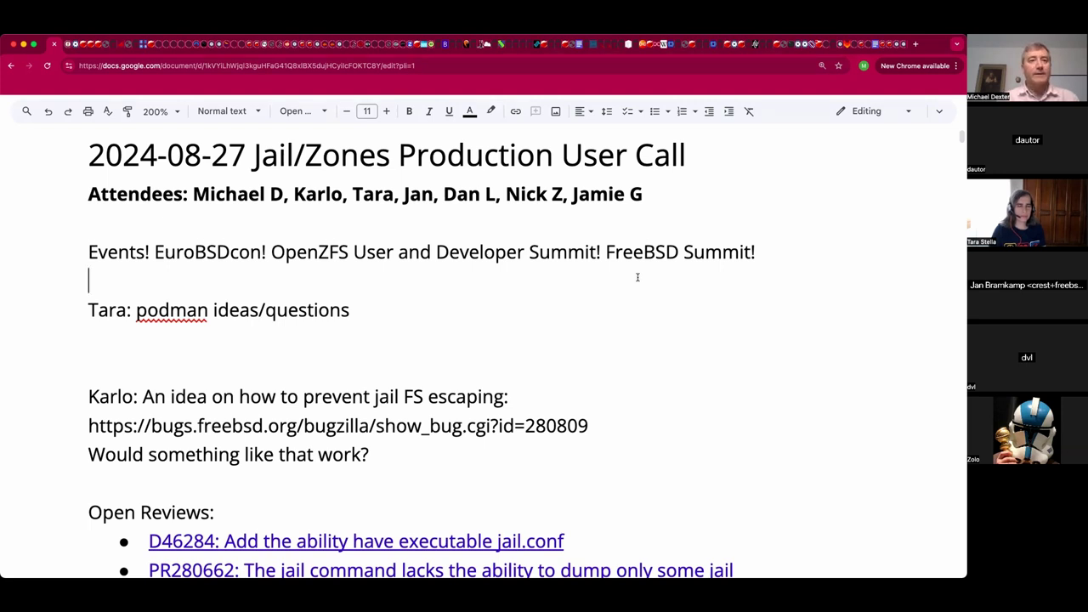
Append ': Working with a collaborator testing OCI images' to the podman ideas/questions line, then start a new line.
{"action": "key", "text": "Down"}
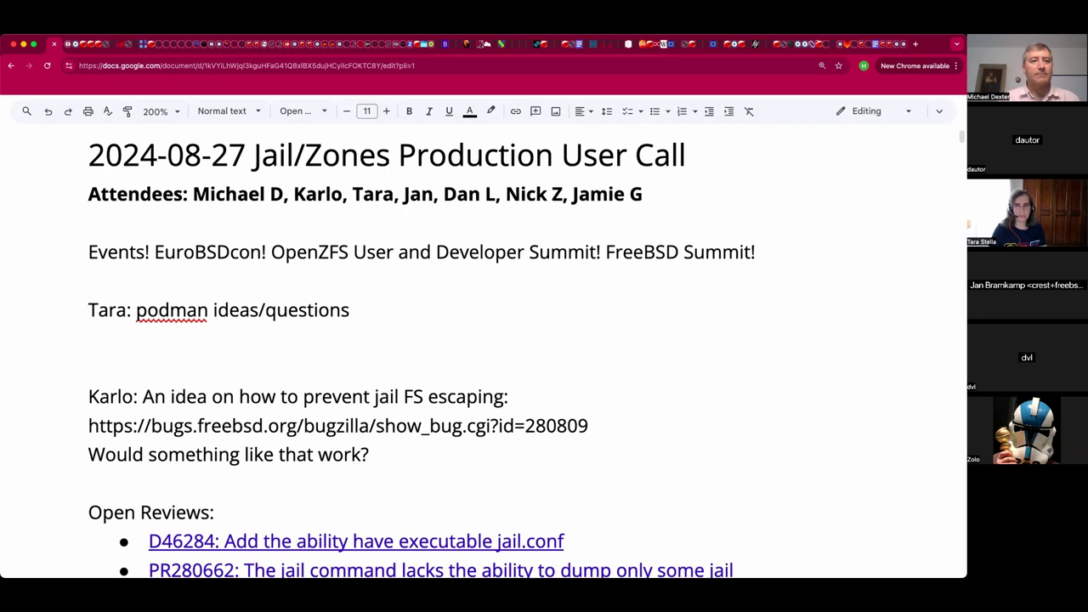
{"action": "left_click", "coordinate": [89, 338]}
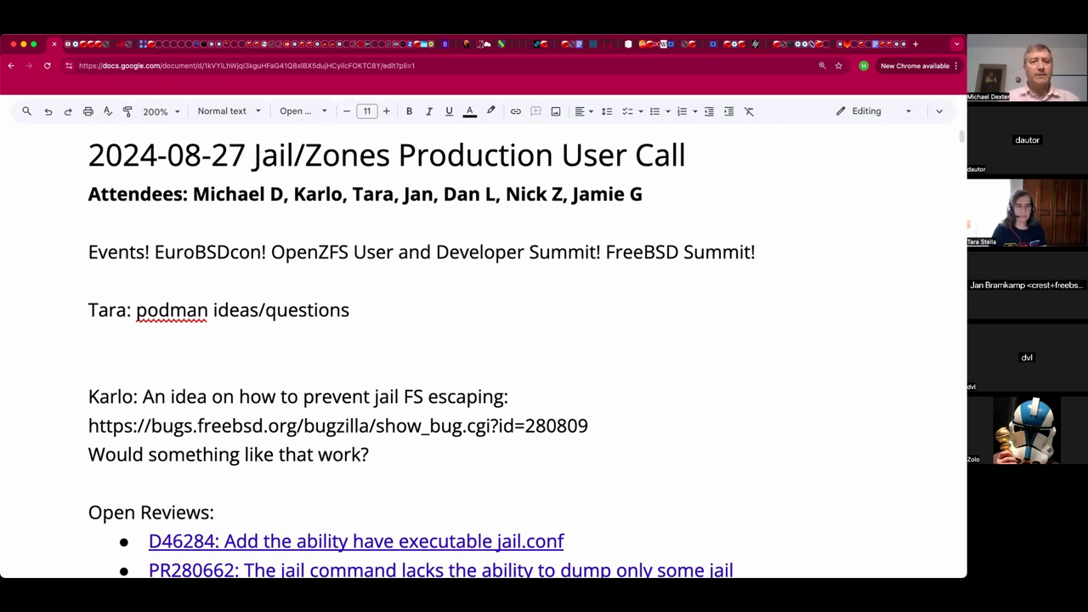
{"action": "key", "text": "Left"}
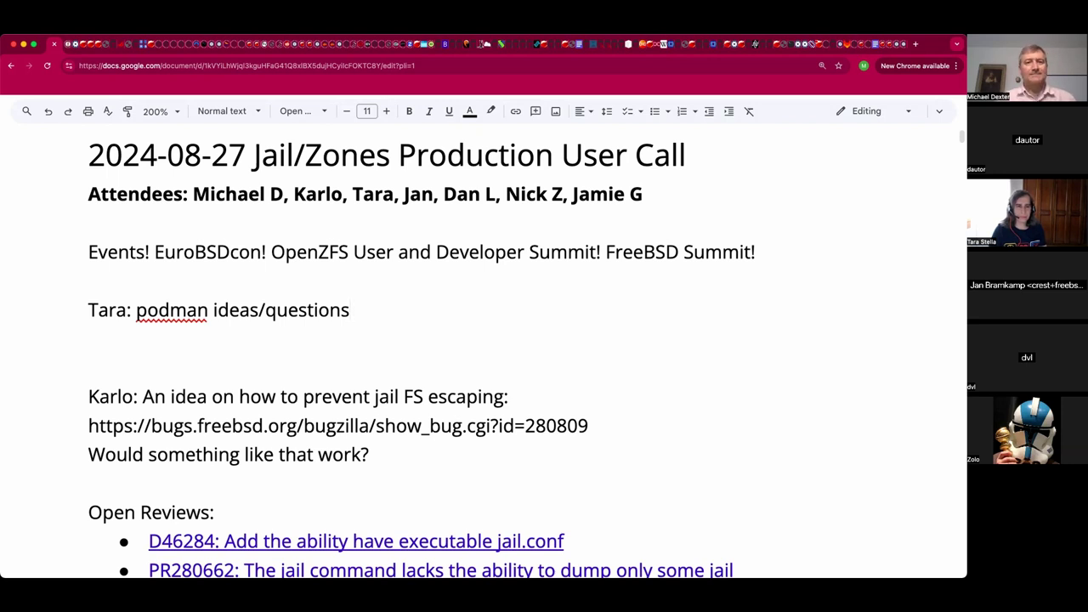
{"action": "type", "text": ": "}
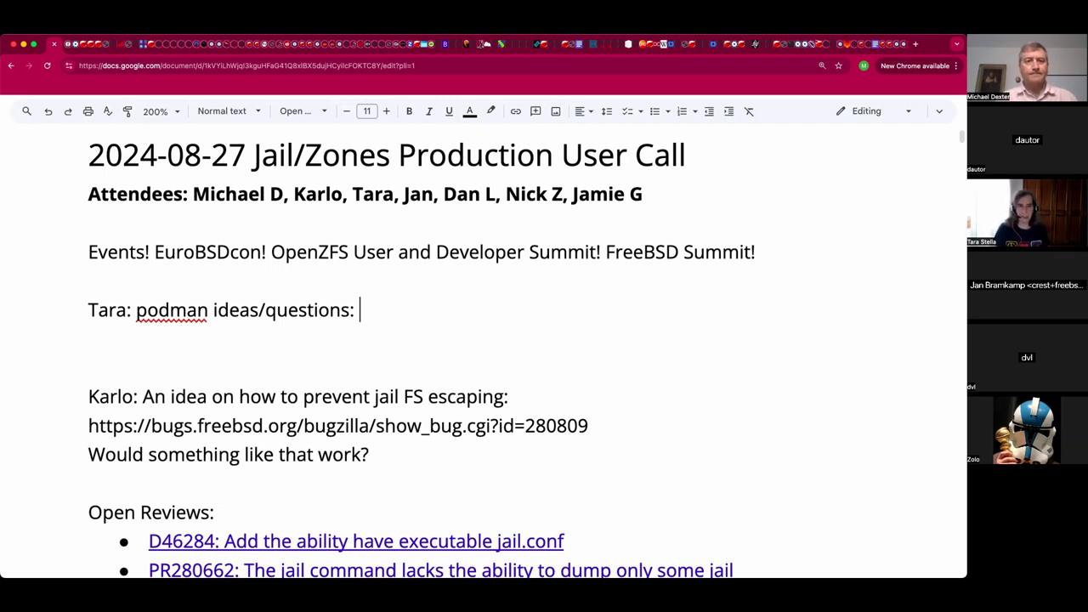
{"action": "type", "text": "Workd"}
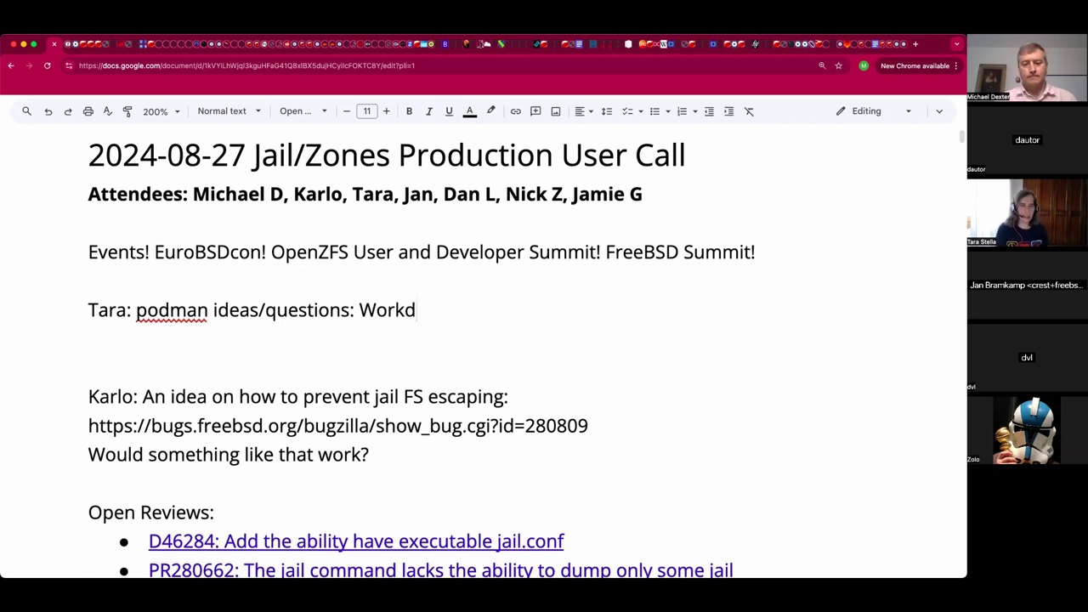
{"action": "key", "text": "BackSpace"}
{"action": "type", "text": "ing with "}
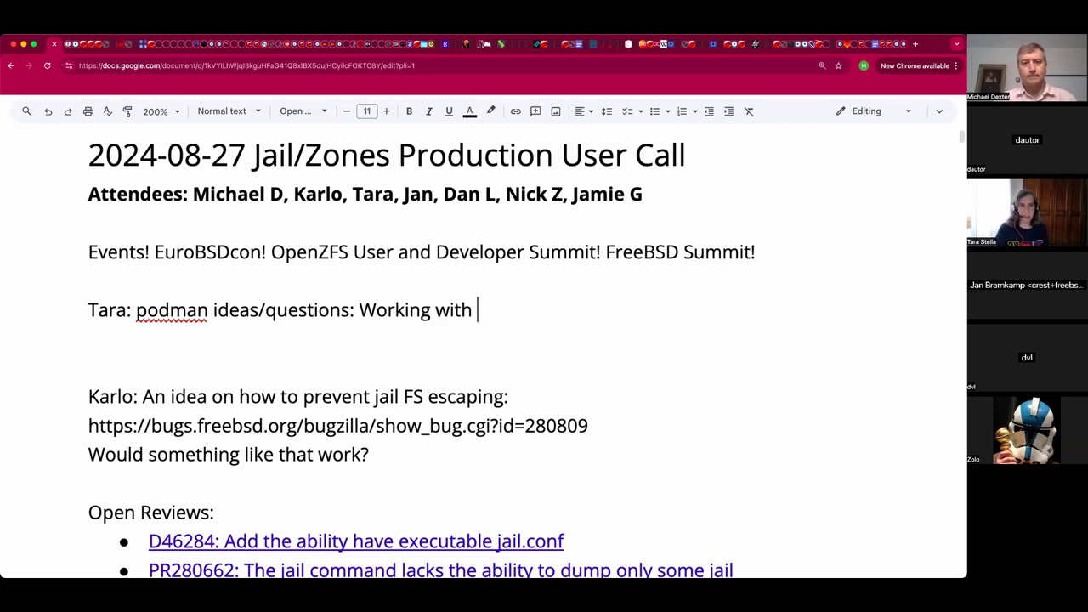
{"action": "type", "text": "Doug testing OCI image"}
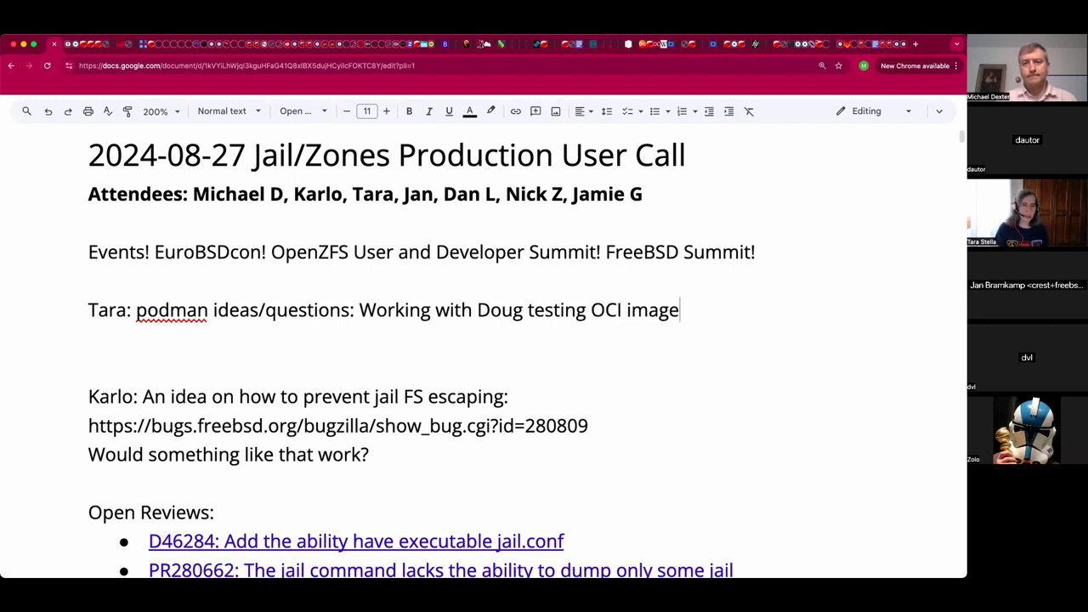
{"action": "type", "text": "s"}
{"action": "type", "text": " ."}
{"action": "key", "text": "BackSpace"}
{"action": "key", "text": "BackSpace"}
{"action": "key", "text": "Return"}
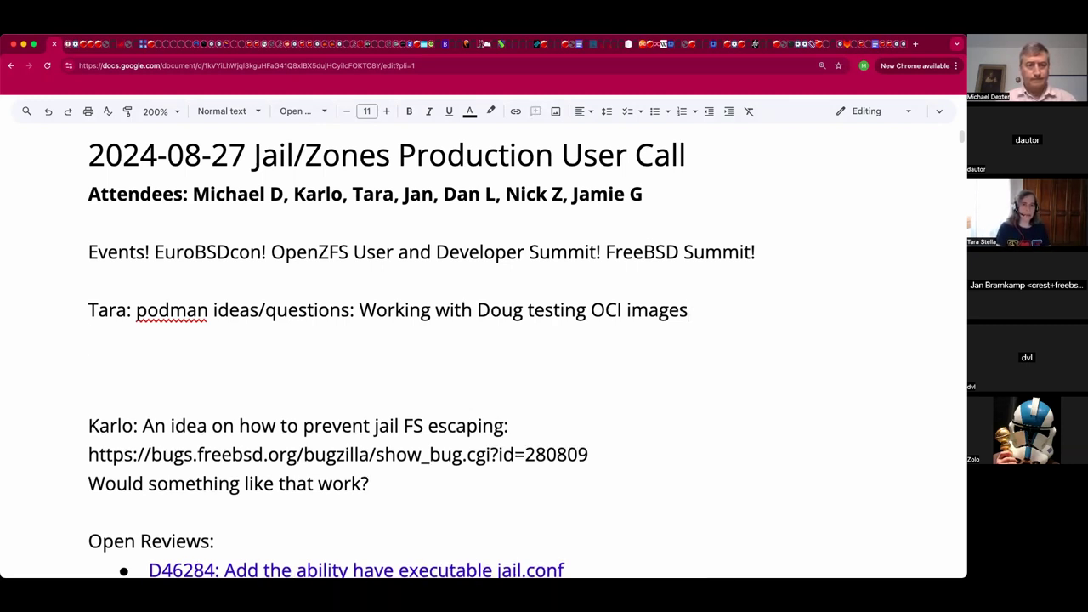
Type numbered point 1: 'Reduce the size of OCI images, currently using full distributions'.
{"action": "key", "text": "BackSpace"}
{"action": "type", "text": "1. "}
{"action": "type", "text": "R"}
{"action": "type", "text": "educe the siz"}
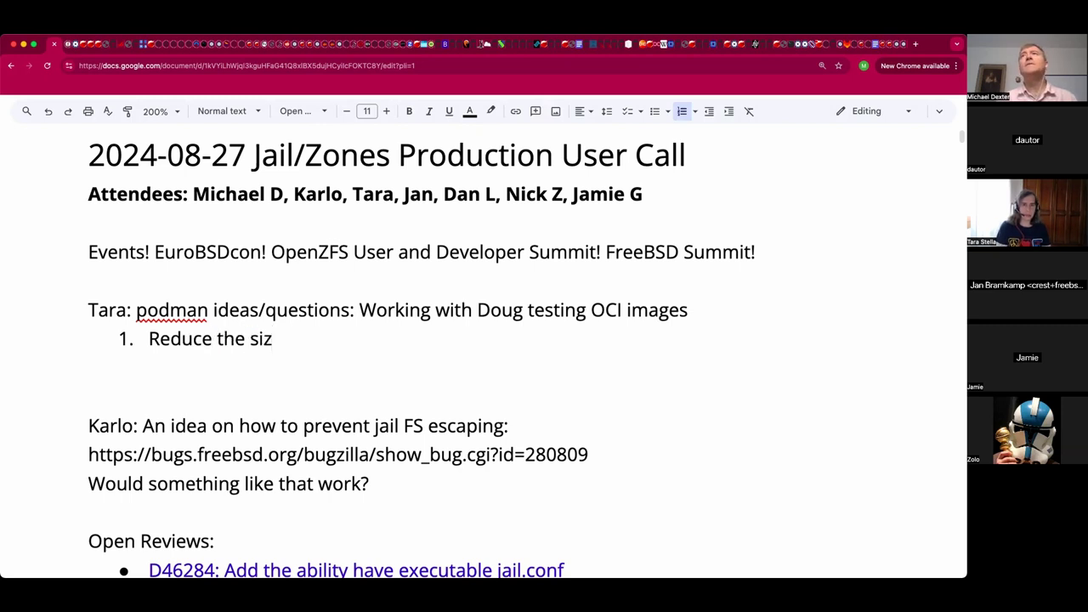
{"action": "type", "text": "e of OCI ia"}
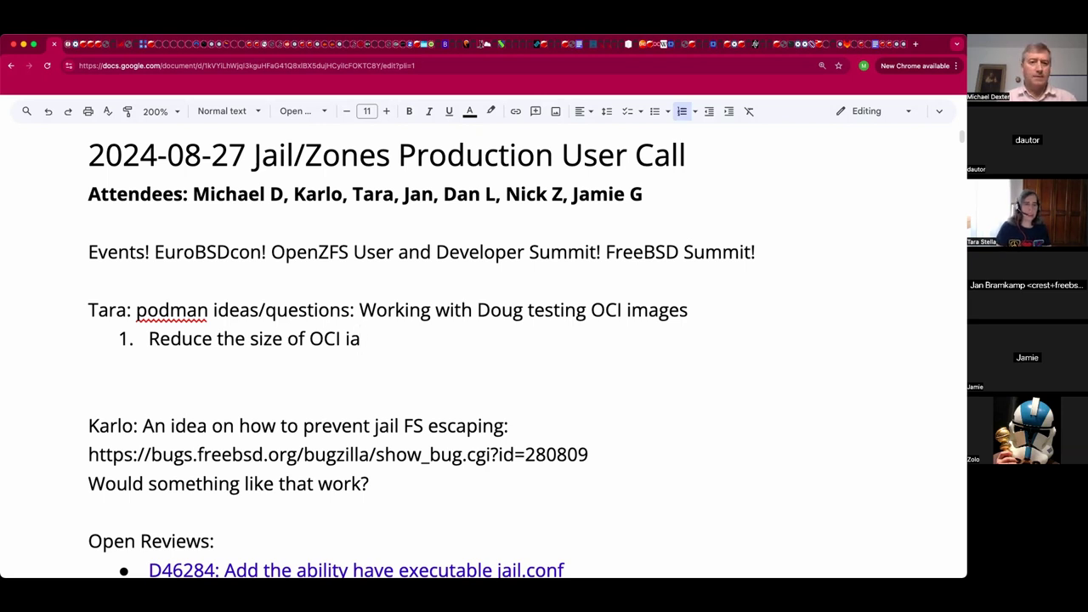
{"action": "key", "text": "BackSpace"}
{"action": "type", "text": "mage"}
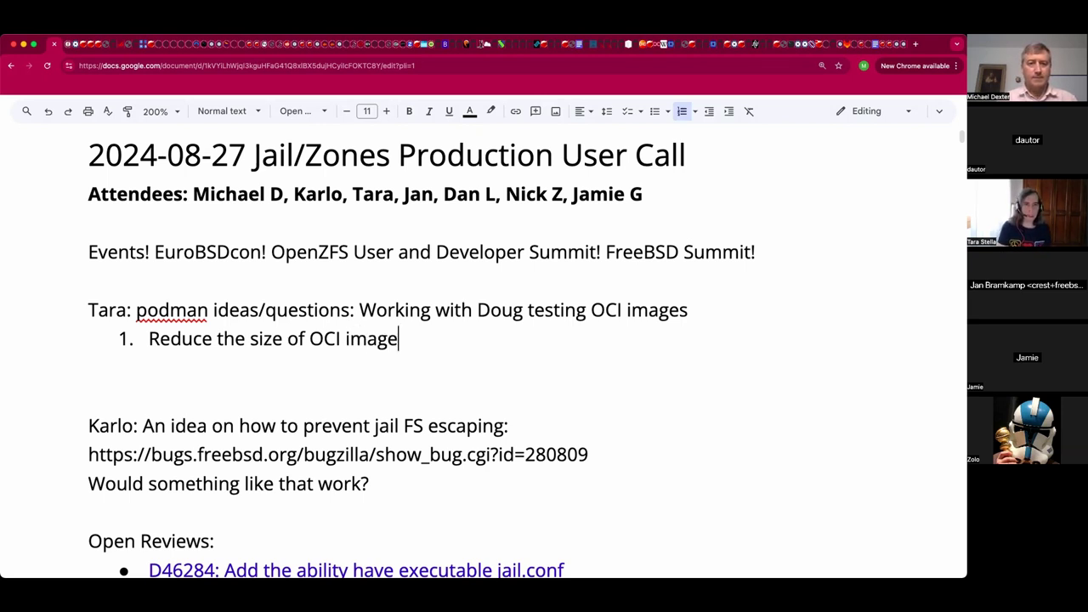
{"action": "type", "text": "s"}
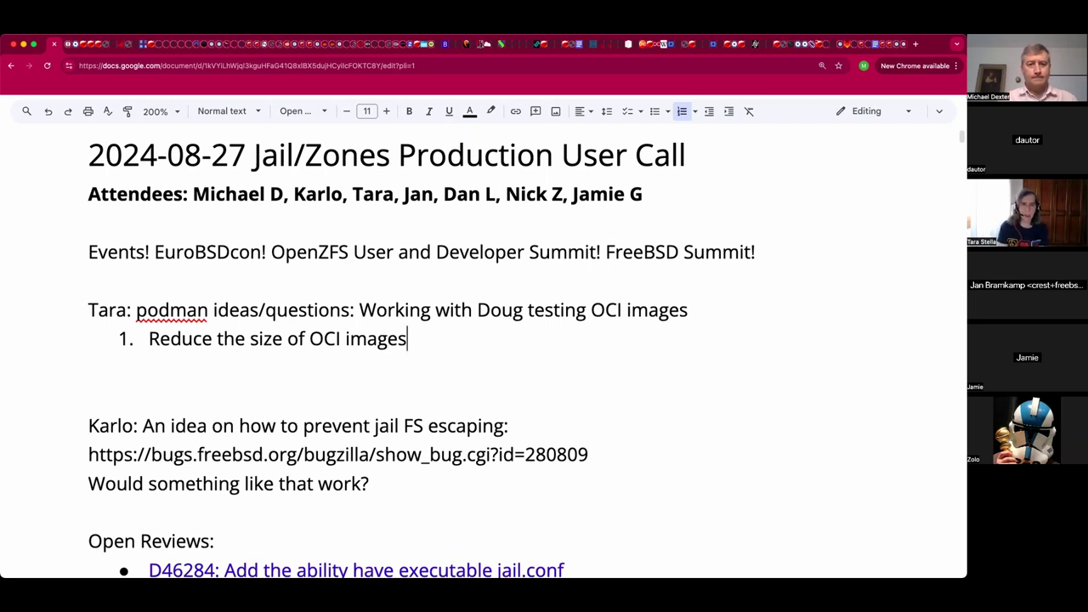
{"action": "type", "text": ", "}
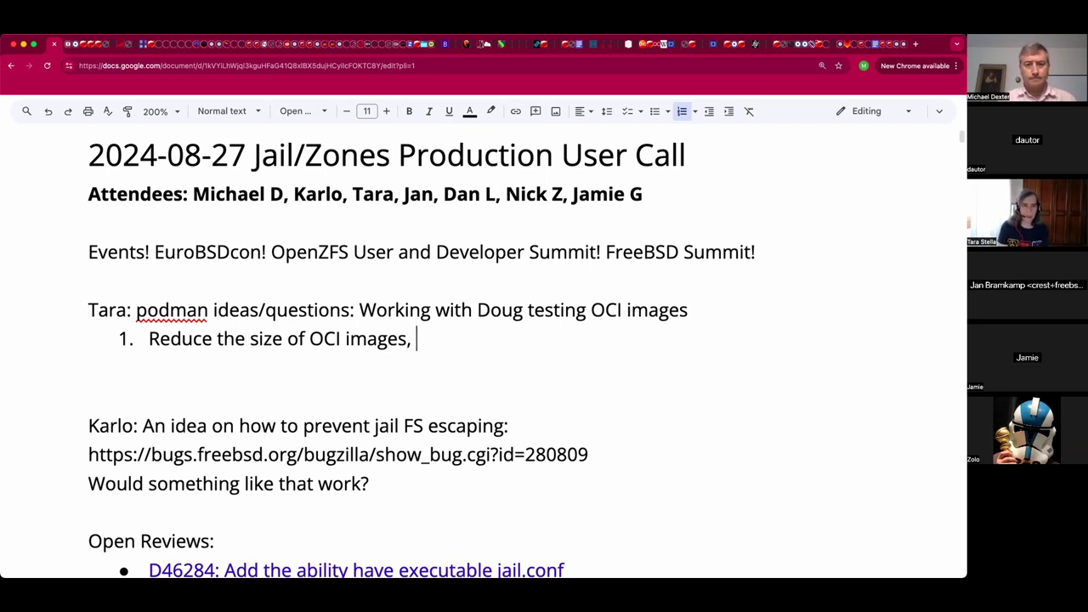
{"action": "type", "text": "currently"}
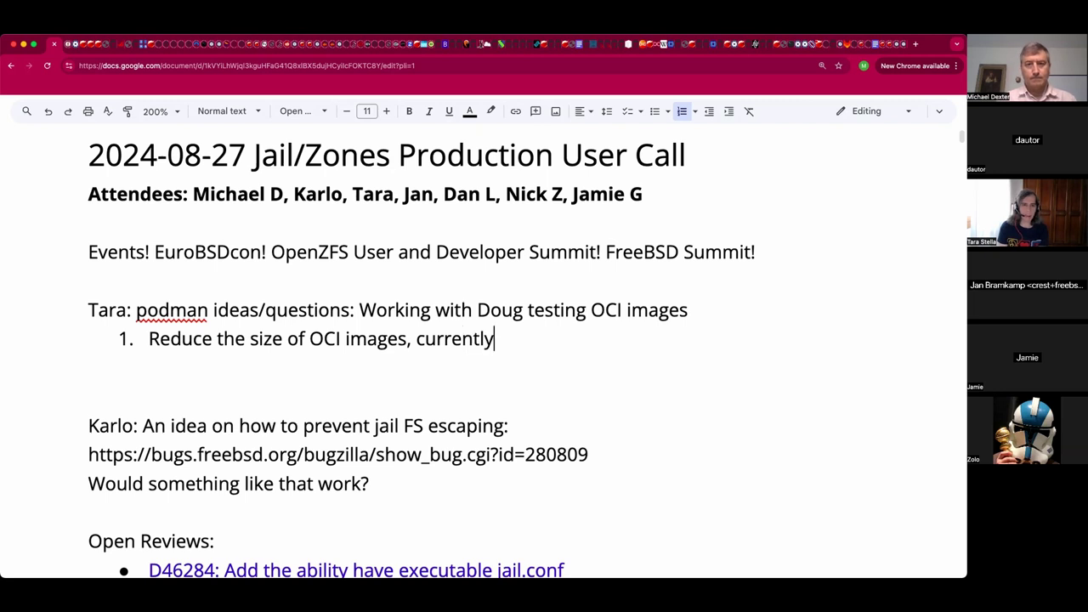
{"action": "type", "text": " usi"}
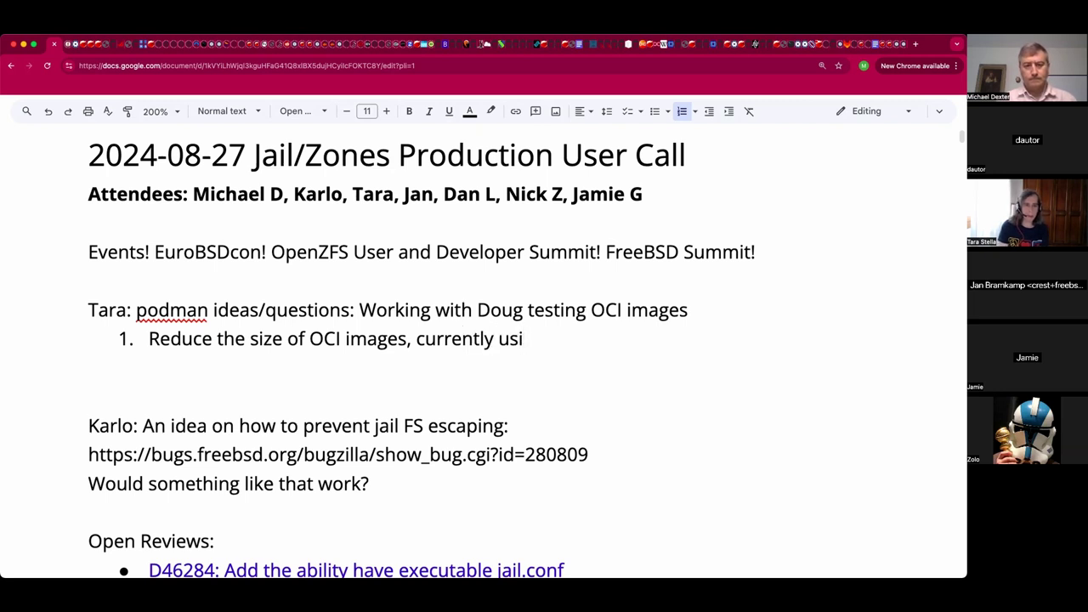
{"action": "type", "text": "ng full distributions"}
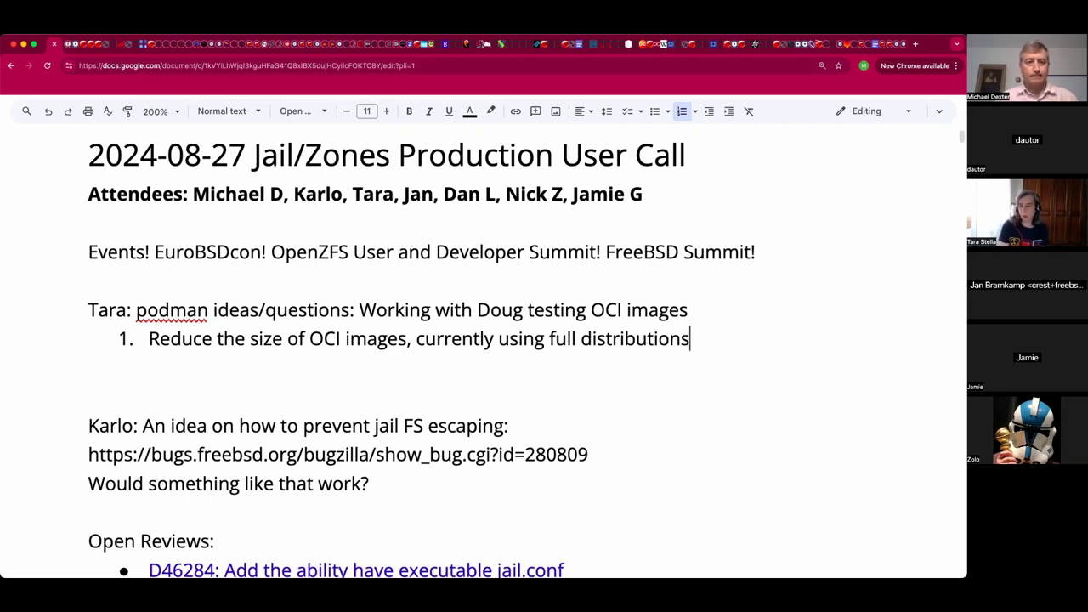
Add point 2: 'Make sure that least one automation is visible with podman. Been using Ansible.'.
{"action": "key", "text": "Return"}
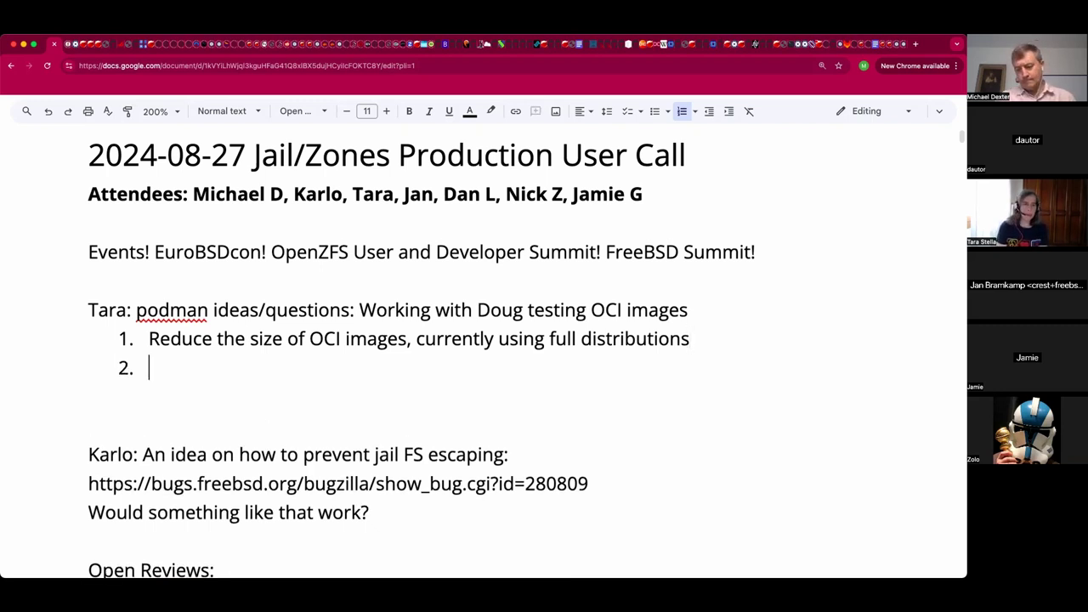
{"action": "type", "text": "Make su"}
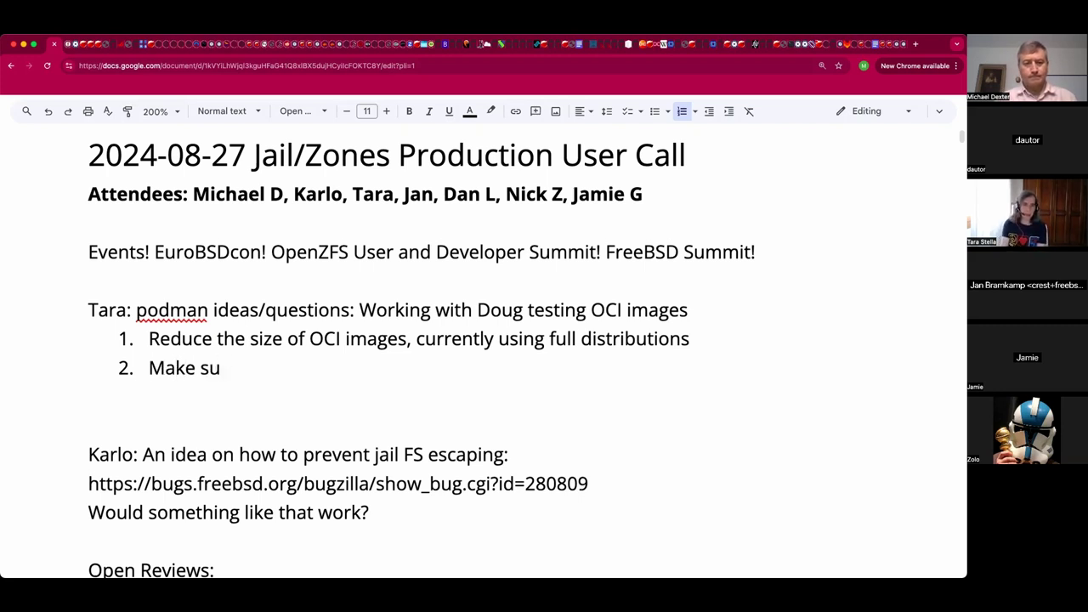
{"action": "type", "text": "re that least"}
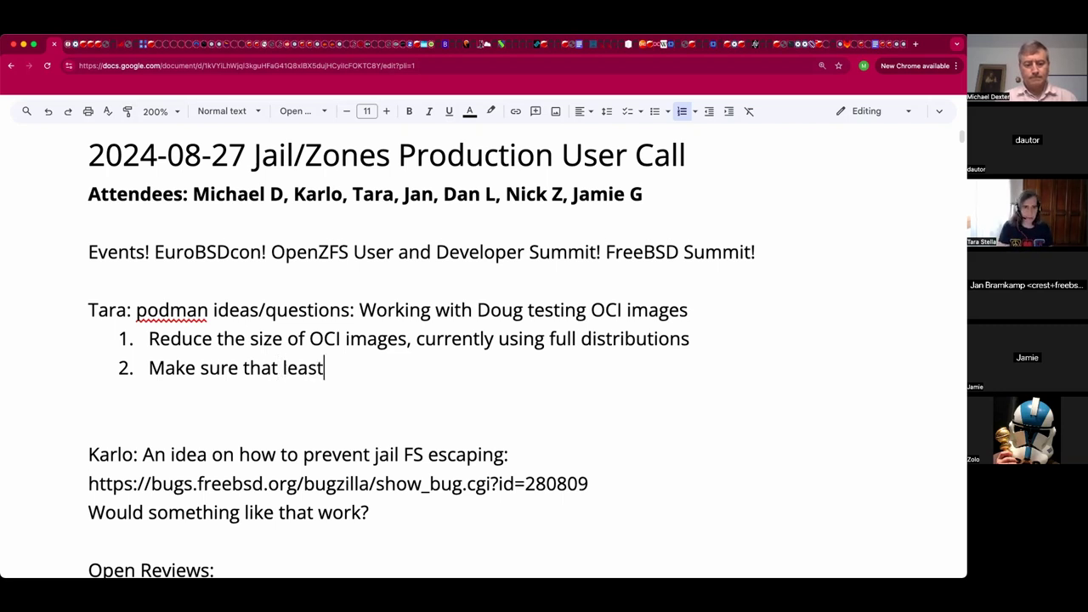
{"action": "type", "text": " one automation"}
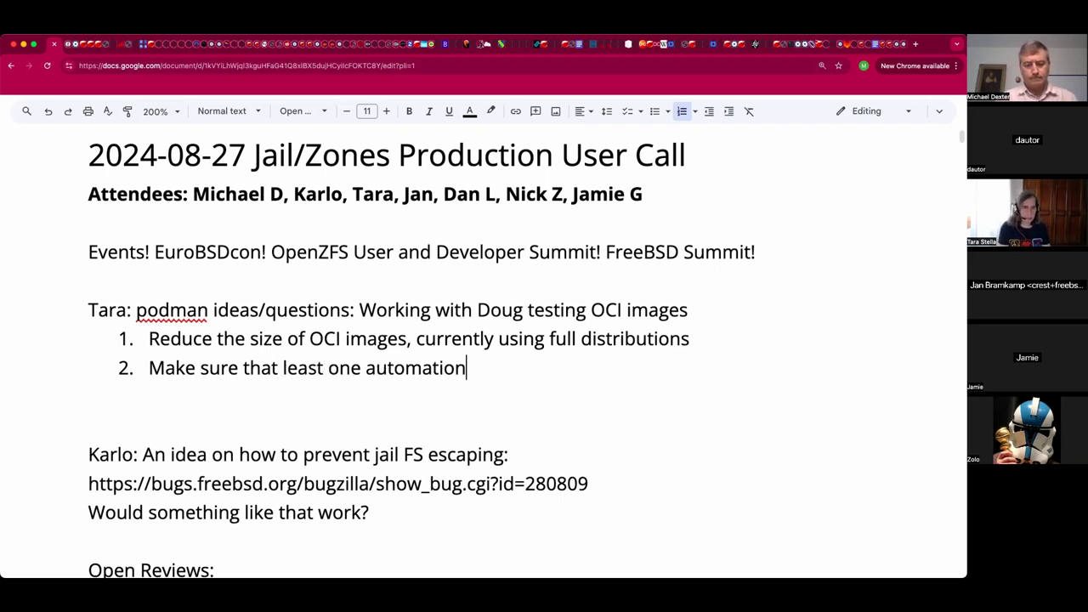
{"action": "type", "text": " is vi"}
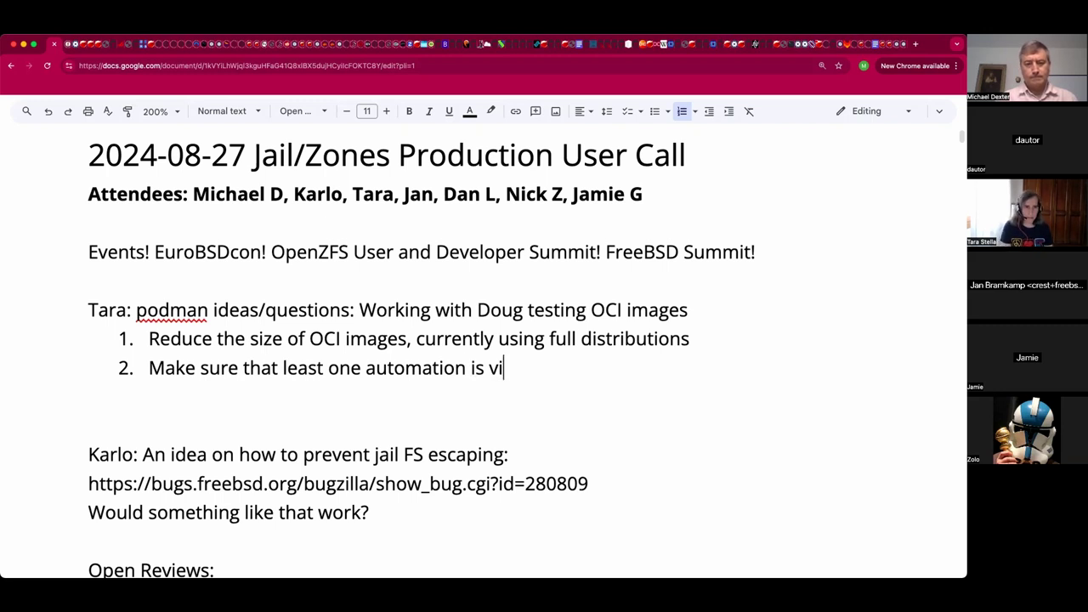
{"action": "type", "text": "sible with podman"}
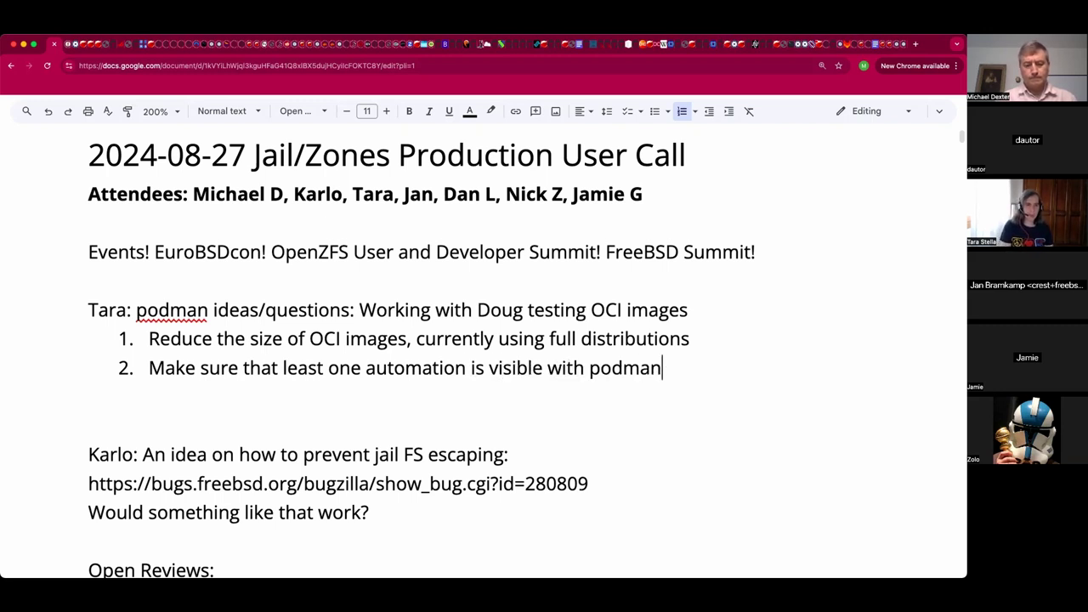
{"action": "type", "text": ". Been su"}
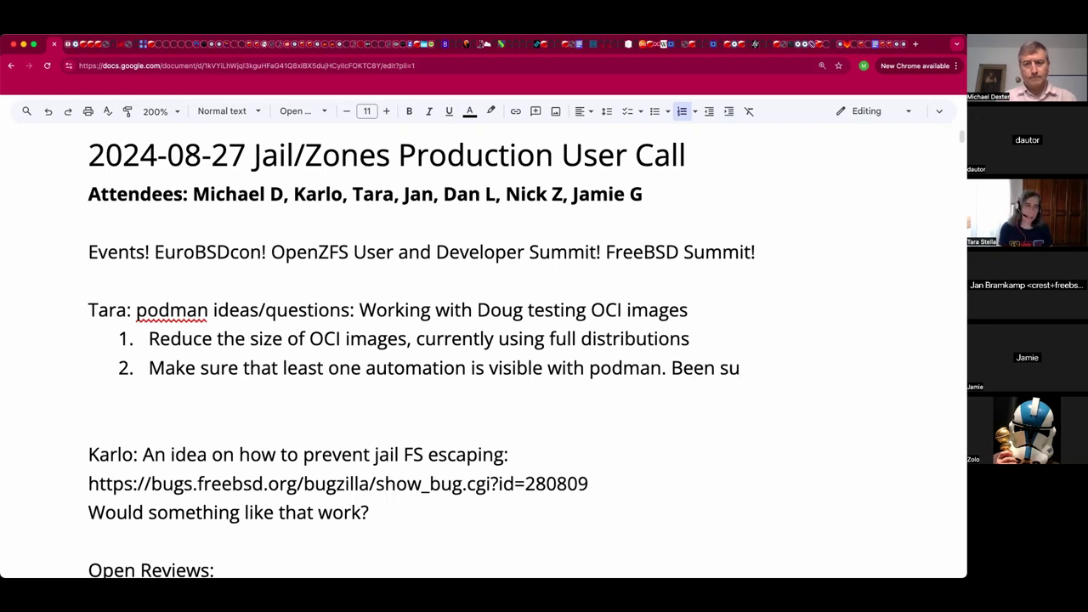
{"action": "key", "text": "BackSpace"}
{"action": "key", "text": "BackSpace"}
{"action": "type", "text": "using Ansible"}
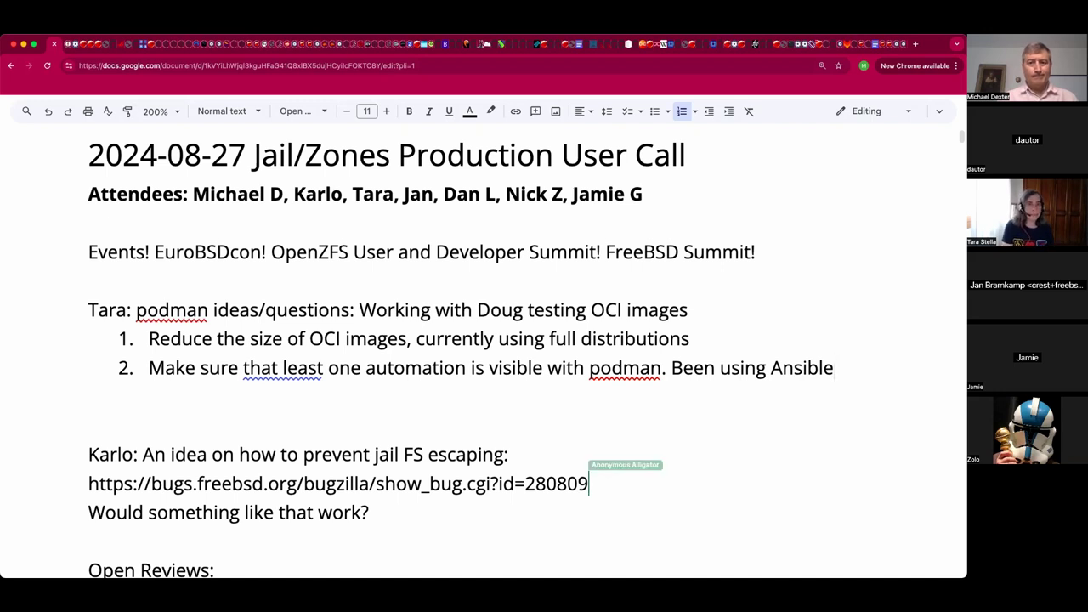
{"action": "type", "text": "."}
Add indented sub-item a: 'Found and issue: Something uncalled on the Ansible side?'.
{"action": "key", "text": "Return"}
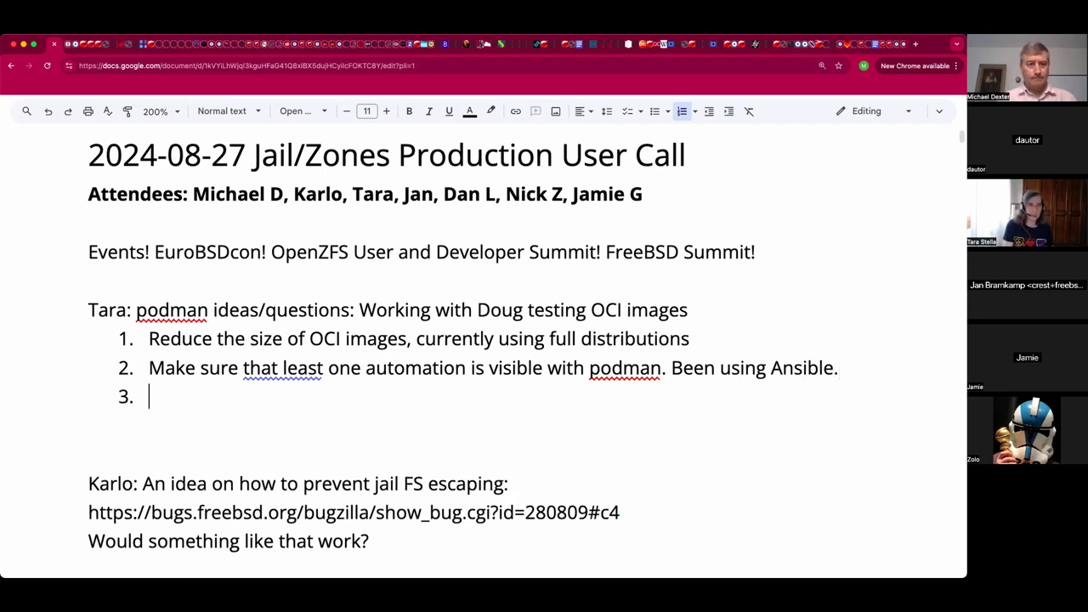
{"action": "key", "text": "Tab"}
{"action": "type", "text": "Founda"}
{"action": "key", "text": "BackSpace"}
{"action": "type", "text": "and issue"}
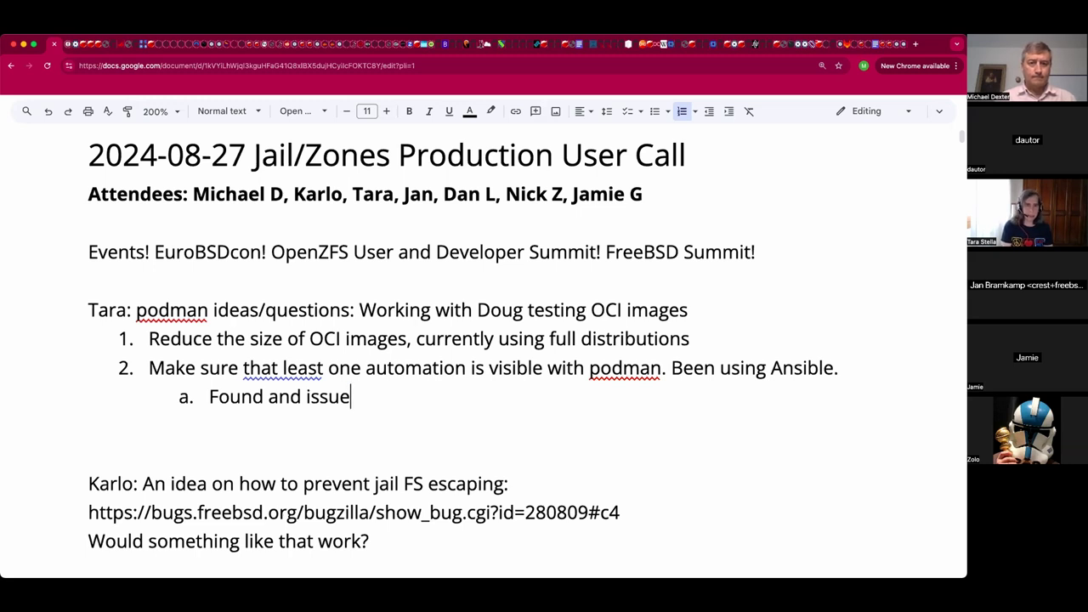
{"action": "type", "text": ":"}
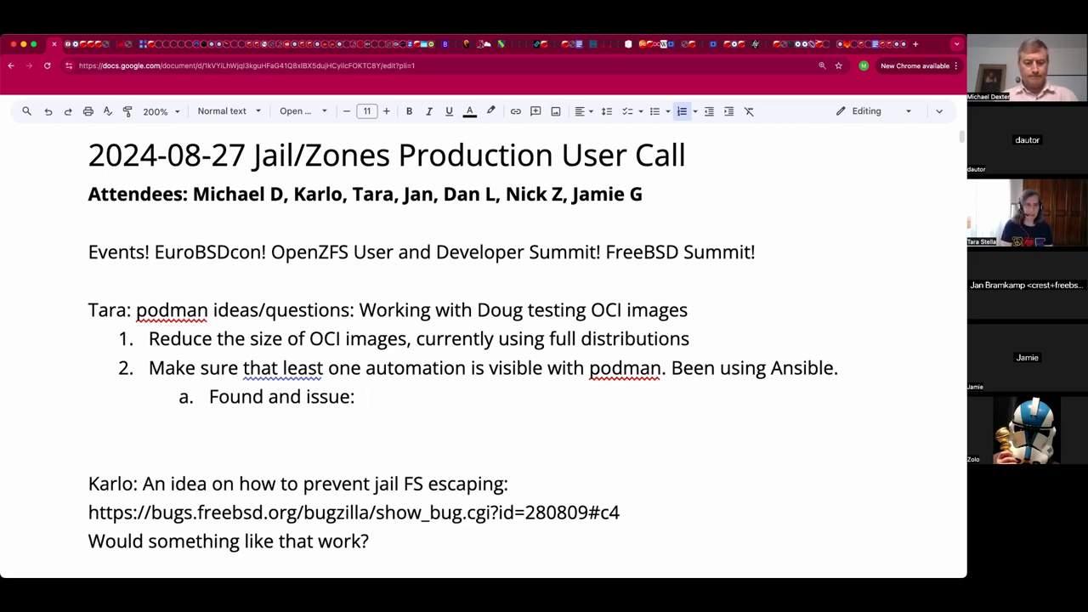
{"action": "type", "text": "S"}
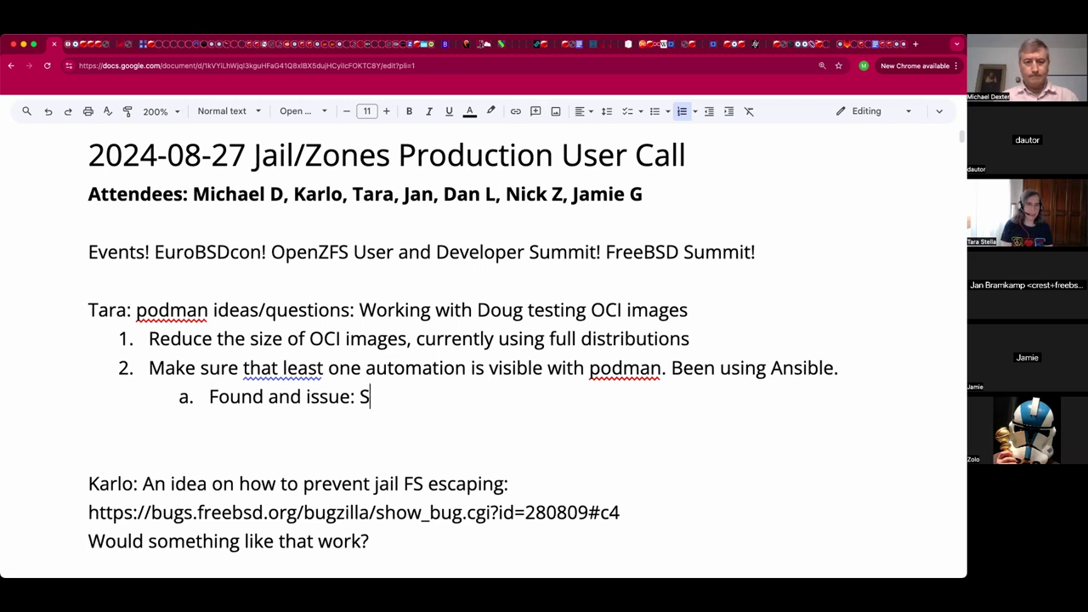
{"action": "type", "text": "omething u"}
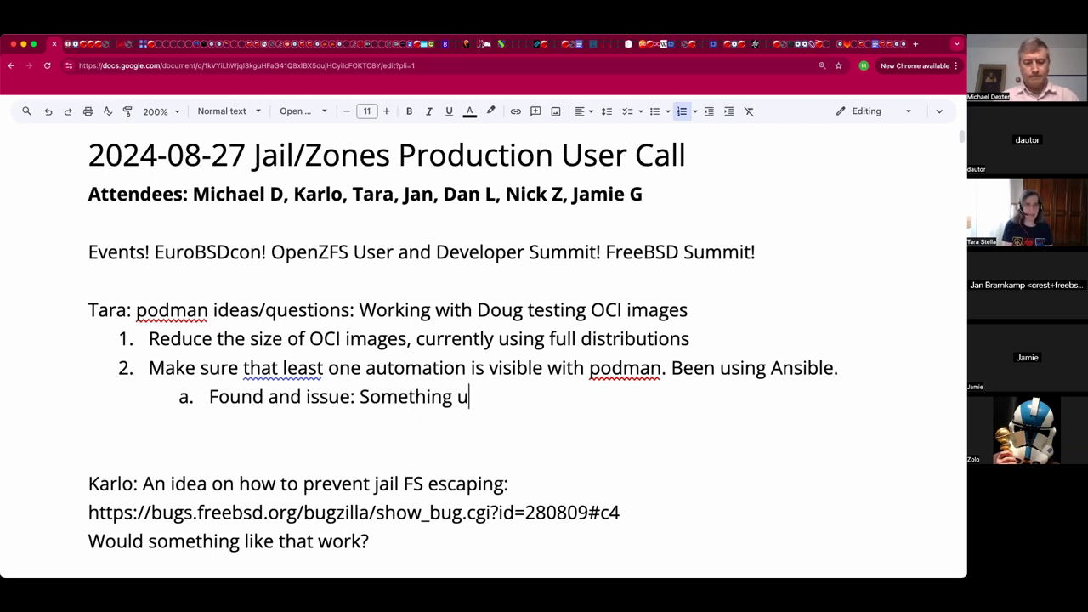
{"action": "type", "text": "ncalled on the "}
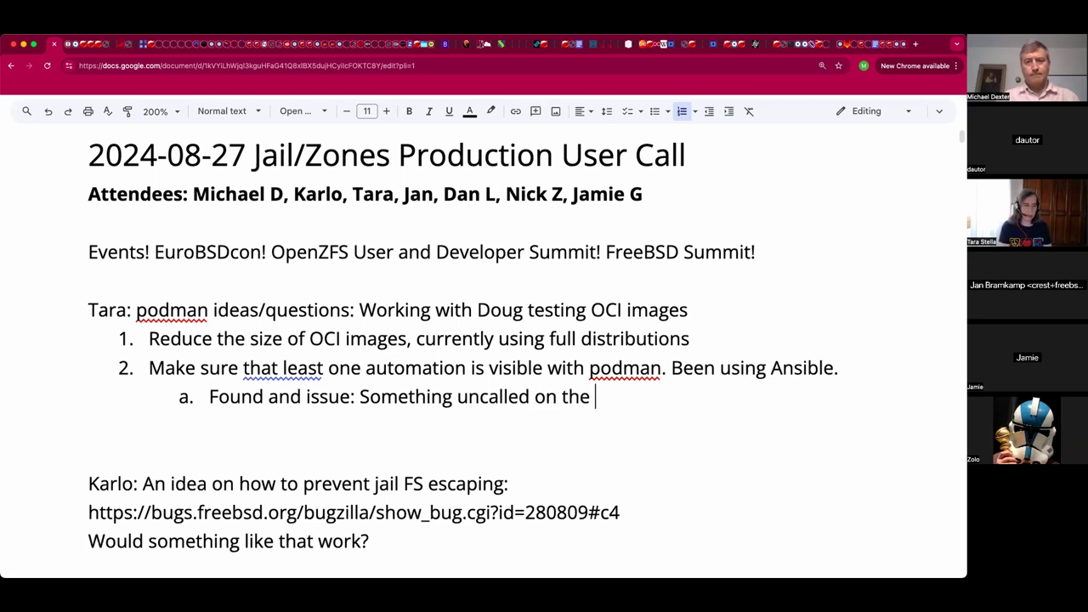
{"action": "type", "text": "Ansible side?"}
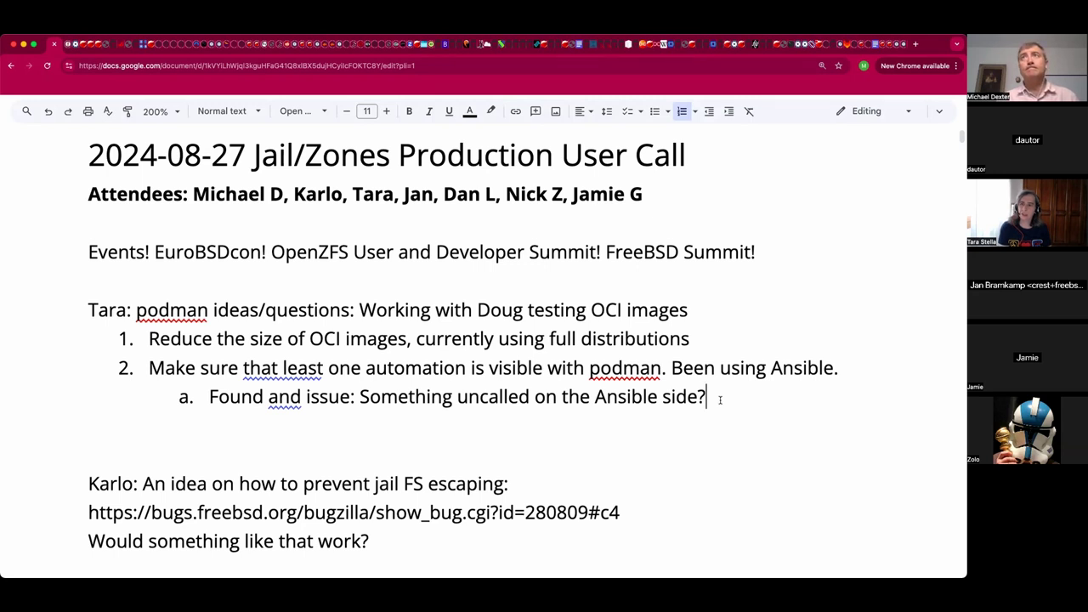
Append another attendee's name to the Attendees line, then return to the end of sub-item a.
{"action": "left_click", "coordinate": [720, 198]}
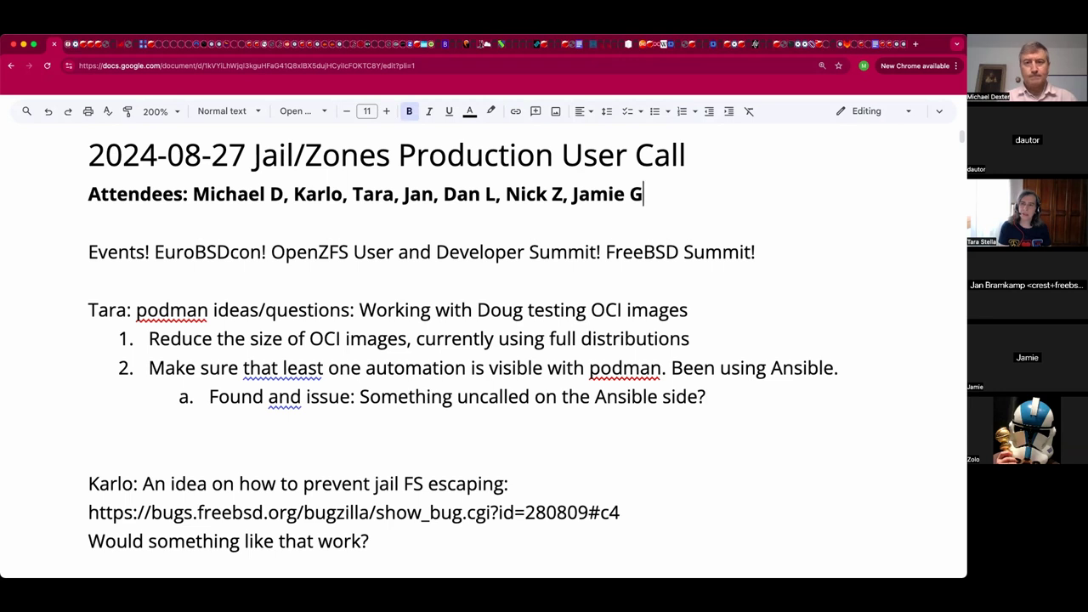
{"action": "type", "text": ", Eva W,"}
{"action": "key", "text": "BackSpace"}
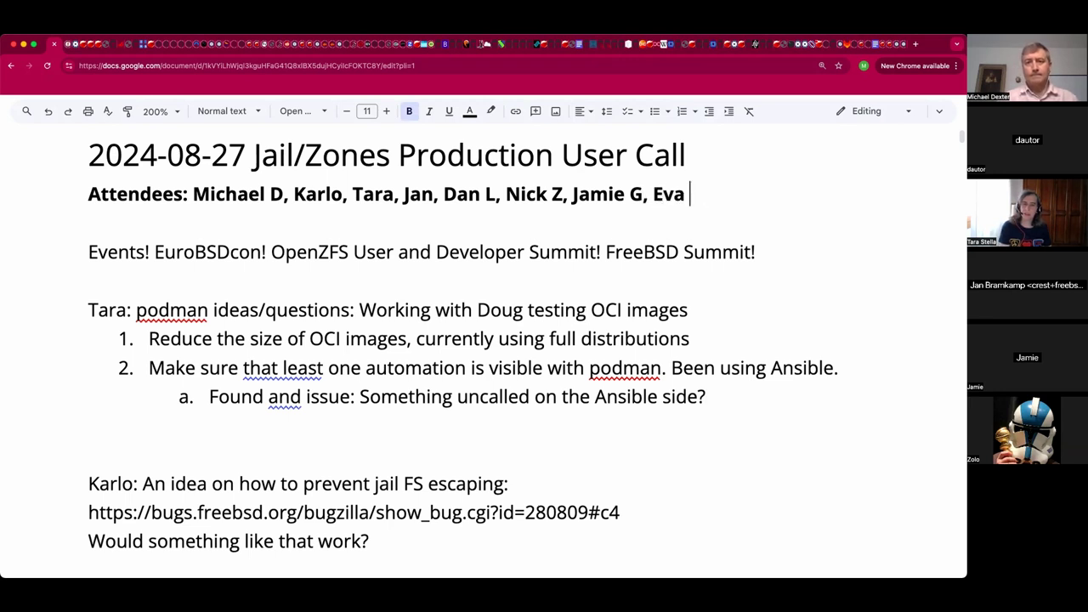
{"action": "type", "text": "W"}
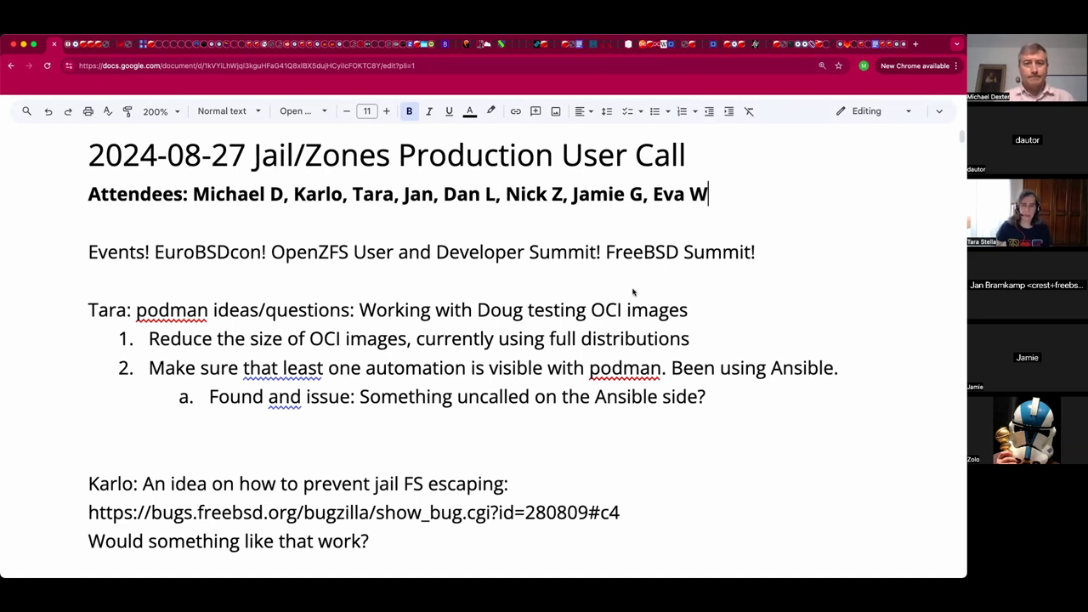
{"action": "left_click", "coordinate": [667, 413]}
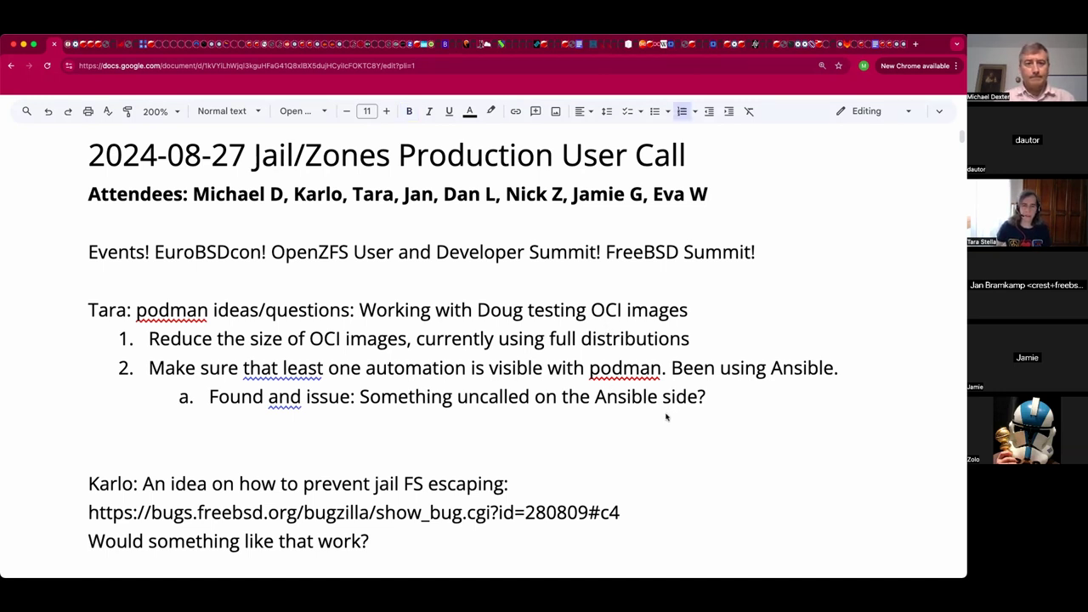
{"action": "left_click", "coordinate": [717, 409]}
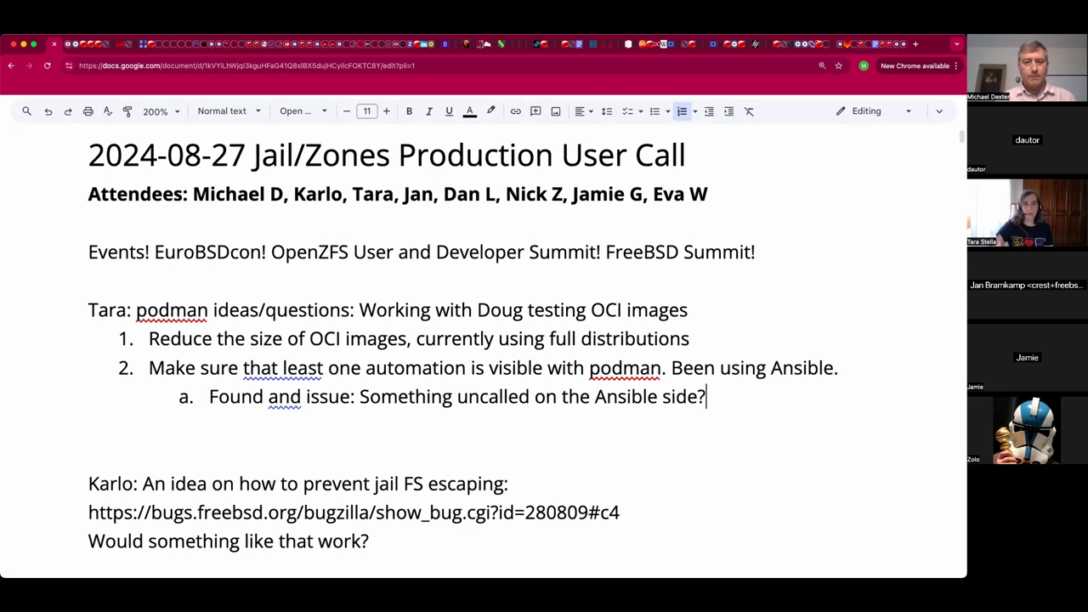
Add sub-item b: 'Docker inspect behavior is different on FreeBSD than FreeBSD on Linux'.
{"action": "key", "text": "Return"}
{"action": "type", "text": "Docke"}
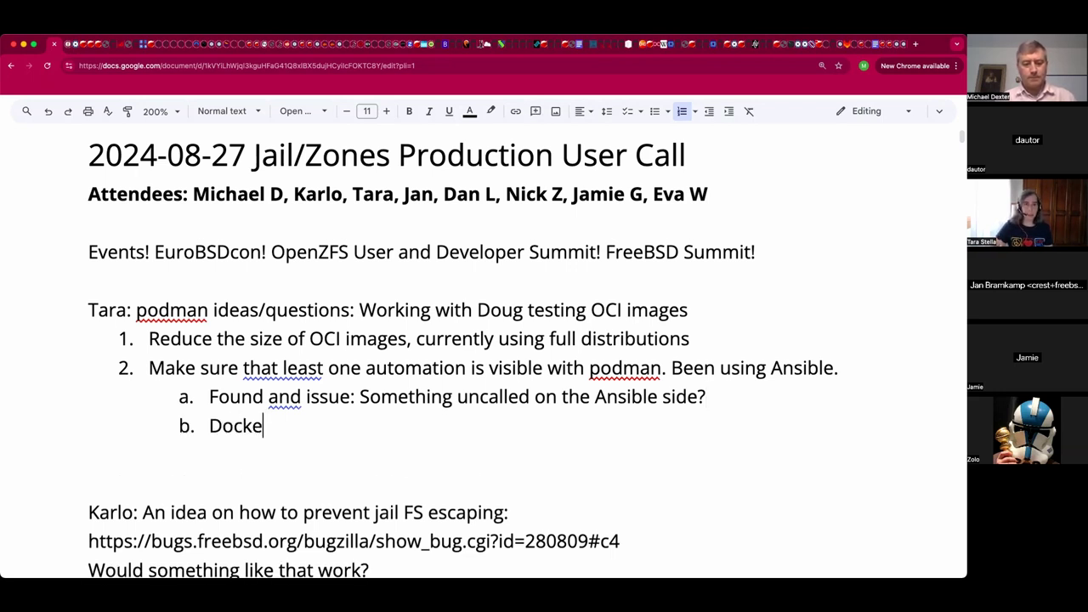
{"action": "type", "text": "r inspect "}
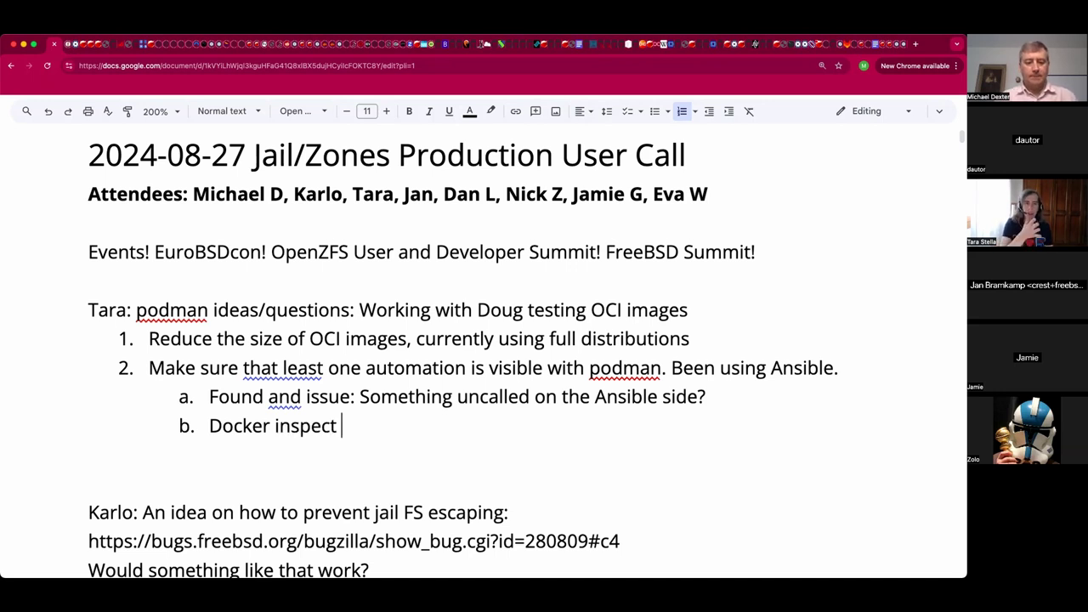
{"action": "type", "text": "behavior "}
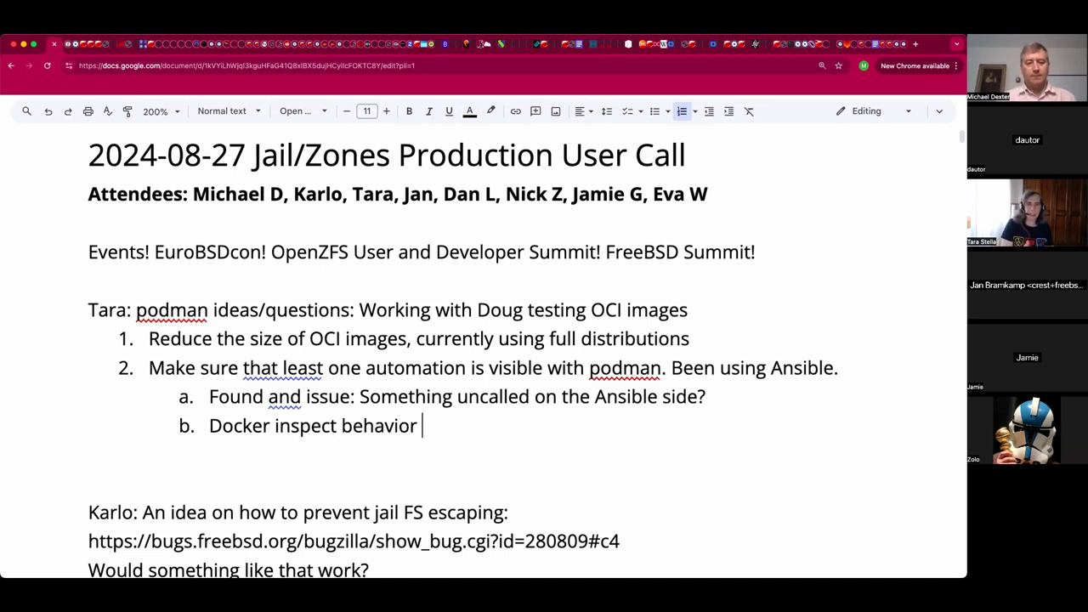
{"action": "type", "text": "i"}
{"action": "type", "text": "s diffre"}
{"action": "key", "text": "BackSpace"}
{"action": "key", "text": "BackSpace"}
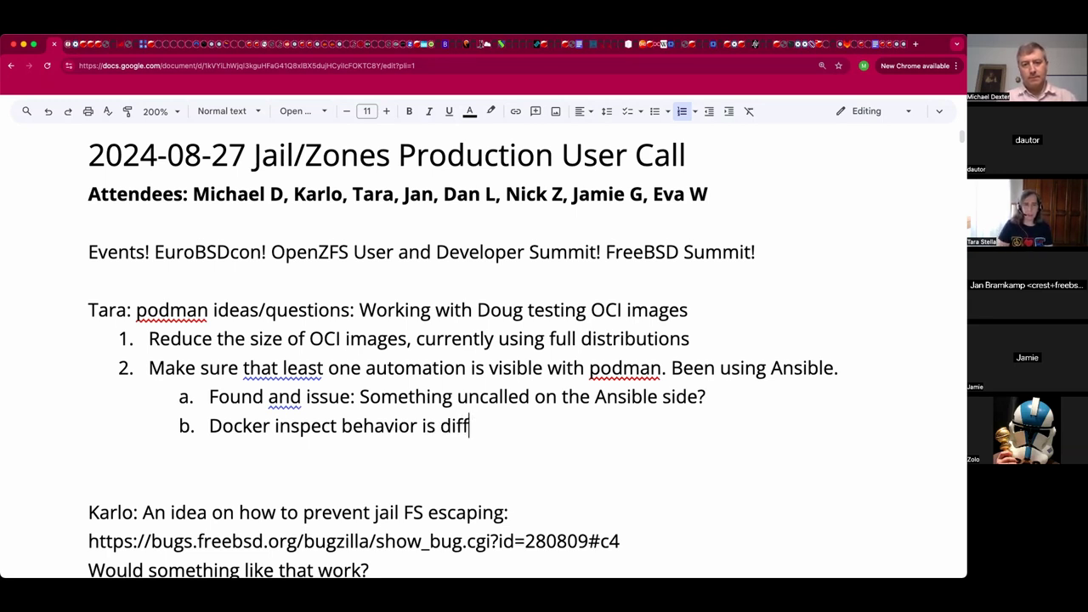
{"action": "type", "text": "erent on "}
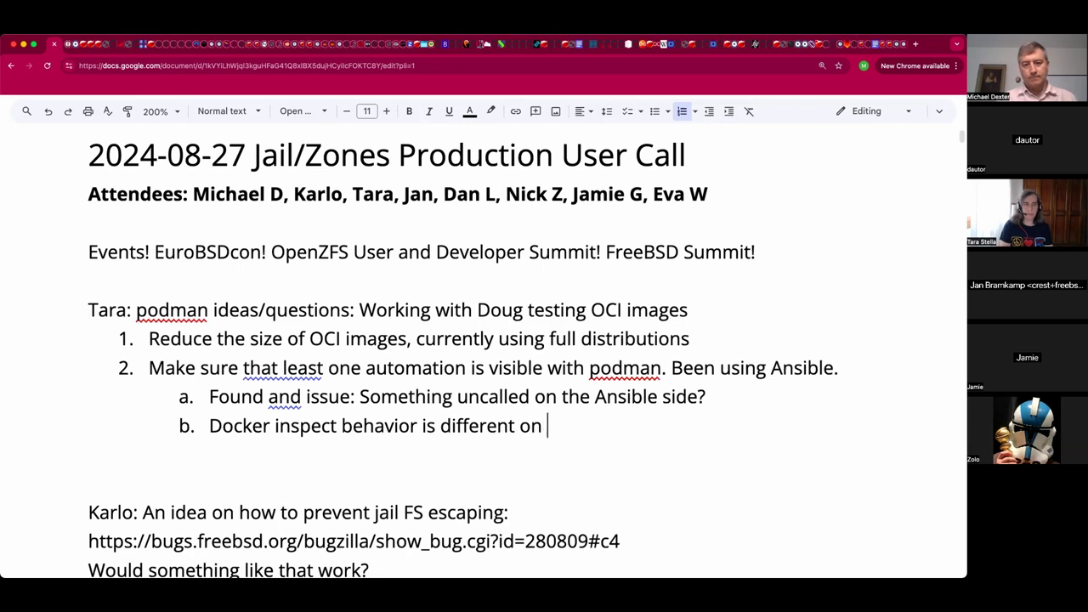
{"action": "type", "text": "F"}
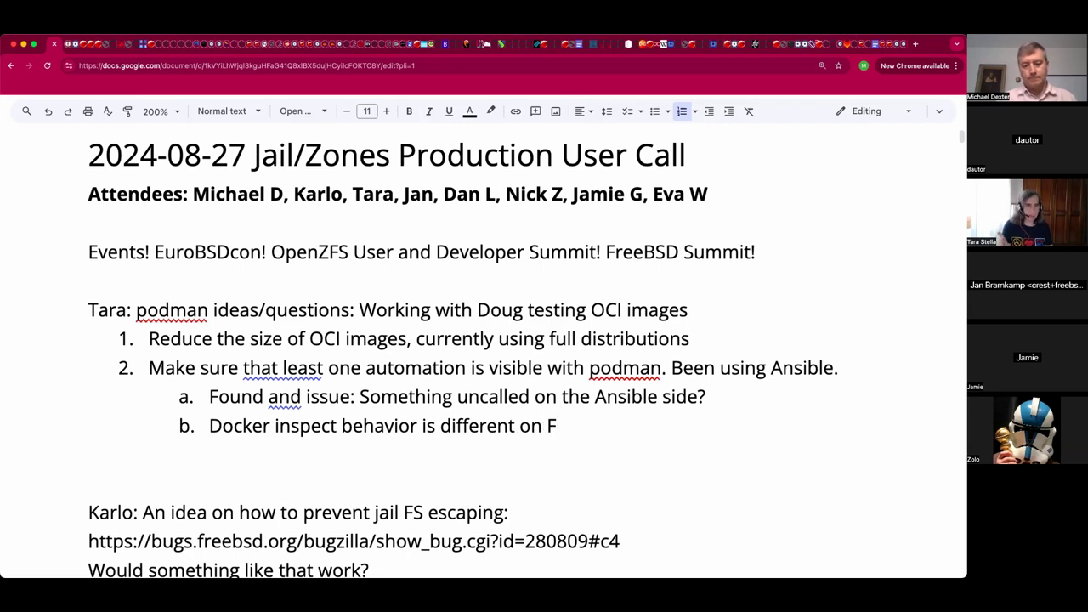
{"action": "type", "text": "reeBSD "}
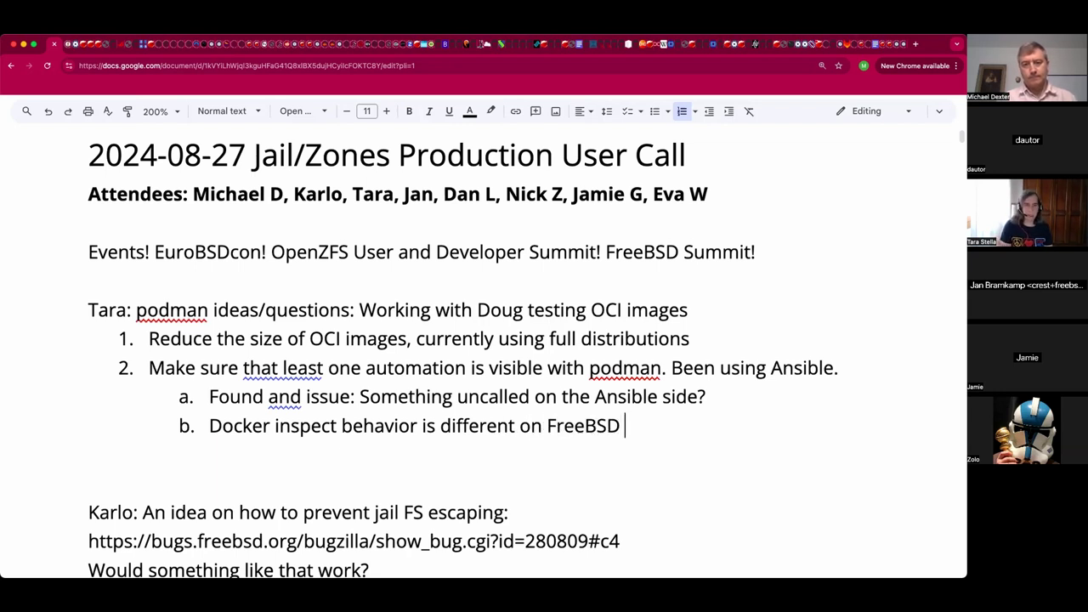
{"action": "type", "text": "than Fre"}
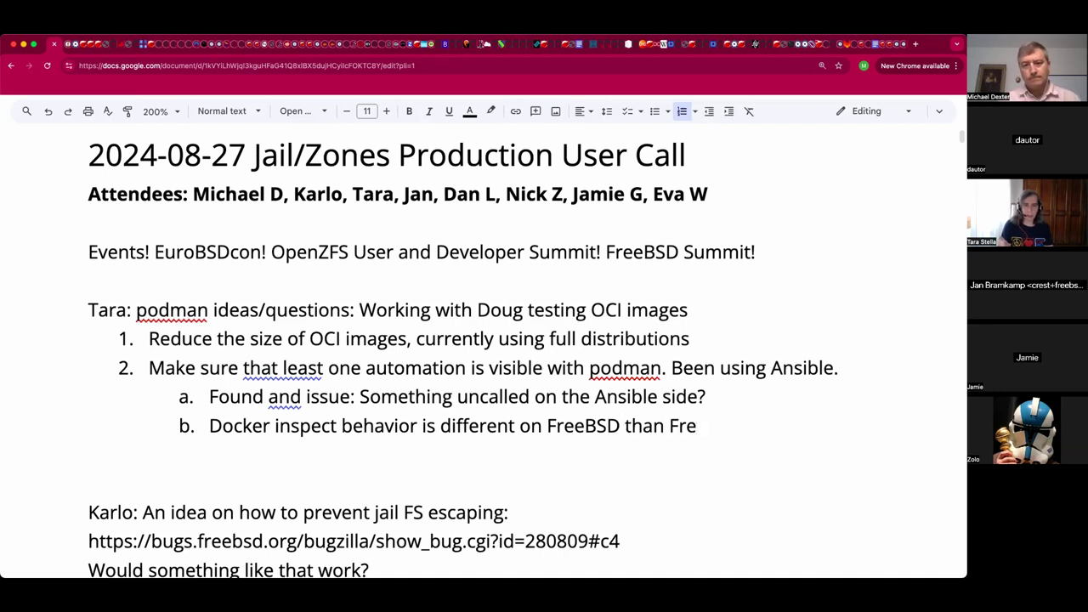
{"action": "type", "text": "eBSD on Linux"}
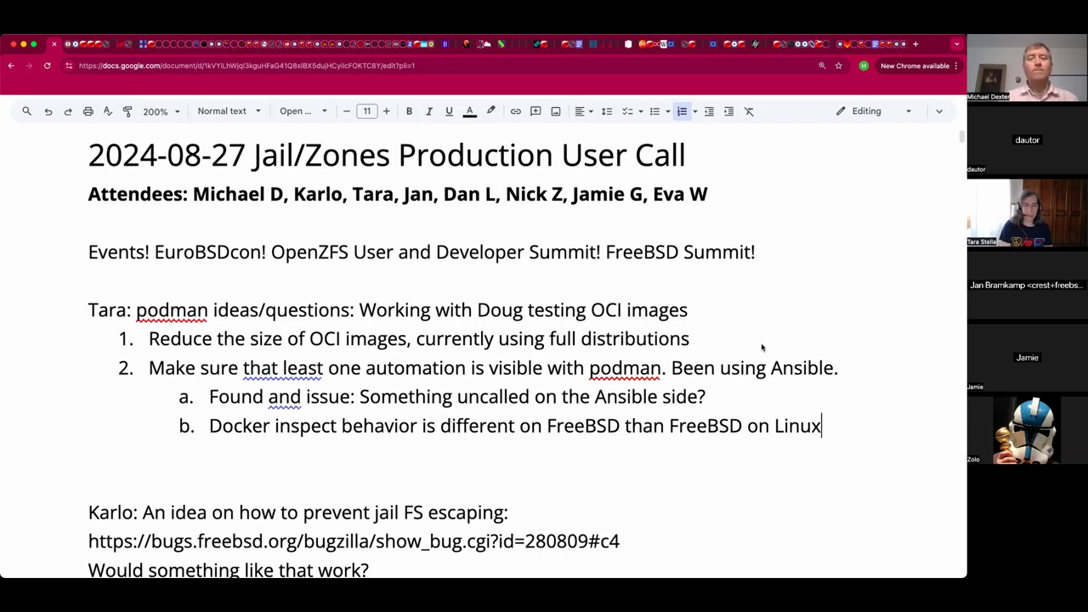
Start sub-item c below item b with 'Not suing the DOcker playbook.'.
{"action": "left_click", "coordinate": [753, 448]}
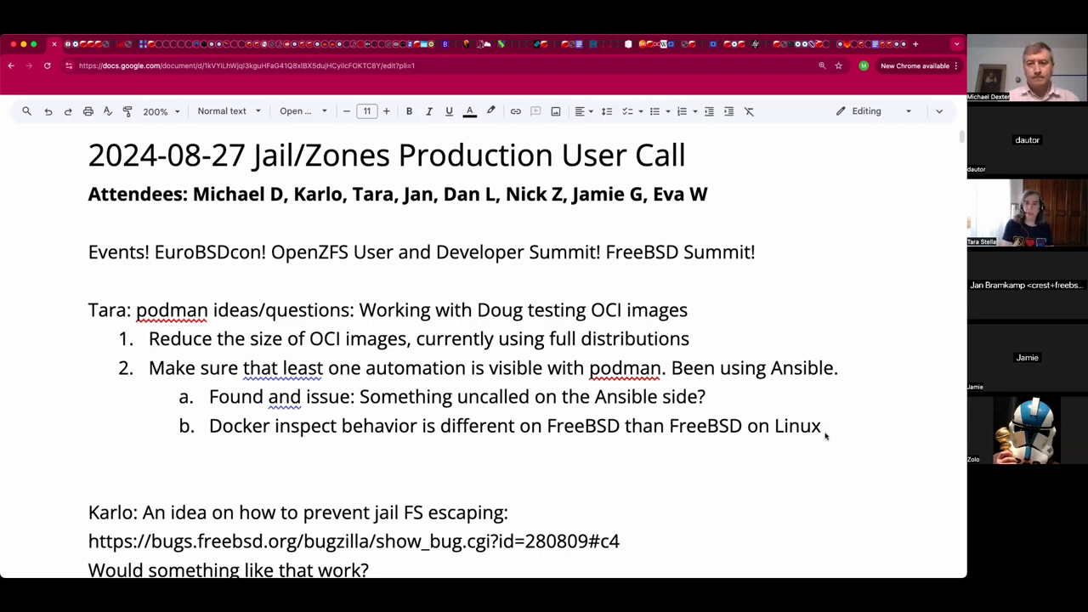
{"action": "left_click", "coordinate": [824, 435]}
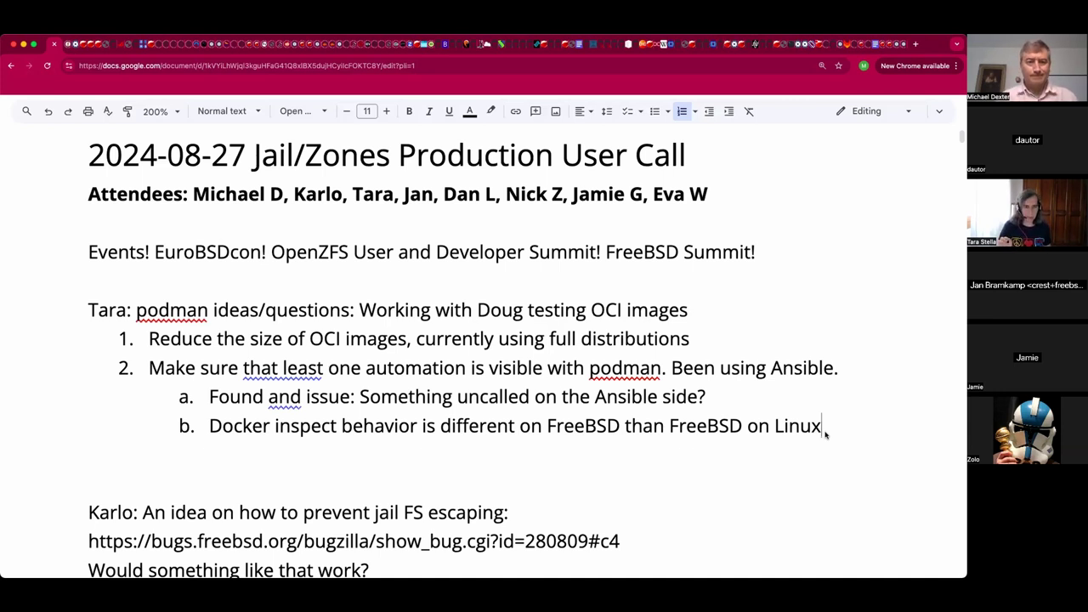
{"action": "key", "text": "Return"}
{"action": "type", "text": "Not suing t"}
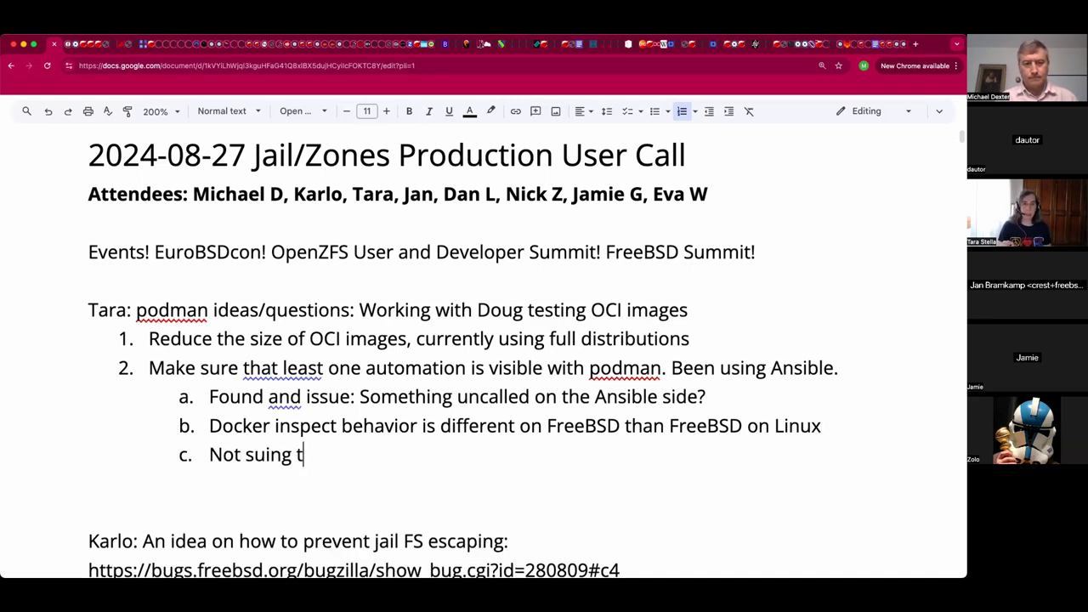
{"action": "type", "text": "he DOcker "}
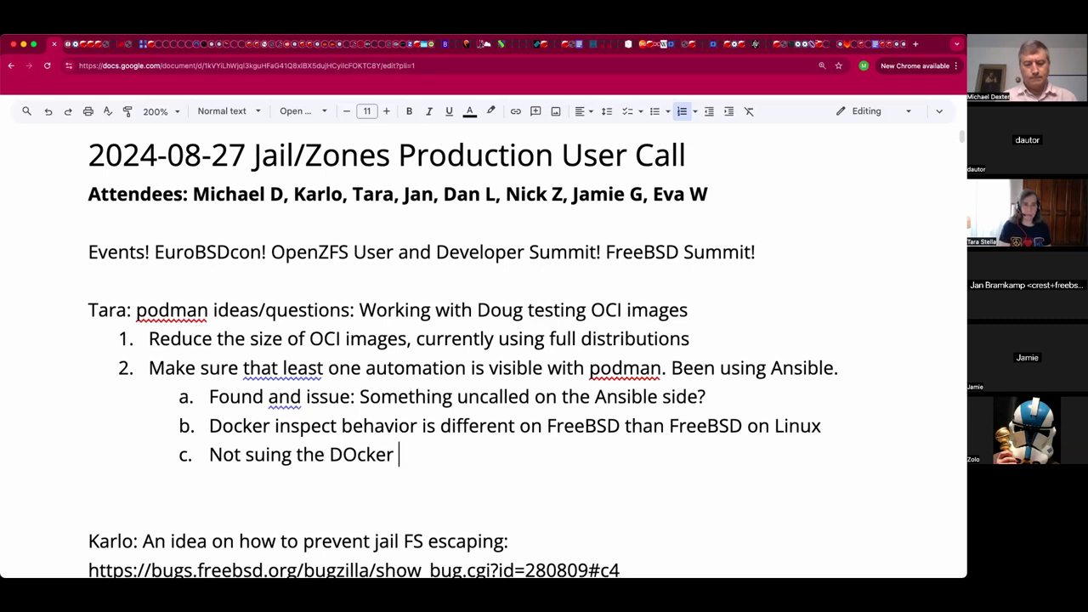
{"action": "type", "text": "playbook."}
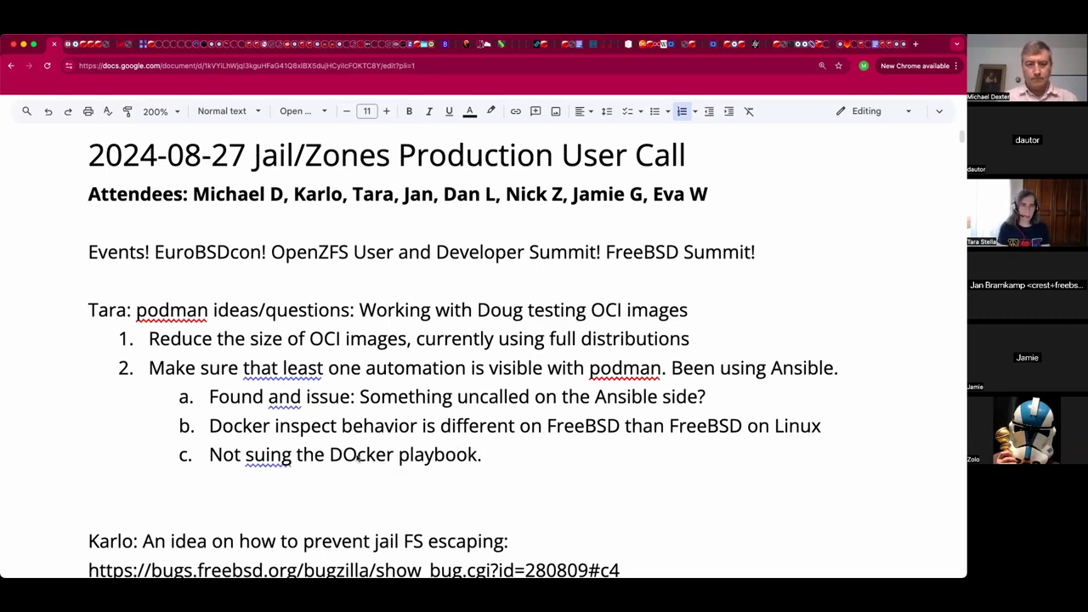
Correct 'DOcker' and 'suing' to 'Docker' and 'using', then add 'Using the Ansible playbook'.
{"action": "left_click", "coordinate": [358, 457]}
{"action": "key", "text": "BackSpace"}
{"action": "type", "text": "o"}
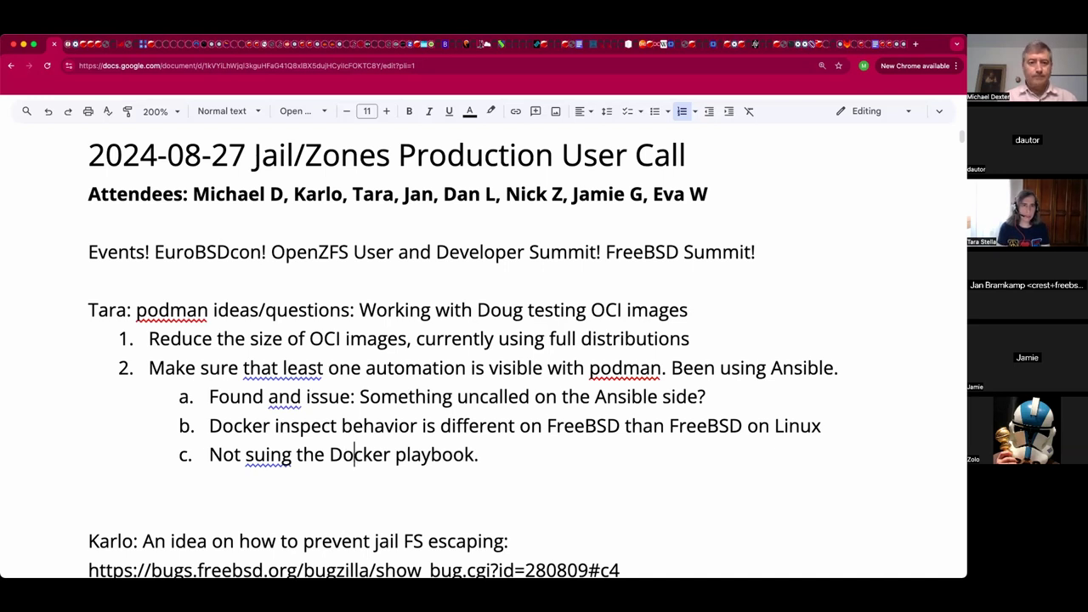
{"action": "left_click", "coordinate": [265, 456]}
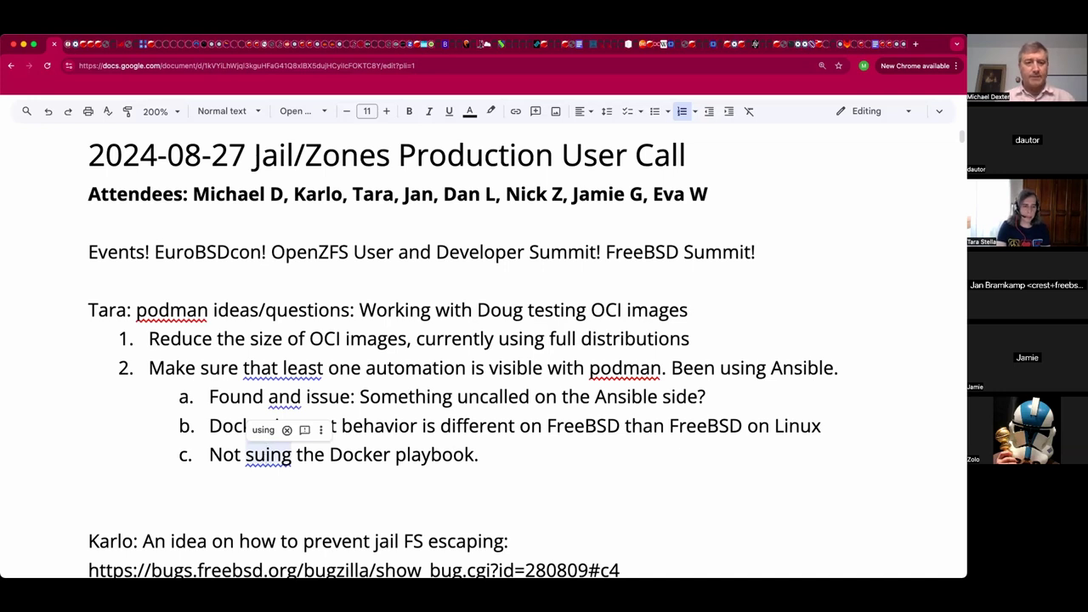
{"action": "type", "text": "u"}
{"action": "left_click", "coordinate": [260, 459]}
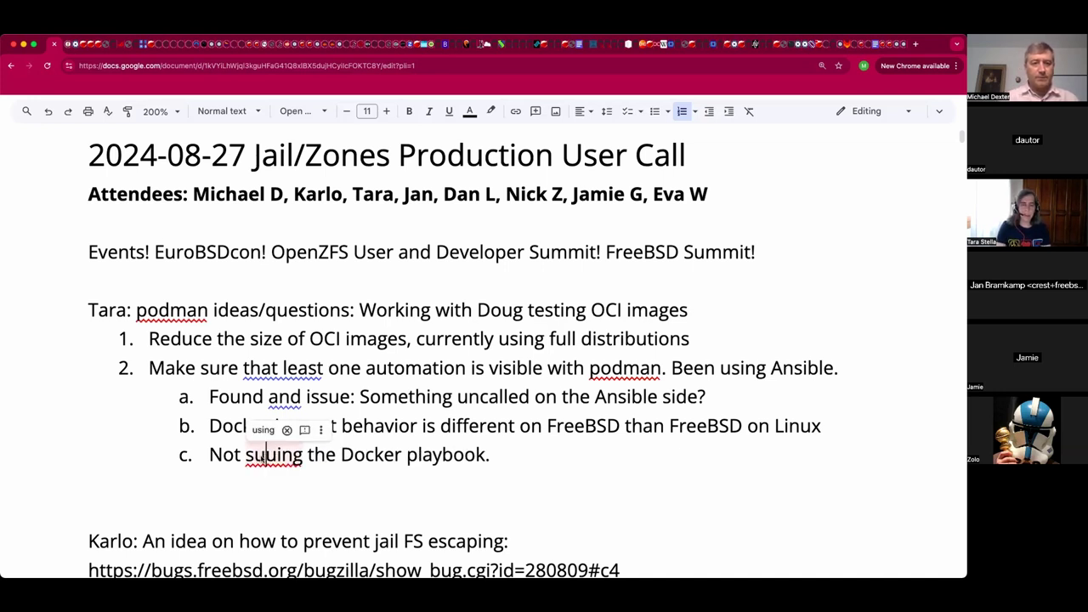
{"action": "type", "text": "u"}
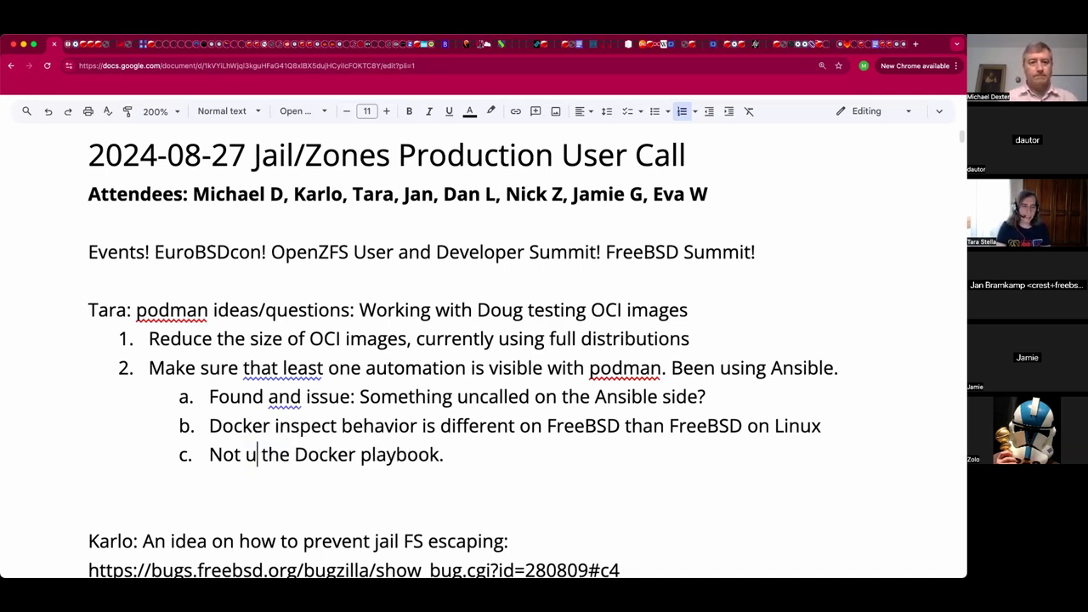
{"action": "type", "text": "sing"}
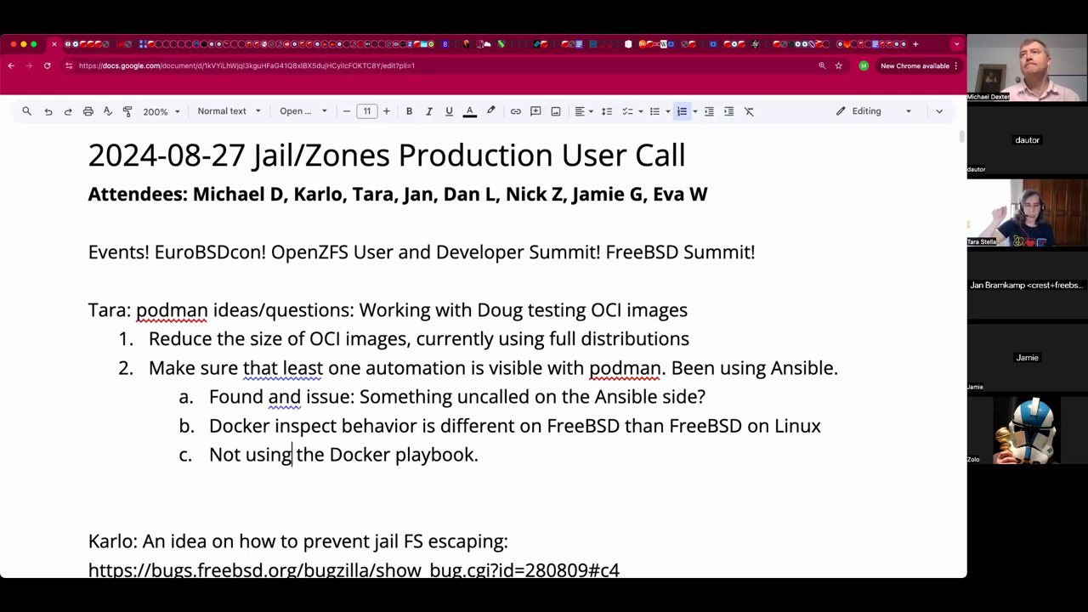
{"action": "left_click", "coordinate": [519, 458]}
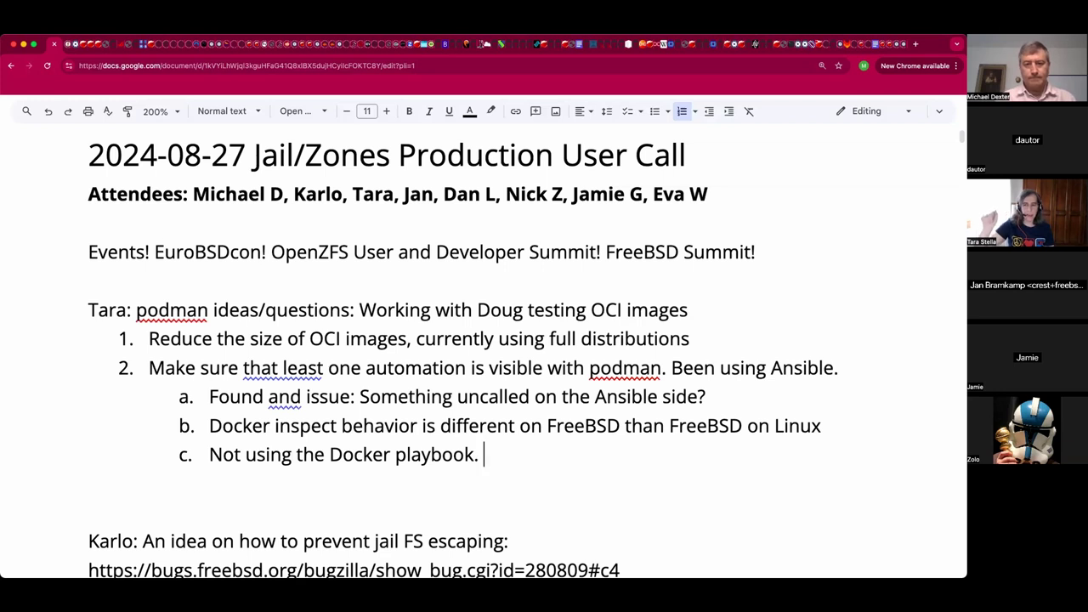
{"action": "type", "text": "Usin"}
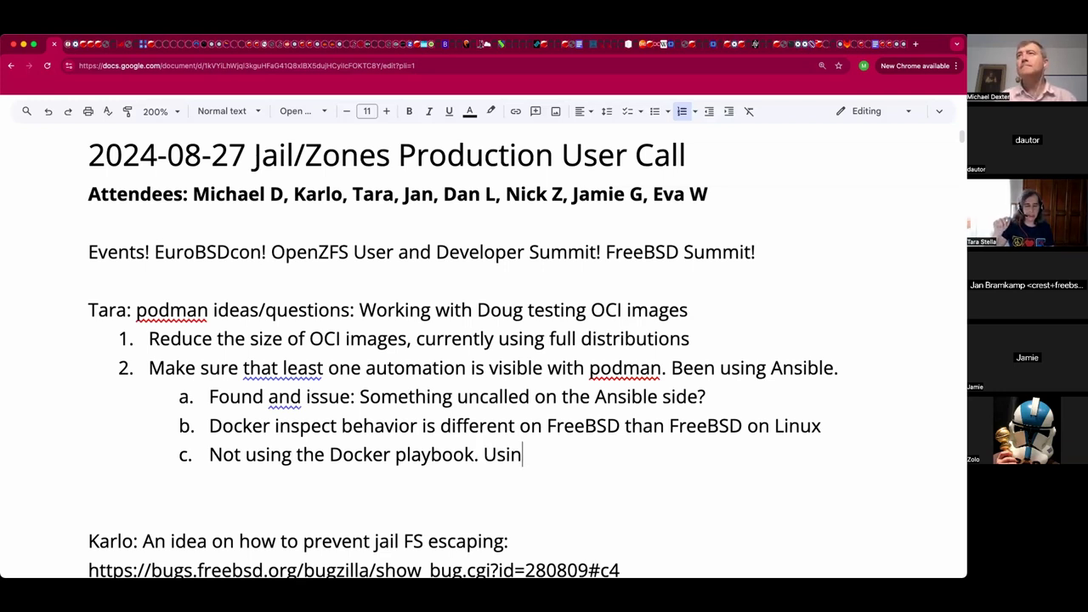
{"action": "type", "text": "g the Ansible pl"}
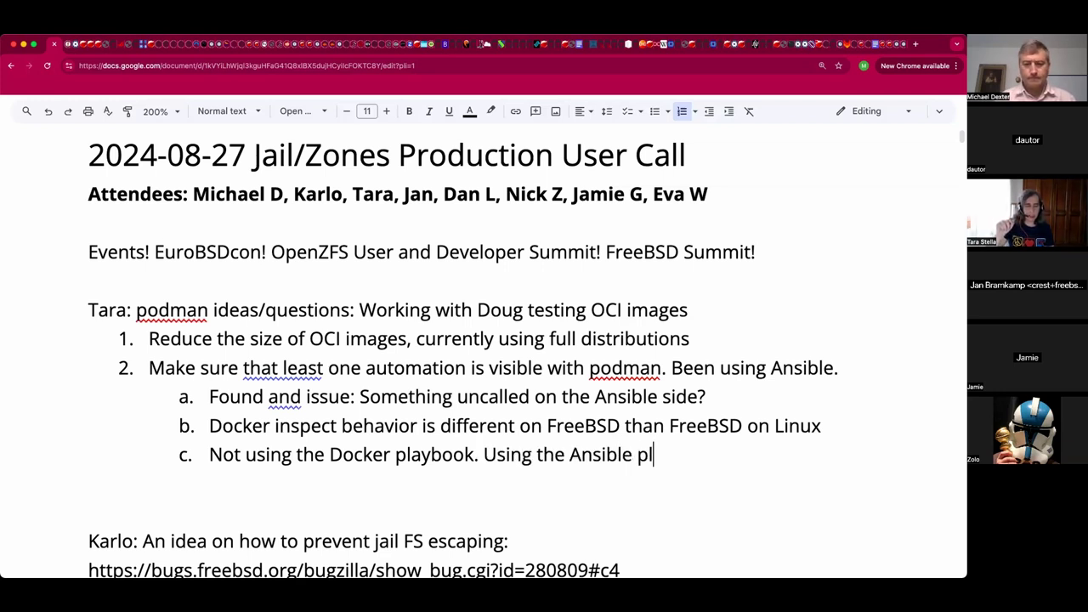
{"action": "type", "text": "aybook"}
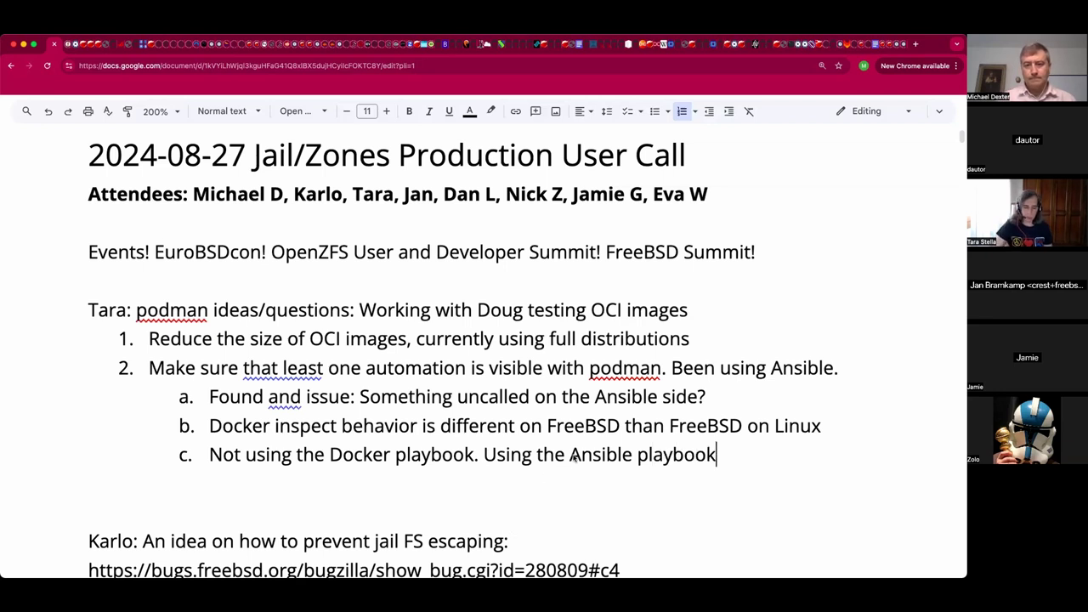
Link the words 'Ansible playbook' in sub-item c to the pasted GitHub address.
{"action": "left_click", "coordinate": [570, 456]}
{"action": "key", "text": "shift+End"}
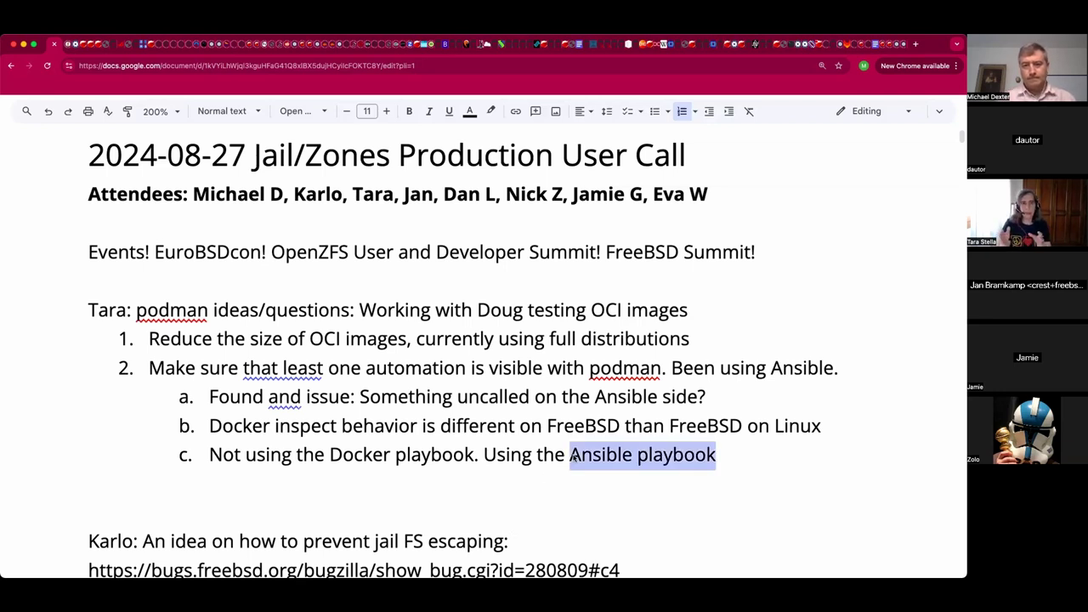
{"action": "key", "text": "ctrl+k"}
{"action": "type", "text": "https://github.com/containers/ansible-podman-collections"}
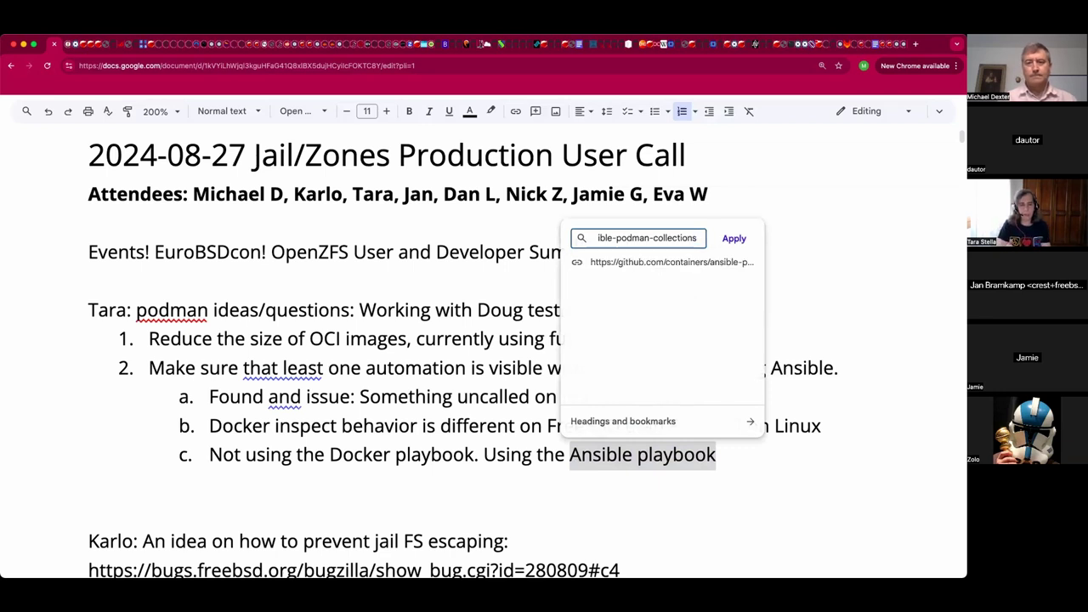
{"action": "key", "text": "Return"}
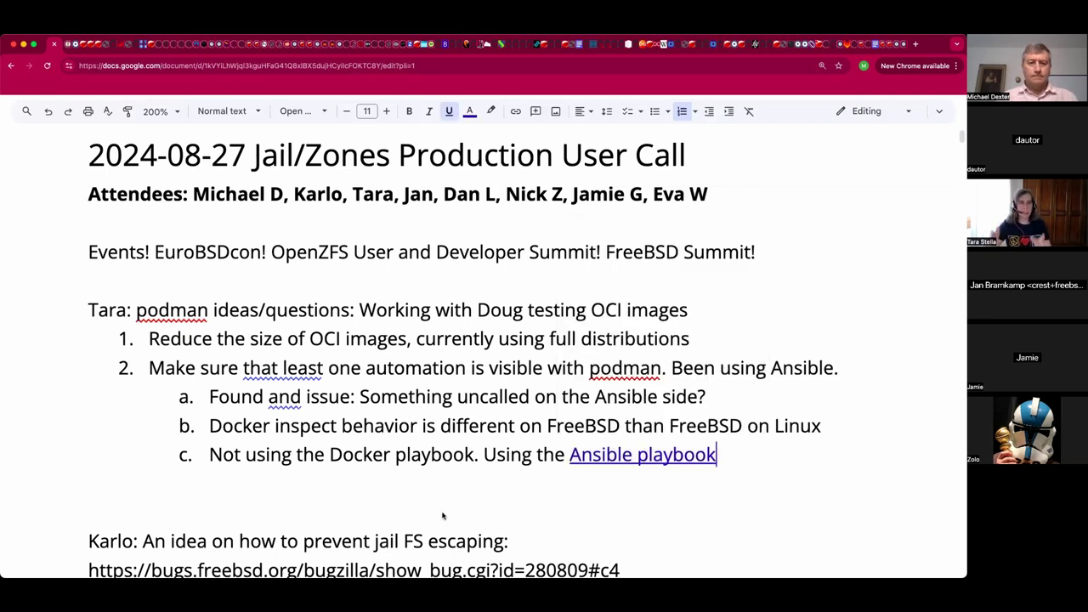
Insert a blank line above the jail FS escaping paragraph.
{"action": "left_click", "coordinate": [463, 482]}
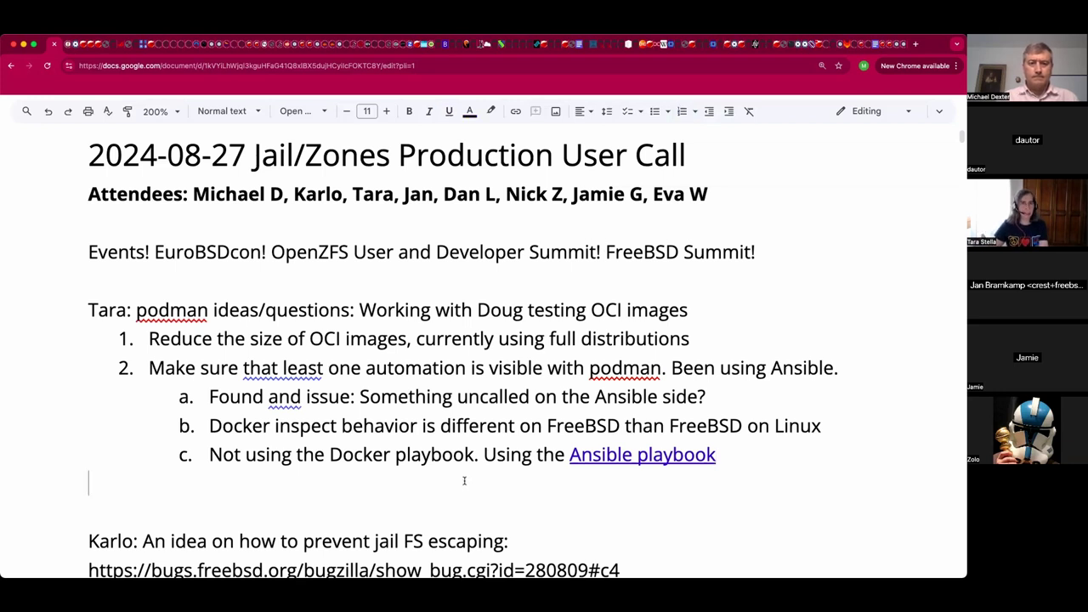
{"action": "key", "text": "Left"}
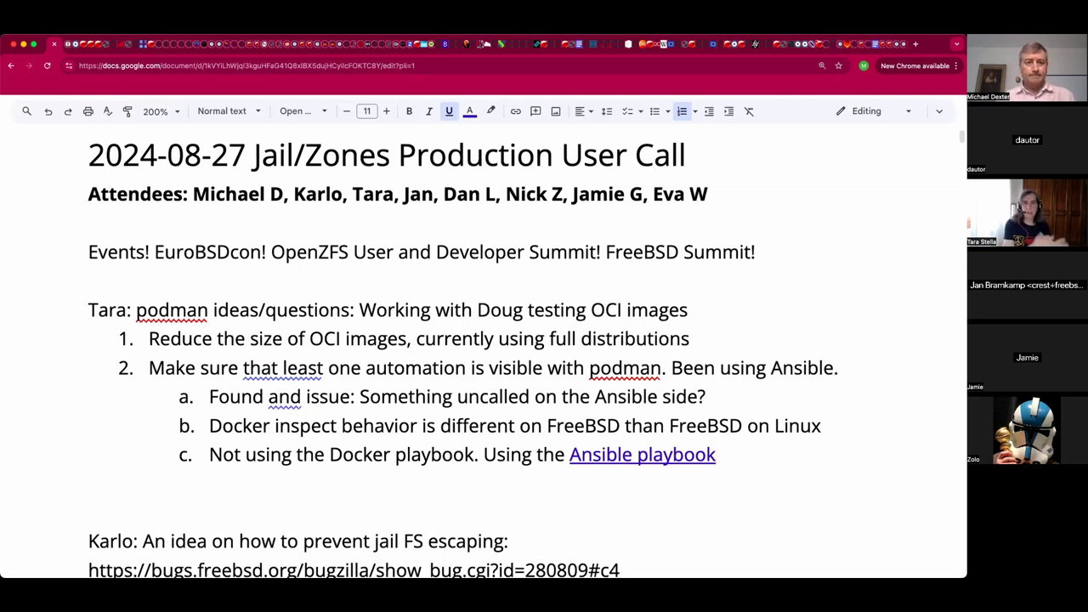
{"action": "left_click", "coordinate": [423, 504]}
{"action": "key", "text": "Return"}
{"action": "key", "text": "Return"}
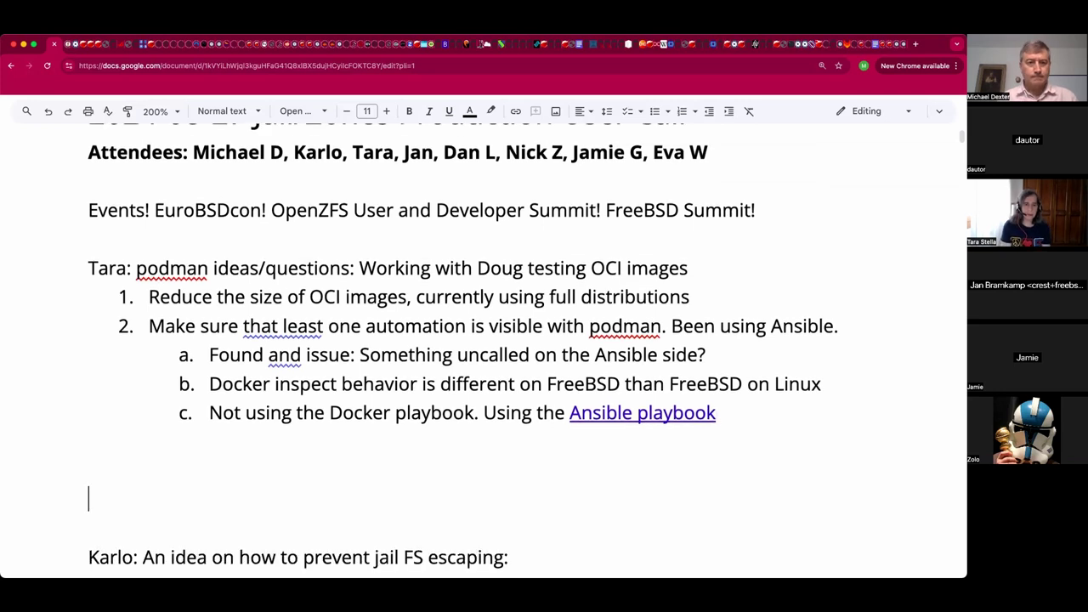
Scroll up and select the document's full web address in the address bar.
{"action": "scroll", "coordinate": [409, 450], "scroll_direction": "up", "scroll_amount": 1}
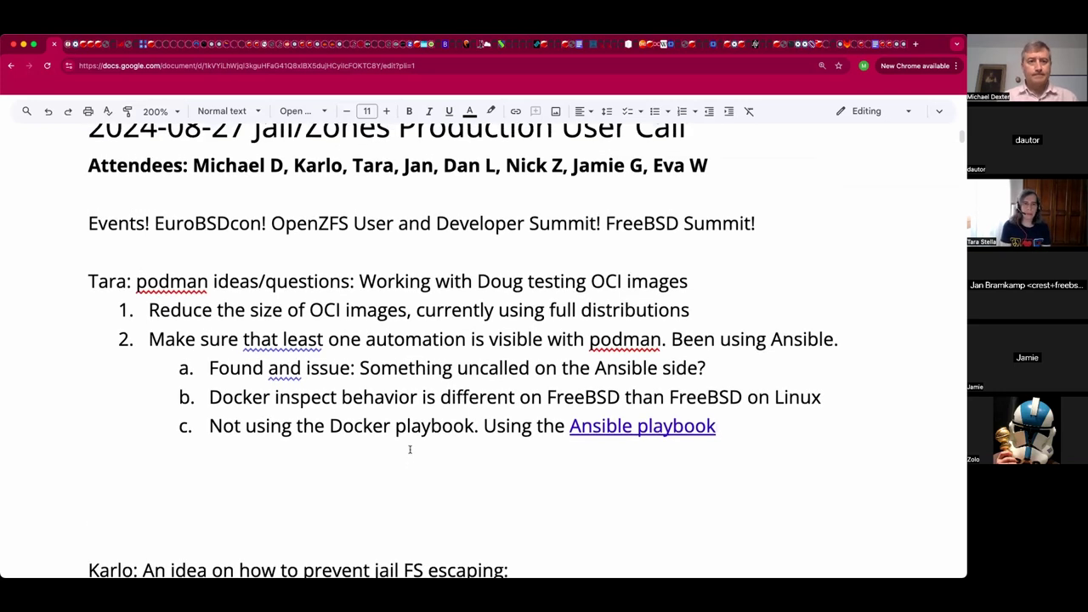
{"action": "scroll", "coordinate": [410, 450], "scroll_direction": "up", "scroll_amount": 1}
{"action": "scroll", "coordinate": [409, 451], "scroll_direction": "up", "scroll_amount": 1}
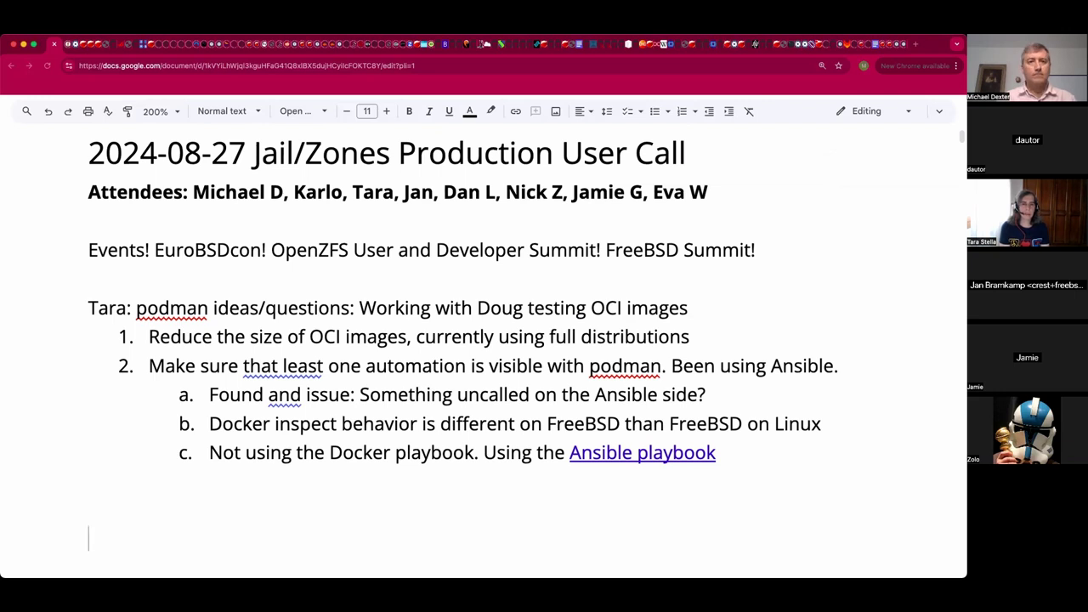
{"action": "left_click", "coordinate": [471, 67]}
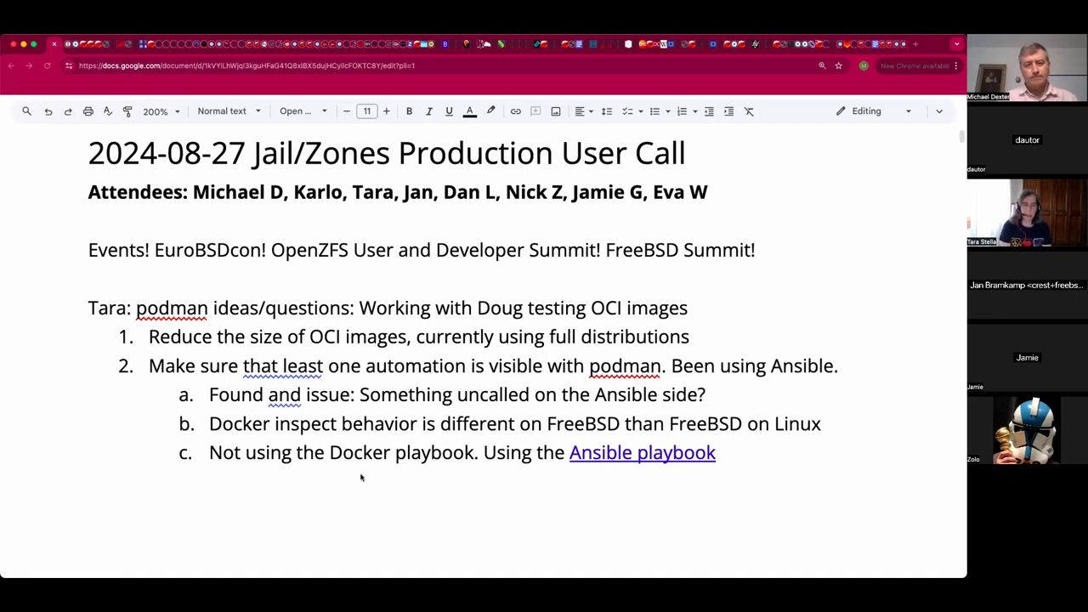
Add sub-item d: 'Note tied to Ansible. Familiar with salt stack', fixing 'sal' to 'salt'.
{"action": "left_click", "coordinate": [360, 474]}
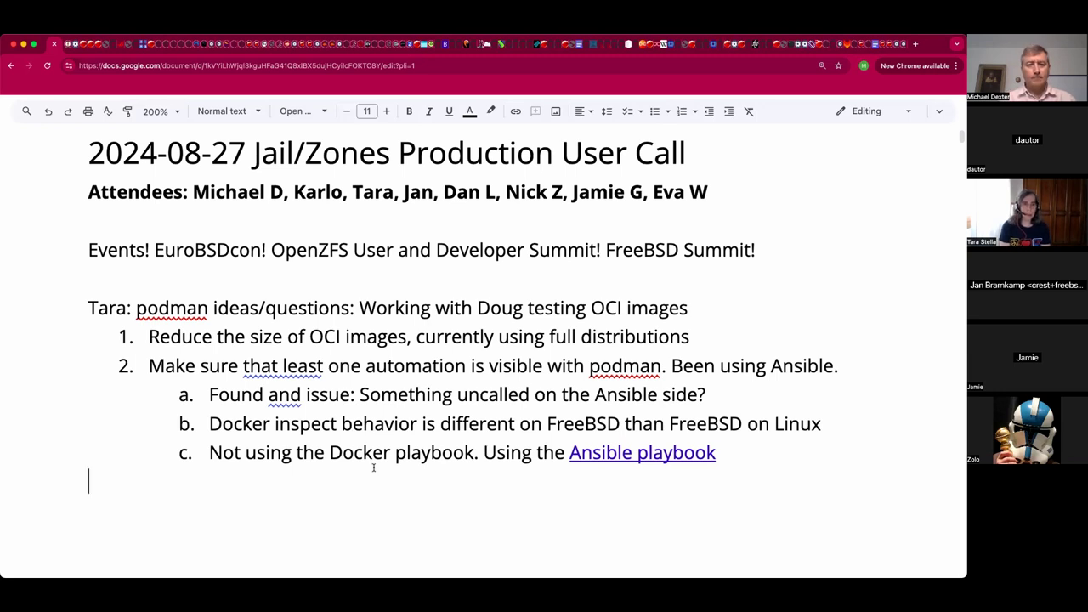
{"action": "key", "text": "BackSpace"}
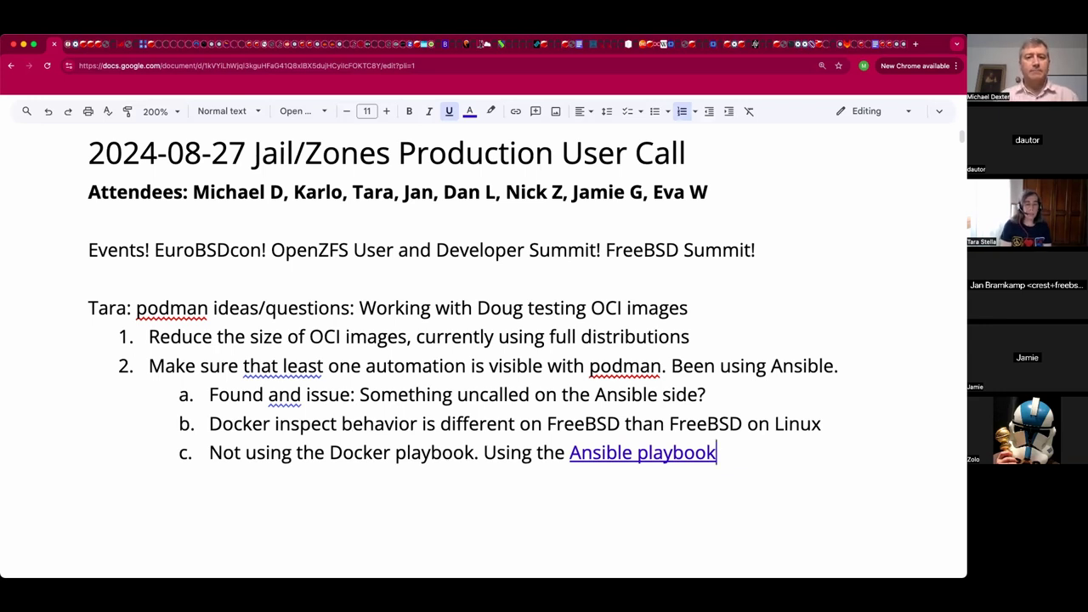
{"action": "key", "text": "Return"}
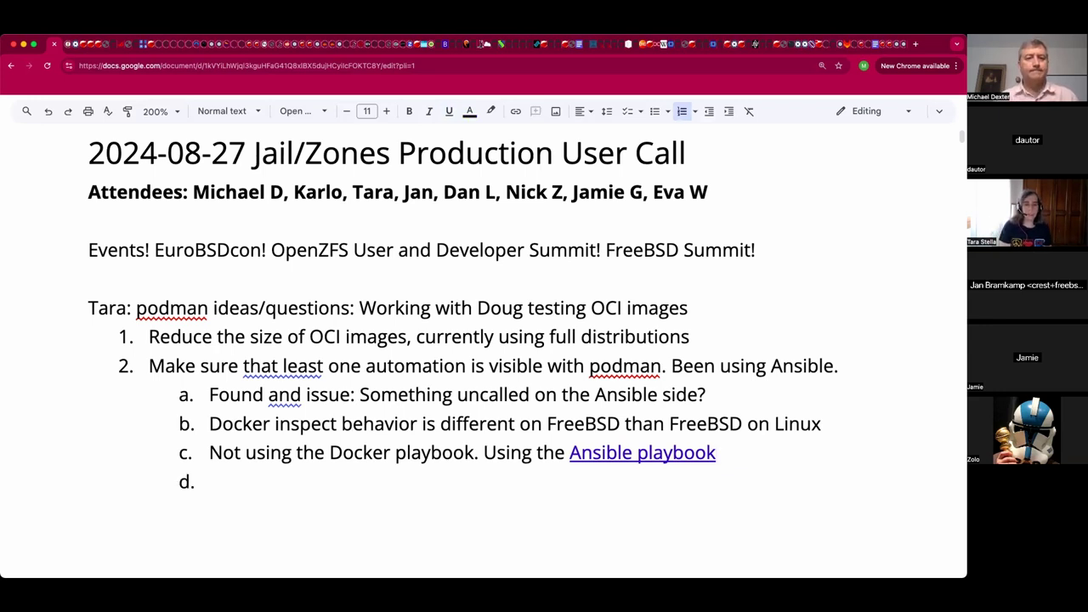
{"action": "type", "text": "Not"}
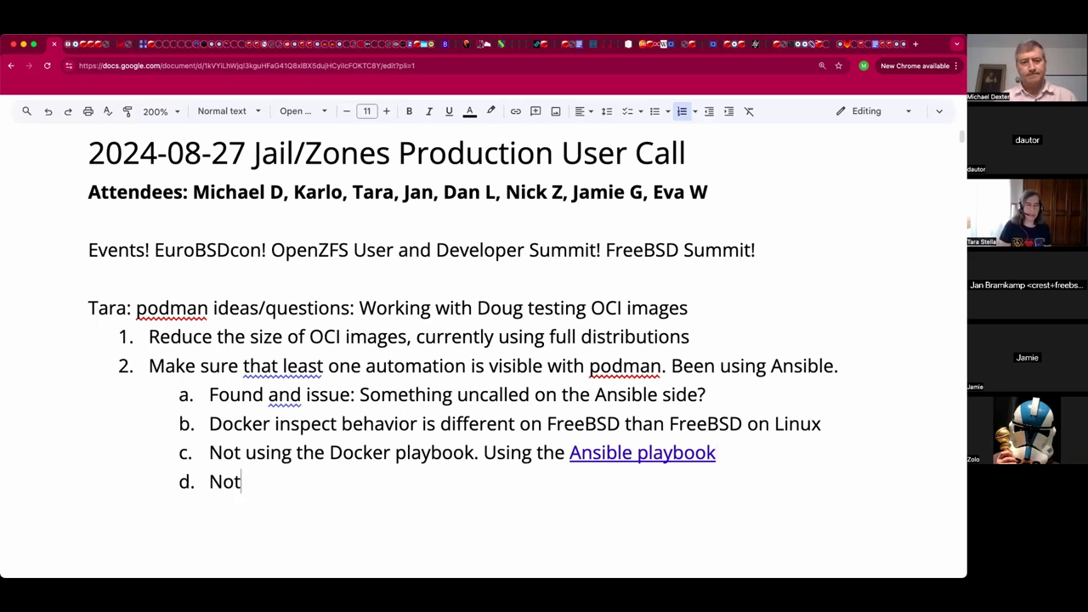
{"action": "type", "text": "e tie"}
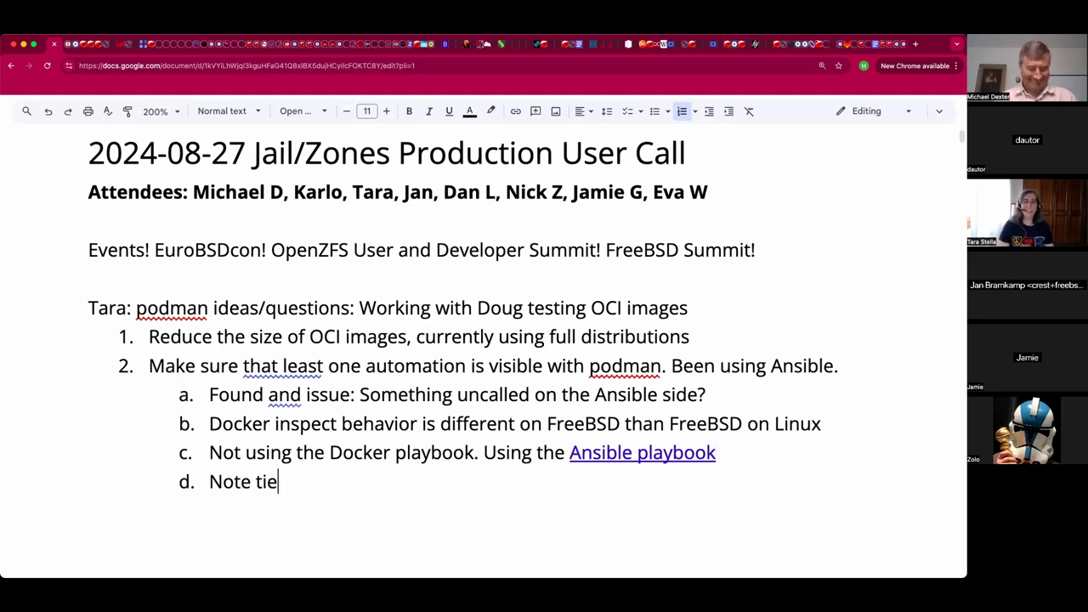
{"action": "type", "text": "d to A"}
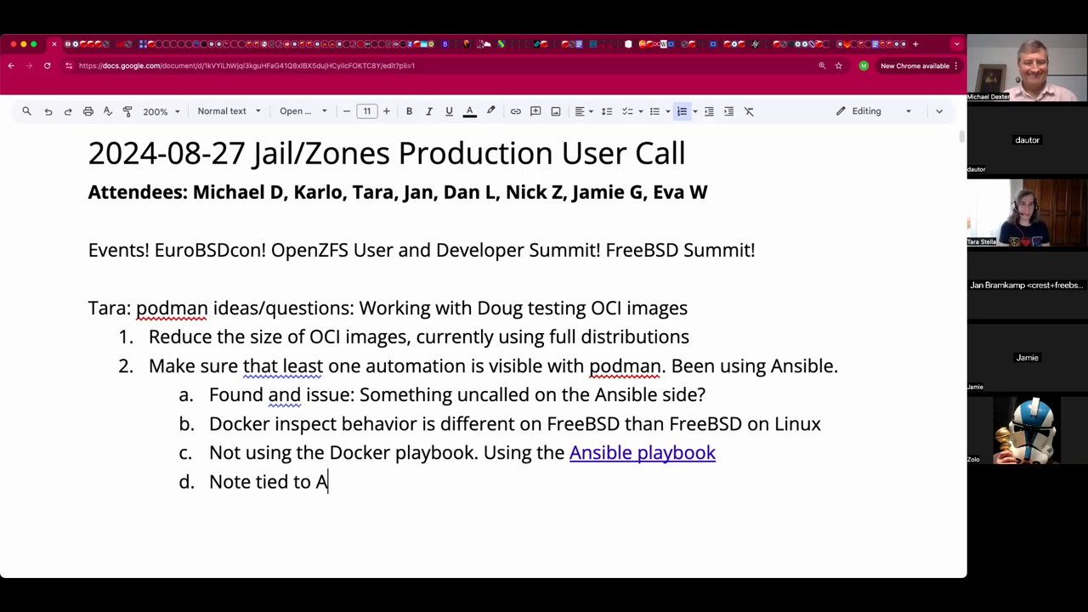
{"action": "type", "text": "nsible"}
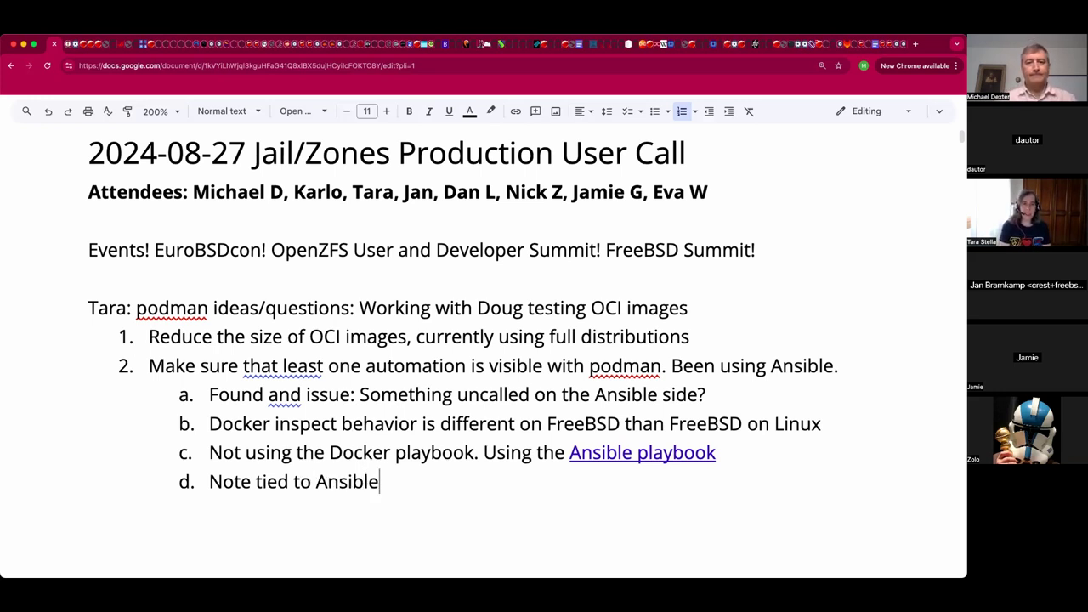
{"action": "type", "text": ". F"}
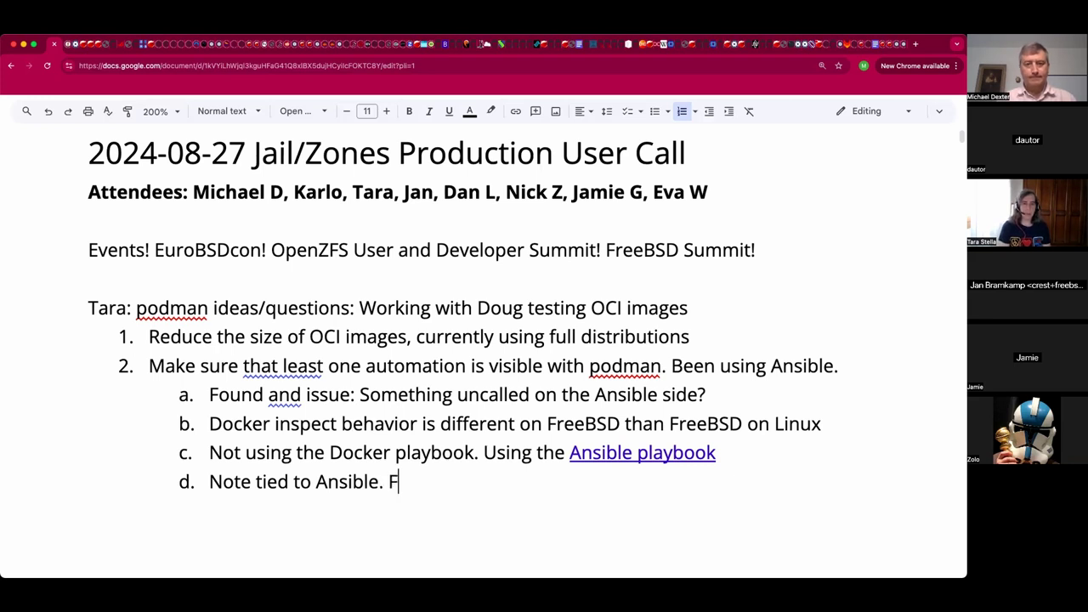
{"action": "type", "text": "amil"}
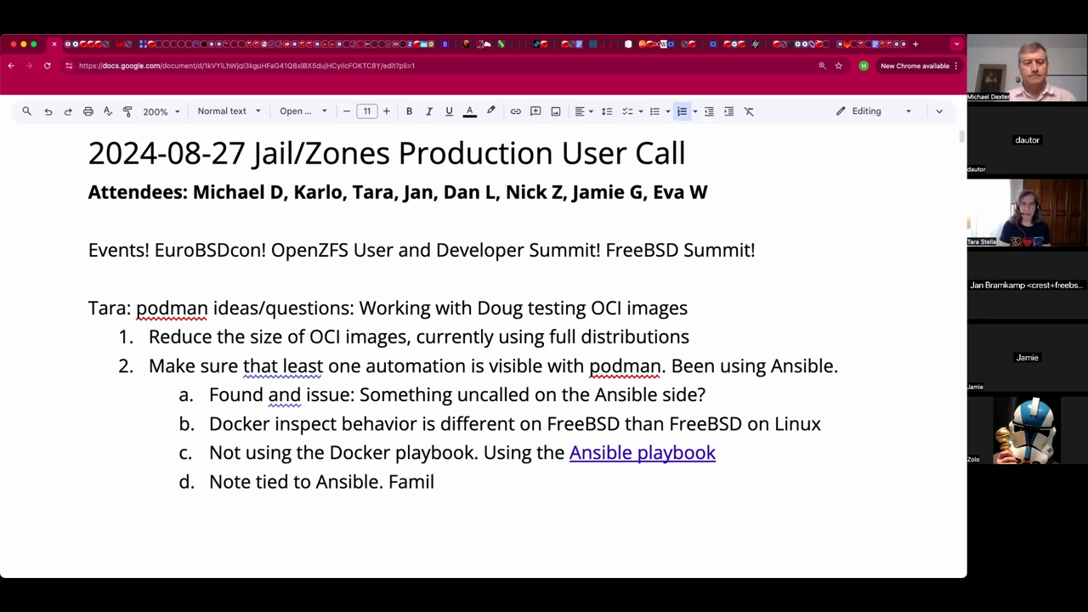
{"action": "type", "text": "iar with s"}
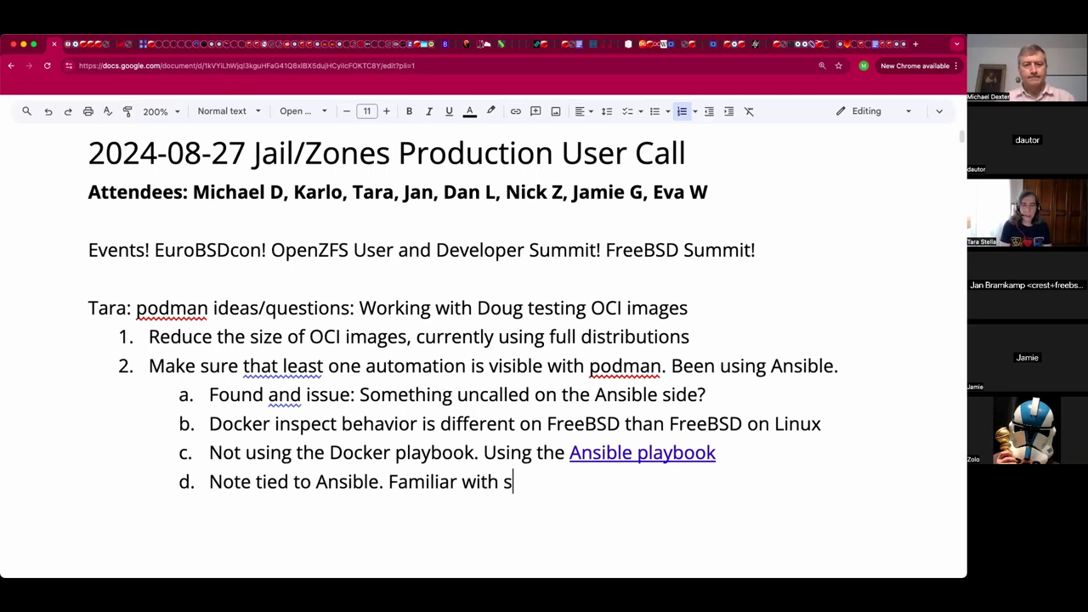
{"action": "type", "text": "al stack"}
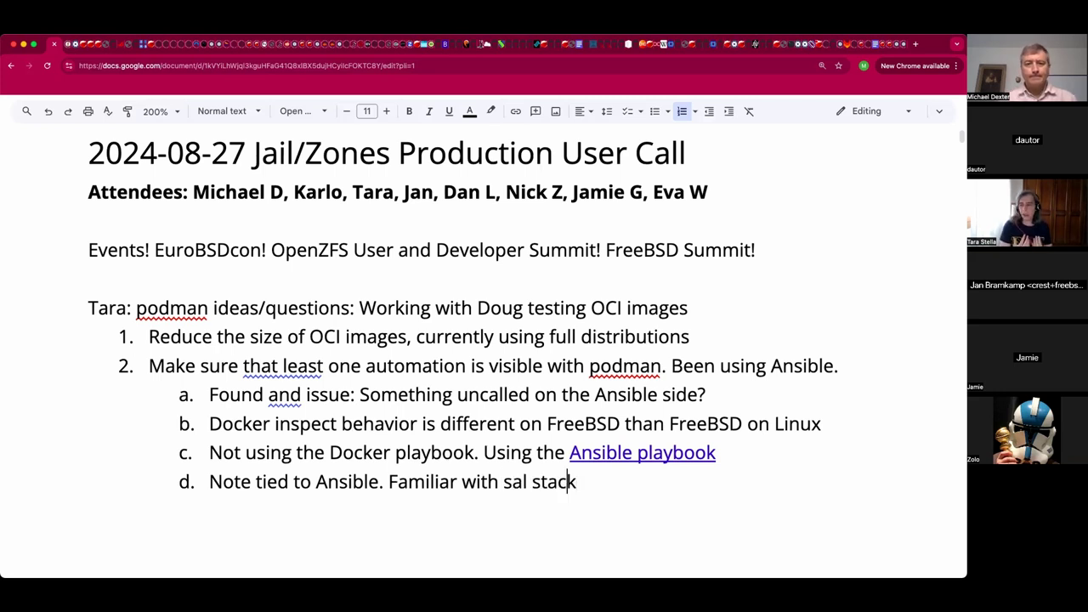
{"action": "left_click", "coordinate": [547, 481]}
{"action": "left_click", "coordinate": [526, 481]}
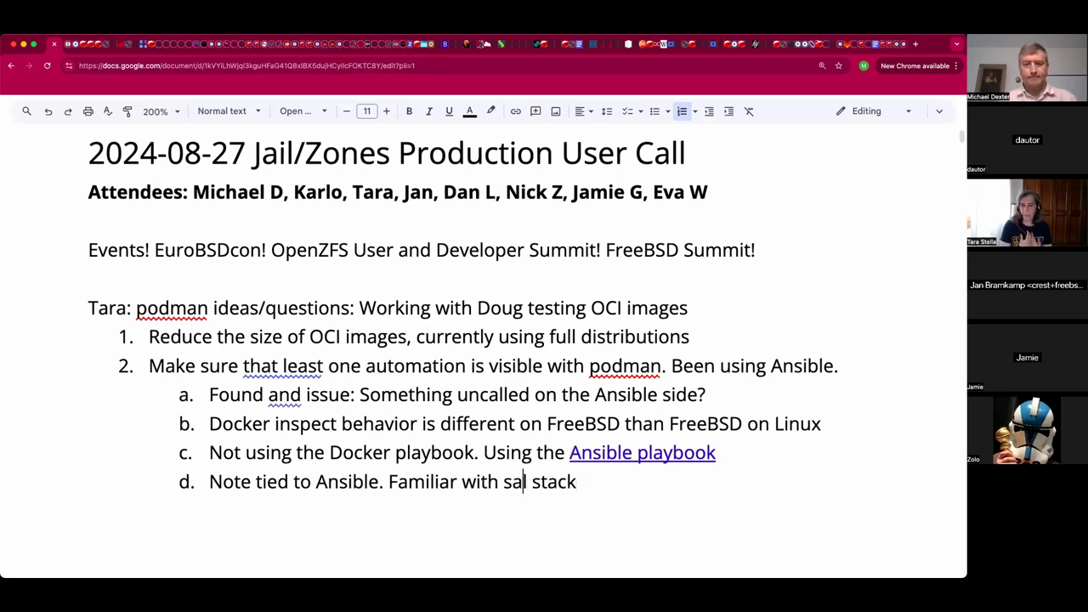
{"action": "type", "text": "t"}
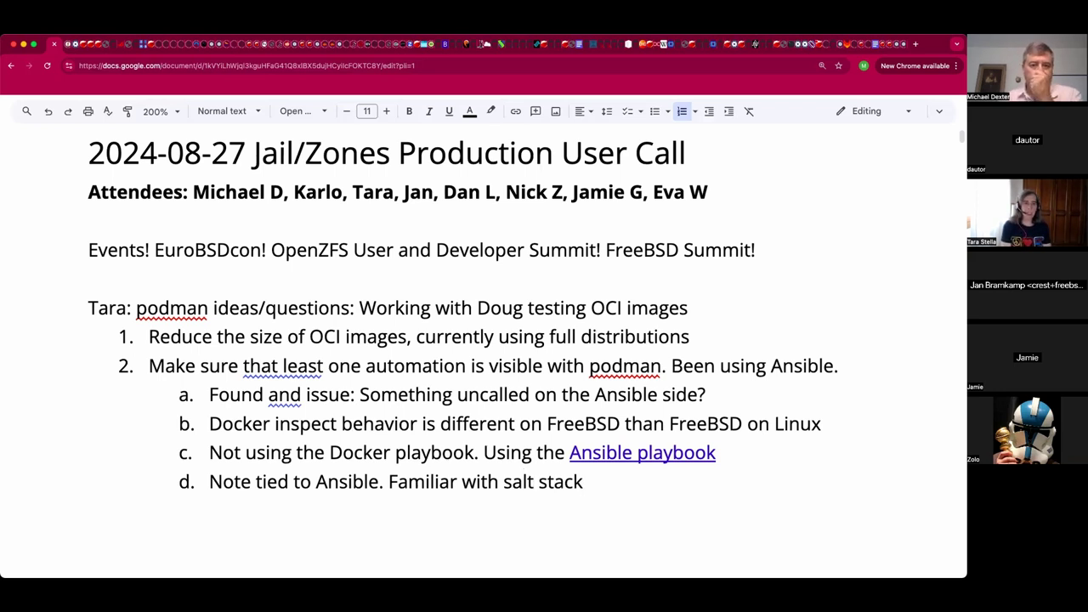
Finish item d with '- broadly want an "enterprise" automation system'.
{"action": "key", "text": "Return"}
{"action": "key", "text": "Return"}
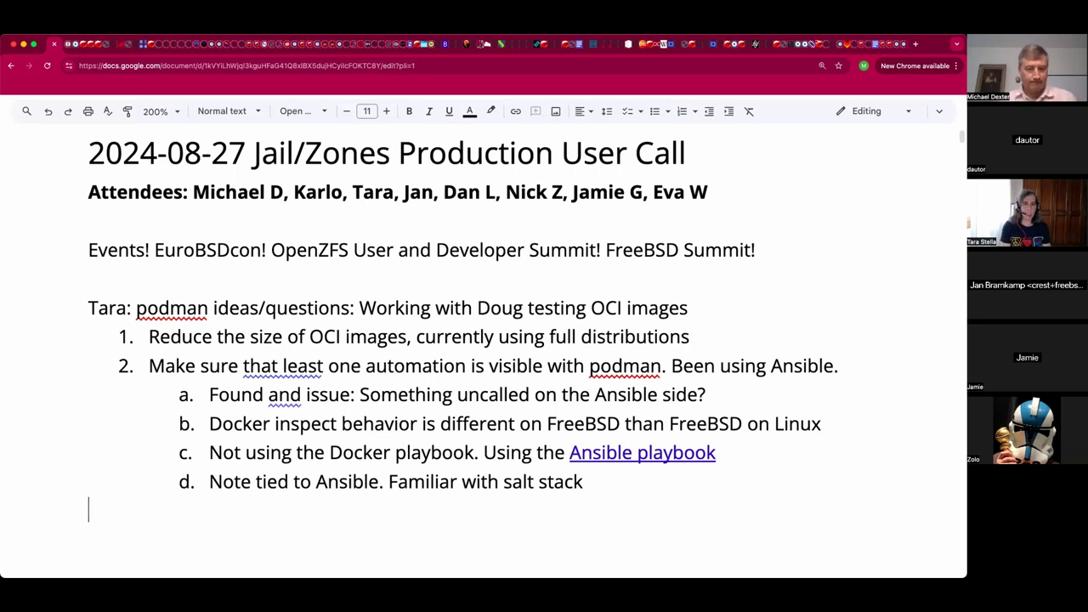
{"action": "key", "text": "BackSpace"}
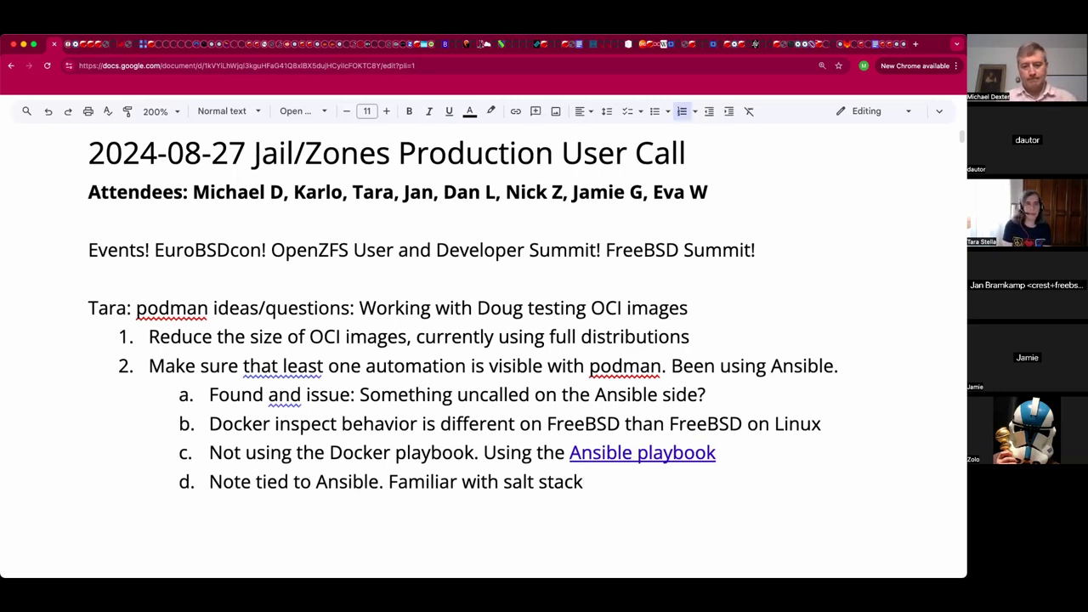
{"action": "type", "text": "- broadly want "}
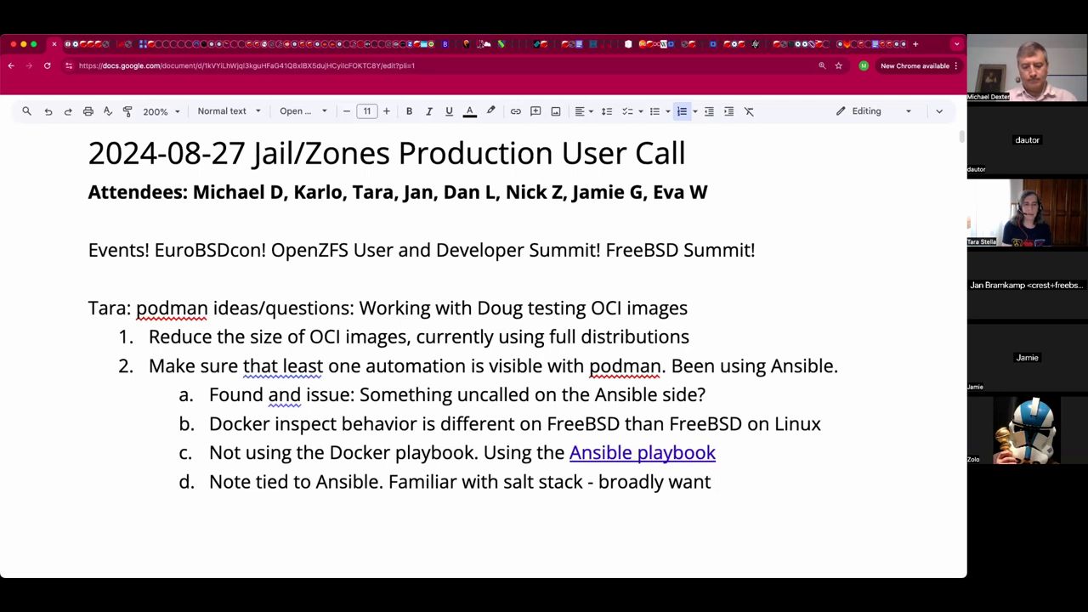
{"action": "type", "text": "an \"enter"}
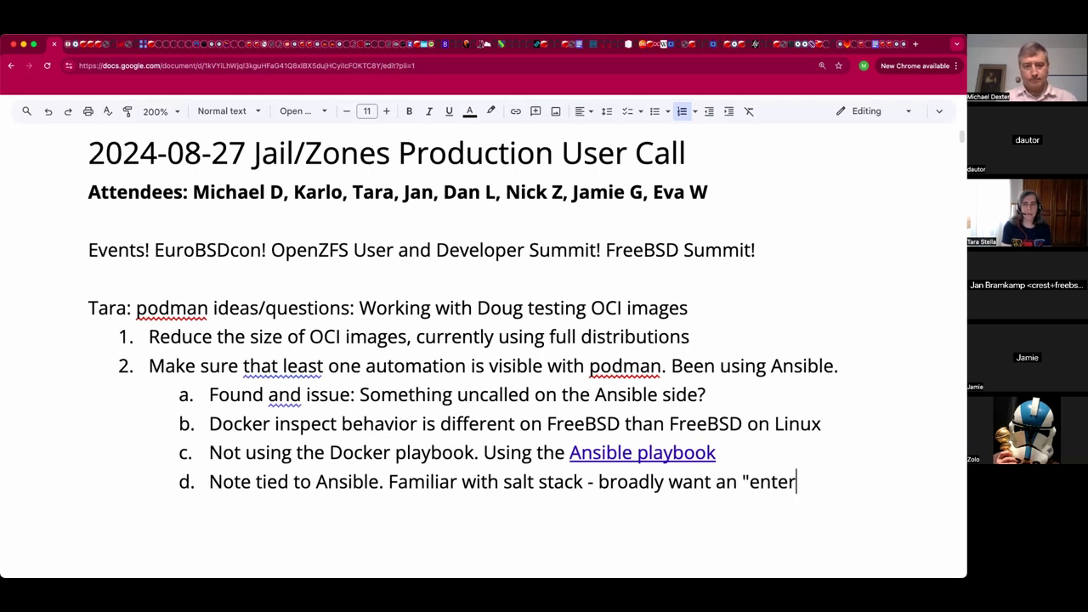
{"action": "type", "text": "prise\" "}
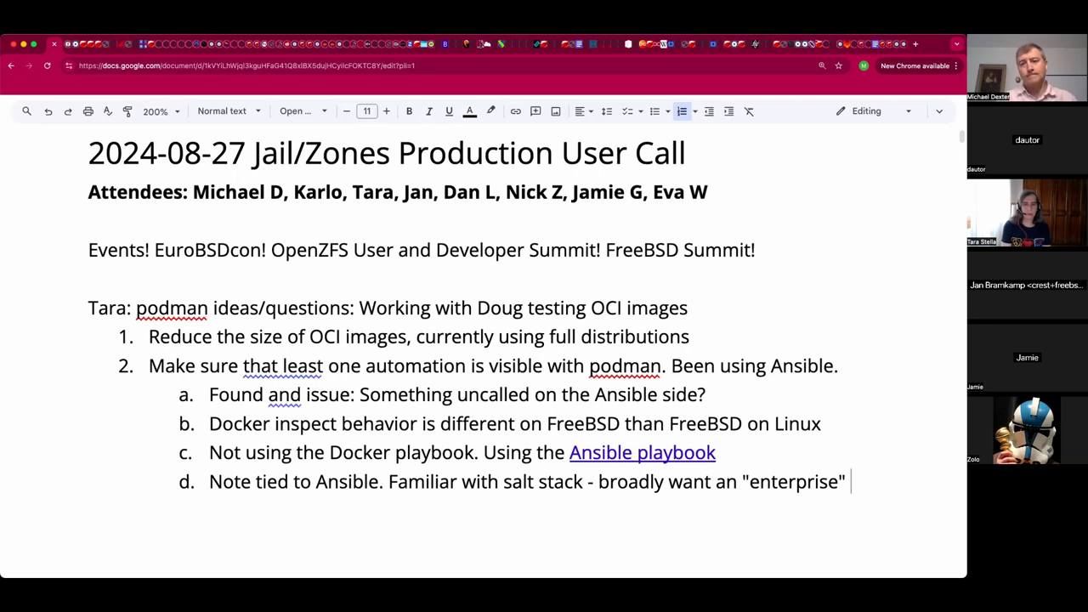
{"action": "type", "text": "au"}
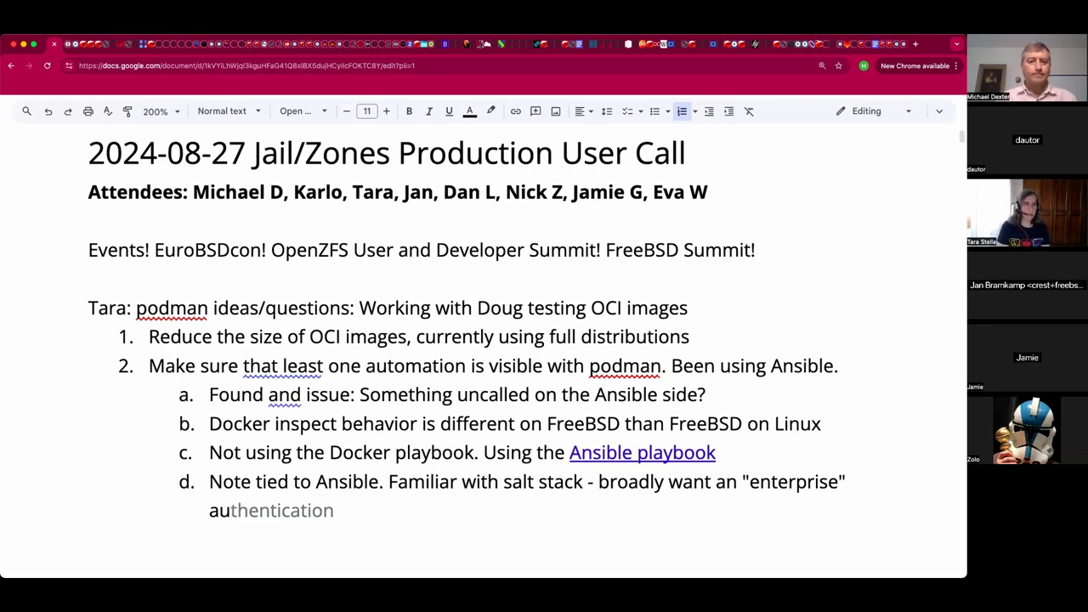
{"action": "key", "text": "BackSpace"}
{"action": "type", "text": "utoma"}
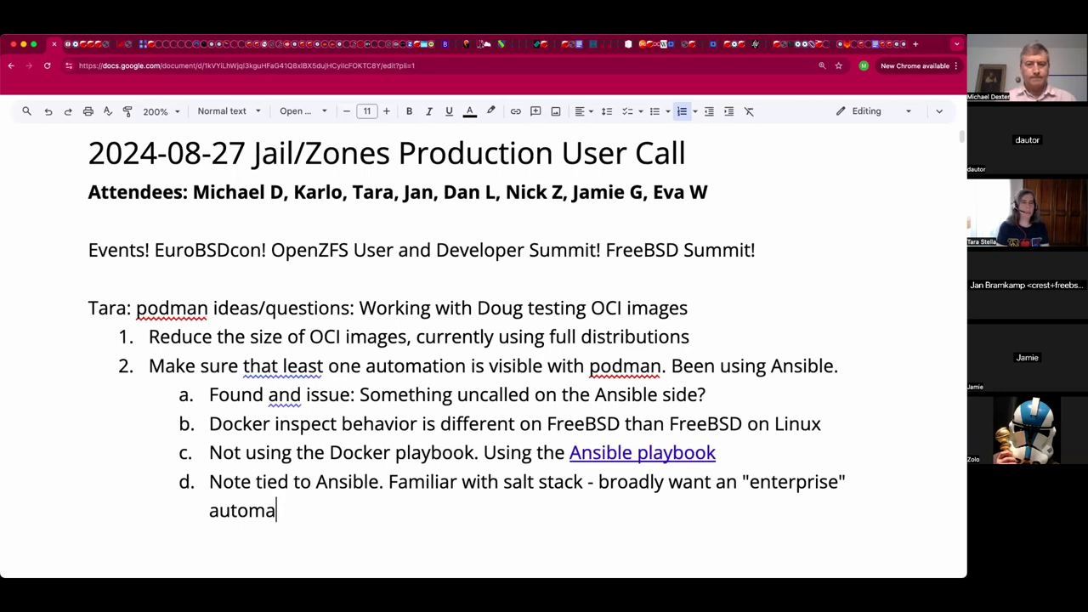
{"action": "type", "text": "tion "}
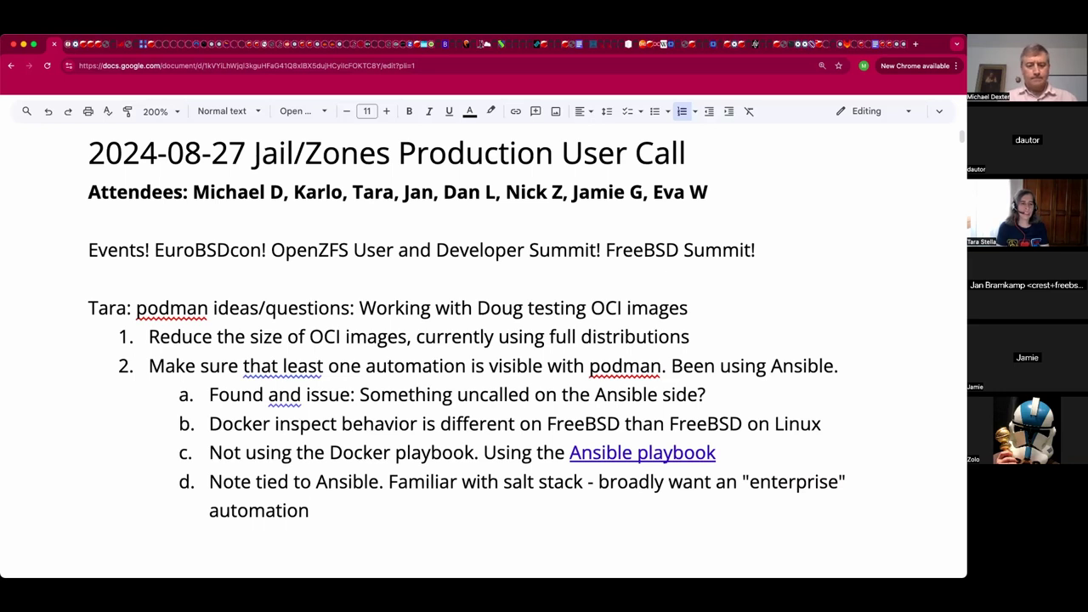
{"action": "type", "text": "system"}
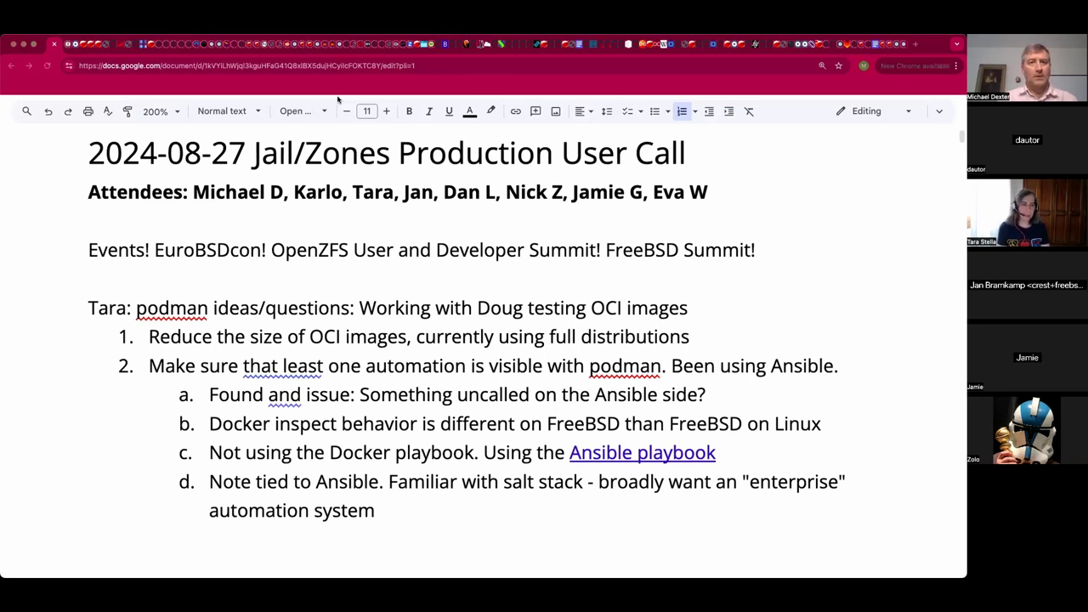
{"action": "left_click", "coordinate": [324, 71]}
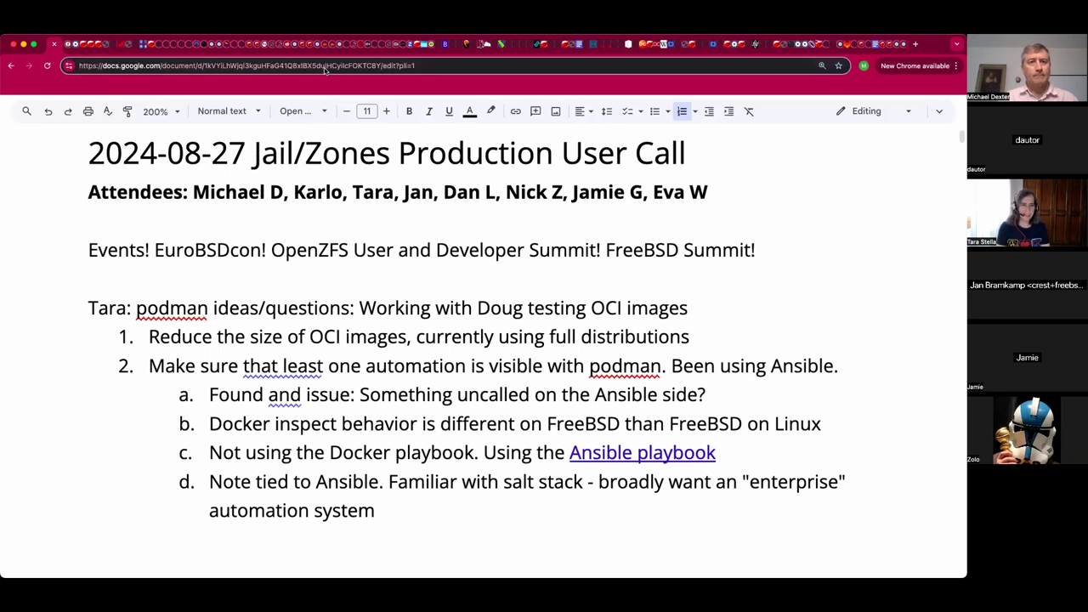
Copy the doc address and switch windows while the Ansible podman NoneType traceback is pasted below item d.
{"action": "left_click", "coordinate": [323, 65]}
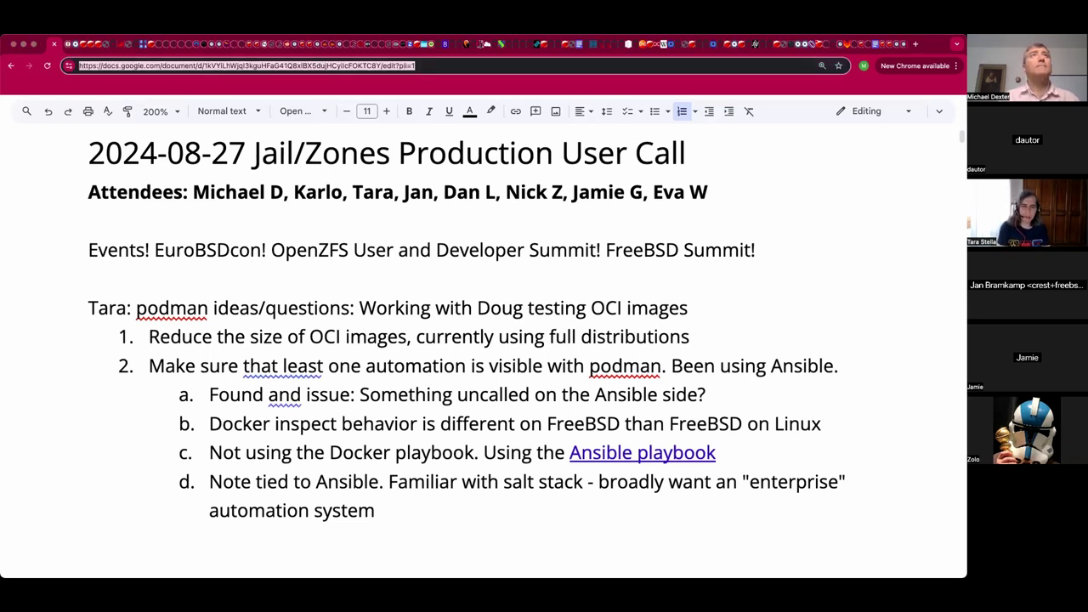
{"action": "key", "text": "super+Tab"}
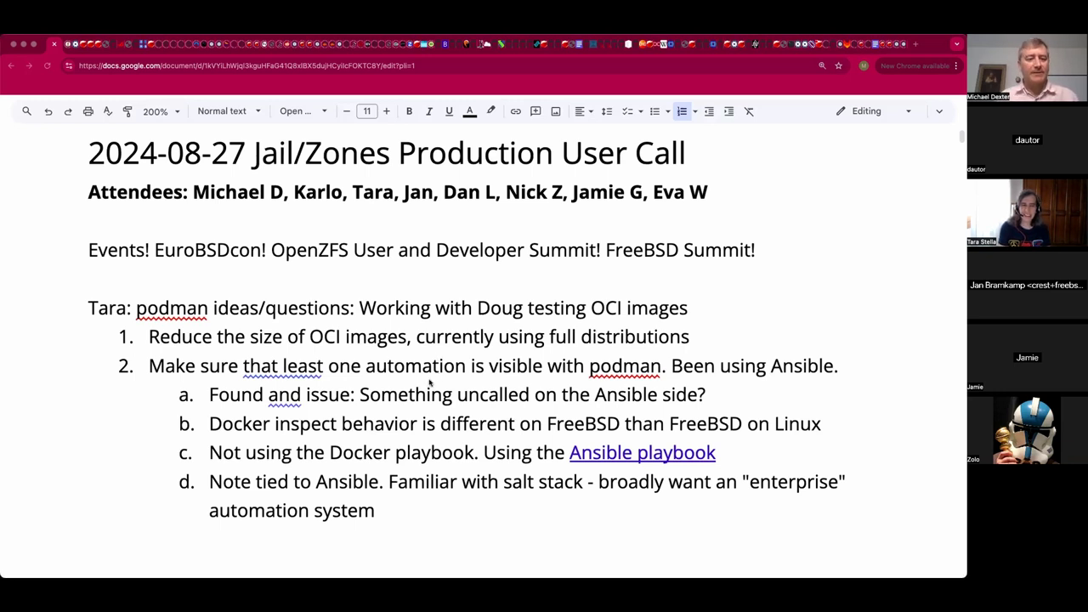
{"action": "scroll", "coordinate": [429, 382], "scroll_direction": "down", "scroll_amount": 4}
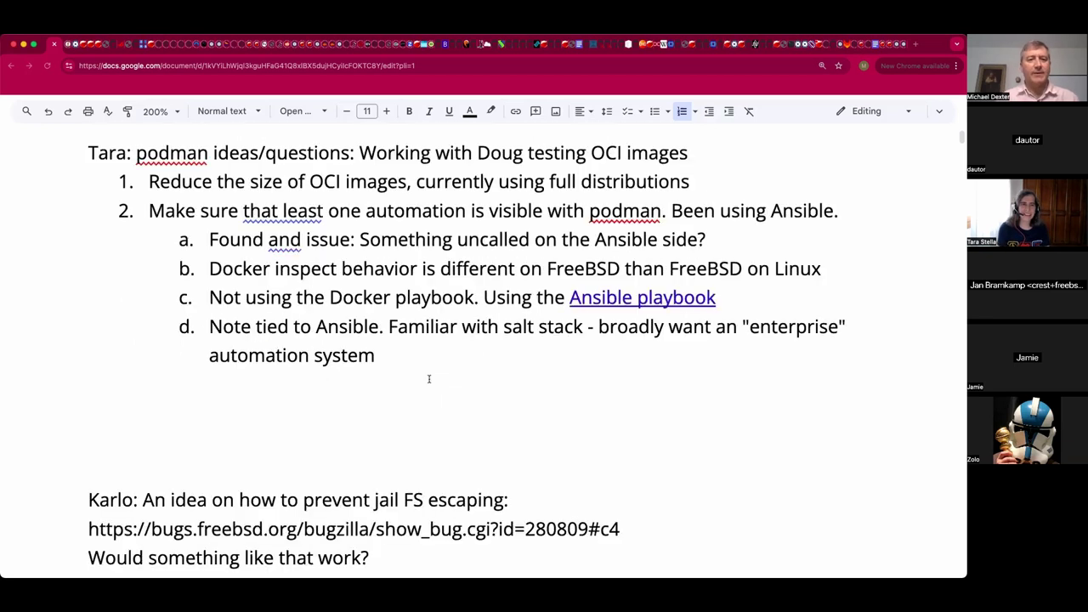
{"action": "scroll", "coordinate": [429, 380], "scroll_direction": "down", "scroll_amount": 2}
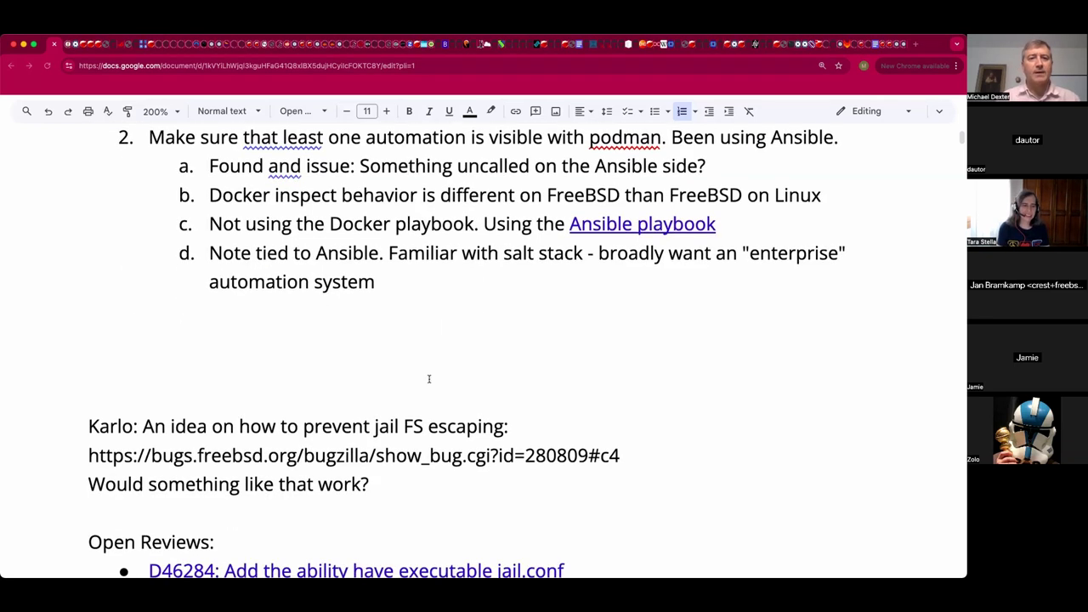
{"action": "scroll", "coordinate": [429, 379], "scroll_direction": "down", "scroll_amount": 3}
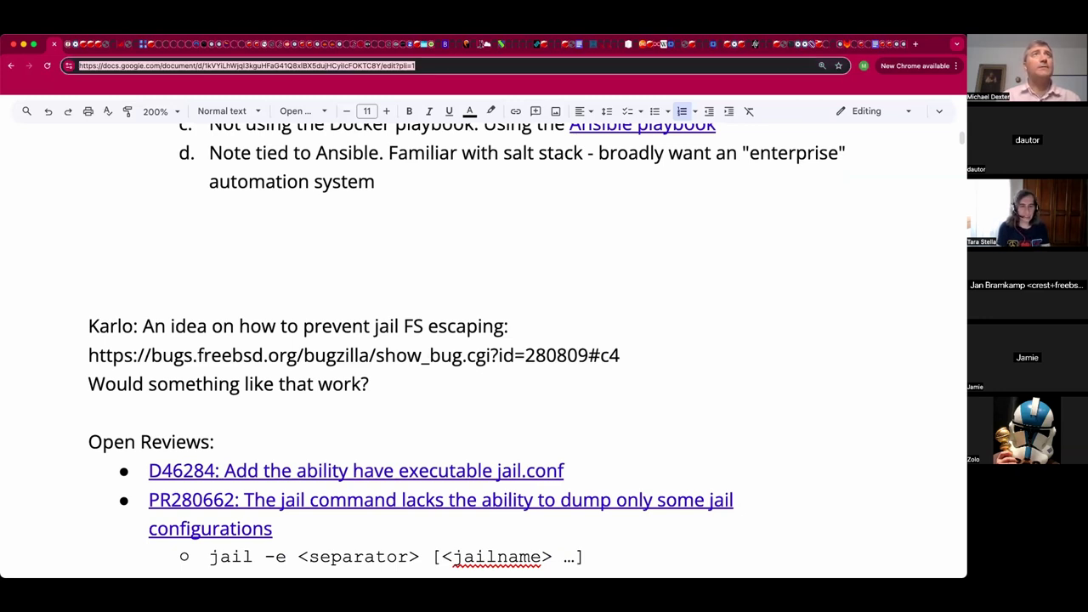
{"action": "key", "text": "super+Tab"}
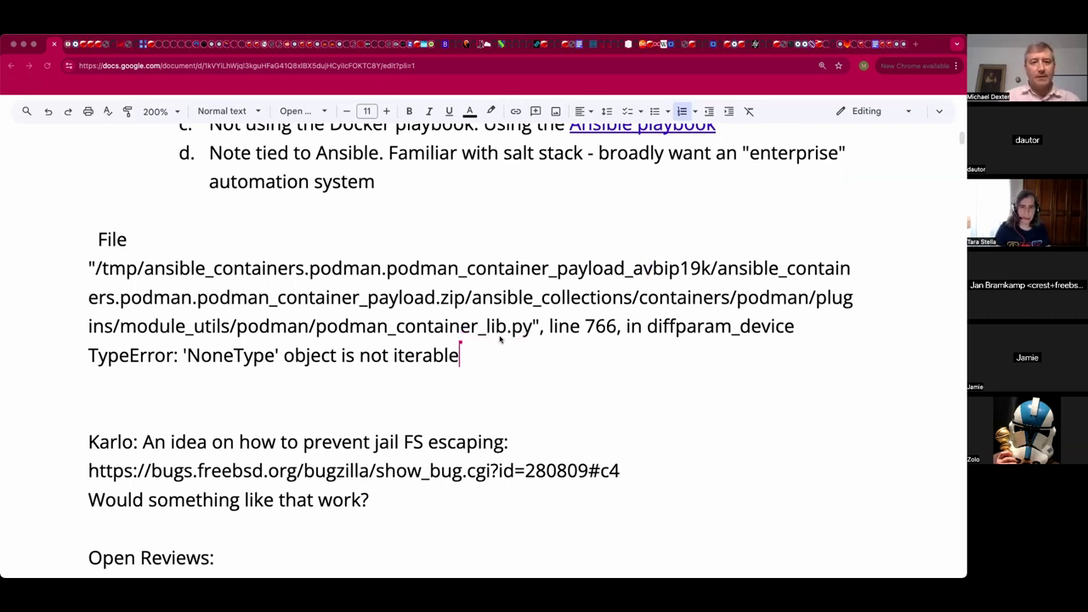
{"action": "scroll", "coordinate": [500, 338], "scroll_direction": "up", "scroll_amount": 5}
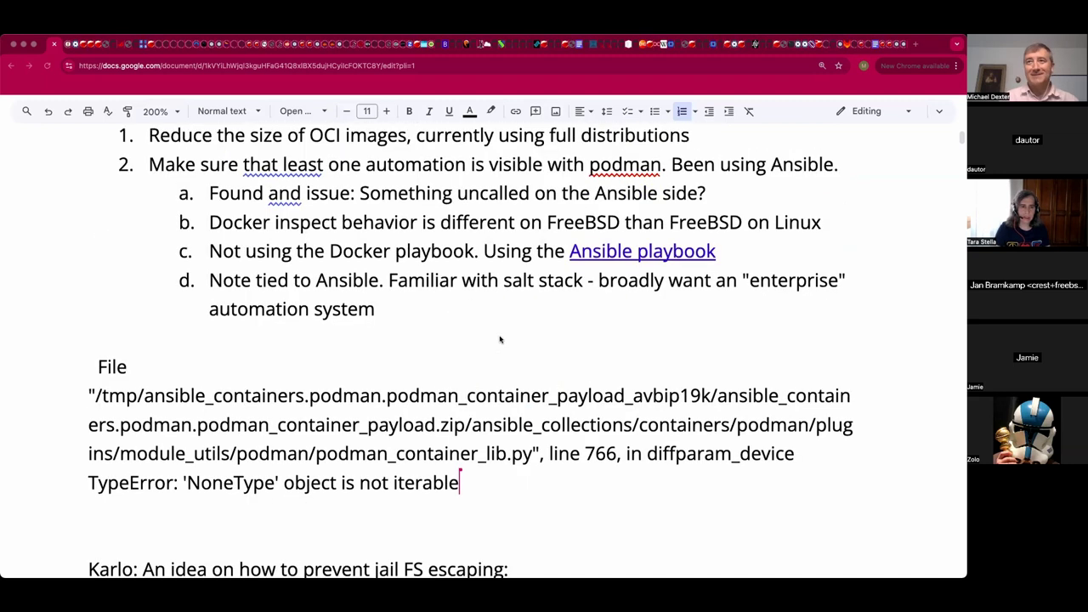
{"action": "scroll", "coordinate": [500, 338], "scroll_direction": "up", "scroll_amount": 1}
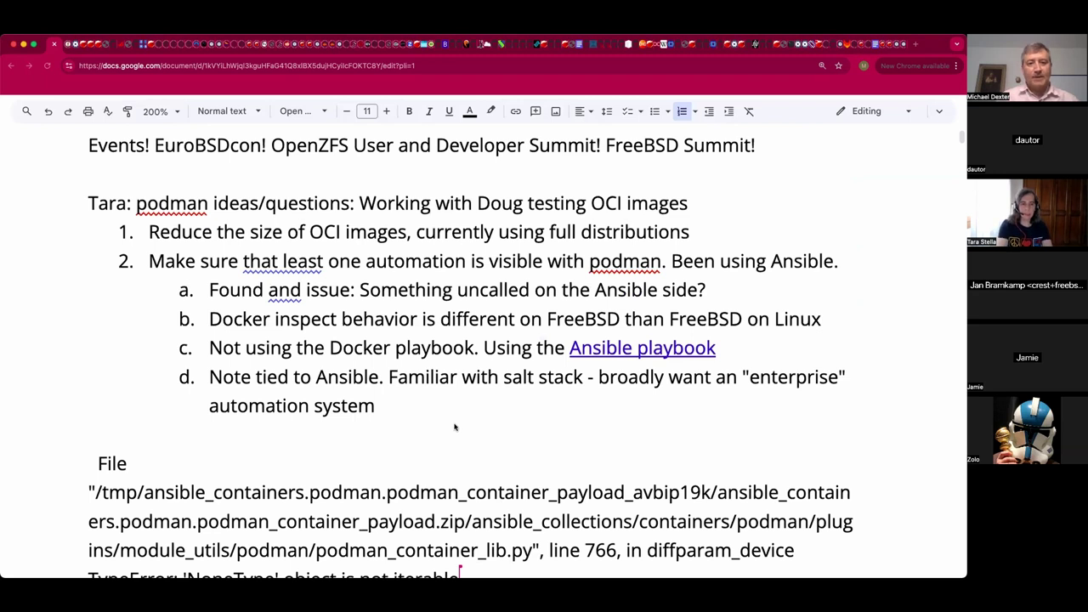
{"action": "scroll", "coordinate": [450, 428], "scroll_direction": "down", "scroll_amount": 1}
Set the selected TypeError traceback in 8 pt Courier New.
{"action": "scroll", "coordinate": [496, 447], "scroll_direction": "down", "scroll_amount": 1}
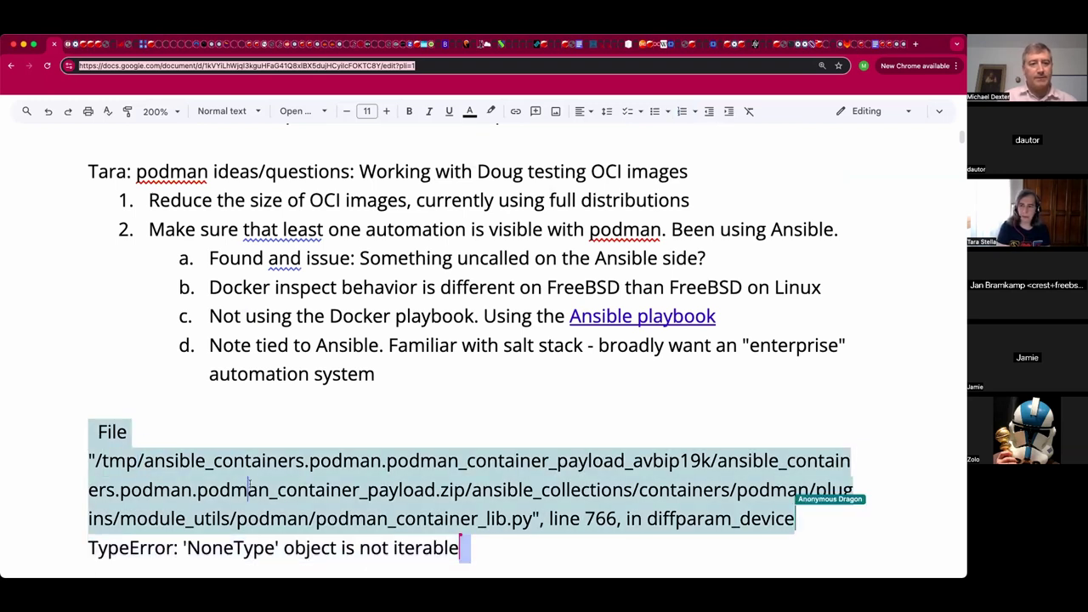
{"action": "scroll", "coordinate": [412, 370], "scroll_direction": "down", "scroll_amount": 3}
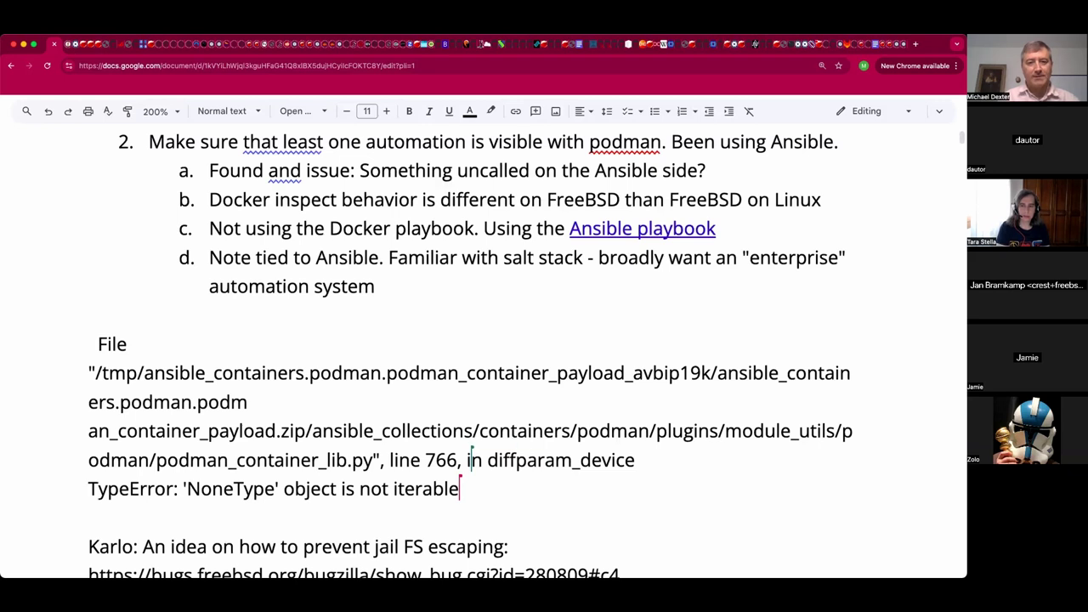
{"action": "key", "text": "shift+Up"}
{"action": "key", "text": "shift+Up"}
{"action": "key", "text": "shift+Up"}
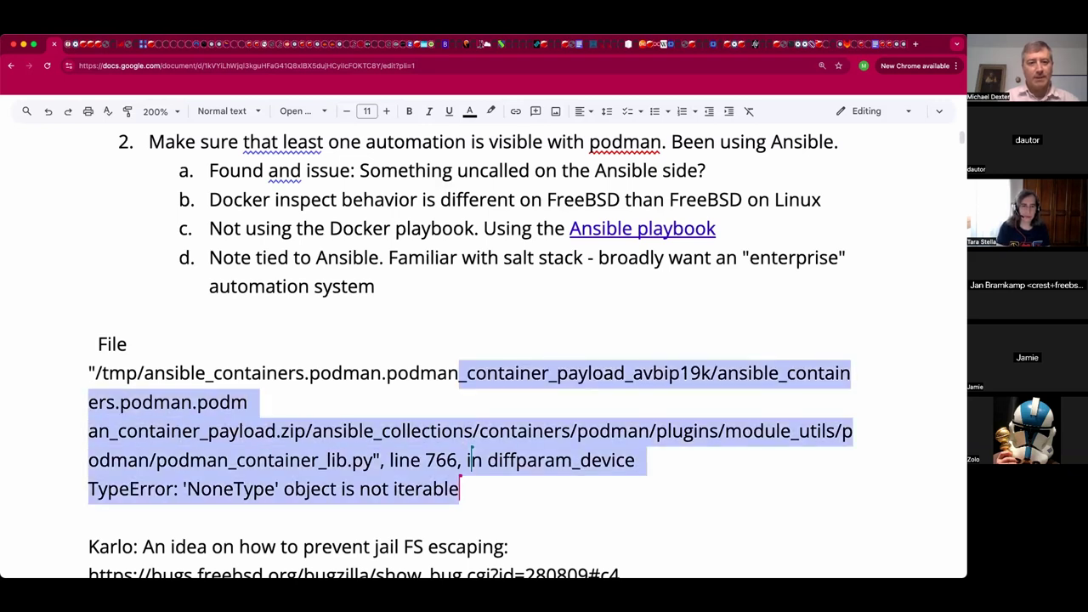
{"action": "key", "text": "shift+Home"}
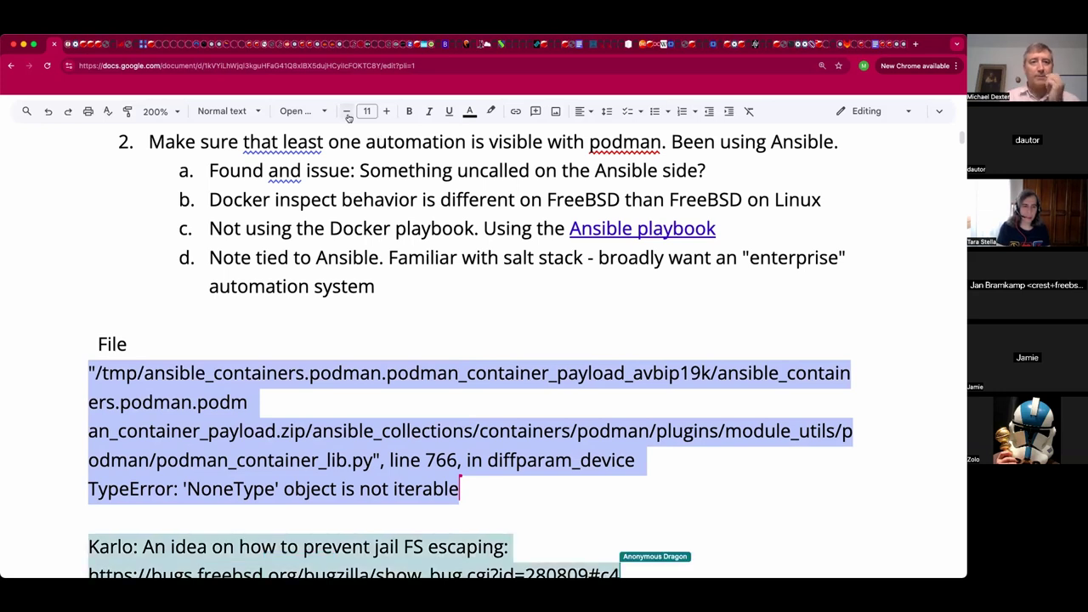
{"action": "left_click", "coordinate": [348, 111]}
{"action": "left_click", "coordinate": [348, 111]}
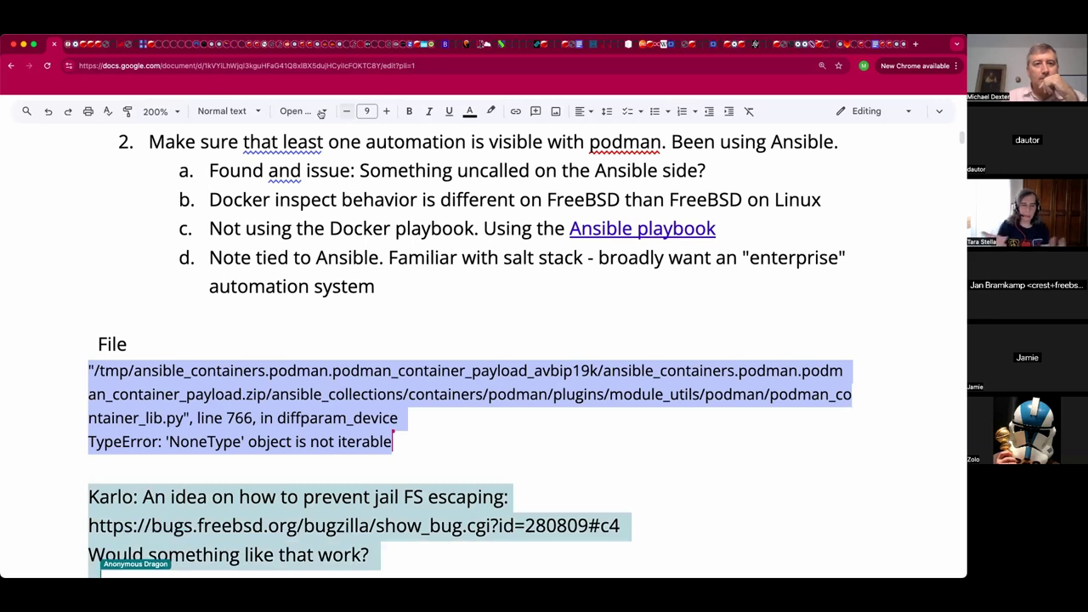
{"action": "key", "text": "super+shift+comma"}
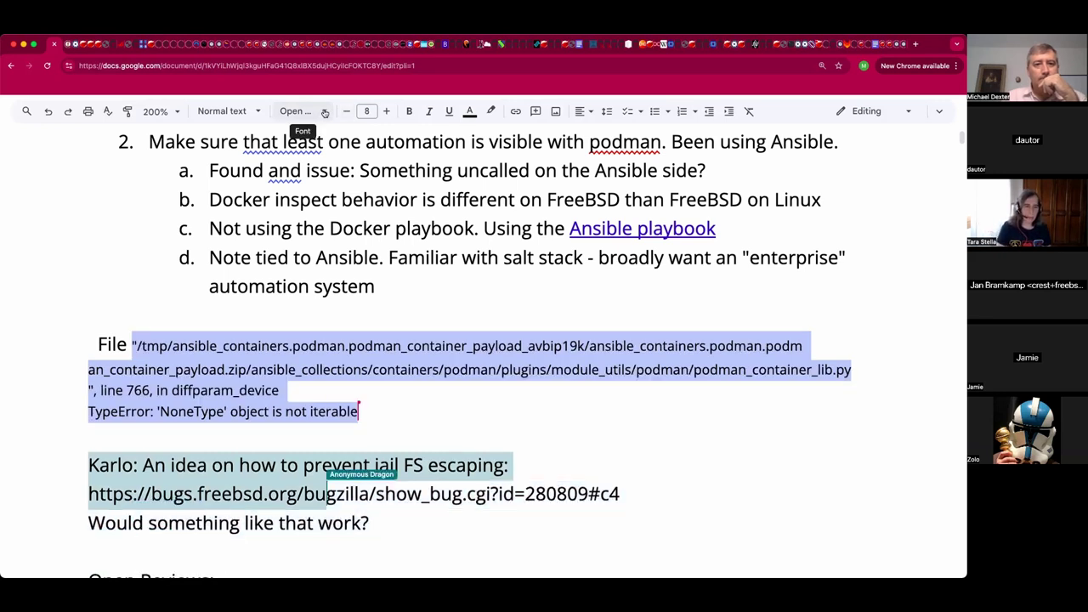
{"action": "left_click", "coordinate": [324, 113]}
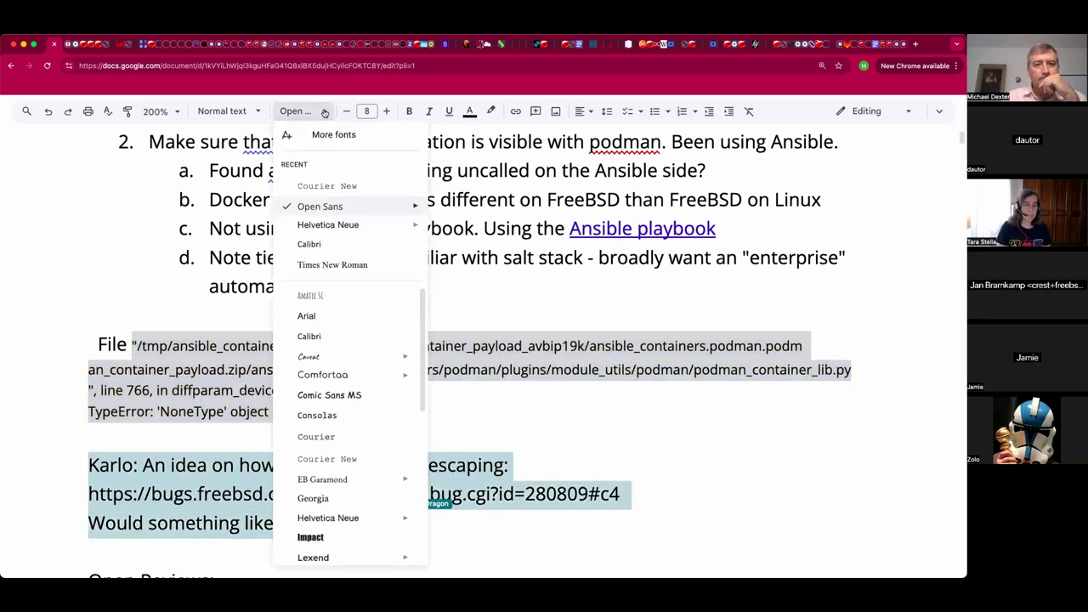
{"action": "left_click", "coordinate": [333, 189]}
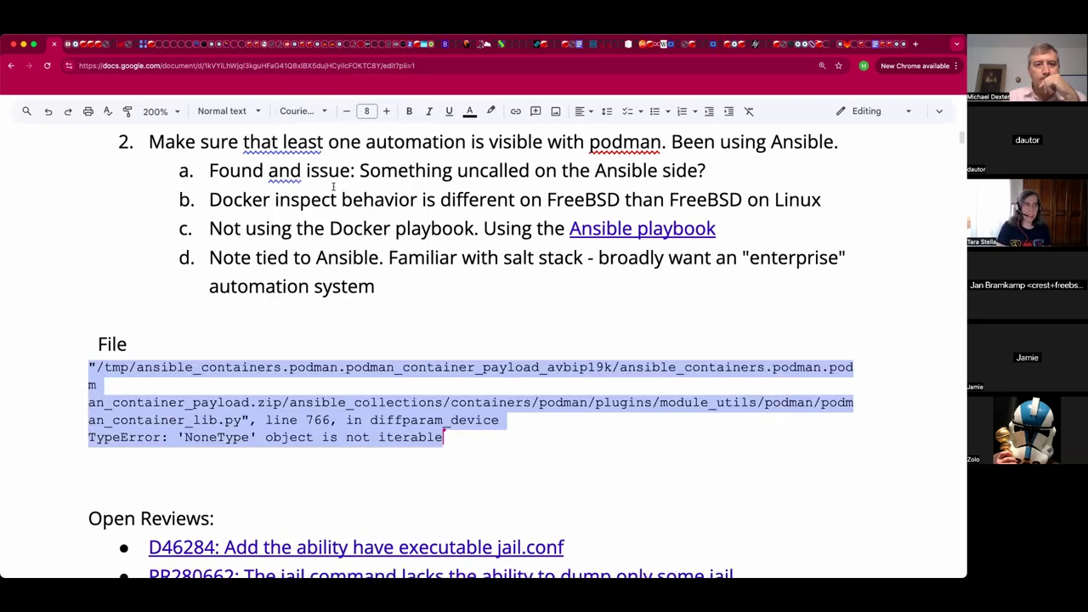
Delete the separate File line above the traceback.
{"action": "left_click", "coordinate": [217, 347]}
{"action": "key", "text": "Right"}
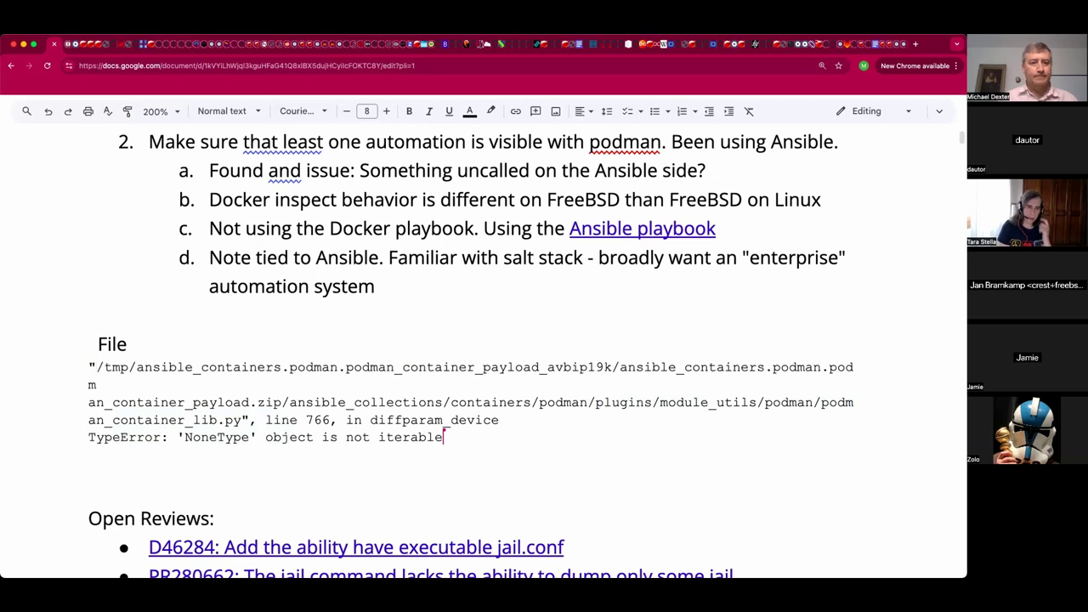
{"action": "key", "text": "shift+Up"}
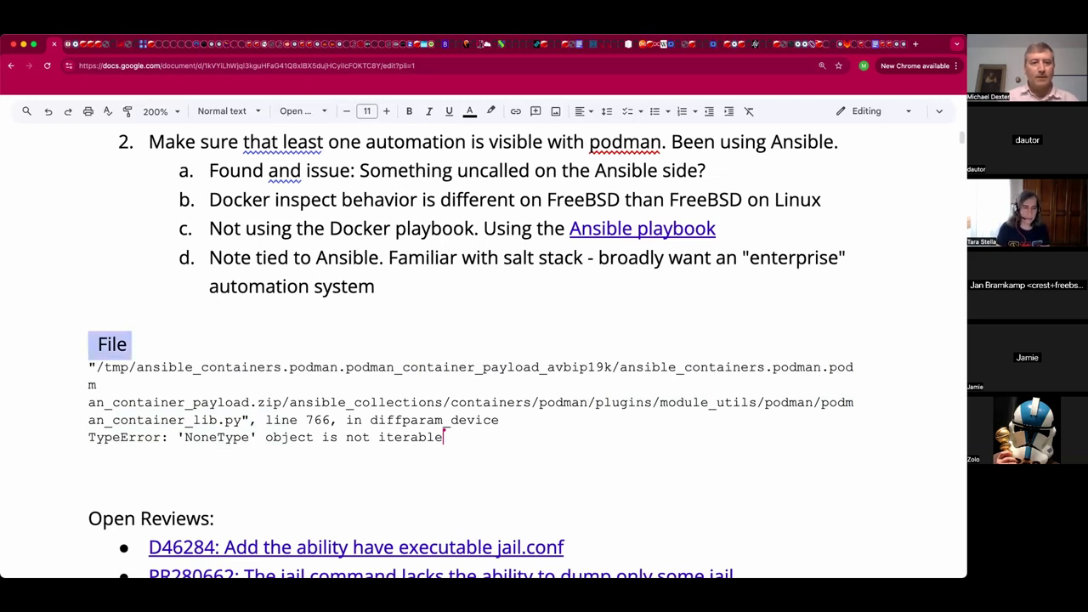
{"action": "key", "text": "BackSpace"}
{"action": "key", "text": "Left"}
{"action": "key", "text": "Left"}
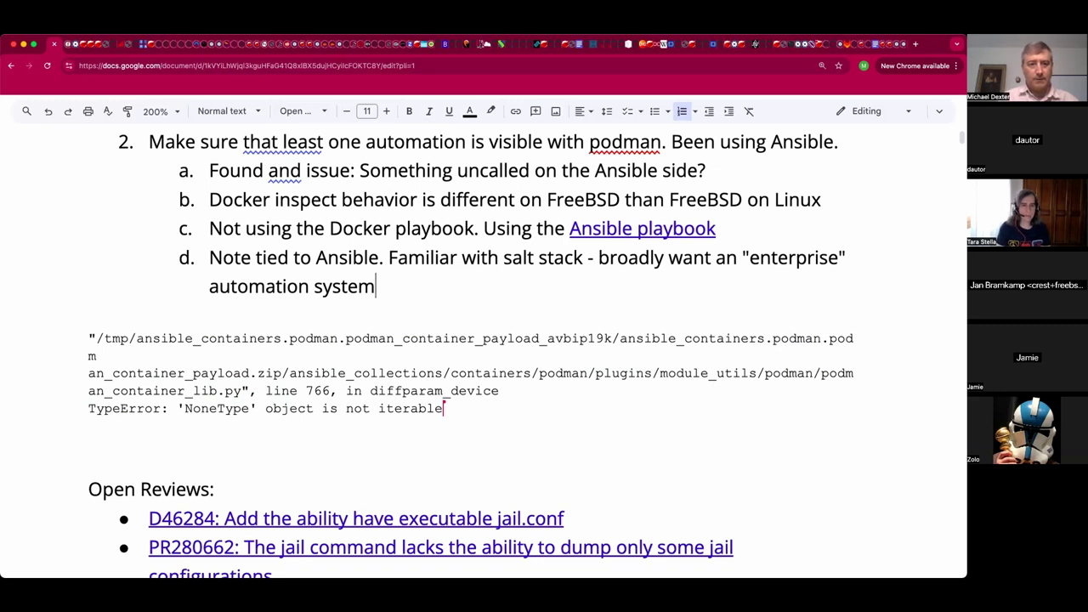
Add list item e. 'Expecting a dictionary but is returning NULL', with NULL in capitals.
{"action": "key", "text": "Return"}
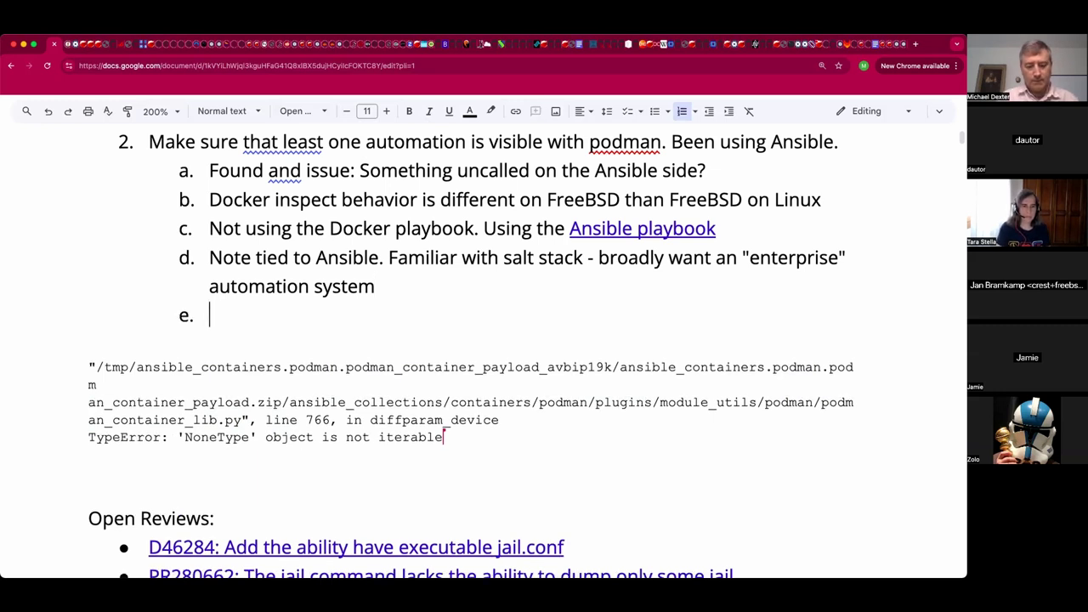
{"action": "type", "text": "Exp"}
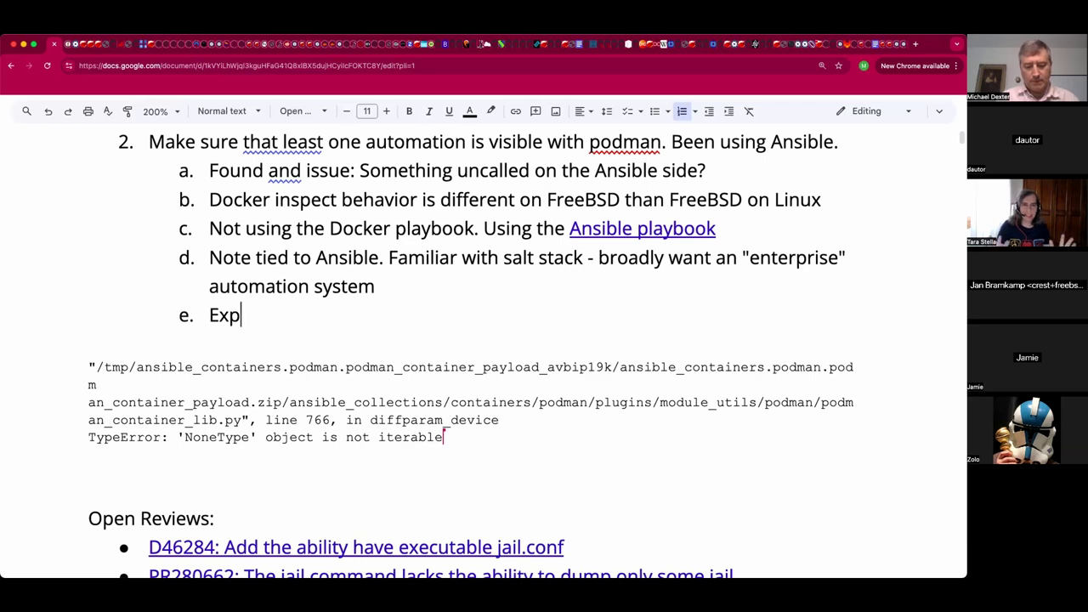
{"action": "type", "text": "ecting a d"}
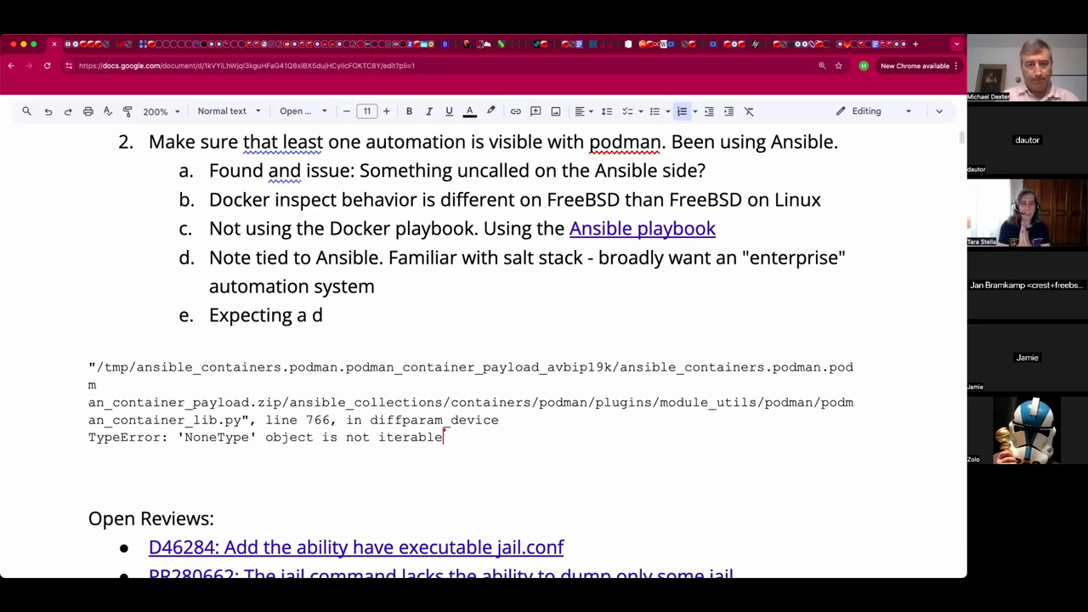
{"action": "type", "text": "ictionary"}
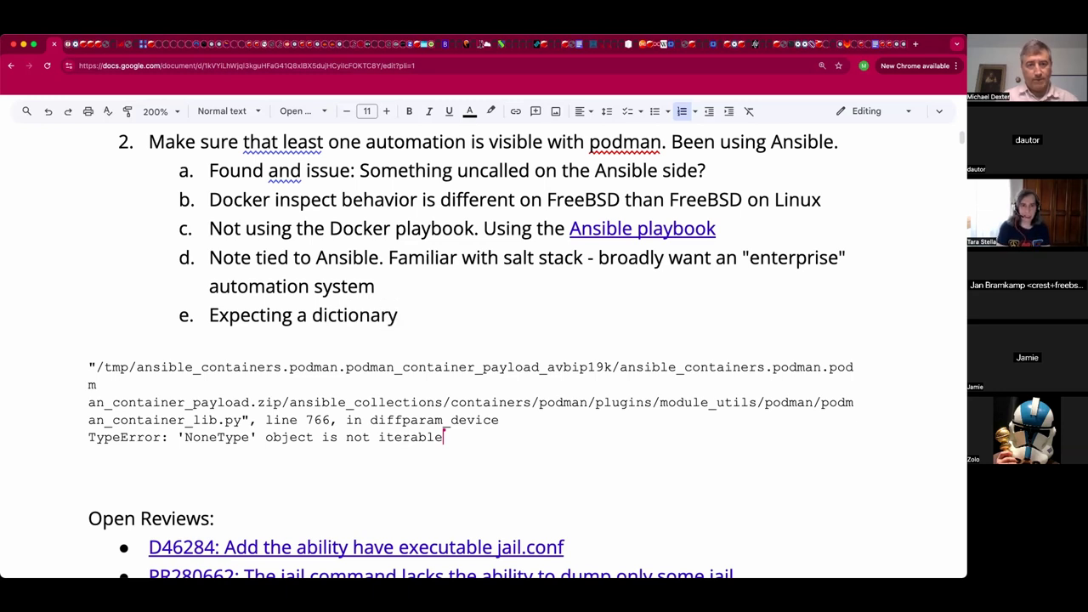
{"action": "type", "text": " bu"}
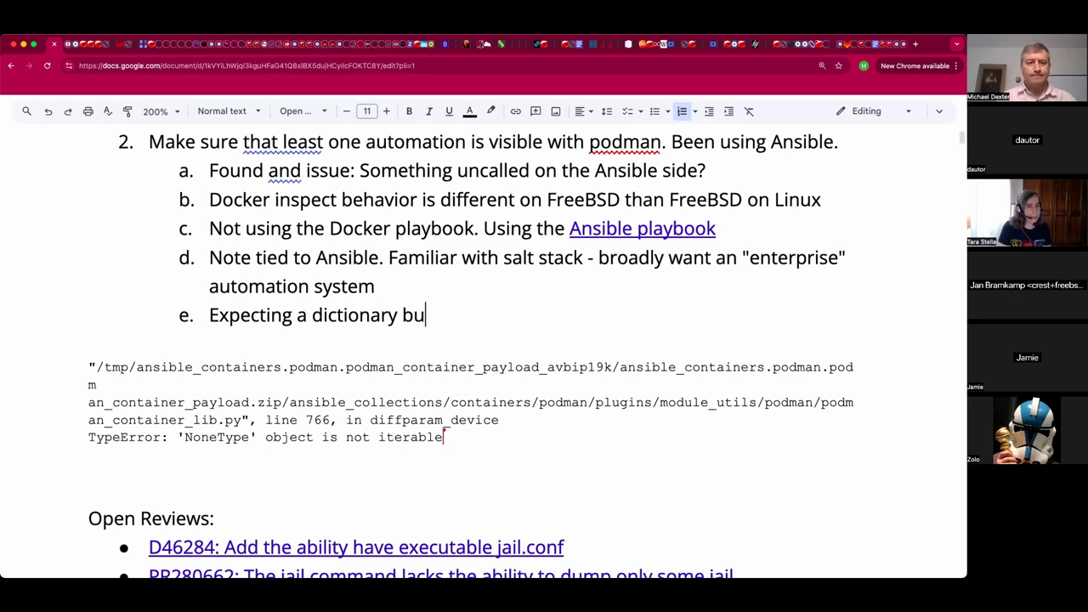
{"action": "type", "text": "t is returnin"}
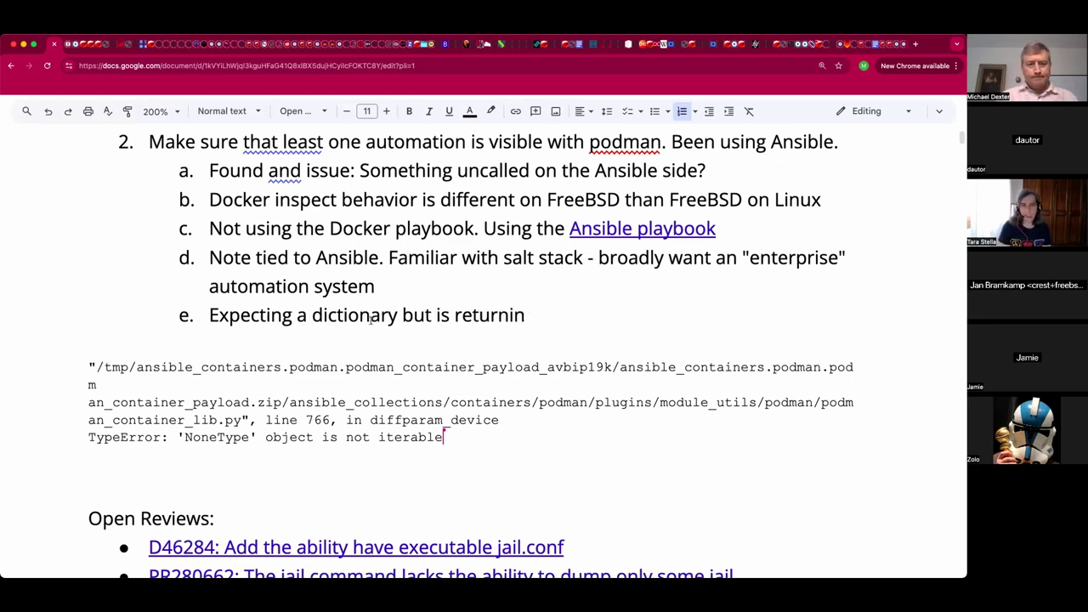
{"action": "type", "text": "g null"}
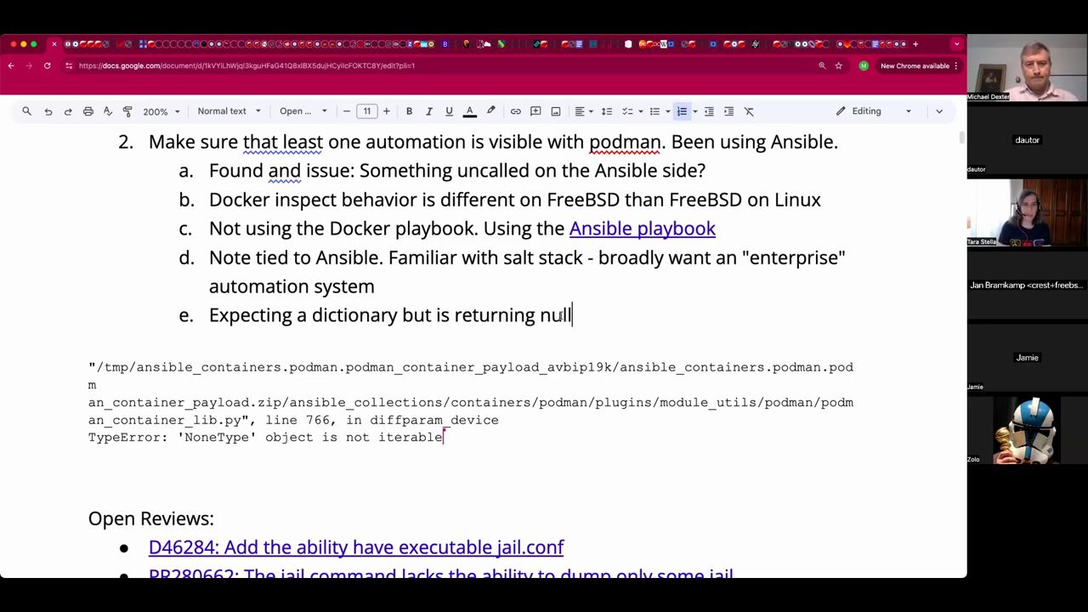
{"action": "double_click", "coordinate": [559, 315]}
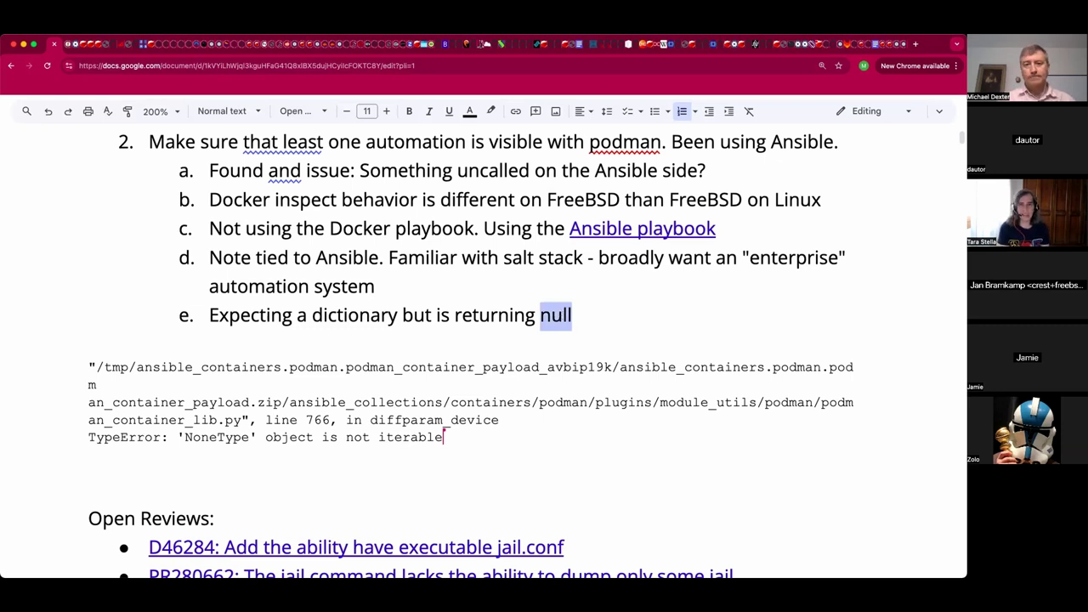
{"action": "type", "text": "NULL"}
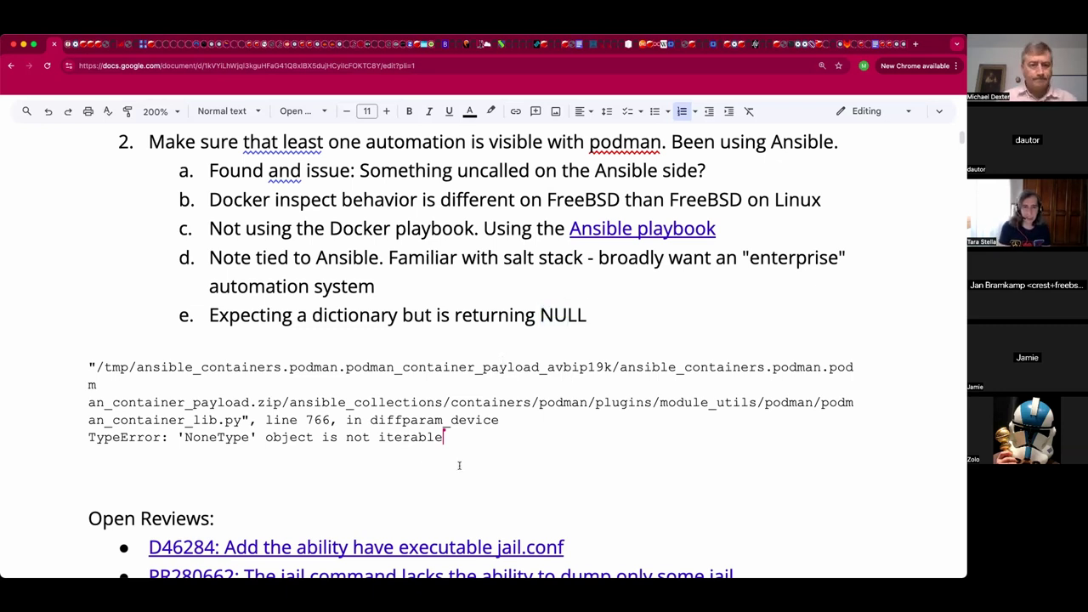
{"action": "left_click", "coordinate": [459, 465]}
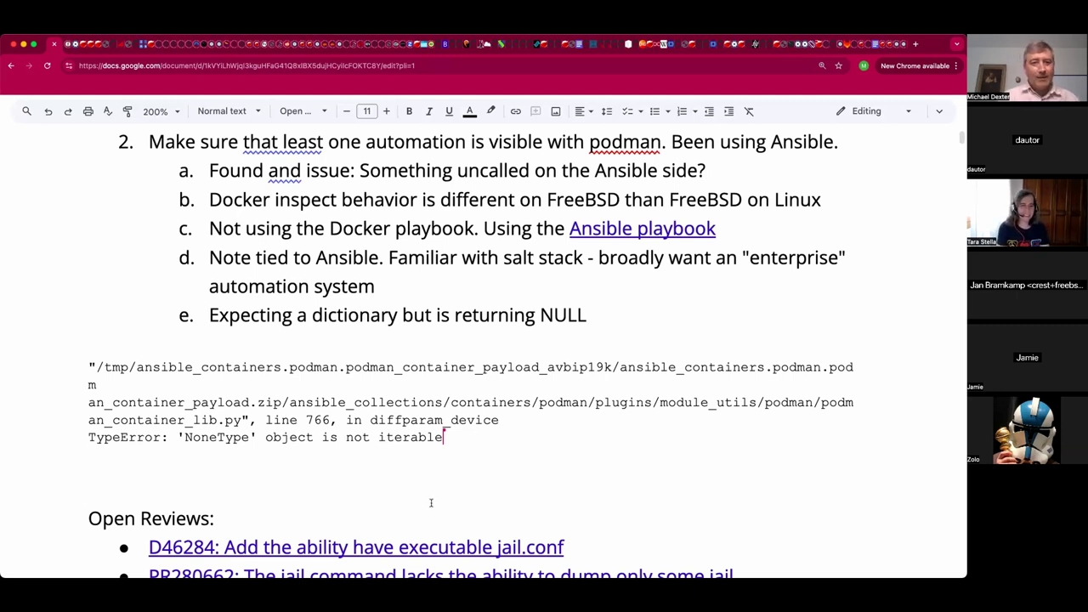
{"action": "scroll", "coordinate": [434, 460], "scroll_direction": "down", "scroll_amount": 5}
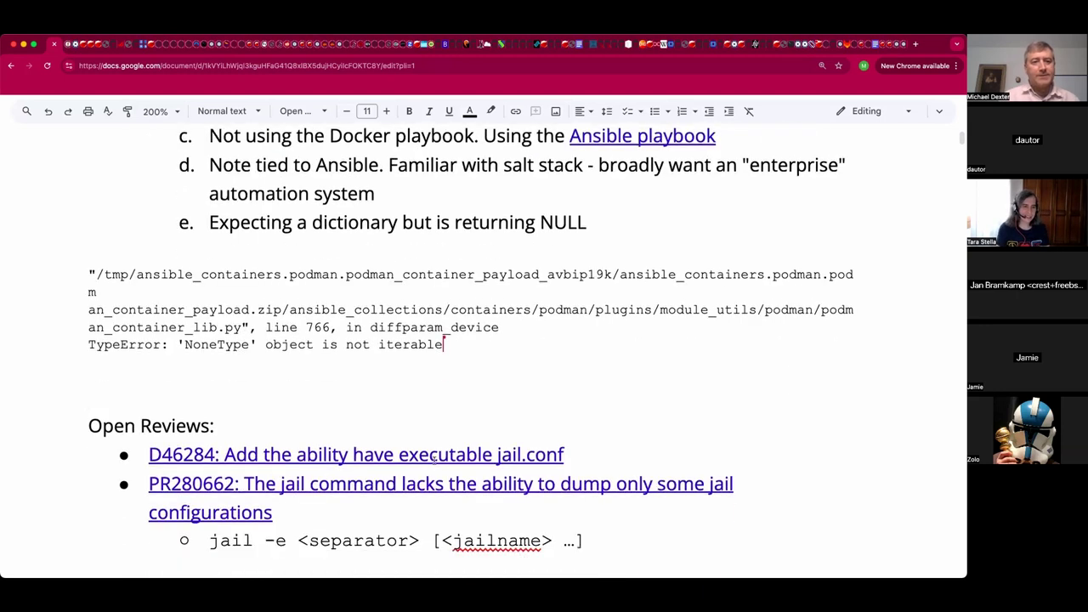
{"action": "scroll", "coordinate": [433, 460], "scroll_direction": "down", "scroll_amount": 1}
{"action": "scroll", "coordinate": [434, 460], "scroll_direction": "up", "scroll_amount": 8}
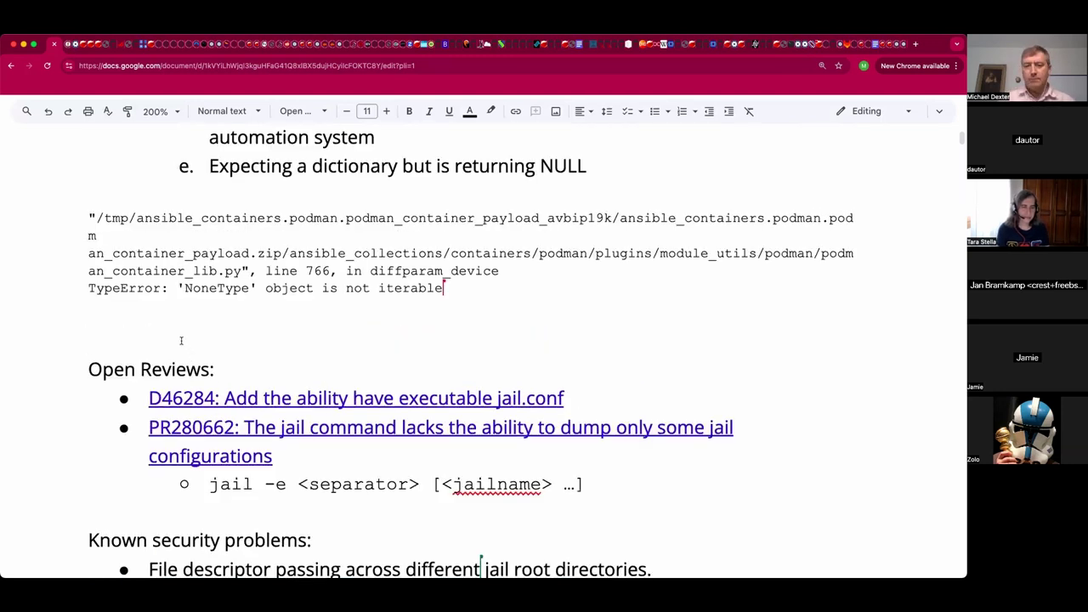
{"action": "key", "text": "BackSpace"}
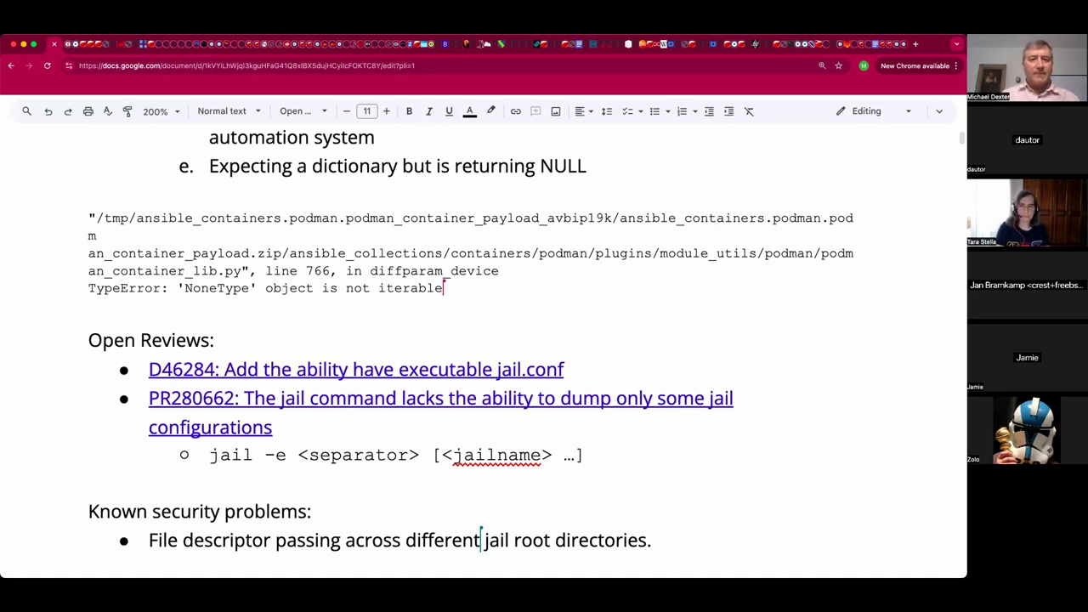
{"action": "key", "text": "Down"}
{"action": "key", "text": "Down"}
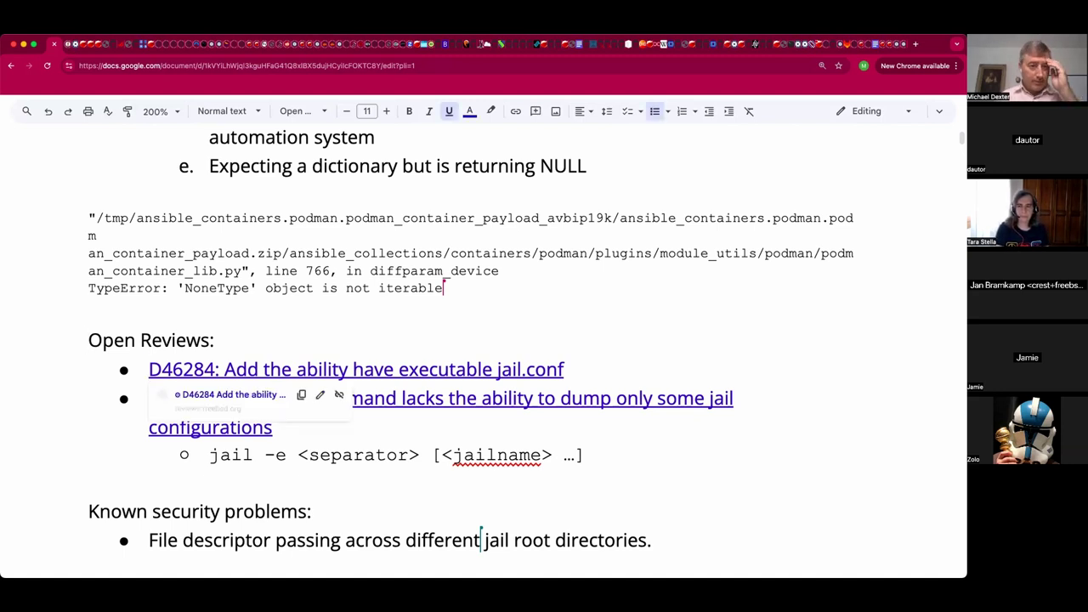
{"action": "key", "text": "Down"}
{"action": "key", "text": "Down"}
{"action": "key", "text": "Down"}
{"action": "key", "text": "Down"}
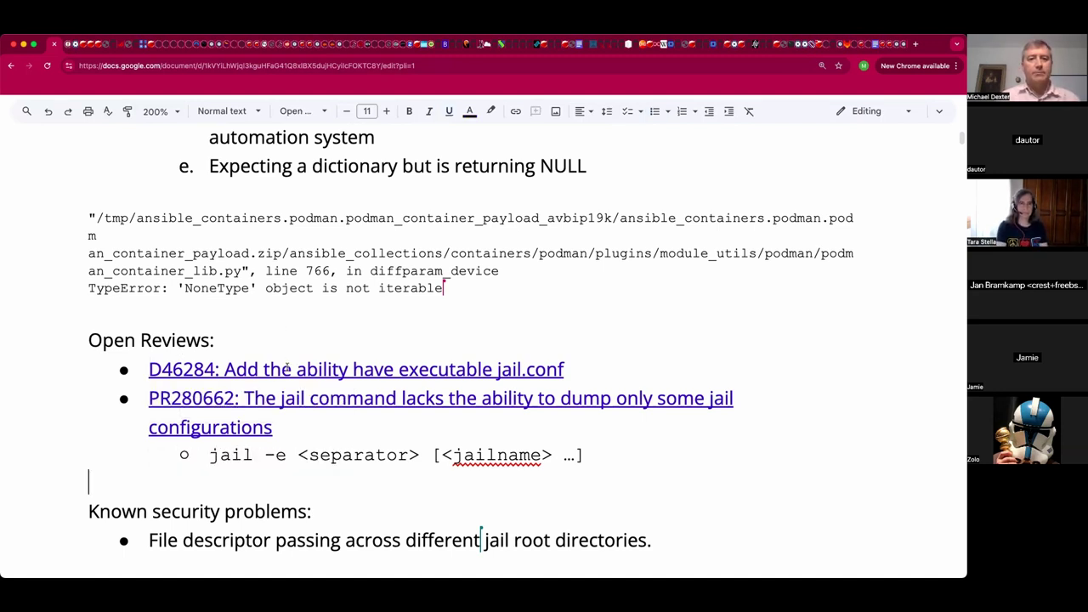
{"action": "left_click", "coordinate": [303, 455]}
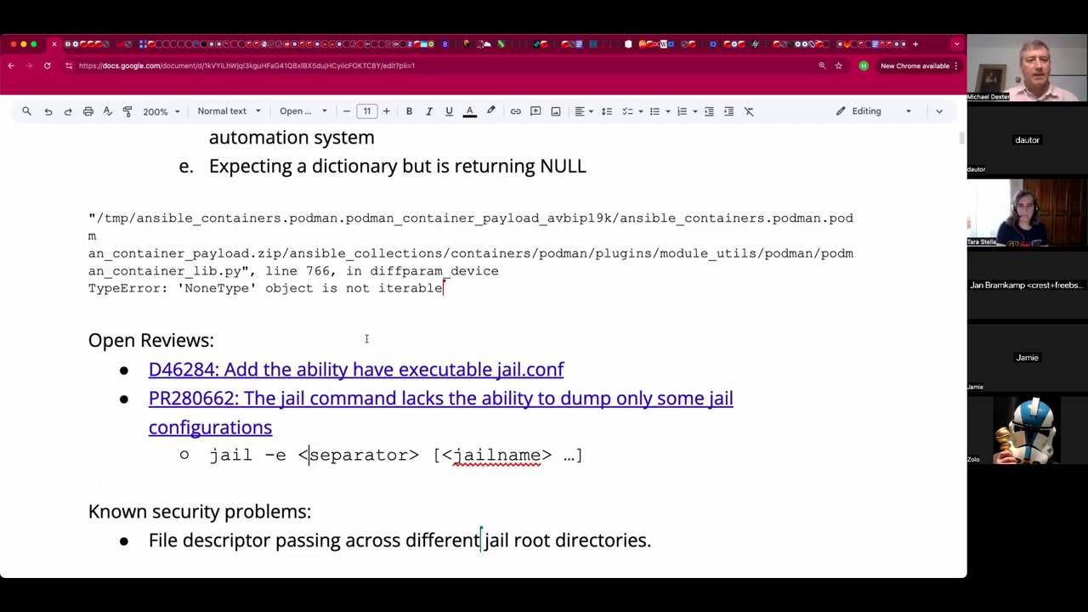
{"action": "left_click", "coordinate": [365, 340]}
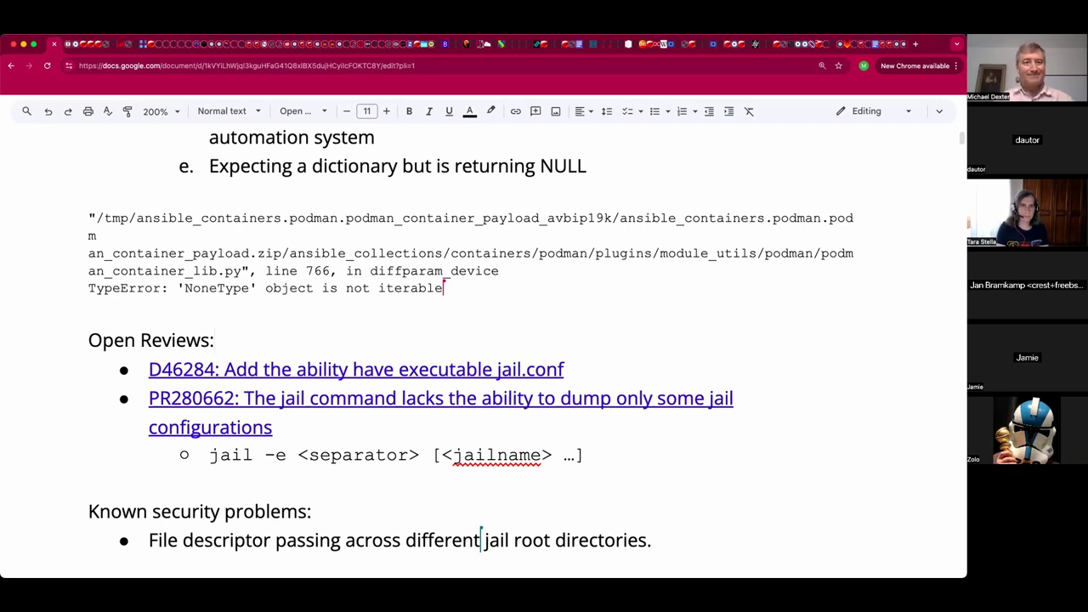
{"action": "key", "text": "Return"}
{"action": "key", "text": "BackSpace"}
{"action": "key", "text": "BackSpace"}
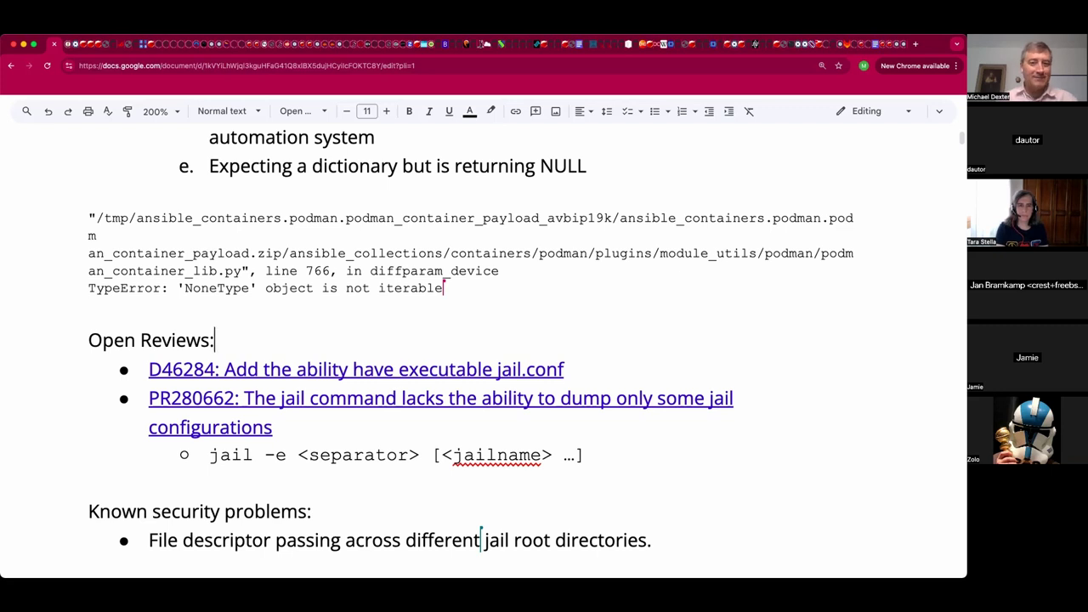
{"action": "left_click", "coordinate": [339, 369]}
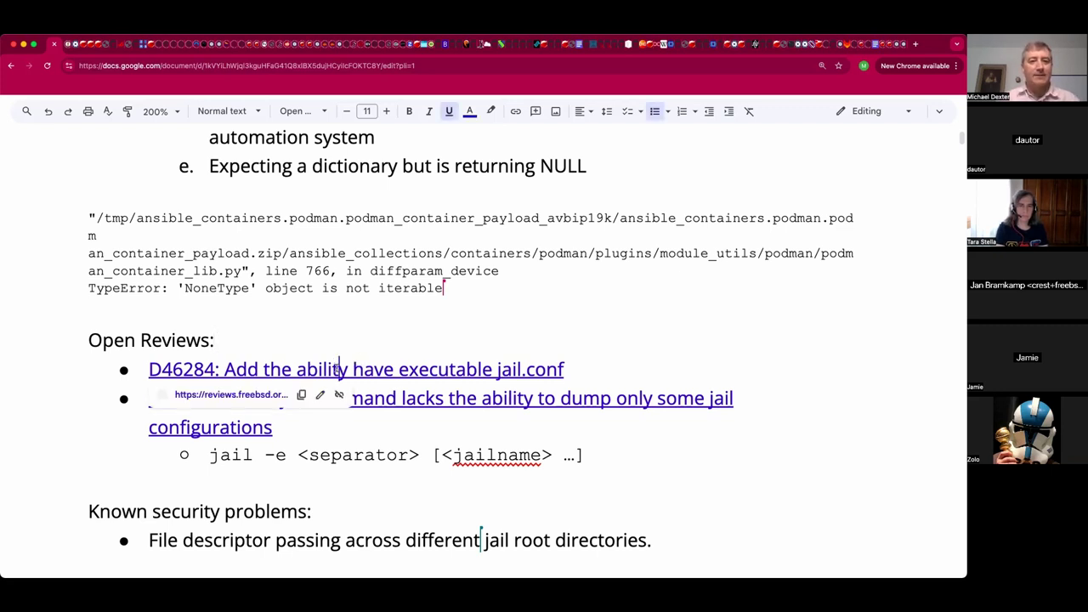
{"action": "left_click", "coordinate": [301, 477]}
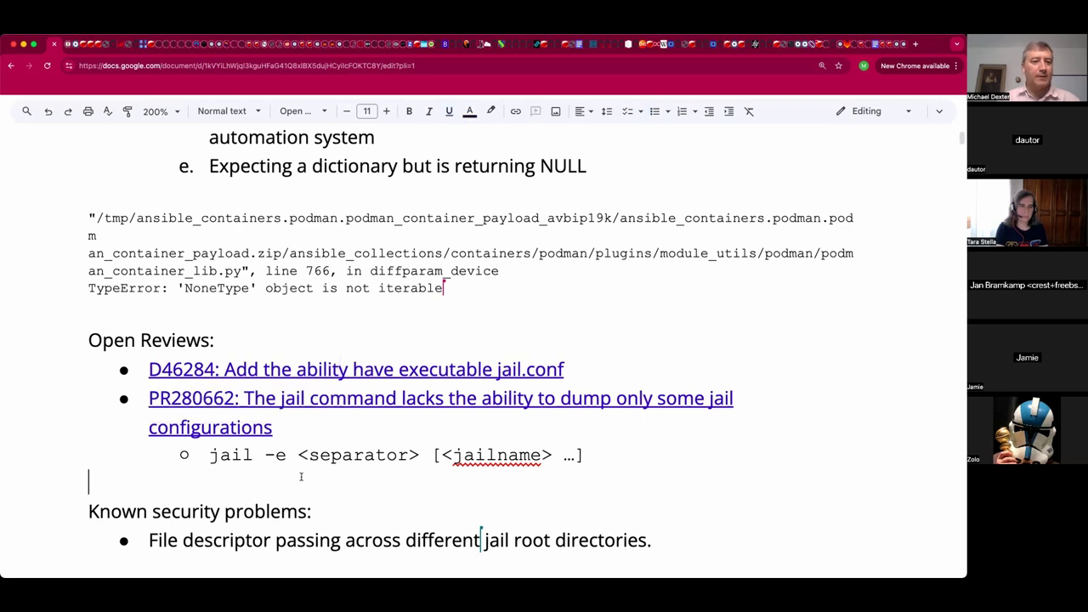
{"action": "scroll", "coordinate": [286, 480], "scroll_direction": "down", "scroll_amount": 1}
{"action": "scroll", "coordinate": [286, 480], "scroll_direction": "down", "scroll_amount": 5}
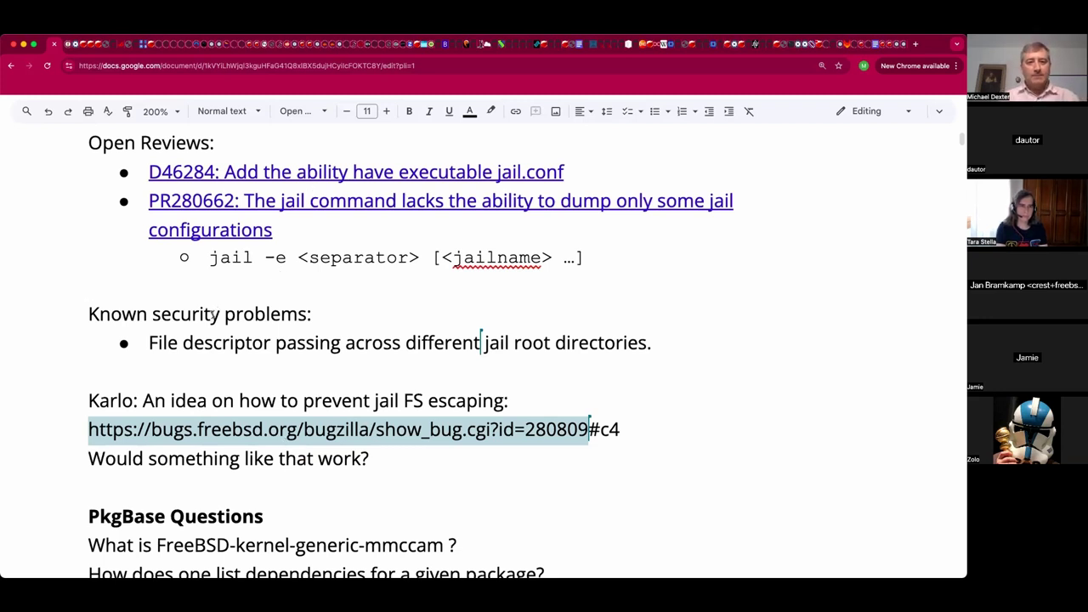
Prefix the 'Known security problems:' heading with the two speakers' names and a colon.
{"action": "key", "text": "Down"}
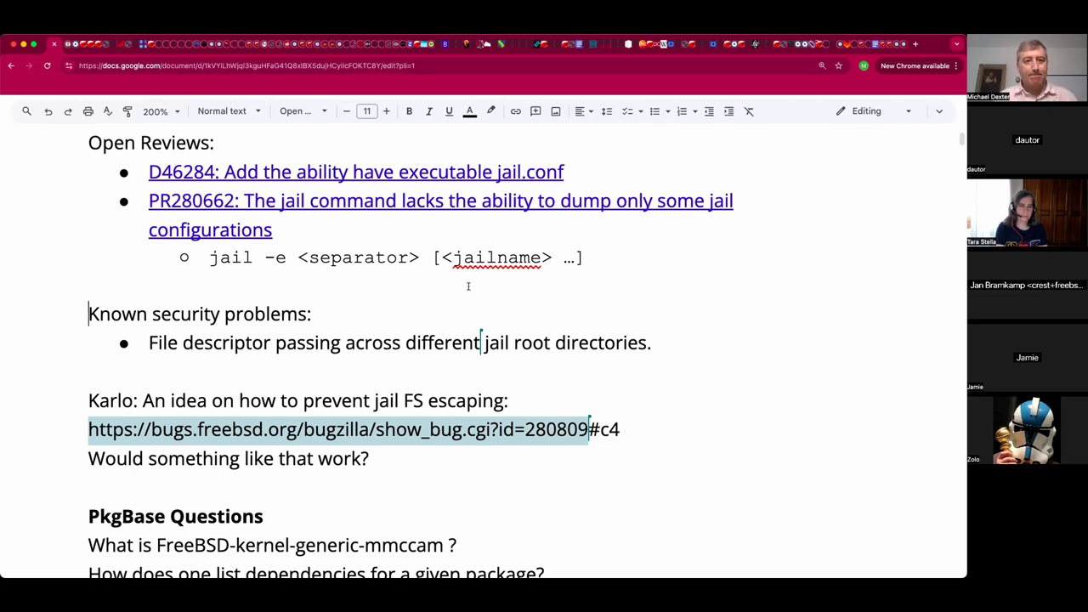
{"action": "left_click", "coordinate": [468, 286]}
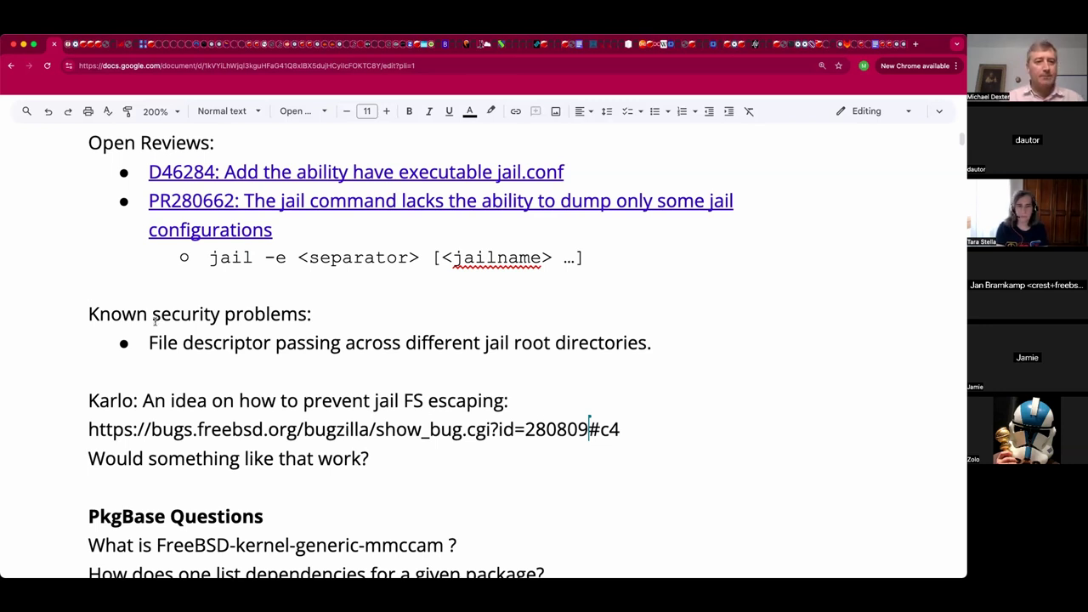
{"action": "left_click", "coordinate": [89, 314]}
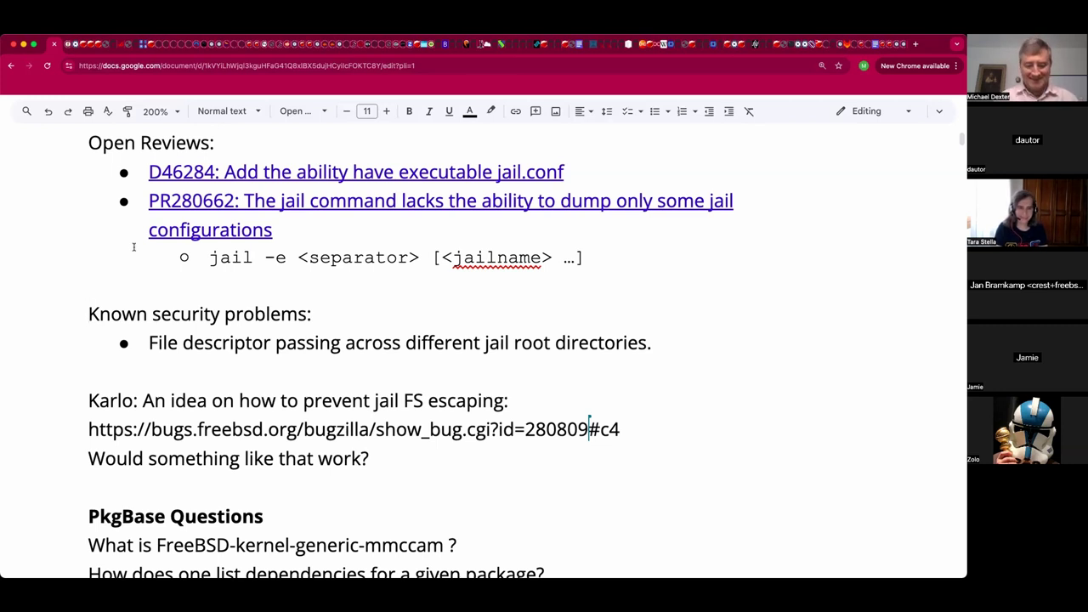
{"action": "type", "text": "K"}
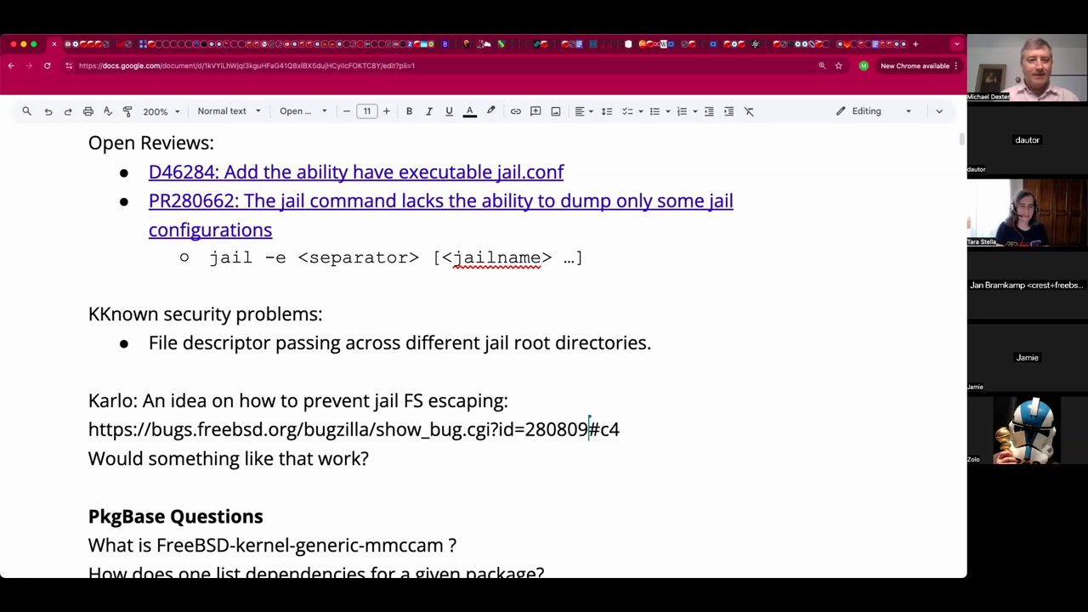
{"action": "type", "text": "arlo/Jan:"}
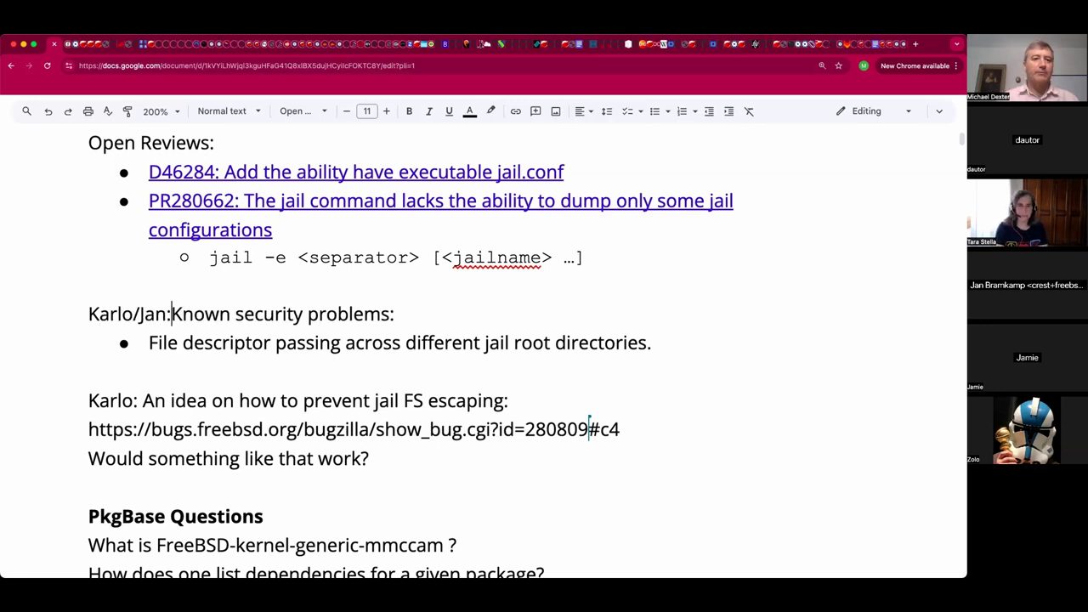
{"action": "key", "text": "Down"}
{"action": "key", "text": "End"}
{"action": "key", "text": "shift+Return"}
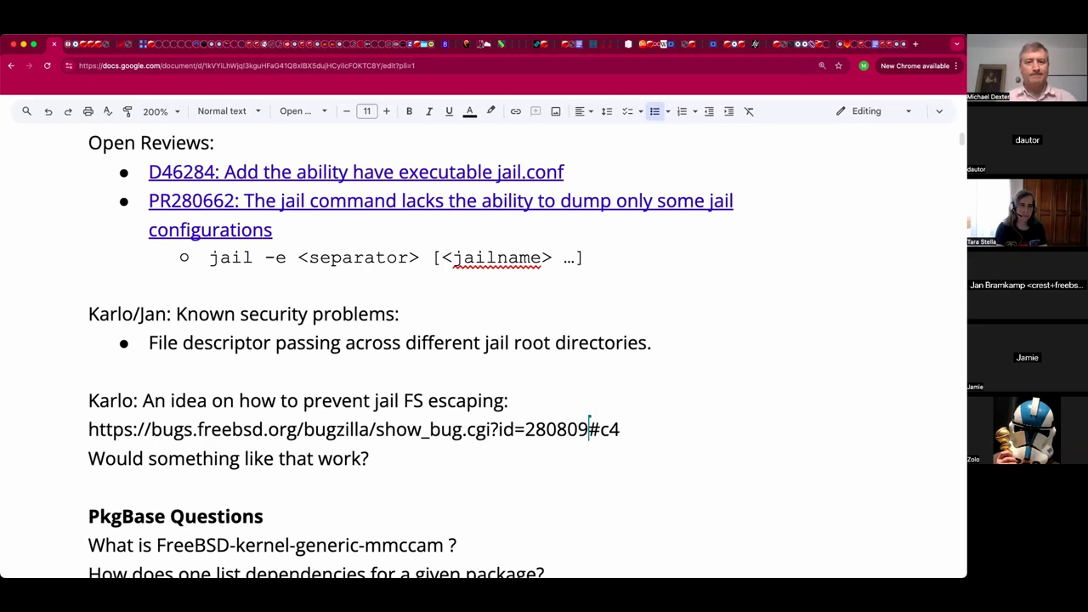
{"action": "key", "text": "Up"}
{"action": "key", "text": "Up"}
{"action": "key", "text": "End"}
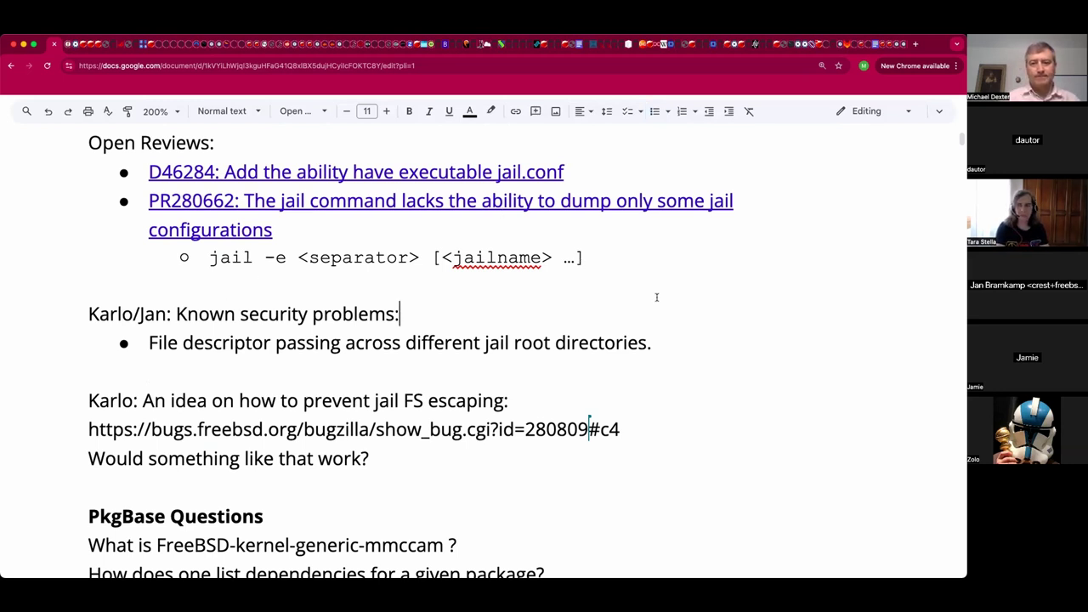
Remove the period after 'directories', adjust the blank lines, and start a new bullet beneath it.
{"action": "left_click", "coordinate": [657, 342]}
{"action": "key", "text": "BackSpace"}
{"action": "left_click", "coordinate": [144, 400]}
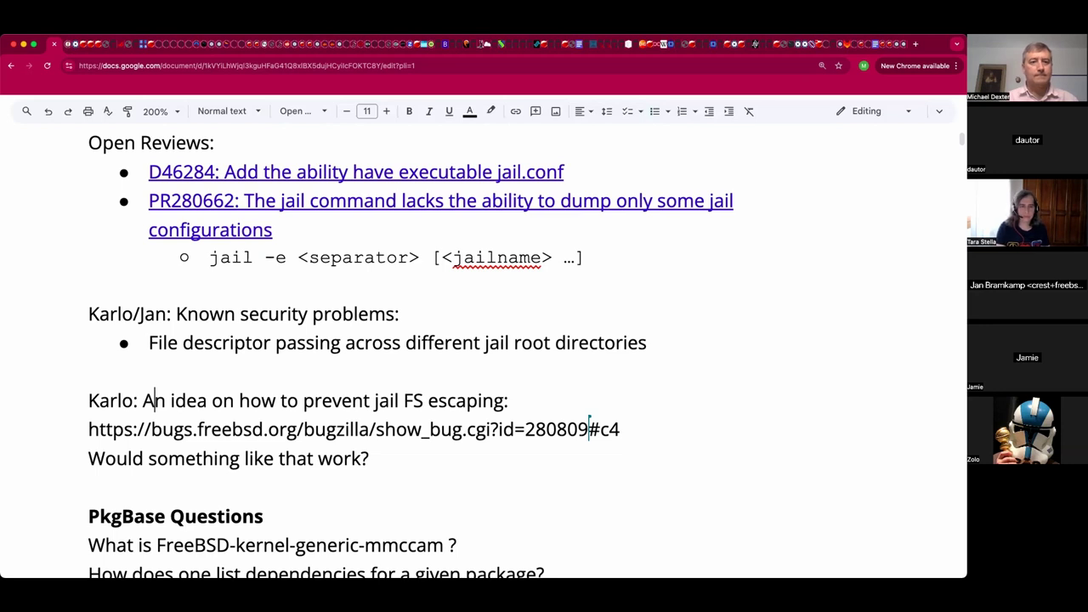
{"action": "left_click", "coordinate": [89, 401]}
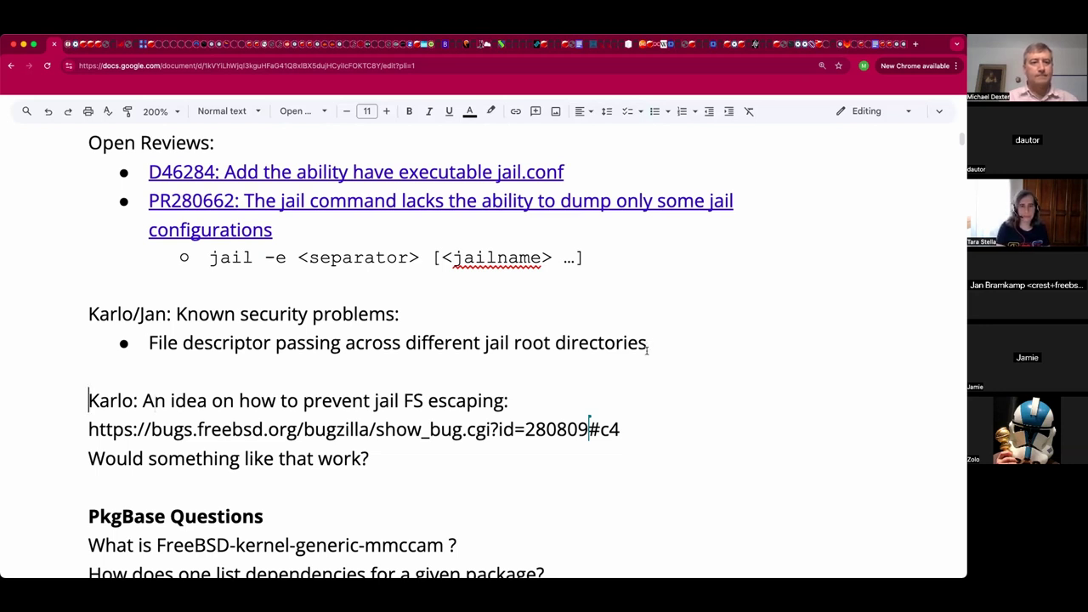
{"action": "key", "text": "Return"}
{"action": "key", "text": "Return"}
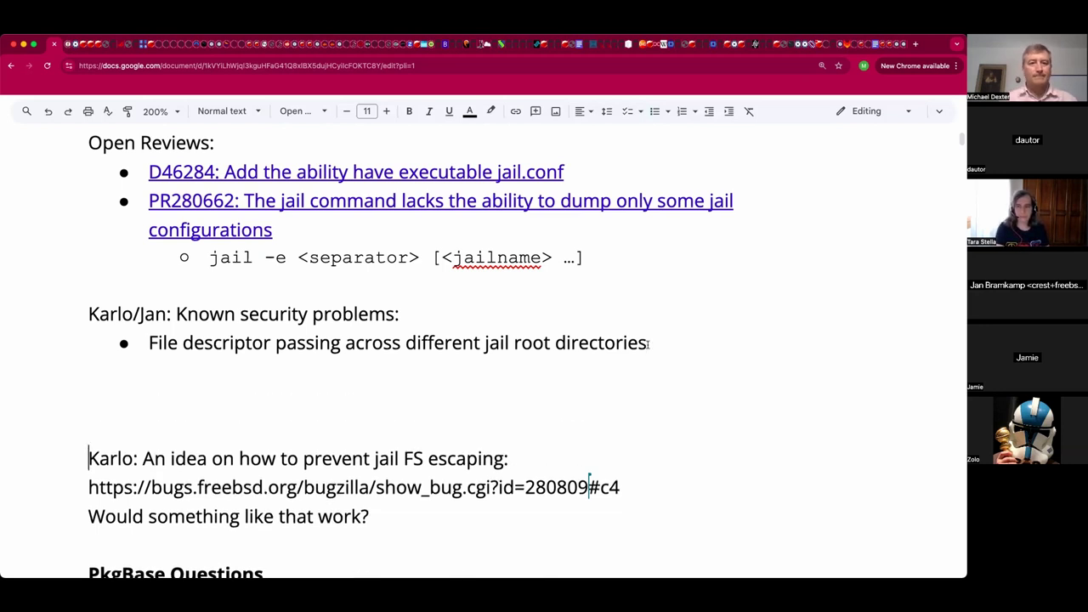
{"action": "key", "text": "Return"}
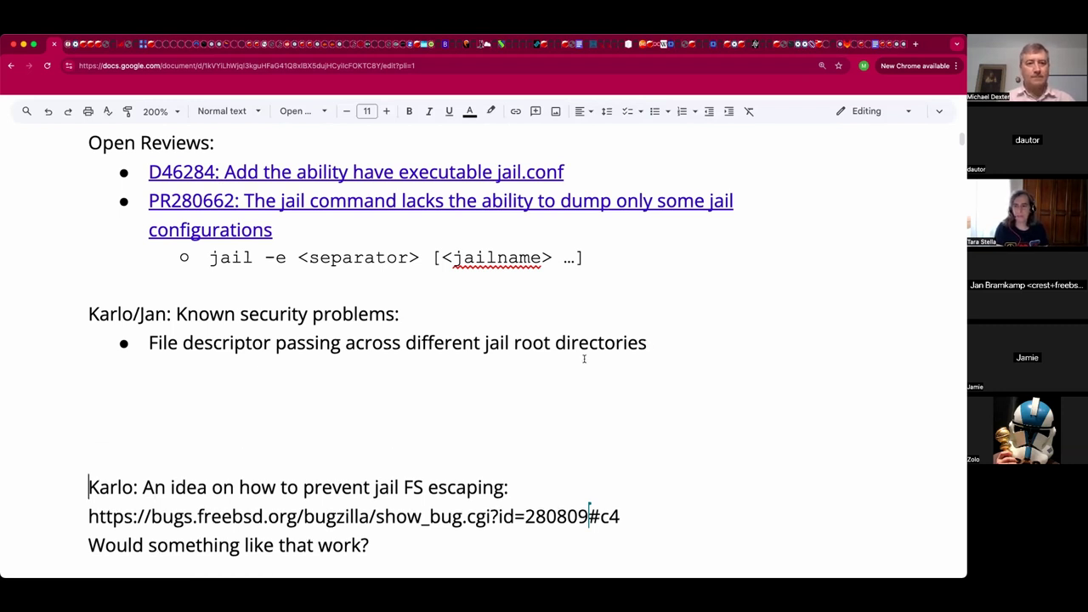
{"action": "left_click", "coordinate": [584, 359]}
{"action": "key", "text": "Left"}
{"action": "key", "text": "Right"}
{"action": "key", "text": "BackSpace"}
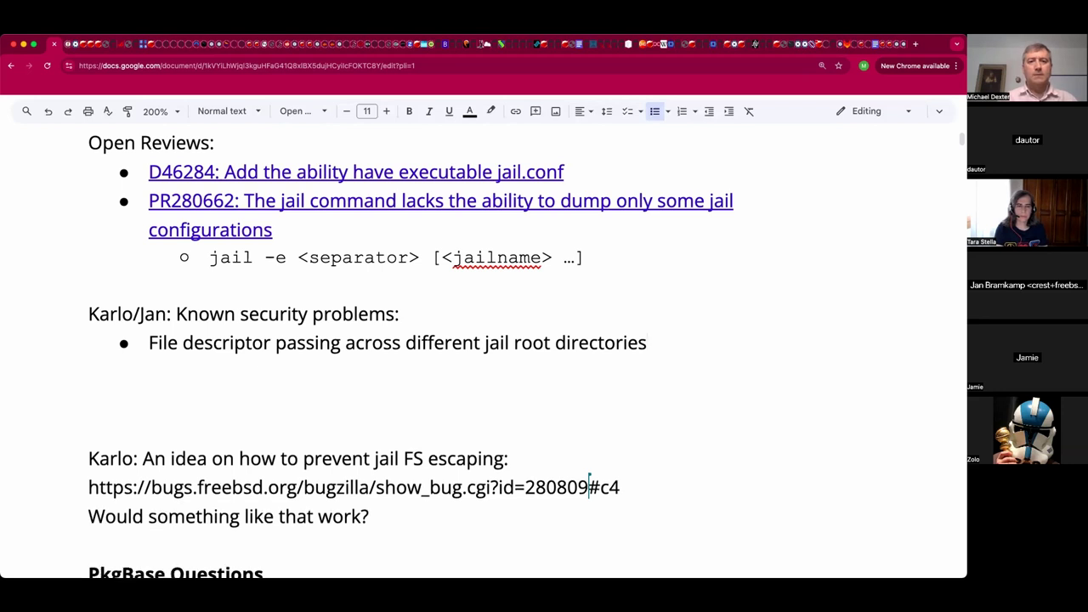
{"action": "key", "text": "Return"}
Write the bullet 'Could prevent passing if a directory file descriptor, but that would be limiting', fixing 'limiteing'.
{"action": "type", "text": "Coul"}
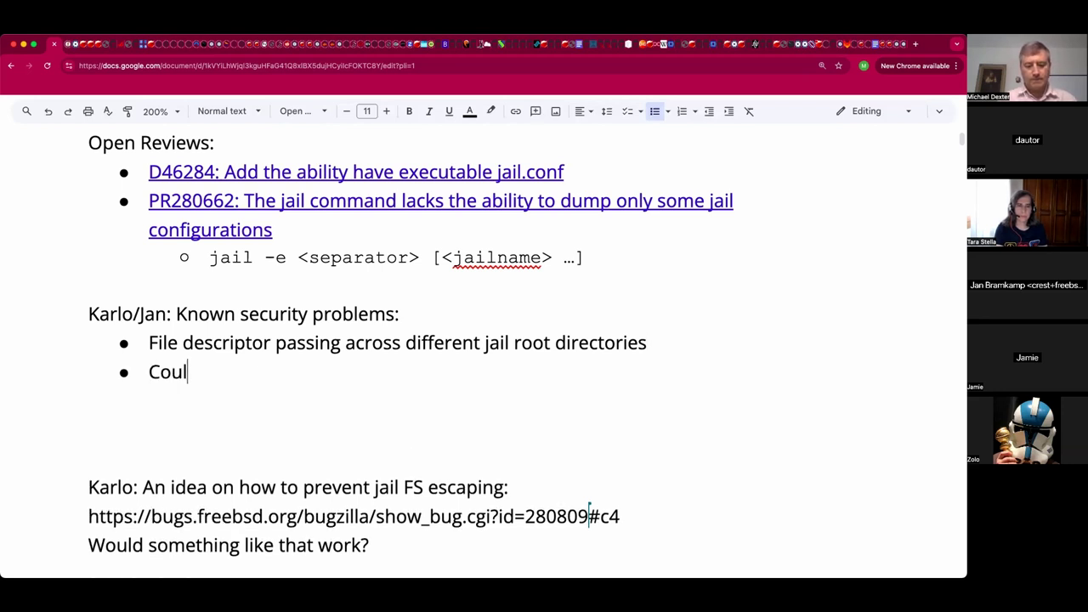
{"action": "type", "text": "d prevent pa"}
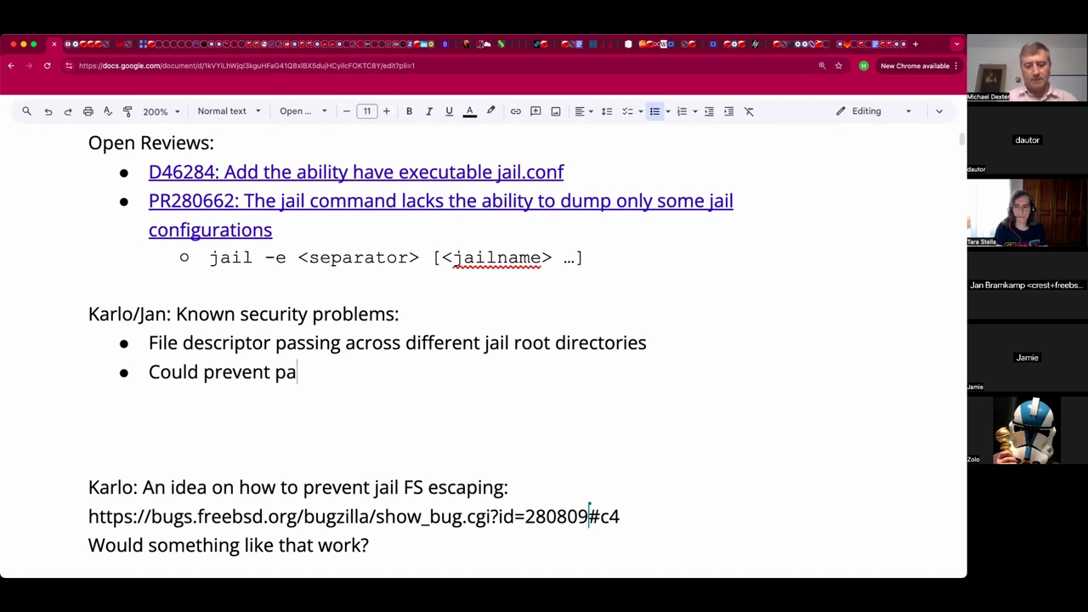
{"action": "type", "text": "ssing if a directory,"}
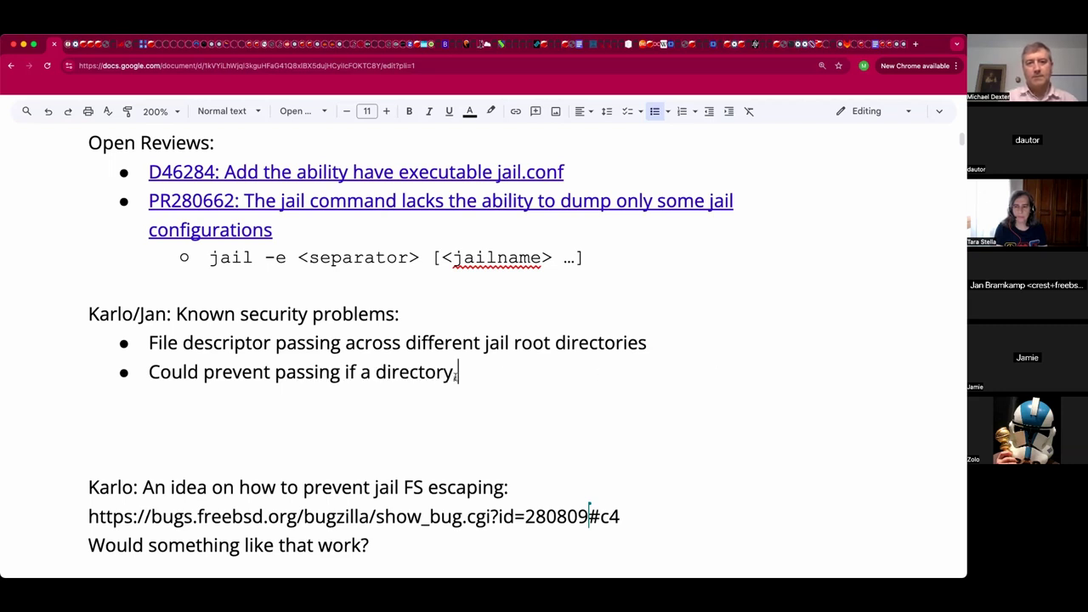
{"action": "type", "text": " but that would be limiteing"}
{"action": "left_click", "coordinate": [455, 375]}
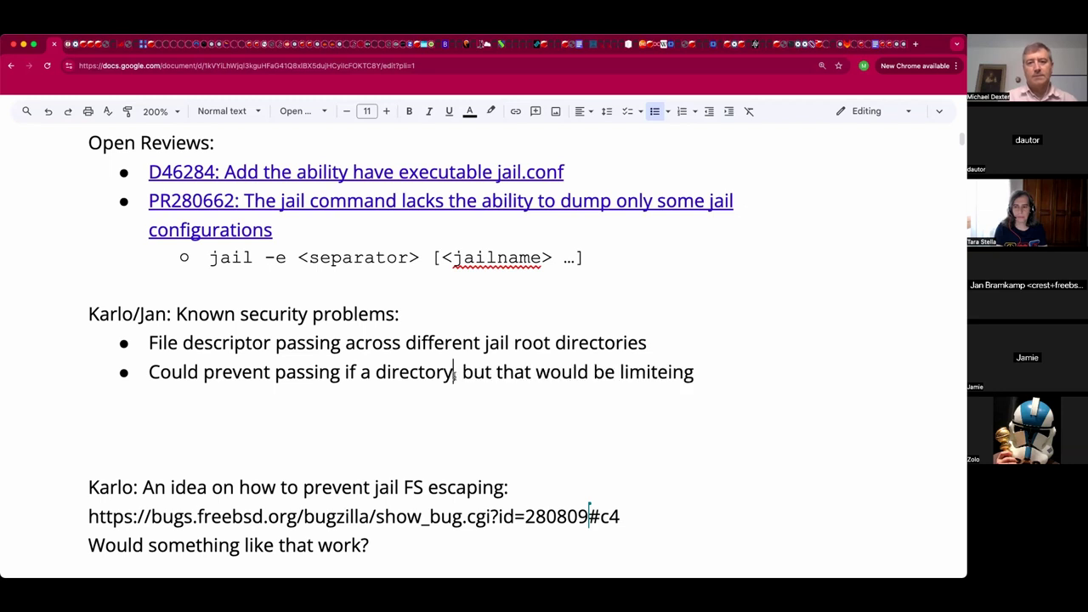
{"action": "left_click", "coordinate": [653, 371]}
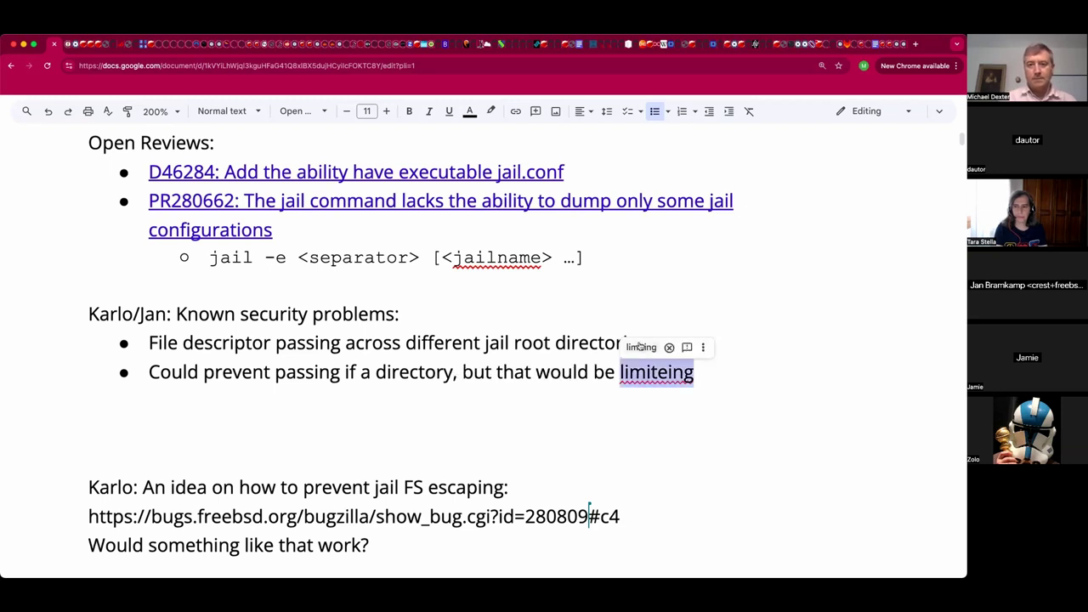
{"action": "left_click", "coordinate": [641, 347]}
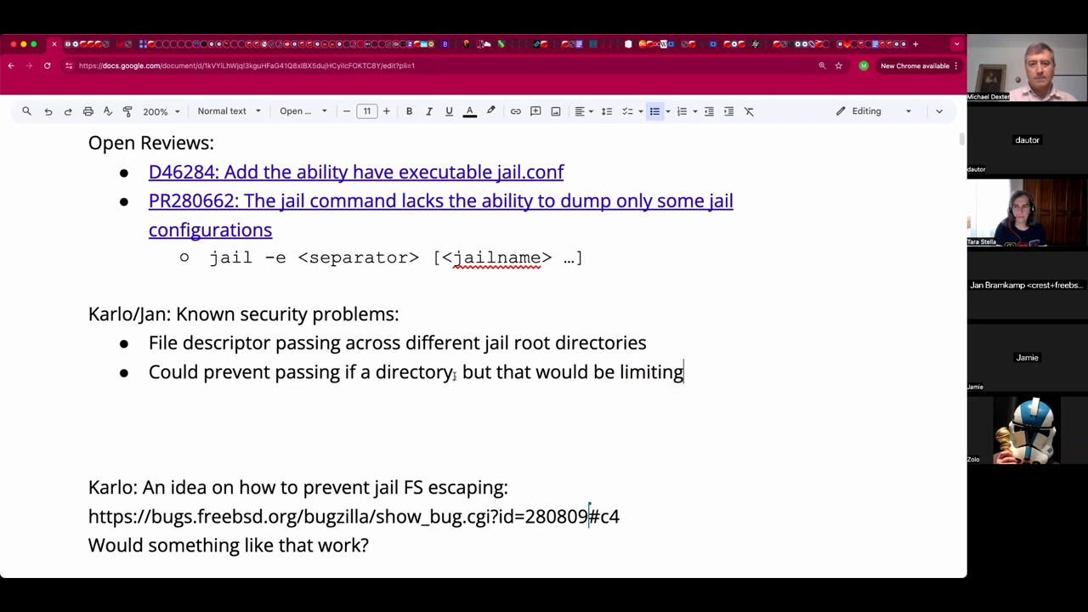
{"action": "left_click", "coordinate": [454, 371]}
{"action": "type", "text": "f"}
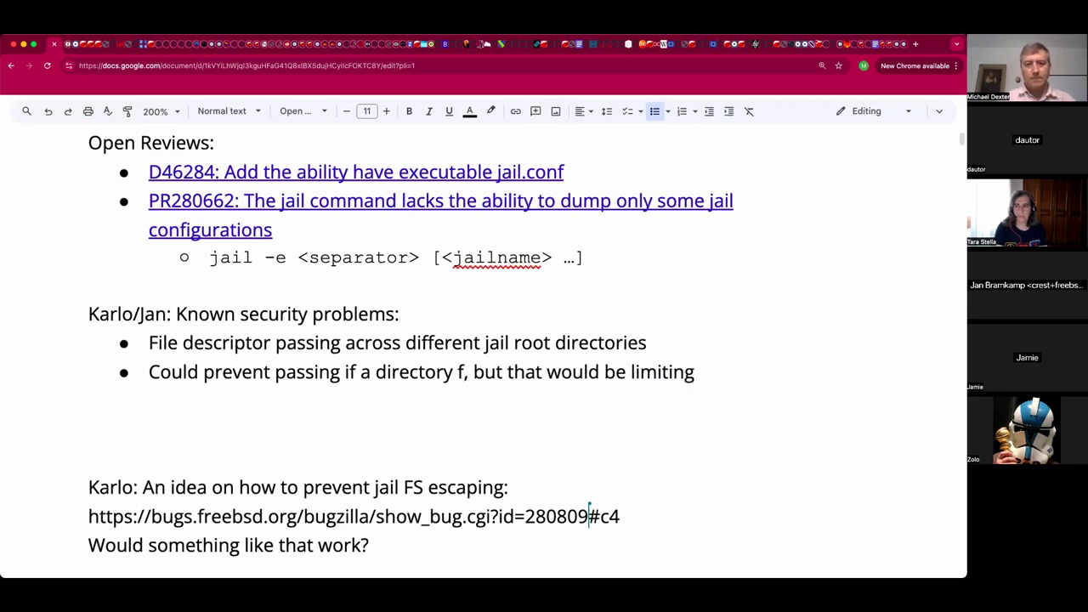
{"action": "type", "text": "il"}
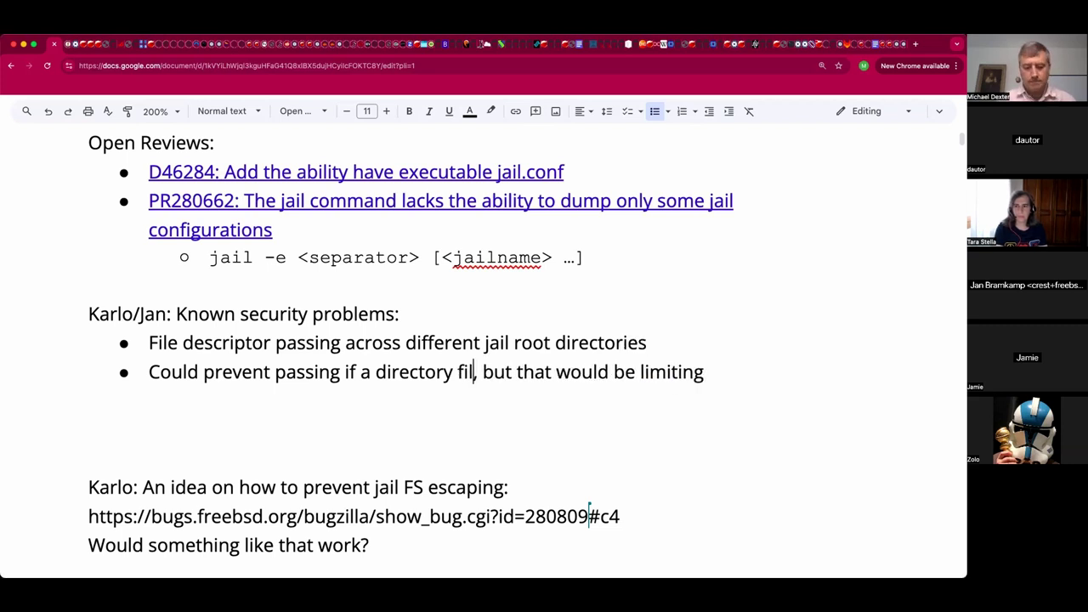
{"action": "type", "text": "e de"}
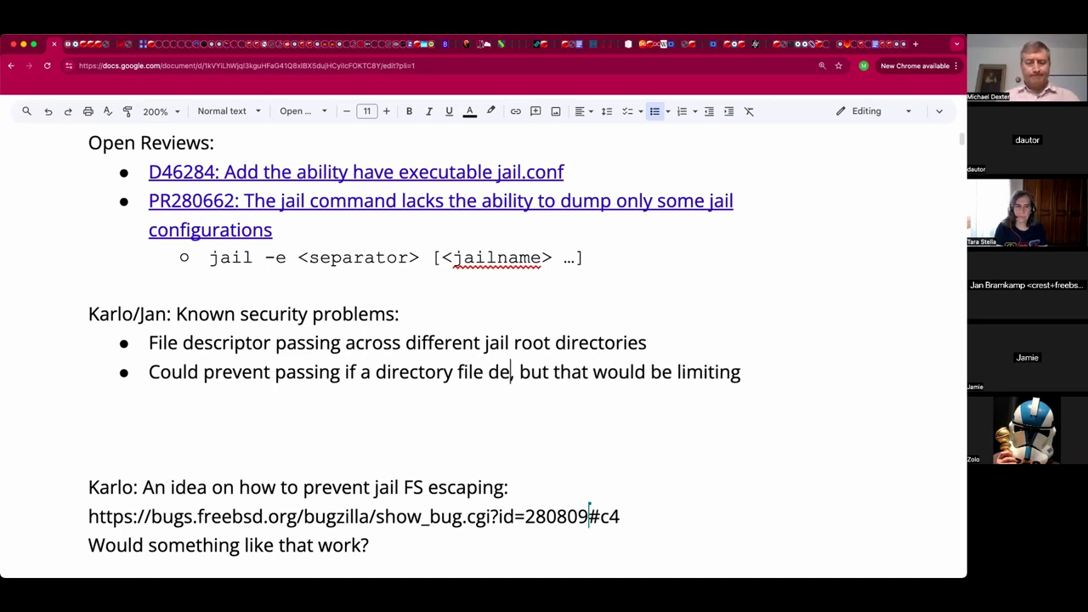
{"action": "type", "text": "scriptor"}
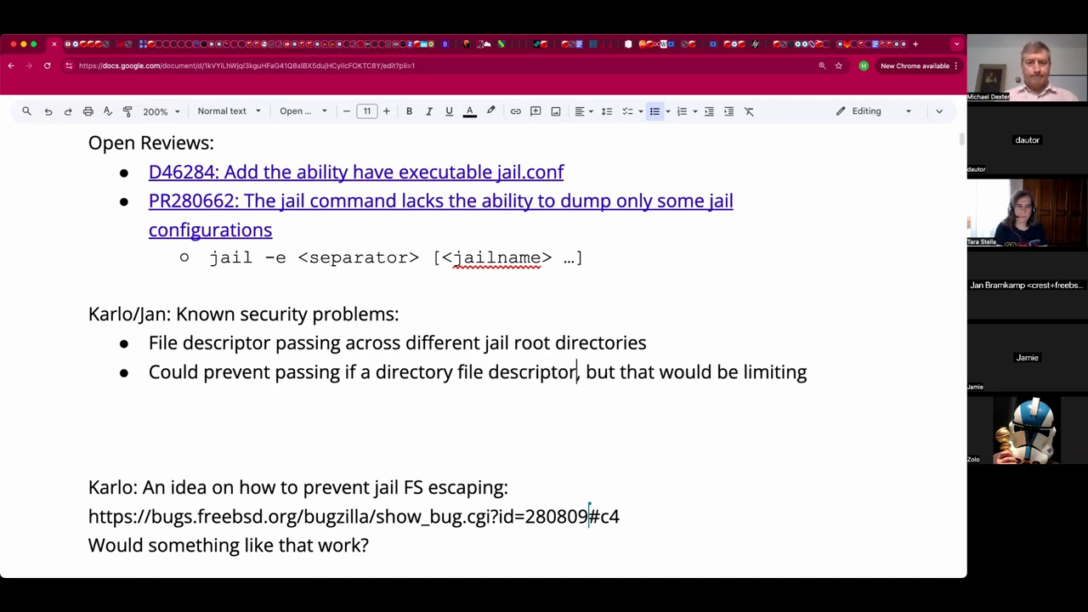
{"action": "left_click", "coordinate": [91, 397]}
{"action": "left_click", "coordinate": [571, 371]}
{"action": "left_click", "coordinate": [808, 371]}
Add the indented sub-bullet 'Cross-jail directories would be very helpful', correcting 'woudl', then start another.
{"action": "key", "text": "Return"}
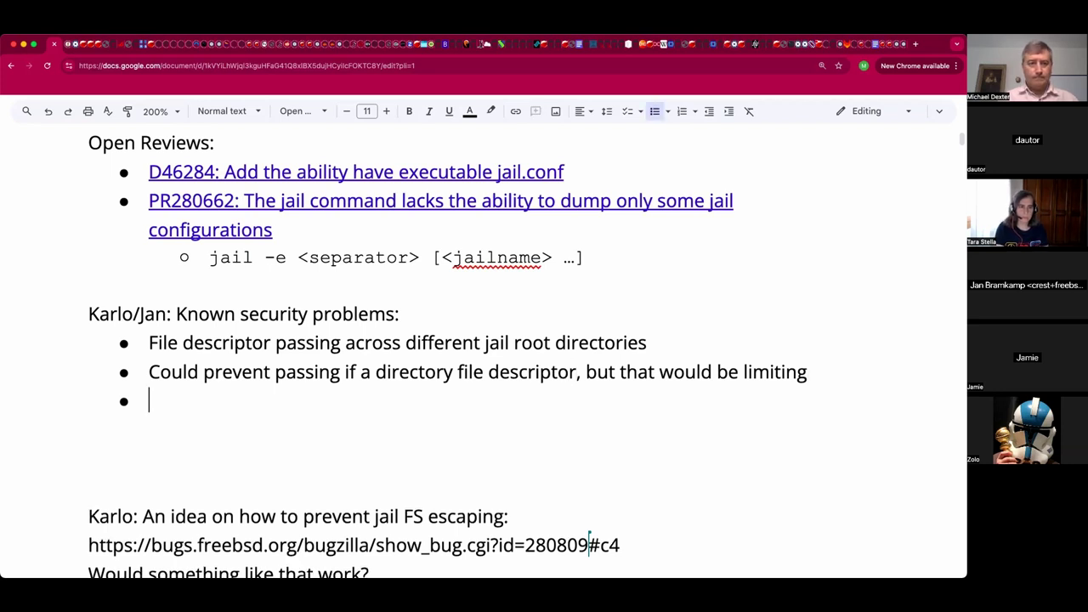
{"action": "key", "text": "Tab"}
{"action": "type", "text": "Cros"}
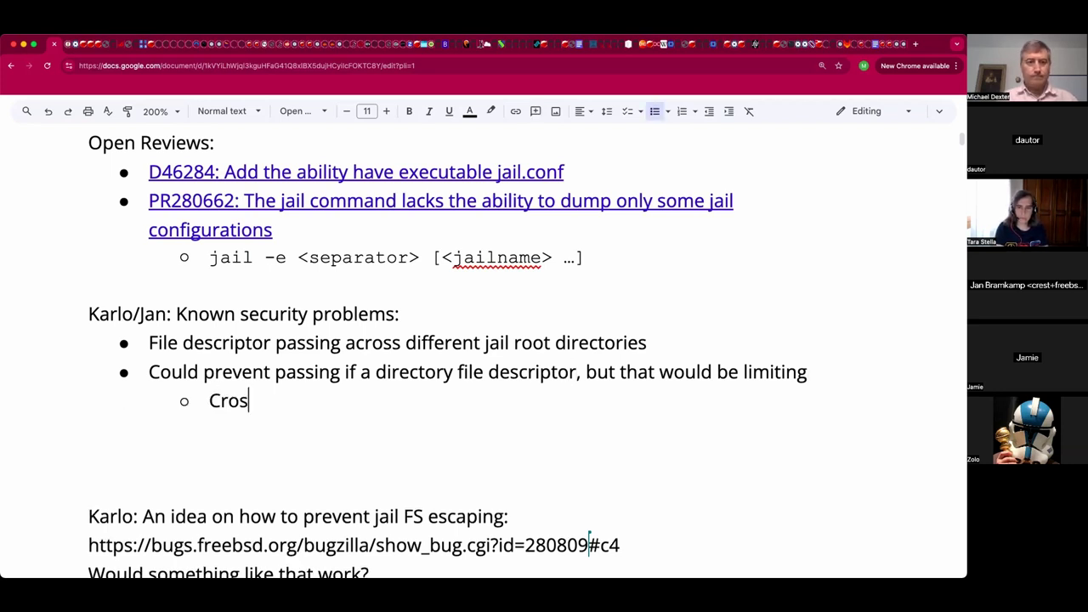
{"action": "type", "text": "s-jail "}
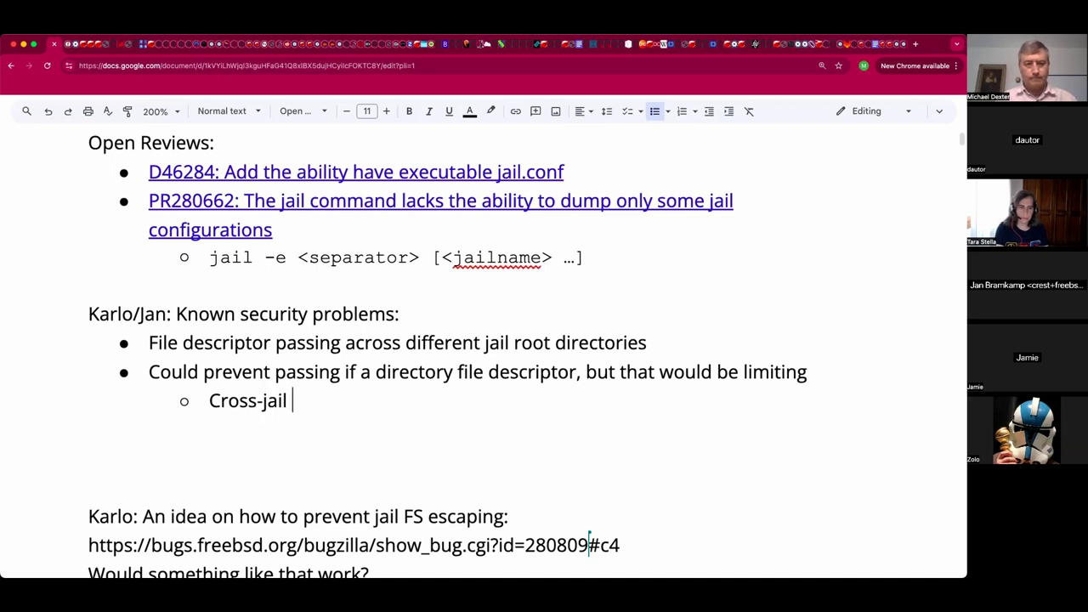
{"action": "type", "text": "directo"}
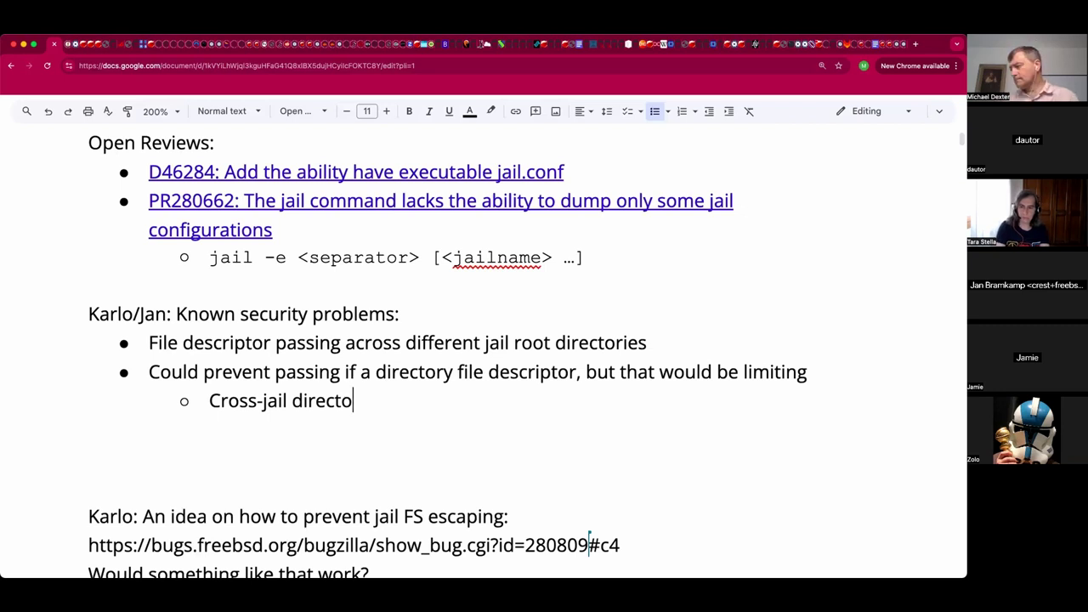
{"action": "type", "text": "ries woudl be very "}
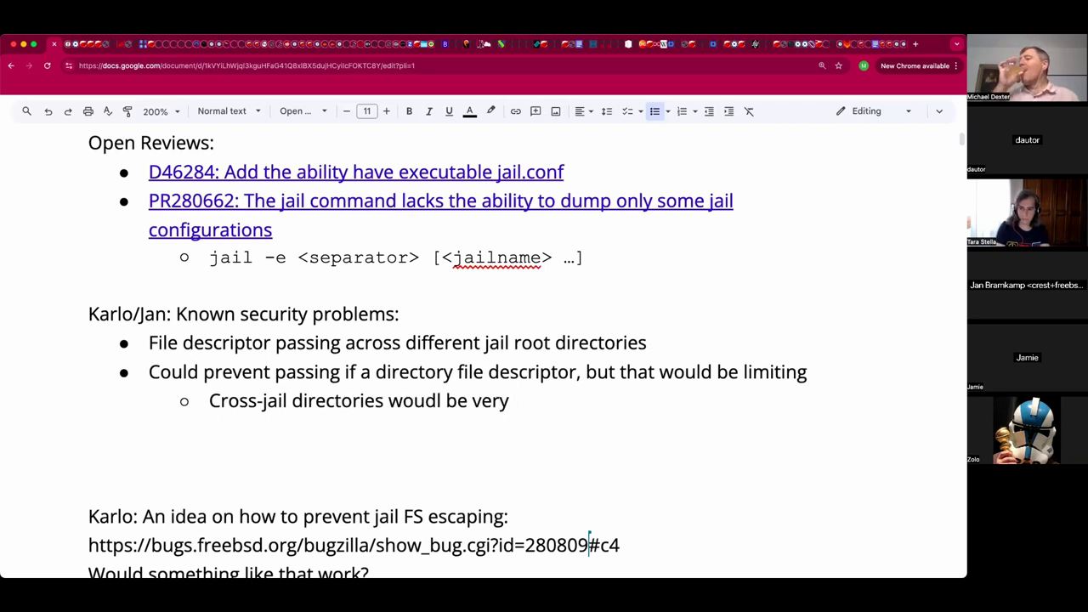
{"action": "type", "text": "helpful"}
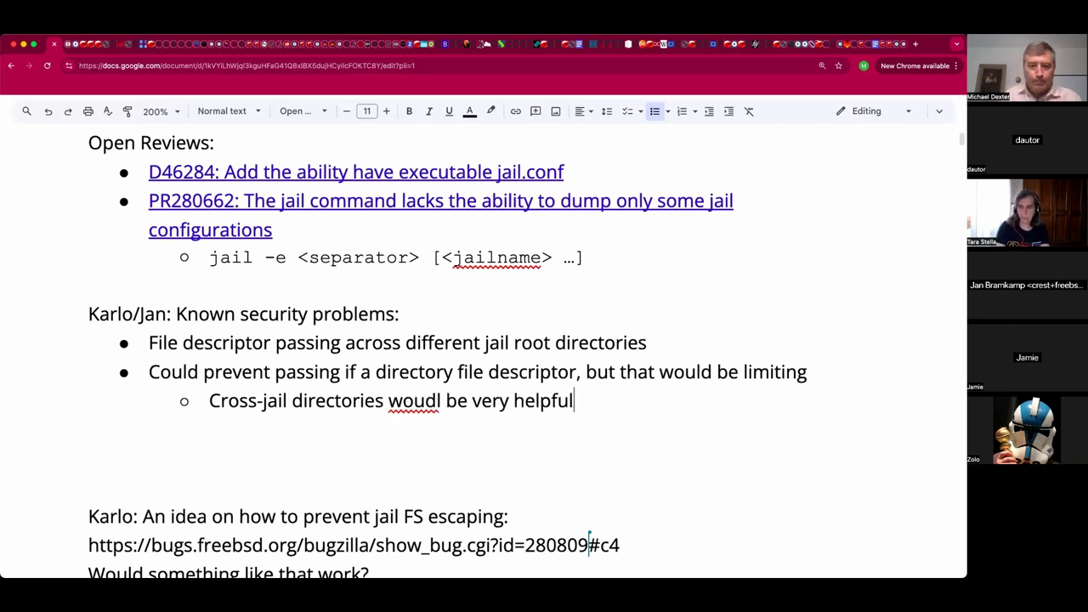
{"action": "left_click", "coordinate": [414, 397]}
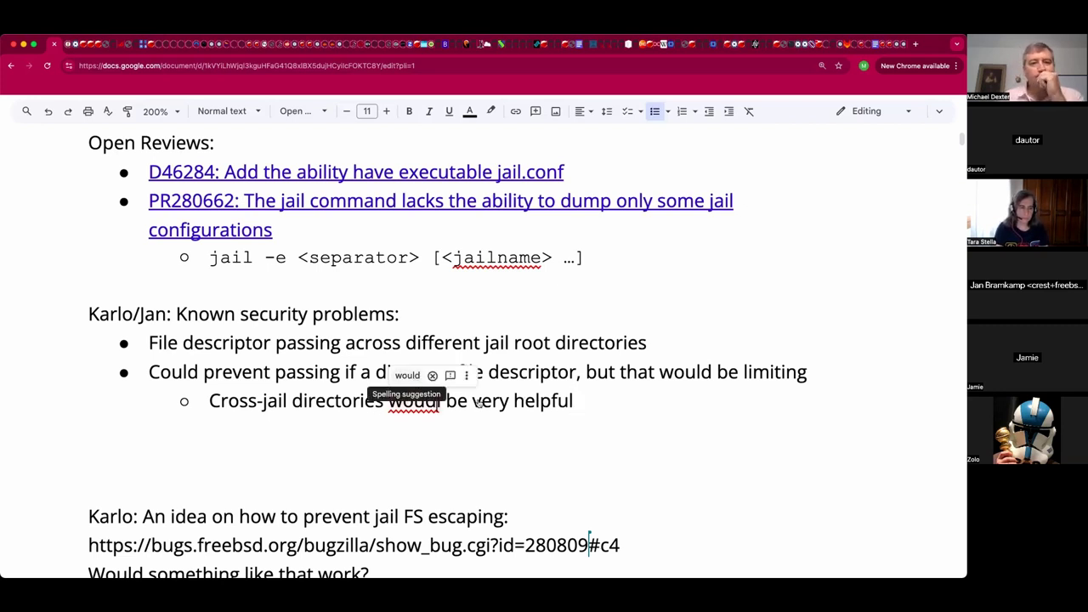
{"action": "left_click", "coordinate": [407, 375]}
{"action": "left_click", "coordinate": [604, 402]}
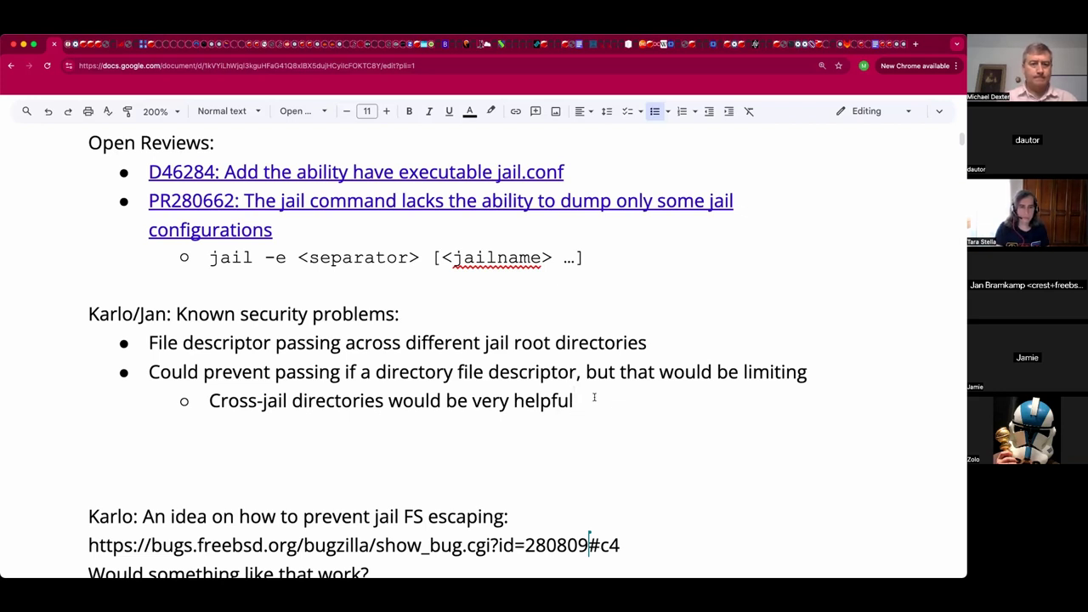
{"action": "key", "text": "Return"}
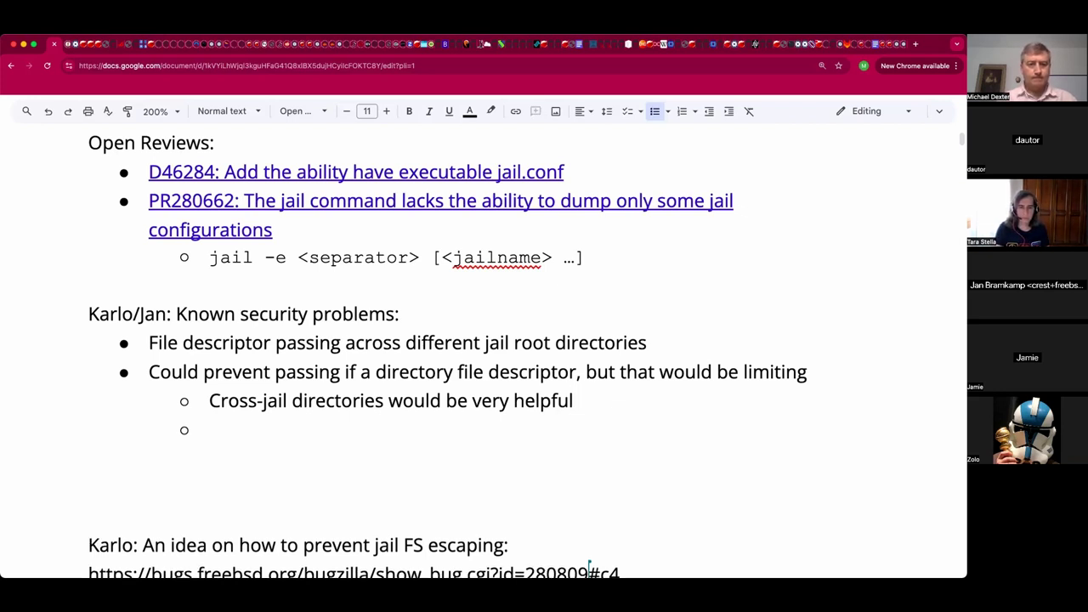
Add a speaker-labelled top-level bullet: 'Goal: Create a wrapper that can run on the host and send a directory to a jail process over a unix socket.'.
{"action": "key", "text": "shift+Tab"}
{"action": "type", "text": "Jan: "}
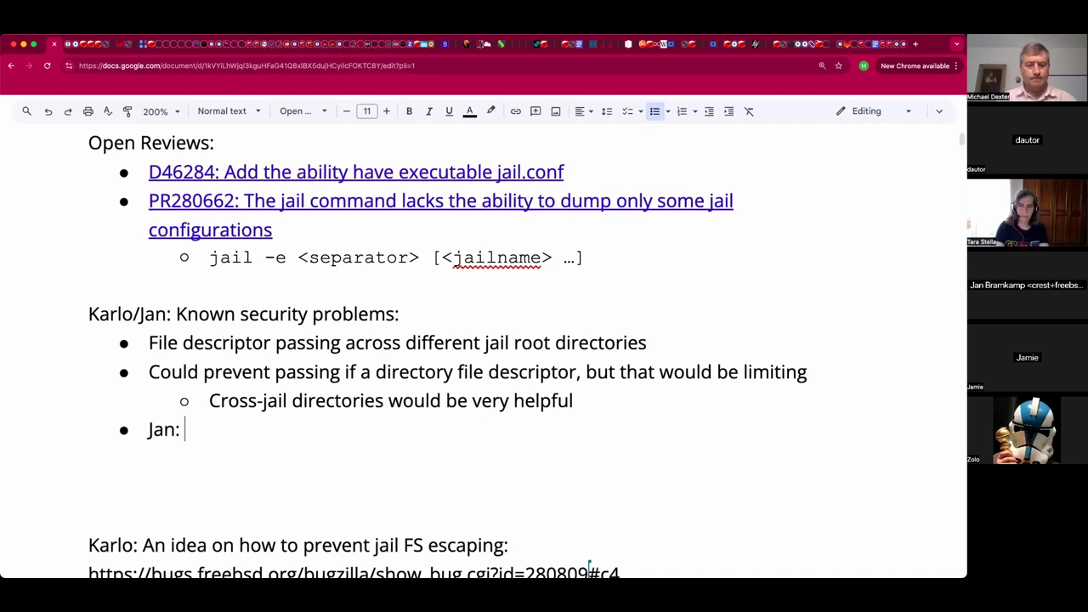
{"action": "type", "text": "Goal: Create a wrapper t"}
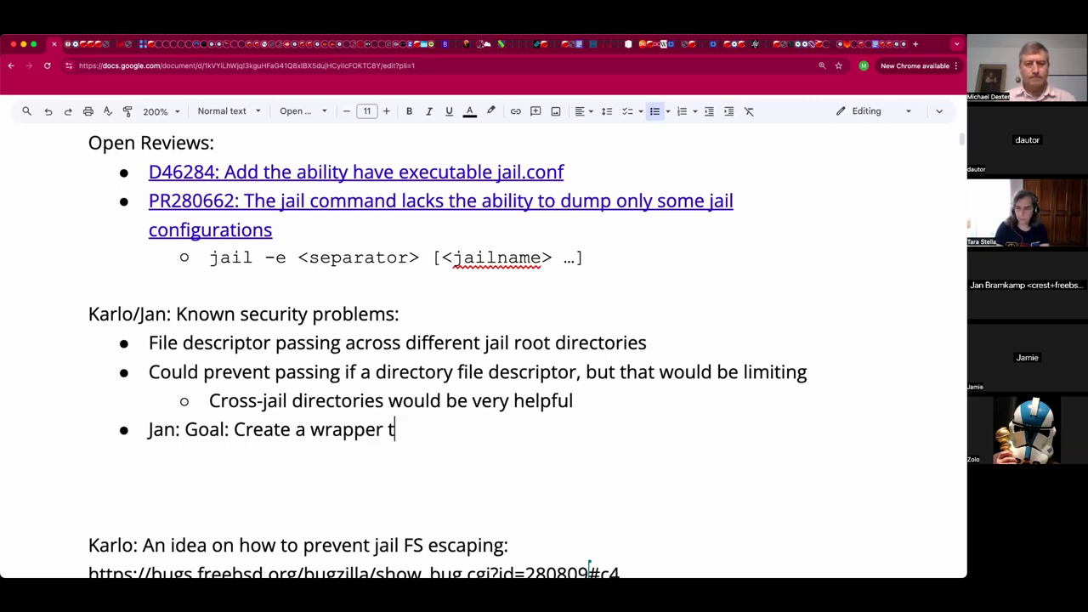
{"action": "type", "text": "hat can ru"}
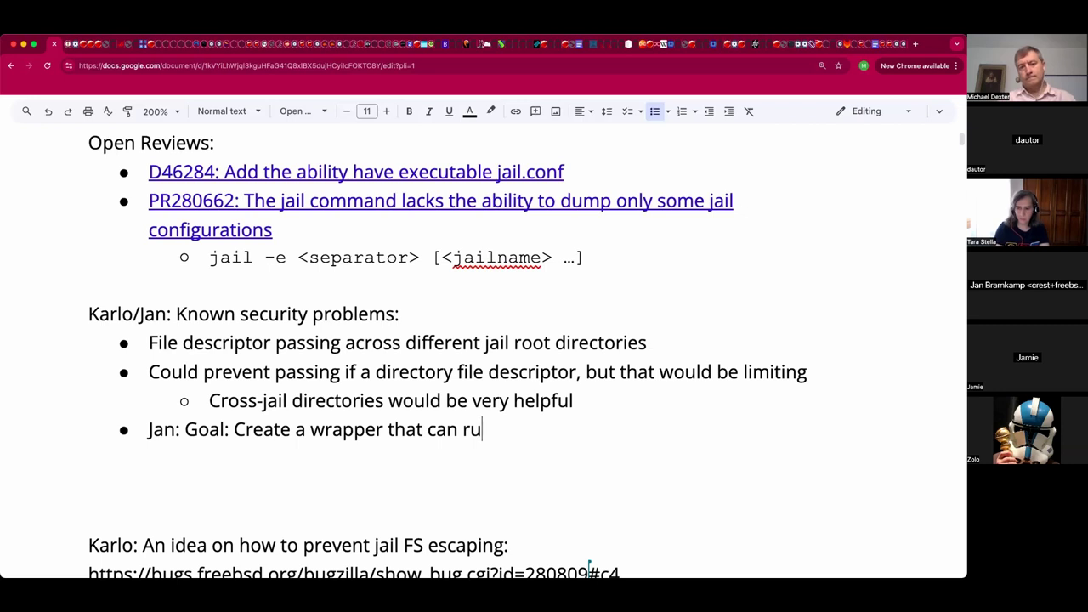
{"action": "type", "text": "n on the host and "}
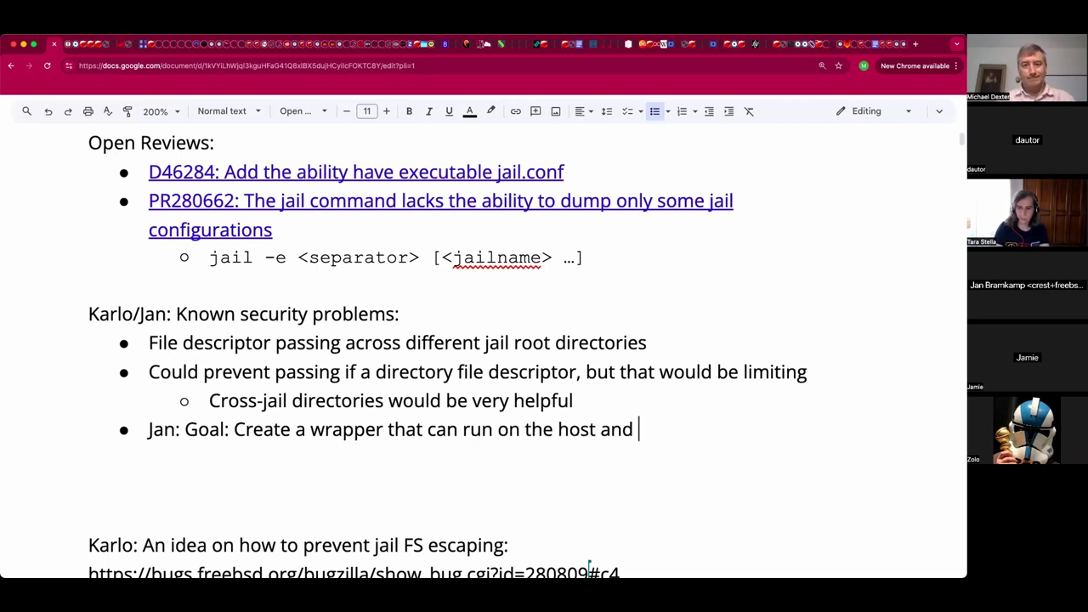
{"action": "type", "text": "send"}
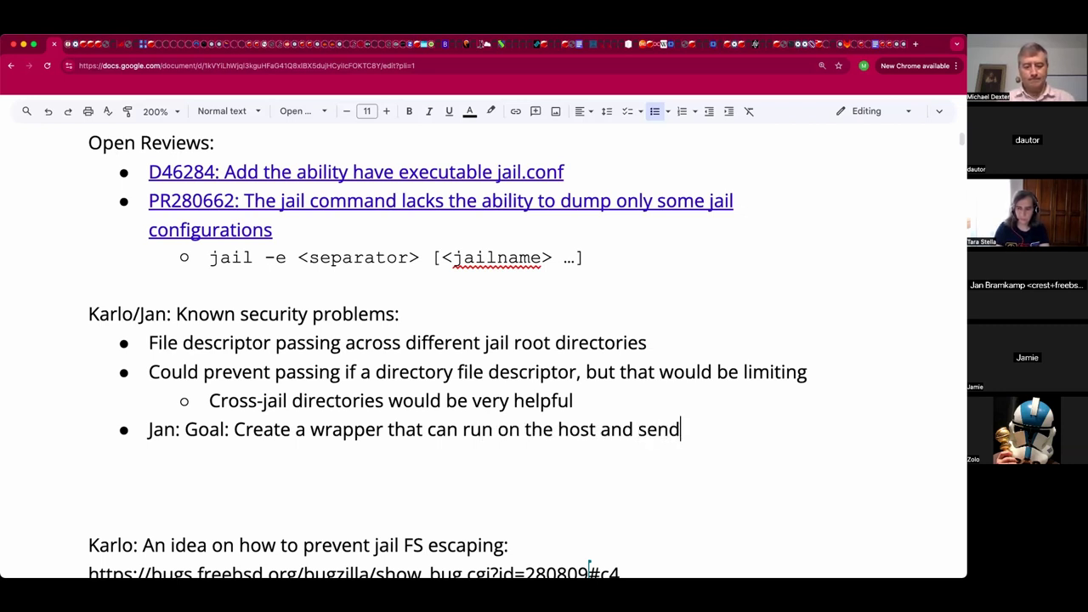
{"action": "type", "text": "a driectory t"}
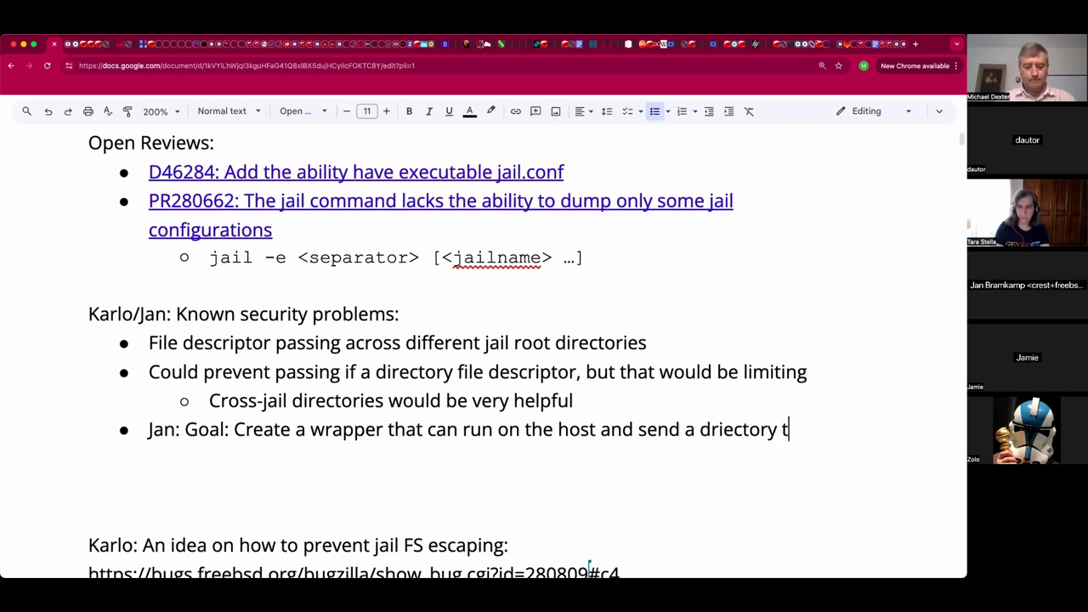
{"action": "type", "text": "o a jail over a "}
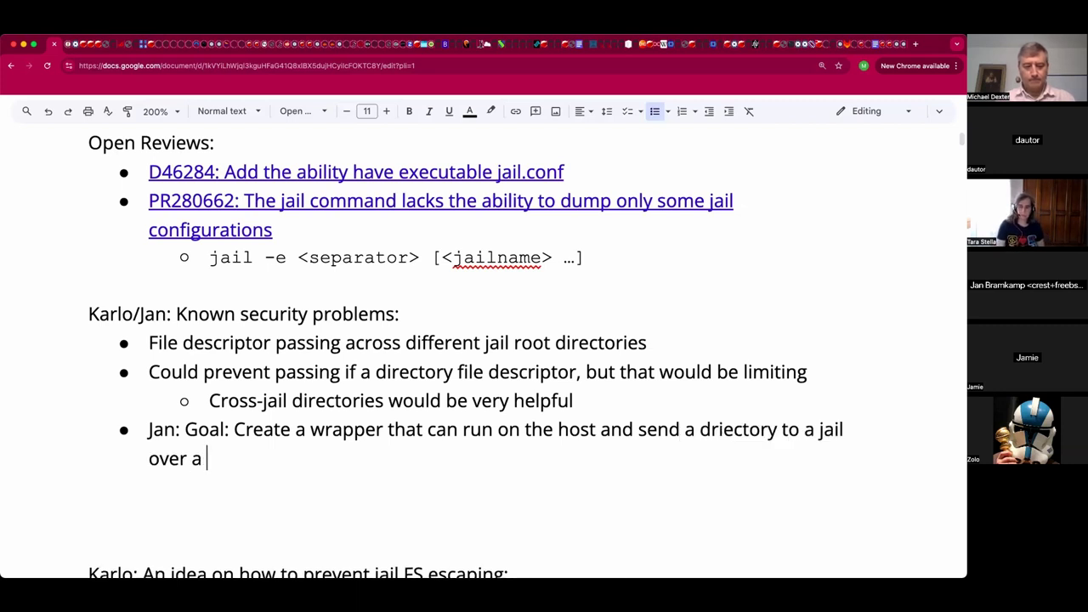
{"action": "type", "text": "unix so"}
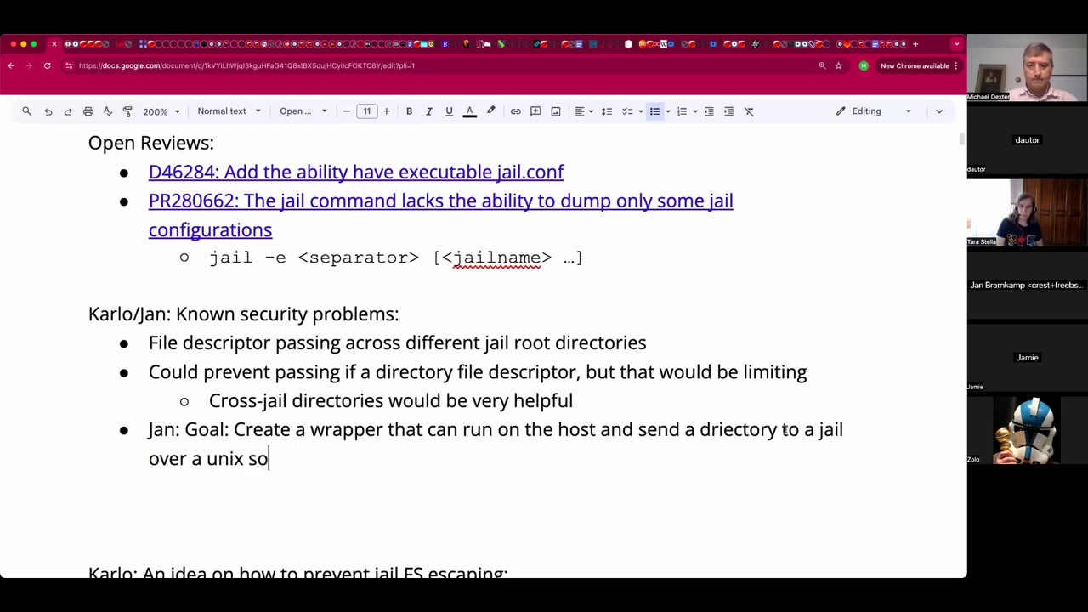
{"action": "type", "text": "cket"}
{"action": "left_click", "coordinate": [782, 430]}
{"action": "left_click", "coordinate": [859, 423]}
{"action": "type", "text": "process"}
{"action": "left_click", "coordinate": [749, 425]}
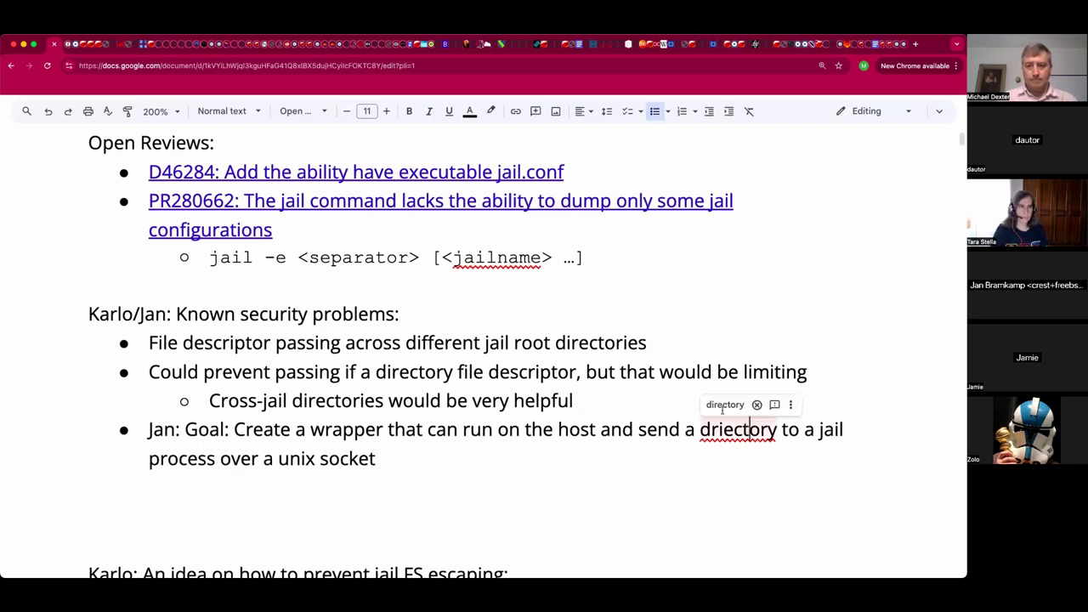
{"action": "left_click", "coordinate": [724, 404]}
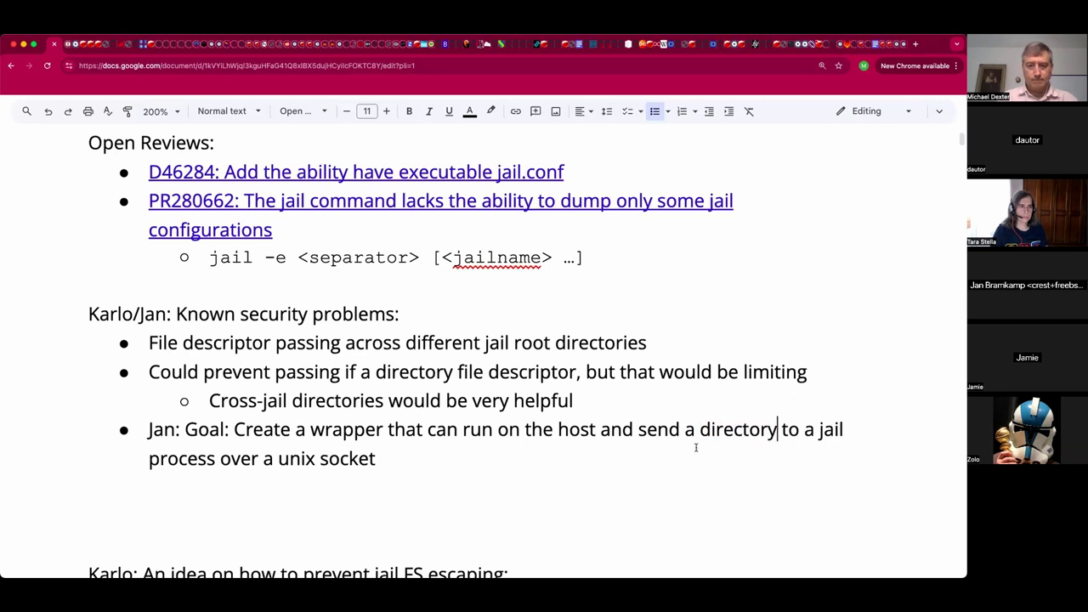
{"action": "key", "text": "Down"}
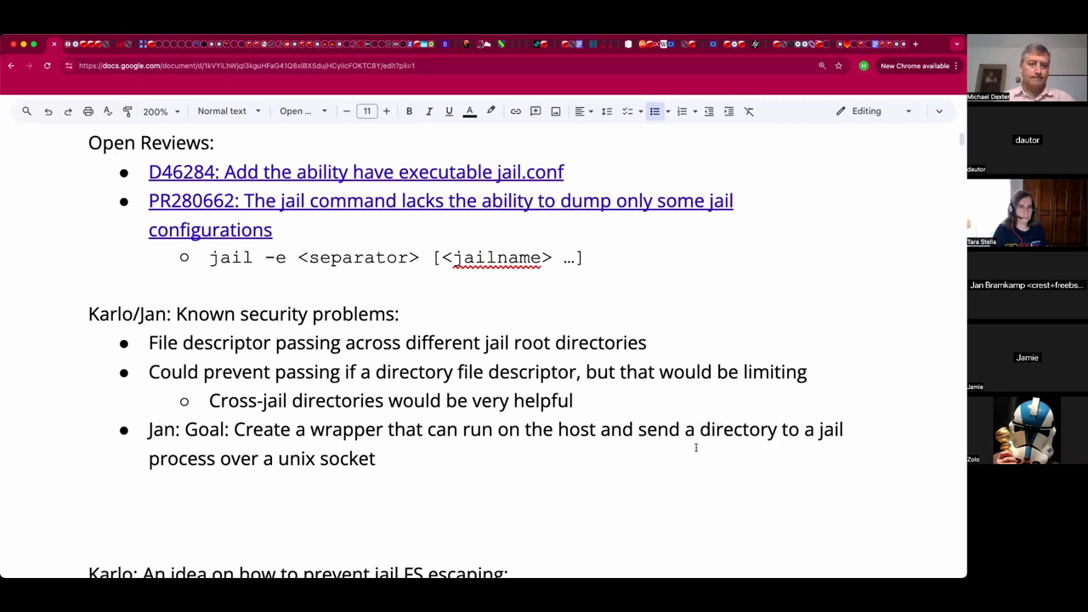
{"action": "type", "text": "."}
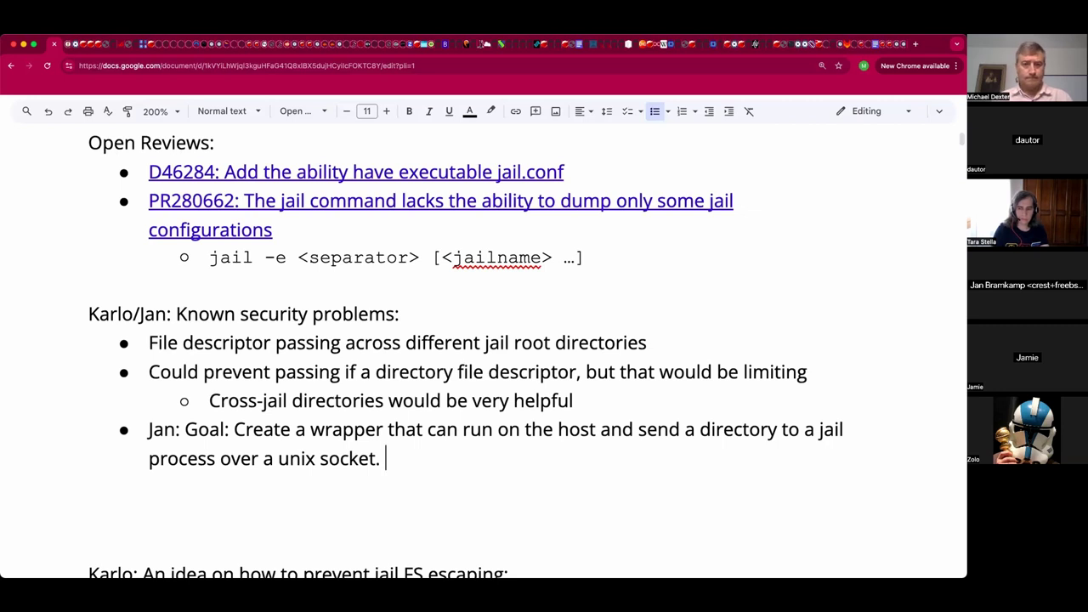
Append 'Could run ifconfig on the host... or perform operations lacking needed binaries in the jail' to the goal bullet.
{"action": "type", "text": "Could ru"}
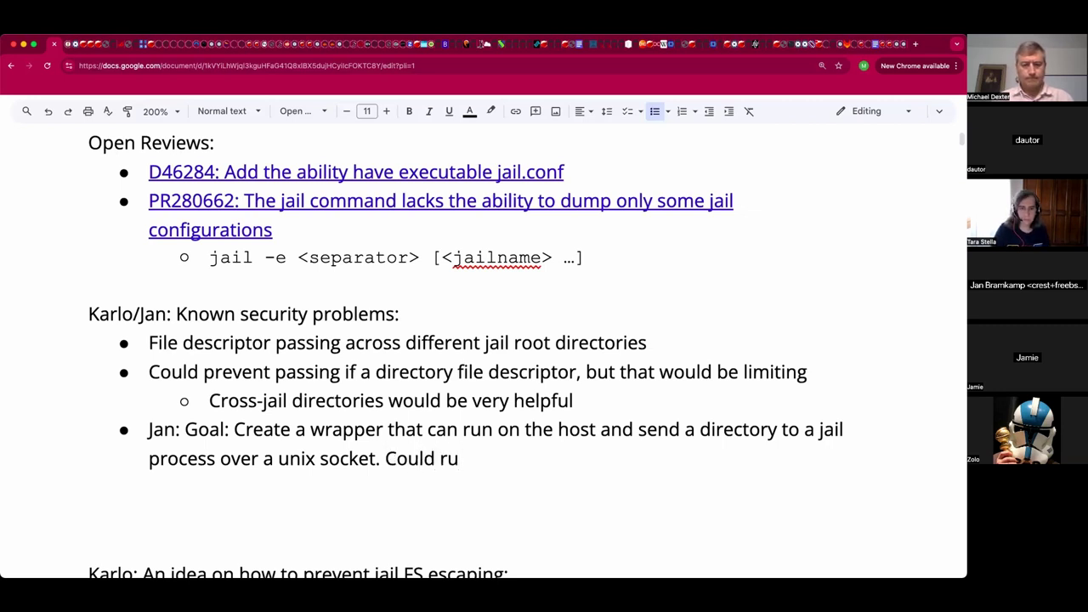
{"action": "type", "text": "n ifconfi"}
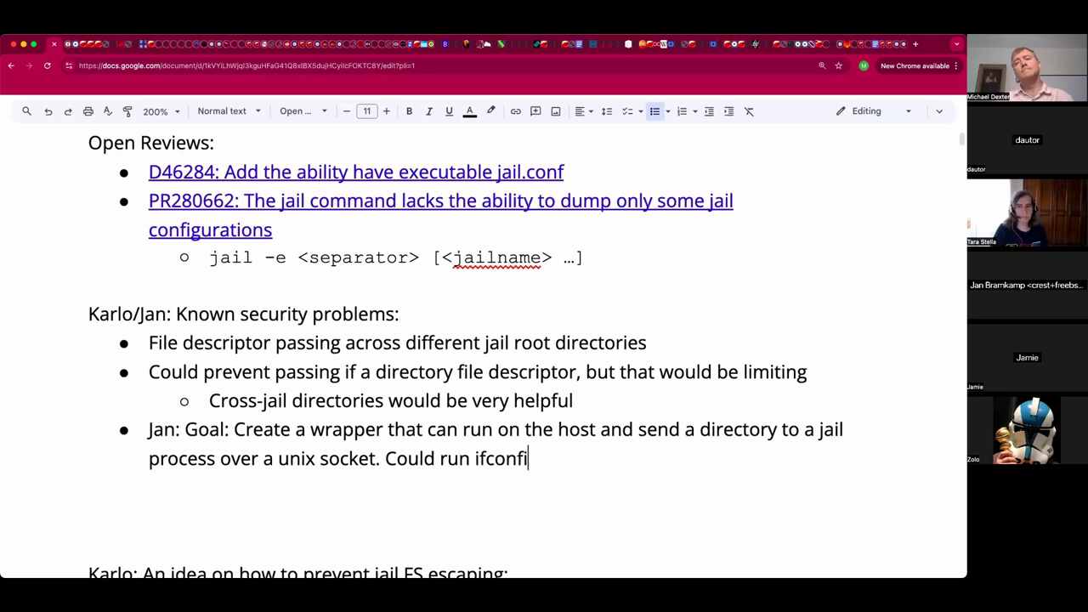
{"action": "type", "text": "g on the host"}
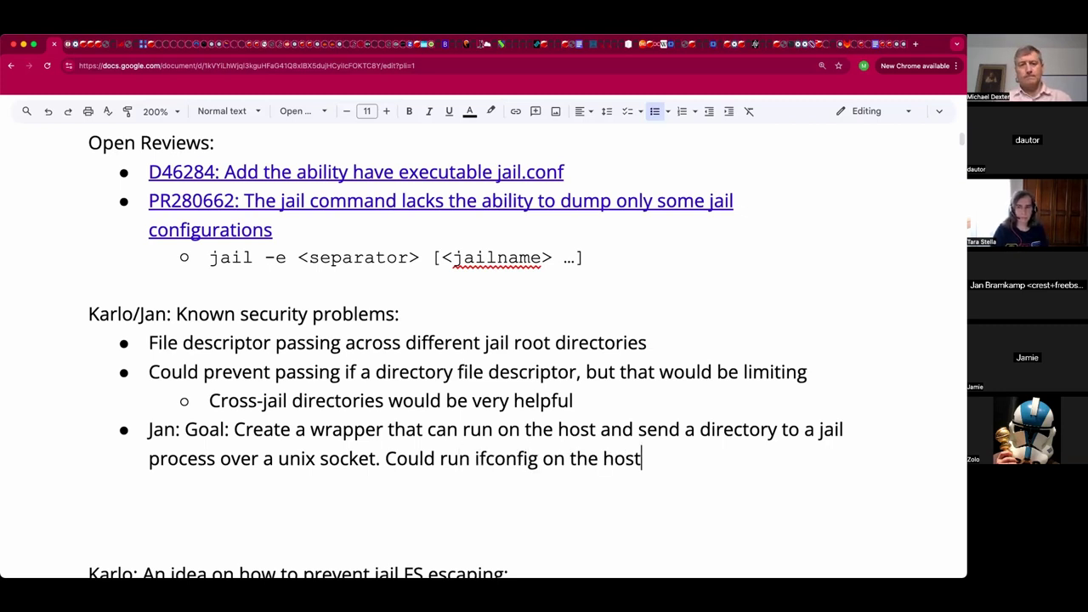
{"action": "type", "text": "... or per"}
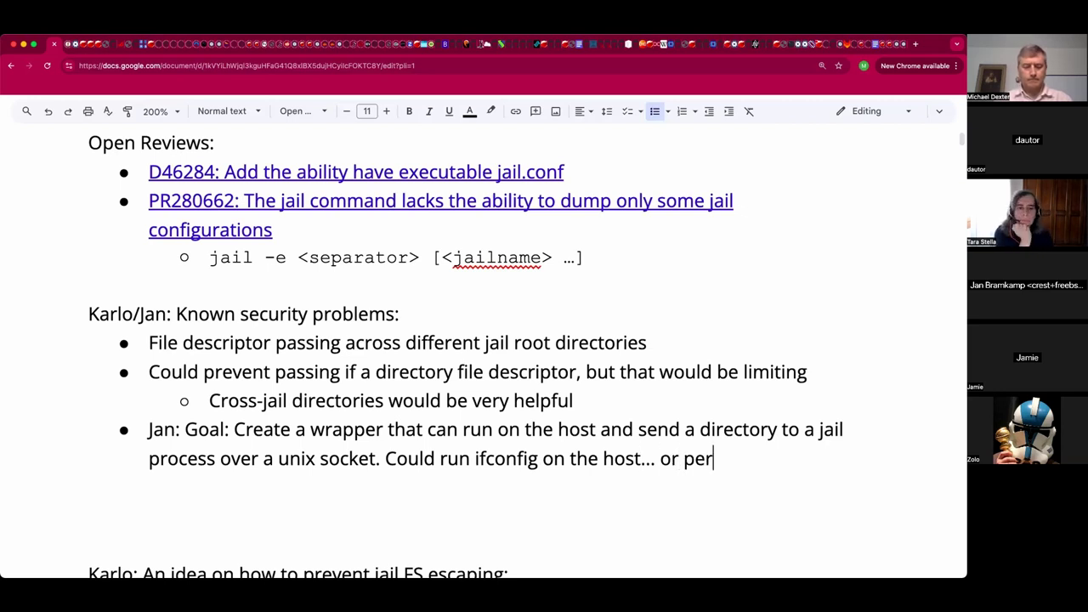
{"action": "type", "text": "form "}
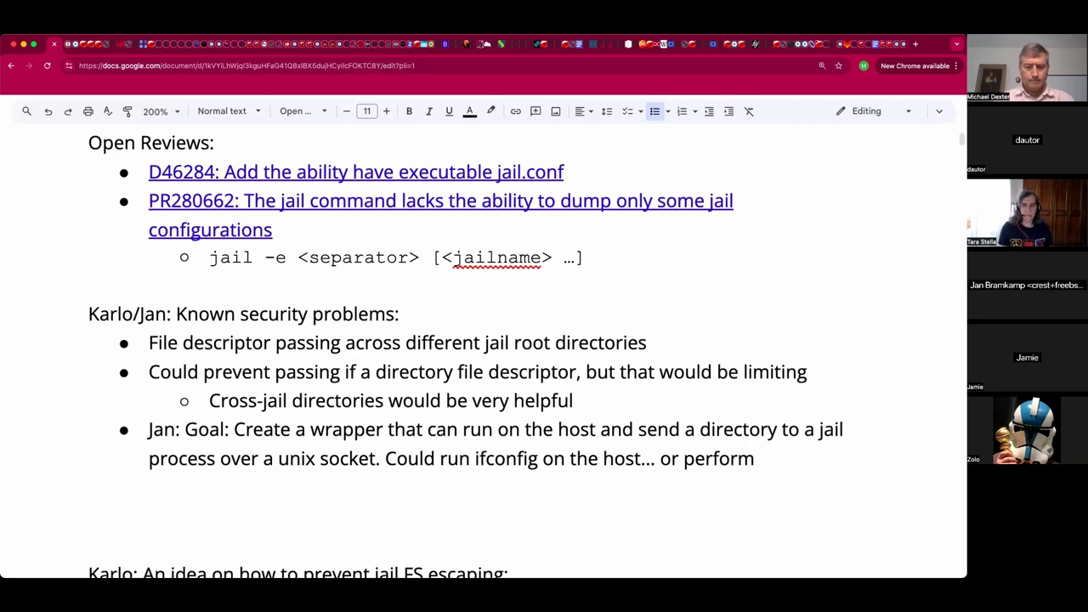
{"action": "type", "text": "operations that do not have "}
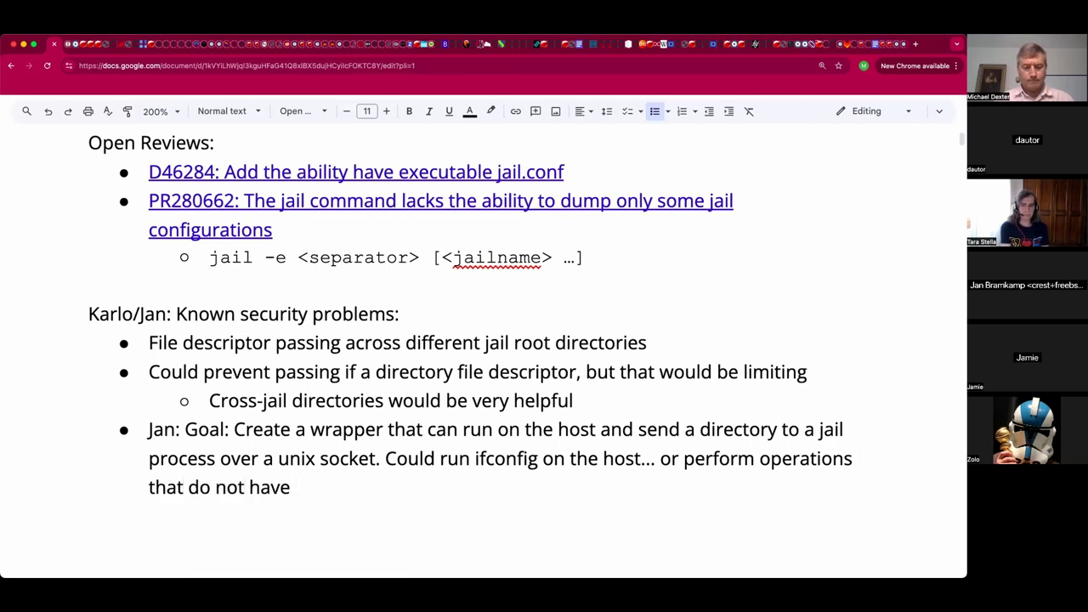
{"action": "type", "text": "the needed b"}
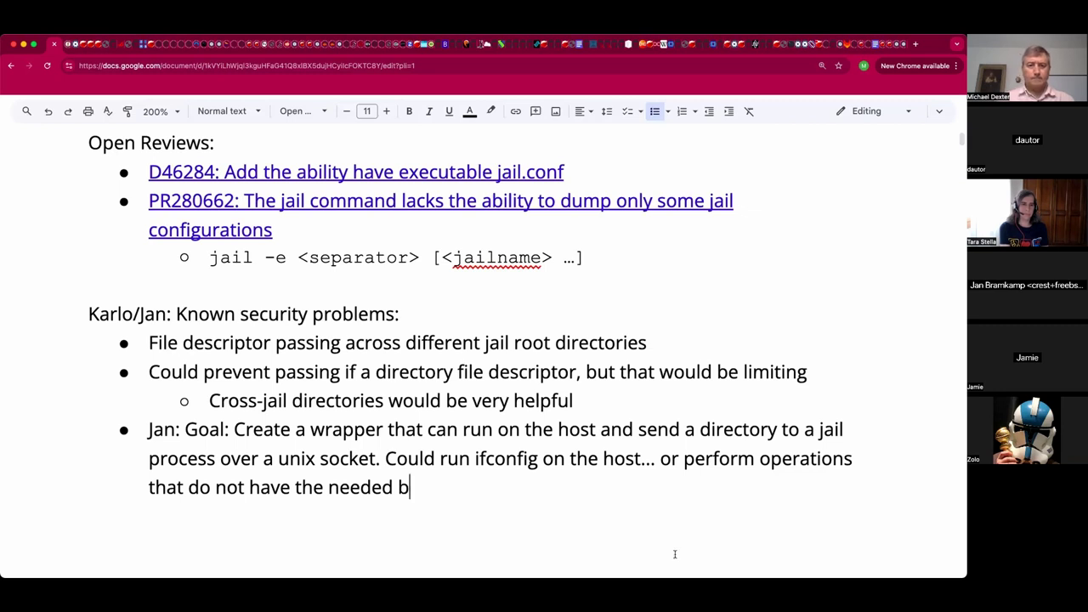
{"action": "type", "text": "inaries on th"}
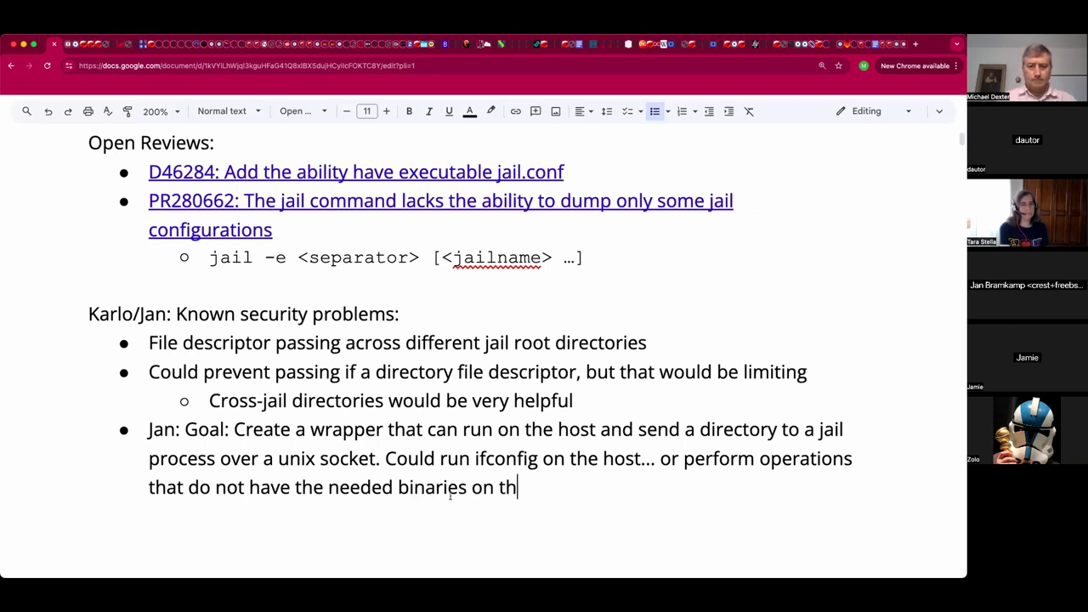
{"action": "type", "text": "e jail."}
{"action": "key", "text": "BackSpace"}
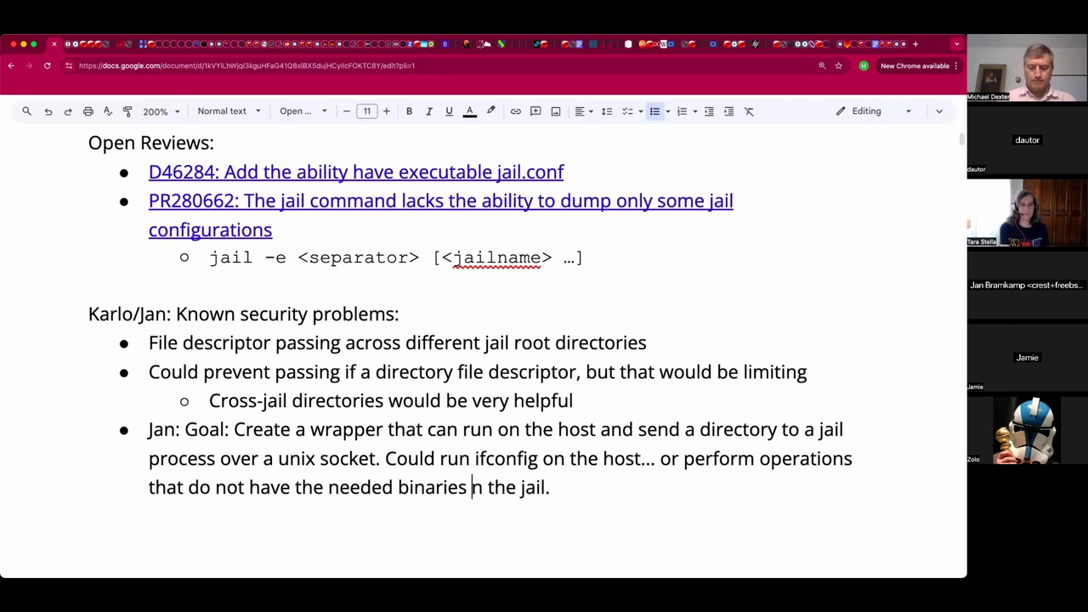
{"action": "type", "text": "i"}
{"action": "key", "text": "End"}
{"action": "key", "text": "Return"}
{"action": "key", "text": "Return"}
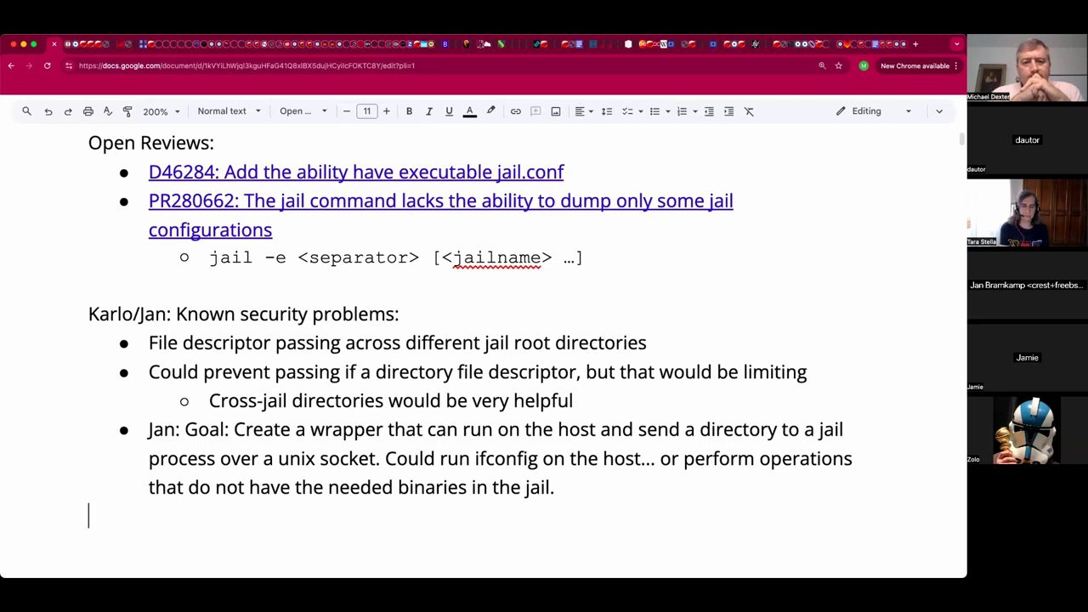
{"action": "key", "text": "BackSpace"}
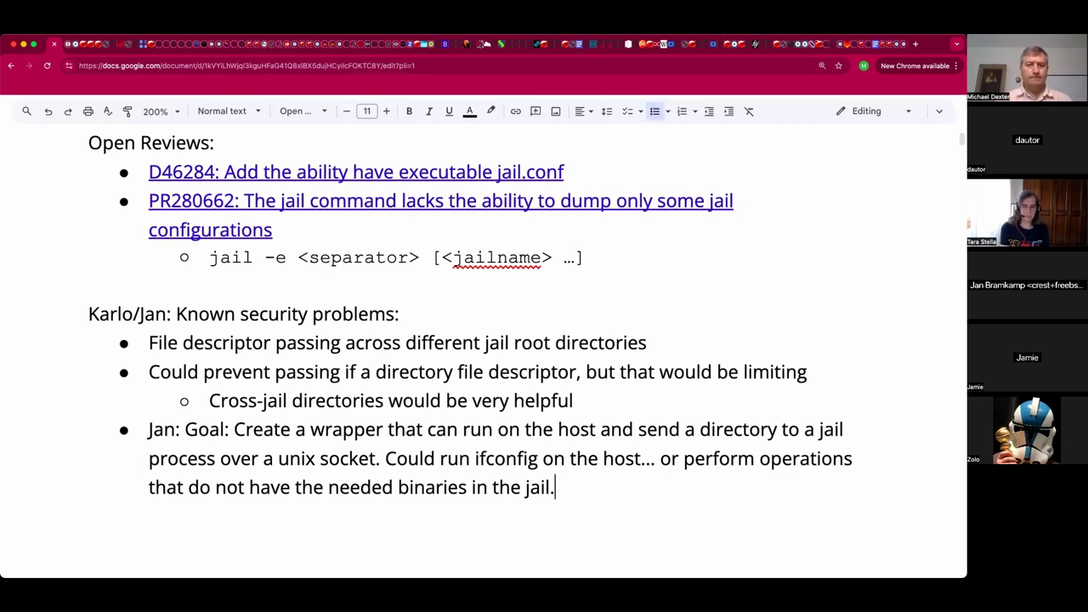
Add the sub-point 'Read the linker hints for directories to search for shared libraries'.
{"action": "key", "text": "Return"}
{"action": "key", "text": "Tab"}
{"action": "type", "text": "Read"}
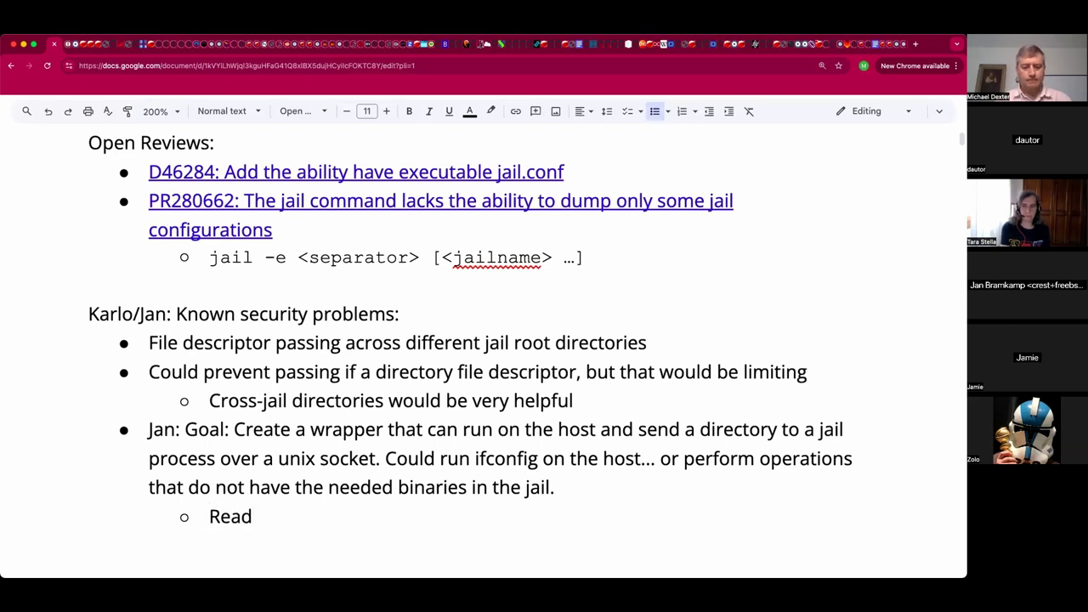
{"action": "type", "text": " the"}
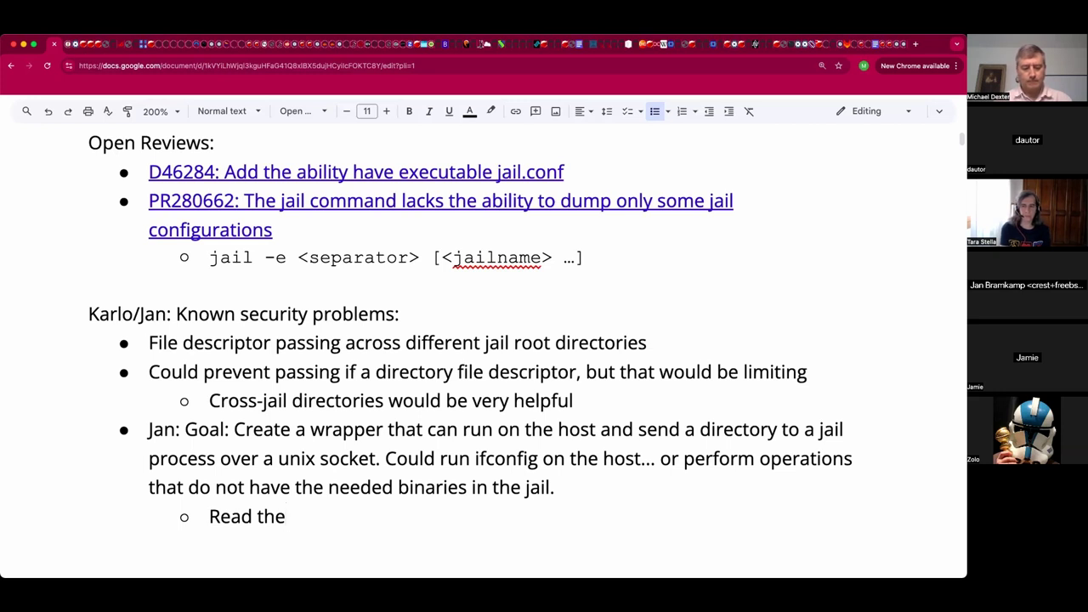
{"action": "type", "text": " linker hints for"}
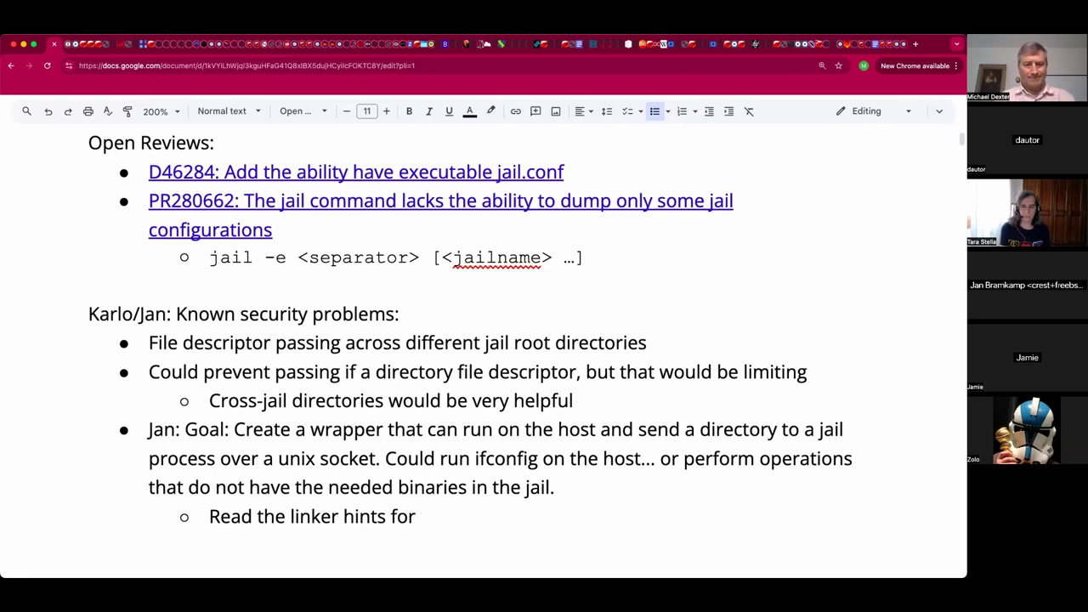
{"action": "type", "text": "directories to search for shared libraries"}
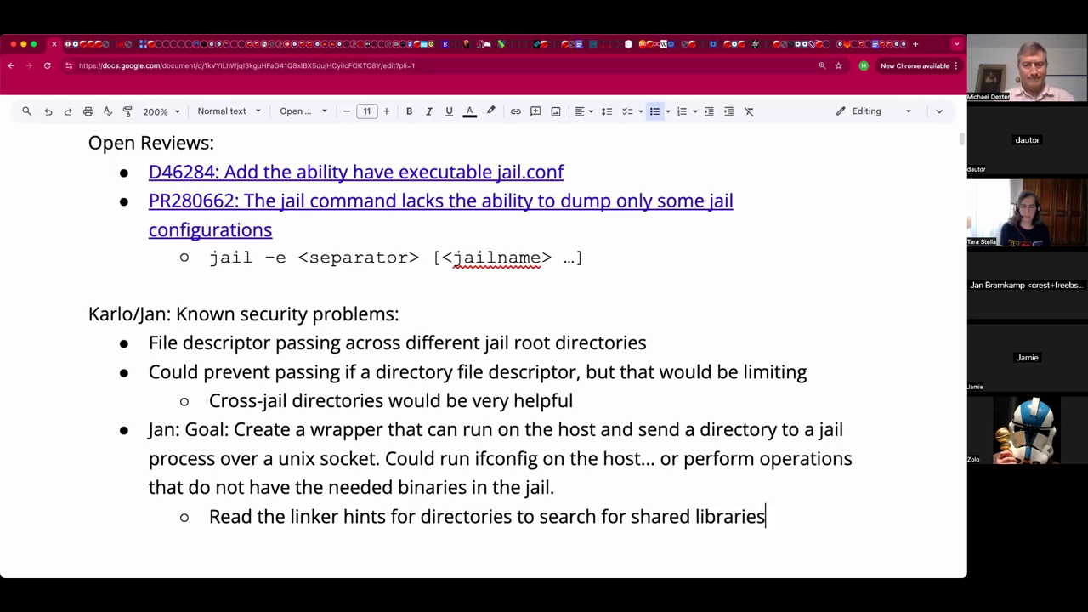
Add the sub-point 'Open those. The parent process can Fork, then run them? Child process is on the host?'.
{"action": "key", "text": "Return"}
{"action": "type", "text": "open"}
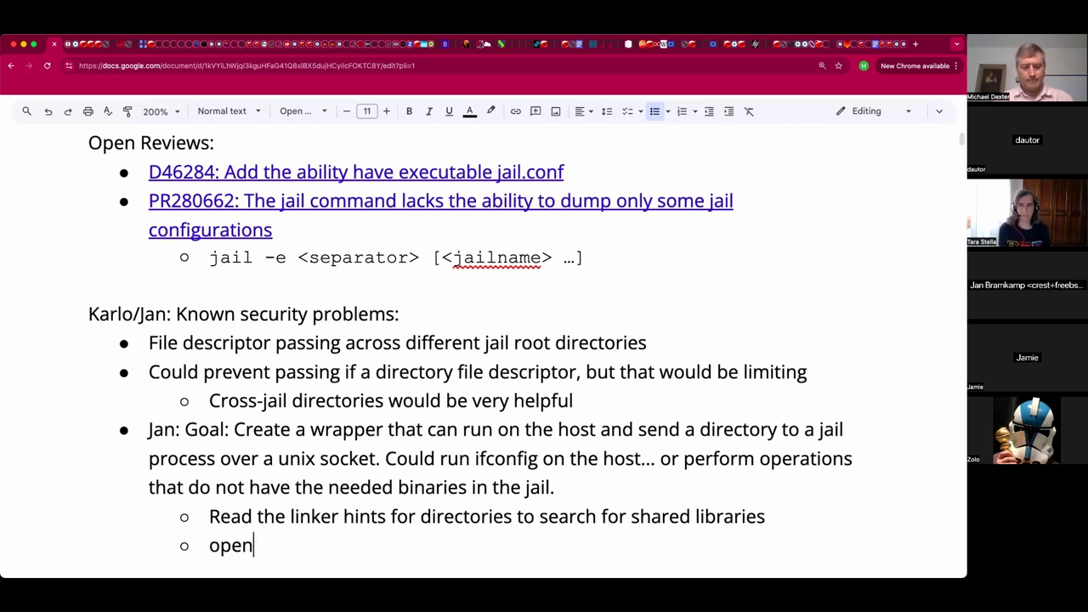
{"action": "type", "text": " those"}
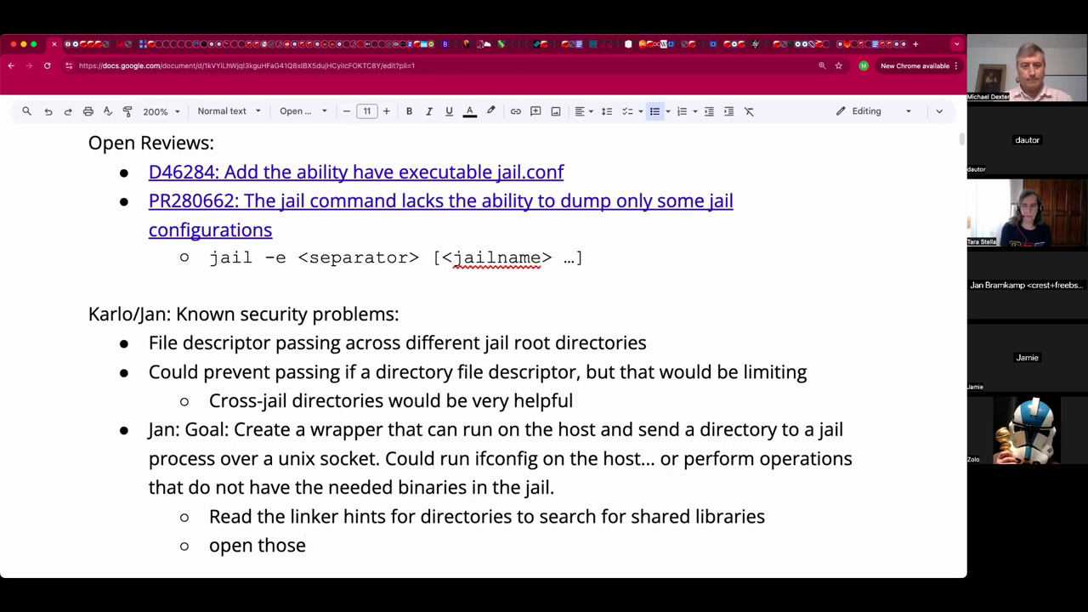
{"action": "type", "text": ". The parent process can"}
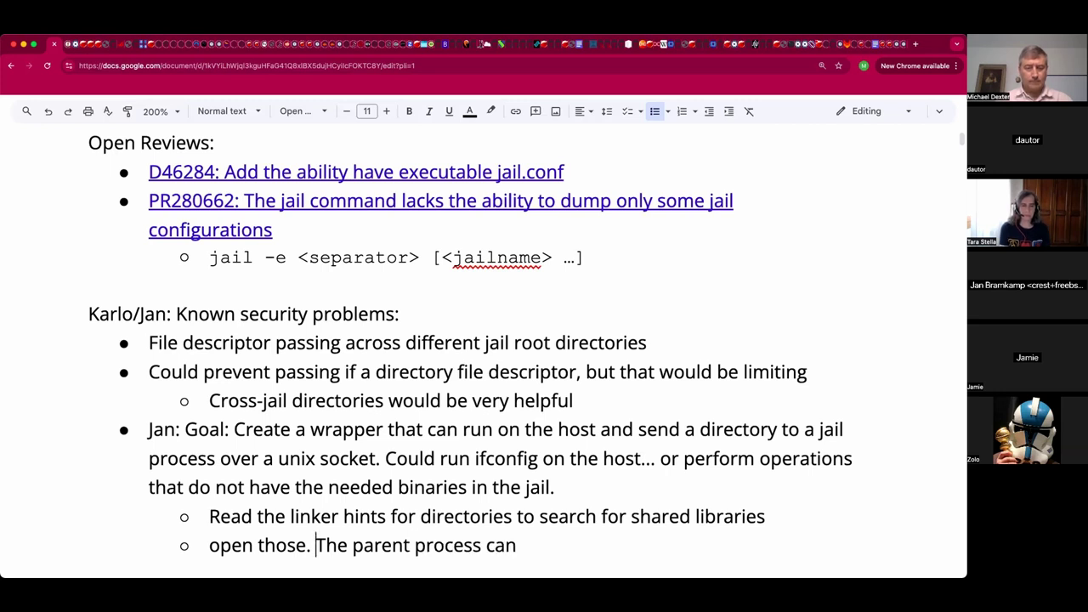
{"action": "type", "text": "Fork."}
{"action": "left_click", "coordinate": [210, 545]}
{"action": "key", "text": "shift+Right"}
{"action": "type", "text": "O"}
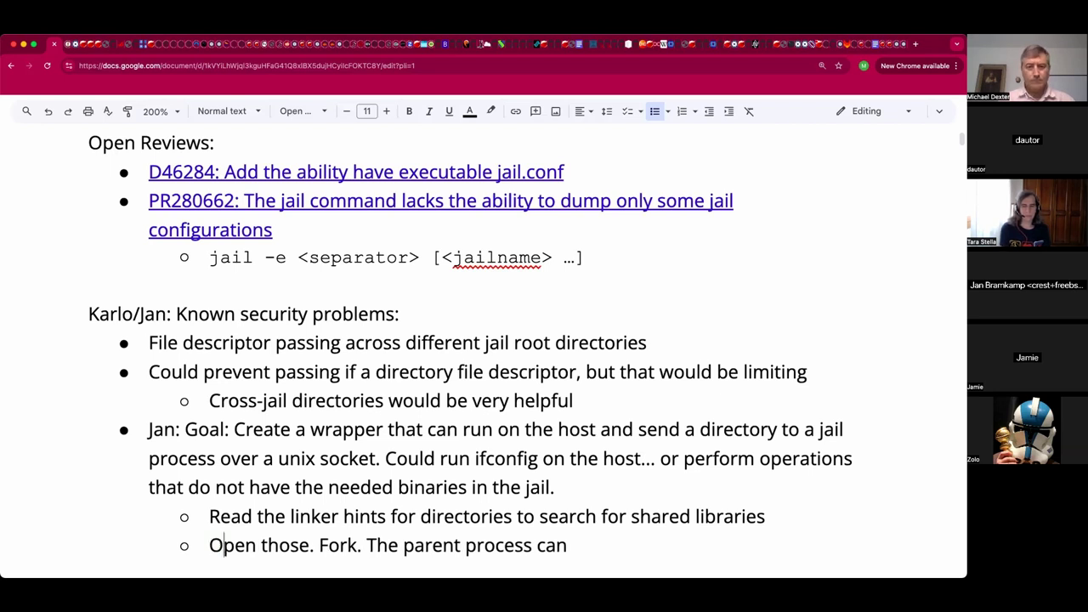
{"action": "key", "text": "End"}
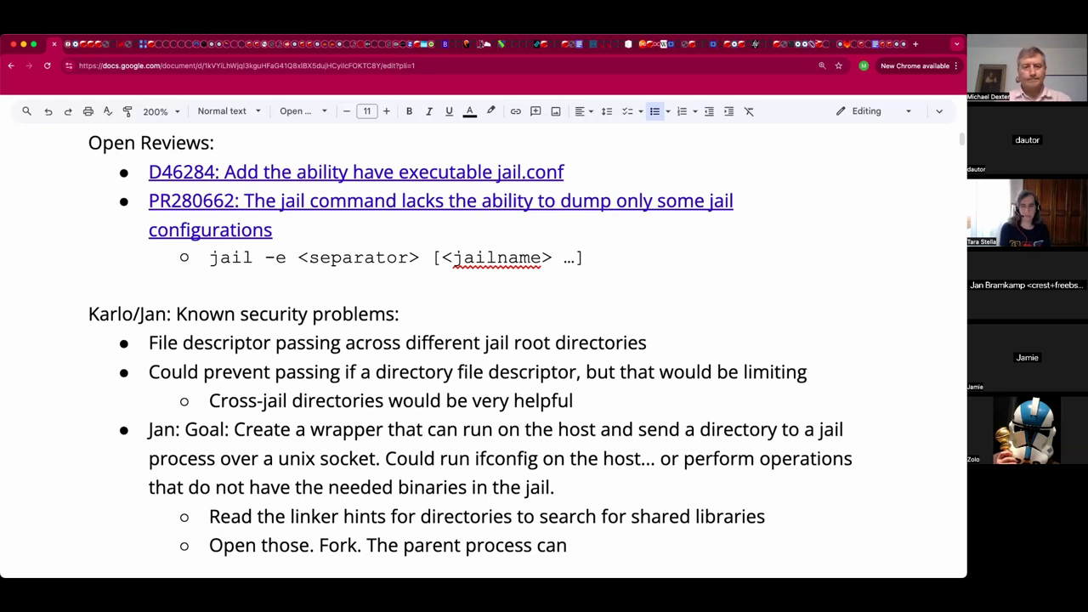
{"action": "type", "text": "then ru"}
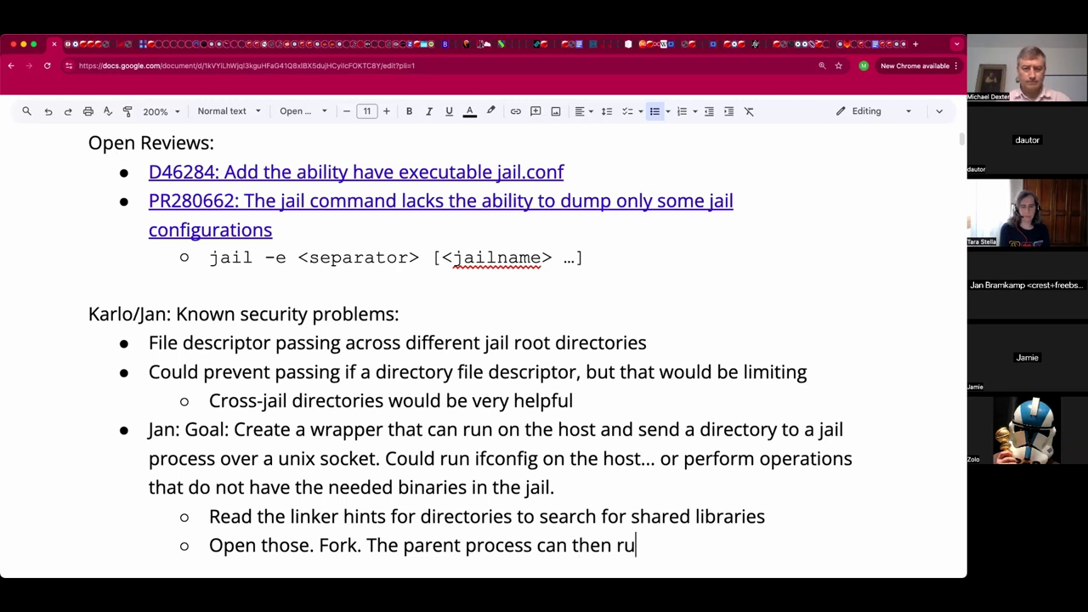
{"action": "type", "text": "n "}
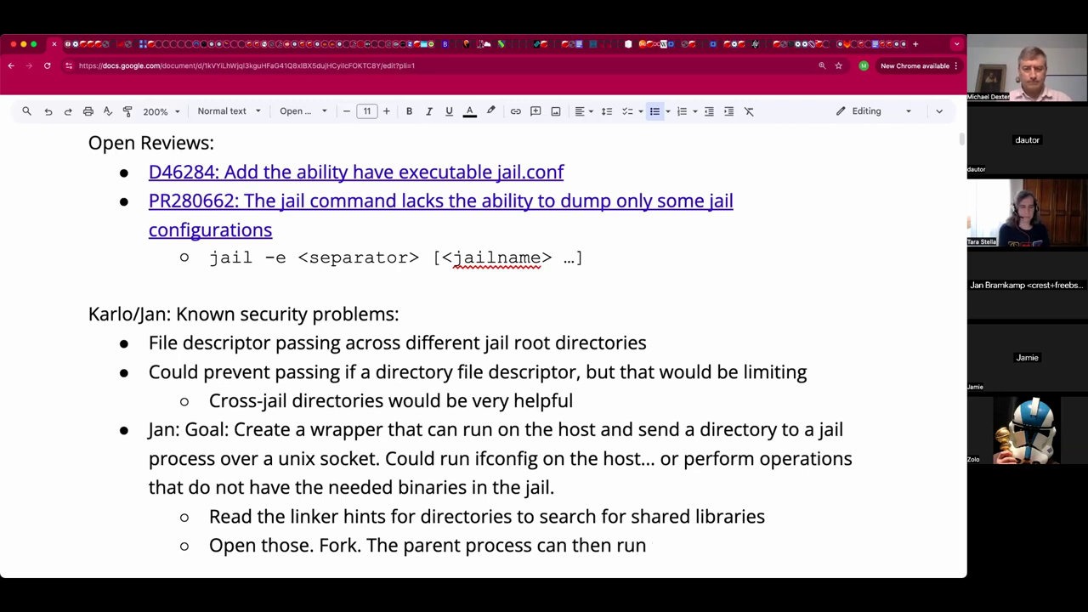
{"action": "type", "text": "thme"}
{"action": "key", "text": "BackSpace"}
{"action": "key", "text": "BackSpace"}
{"action": "type", "text": "em? "}
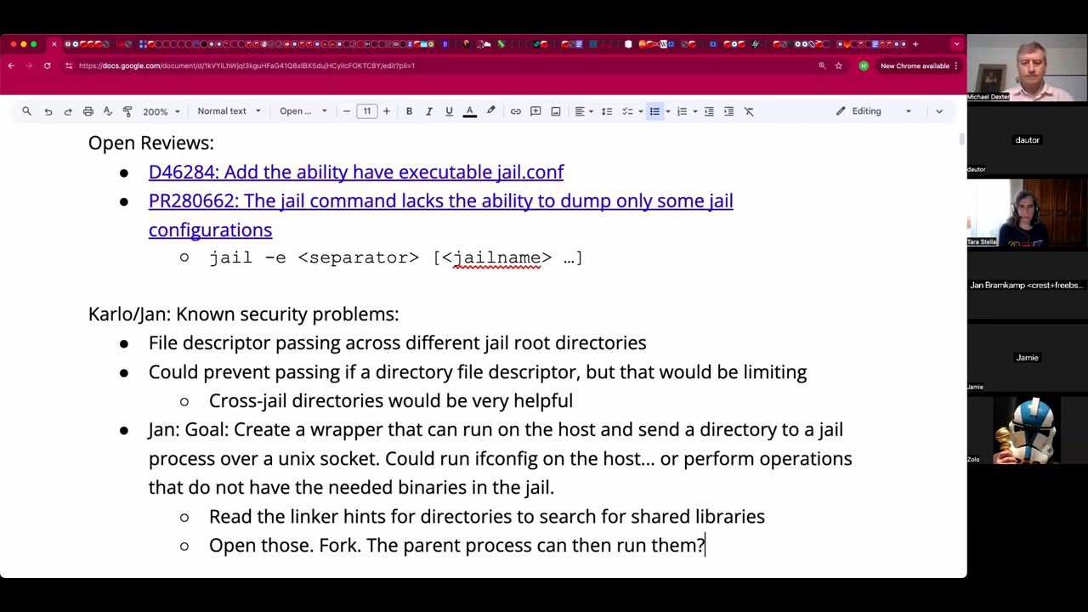
{"action": "type", "text": "Child"}
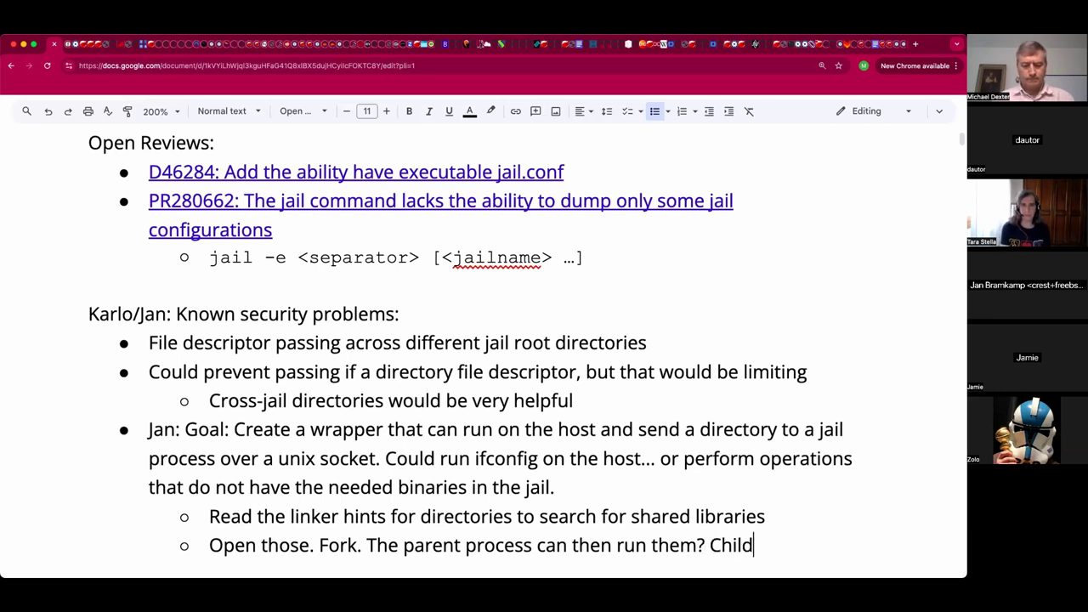
{"action": "type", "text": " process is "}
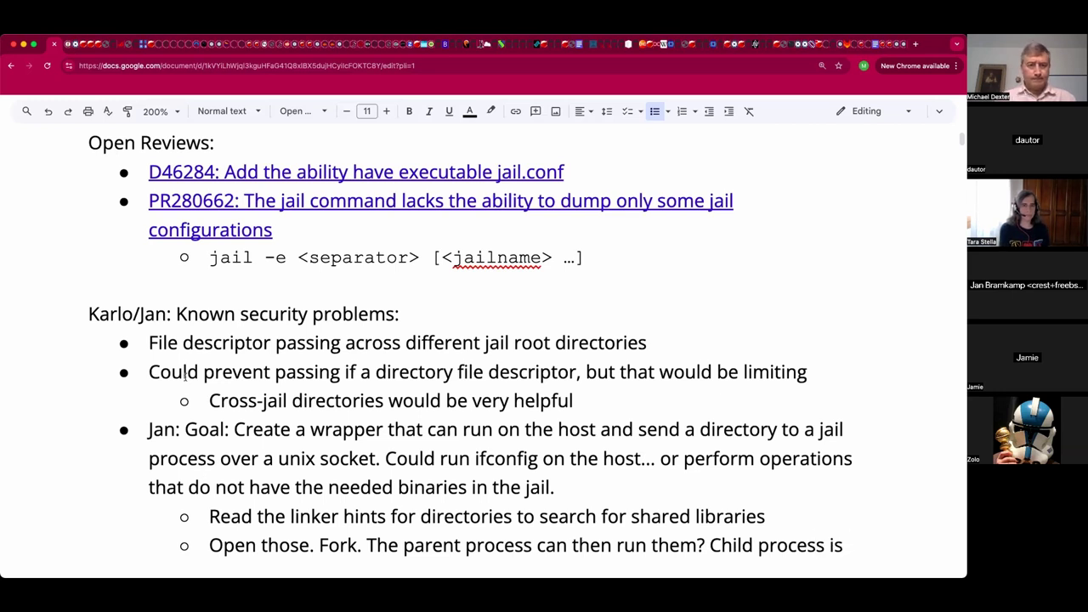
{"action": "type", "text": "on the host?"}
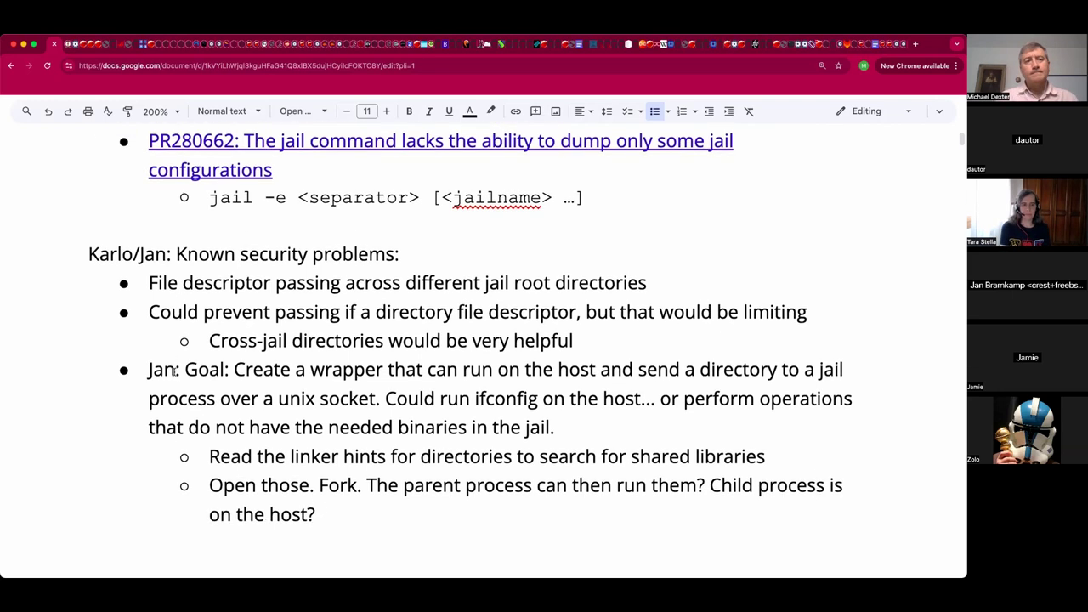
{"action": "scroll", "coordinate": [175, 370], "scroll_direction": "down", "scroll_amount": 1}
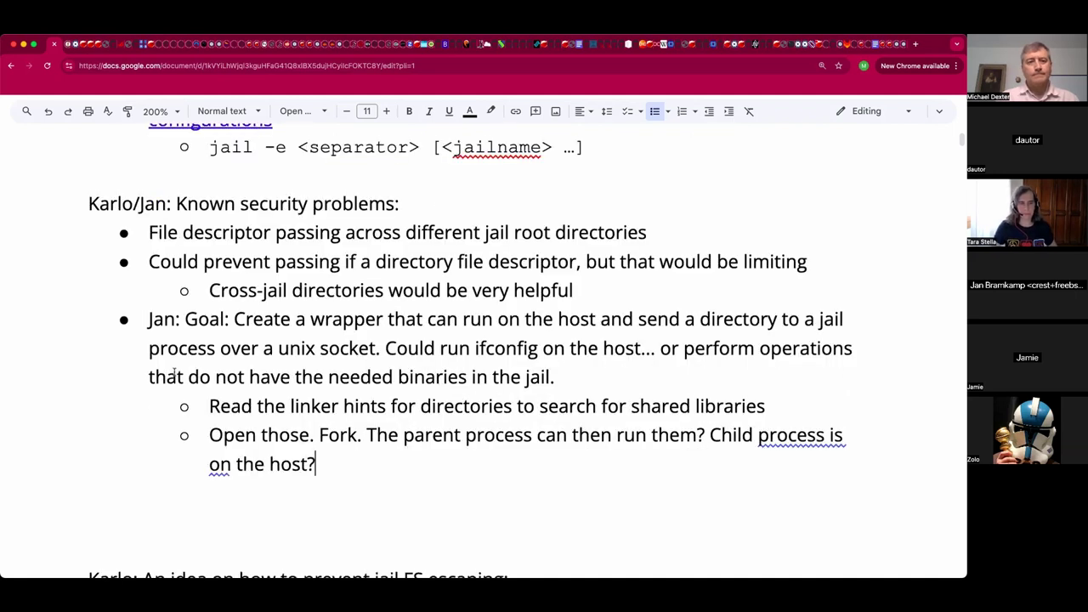
Start a top-level bullet after 'on the host?' reading 'Risk: Can exit the library directories of the host or a second jail?'.
{"action": "scroll", "coordinate": [174, 374], "scroll_direction": "down", "scroll_amount": 1}
{"action": "scroll", "coordinate": [177, 372], "scroll_direction": "down", "scroll_amount": 1}
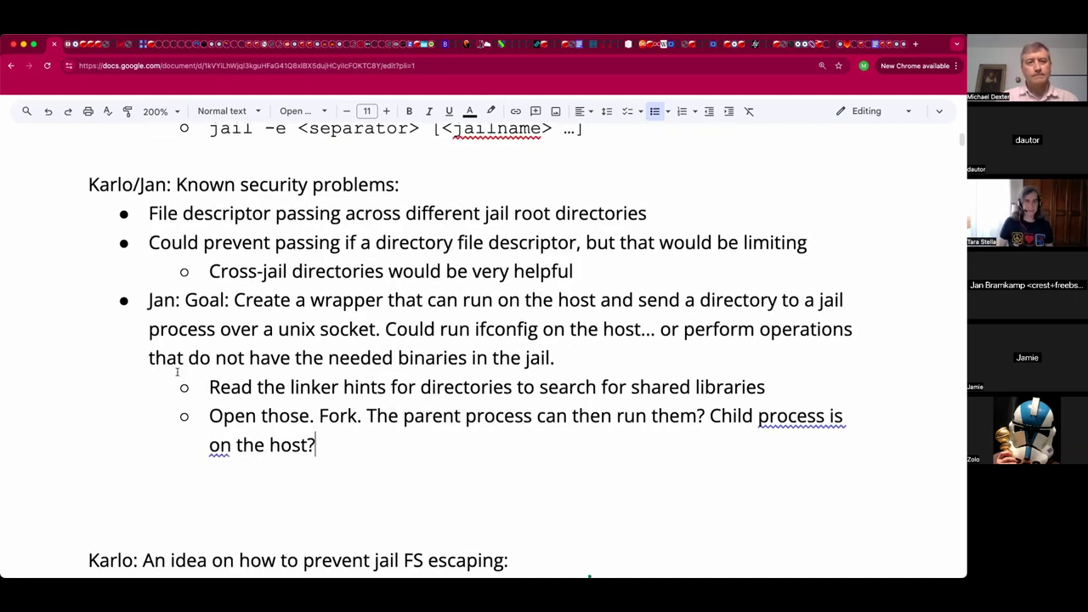
{"action": "scroll", "coordinate": [177, 372], "scroll_direction": "down", "scroll_amount": 1}
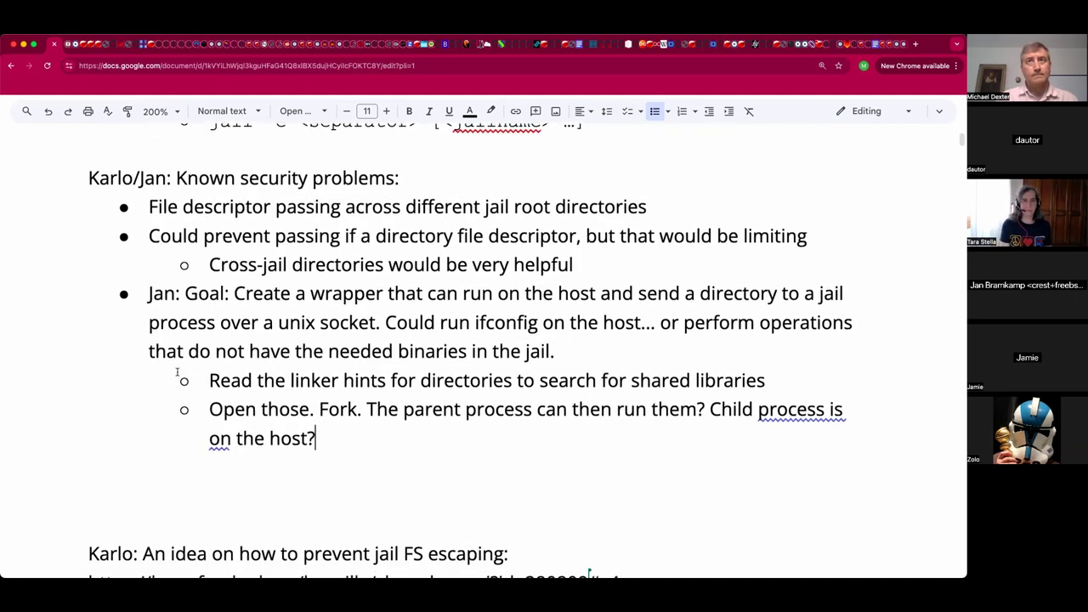
{"action": "left_click", "coordinate": [189, 471]}
{"action": "key", "text": "Return"}
{"action": "key", "text": "Return"}
{"action": "key", "text": "Return"}
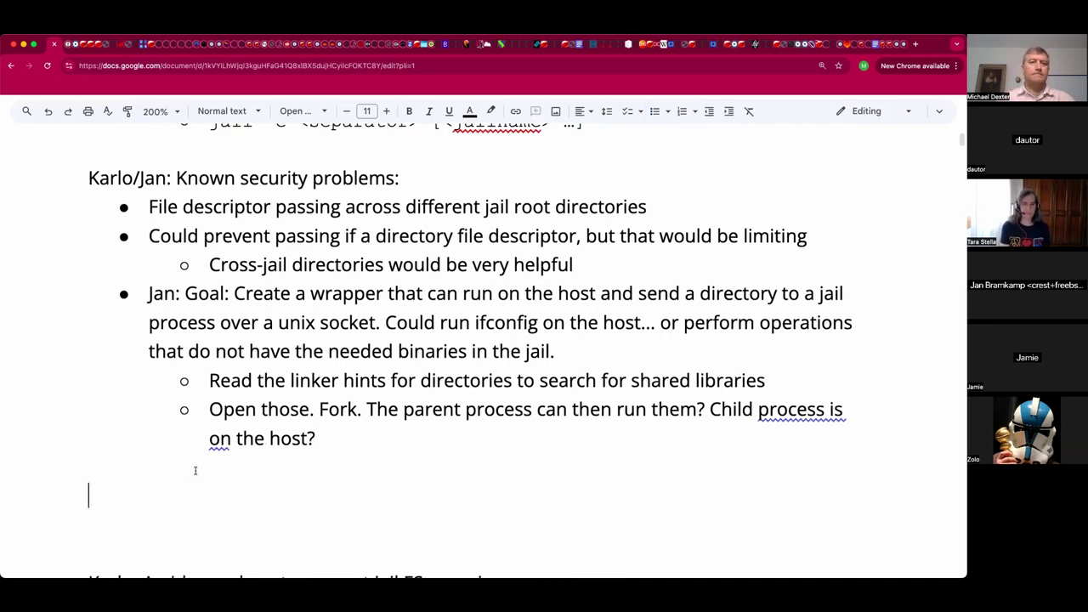
{"action": "scroll", "coordinate": [302, 451], "scroll_direction": "down", "scroll_amount": 2}
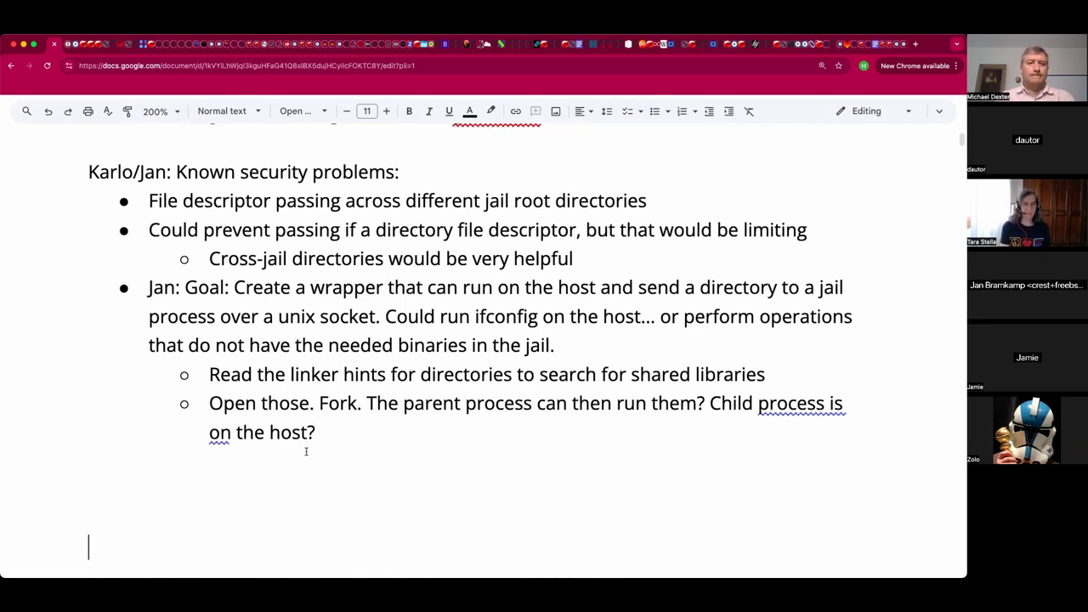
{"action": "left_click", "coordinate": [350, 419]}
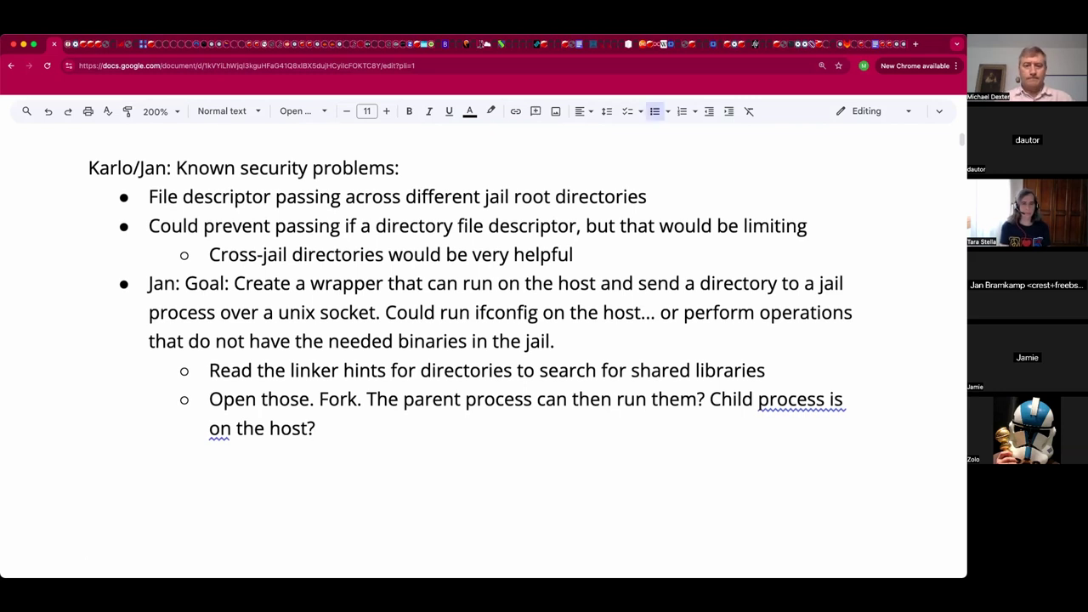
{"action": "key", "text": "Return"}
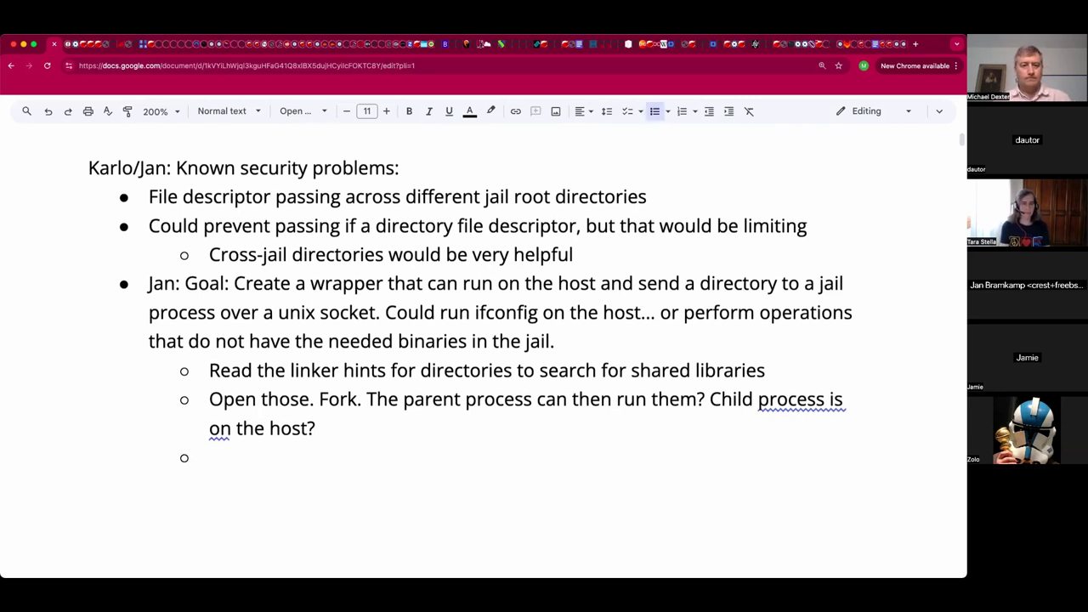
{"action": "key", "text": "shift+Tab"}
{"action": "type", "text": "Risk: Can"}
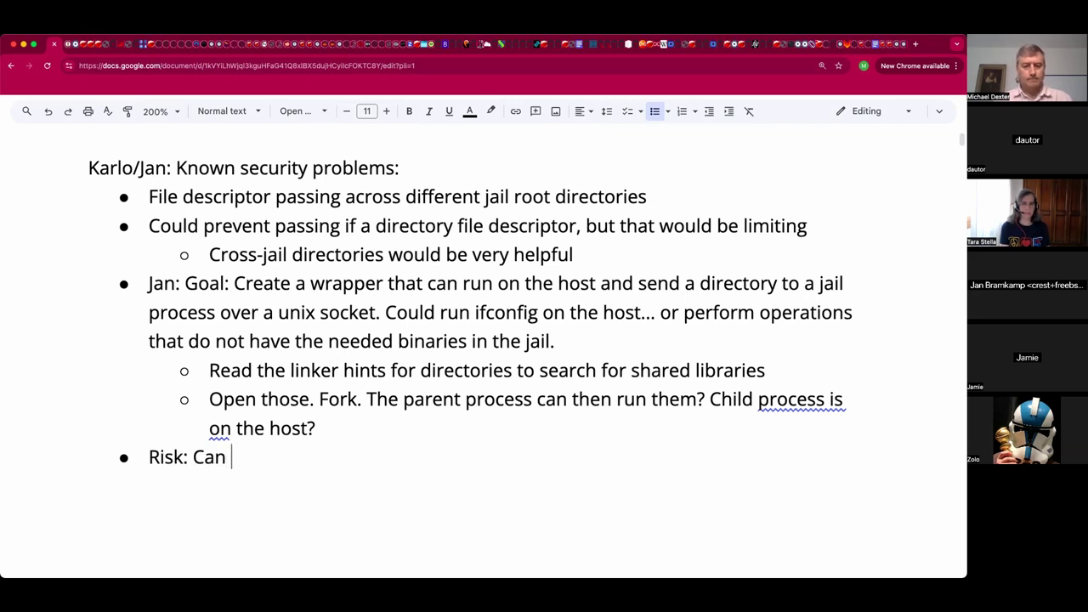
{"action": "type", "text": " exit "}
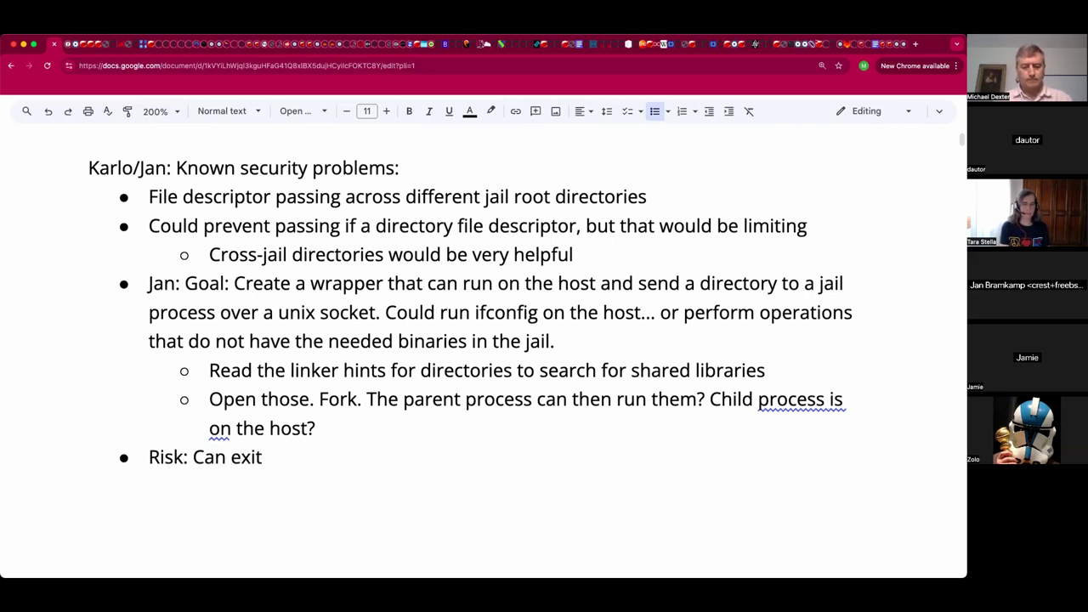
{"action": "type", "text": "the lib"}
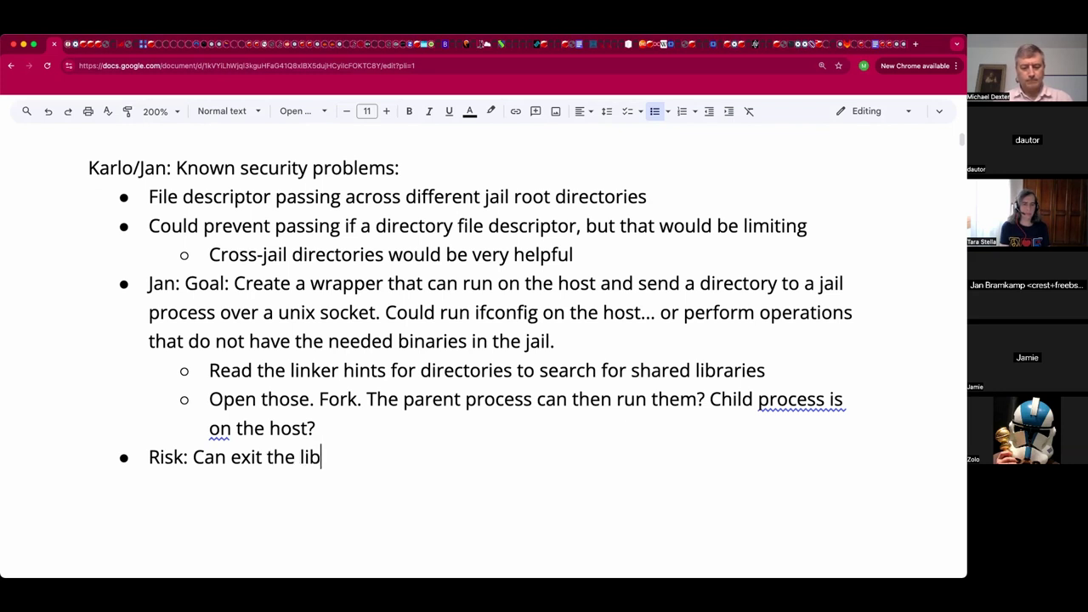
{"action": "type", "text": "rary directori"}
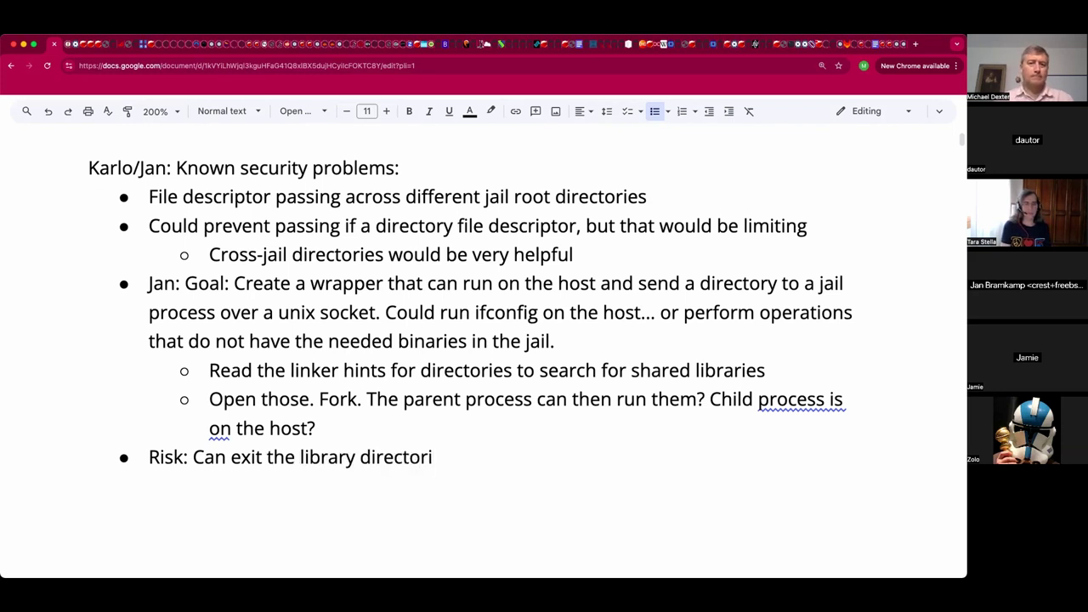
{"action": "type", "text": "es of the ho"}
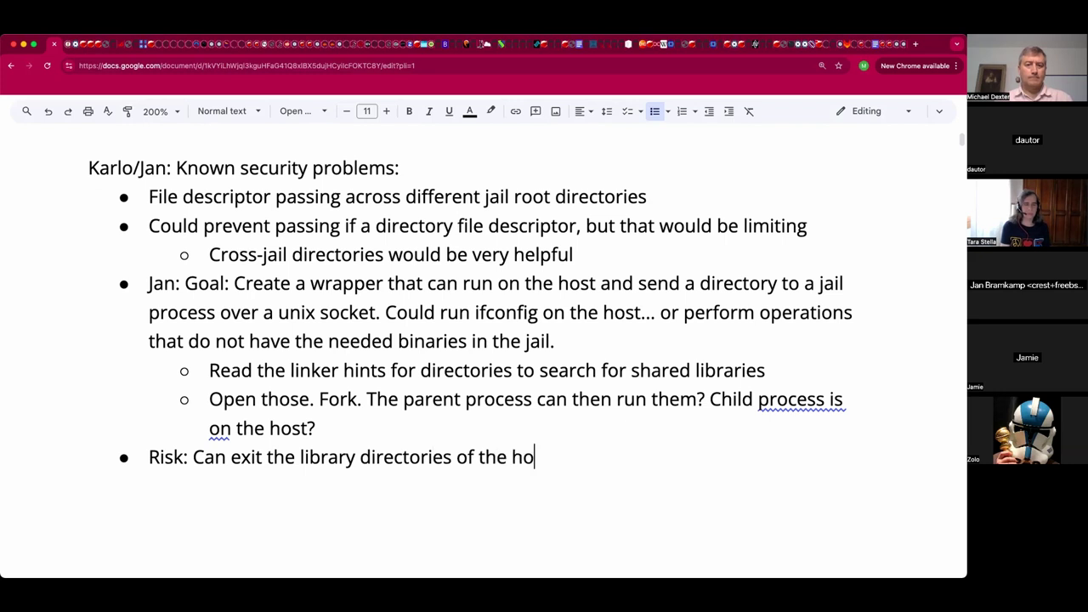
{"action": "type", "text": "st"}
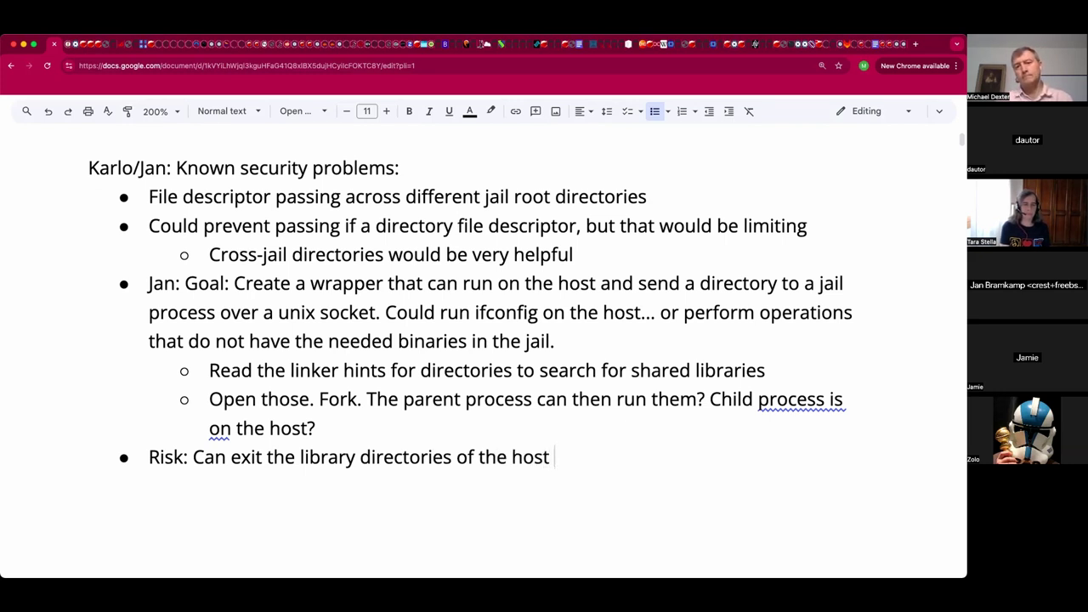
{"action": "type", "text": " or a sec"}
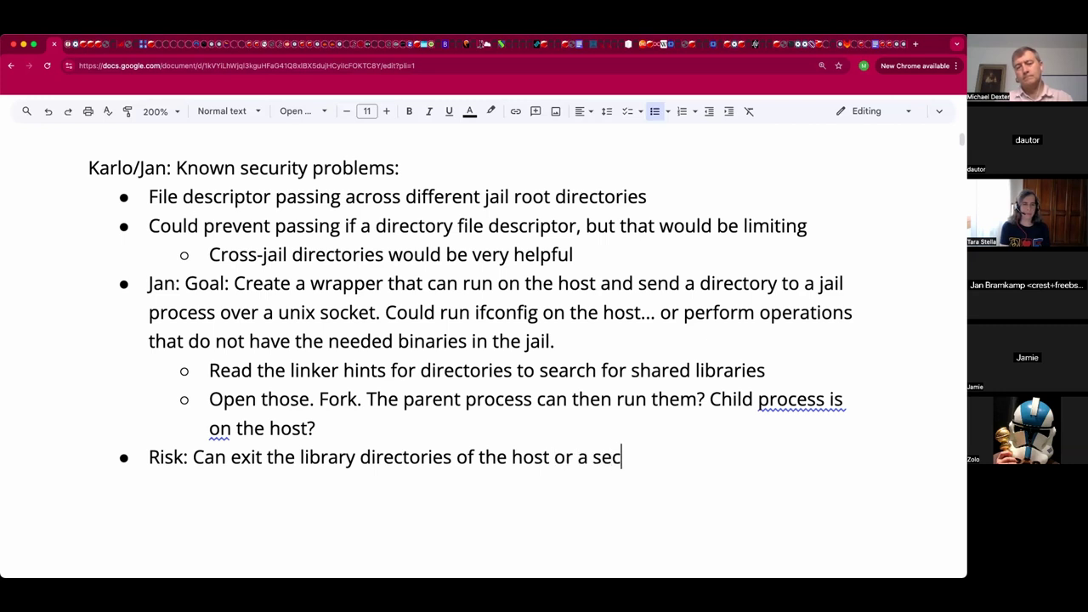
{"action": "type", "text": "ond ja"}
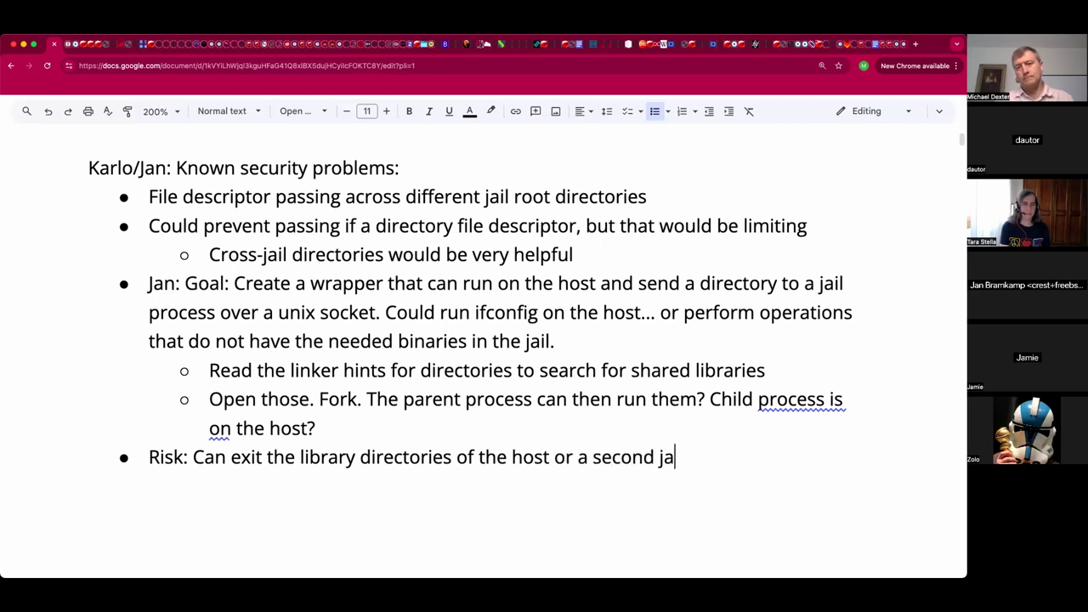
{"action": "type", "text": "il?"}
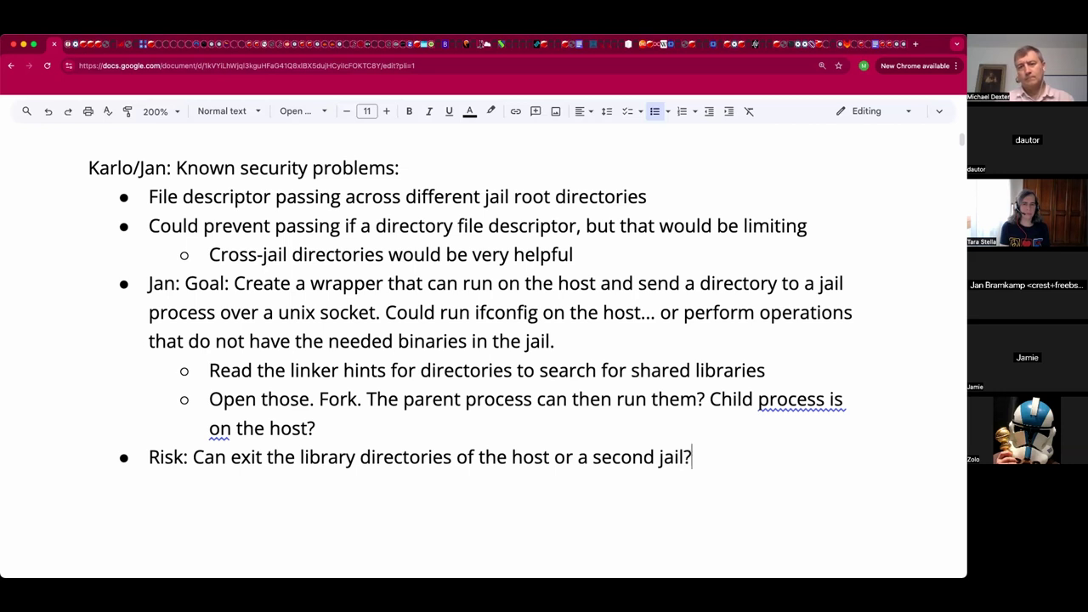
Delete the trailing question mark after 'second jail'.
{"action": "key", "text": "BackSpace"}
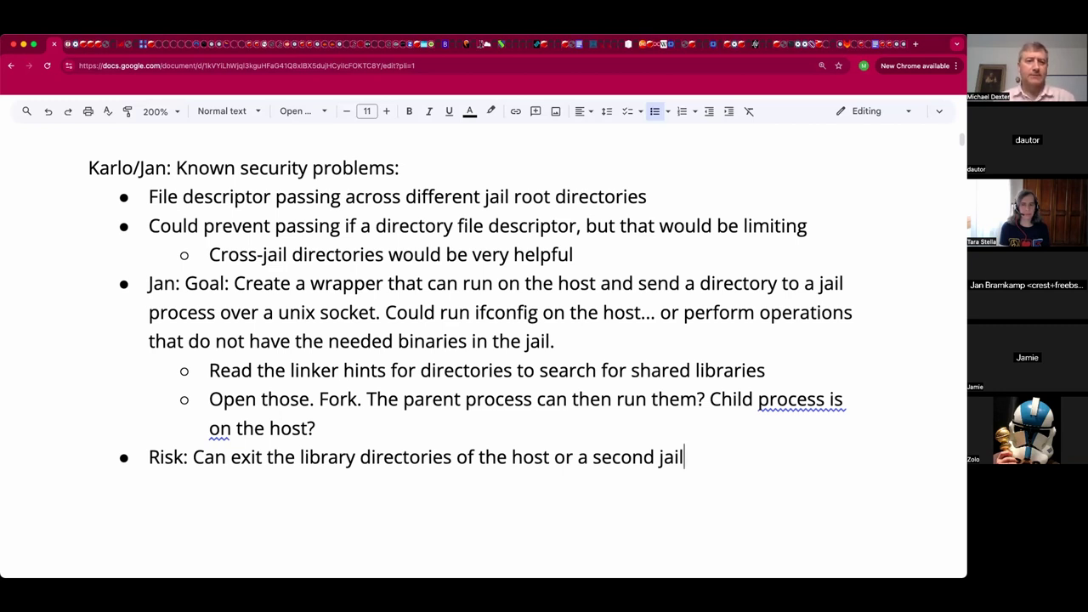
Add a speaker-attributed bullet 'You can make two subdirectories between jails and can jail break', correcting 'subdriectories'.
{"action": "key", "text": "Return"}
{"action": "type", "text": "Jami"}
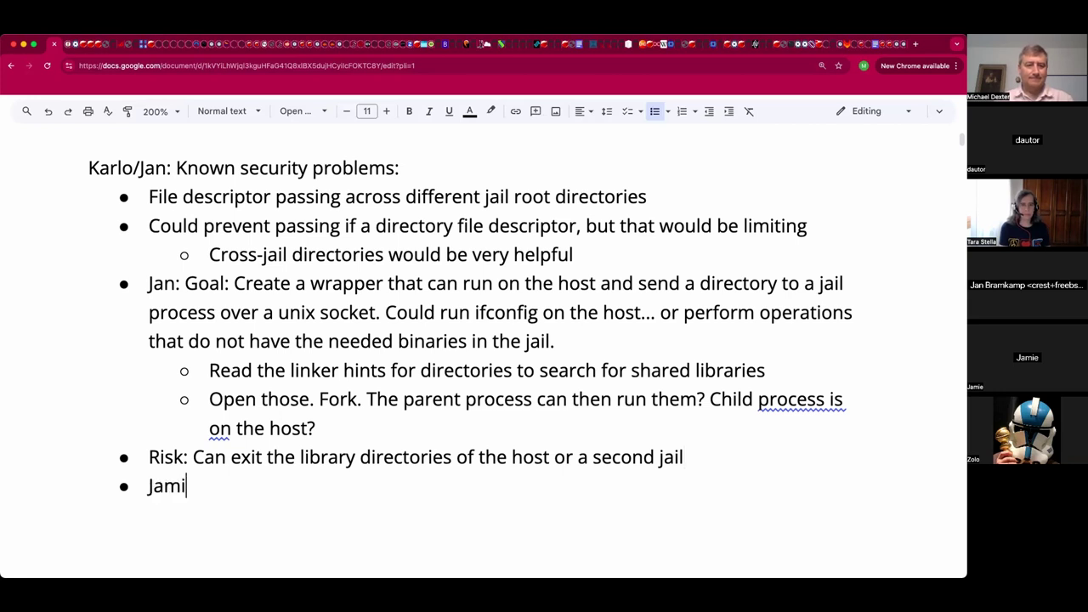
{"action": "type", "text": "e: Yo"}
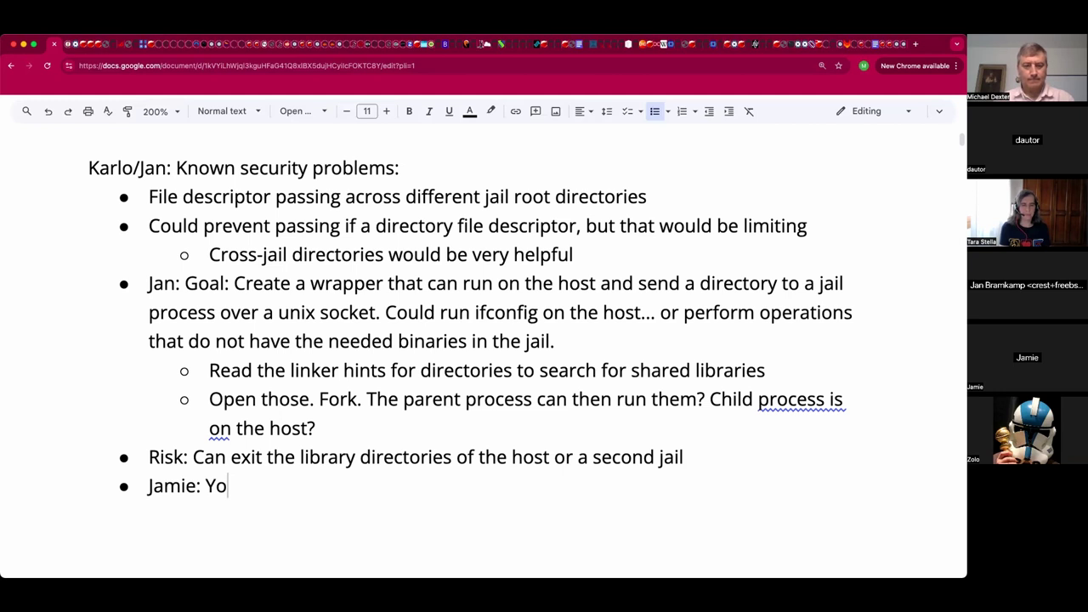
{"action": "type", "text": "u can make two su"}
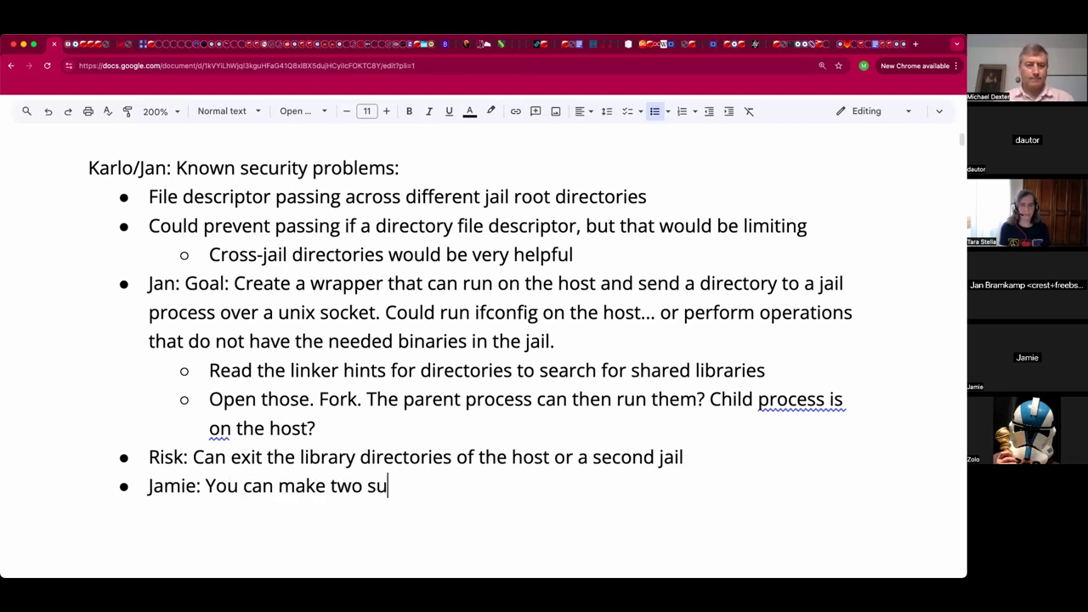
{"action": "type", "text": "b"}
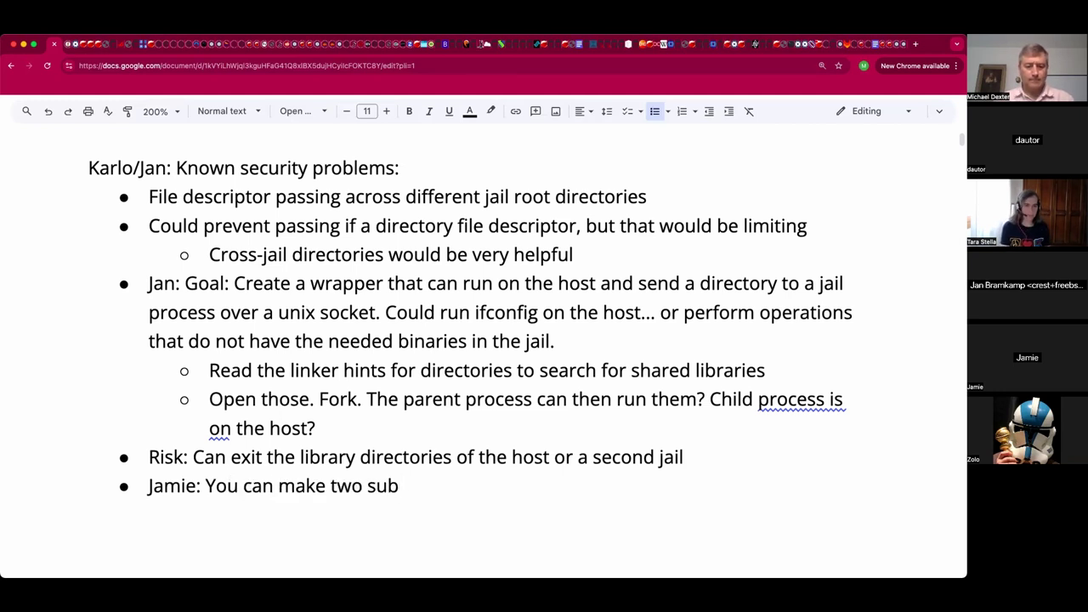
{"action": "type", "text": "d"}
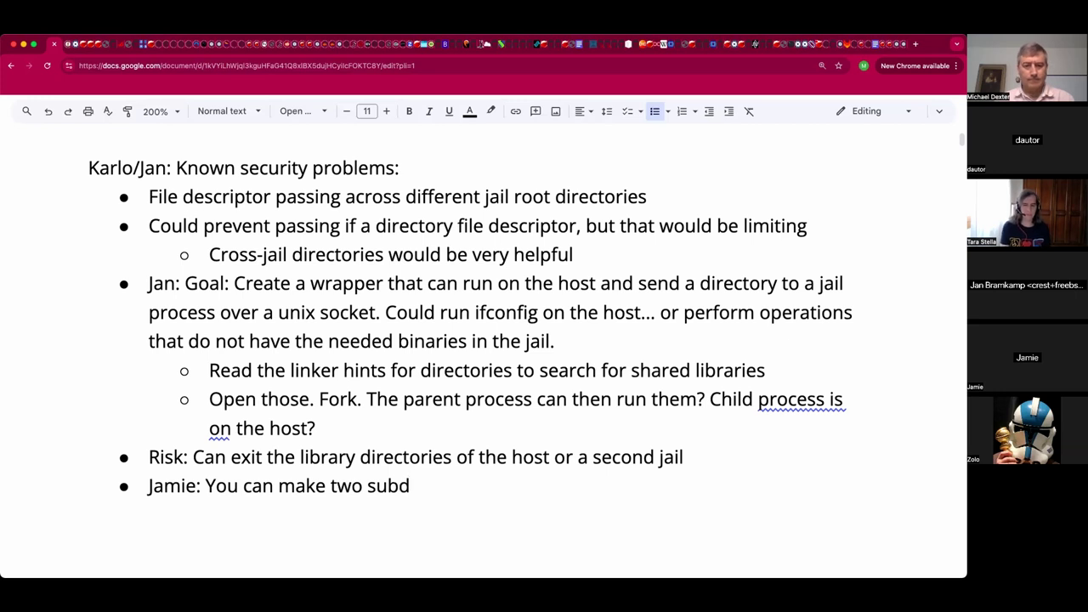
{"action": "type", "text": "riect"}
{"action": "key", "text": "BackSpace"}
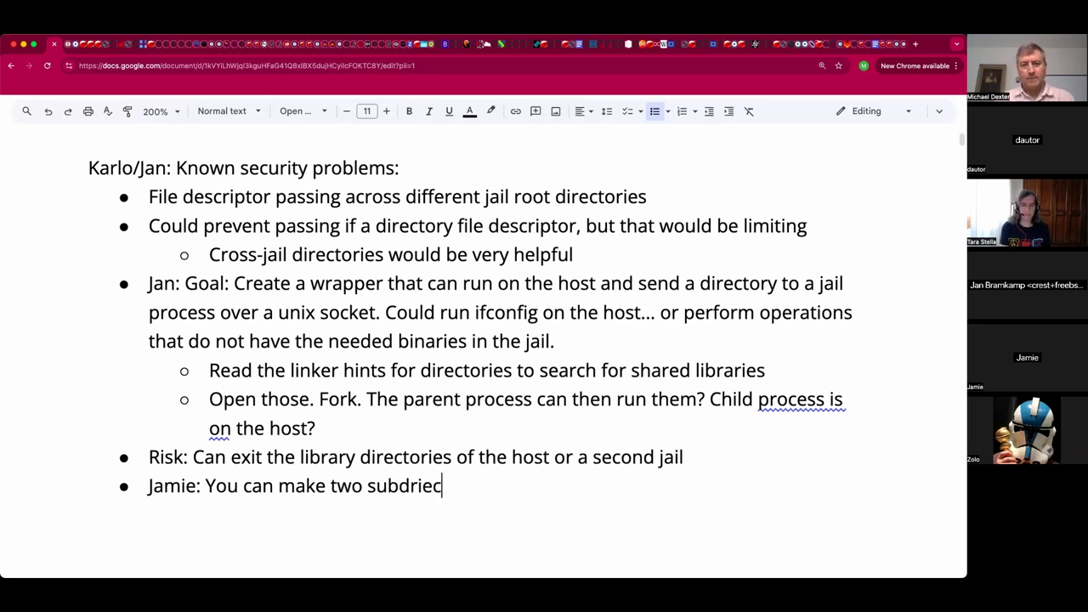
{"action": "type", "text": "tories "}
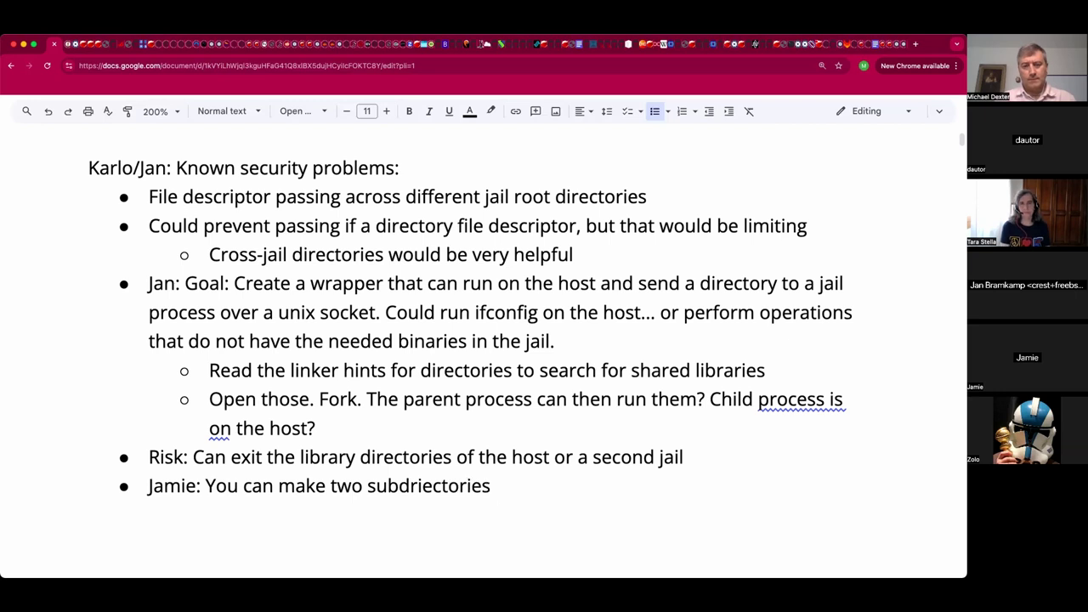
{"action": "type", "text": "betwe"}
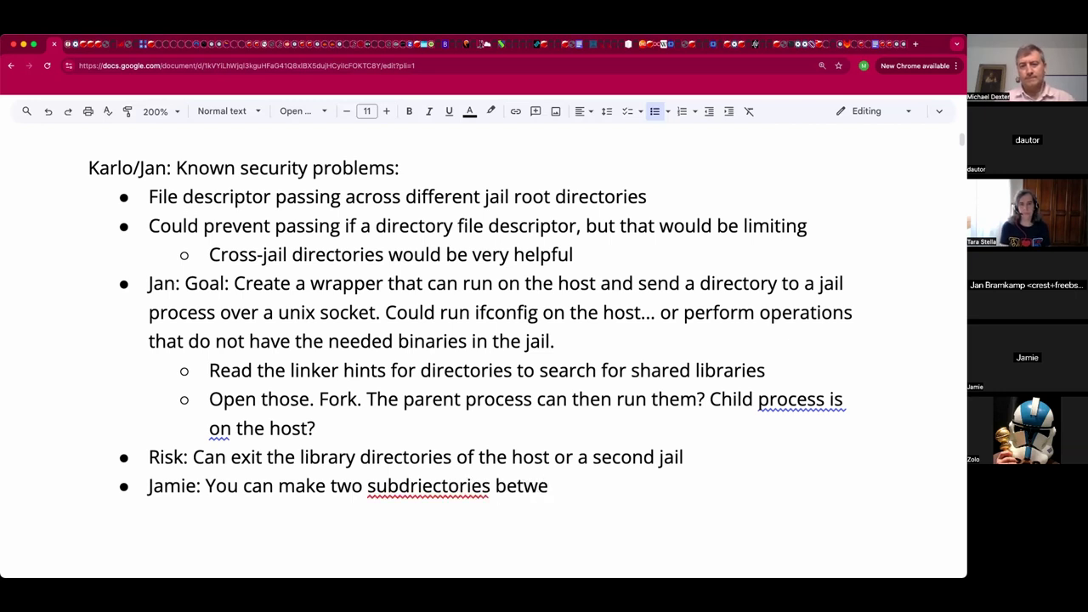
{"action": "type", "text": "en jails"}
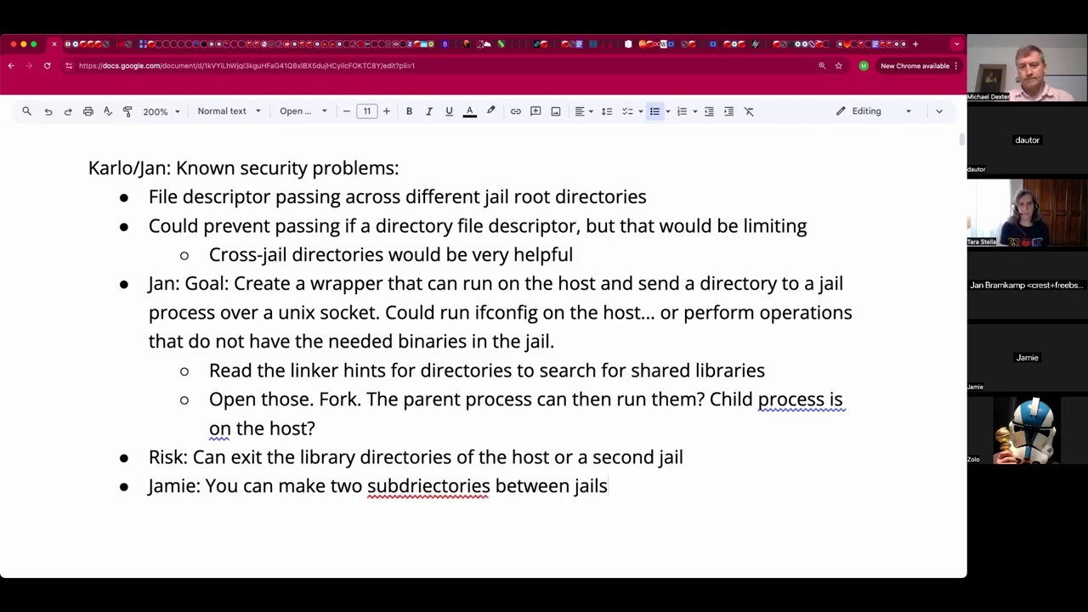
{"action": "type", "text": " and c"}
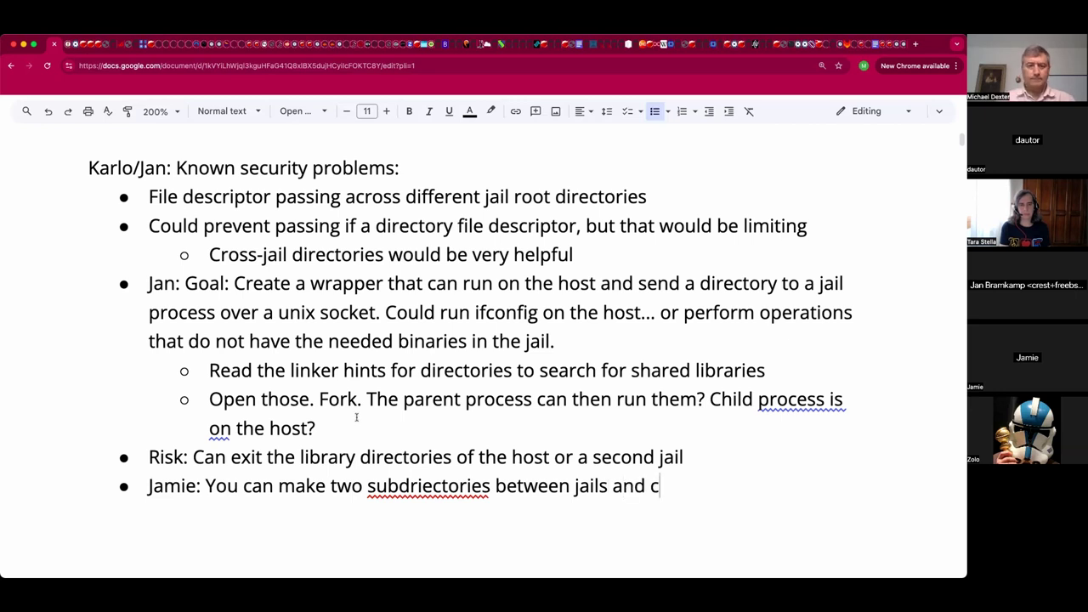
{"action": "type", "text": "an jail break"}
{"action": "left_click", "coordinate": [395, 485]}
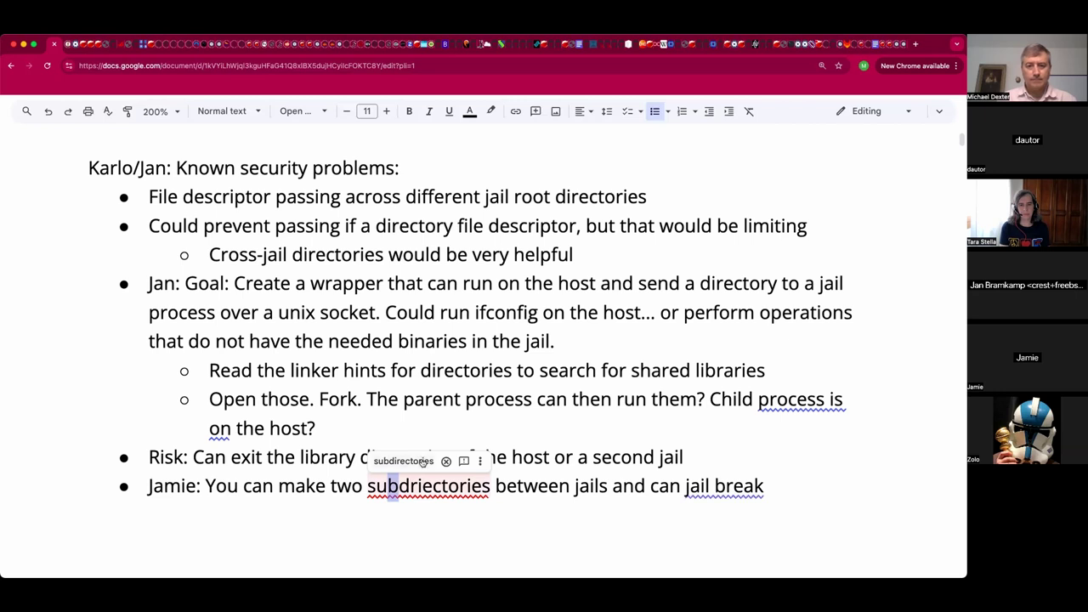
{"action": "left_click", "coordinate": [423, 461]}
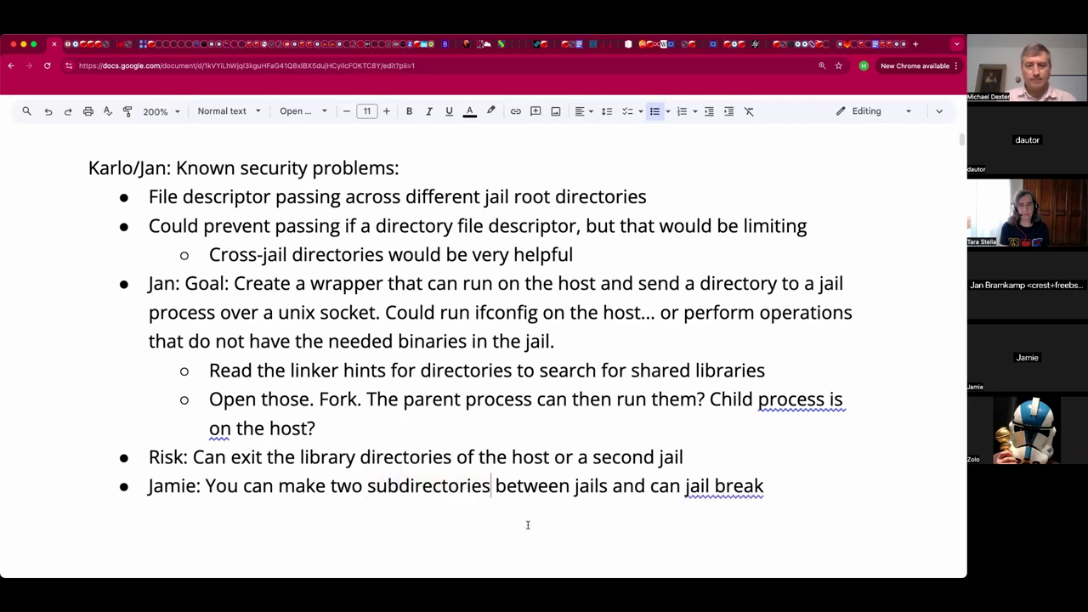
Turn the empty line below the list into a bullet reading 'Known bug reports? Yes, two.'.
{"action": "left_click", "coordinate": [527, 525]}
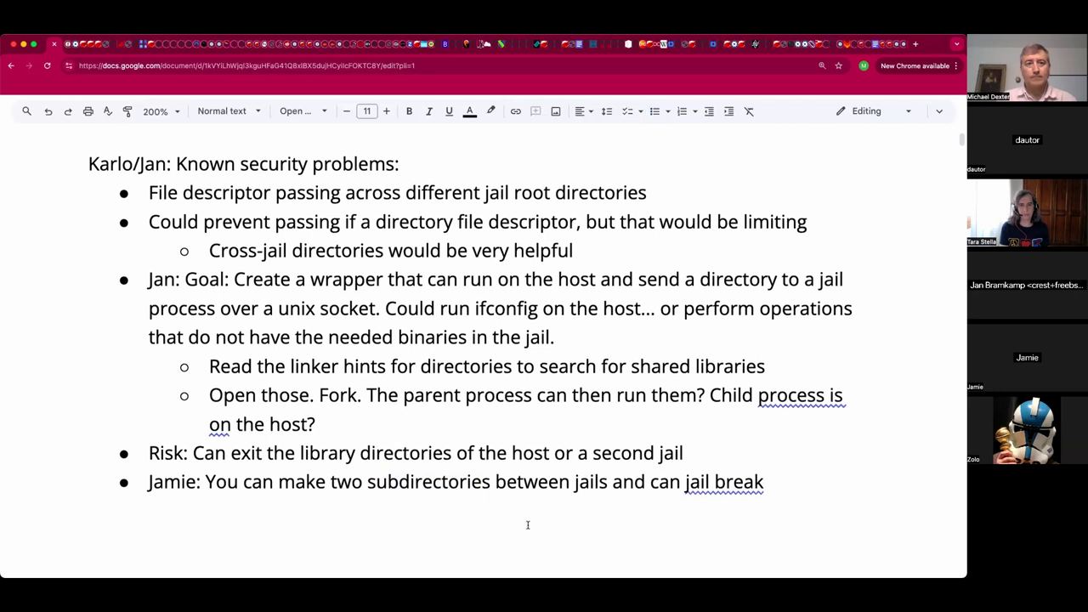
{"action": "scroll", "coordinate": [523, 484], "scroll_direction": "down", "scroll_amount": 1}
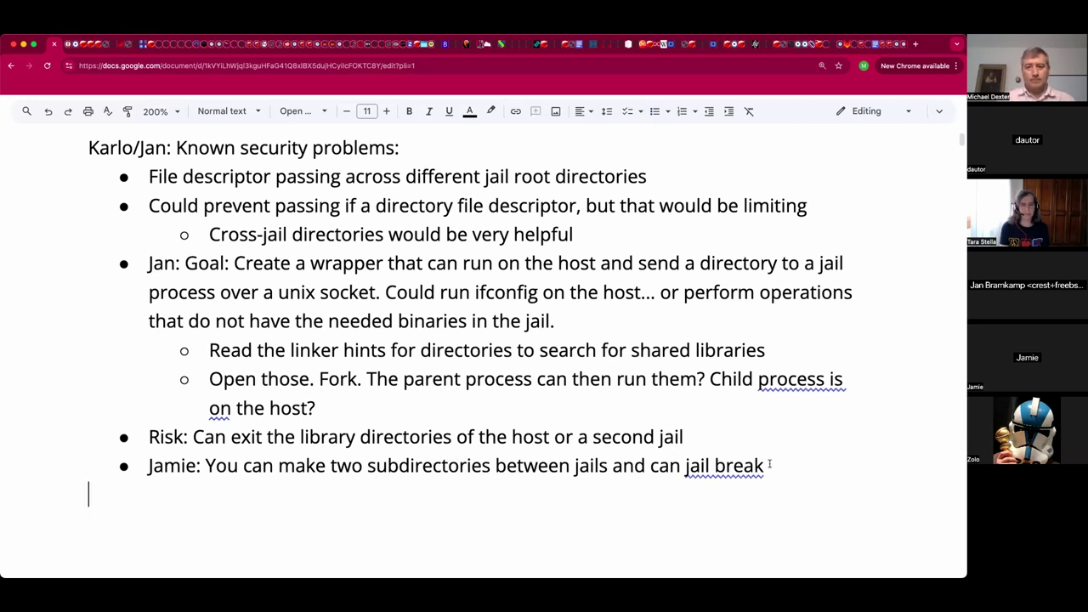
{"action": "key", "text": "super+shift+8"}
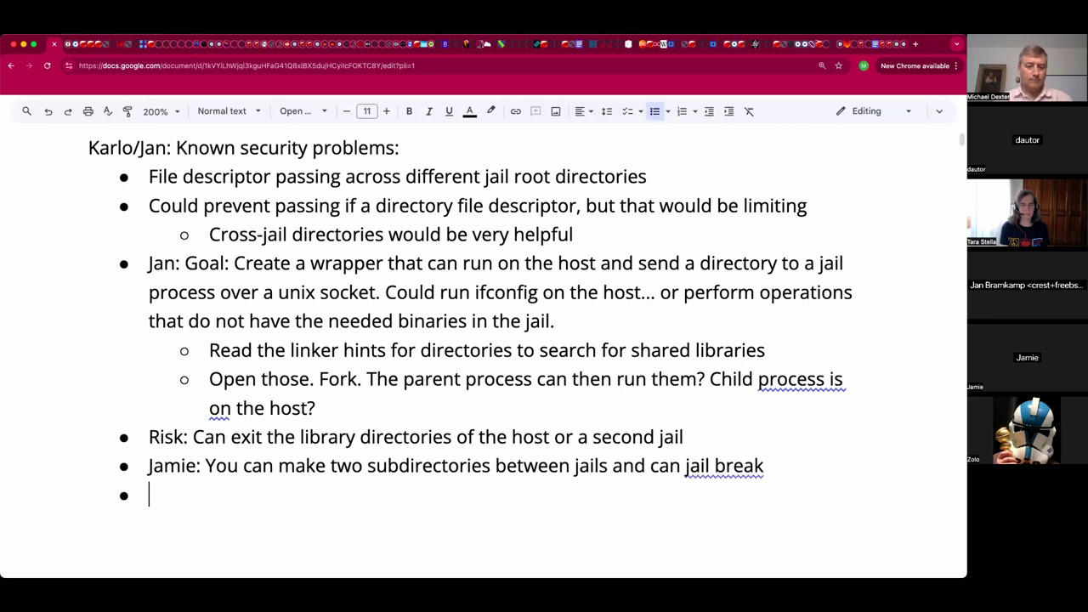
{"action": "type", "text": "K"}
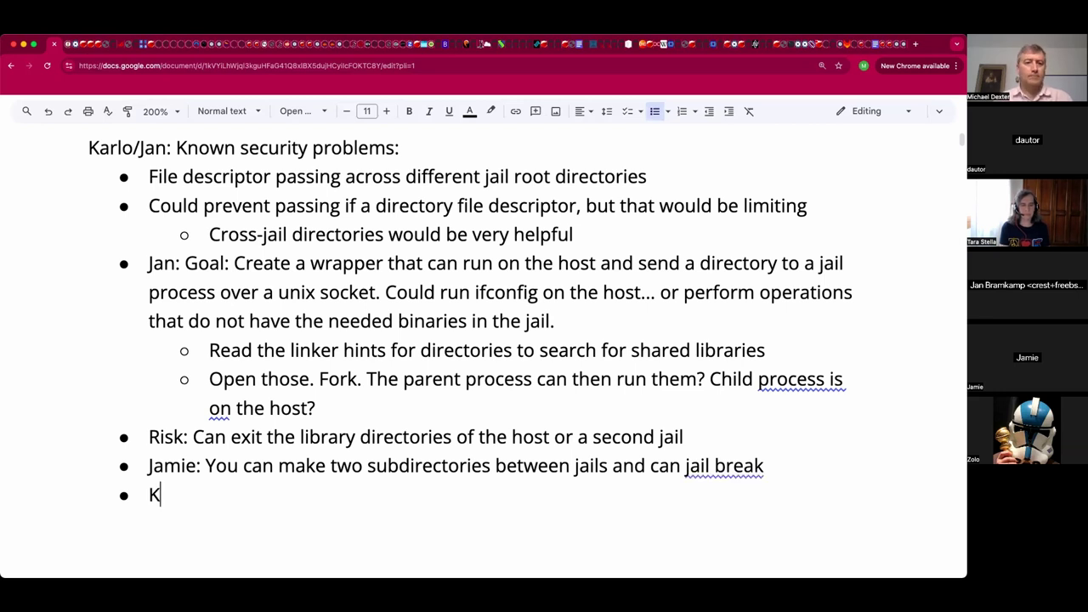
{"action": "type", "text": "nown"}
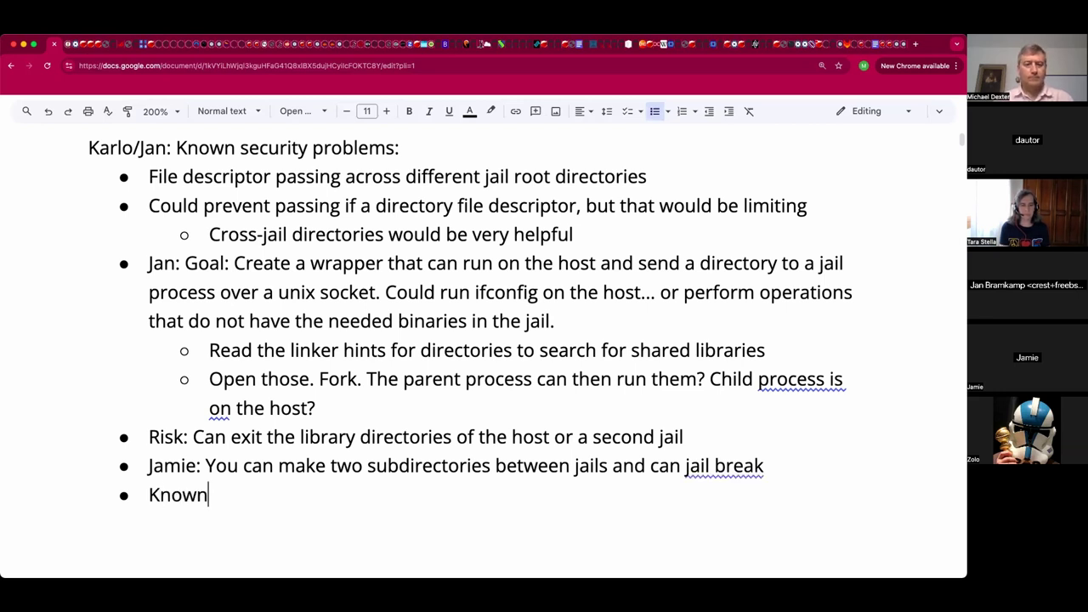
{"action": "type", "text": " bug reports?"}
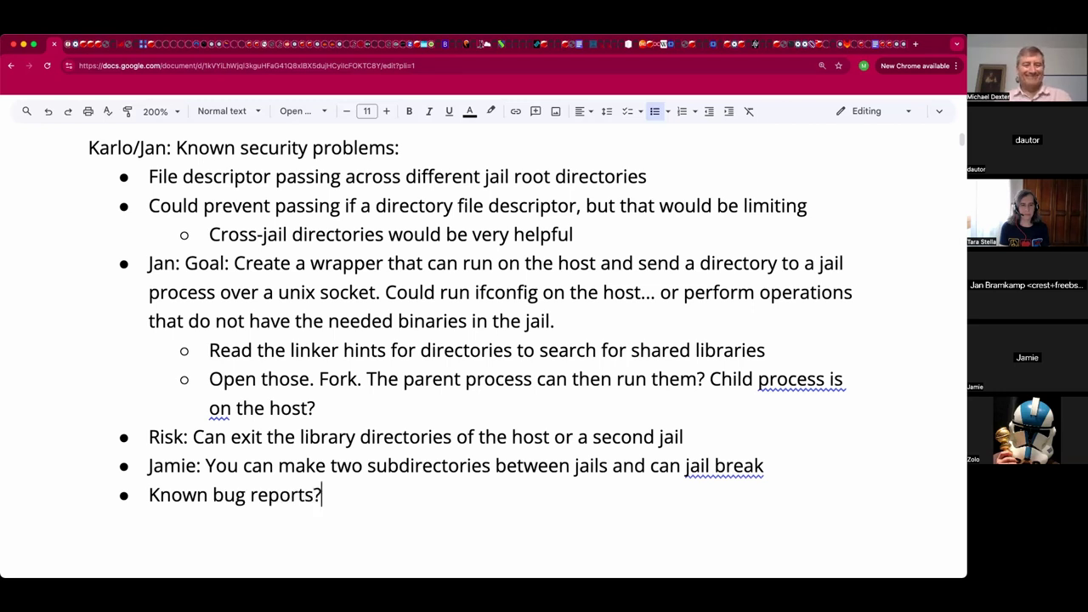
{"action": "type", "text": " Yes, two."}
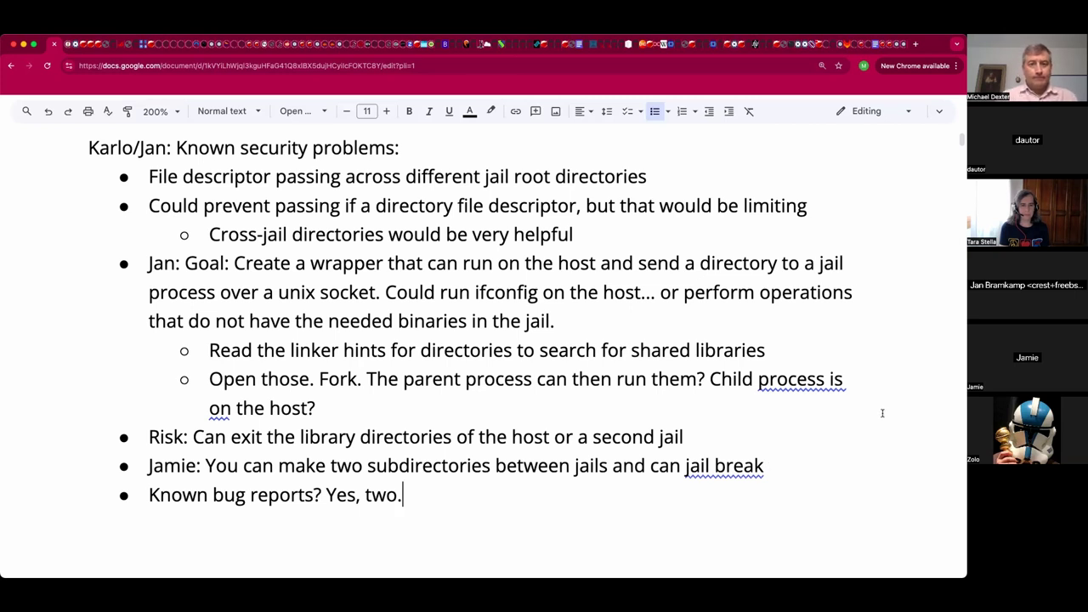
{"action": "scroll", "coordinate": [851, 187], "scroll_direction": "down", "scroll_amount": 1}
{"action": "scroll", "coordinate": [754, 165], "scroll_direction": "down", "scroll_amount": 2}
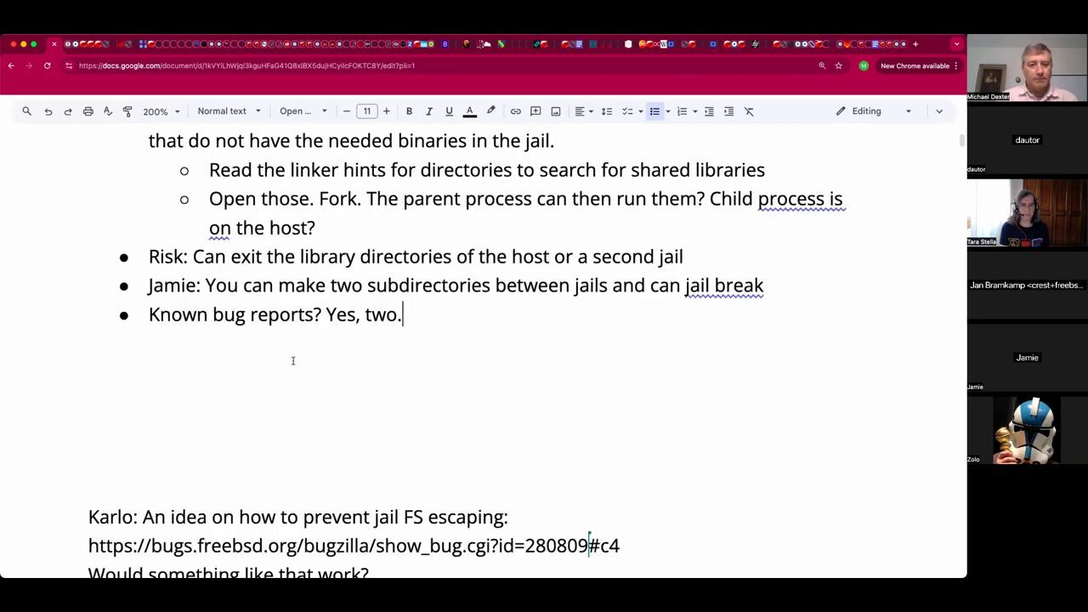
Delete the blank lines above the jail FS escaping idea paragraph.
{"action": "left_click", "coordinate": [279, 485]}
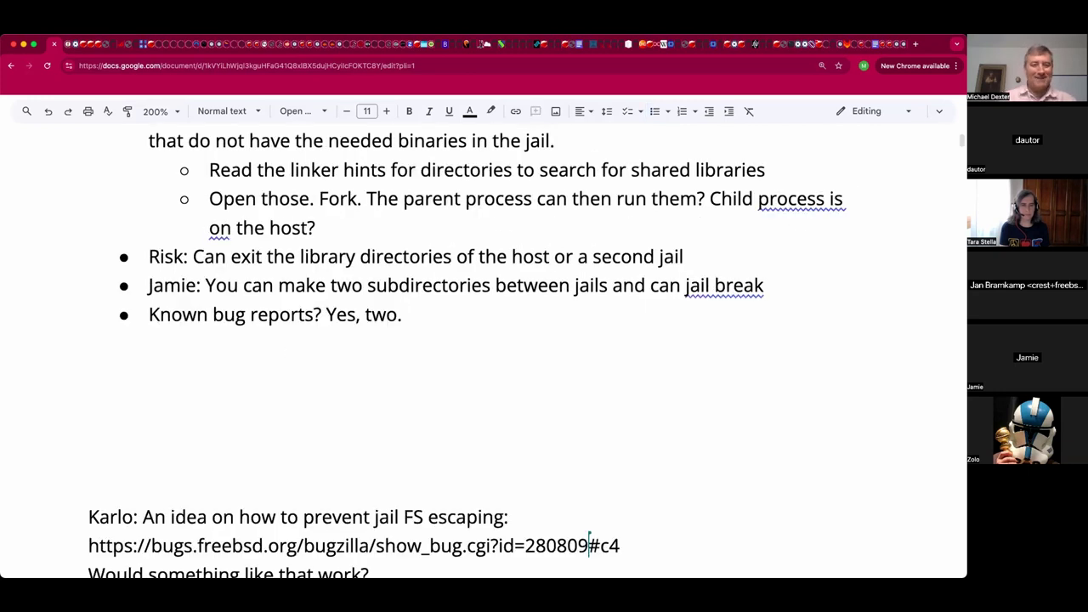
{"action": "key", "text": "BackSpace"}
{"action": "key", "text": "BackSpace"}
{"action": "key", "text": "BackSpace"}
{"action": "key", "text": "BackSpace"}
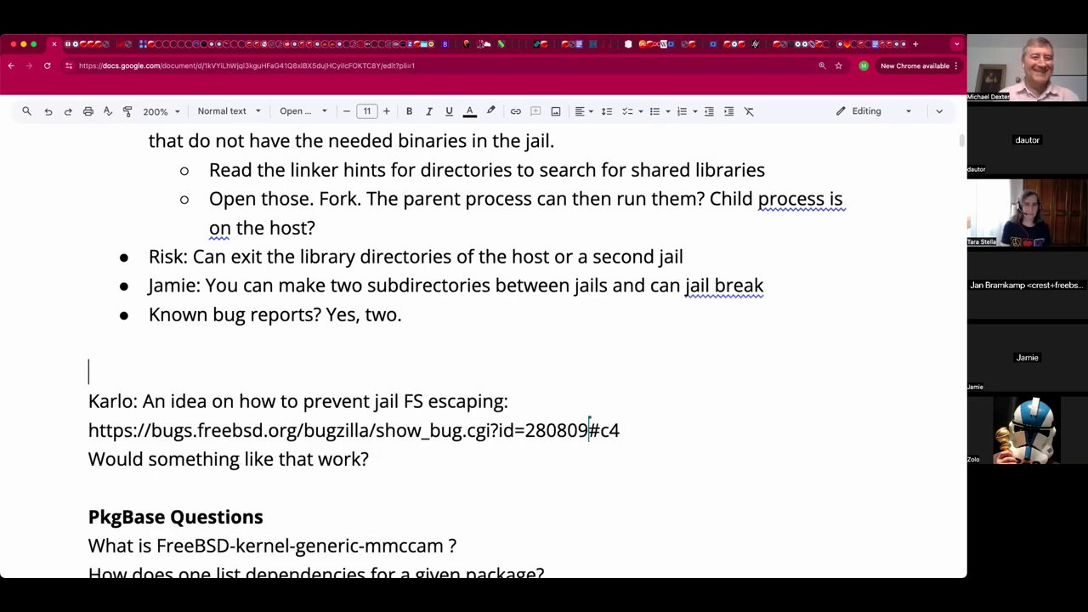
{"action": "key", "text": "BackSpace"}
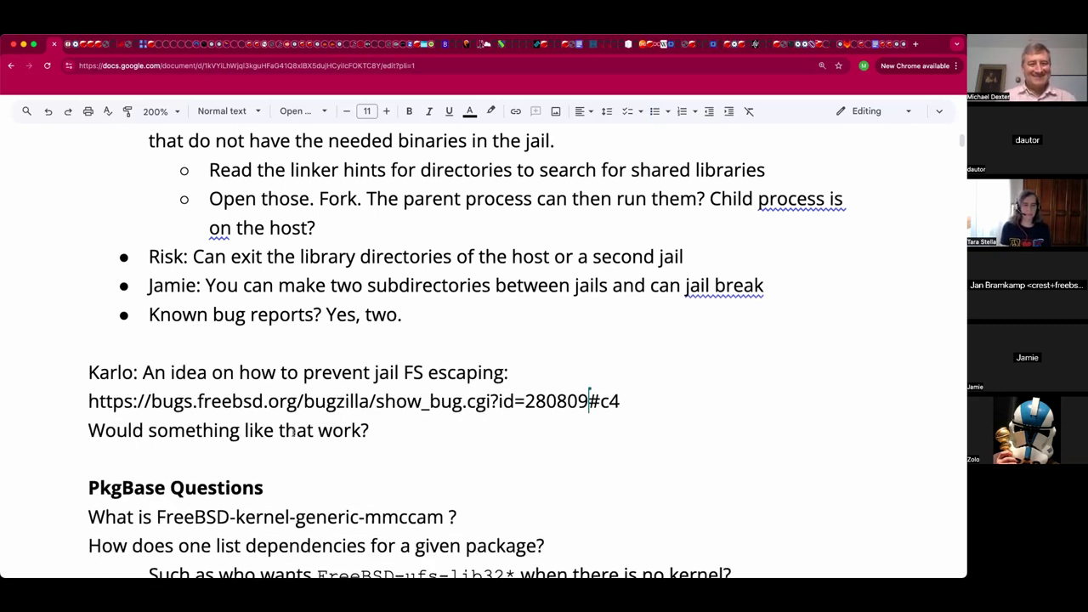
Make the bug report URL a clickable link and open it in a new tab.
{"action": "triple_click", "coordinate": [88, 401]}
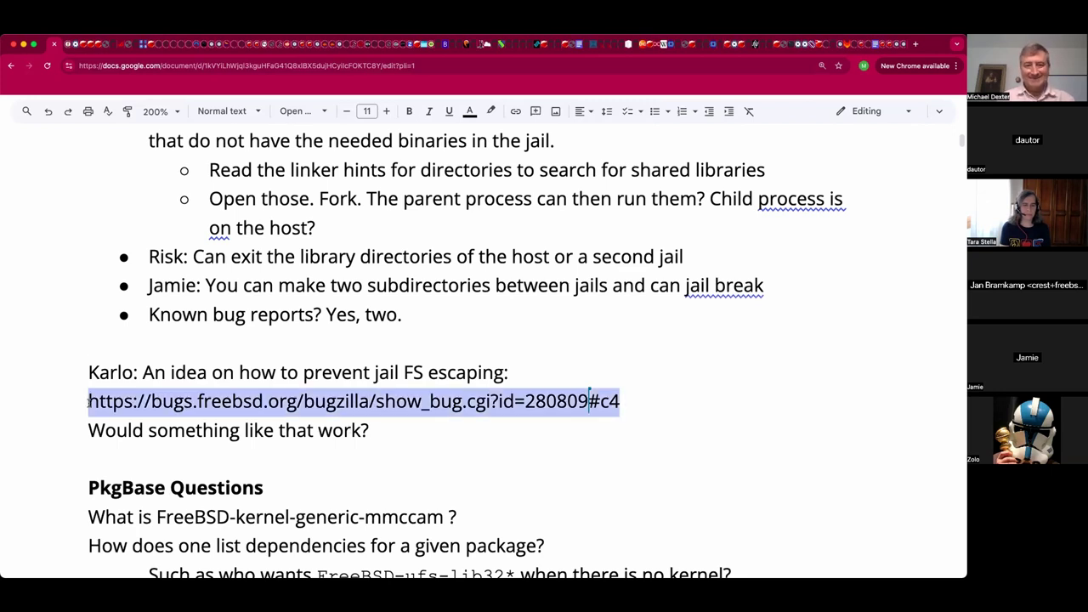
{"action": "type", "text": "https://bugs.freebsd.org/bugzilla/show_bug.cgi?id=280809#c4"}
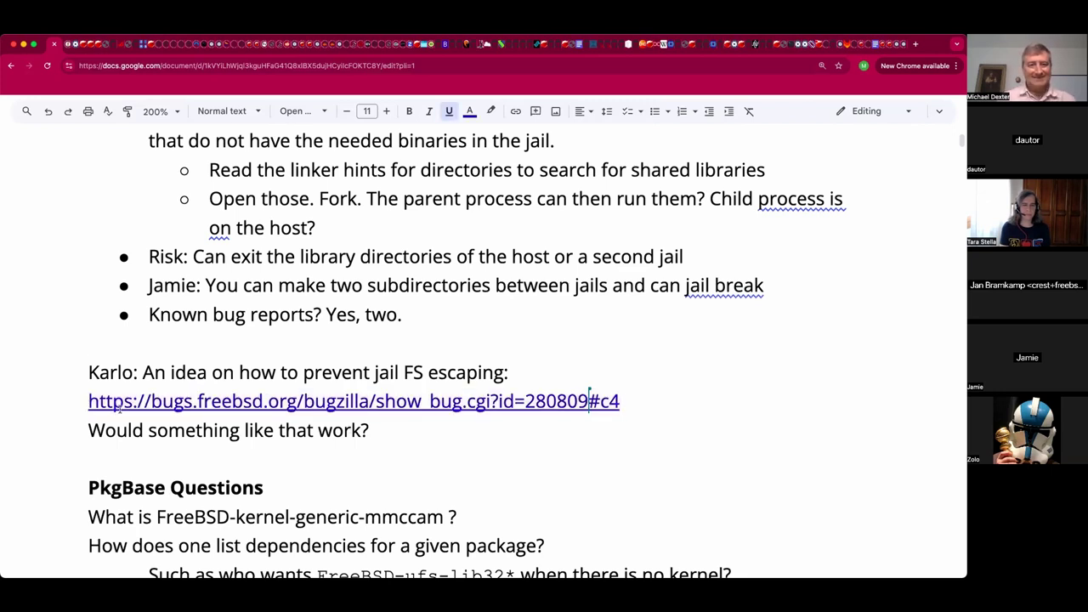
{"action": "left_click", "coordinate": [122, 403]}
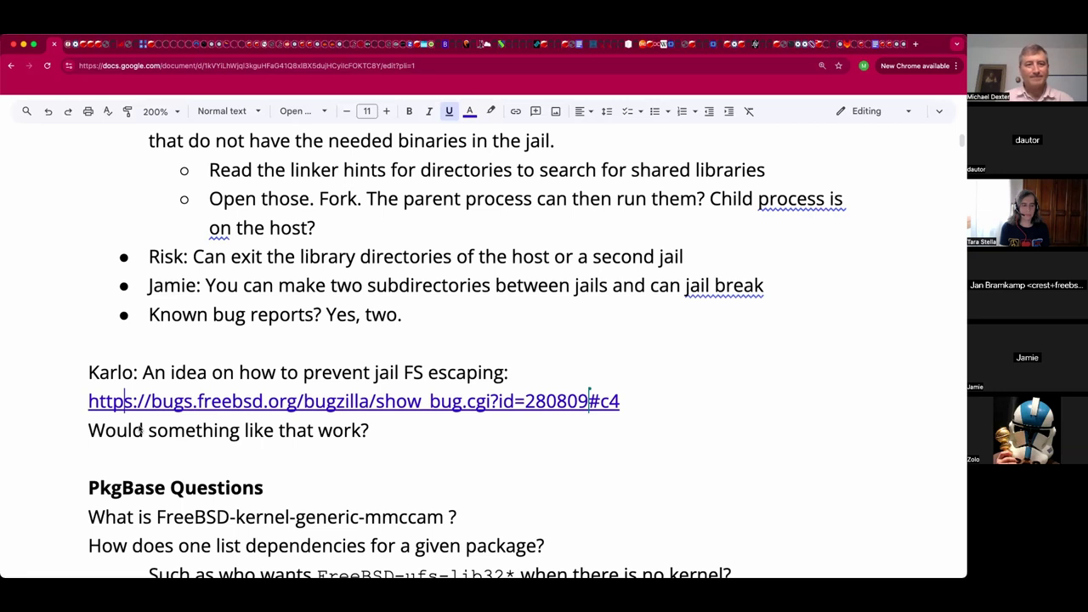
{"action": "key", "text": "alt+Return"}
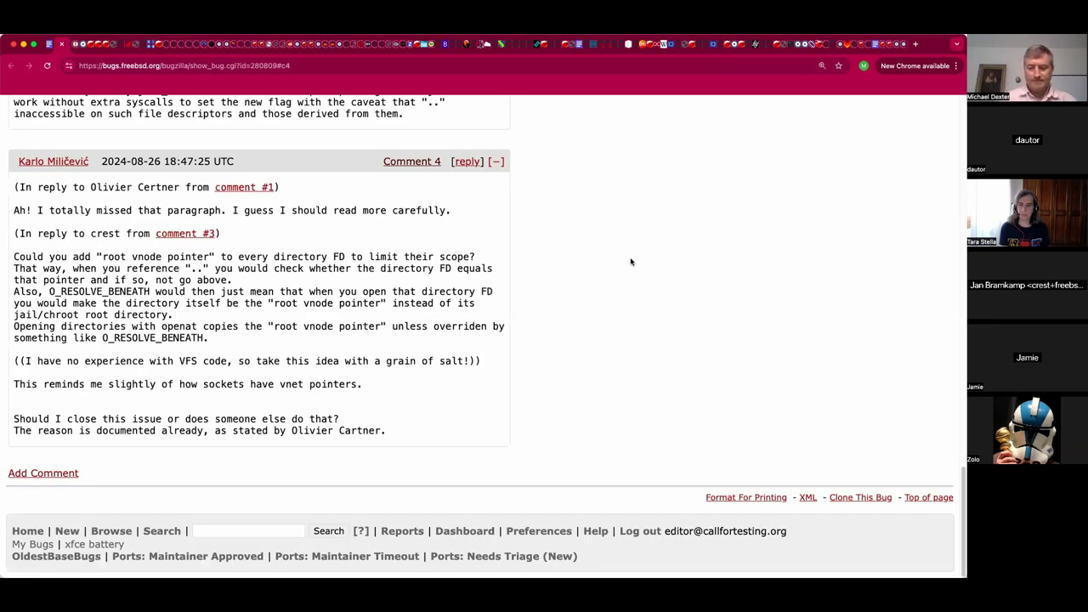
Zoom the bug page to 200% and scroll down to Comment 4's root vnode proposal.
{"action": "key", "text": "super+equal"}
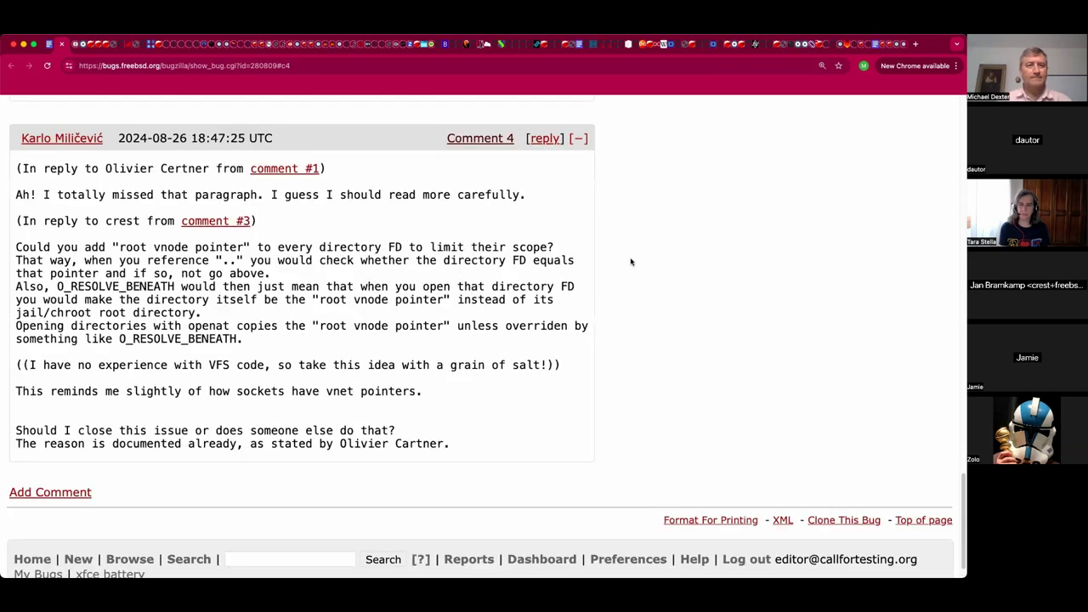
{"action": "key", "text": "super+equal"}
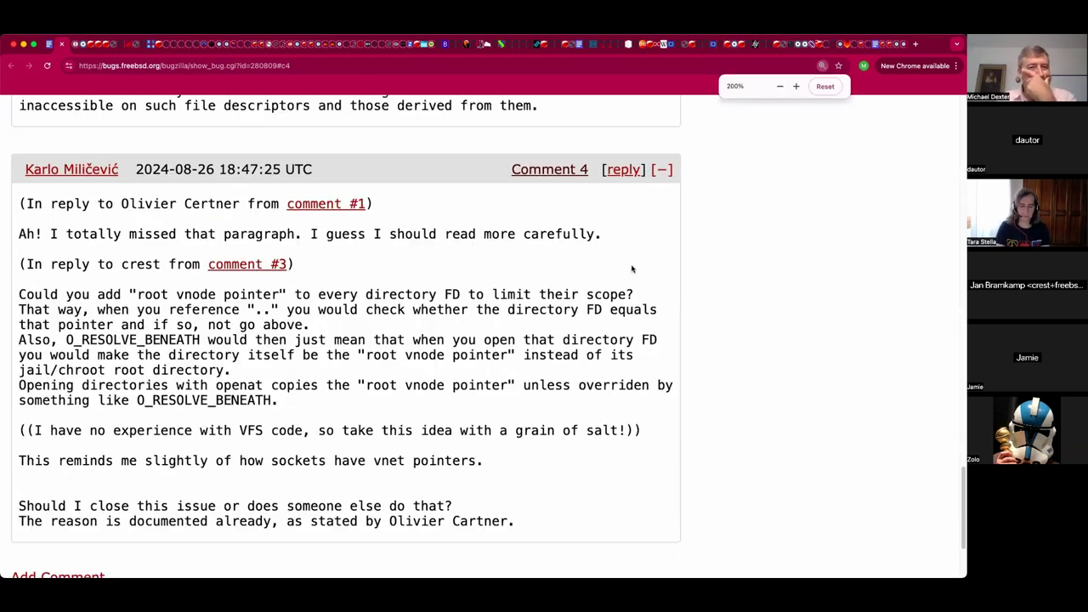
{"action": "scroll", "coordinate": [682, 289], "scroll_direction": "down", "scroll_amount": 1}
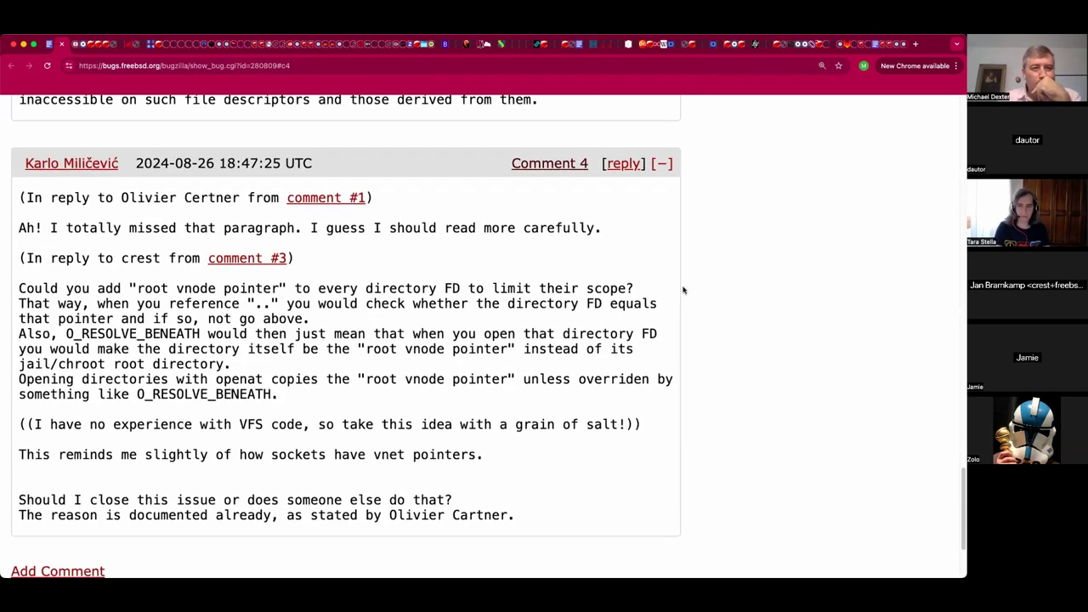
{"action": "scroll", "coordinate": [682, 290], "scroll_direction": "down", "scroll_amount": 1}
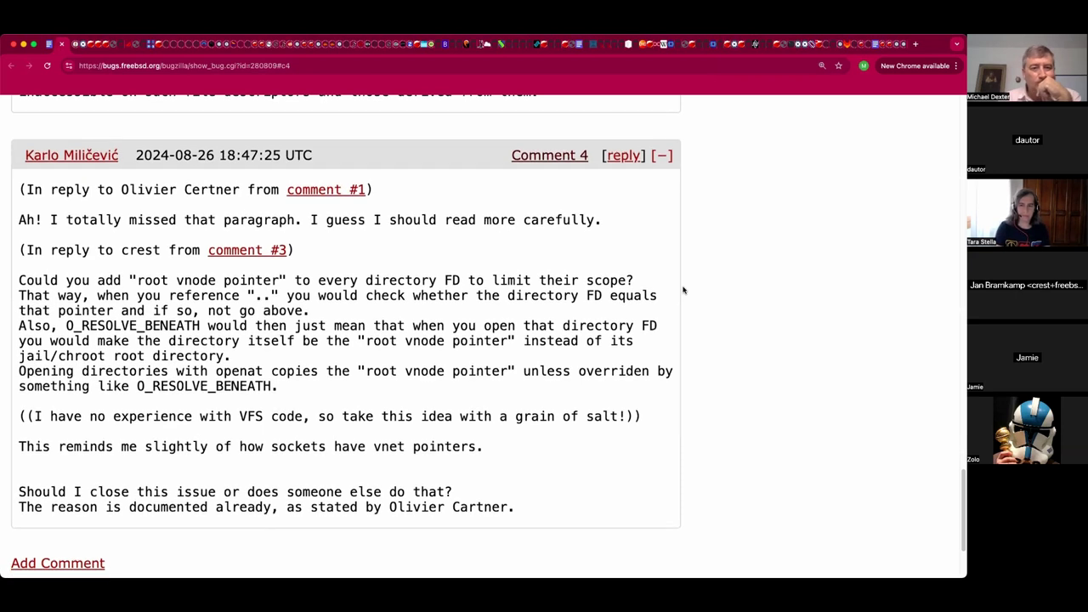
{"action": "scroll", "coordinate": [683, 289], "scroll_direction": "down", "scroll_amount": 1}
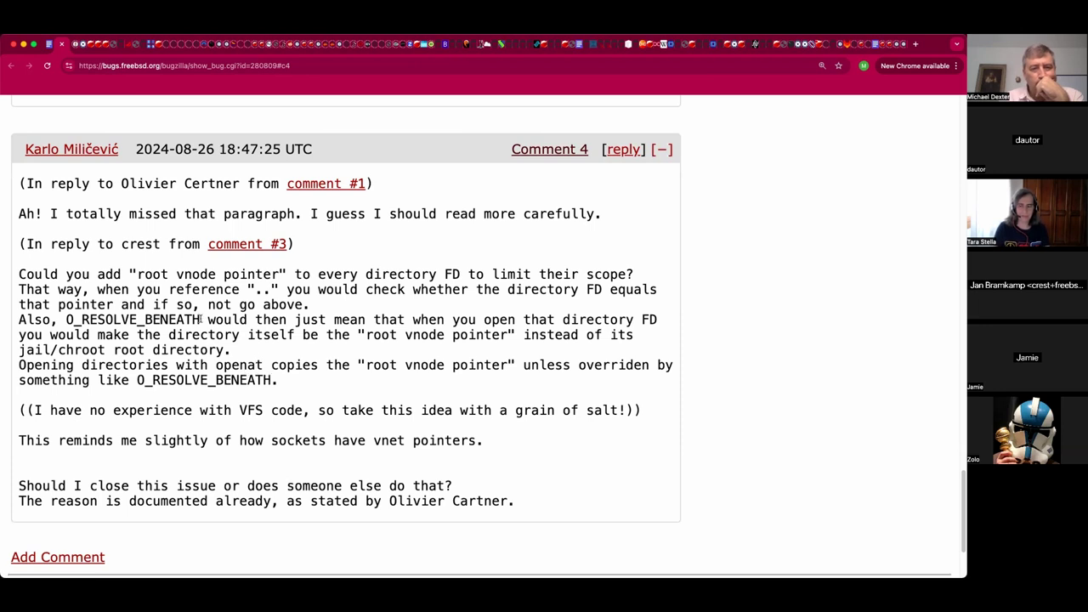
Select the term O_RESOLVE_BENEATH in Comment 4, then switch away from the browser.
{"action": "left_click_drag", "start_coordinate": [203, 317], "coordinate": [67, 320]}
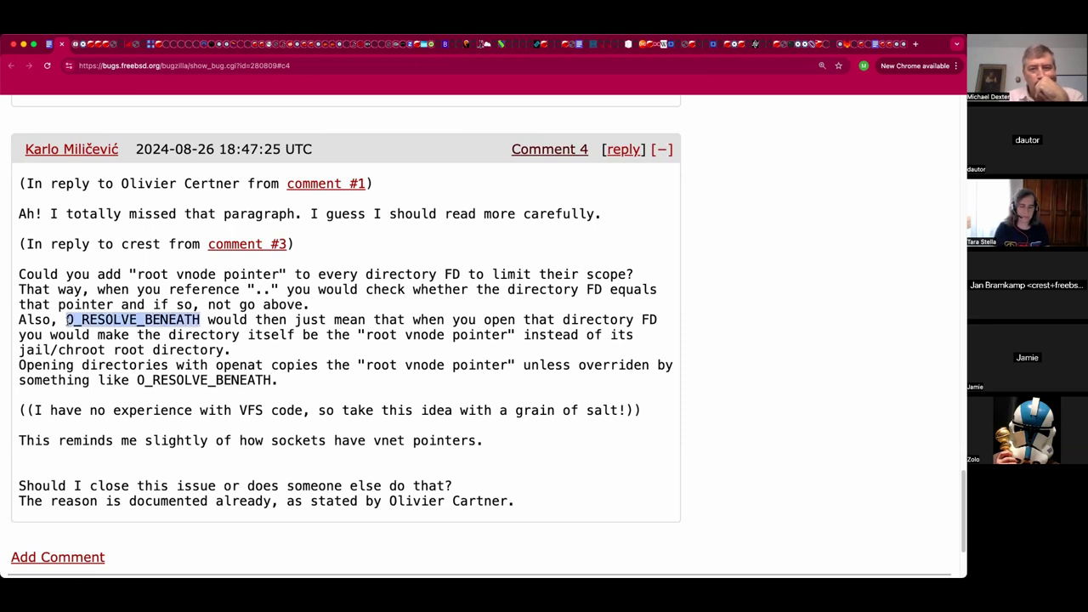
{"action": "left_click", "coordinate": [271, 339]}
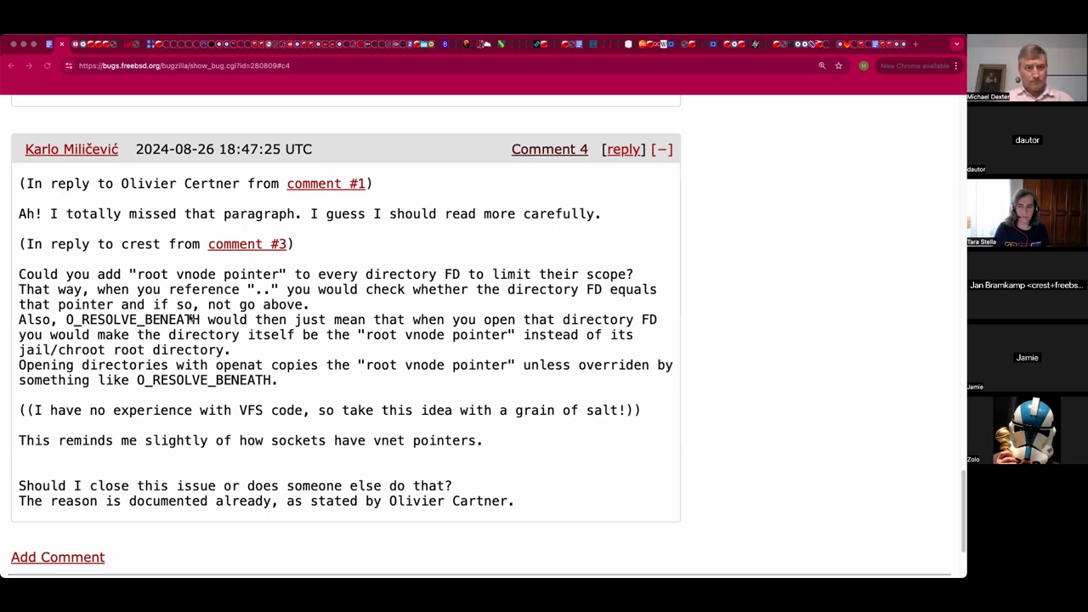
{"action": "double_click", "coordinate": [189, 318]}
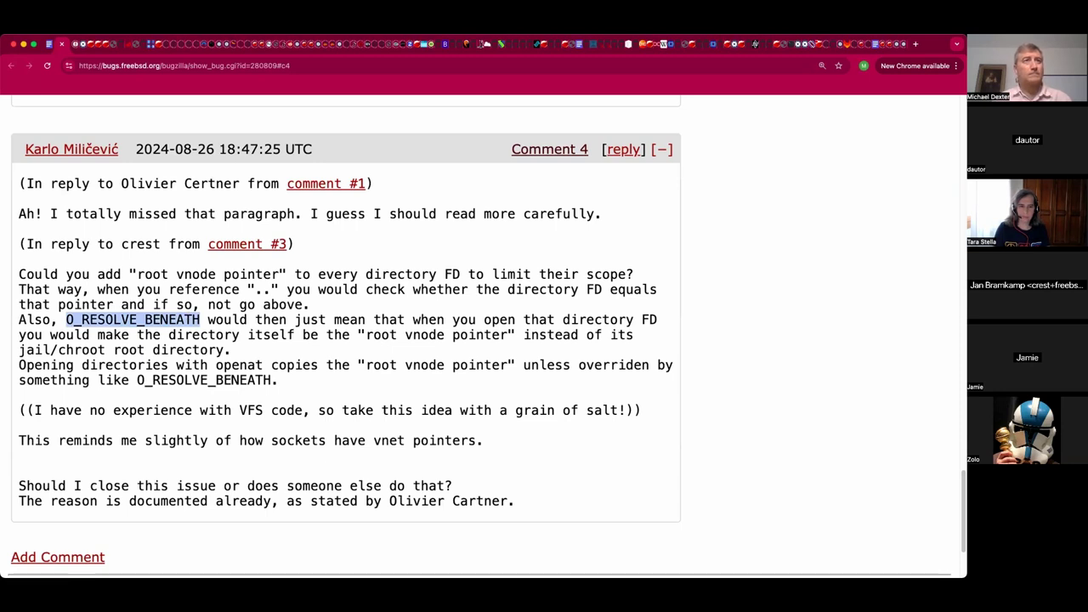
{"action": "key", "text": "super+Tab"}
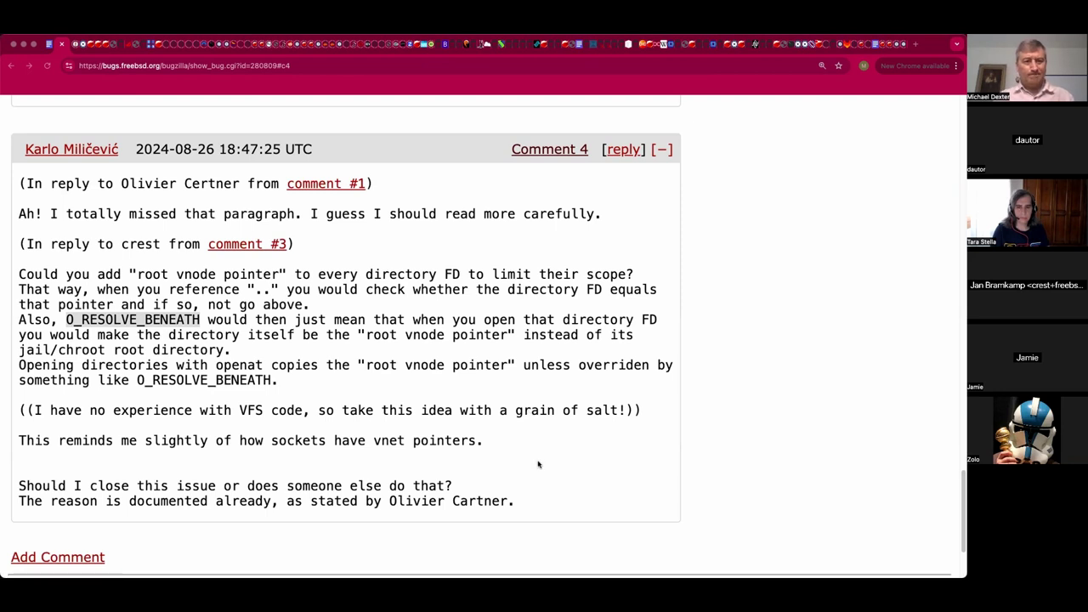
Return to the browser and scroll from bug 280809's header down to the original jail_attach EPERM description.
{"action": "key", "text": "super+Tab"}
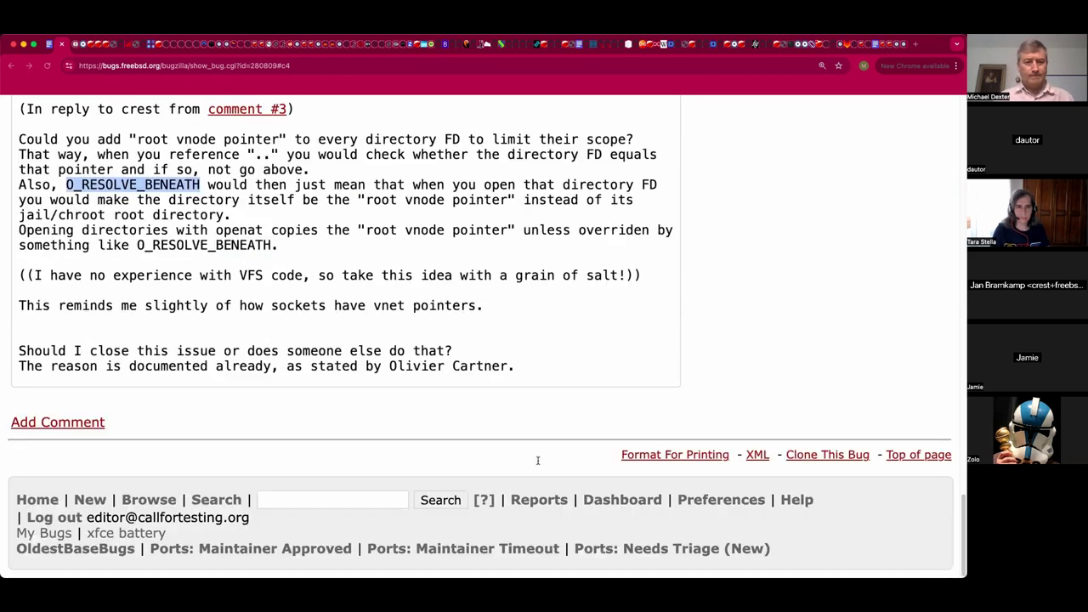
{"action": "scroll", "coordinate": [537, 459], "scroll_direction": "up", "scroll_amount": 20}
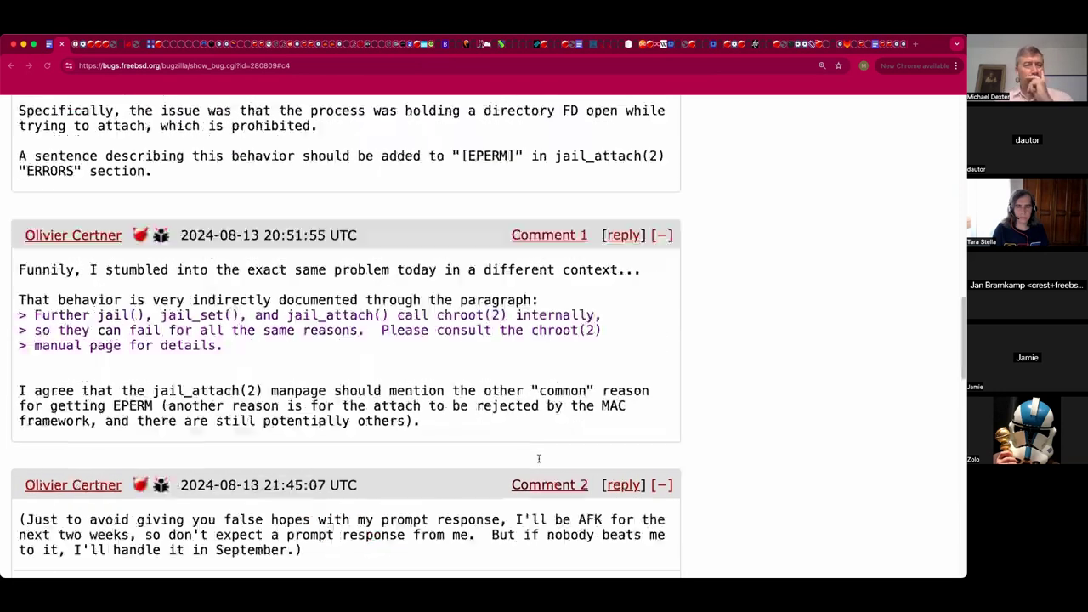
{"action": "scroll", "coordinate": [539, 449], "scroll_direction": "up", "scroll_amount": 15}
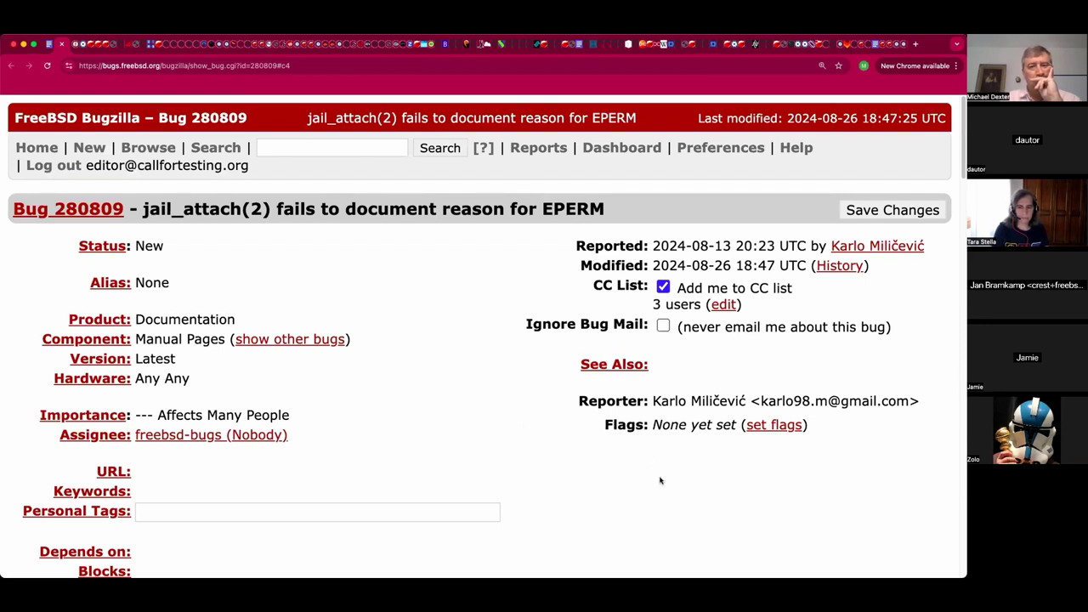
{"action": "scroll", "coordinate": [659, 481], "scroll_direction": "down", "scroll_amount": 1}
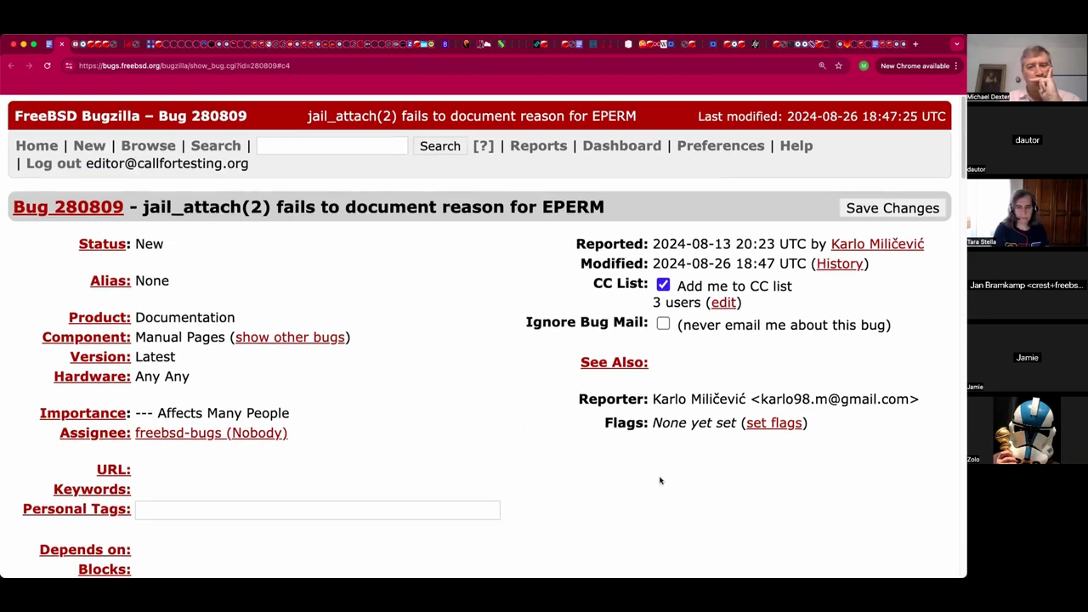
{"action": "scroll", "coordinate": [659, 481], "scroll_direction": "down", "scroll_amount": 3}
{"action": "scroll", "coordinate": [660, 480], "scroll_direction": "down", "scroll_amount": 15}
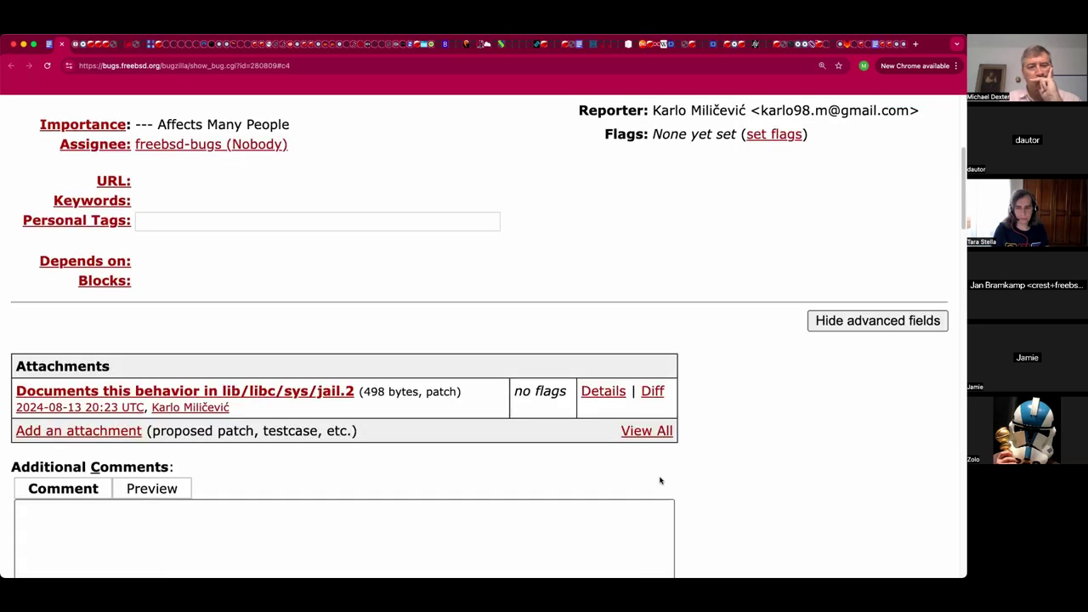
{"action": "scroll", "coordinate": [659, 480], "scroll_direction": "down", "scroll_amount": 4}
{"action": "scroll", "coordinate": [659, 480], "scroll_direction": "down", "scroll_amount": 4}
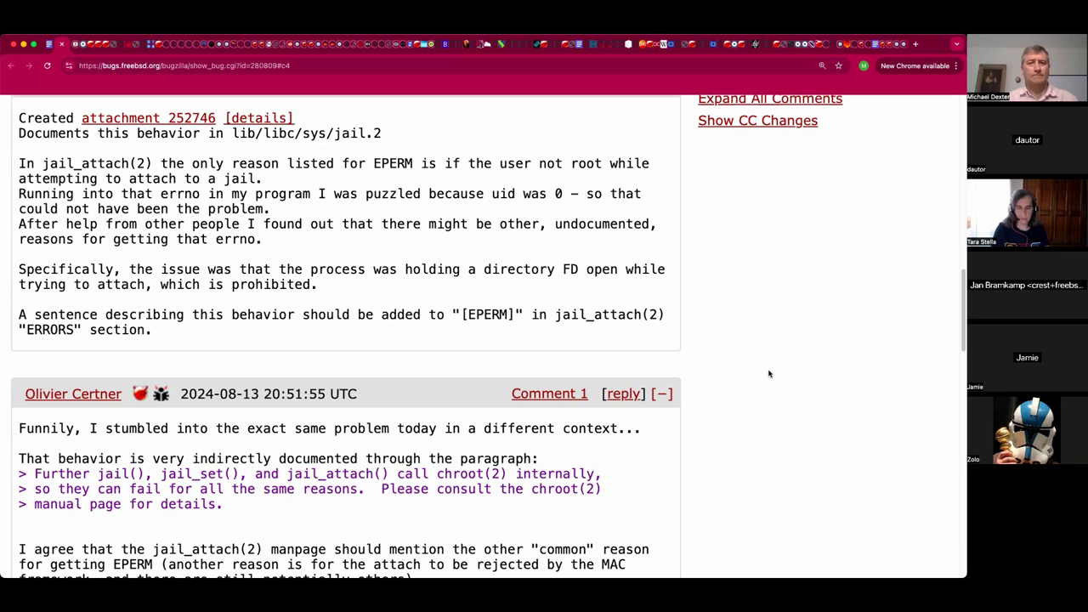
Close the Bugzilla tab, dismiss the link preview, and add blank lines after 'Would something like that work?'.
{"action": "key", "text": "super+w"}
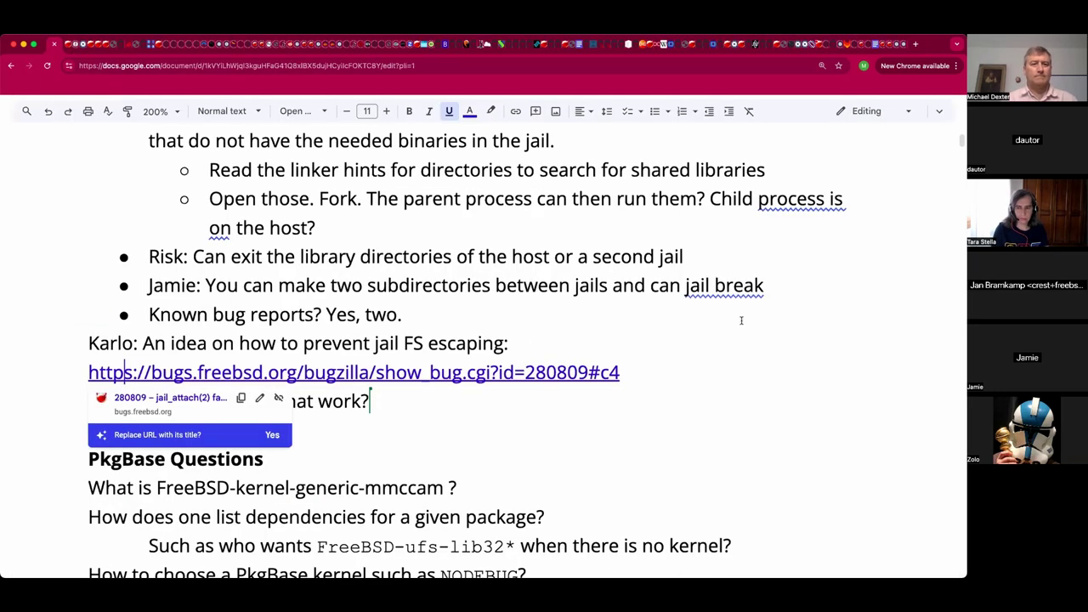
{"action": "left_click", "coordinate": [597, 409]}
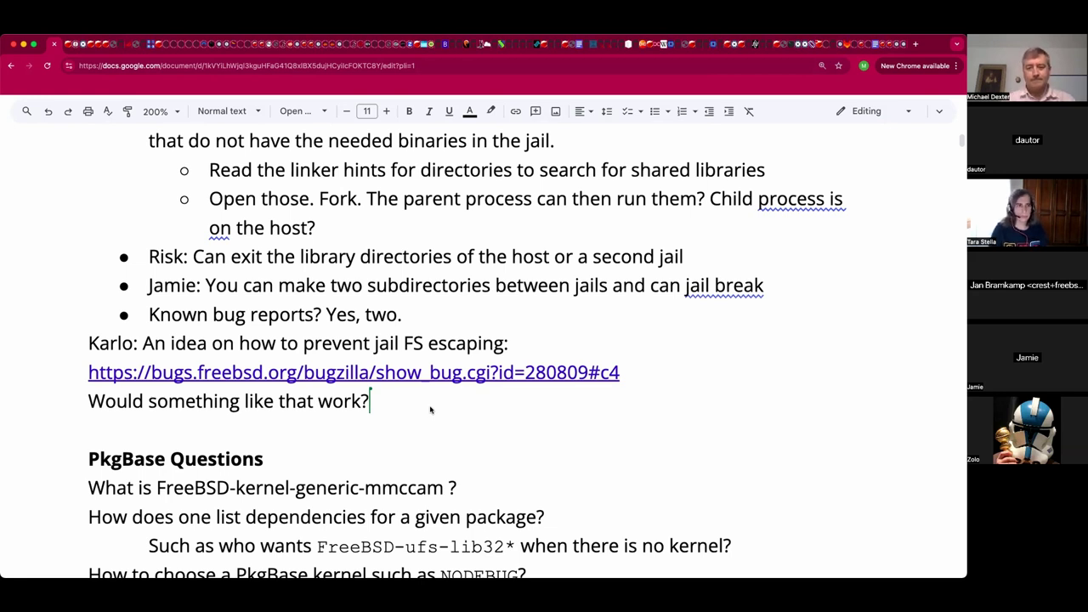
{"action": "key", "text": "Return"}
{"action": "key", "text": "Return"}
{"action": "key", "text": "Return"}
{"action": "key", "text": "Return"}
{"action": "key", "text": "Return"}
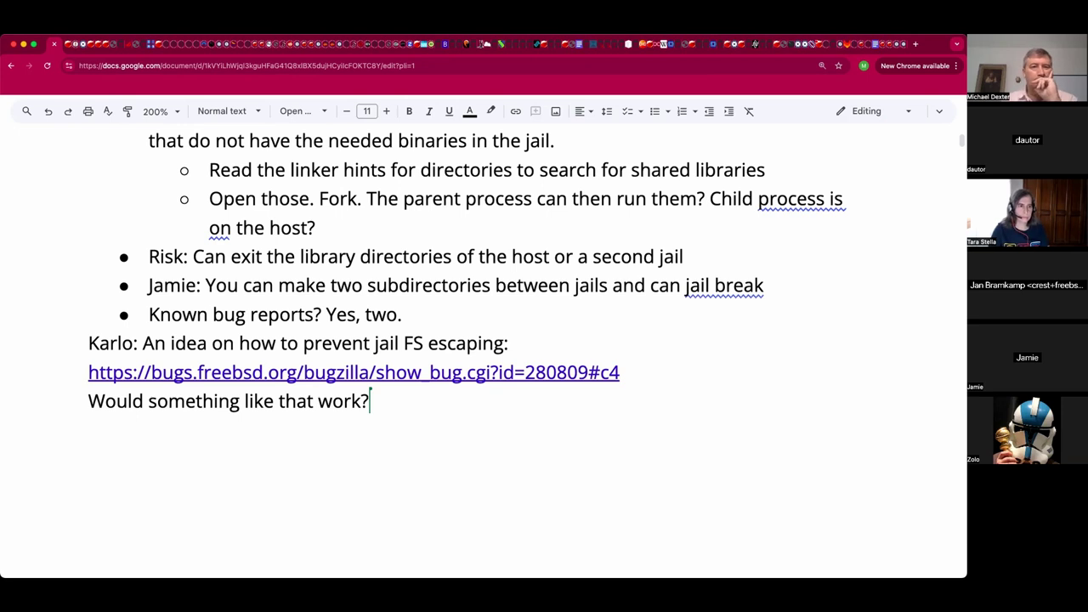
{"action": "scroll", "coordinate": [468, 340], "scroll_direction": "down", "scroll_amount": 1}
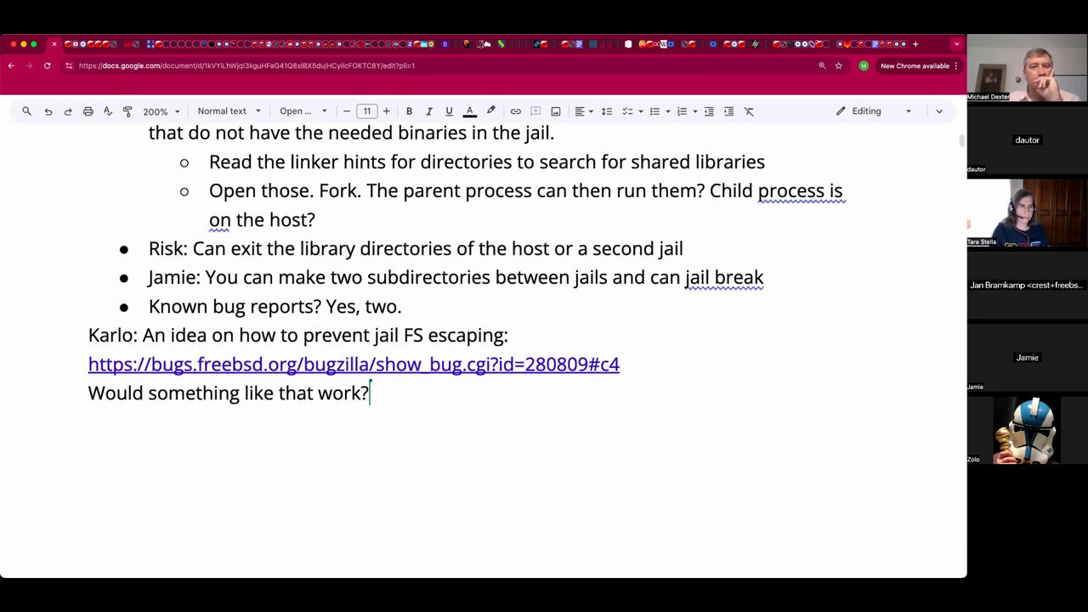
{"action": "scroll", "coordinate": [403, 348], "scroll_direction": "down", "scroll_amount": 1}
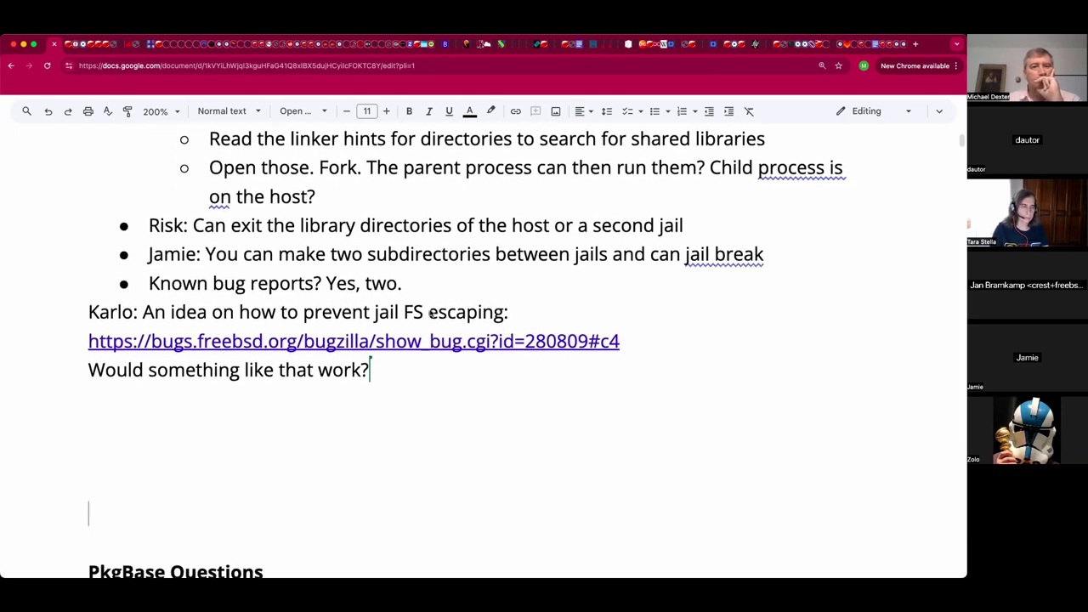
Append '(Discussion)' after 'Would something like that work?' and start a new line below it.
{"action": "left_click", "coordinate": [389, 400]}
{"action": "key", "text": "Return"}
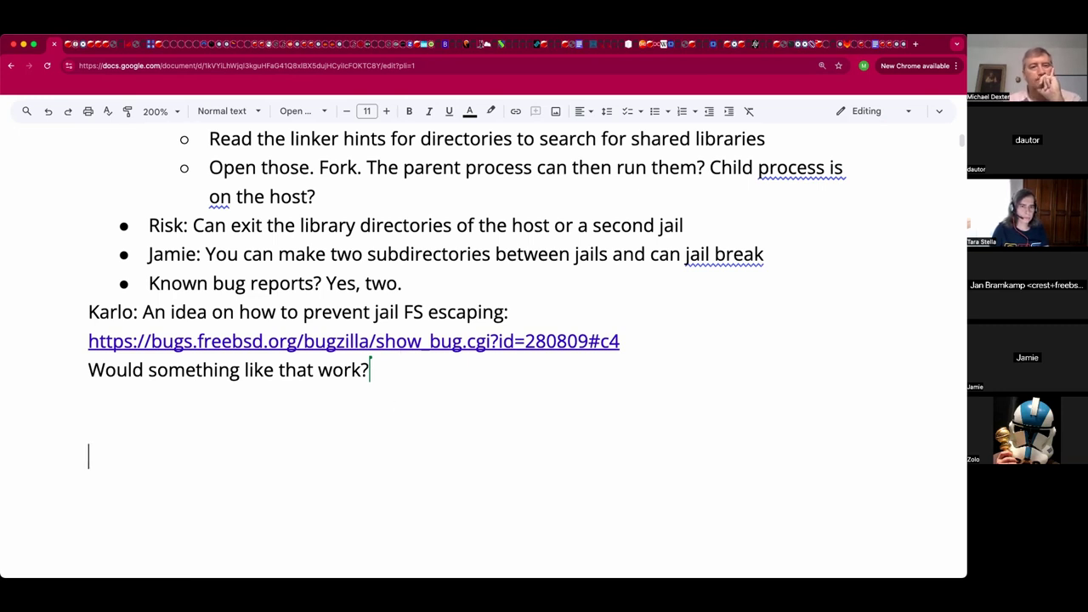
{"action": "key", "text": "Up"}
{"action": "key", "text": "Up"}
{"action": "key", "text": "Down"}
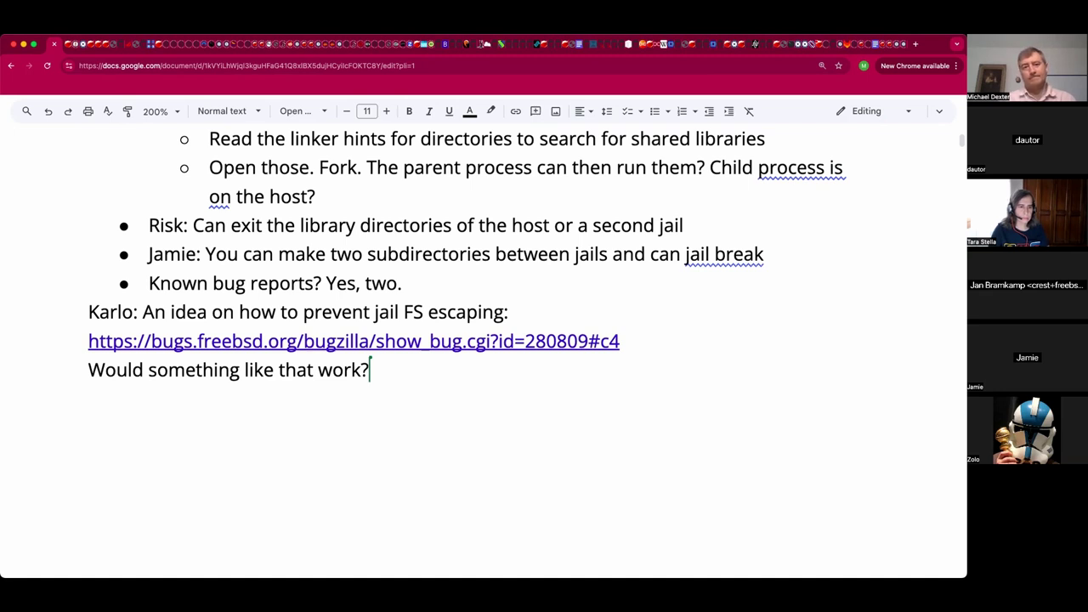
{"action": "type", "text": "(D"}
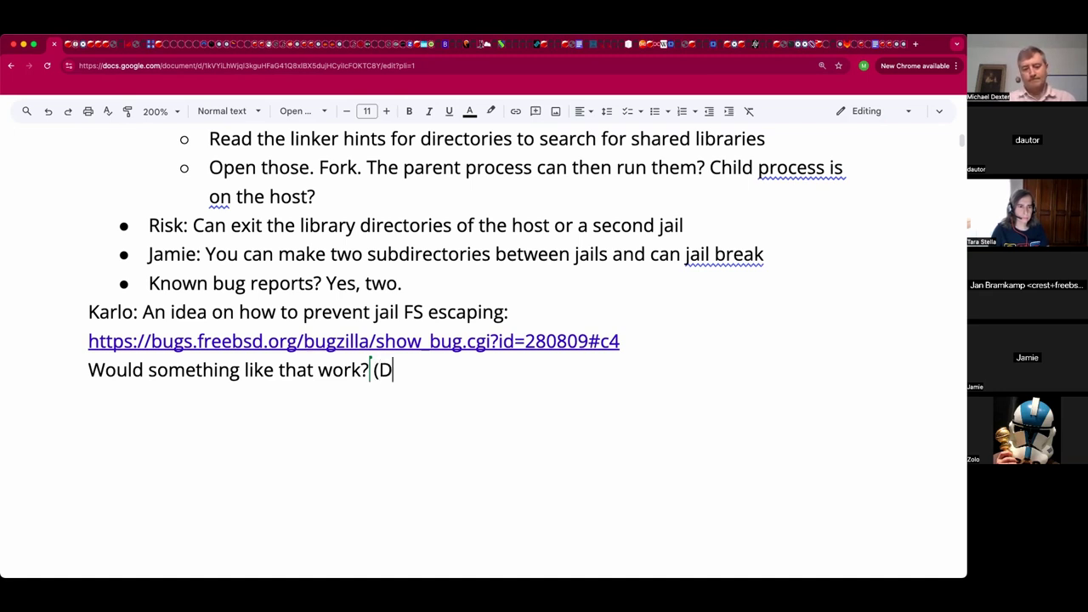
{"action": "type", "text": "iscussion)"}
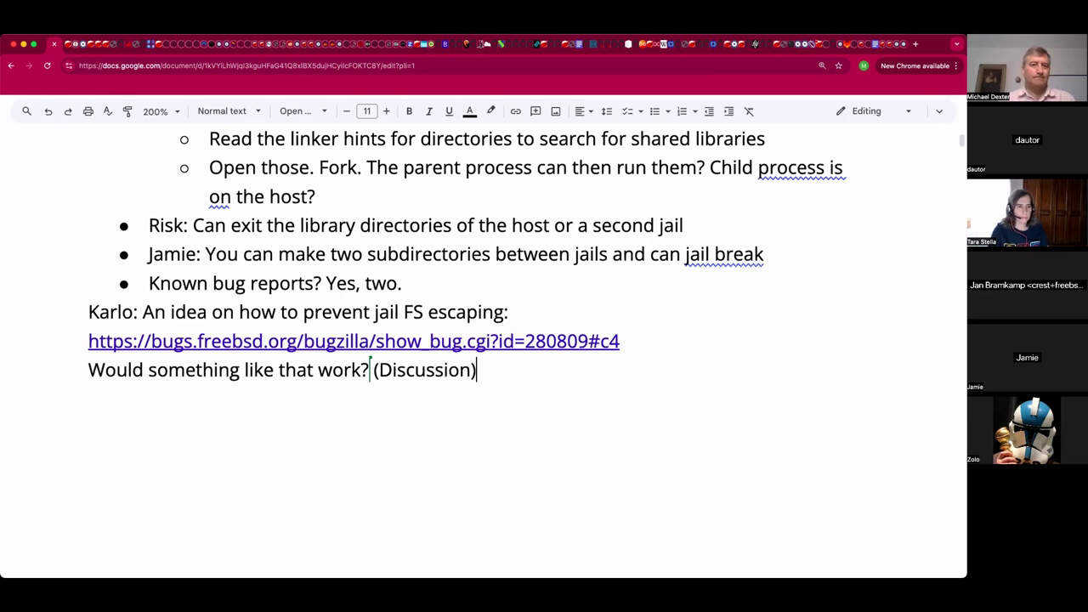
{"action": "key", "text": "Return"}
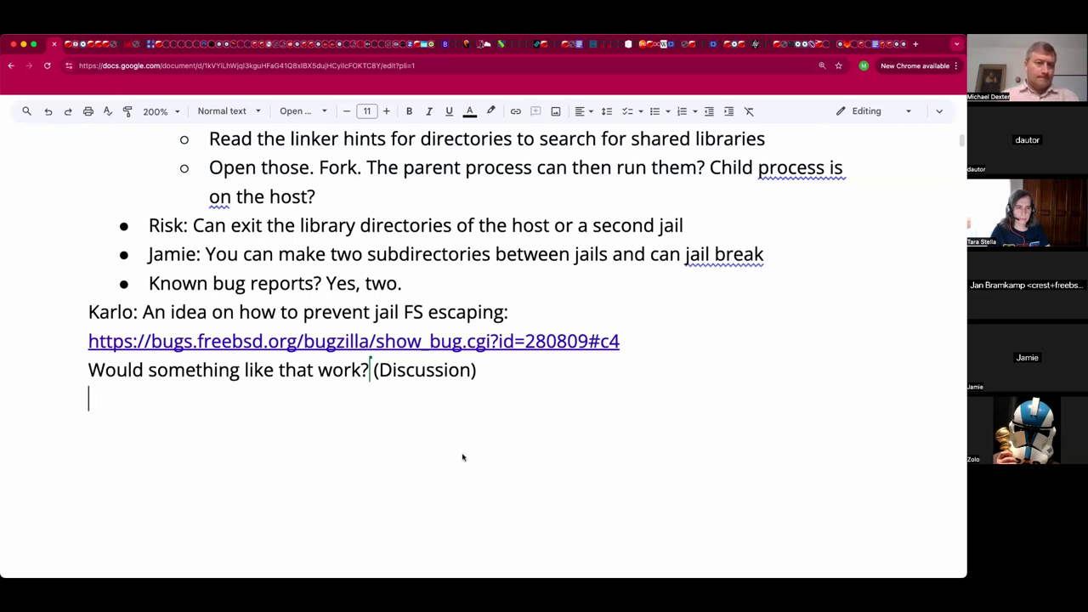
Leave one blank line beneath the (Discussion) note.
{"action": "key", "text": "Return"}
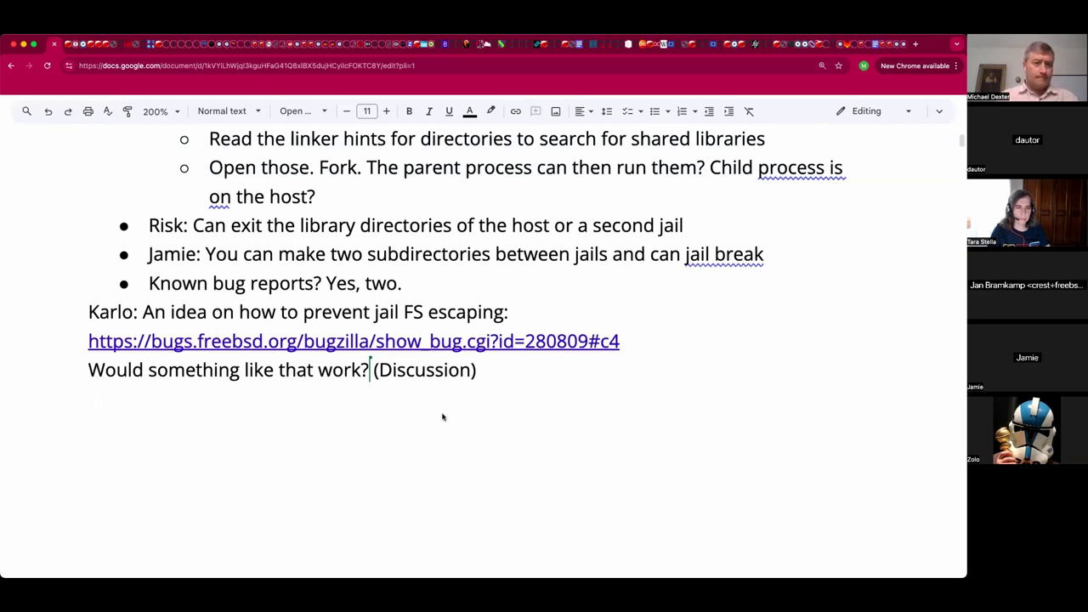
{"action": "key", "text": "BackSpace"}
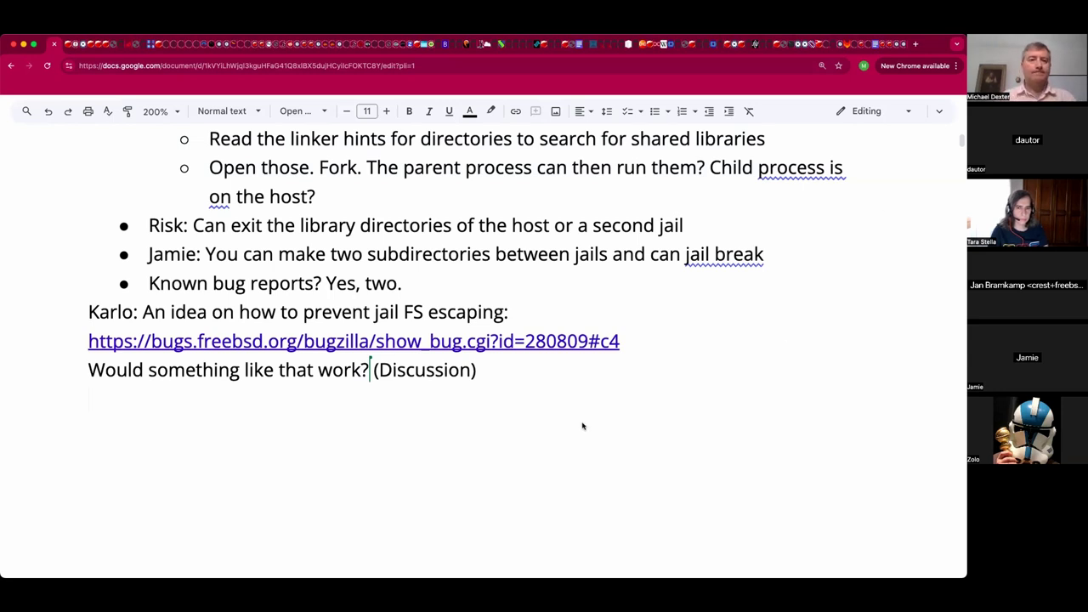
{"action": "key", "text": "Return"}
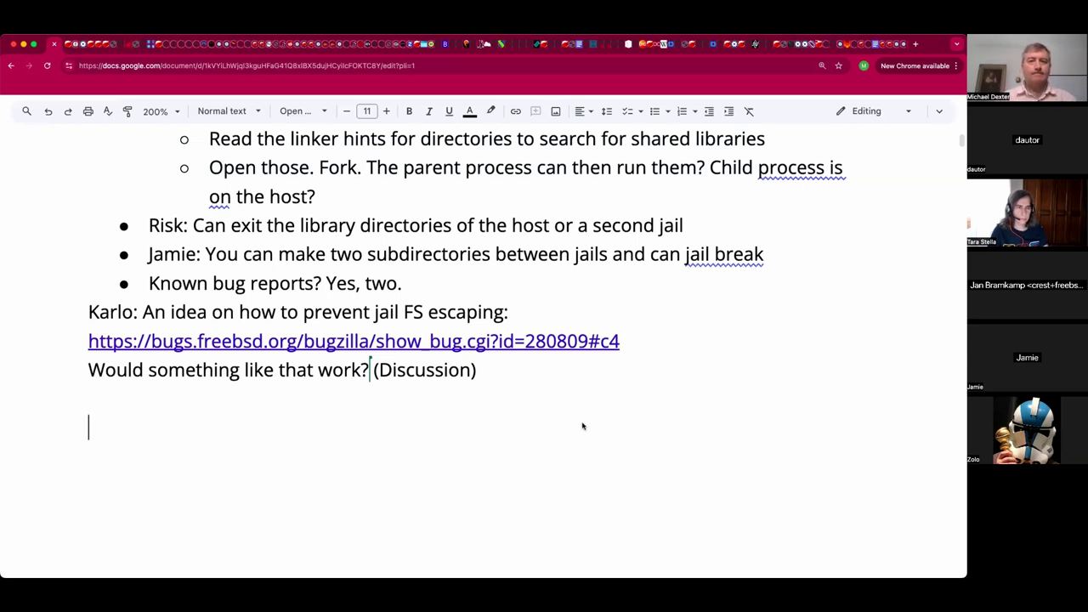
Switch back to bug 280809, scroll to Comment 4, and clear the O_RESOLVE_BENEATH selection.
{"action": "key", "text": "ctrl+Tab"}
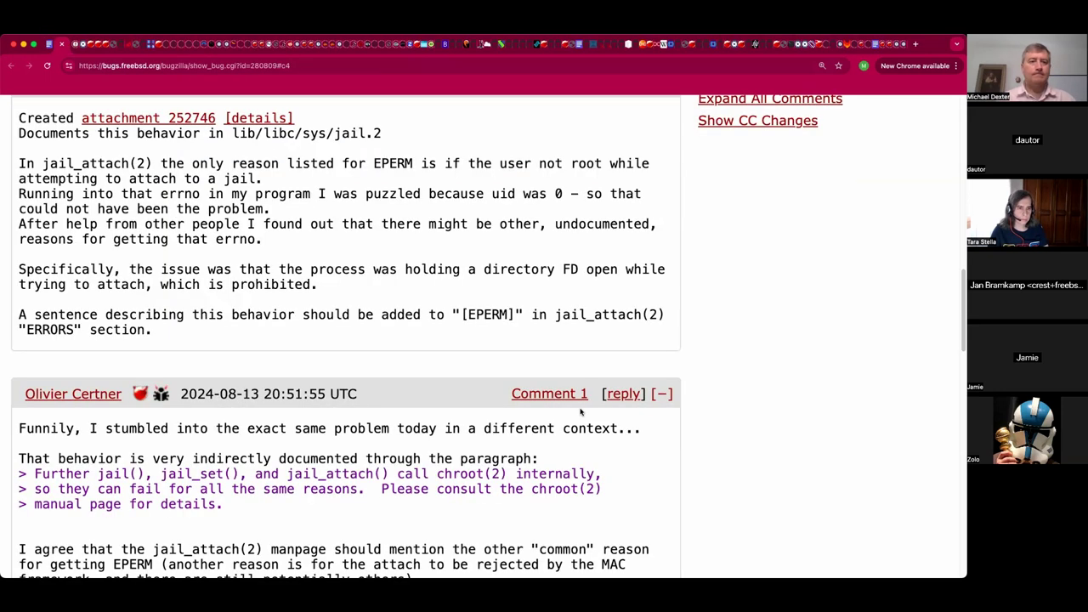
{"action": "scroll", "coordinate": [580, 396], "scroll_direction": "down", "scroll_amount": 5}
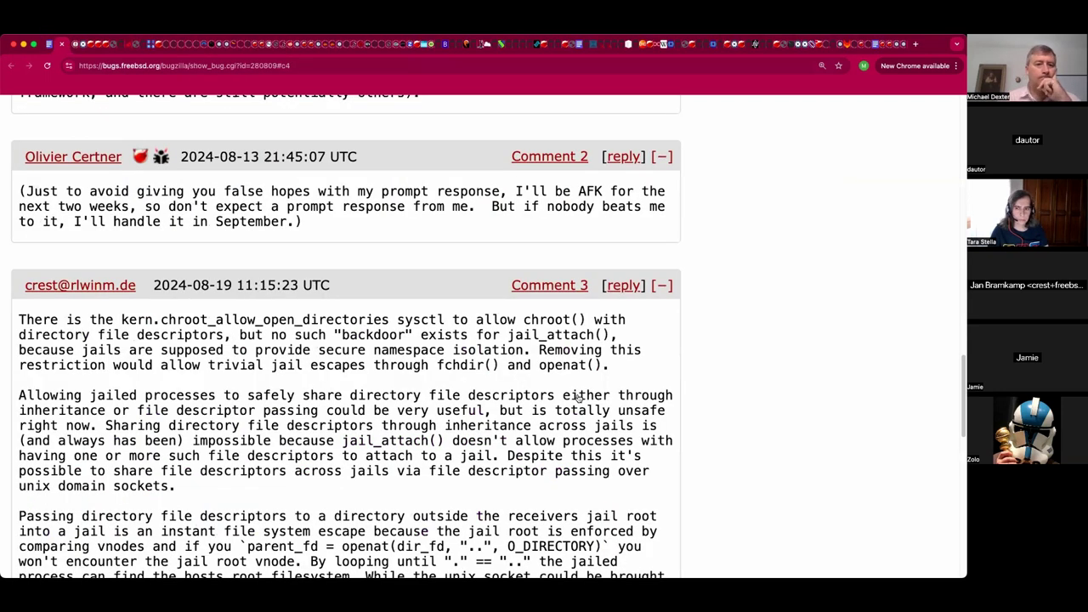
{"action": "scroll", "coordinate": [578, 396], "scroll_direction": "down", "scroll_amount": 10}
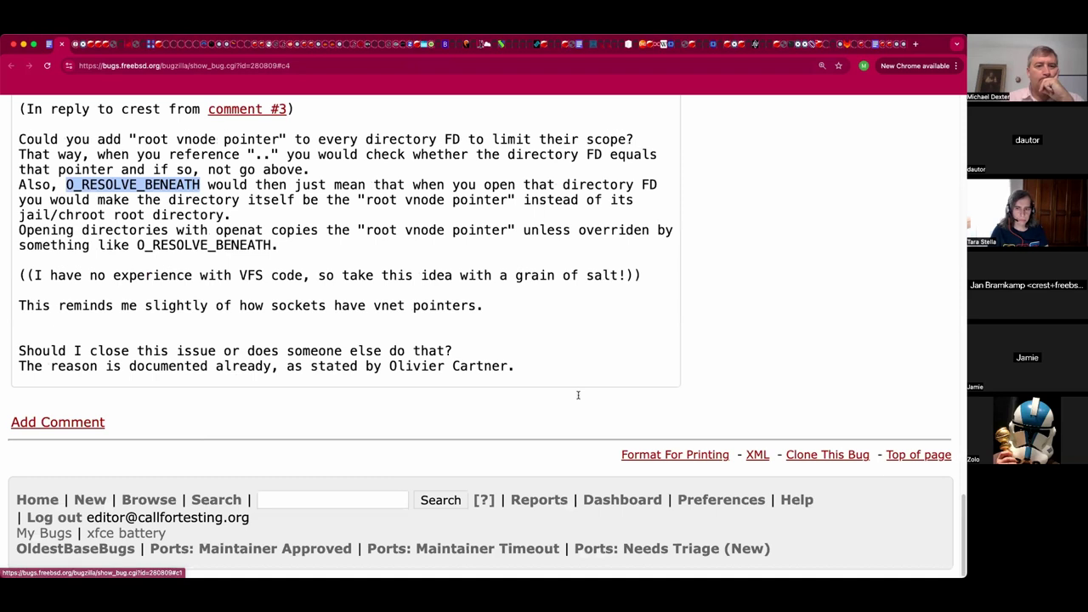
{"action": "scroll", "coordinate": [578, 396], "scroll_direction": "up", "scroll_amount": 2}
{"action": "scroll", "coordinate": [504, 366], "scroll_direction": "up", "scroll_amount": 1}
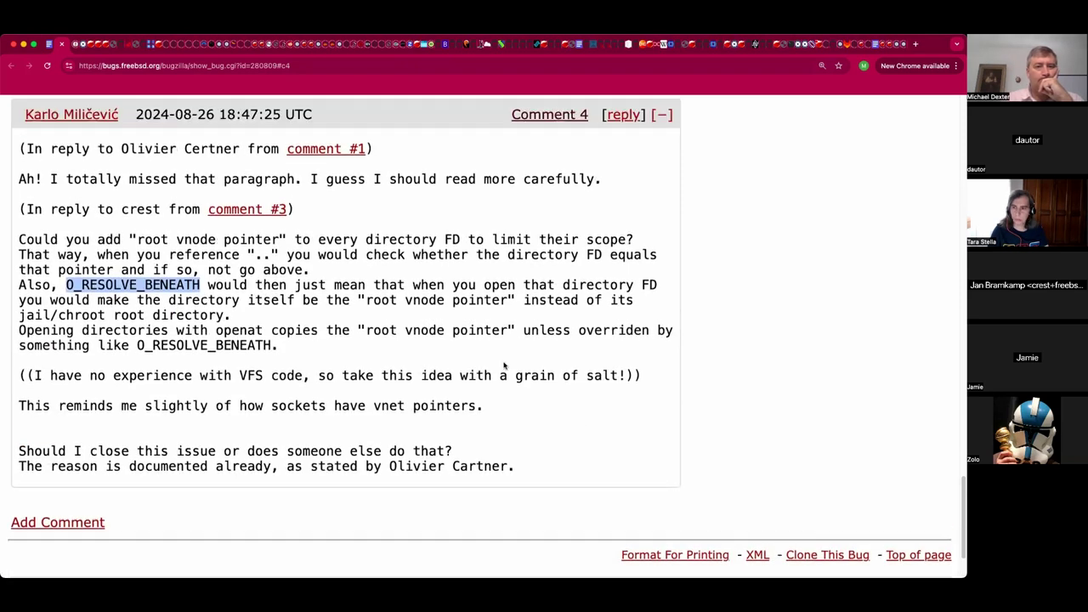
{"action": "left_click", "coordinate": [504, 365]}
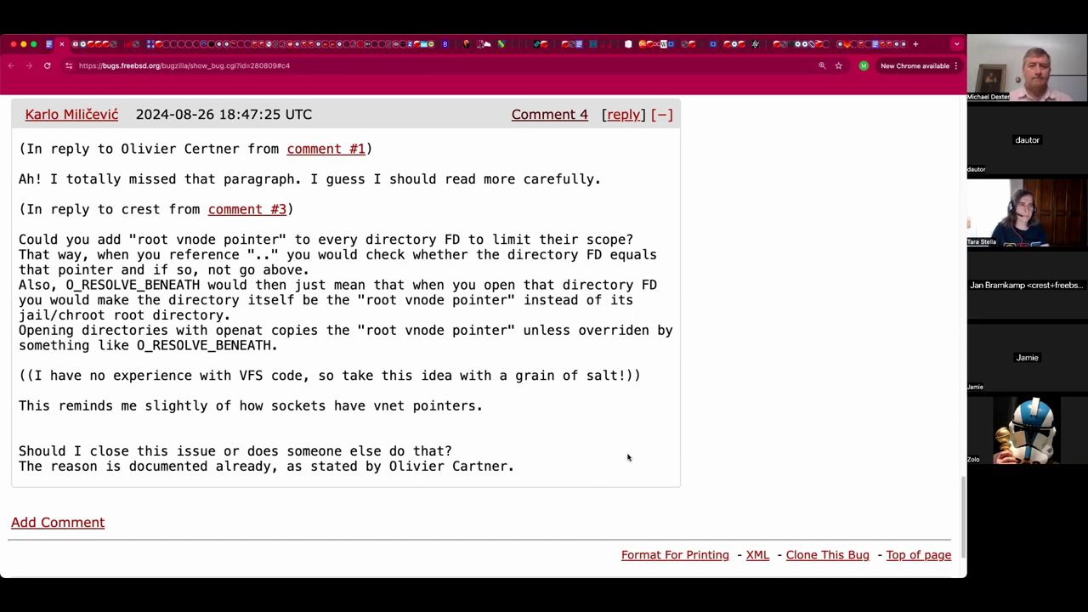
Add an indented reply: one speaker's 'Watch the corner cases.' and another's 'And door cases.'.
{"action": "key", "text": "super+w"}
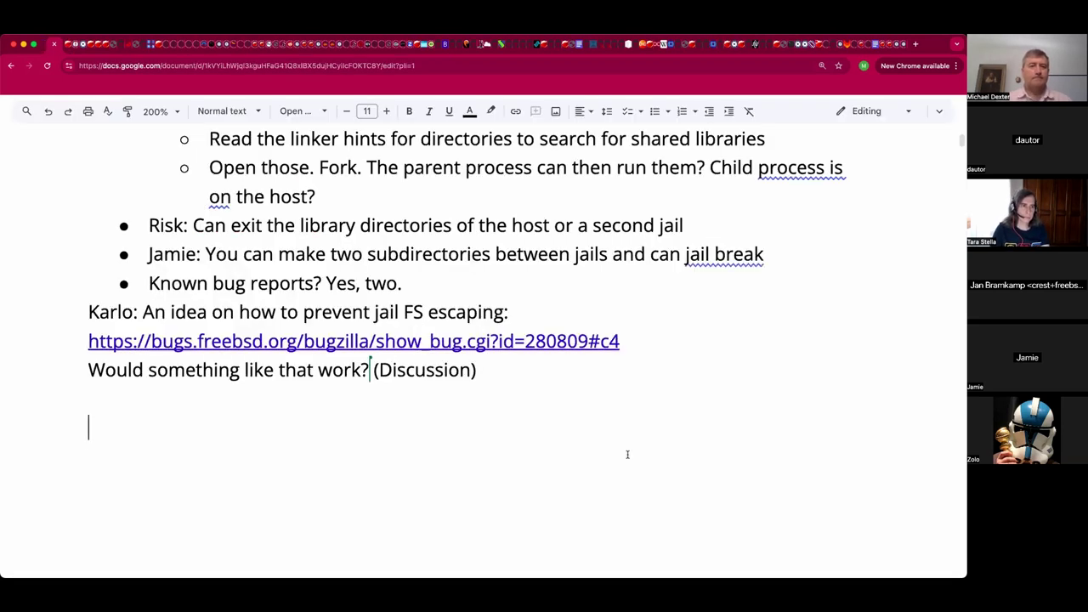
{"action": "key", "text": "BackSpace"}
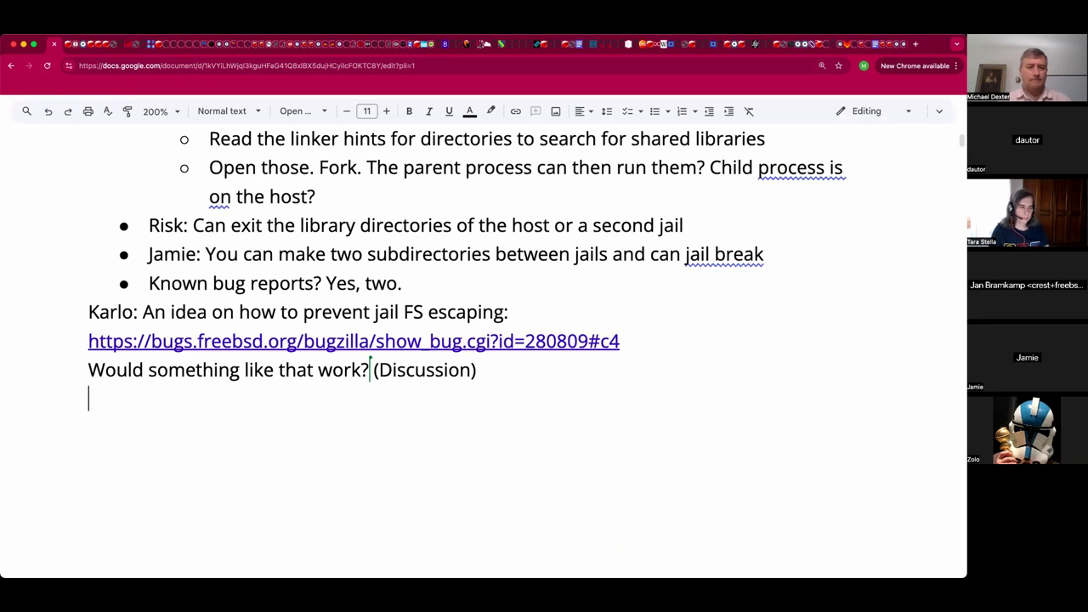
{"action": "key", "text": "Tab"}
{"action": "type", "text": "J"}
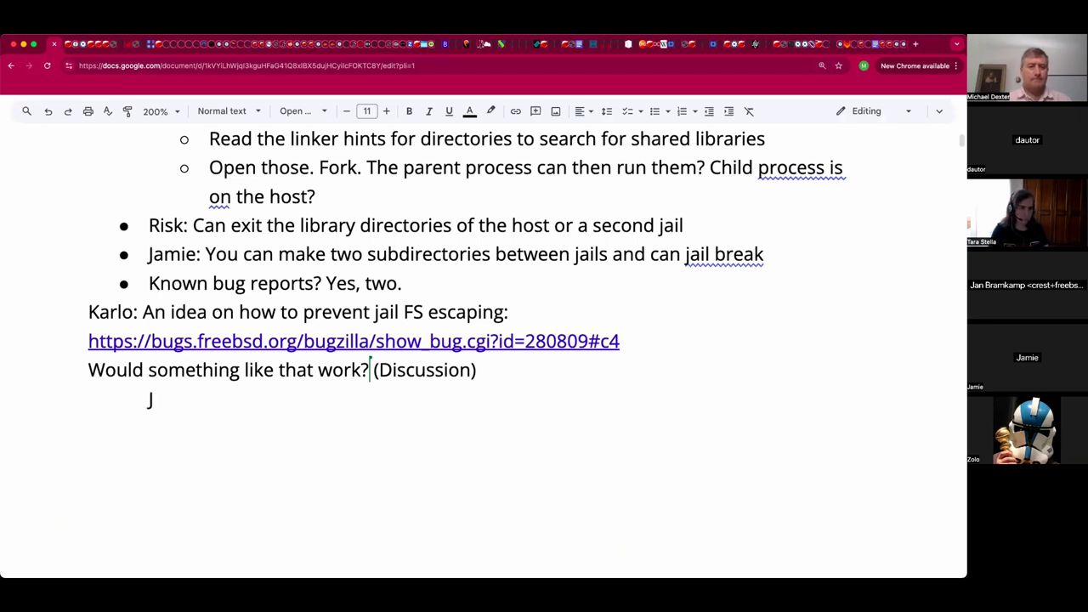
{"action": "type", "text": "an: Watch teh"}
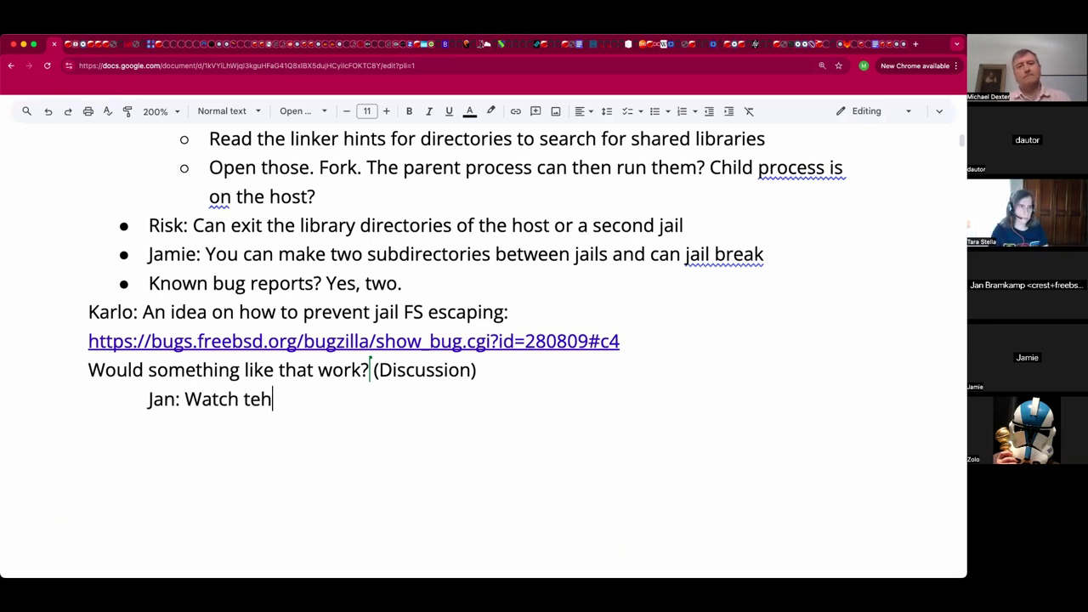
{"action": "key", "text": "BackSpace"}
{"action": "key", "text": "BackSpace"}
{"action": "key", "text": "BackSpace"}
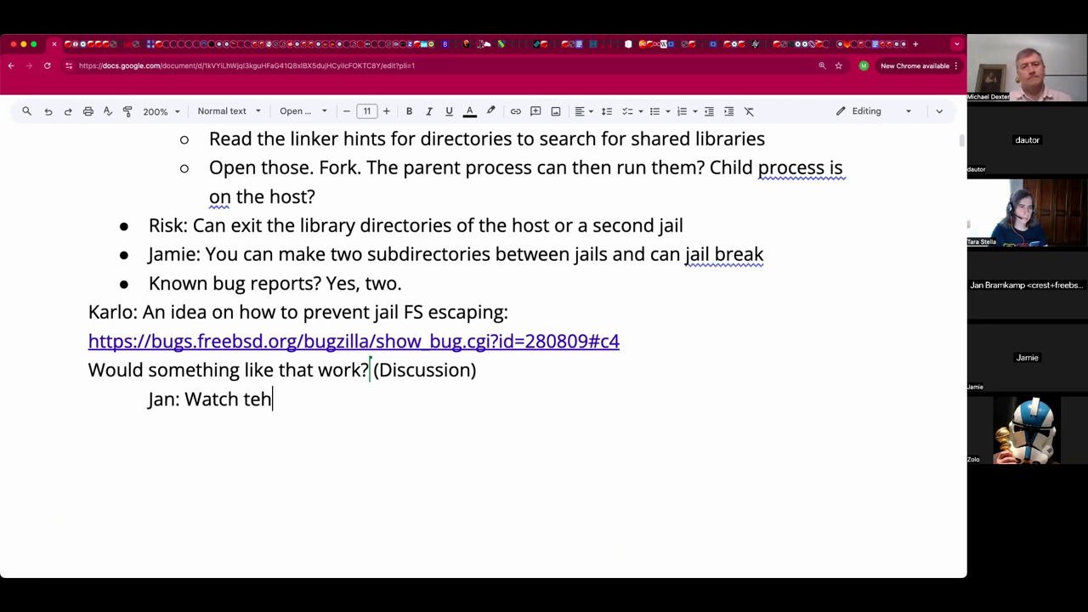
{"action": "type", "text": "he corner "}
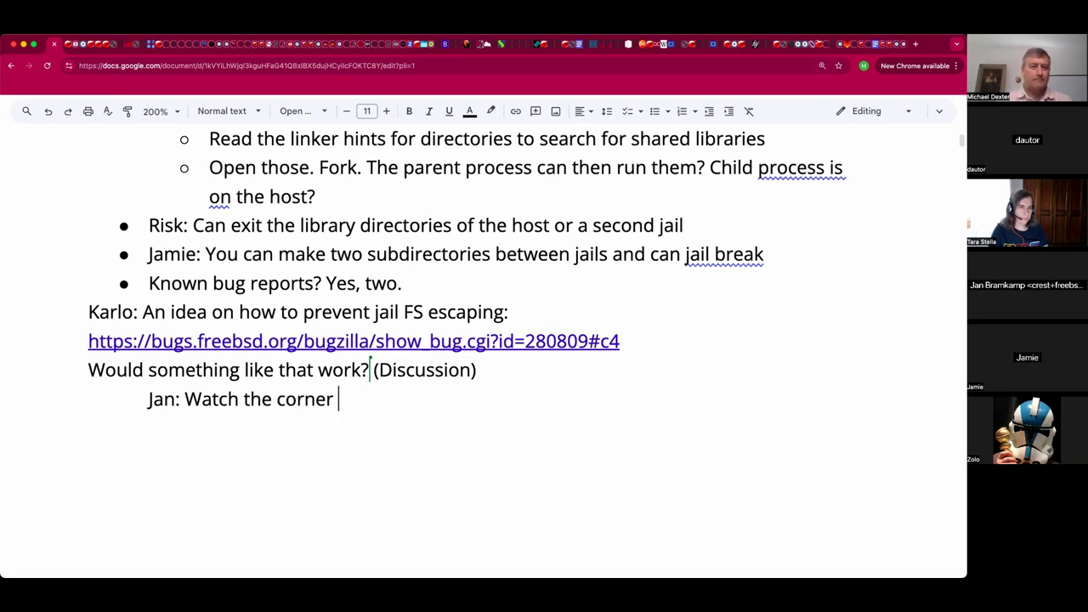
{"action": "type", "text": "cases. "}
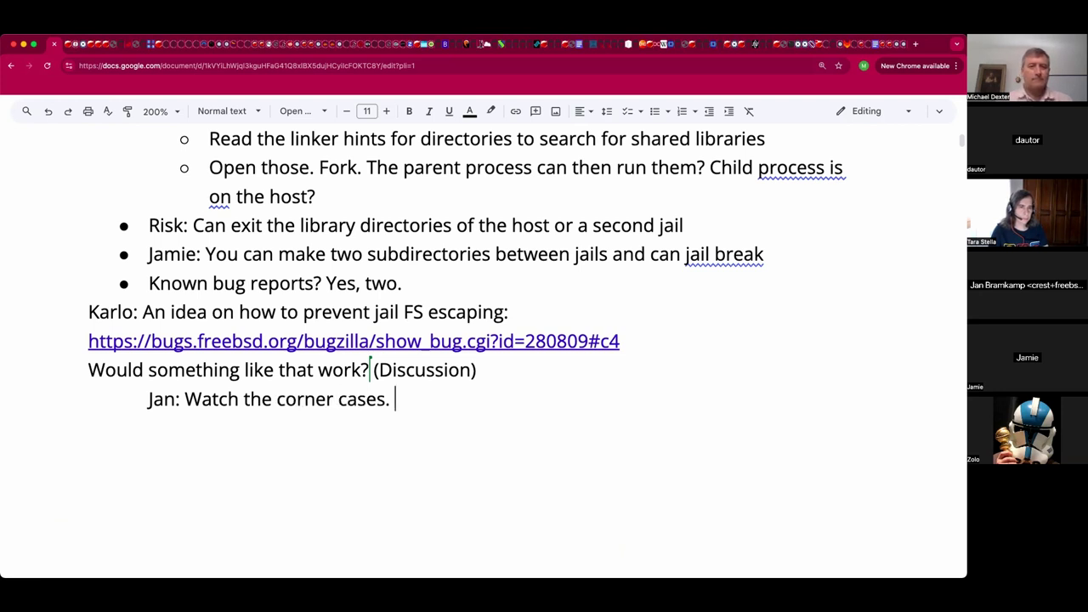
{"action": "type", "text": "Mi"}
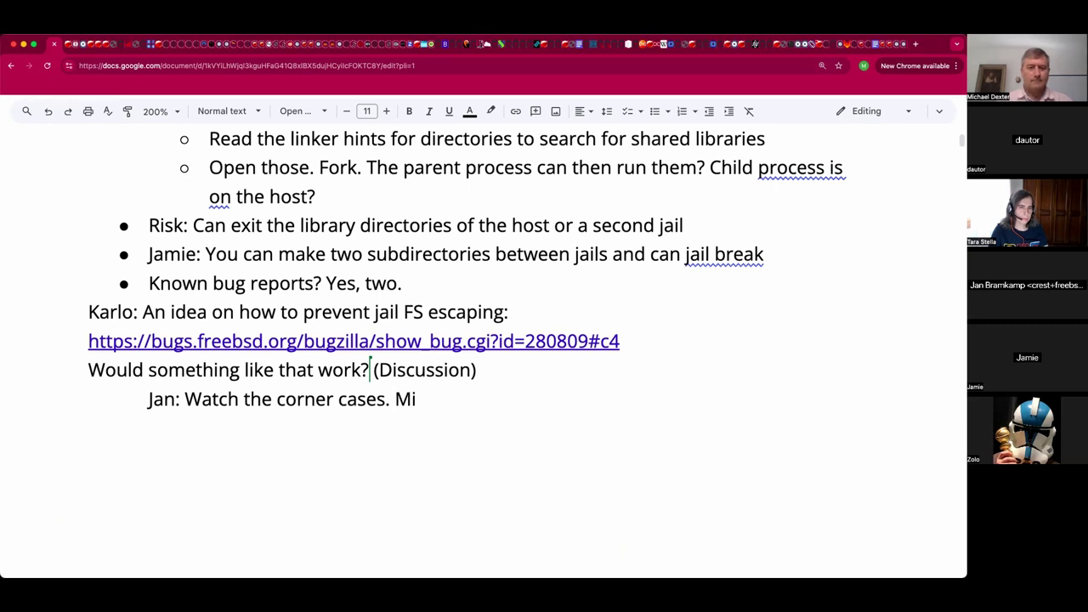
{"action": "type", "text": "ller: And door caess"}
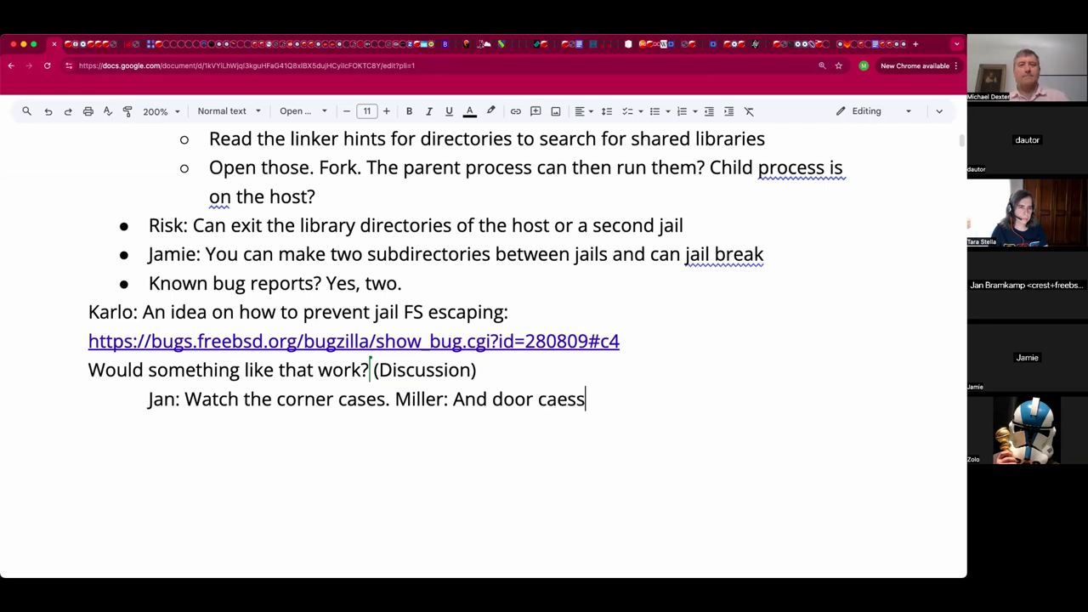
{"action": "key", "text": "BackSpace"}
{"action": "key", "text": "BackSpace"}
{"action": "key", "text": "BackSpace"}
{"action": "key", "text": "BackSpace"}
{"action": "type", "text": "ases."}
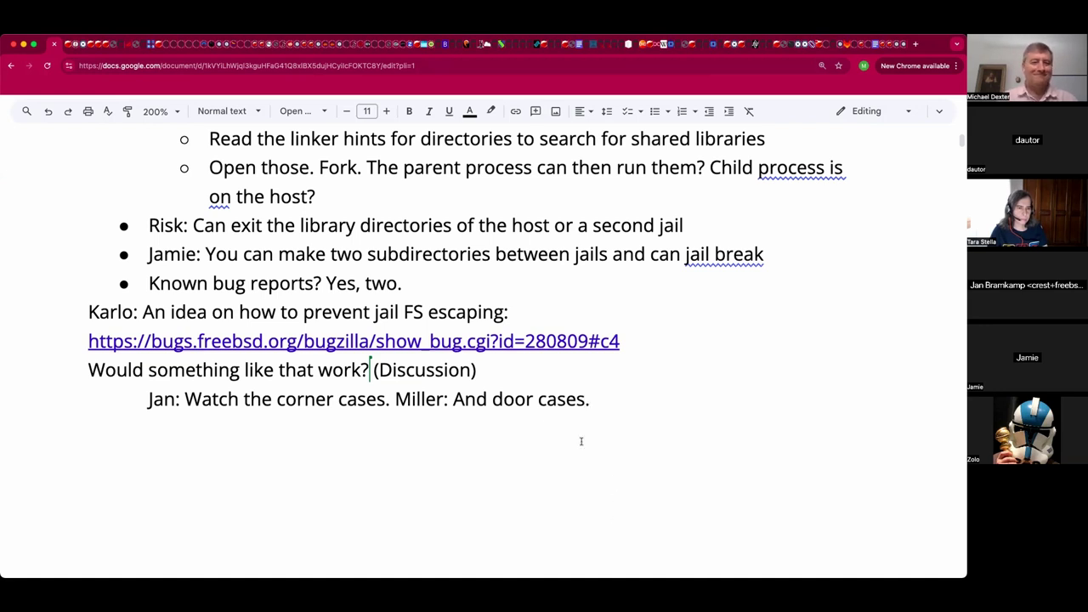
{"action": "key", "text": "Return"}
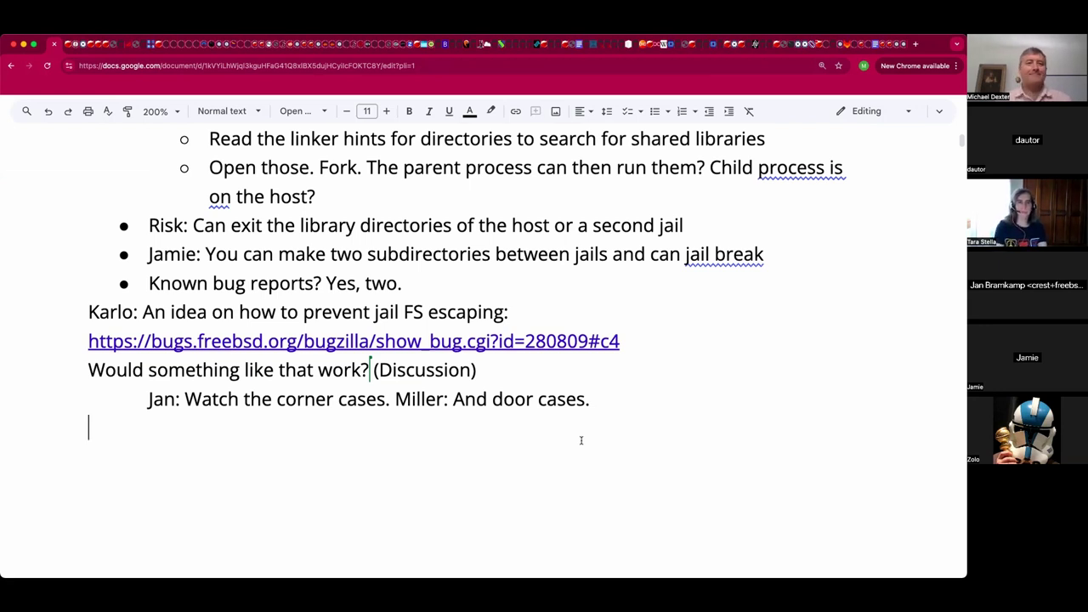
Add the further-indented note '(Obscure Expanse joke)' and start a new line below it.
{"action": "key", "text": "Tab"}
{"action": "key", "text": "Tab"}
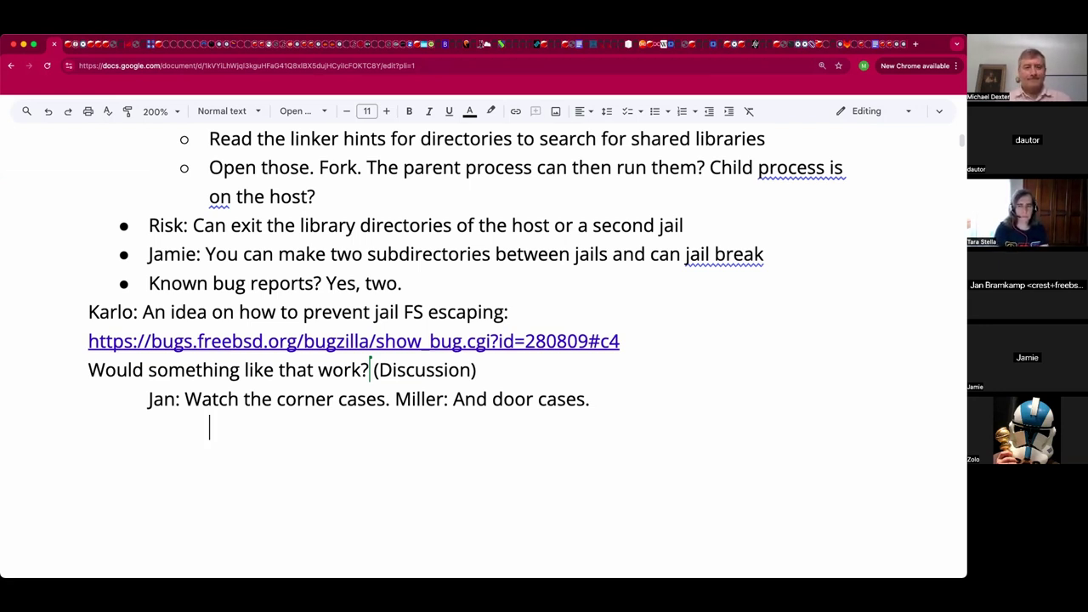
{"action": "type", "text": "("}
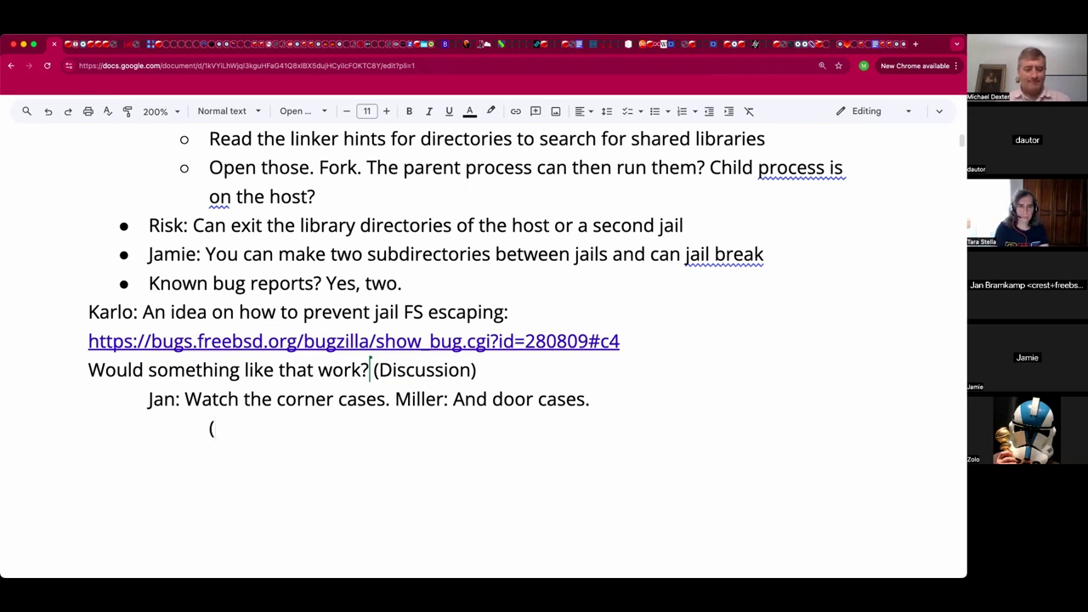
{"action": "type", "text": "Ob"}
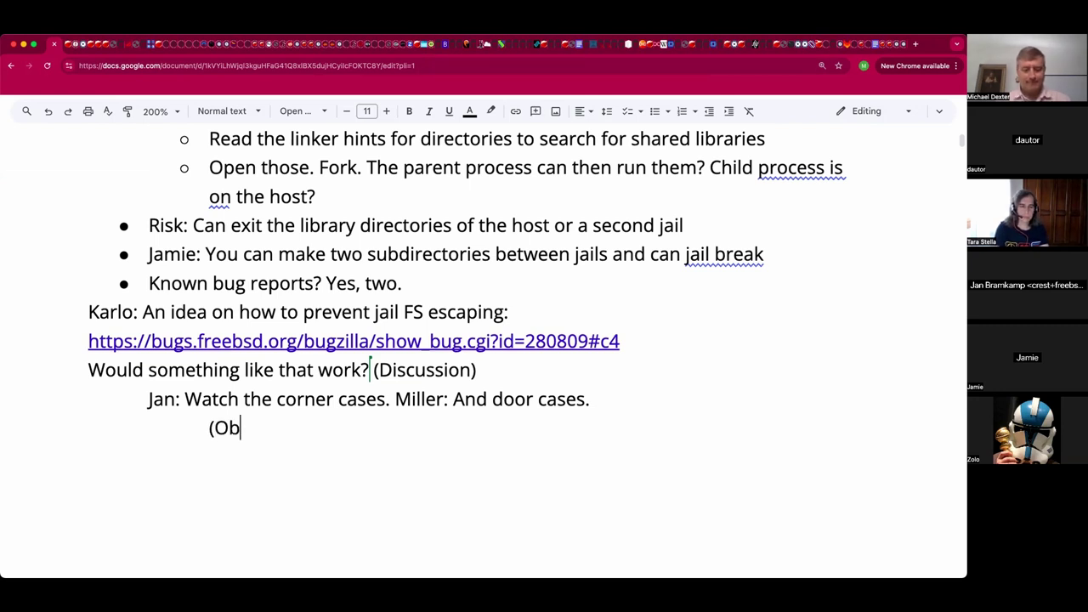
{"action": "type", "text": "scure "}
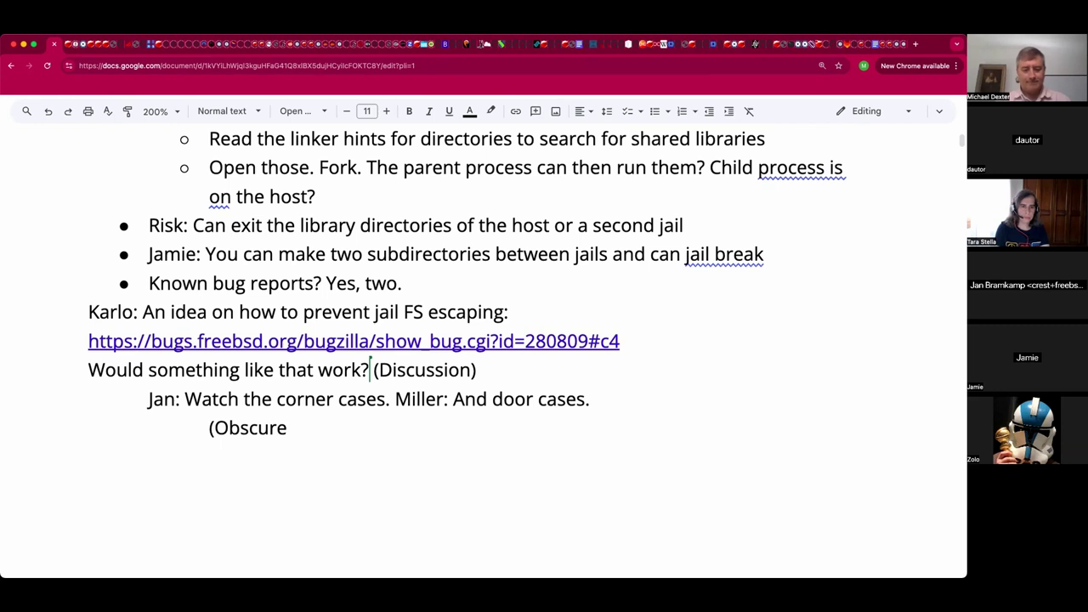
{"action": "type", "text": "Expan"}
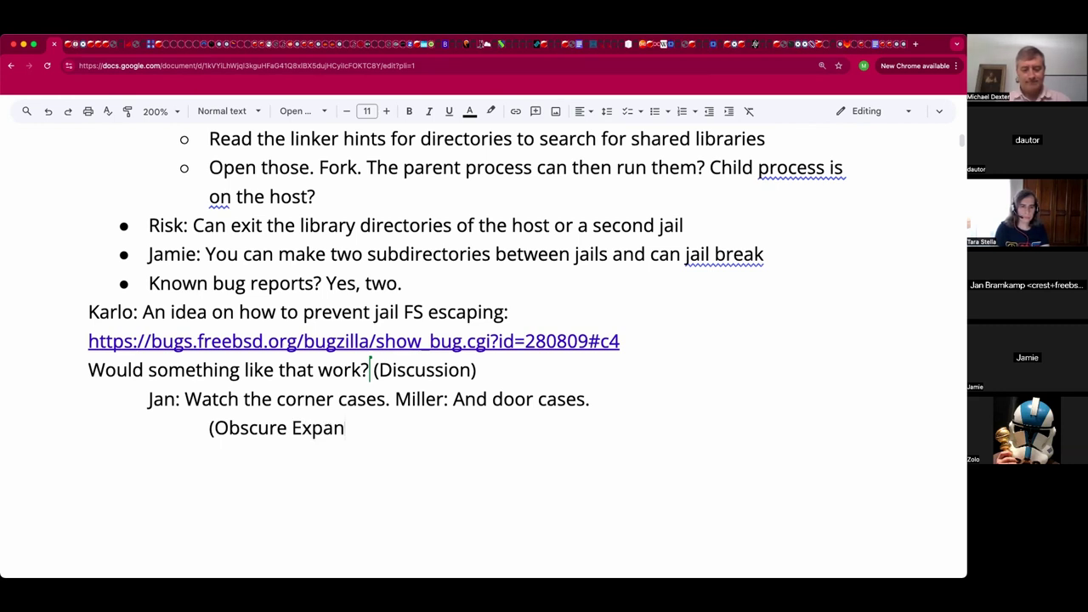
{"action": "type", "text": "se joke)"}
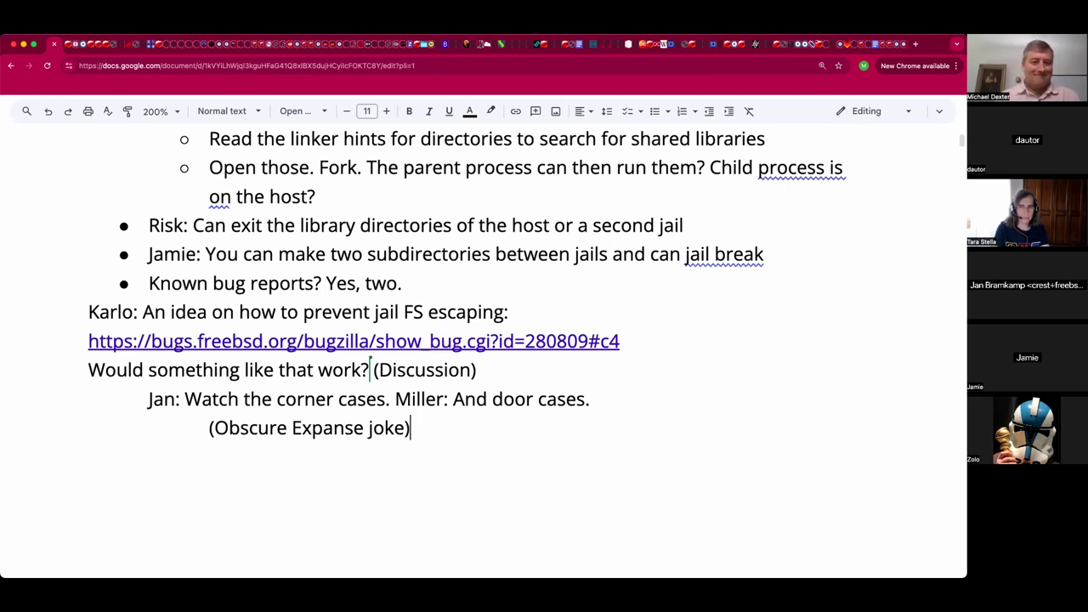
{"action": "key", "text": "Return"}
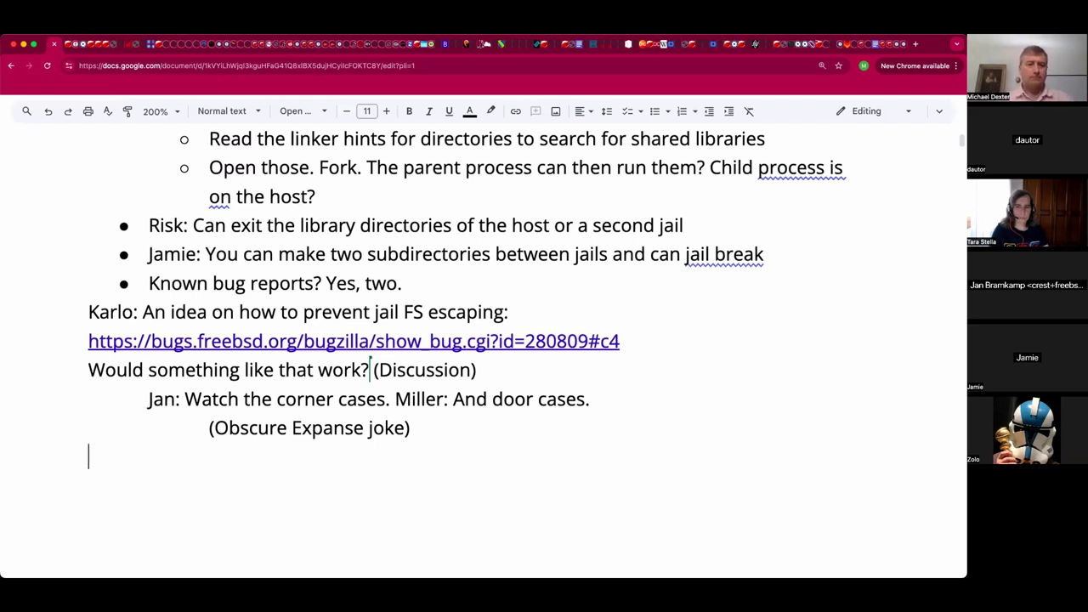
Type the indented line 'Track the root vnode of the jail? Broadly the right idea.' with typos fixed.
{"action": "key", "text": "Tab"}
{"action": "type", "text": "T"}
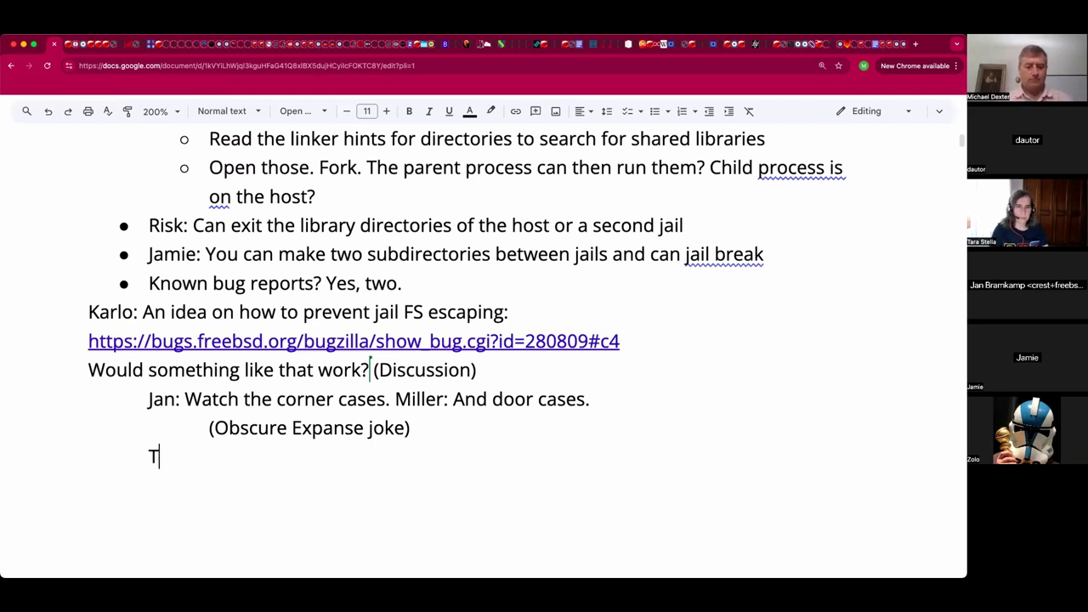
{"action": "type", "text": "ra"}
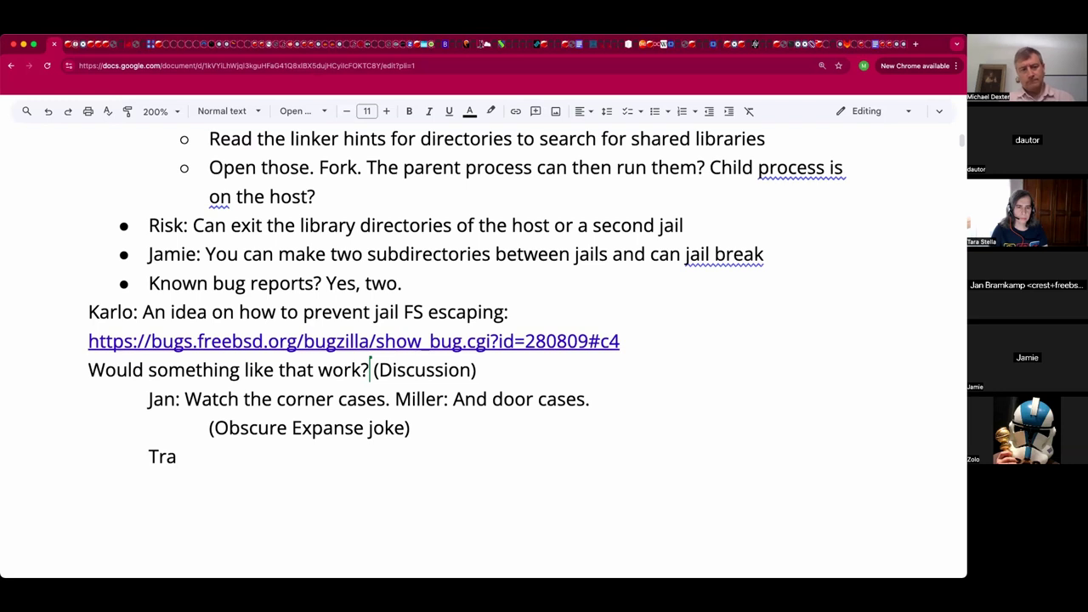
{"action": "type", "text": "ck the root vnode of teh jail?"}
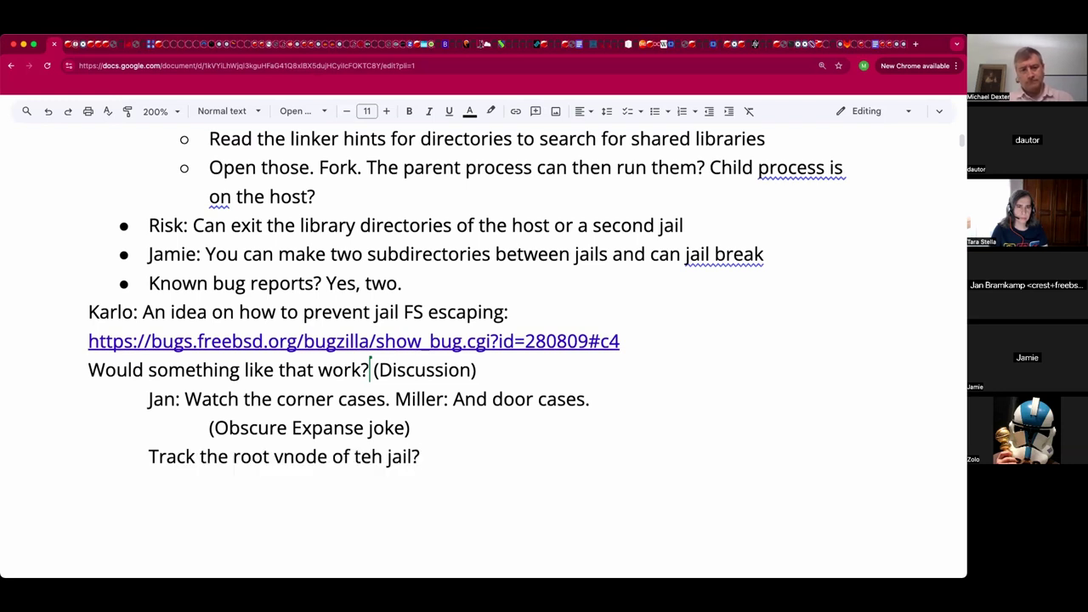
{"action": "key", "text": "Left"}
{"action": "key", "text": "Left"}
{"action": "key", "text": "Left"}
{"action": "key", "text": "Left"}
{"action": "key", "text": "Left"}
{"action": "key", "text": "Left"}
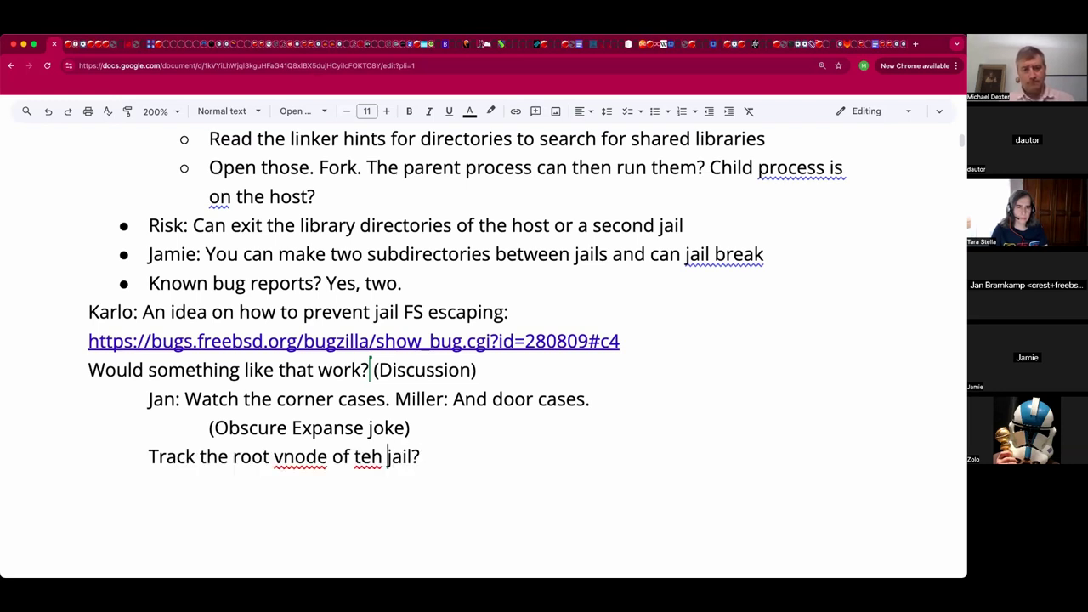
{"action": "key", "text": "alt+shift+Left"}
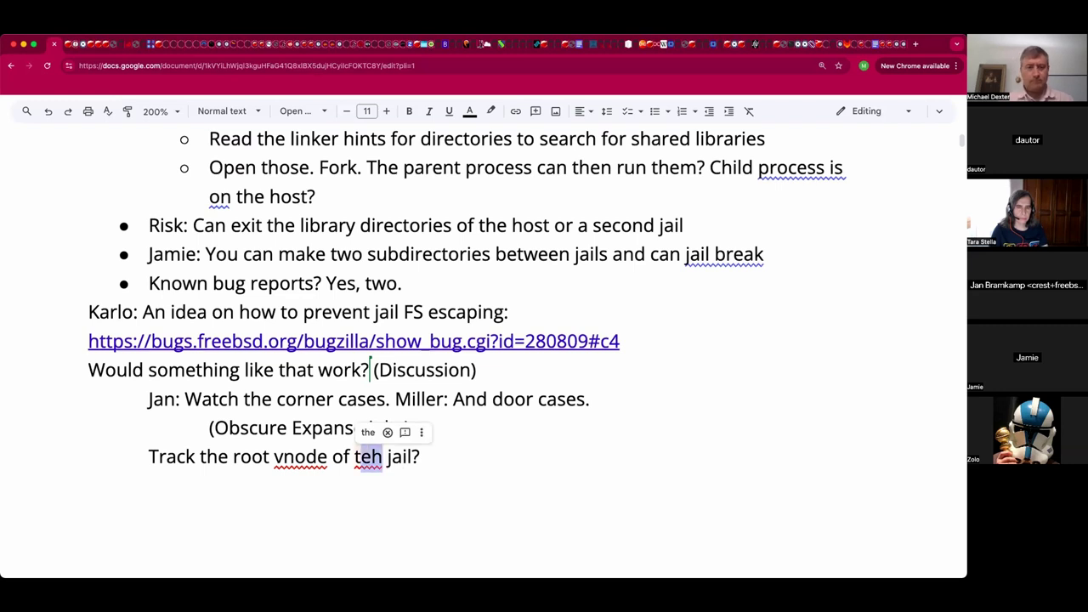
{"action": "type", "text": "the"}
{"action": "key", "text": "End"}
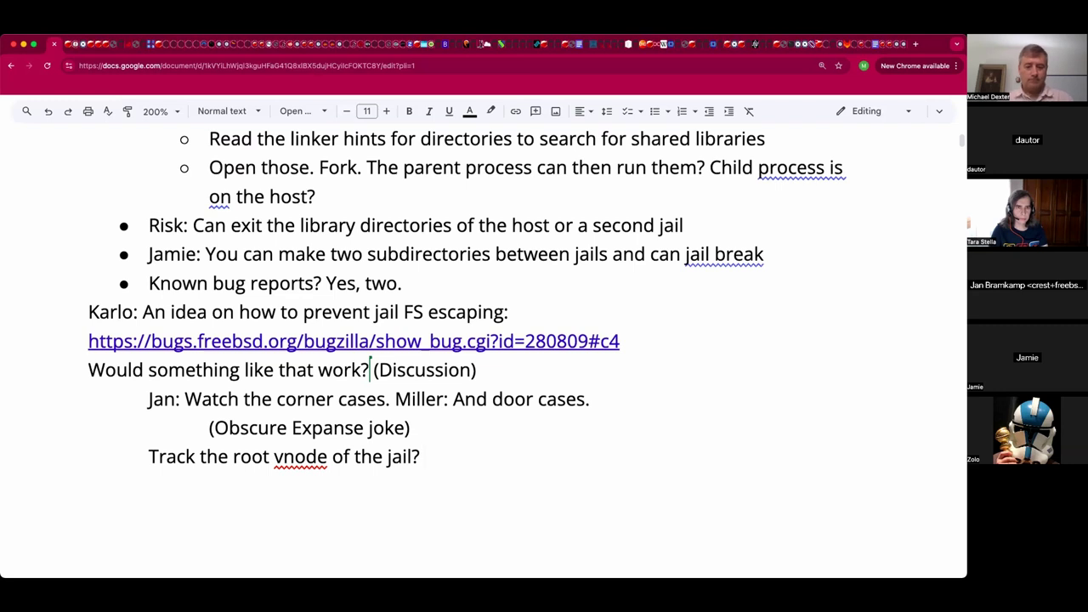
{"action": "type", "text": "Broadl"}
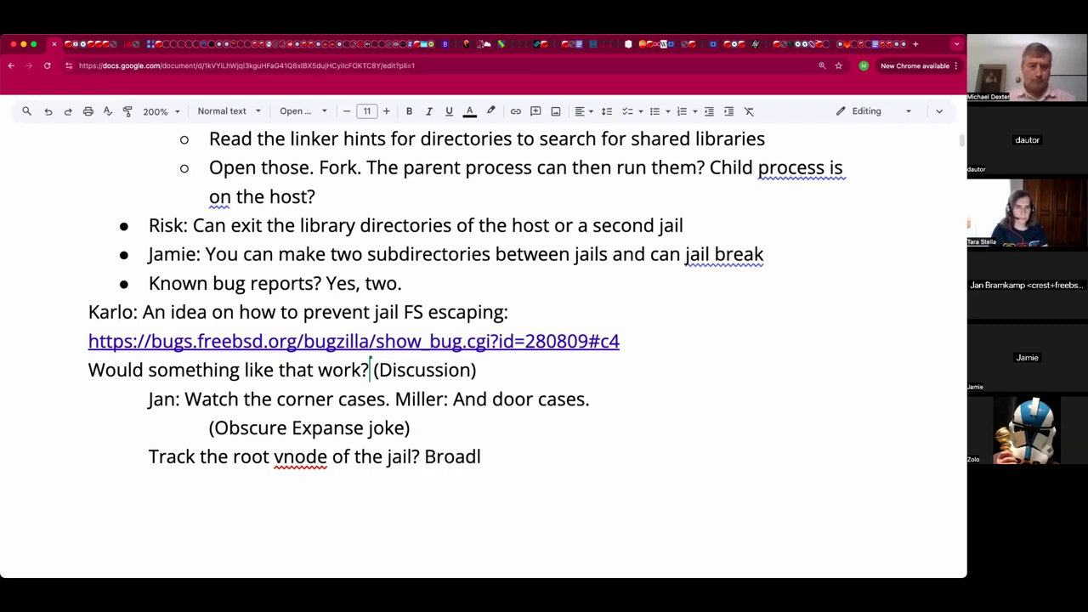
{"action": "type", "text": "y the right idaea"}
{"action": "key", "text": "BackSpace"}
{"action": "key", "text": "BackSpace"}
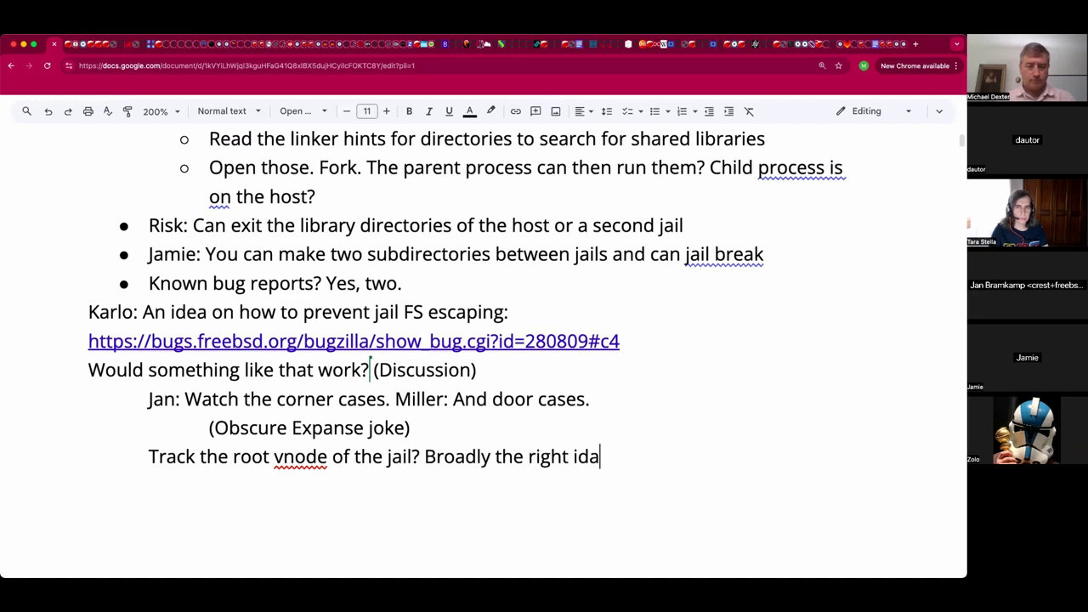
{"action": "key", "text": "BackSpace"}
{"action": "type", "text": "ea."}
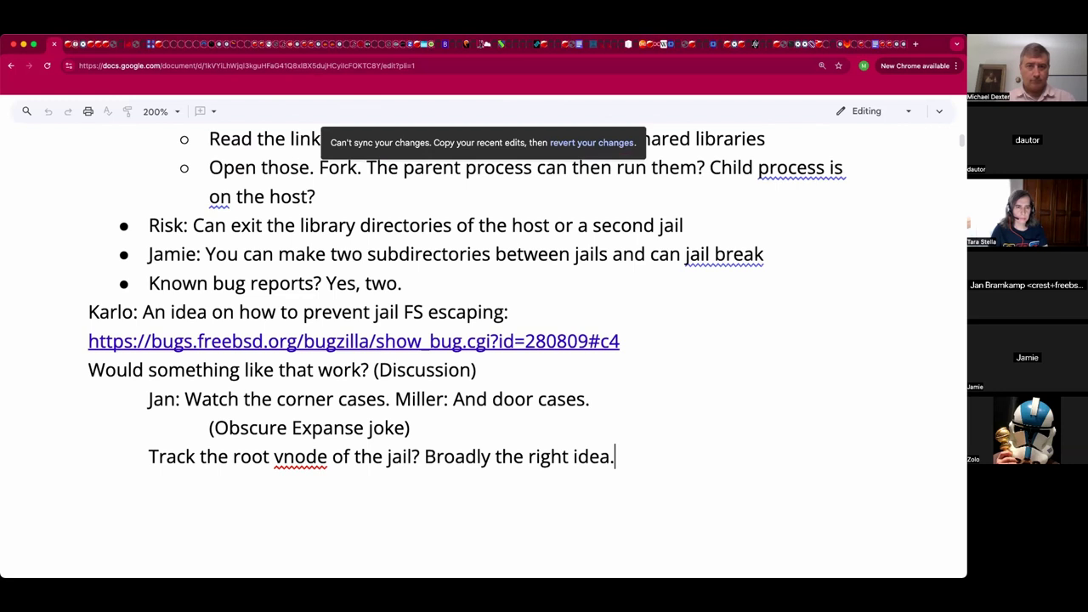
Select and deselect the discussion lines, then switch to Bugzilla bug 280809 at comment 4.
{"action": "key", "text": "shift+Up"}
{"action": "key", "text": "shift+Up"}
{"action": "key", "text": "shift+Up"}
{"action": "key", "text": "shift+Up"}
{"action": "key", "text": "shift+Up"}
{"action": "key", "text": "shift+Up"}
{"action": "key", "text": "shift+Up"}
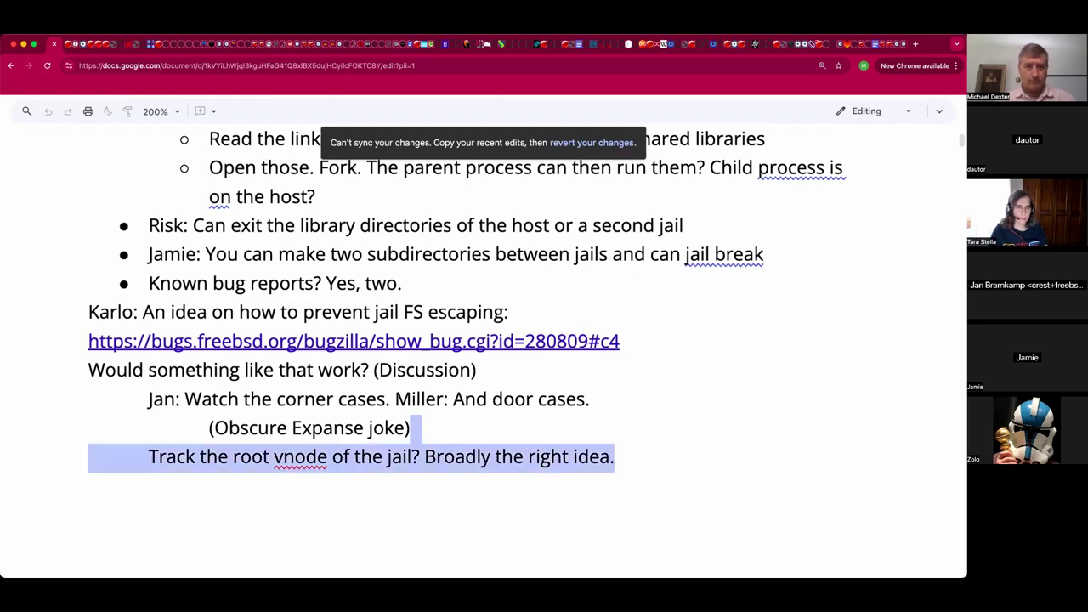
{"action": "key", "text": "shift+Down"}
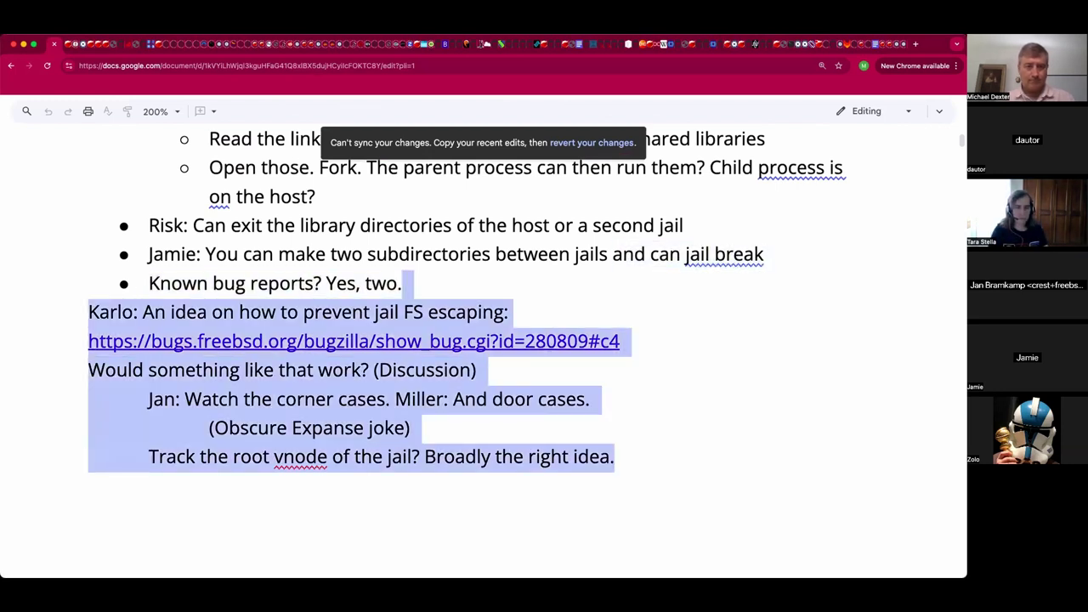
{"action": "left_click", "coordinate": [525, 459]}
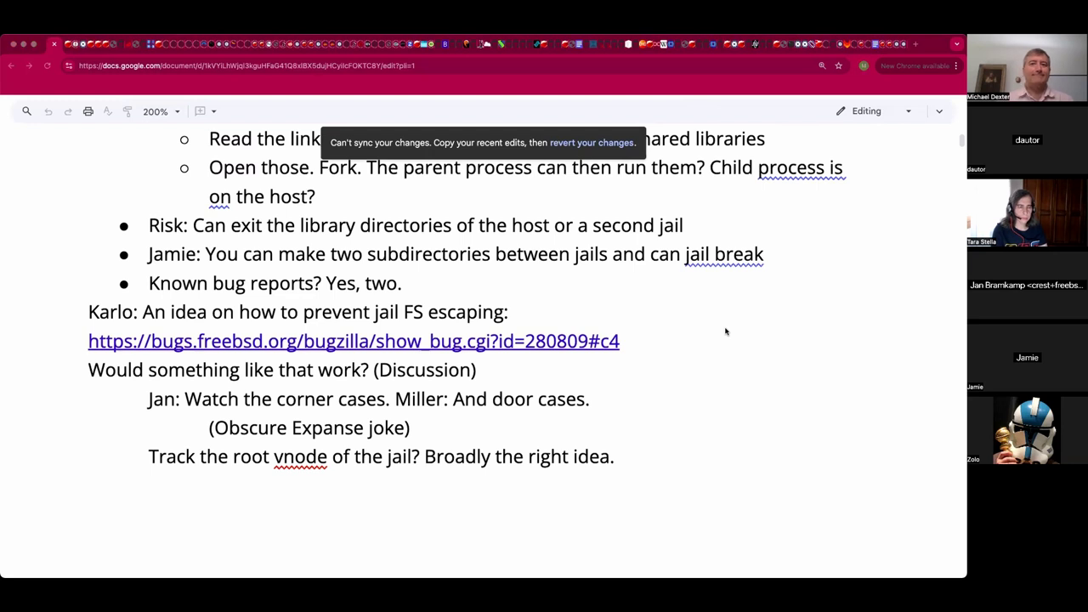
{"action": "left_click", "coordinate": [524, 457]}
{"action": "key", "text": "ctrl+Tab"}
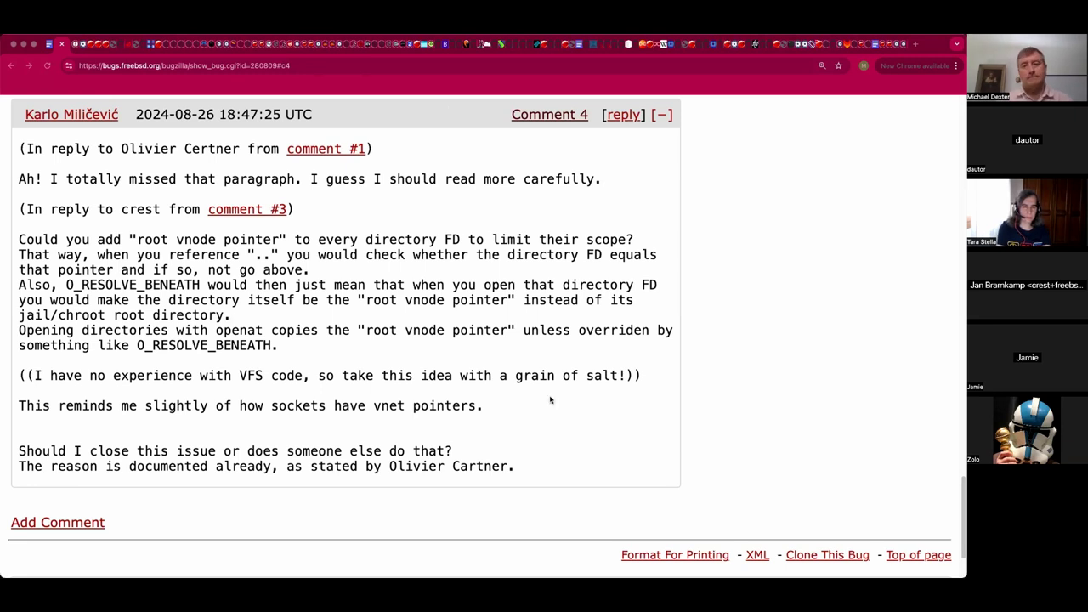
Reload the meeting-notes page, confirming Reload in Chrome's 'Reload site?' dialog.
{"action": "key", "text": "super+w"}
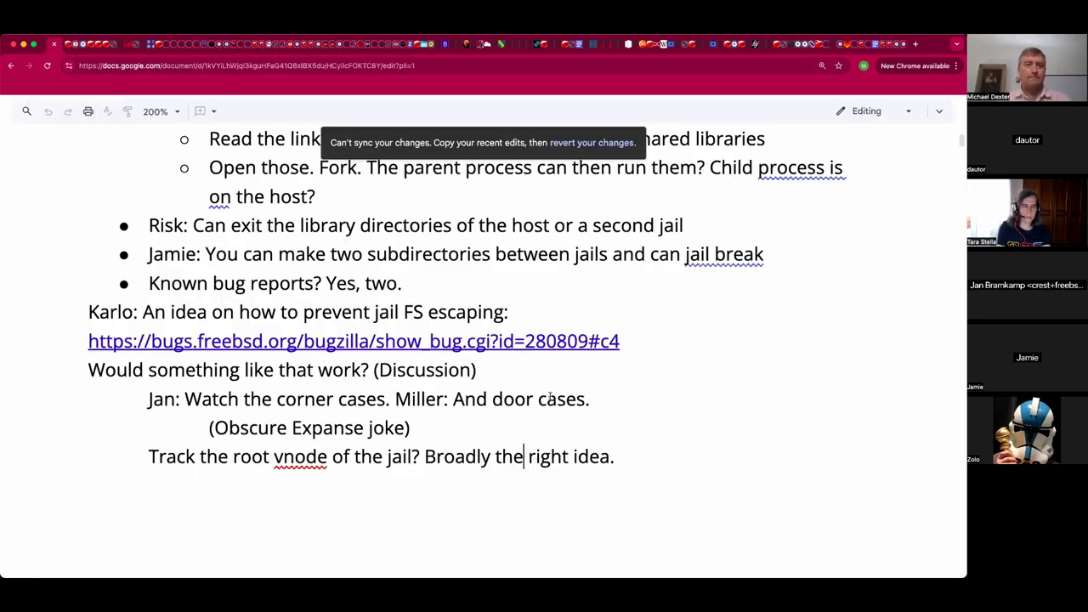
{"action": "key", "text": "super+l"}
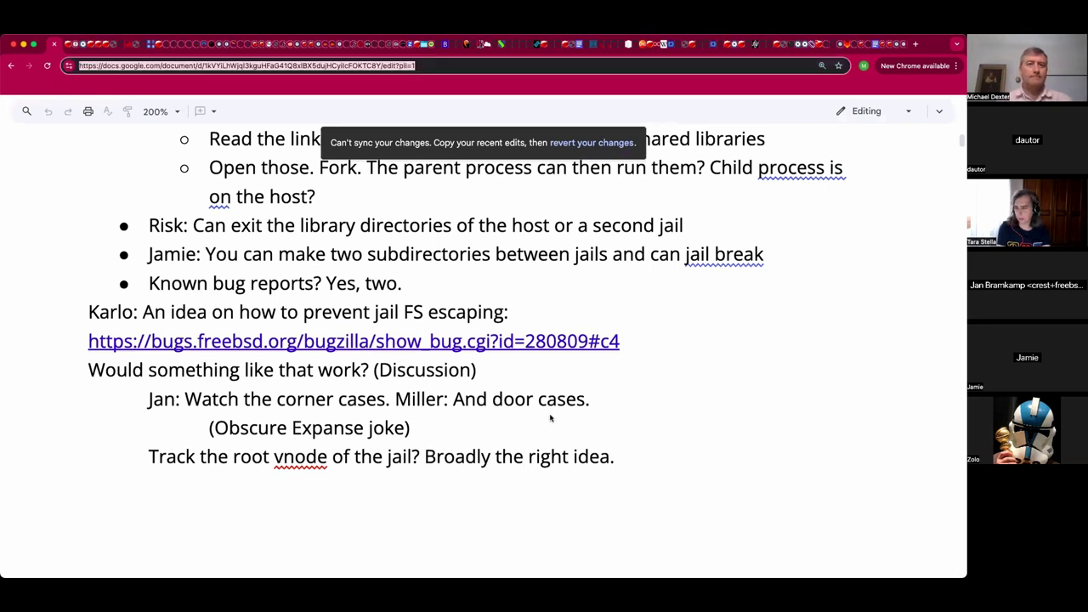
{"action": "key", "text": "Return"}
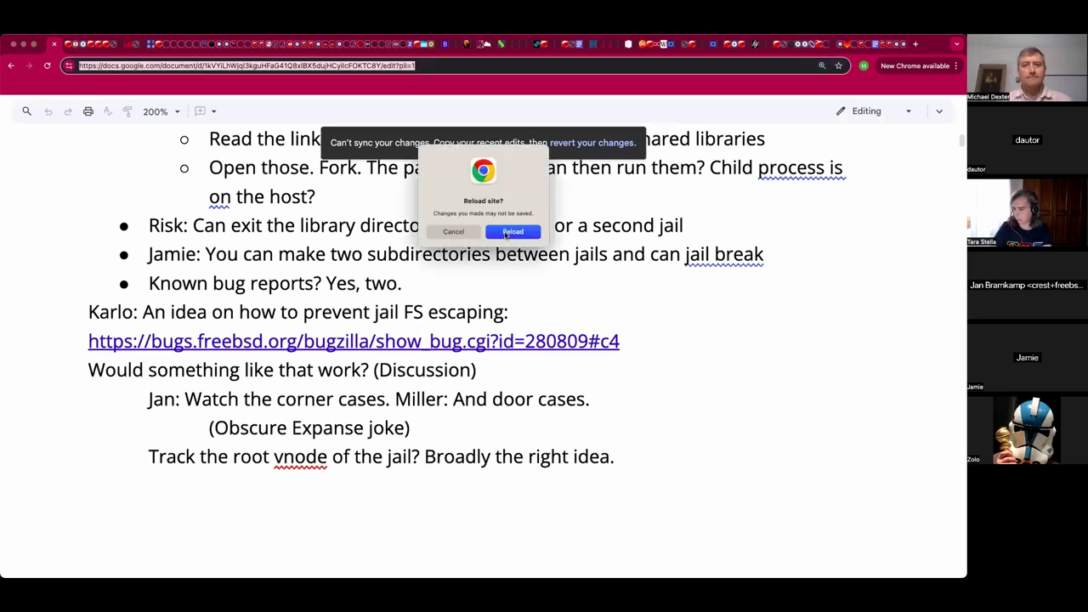
{"action": "left_click", "coordinate": [508, 234]}
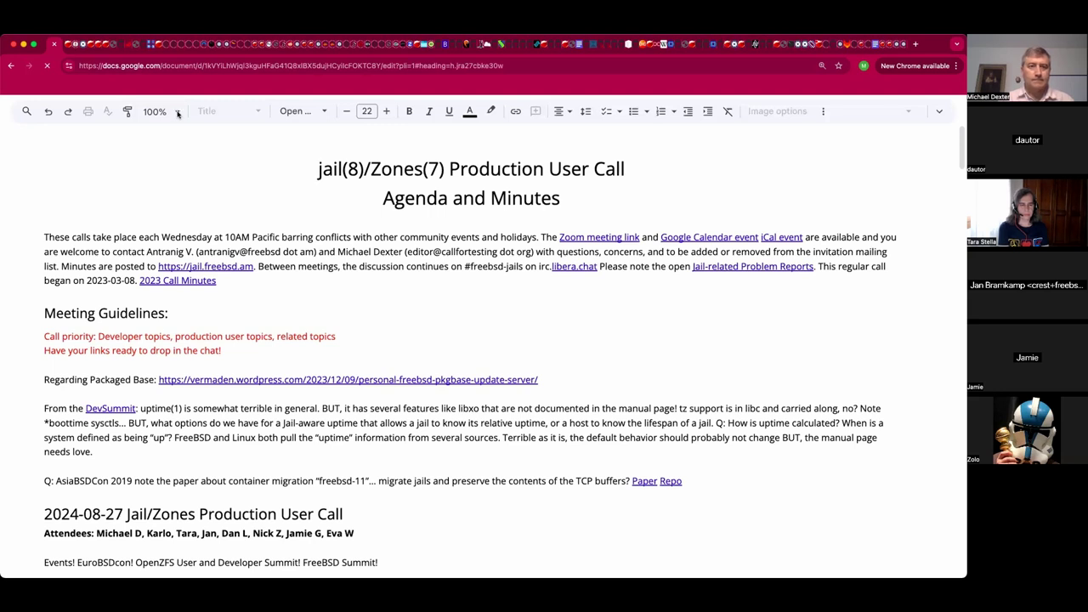
Zoom the document to 200%.
{"action": "left_click", "coordinate": [177, 114]}
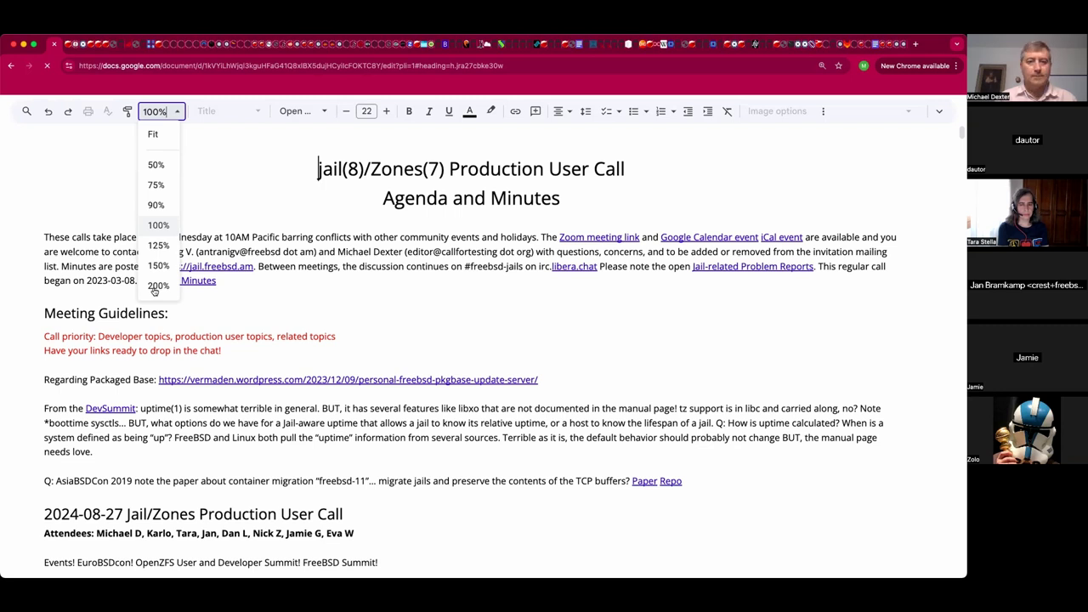
{"action": "left_click", "coordinate": [156, 287]}
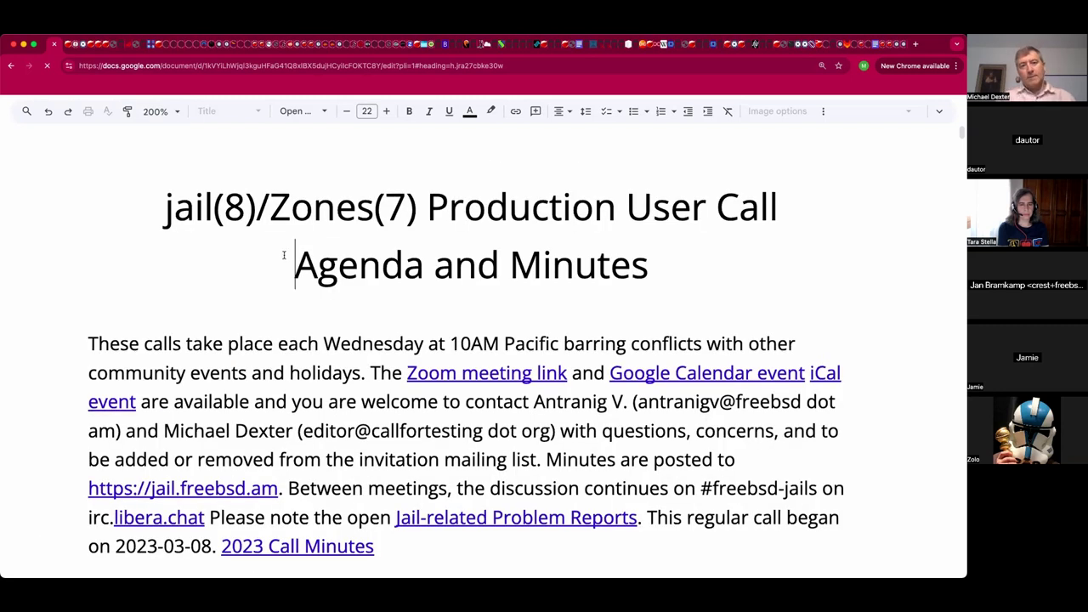
{"action": "scroll", "coordinate": [283, 257], "scroll_direction": "down", "scroll_amount": 5}
{"action": "scroll", "coordinate": [284, 366], "scroll_direction": "down", "scroll_amount": 1}
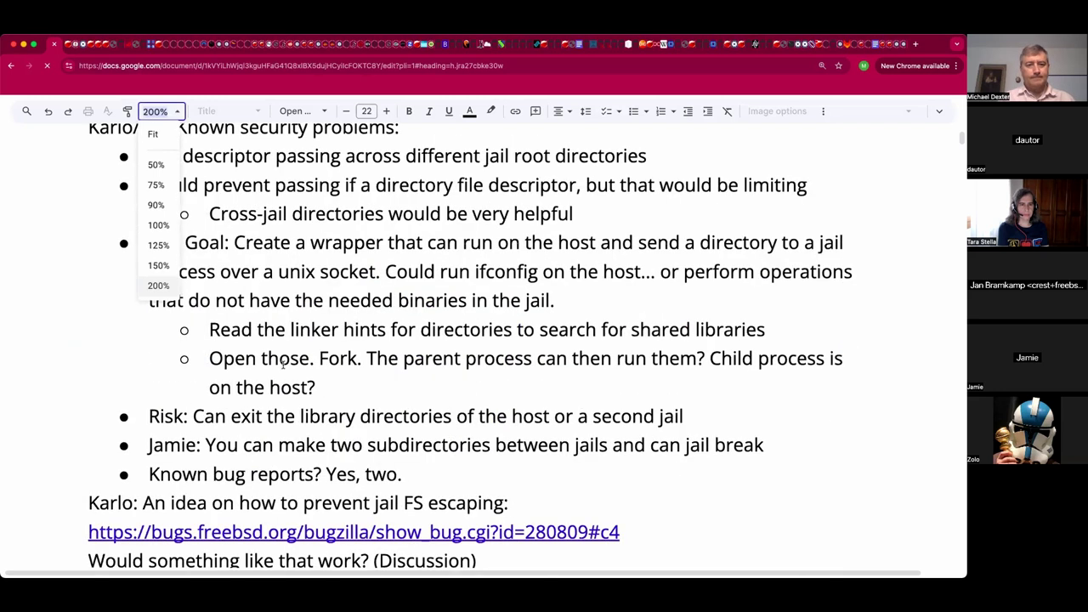
{"action": "scroll", "coordinate": [283, 365], "scroll_direction": "down", "scroll_amount": 2}
{"action": "scroll", "coordinate": [283, 365], "scroll_direction": "down", "scroll_amount": 3}
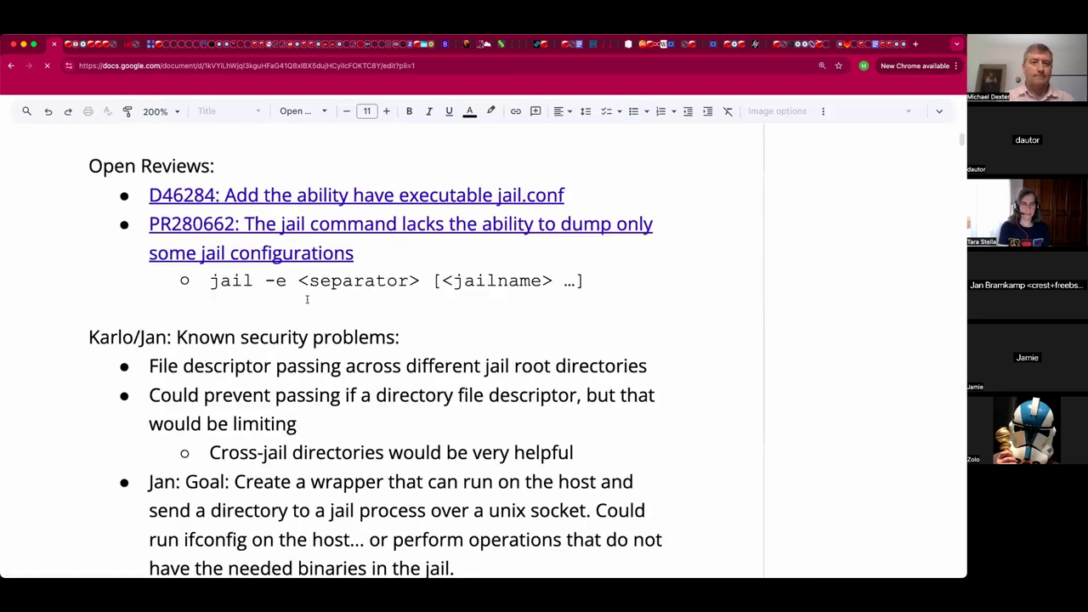
Bring the jail FS escaping idea and discussion lines into view, closing the zoom list.
{"action": "left_click", "coordinate": [307, 299]}
{"action": "scroll", "coordinate": [307, 300], "scroll_direction": "up", "scroll_amount": 3}
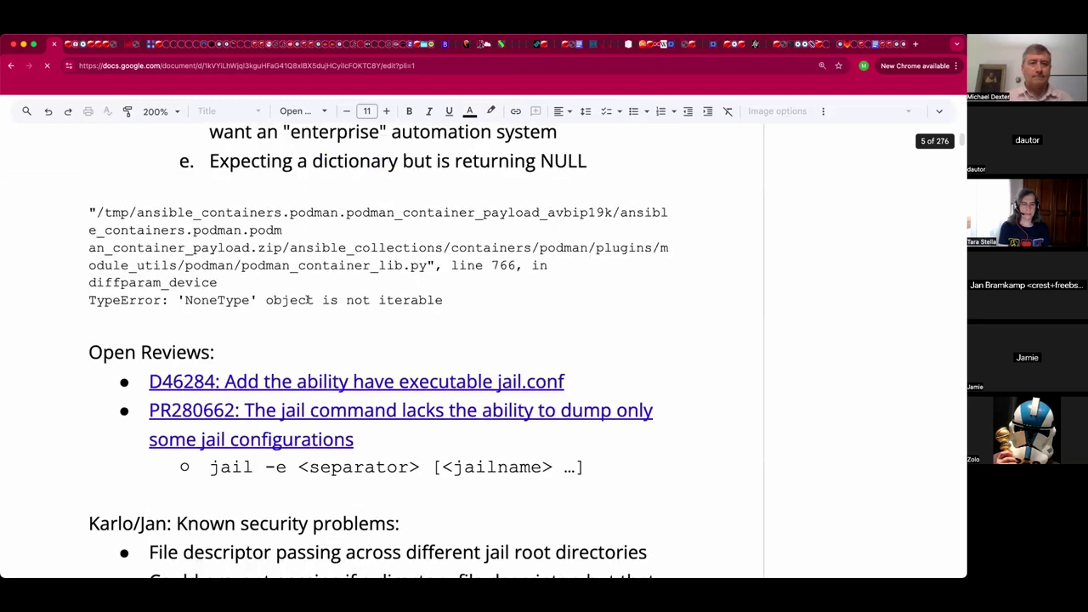
{"action": "scroll", "coordinate": [363, 377], "scroll_direction": "down", "scroll_amount": 7}
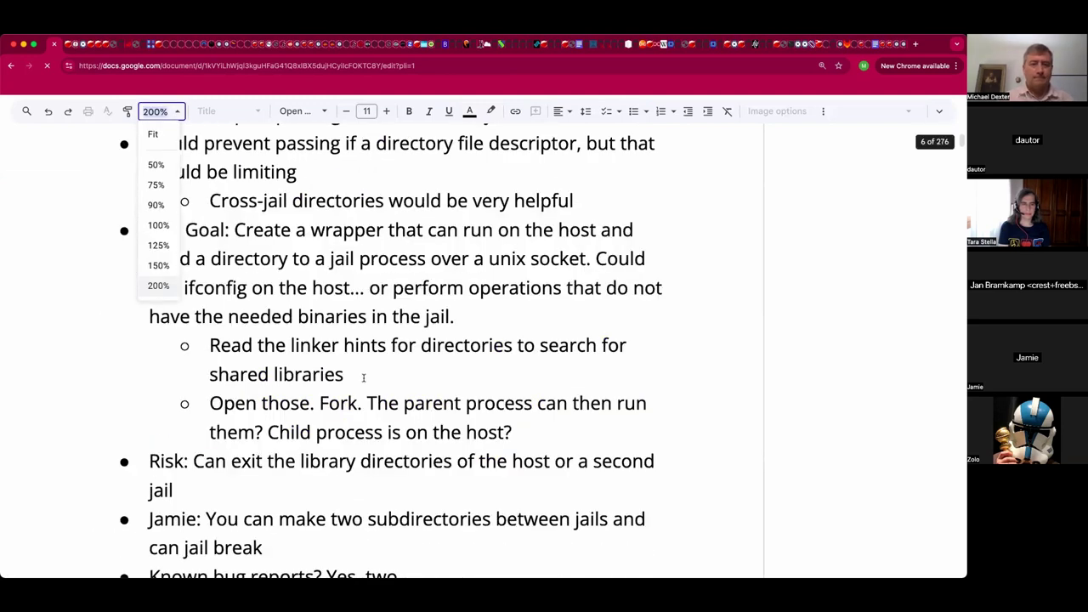
{"action": "scroll", "coordinate": [363, 376], "scroll_direction": "down", "scroll_amount": 3}
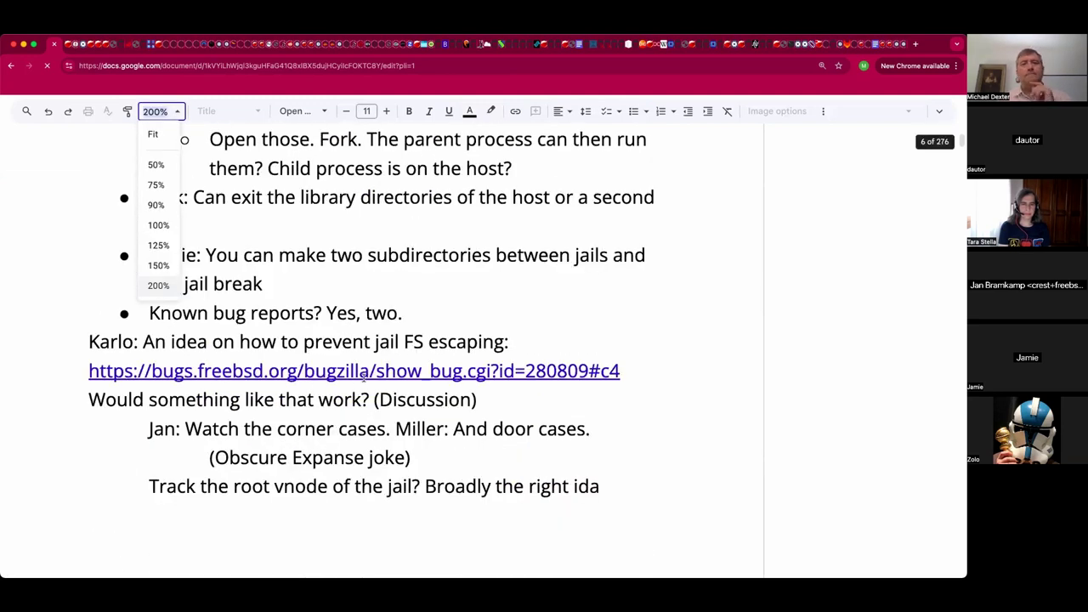
{"action": "key", "text": "Escape"}
{"action": "scroll", "coordinate": [364, 376], "scroll_direction": "down", "scroll_amount": 1}
{"action": "scroll", "coordinate": [364, 380], "scroll_direction": "down", "scroll_amount": 2}
{"action": "scroll", "coordinate": [363, 376], "scroll_direction": "down", "scroll_amount": 1}
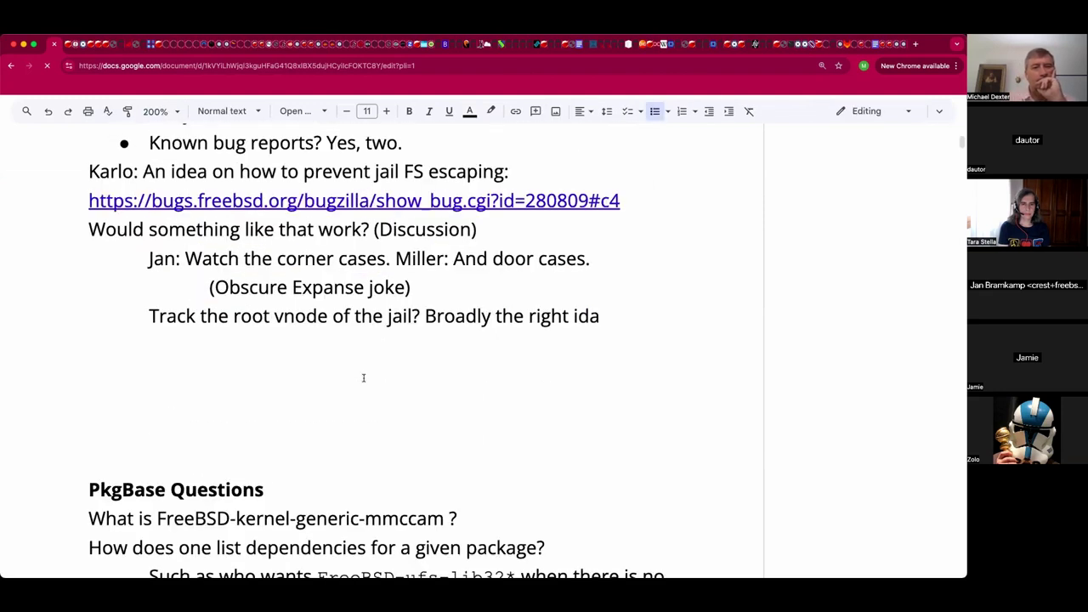
{"action": "scroll", "coordinate": [363, 377], "scroll_direction": "up", "scroll_amount": 3}
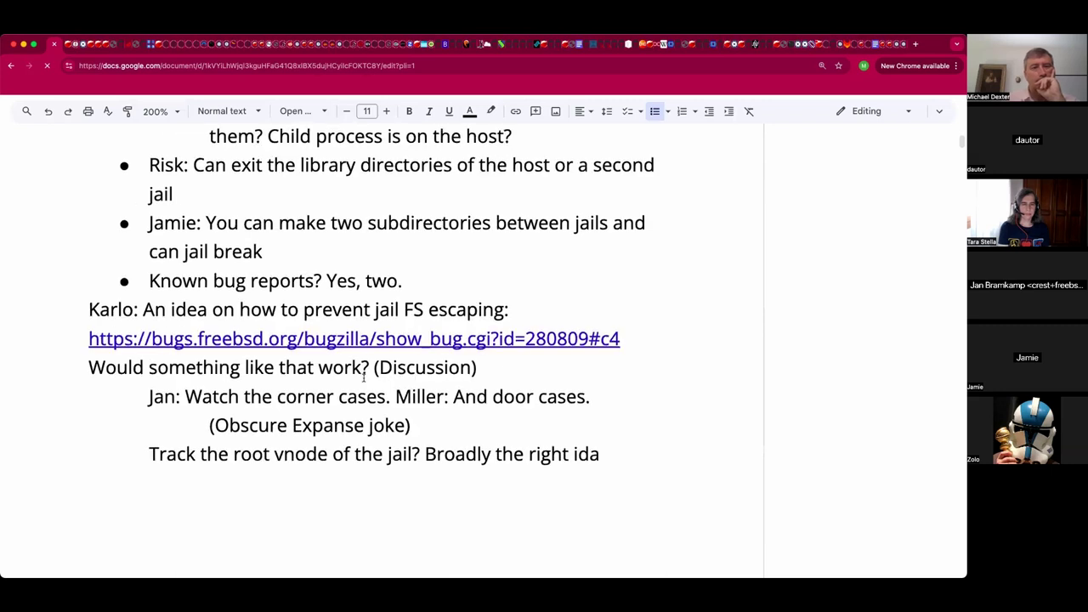
{"action": "scroll", "coordinate": [364, 379], "scroll_direction": "down", "scroll_amount": 1}
Below the vnode line, type a parenthetical note that Docs logged the note-taker out per first-meeting-of-the-week tradition.
{"action": "scroll", "coordinate": [363, 379], "scroll_direction": "down", "scroll_amount": 1}
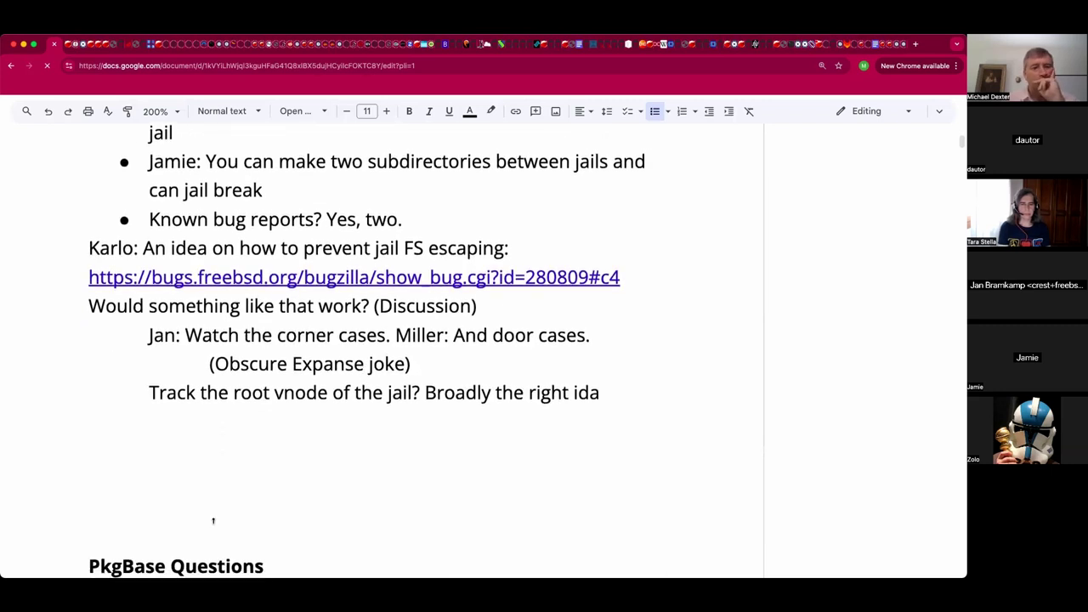
{"action": "left_click", "coordinate": [191, 427]}
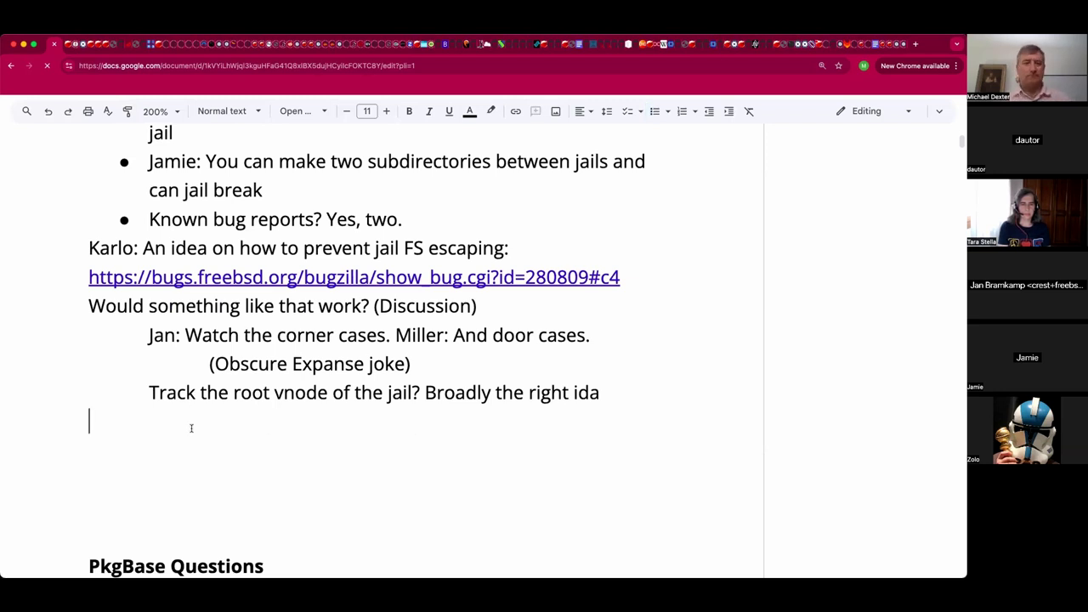
{"action": "type", "text": "(Docs"}
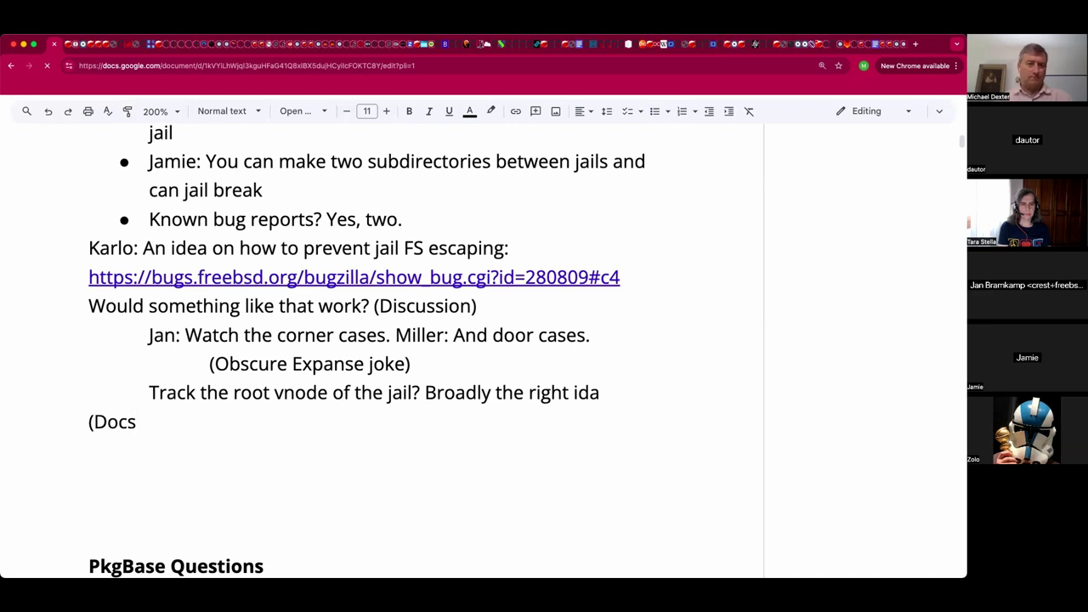
{"action": "type", "text": " lo"}
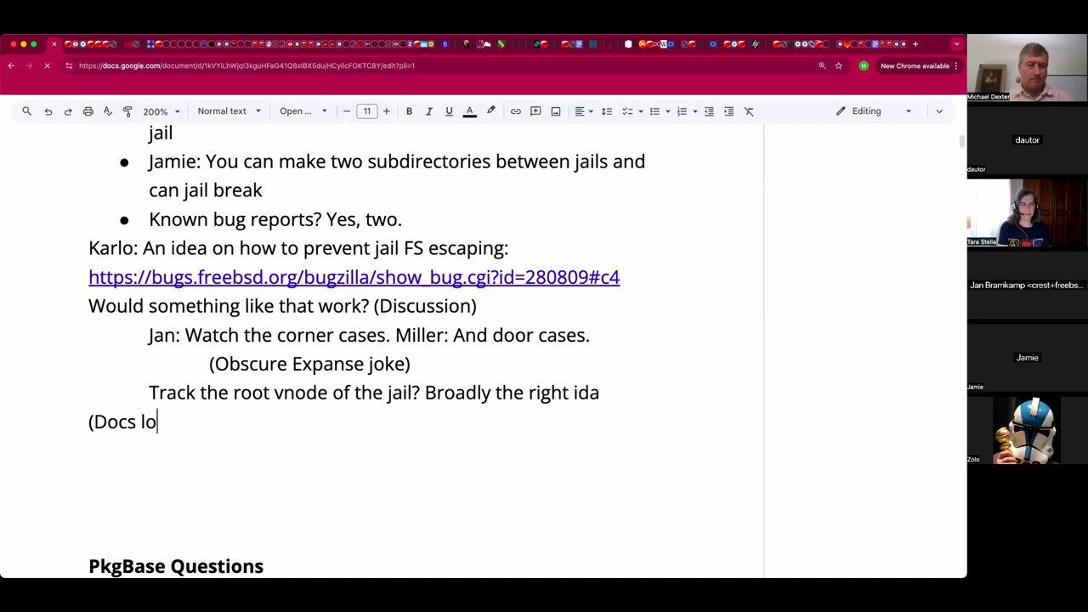
{"action": "type", "text": "gged Michael ou"}
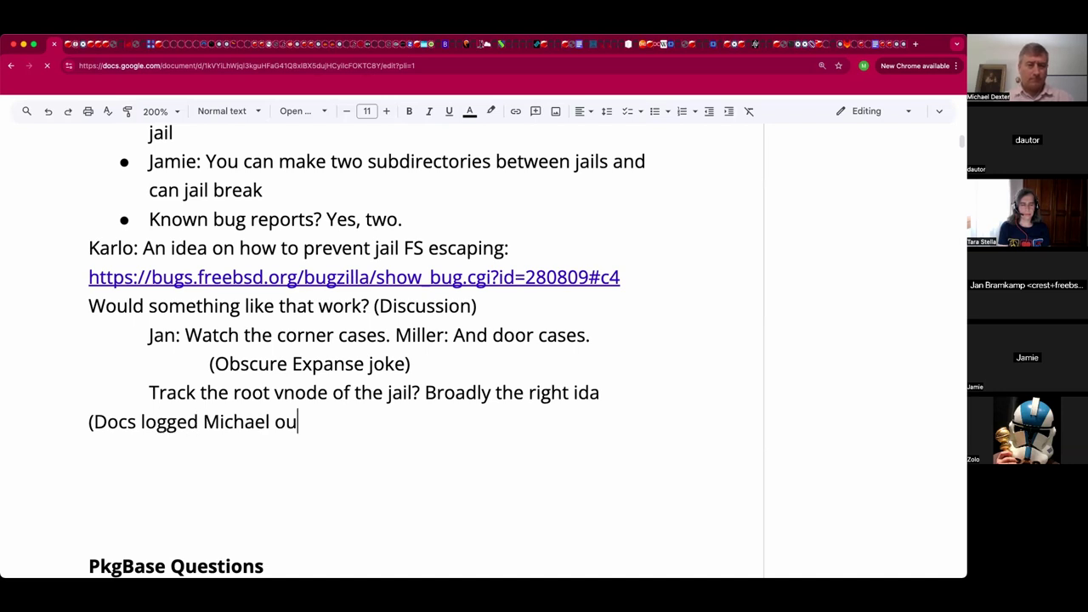
{"action": "type", "text": "t per Mon"}
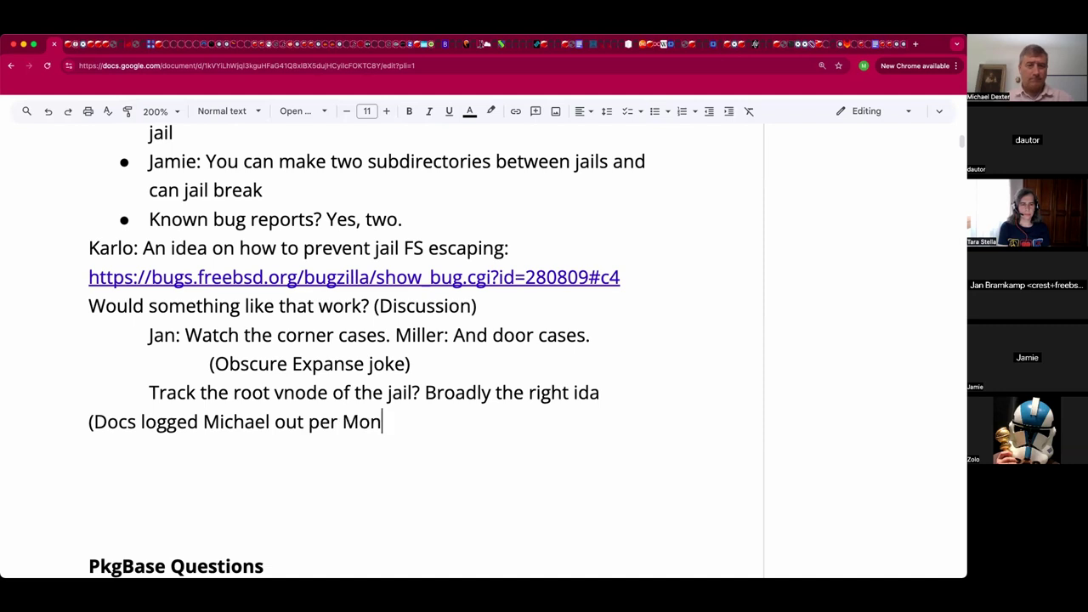
{"action": "key", "text": "BackSpace"}
{"action": "key", "text": "BackSpace"}
{"action": "key", "text": "BackSpace"}
{"action": "type", "text": "fire"}
{"action": "key", "text": "BackSpace"}
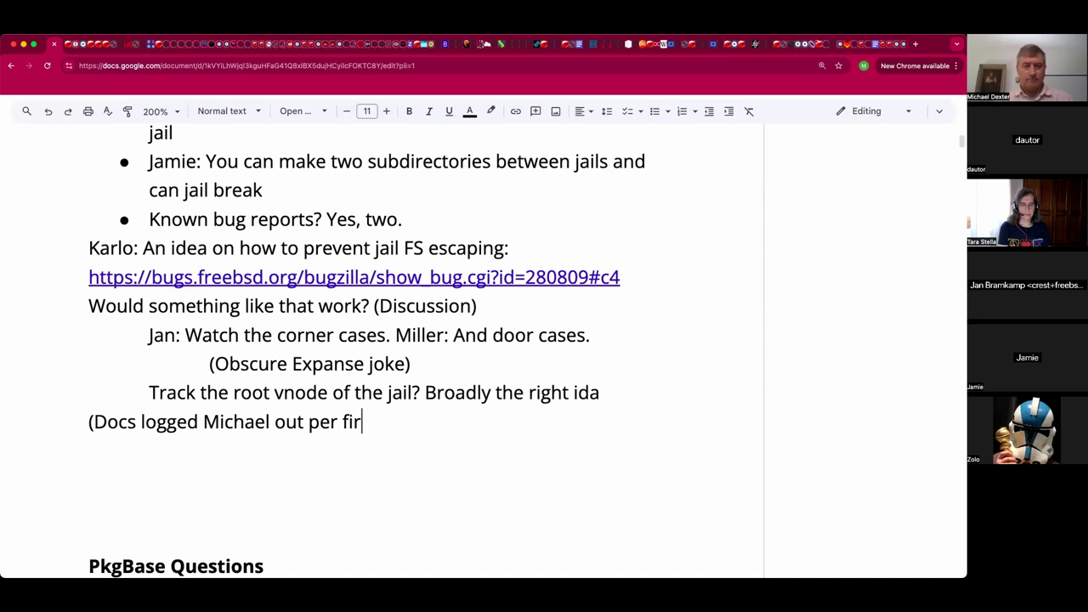
{"action": "key", "text": "BackSpace"}
{"action": "type", "text": "r"}
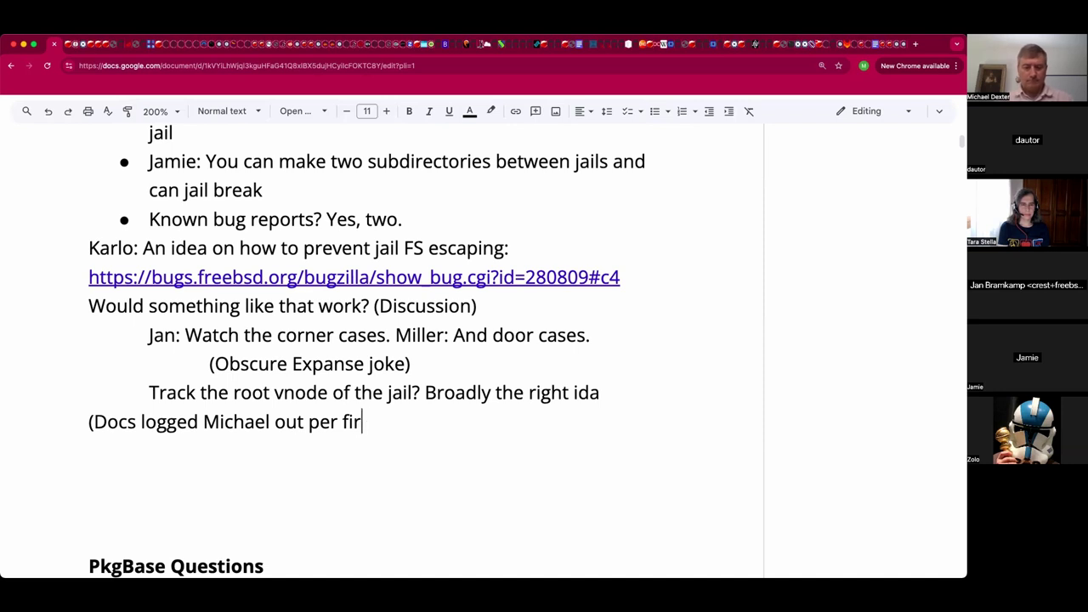
{"action": "type", "text": "st-meeti"}
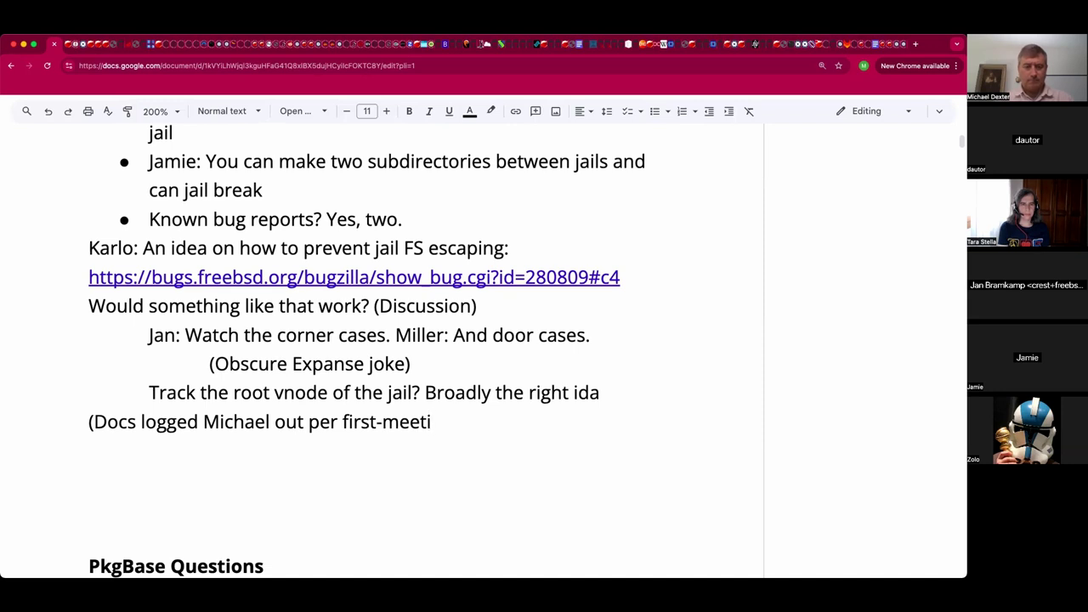
{"action": "type", "text": "ng-of-the "}
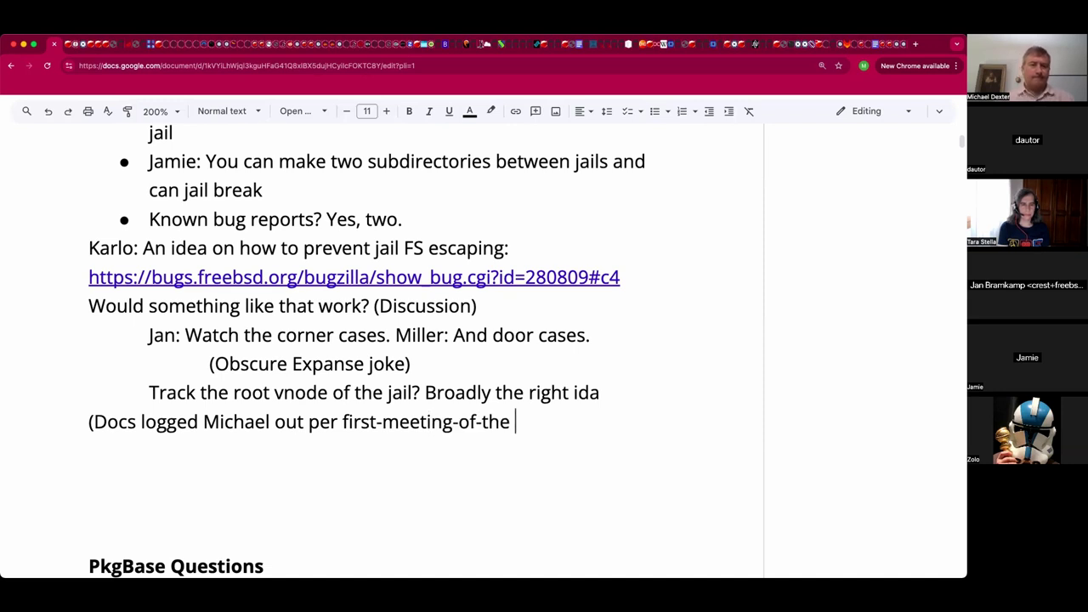
{"action": "type", "text": "week tradition)"}
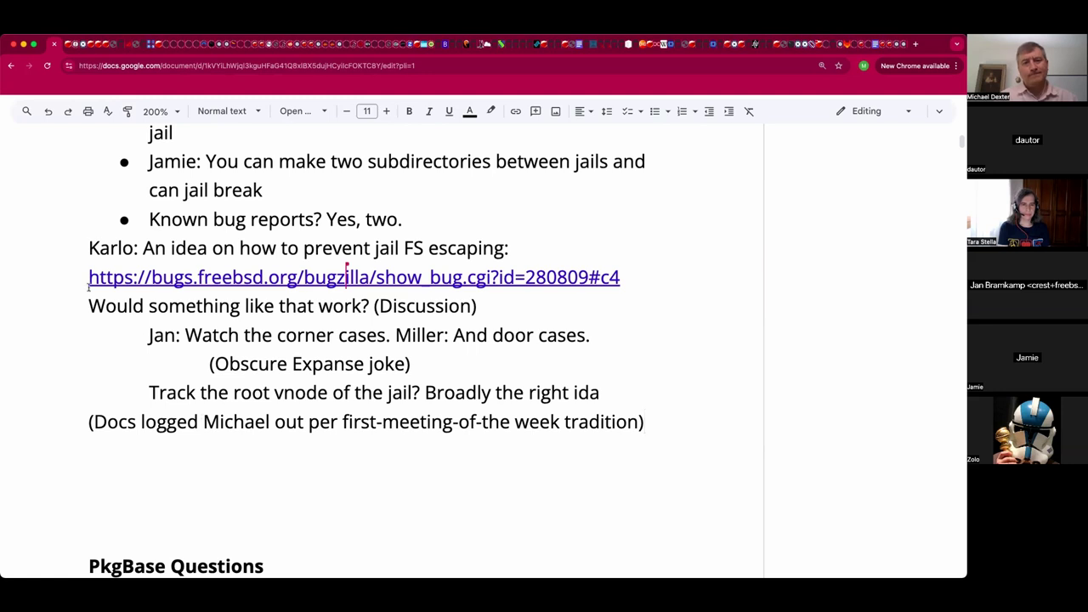
{"action": "left_click", "coordinate": [128, 483]}
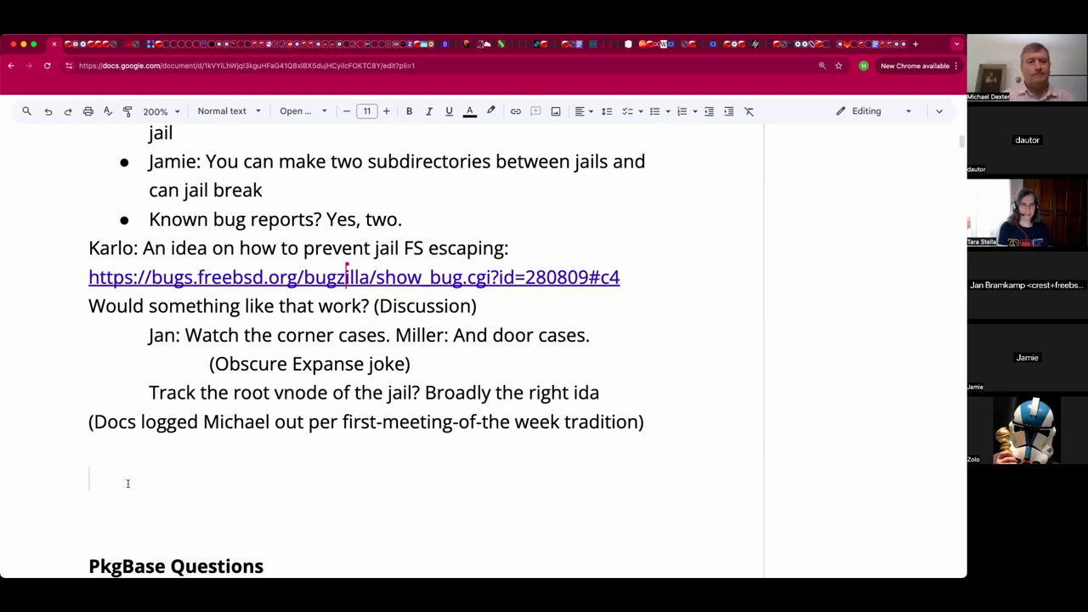
{"action": "scroll", "coordinate": [128, 483], "scroll_direction": "up", "scroll_amount": 1}
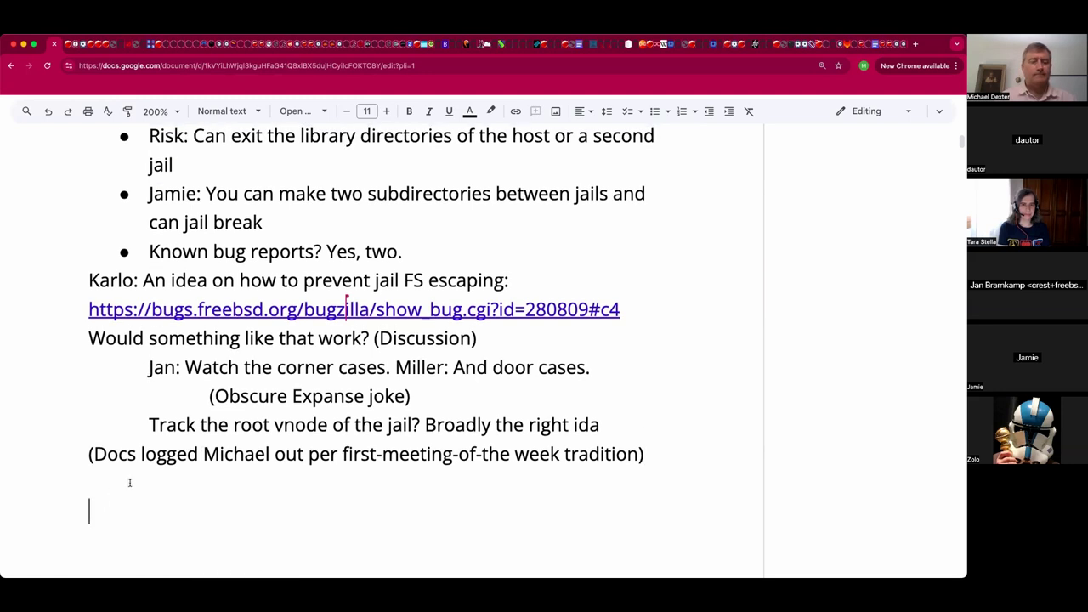
{"action": "left_click", "coordinate": [139, 477]}
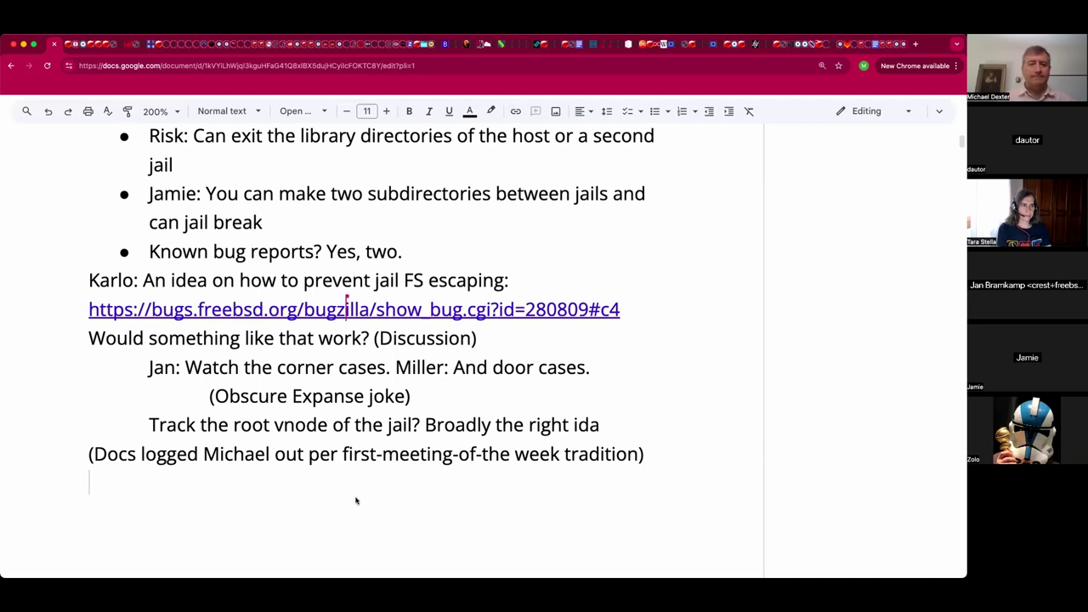
{"action": "left_click", "coordinate": [370, 456]}
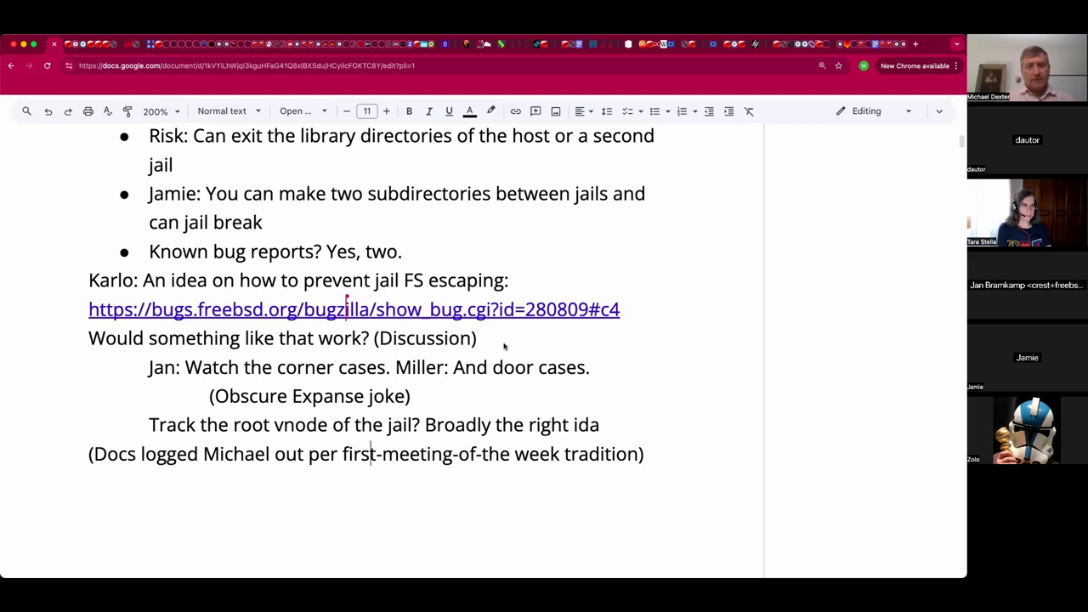
Add an indented 'Comment 1' line under (Discussion), linked to the pasted bug comment URL.
{"action": "left_click", "coordinate": [503, 345]}
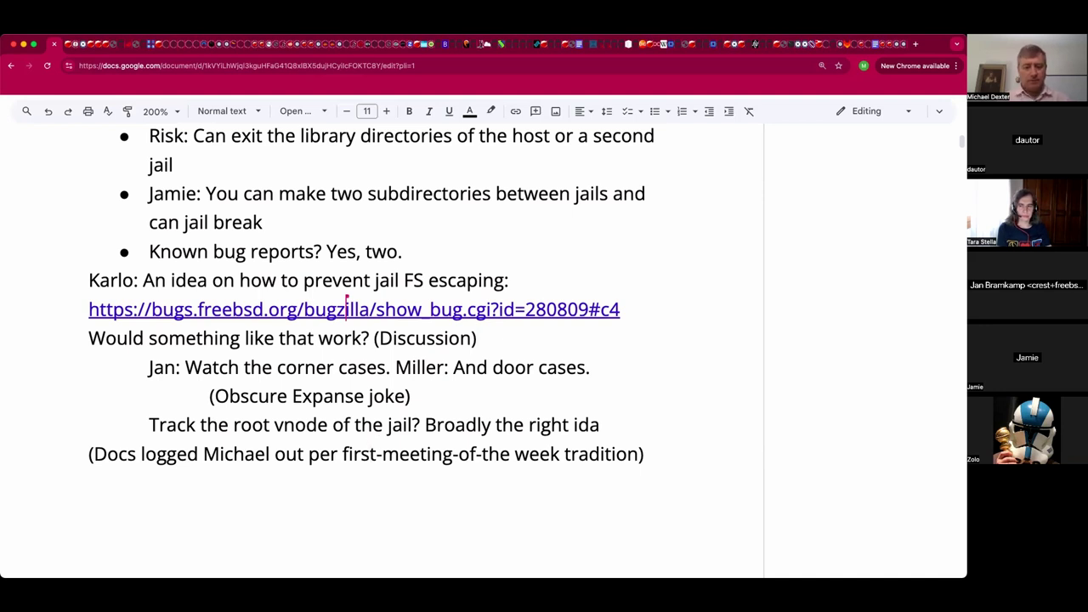
{"action": "key", "text": "Return"}
{"action": "key", "text": "Tab"}
{"action": "type", "text": "Com"}
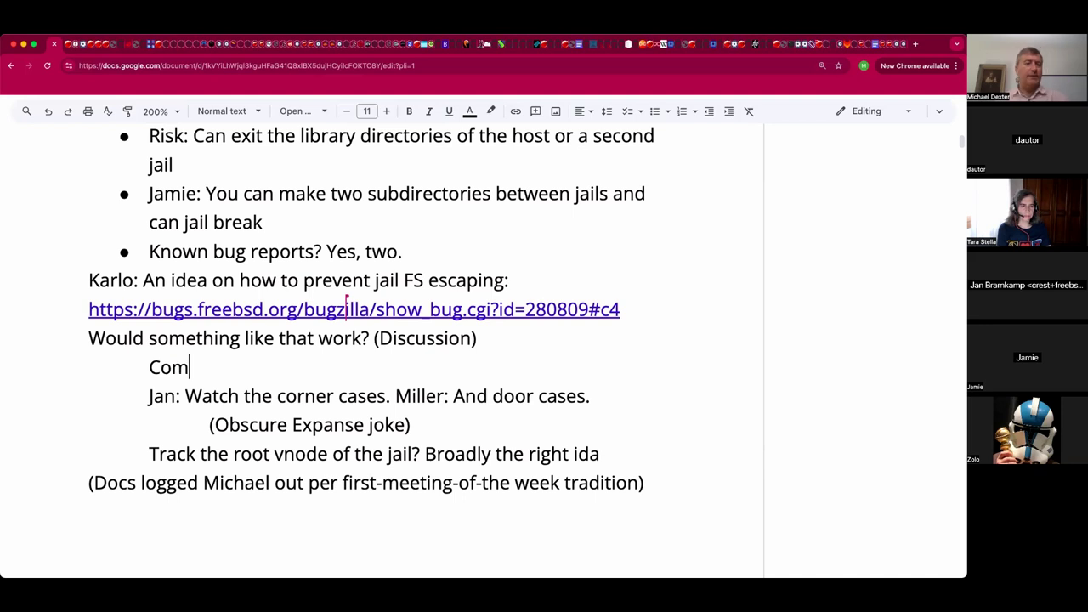
{"action": "type", "text": "men"}
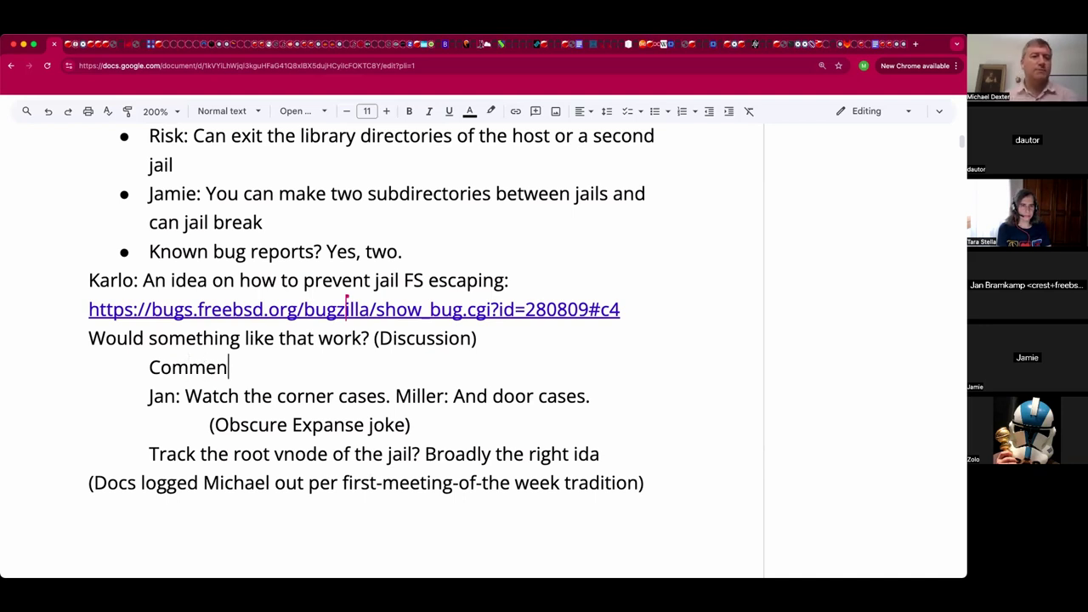
{"action": "type", "text": "t"}
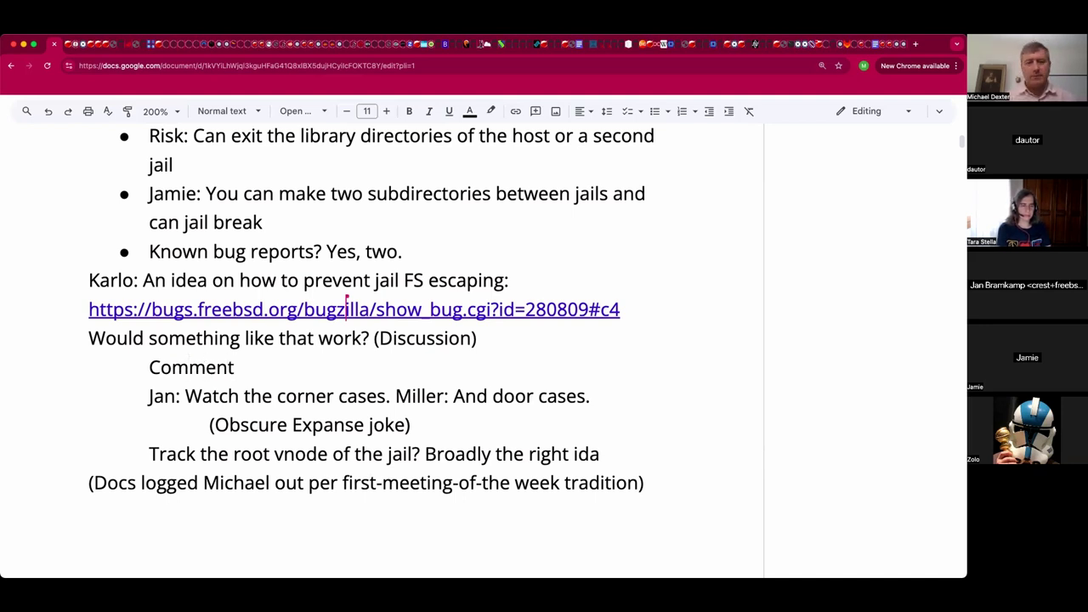
{"action": "type", "text": " 1"}
{"action": "key", "text": "shift+Left"}
{"action": "key", "text": "shift+Left"}
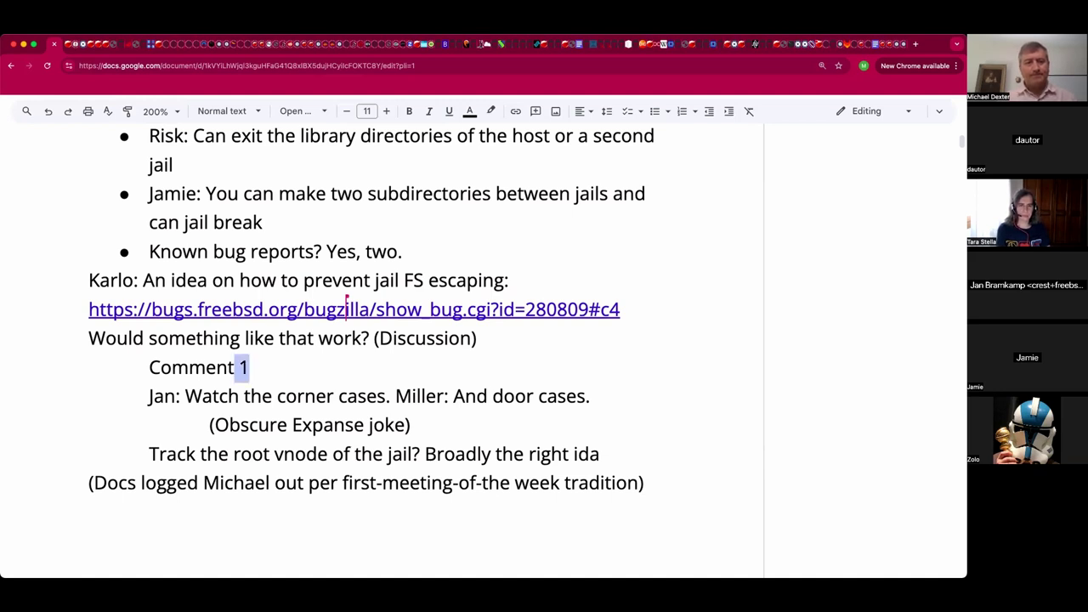
{"action": "key", "text": "shift+Left"}
{"action": "key", "text": "shift+Left"}
{"action": "key", "text": "shift+Left"}
{"action": "key", "text": "shift+Left"}
{"action": "key", "text": "shift+Left"}
{"action": "key", "text": "shift+Left"}
{"action": "key", "text": "shift+Left"}
{"action": "key", "text": "shift+Left"}
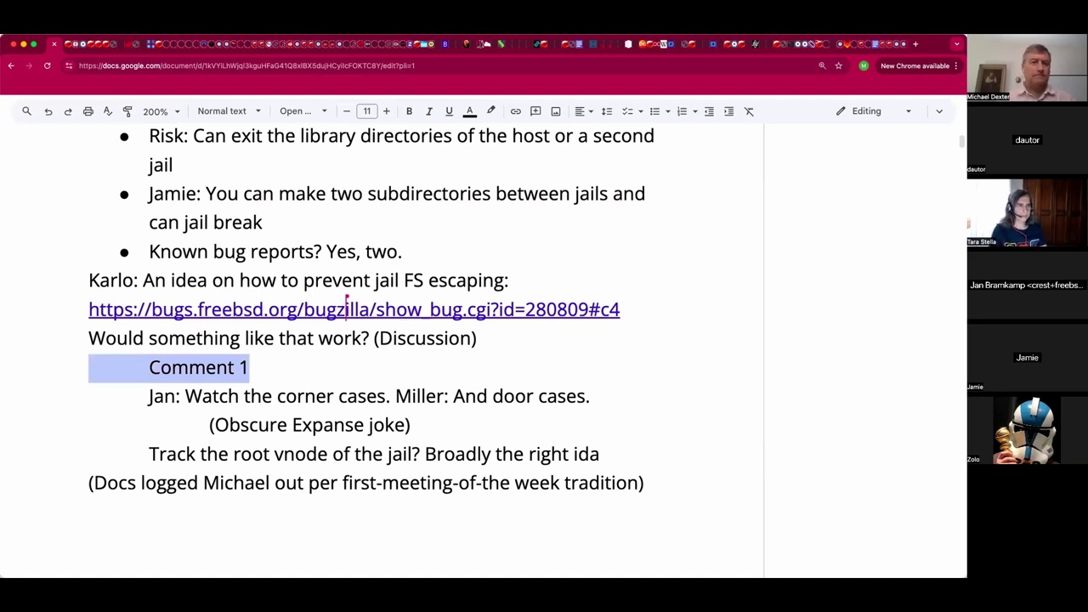
{"action": "key", "text": "ctrl+k"}
{"action": "type", "text": "https://bugs.freebsd.org/bugzilla/show_bug.cgi?id=280809#c3"}
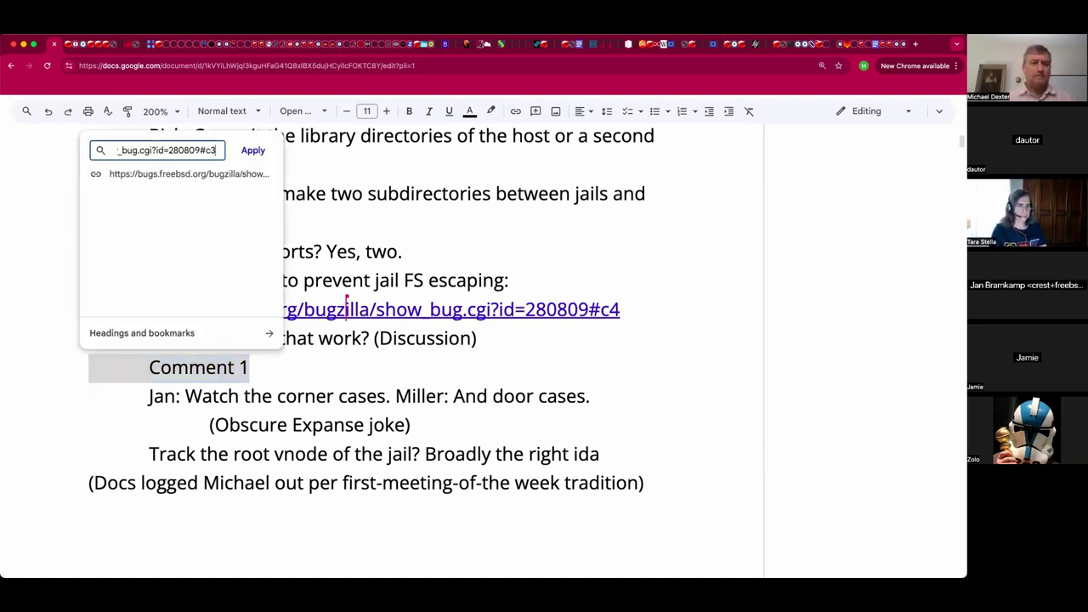
{"action": "key", "text": "Return"}
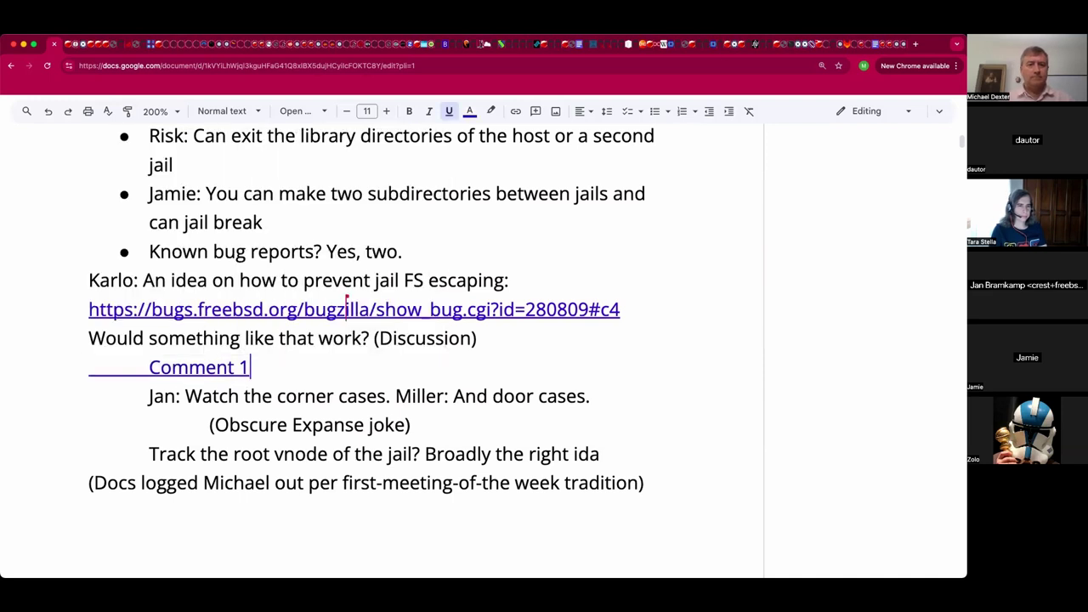
Re-indent Comment 1 so its indent isn't underlined, then add 'Comment 2 Comment 3' after it.
{"action": "left_click", "coordinate": [172, 367]}
{"action": "left_click", "coordinate": [149, 367]}
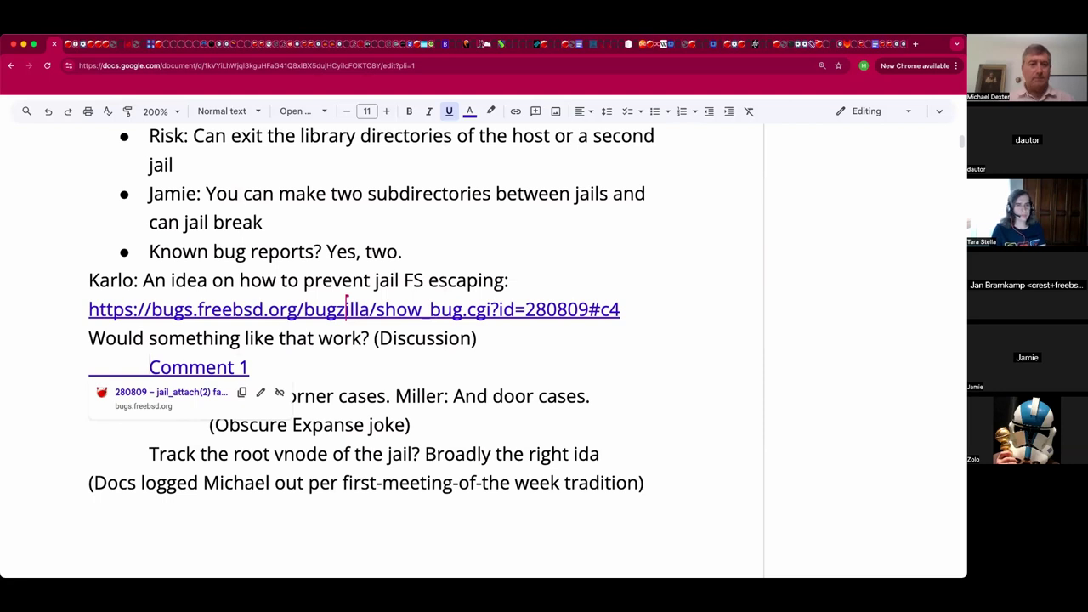
{"action": "key", "text": "BackSpace"}
{"action": "key", "text": "Tab"}
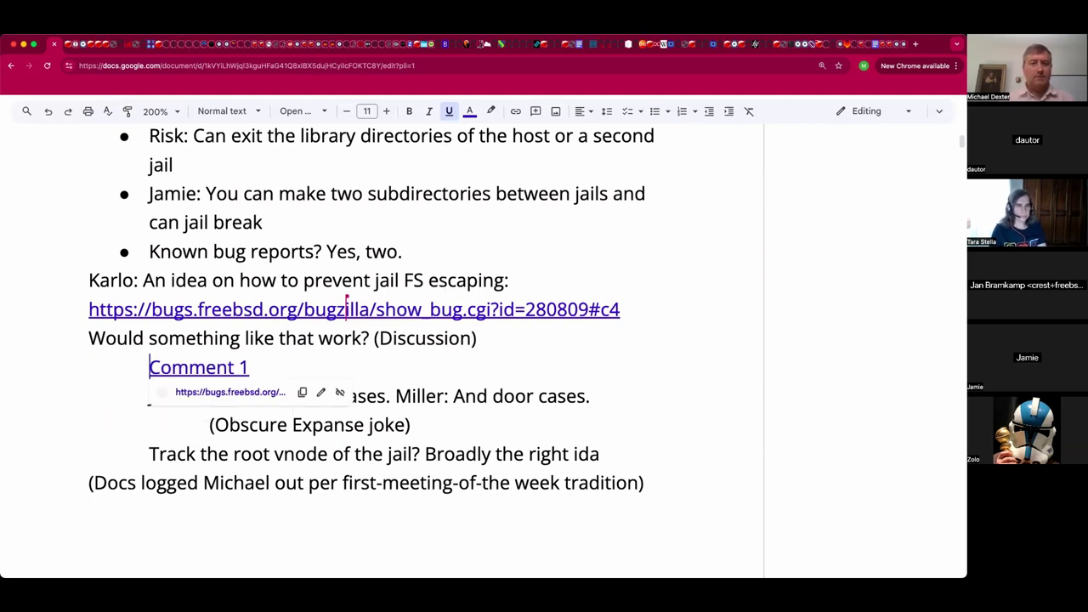
{"action": "key", "text": "End"}
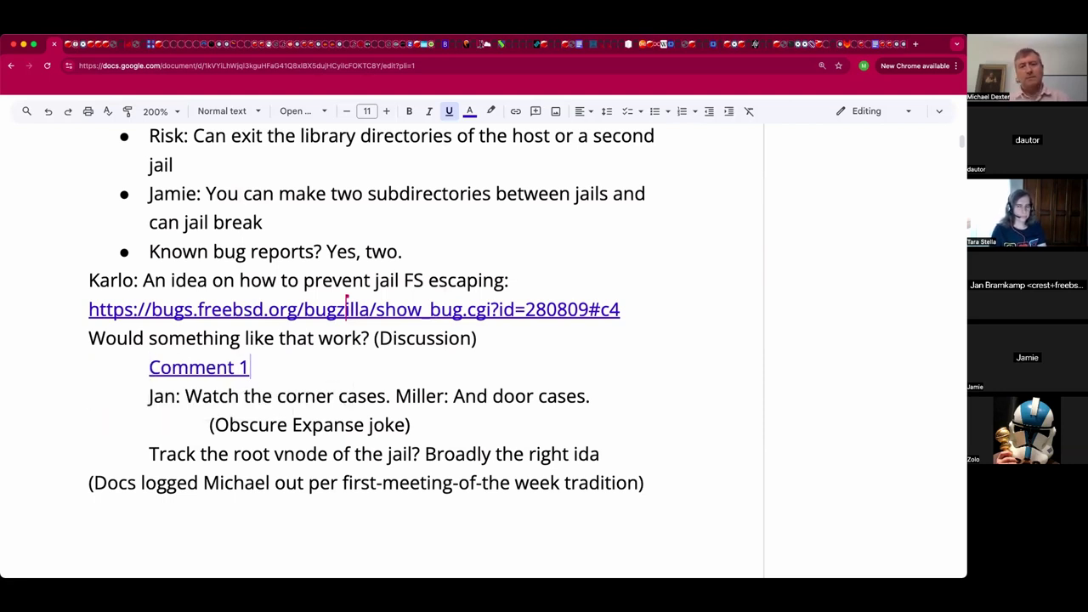
{"action": "type", "text": "Com"}
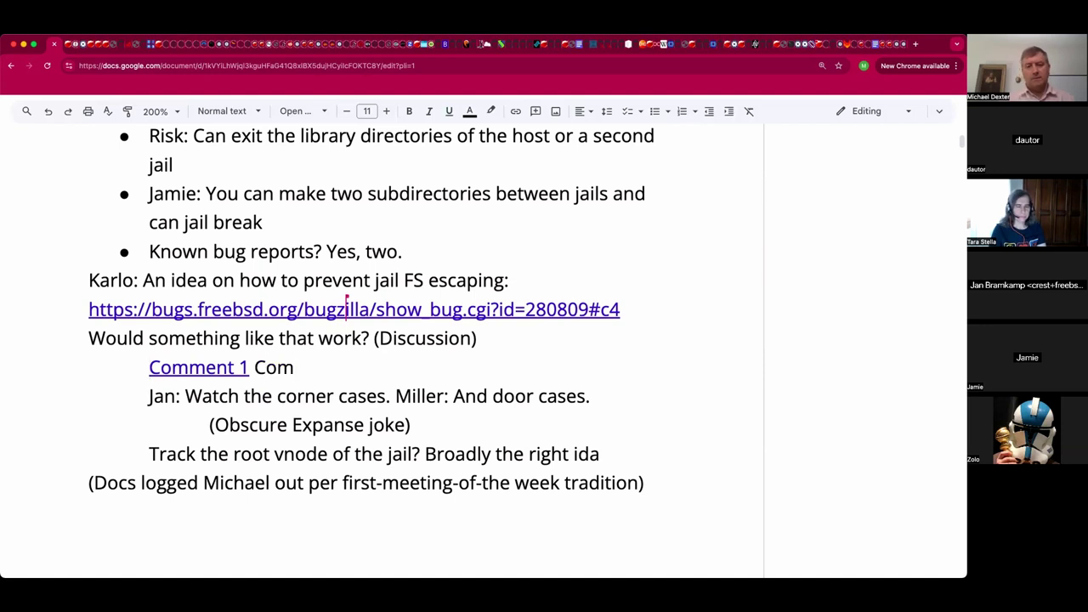
{"action": "type", "text": "ment 2"}
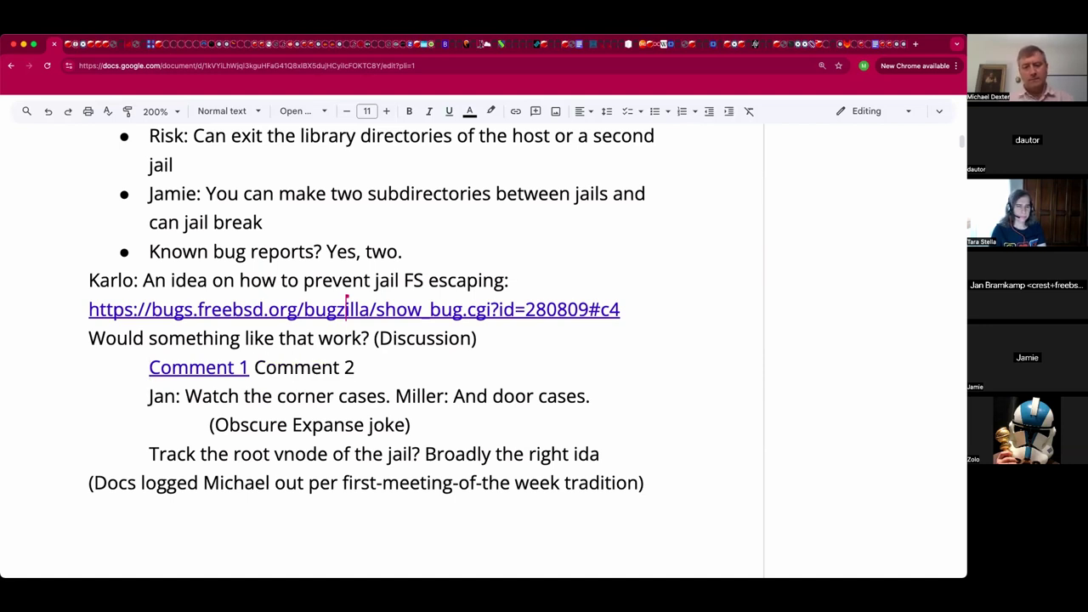
{"action": "type", "text": " Comment 3"}
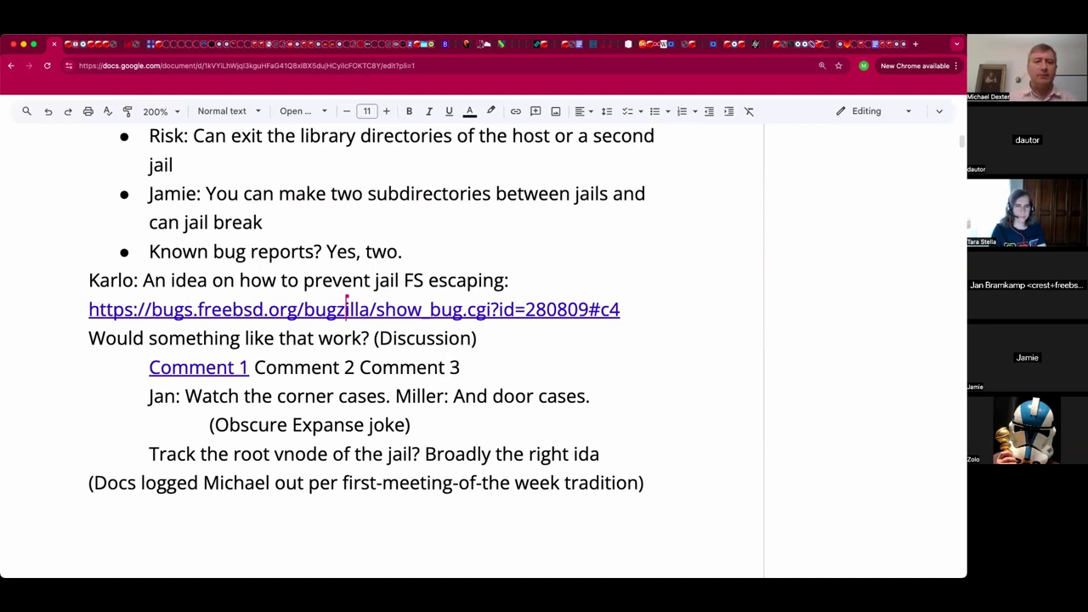
Link 'Comment 2' and 'Comment 3' to their Bugzilla URLs, Comment 3 pointing to bug 262180.
{"action": "left_click", "coordinate": [361, 372]}
{"action": "left_click", "coordinate": [255, 372], "text": "shift"}
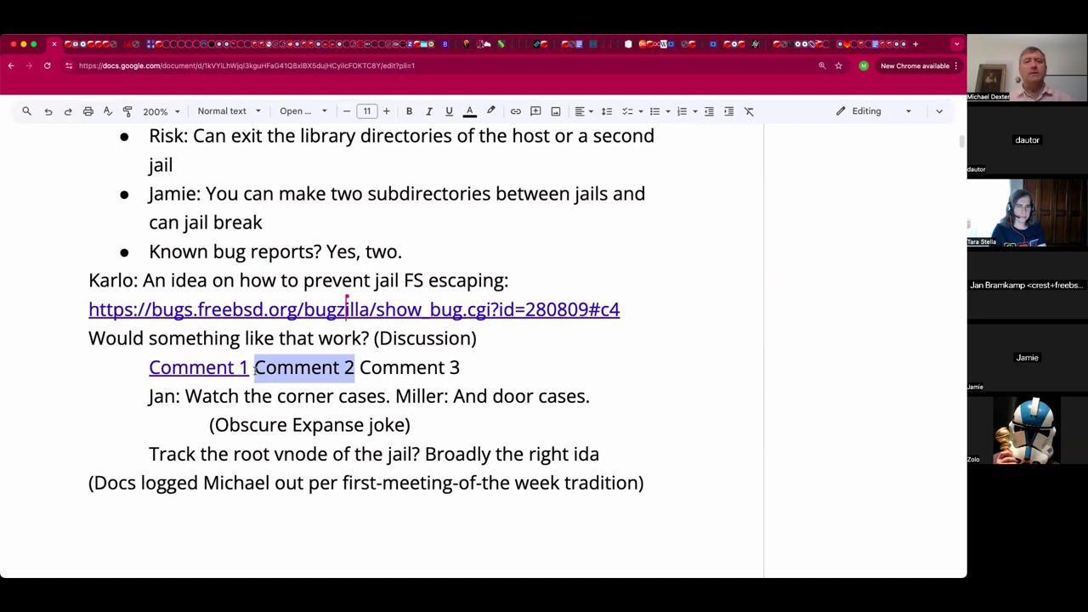
{"action": "key", "text": "super+k"}
{"action": "type", "text": "https://bugs.freebsd.org/bugzilla/show_bug.cgi?id=280809#c4"}
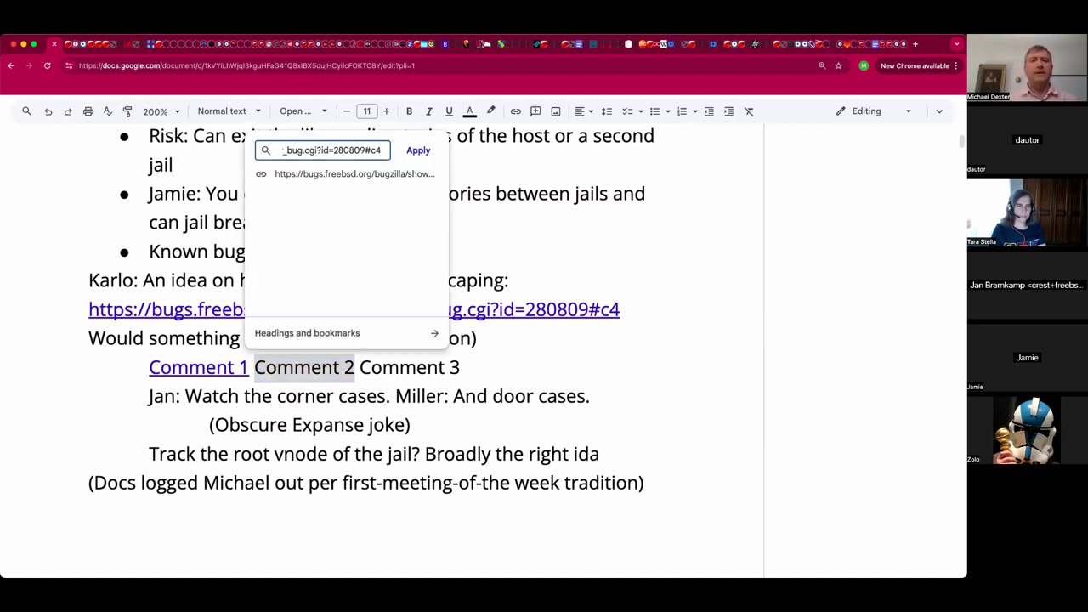
{"action": "key", "text": "Return"}
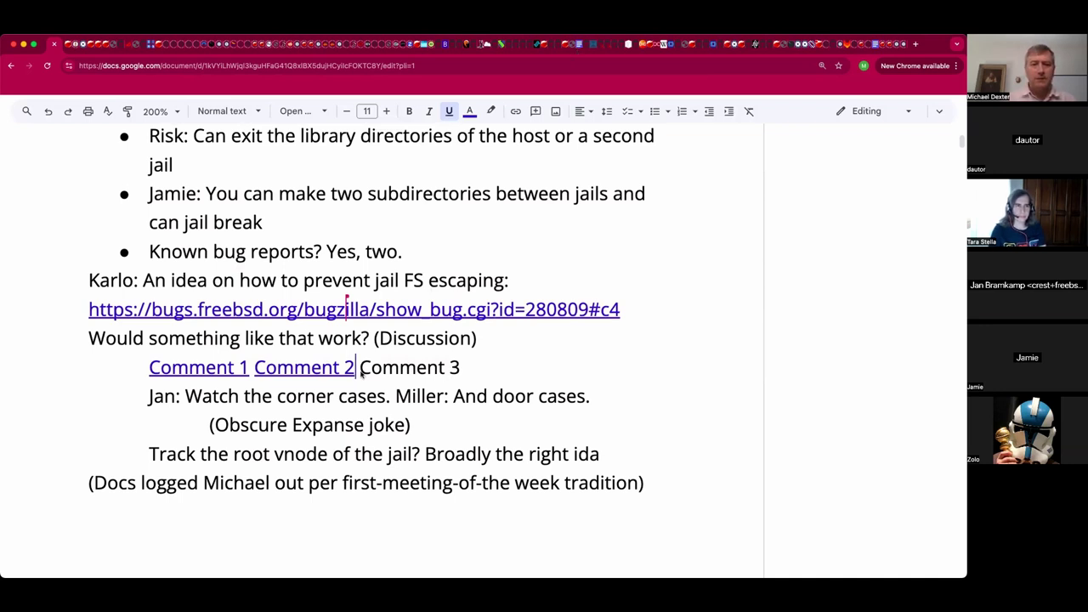
{"action": "left_click_drag", "start_coordinate": [372, 368], "coordinate": [362, 374]}
{"action": "key", "text": "Left"}
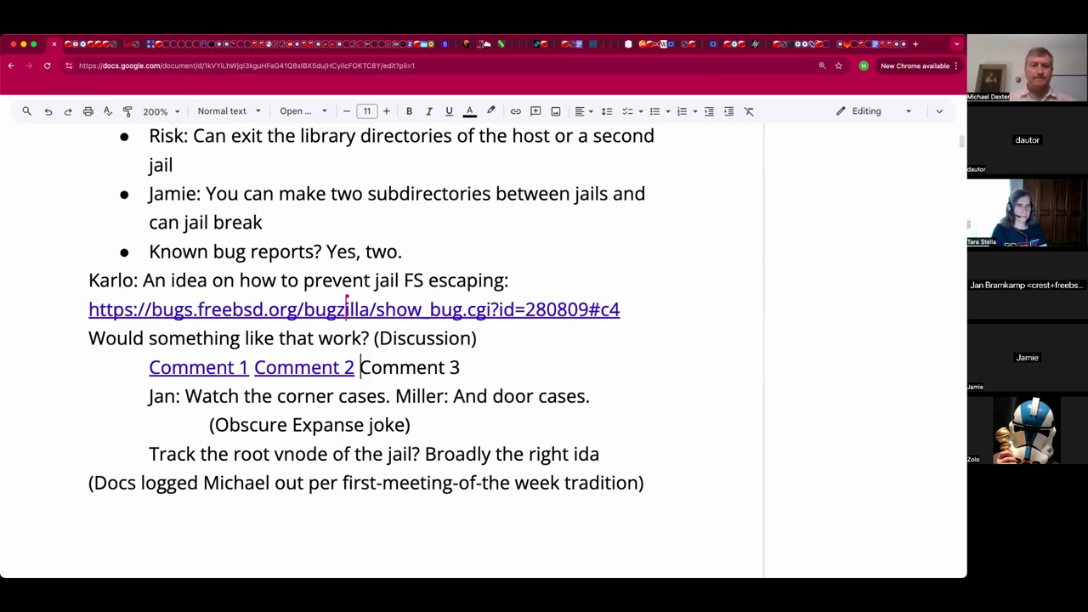
{"action": "key", "text": "super+shift+Right"}
{"action": "key", "text": "super+k"}
{"action": "type", "text": "https://bugs.freebsd.org/bugzilla/show_bug.cgi?id=262180"}
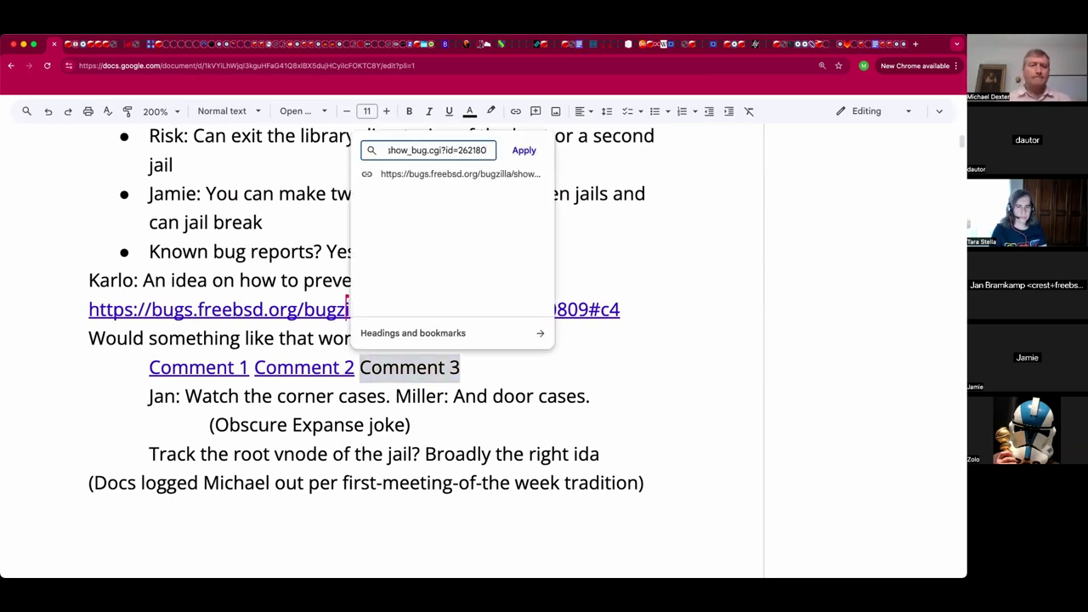
{"action": "key", "text": "Return"}
{"action": "left_click", "coordinate": [372, 513]}
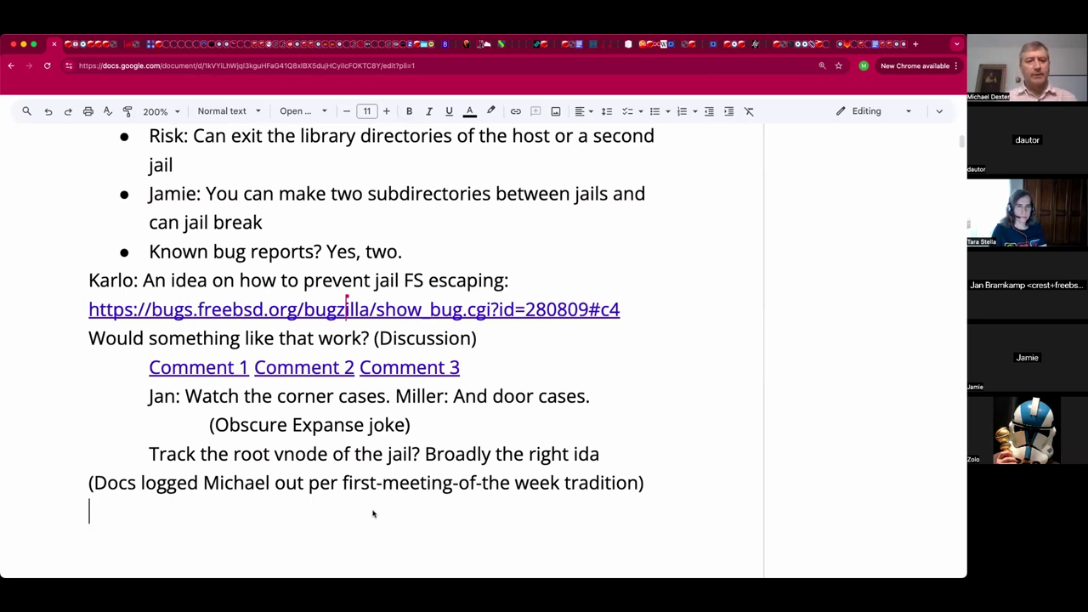
Start an indented 'Q: Best' line and tag the comment links '(Candidate to RE/Sec)'.
{"action": "key", "text": "Tab"}
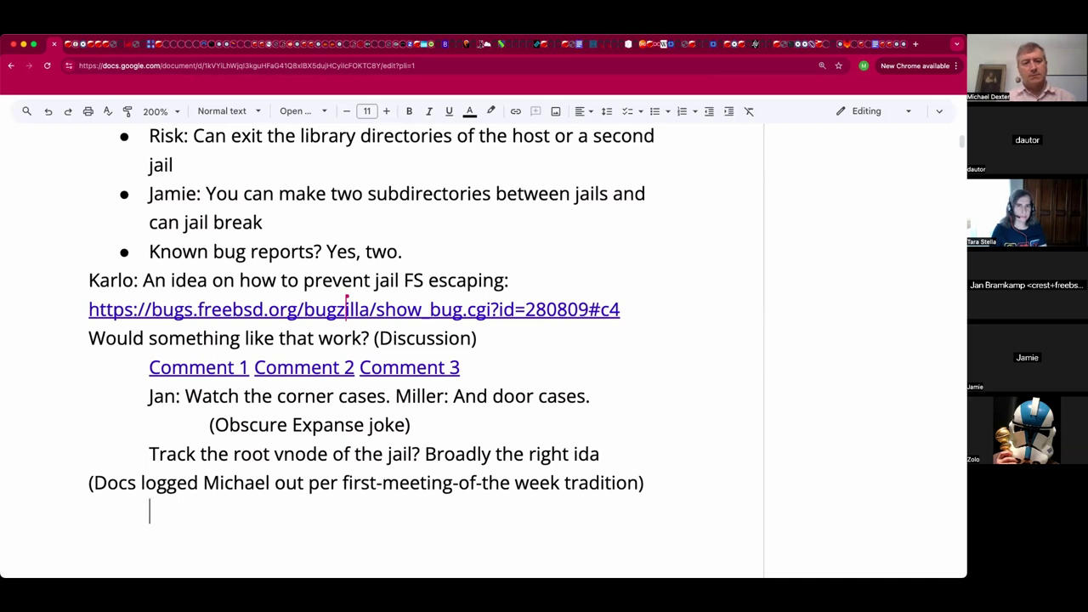
{"action": "type", "text": ": Q"}
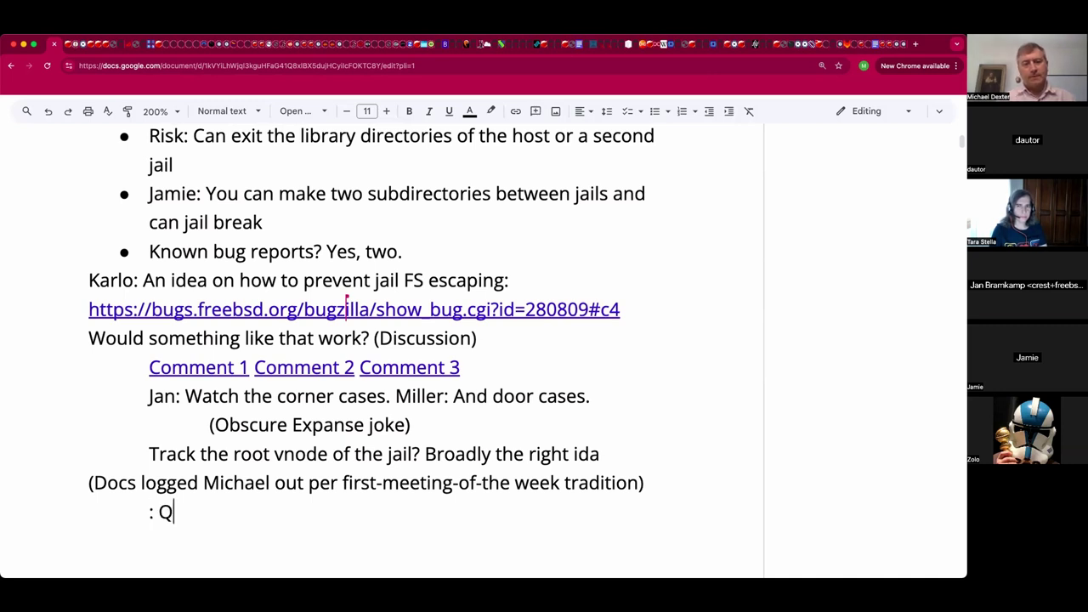
{"action": "key", "text": "BackSpace"}
{"action": "key", "text": "BackSpace"}
{"action": "key", "text": "BackSpace"}
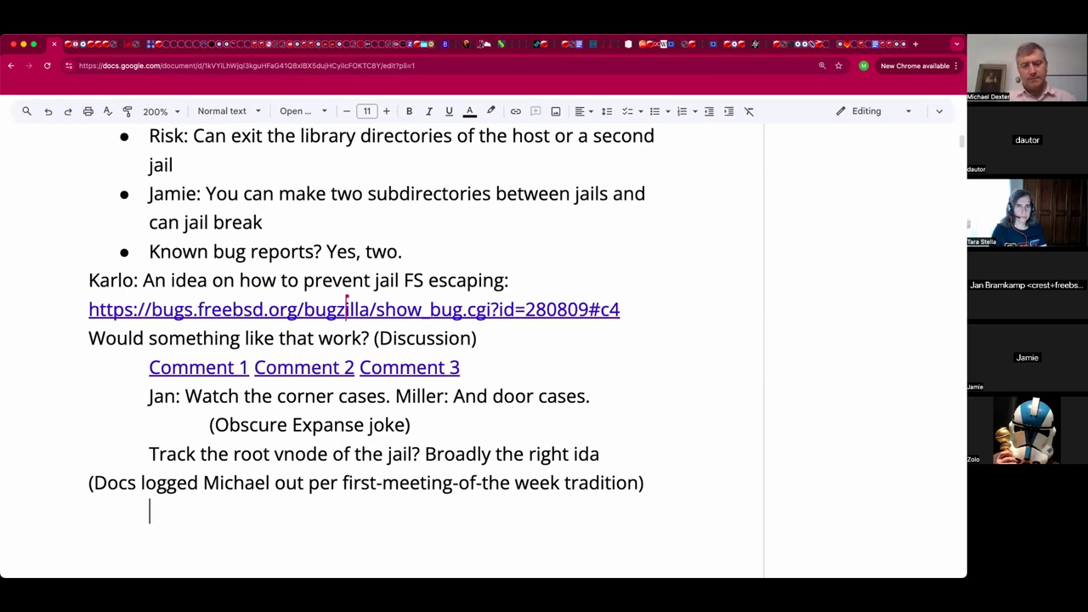
{"action": "type", "text": "Q: Bes"}
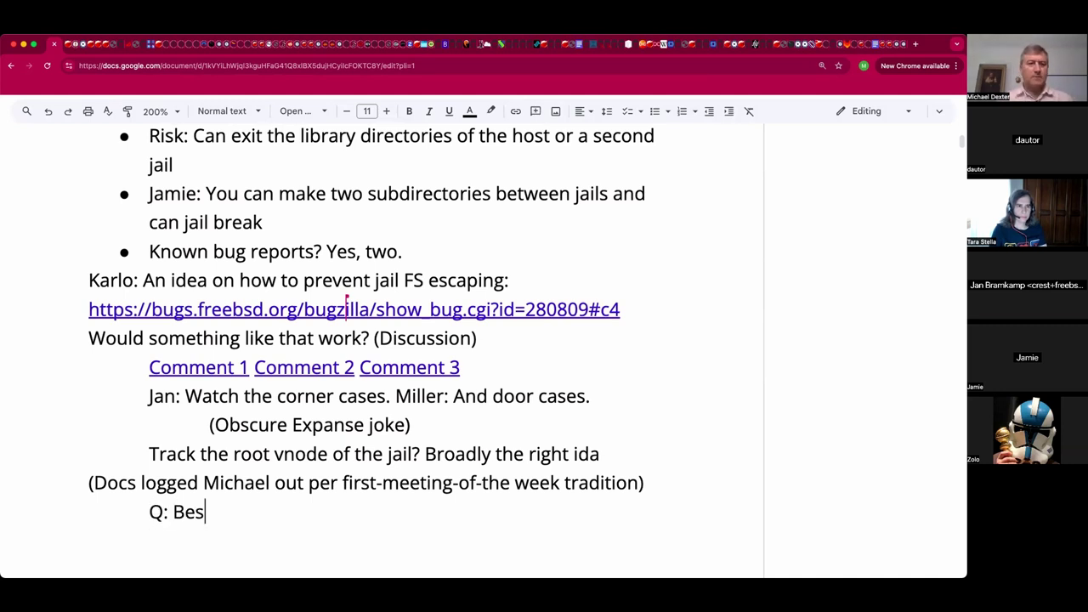
{"action": "type", "text": "t"}
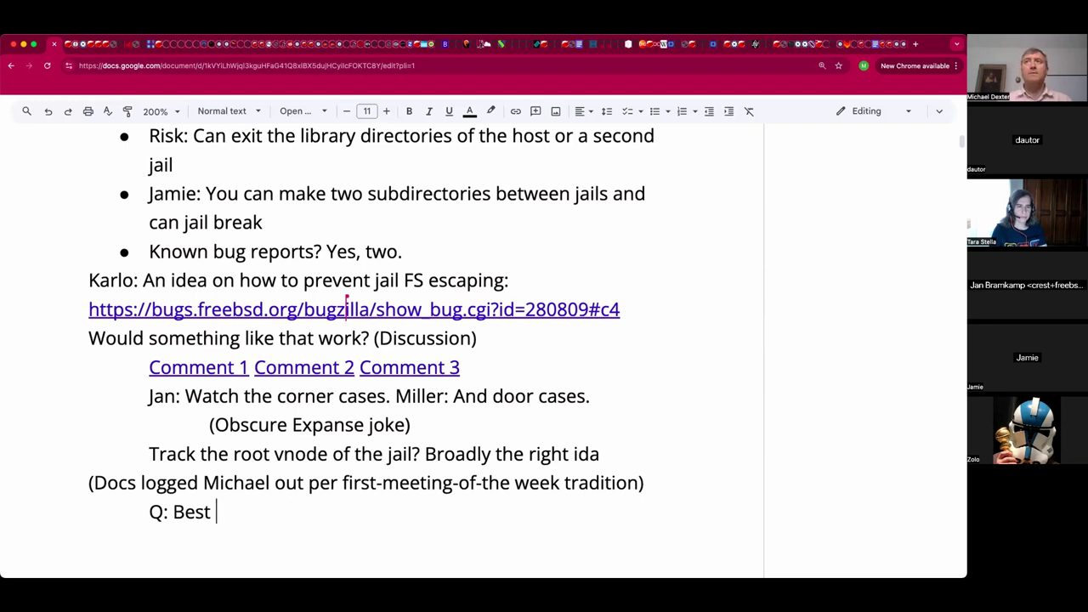
{"action": "left_click", "coordinate": [437, 375]}
{"action": "left_click", "coordinate": [481, 369]}
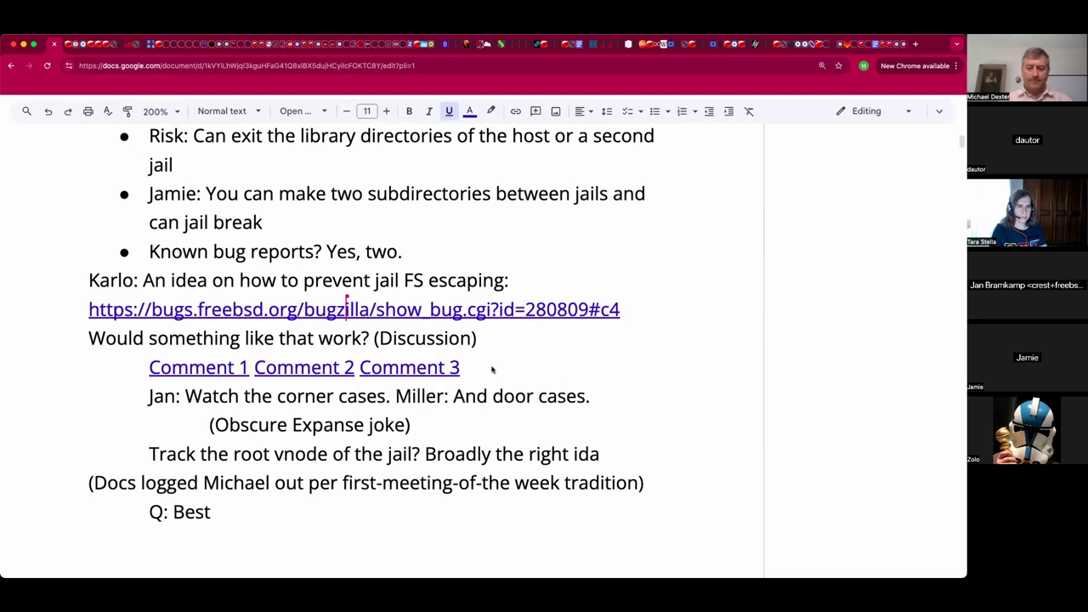
{"action": "type", "text": "(Candidate to RE/Sec)"}
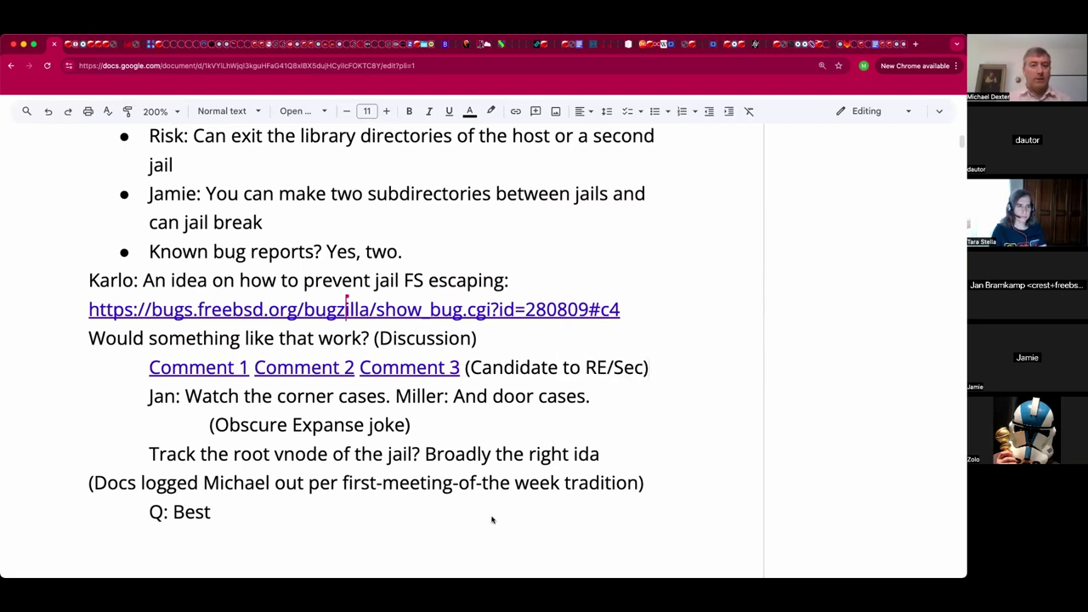
Replace the 'Q: Best' line with a speaker's indented note 'Let's be ready with a solution'.
{"action": "left_click", "coordinate": [493, 514]}
{"action": "key", "text": "shift+Home"}
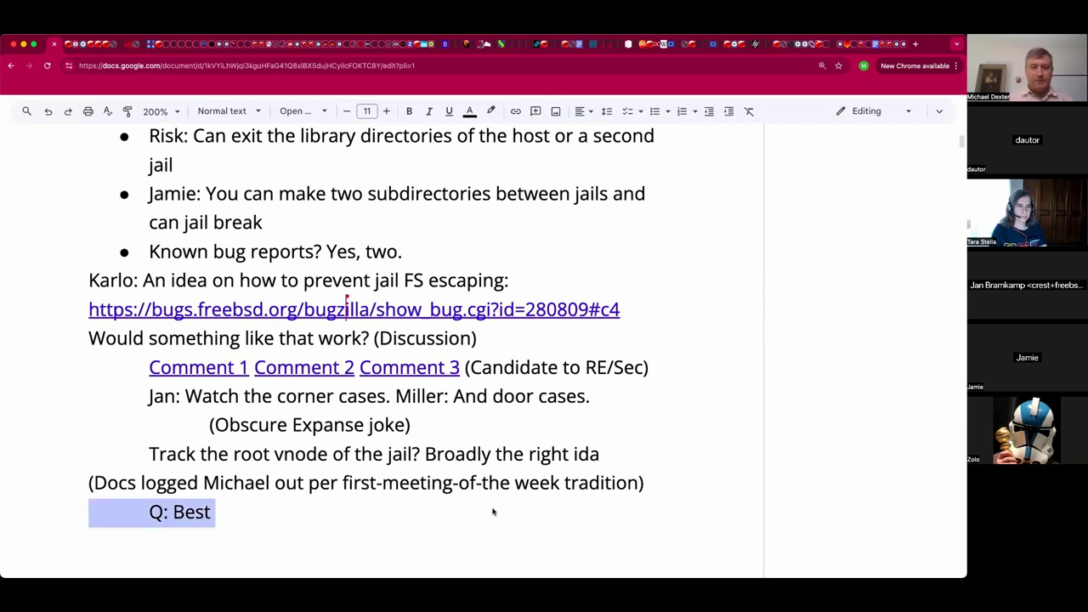
{"action": "key", "text": "BackSpace"}
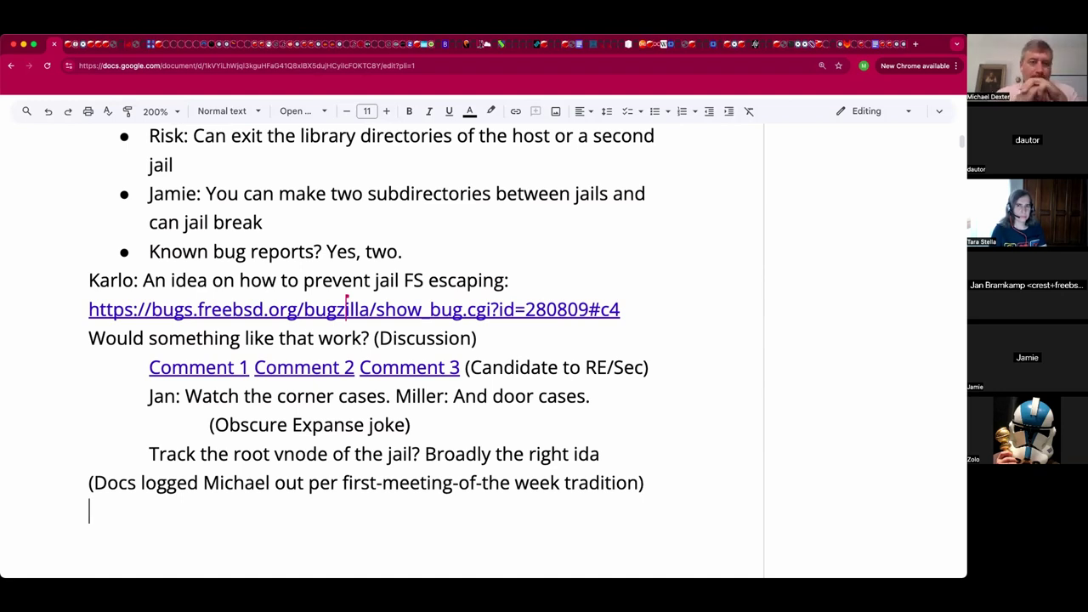
{"action": "key", "text": "Tab"}
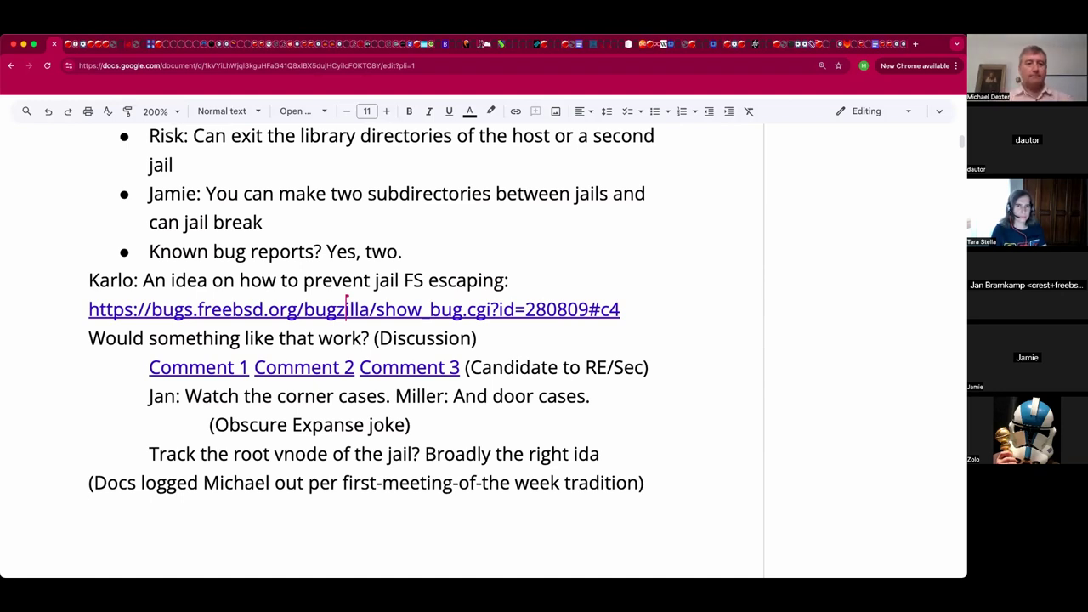
{"action": "type", "text": "Jamie"}
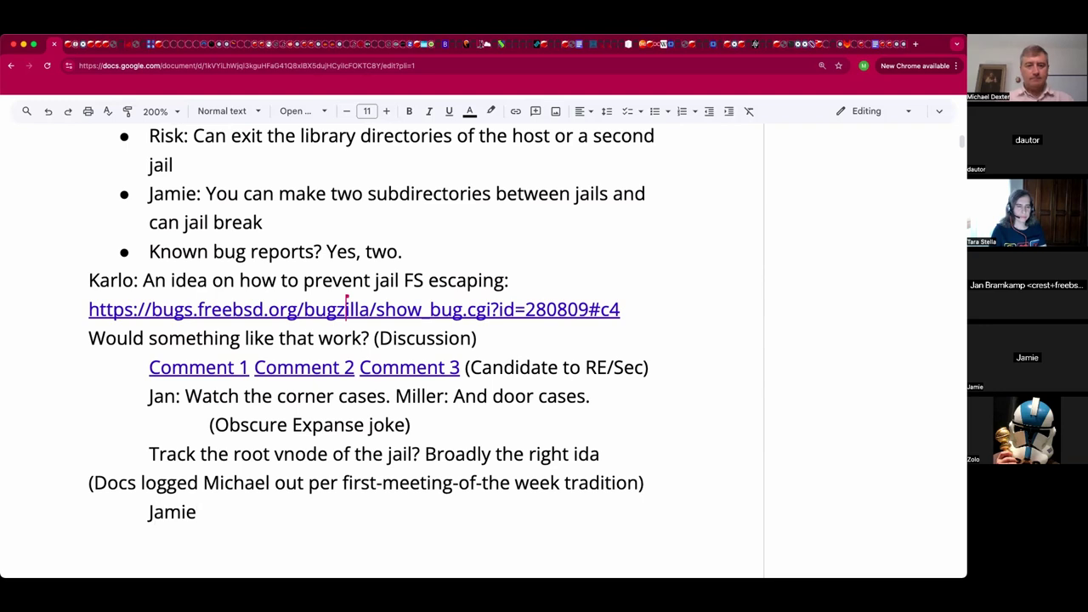
{"action": "type", "text": ": Let's be"}
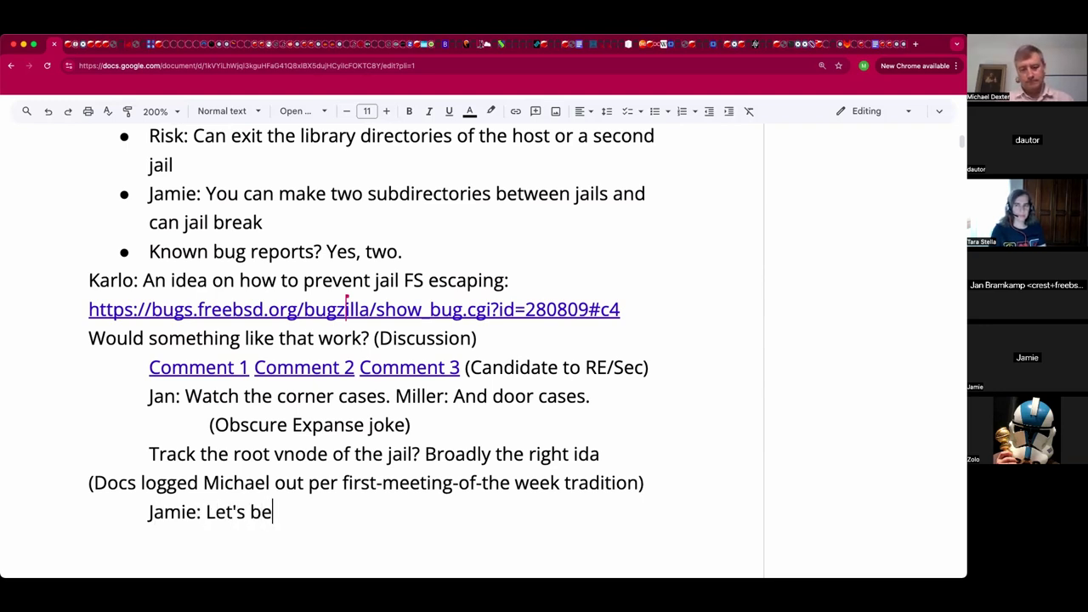
{"action": "type", "text": " ready with a solution"}
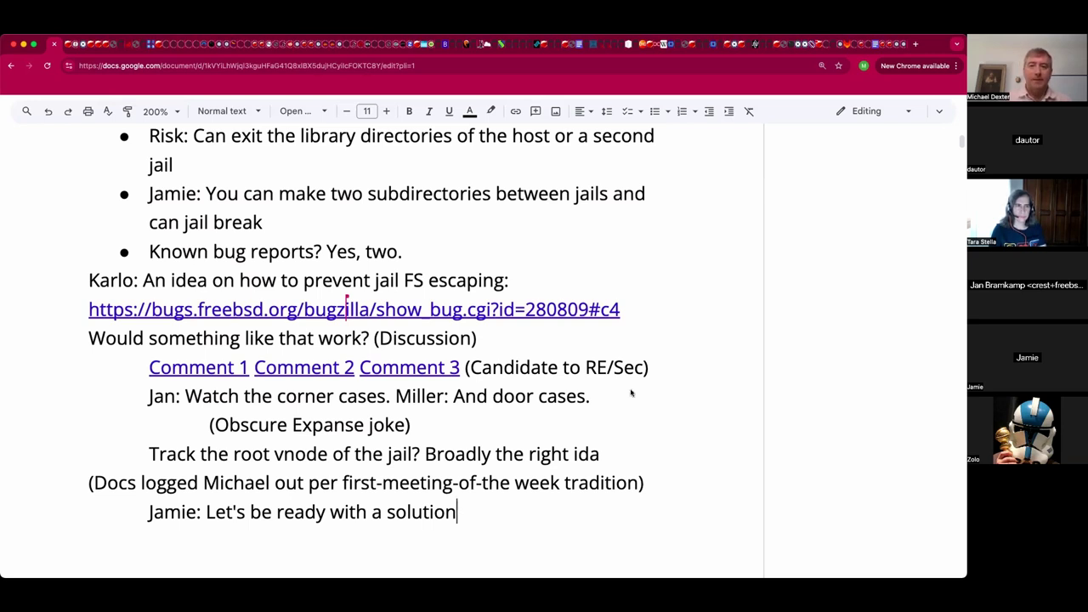
Start a further-indented sub-note line below the comment links line.
{"action": "left_click", "coordinate": [657, 371]}
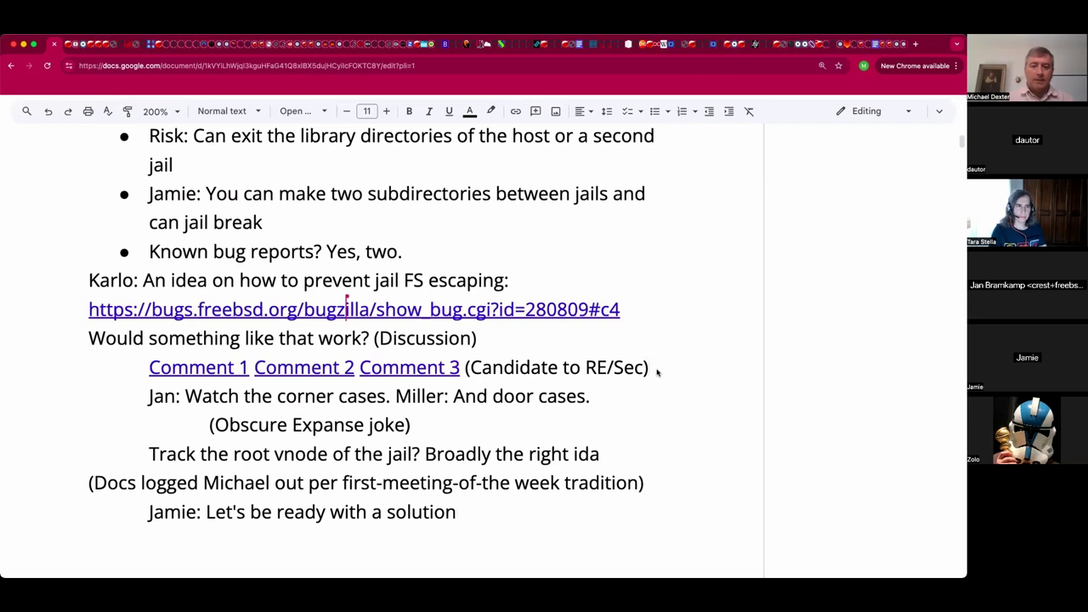
{"action": "key", "text": "Return"}
{"action": "key", "text": "Tab"}
Type 'Already assigned to the Sec team', link that line to bug 262179, and open the bug.
{"action": "type", "text": "Already assigned to "}
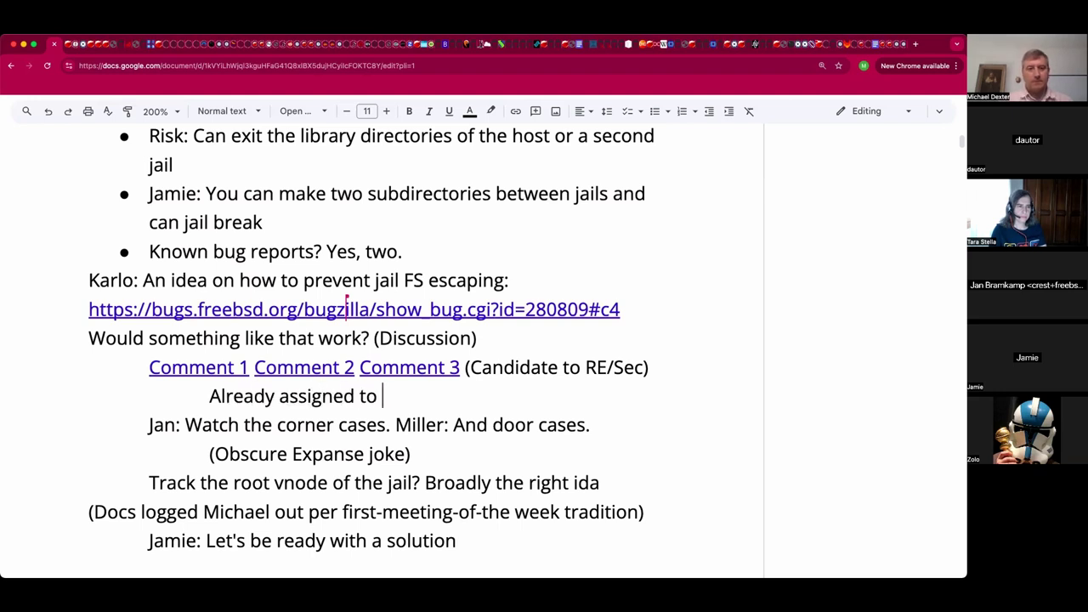
{"action": "type", "text": "the S"}
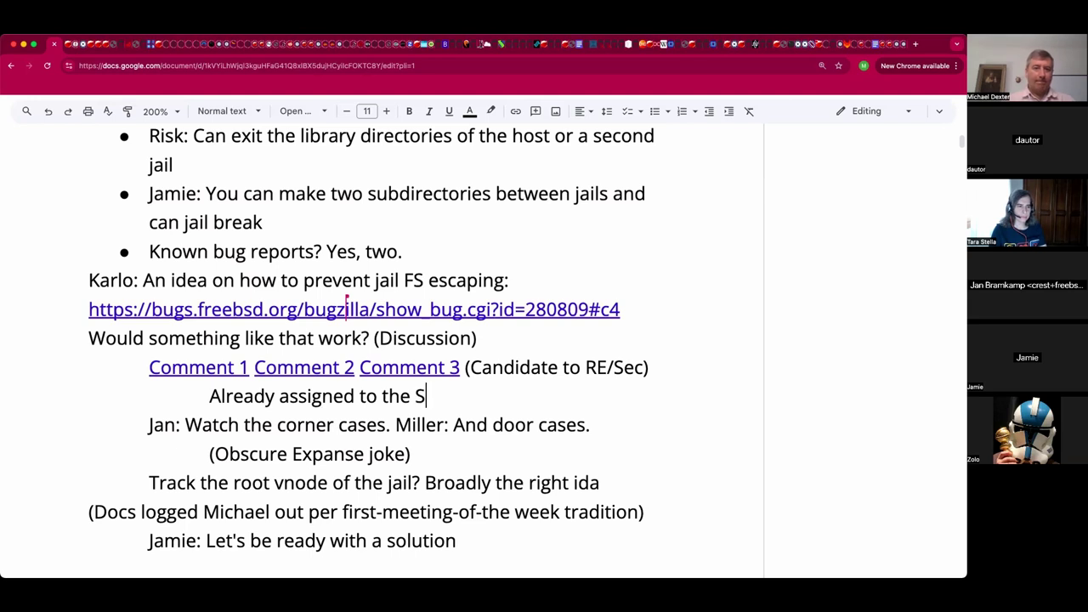
{"action": "type", "text": "ec team"}
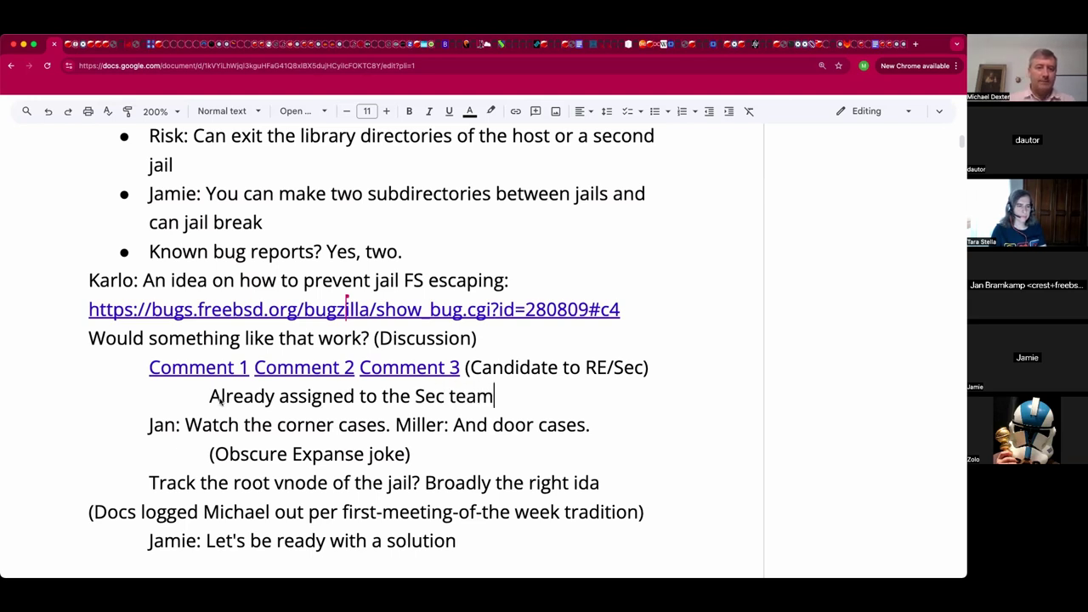
{"action": "left_click", "coordinate": [210, 397]}
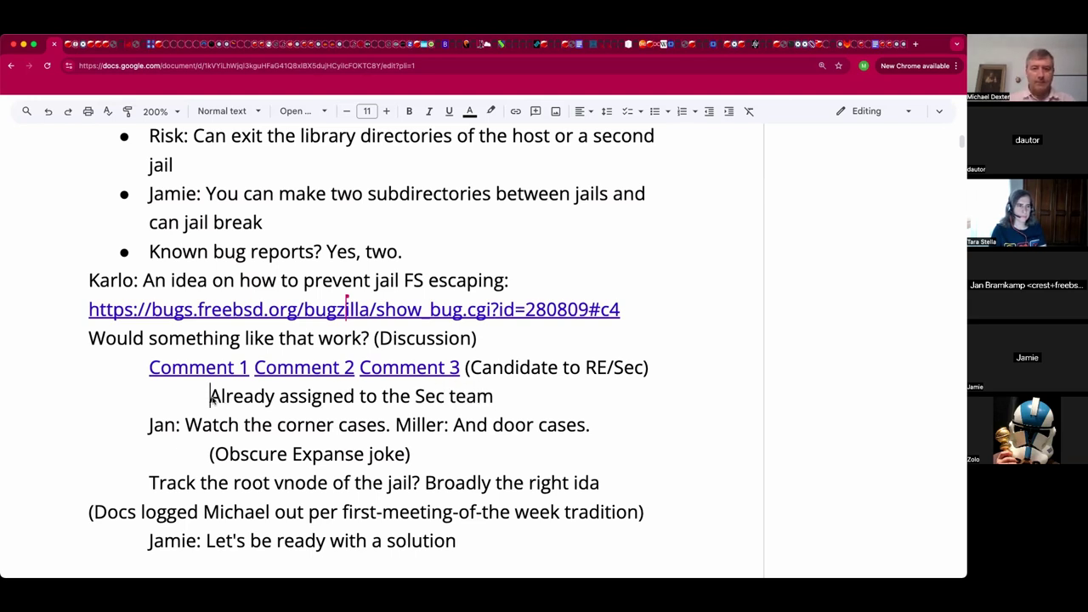
{"action": "key", "text": "shift+End"}
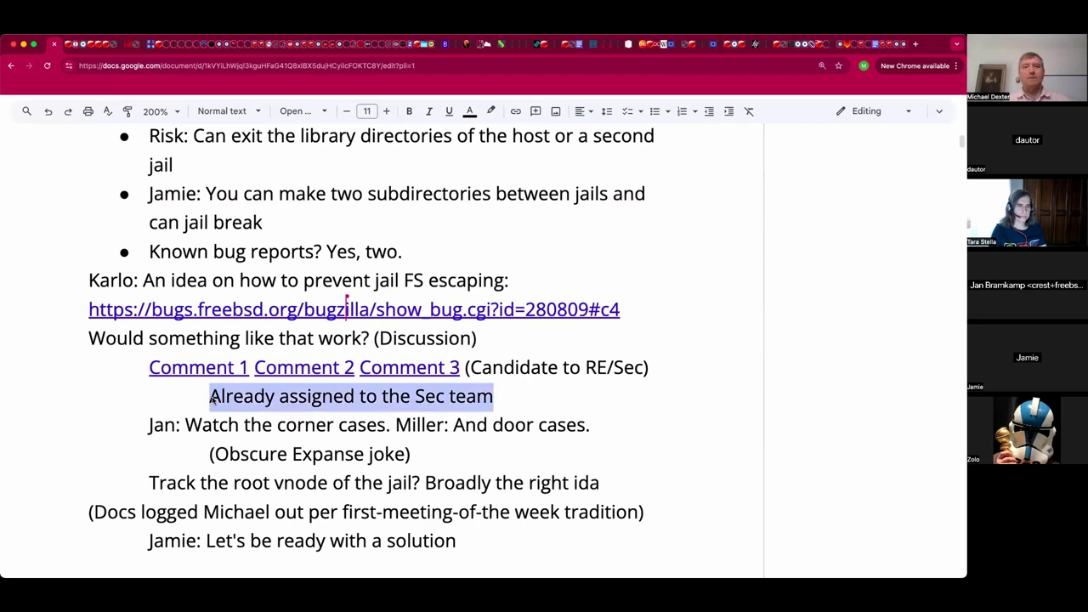
{"action": "key", "text": "super+k"}
{"action": "key", "text": "super+v"}
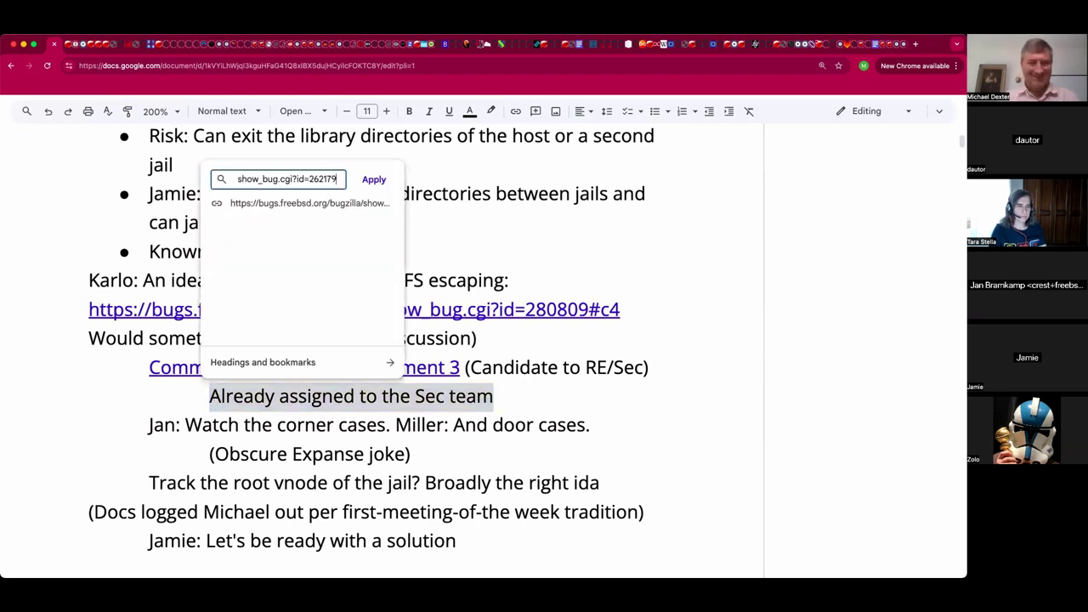
{"action": "key", "text": "Return"}
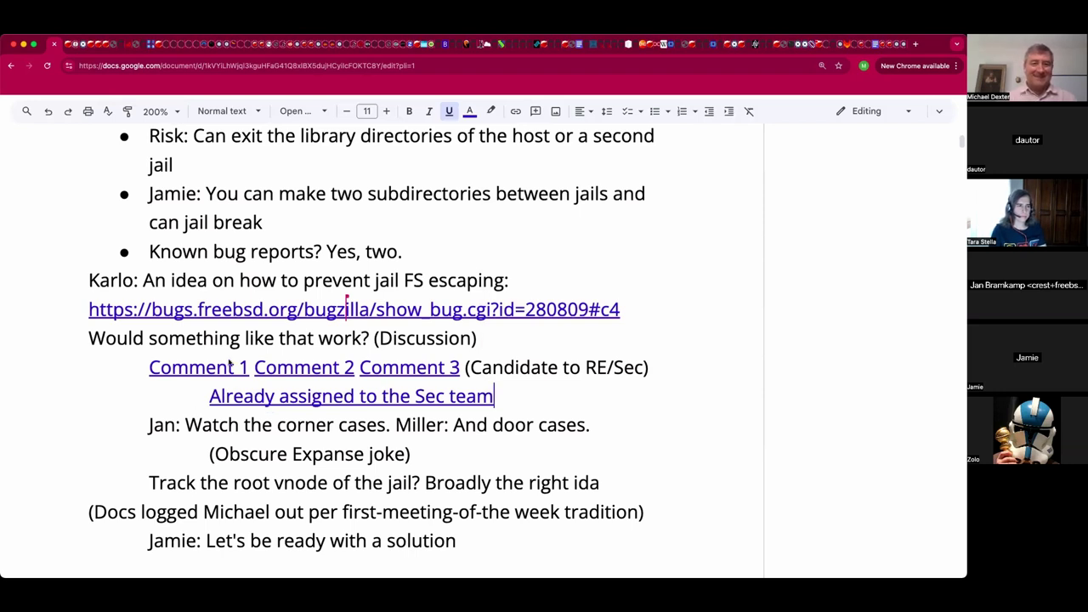
{"action": "mouse_move", "coordinate": [240, 401]}
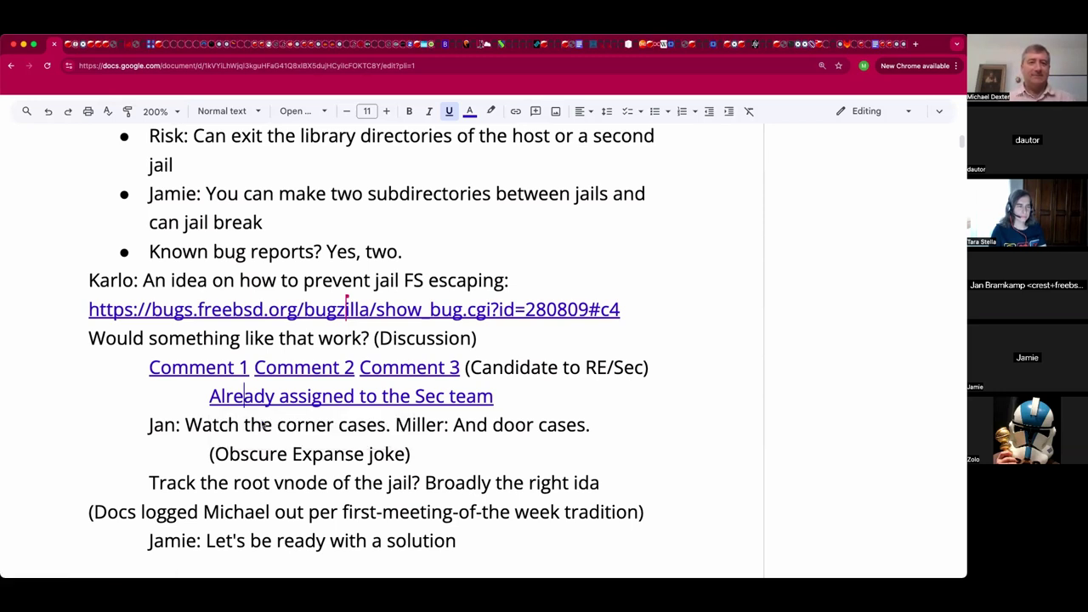
{"action": "left_click", "coordinate": [243, 396]}
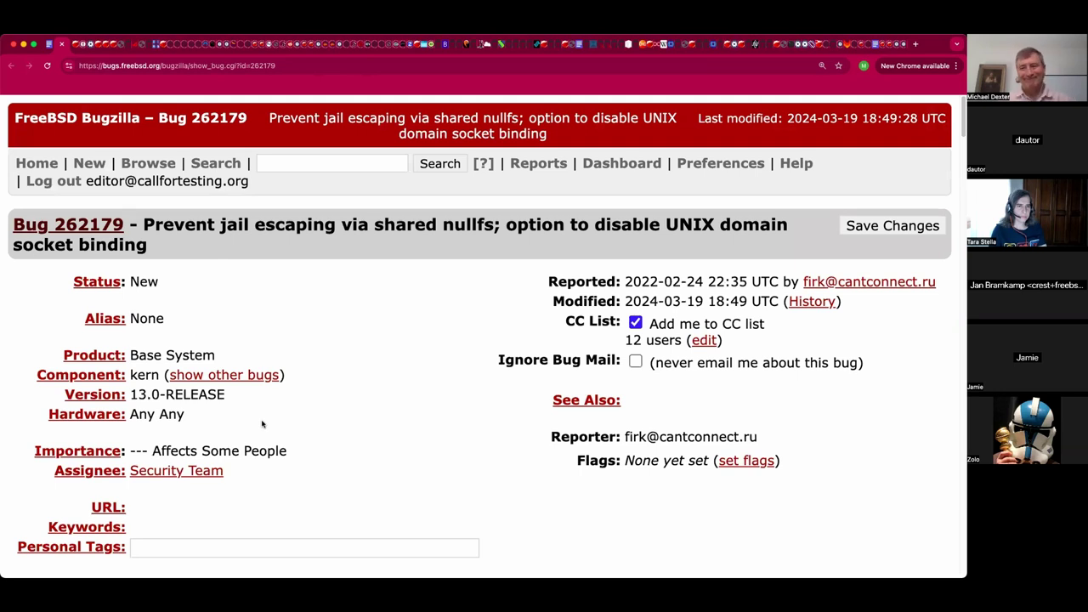
Scroll bug 262179 to comments 1–4 with patches for HEAD, 13-stable, 12.3 and 11.4.
{"action": "scroll", "coordinate": [320, 414], "scroll_direction": "down", "scroll_amount": 1}
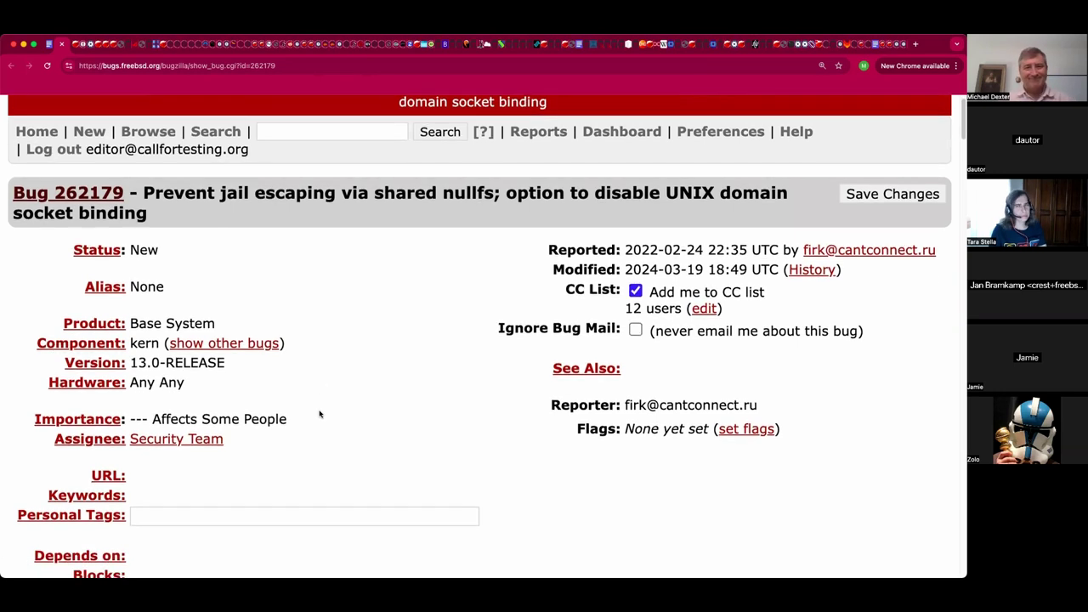
{"action": "scroll", "coordinate": [320, 414], "scroll_direction": "down", "scroll_amount": 5}
{"action": "scroll", "coordinate": [320, 414], "scroll_direction": "down", "scroll_amount": 10}
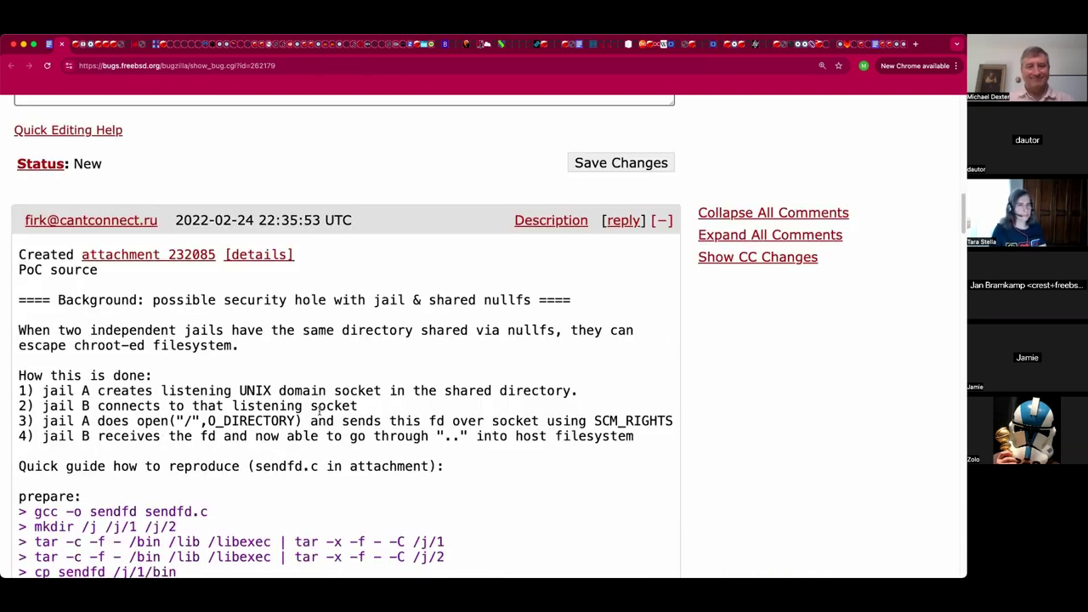
{"action": "scroll", "coordinate": [320, 410], "scroll_direction": "down", "scroll_amount": 1}
{"action": "scroll", "coordinate": [320, 411], "scroll_direction": "down", "scroll_amount": 1}
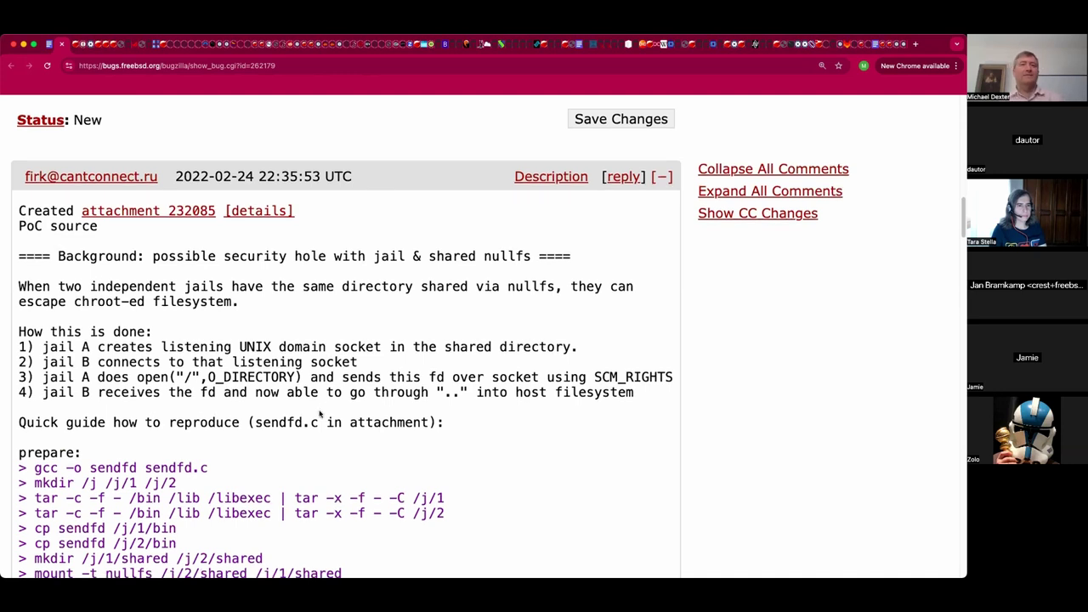
{"action": "scroll", "coordinate": [319, 414], "scroll_direction": "down", "scroll_amount": 5}
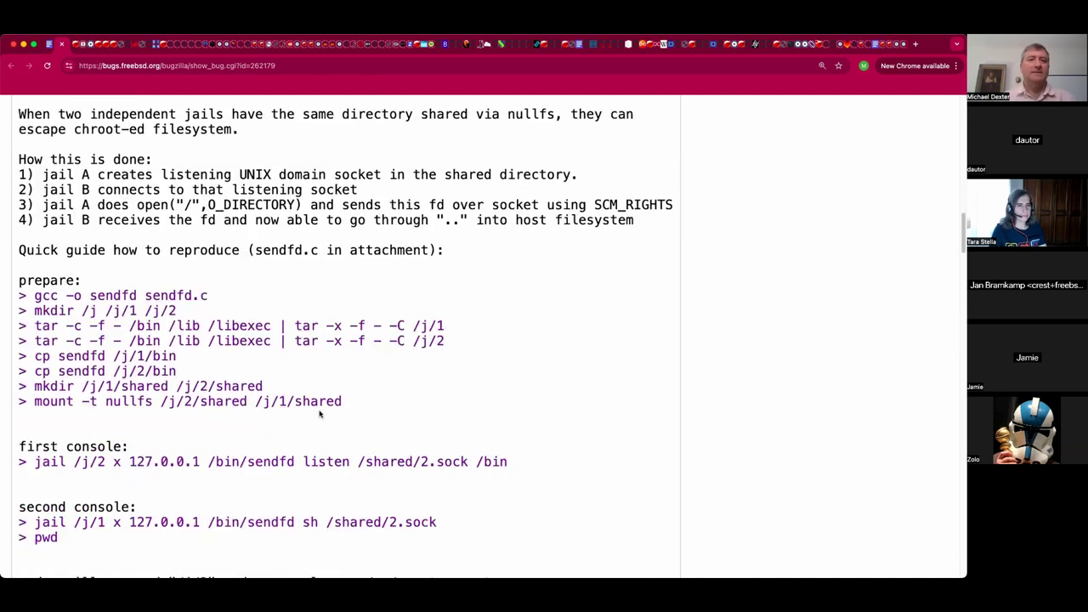
{"action": "scroll", "coordinate": [320, 414], "scroll_direction": "up", "scroll_amount": 3}
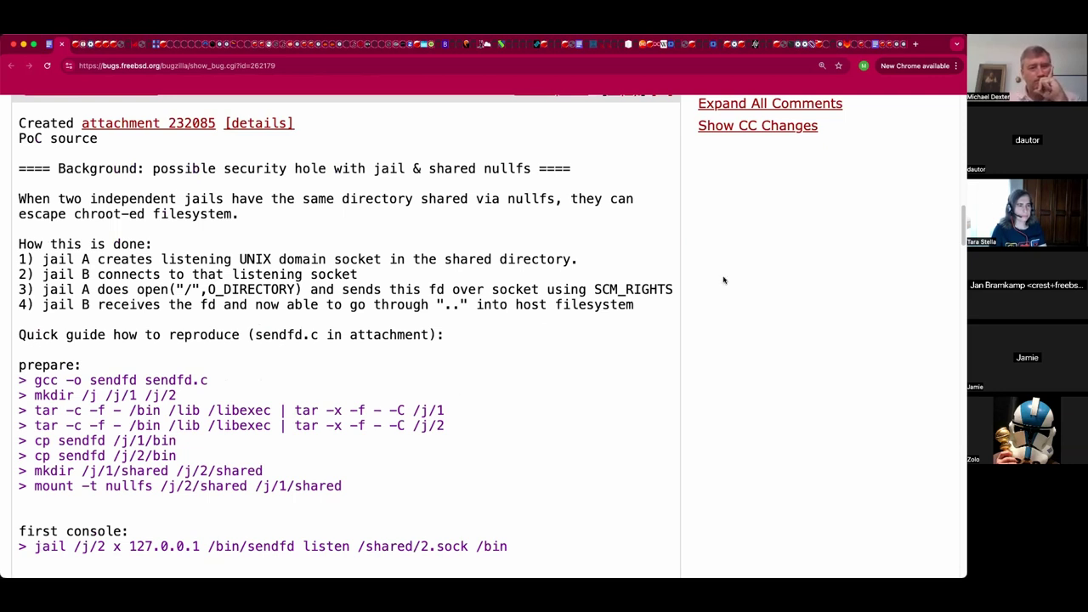
{"action": "scroll", "coordinate": [724, 280], "scroll_direction": "down", "scroll_amount": 6}
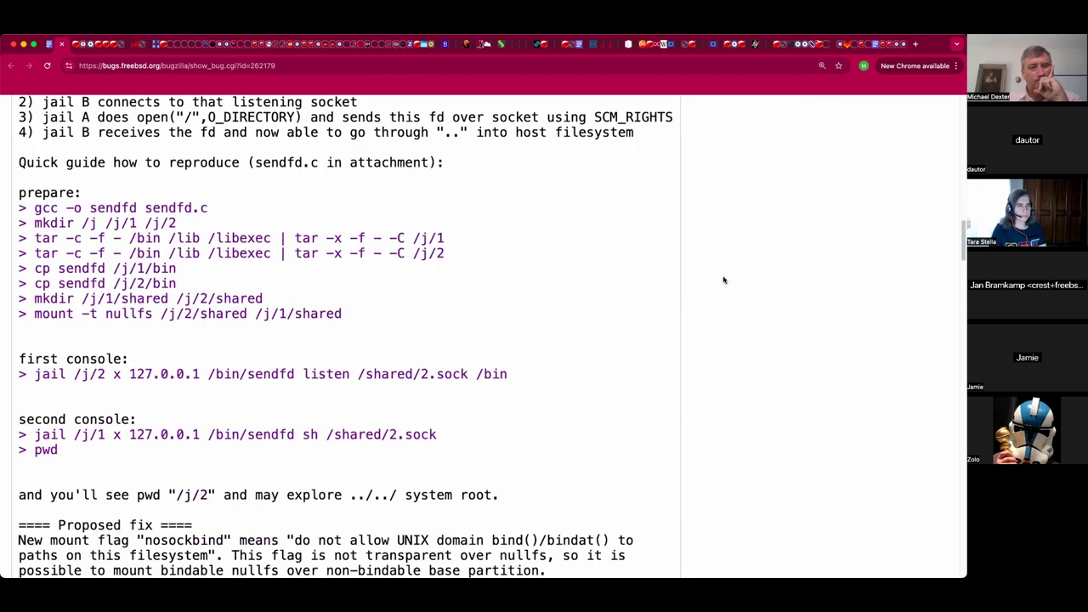
{"action": "scroll", "coordinate": [723, 280], "scroll_direction": "down", "scroll_amount": 4}
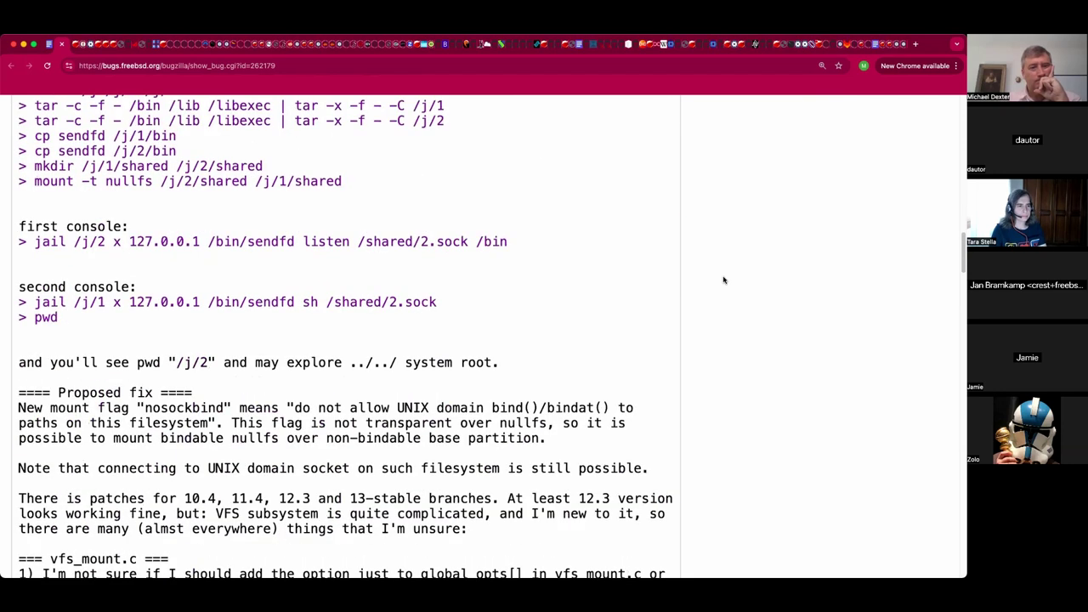
{"action": "scroll", "coordinate": [723, 280], "scroll_direction": "down", "scroll_amount": 5}
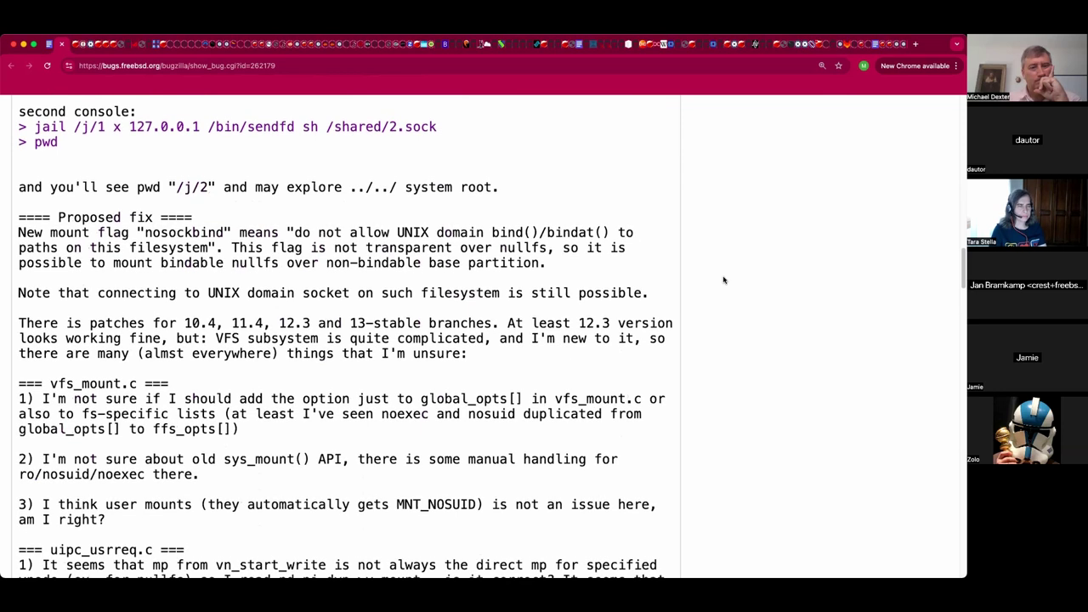
{"action": "scroll", "coordinate": [723, 280], "scroll_direction": "down", "scroll_amount": 3}
{"action": "scroll", "coordinate": [723, 280], "scroll_direction": "down", "scroll_amount": 2}
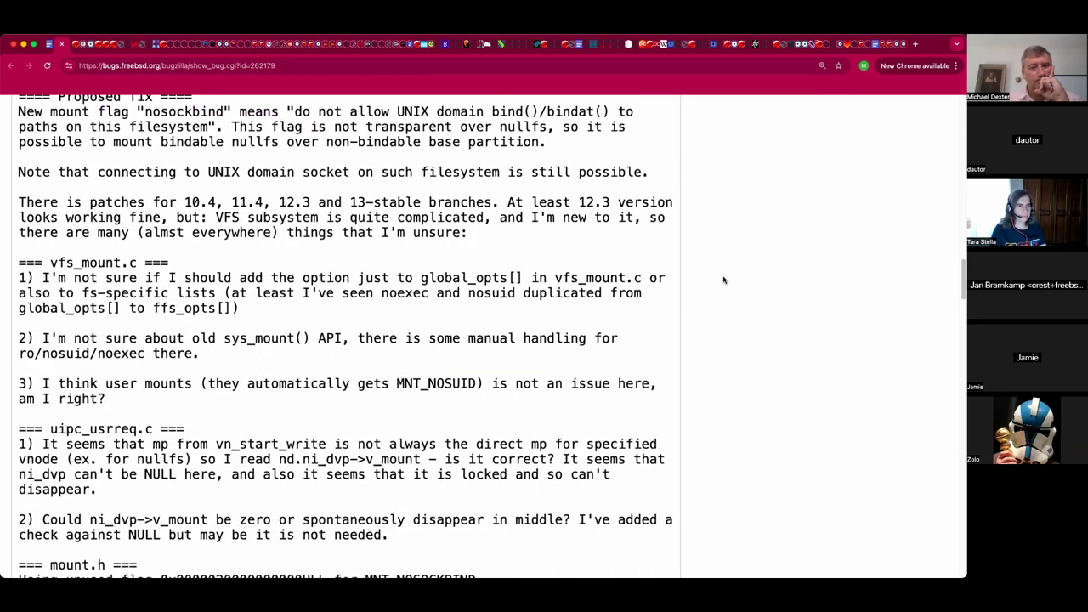
{"action": "scroll", "coordinate": [724, 280], "scroll_direction": "down", "scroll_amount": 4}
{"action": "scroll", "coordinate": [724, 280], "scroll_direction": "down", "scroll_amount": 3}
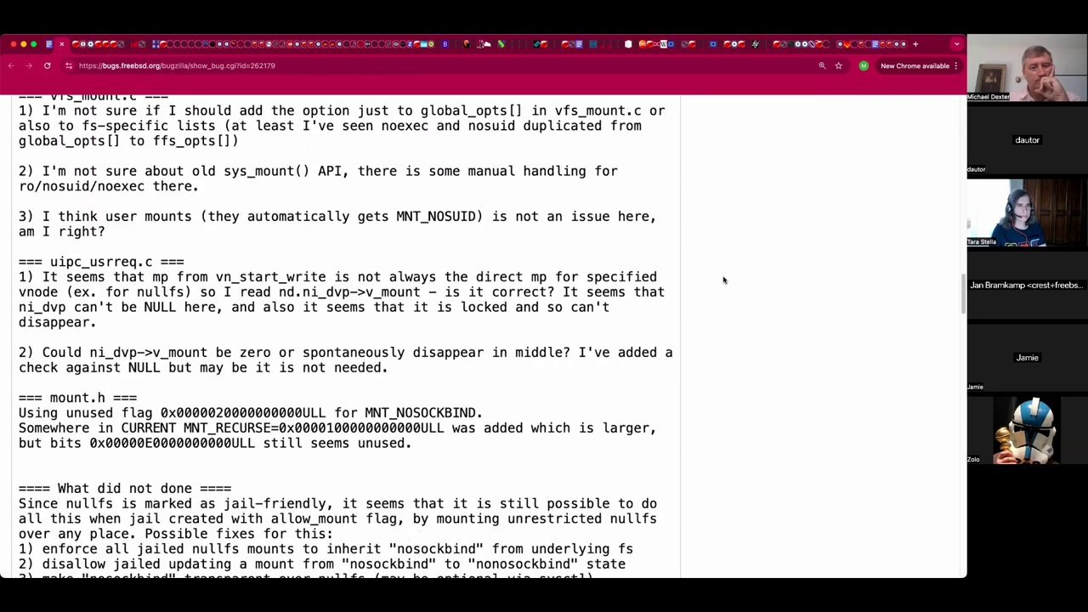
{"action": "scroll", "coordinate": [723, 280], "scroll_direction": "down", "scroll_amount": 2}
{"action": "scroll", "coordinate": [723, 280], "scroll_direction": "down", "scroll_amount": 3}
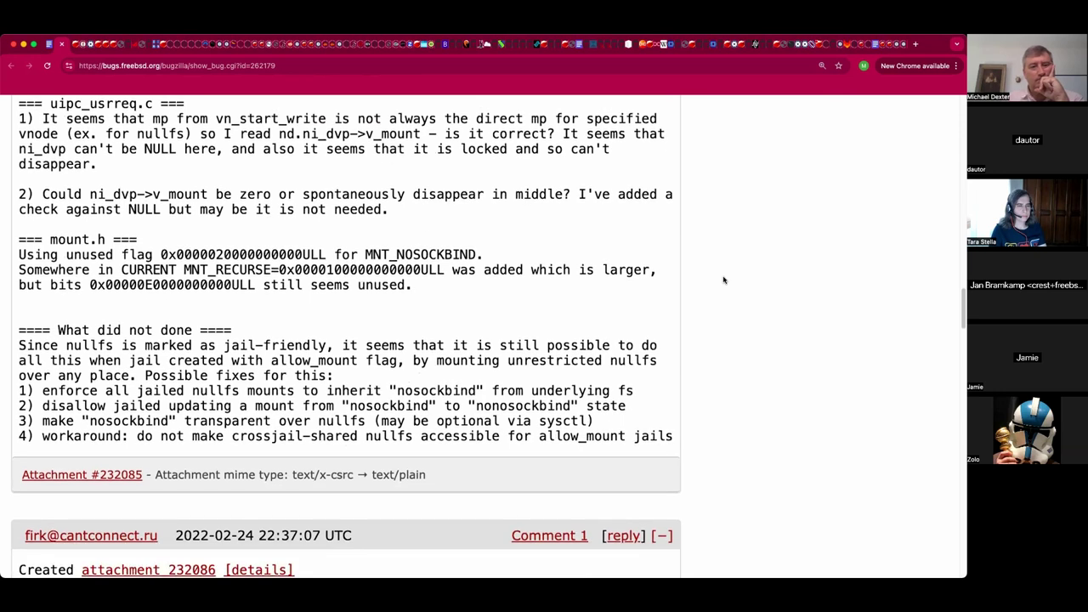
{"action": "scroll", "coordinate": [723, 280], "scroll_direction": "down", "scroll_amount": 3}
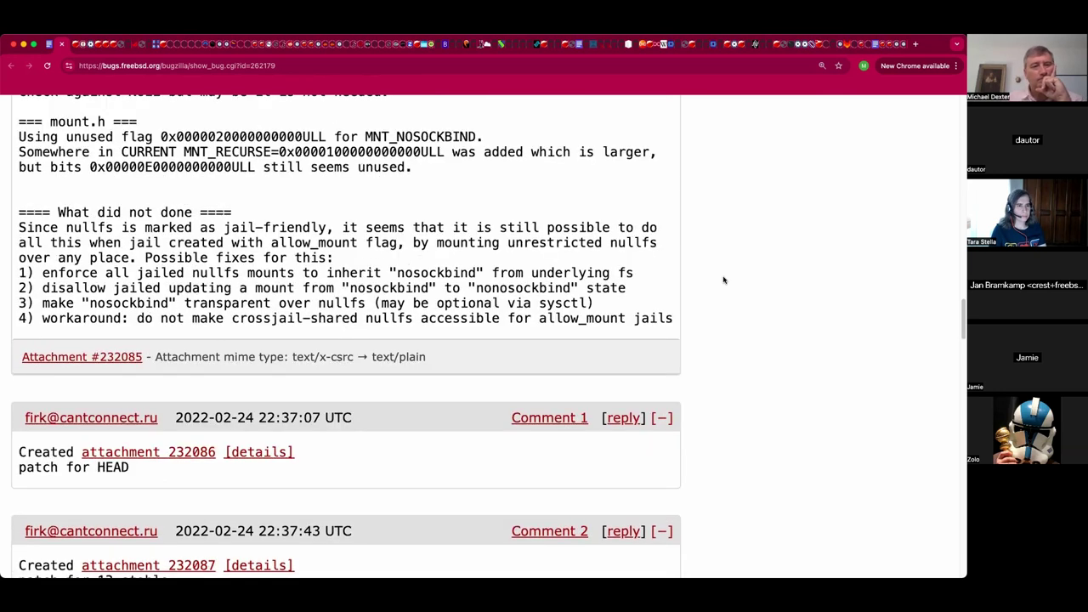
{"action": "scroll", "coordinate": [723, 280], "scroll_direction": "down", "scroll_amount": 2}
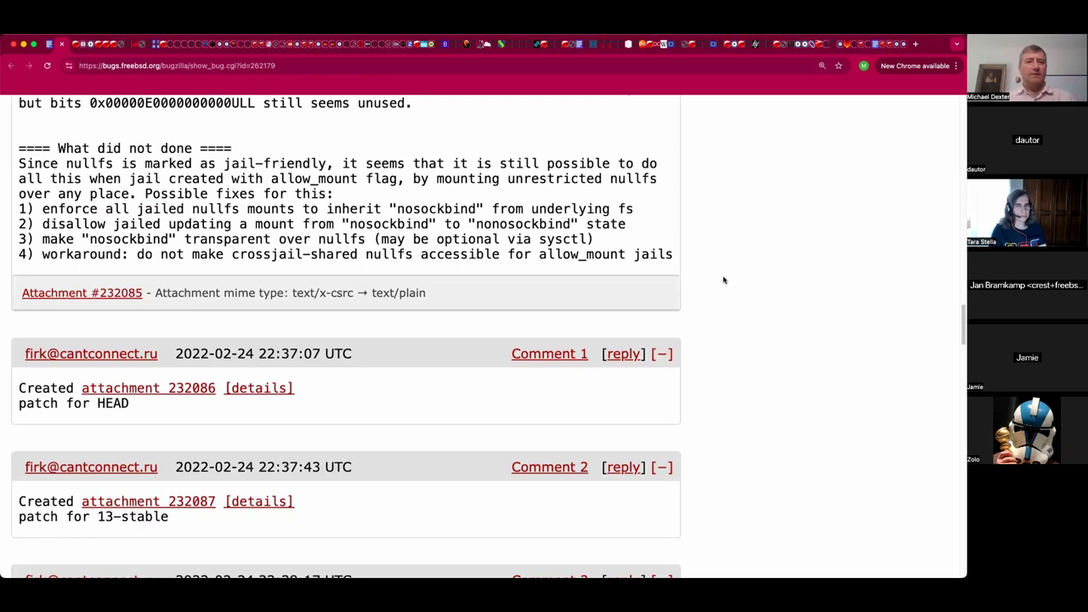
{"action": "scroll", "coordinate": [724, 280], "scroll_direction": "down", "scroll_amount": 2}
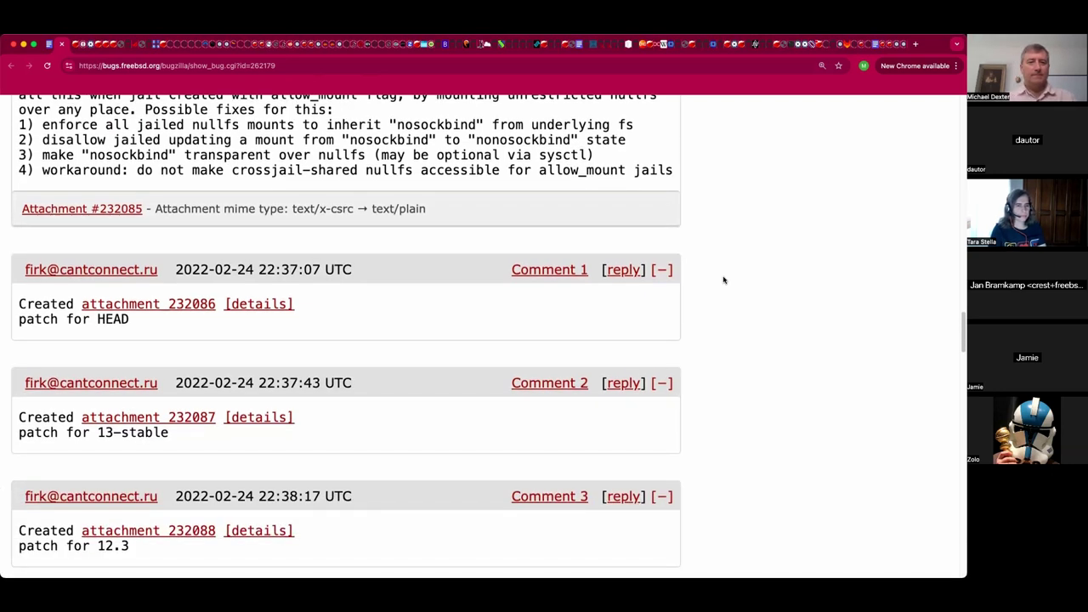
{"action": "scroll", "coordinate": [724, 279], "scroll_direction": "down", "scroll_amount": 3}
Scroll bug 262179 down to comment 7, which links reviews D34560 and D34579.
{"action": "scroll", "coordinate": [723, 280], "scroll_direction": "down", "scroll_amount": 1}
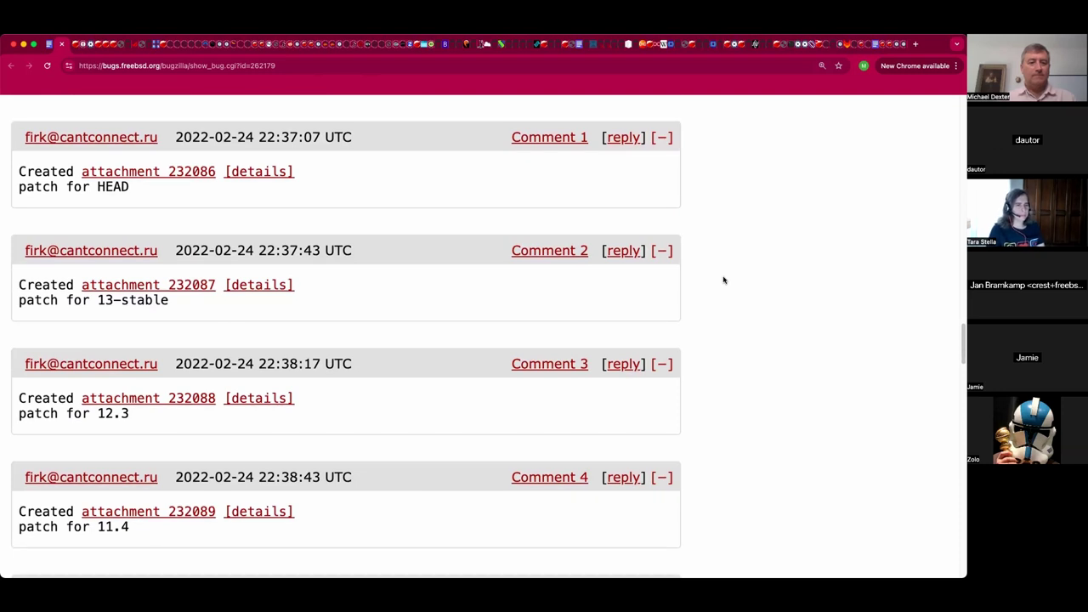
{"action": "scroll", "coordinate": [723, 280], "scroll_direction": "down", "scroll_amount": 1}
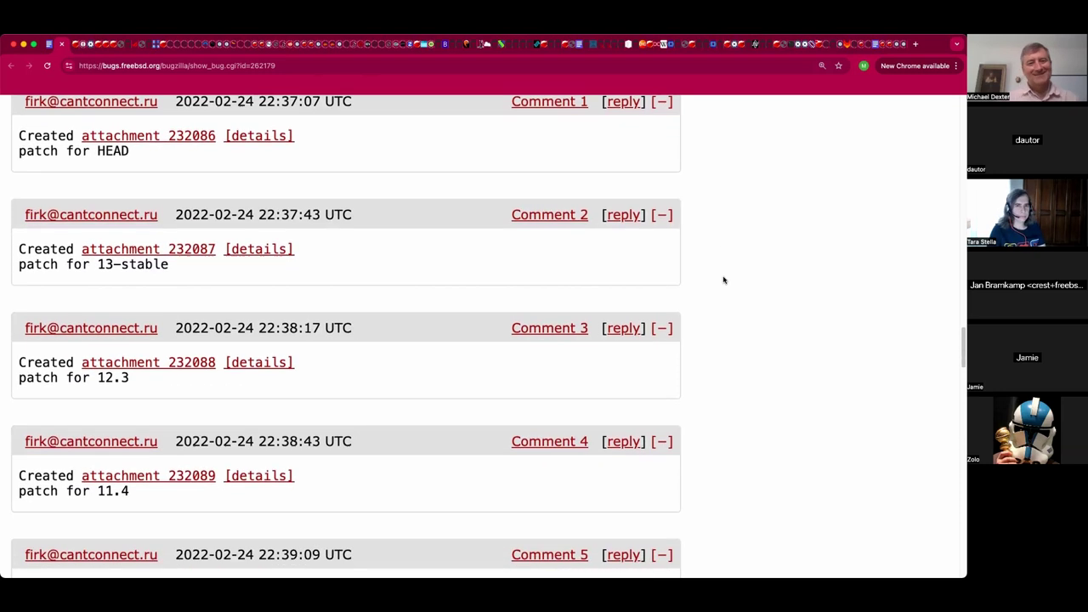
{"action": "scroll", "coordinate": [723, 280], "scroll_direction": "down", "scroll_amount": 7}
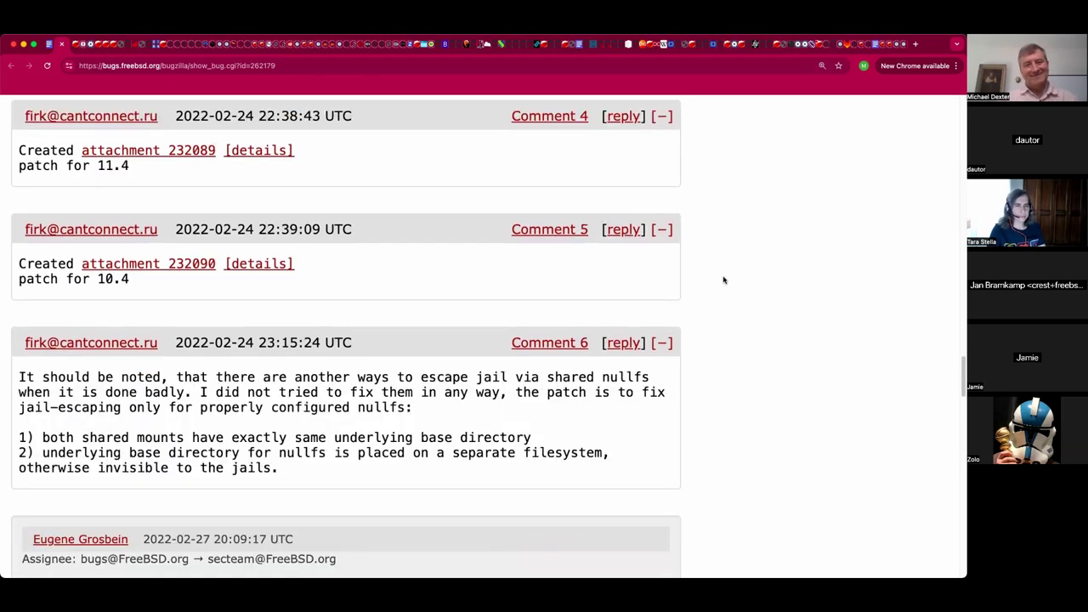
{"action": "scroll", "coordinate": [724, 280], "scroll_direction": "down", "scroll_amount": 1}
{"action": "scroll", "coordinate": [723, 280], "scroll_direction": "down", "scroll_amount": 2}
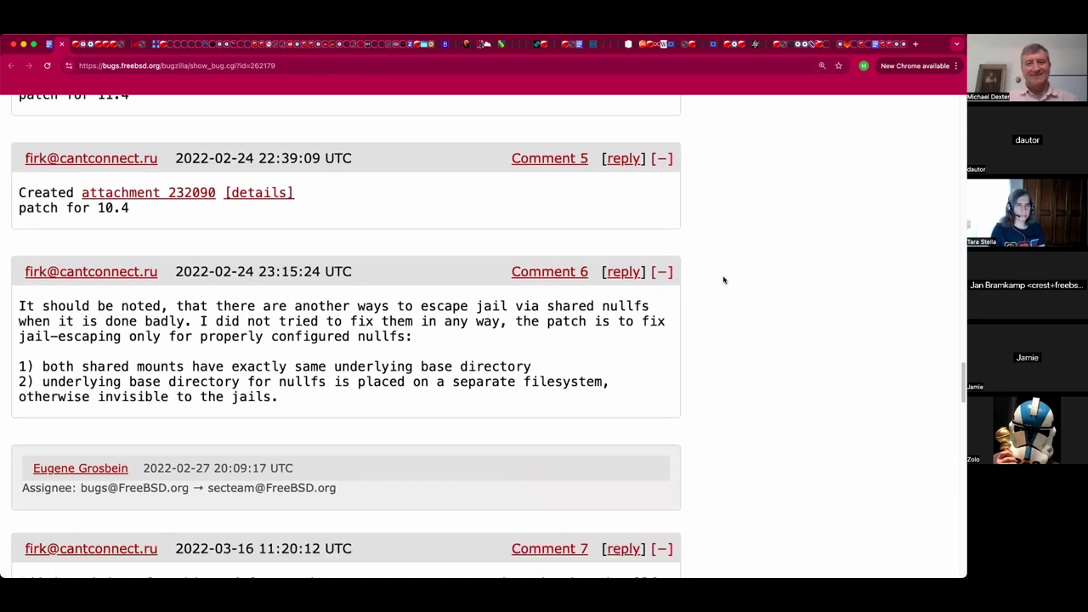
{"action": "scroll", "coordinate": [724, 279], "scroll_direction": "down", "scroll_amount": 1}
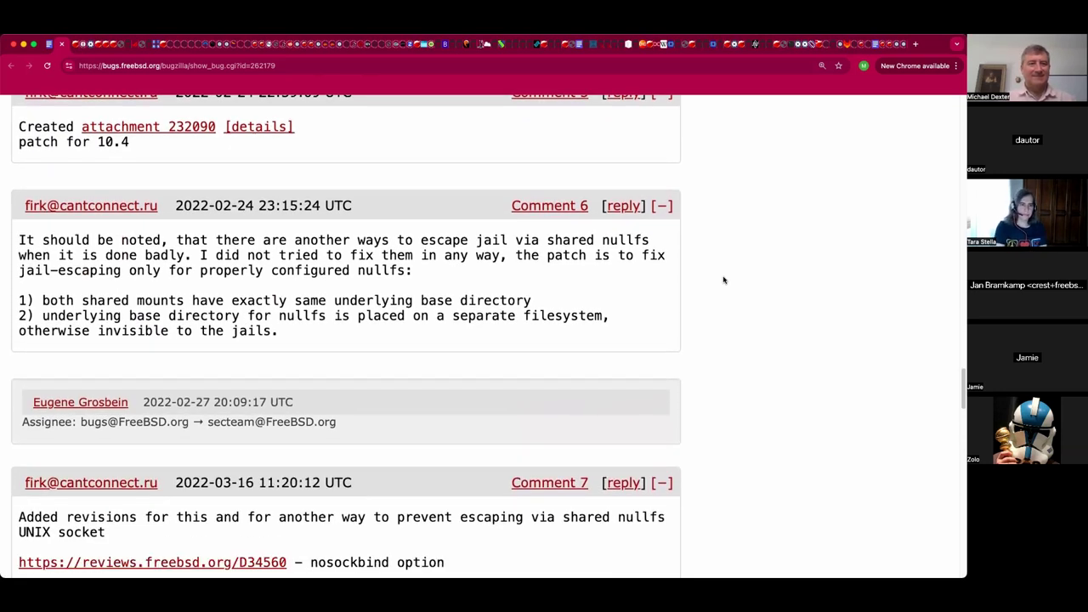
{"action": "scroll", "coordinate": [724, 280], "scroll_direction": "down", "scroll_amount": 1}
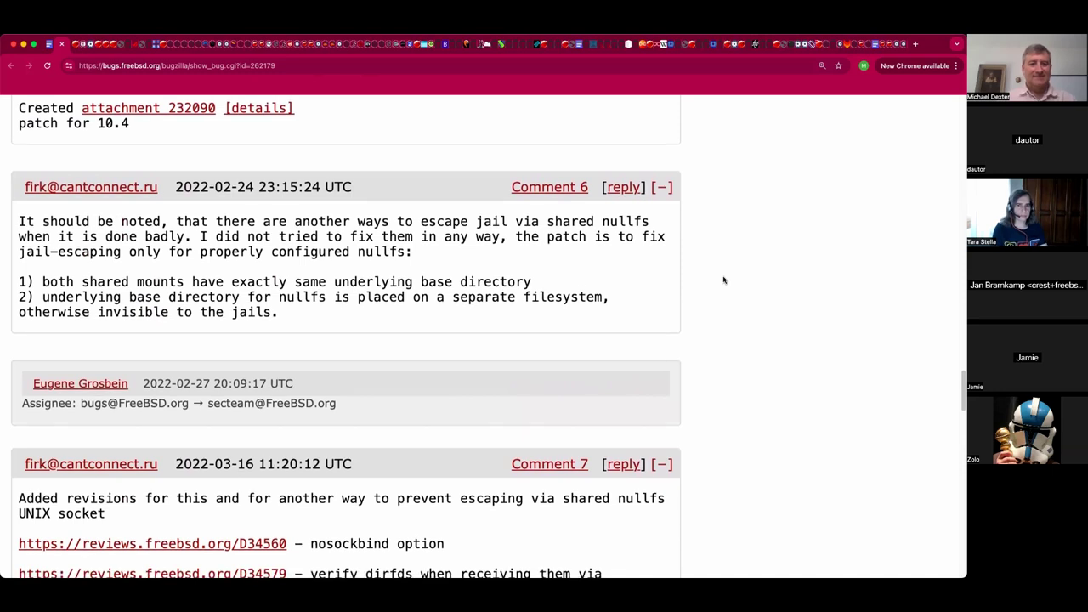
{"action": "scroll", "coordinate": [723, 279], "scroll_direction": "down", "scroll_amount": 2}
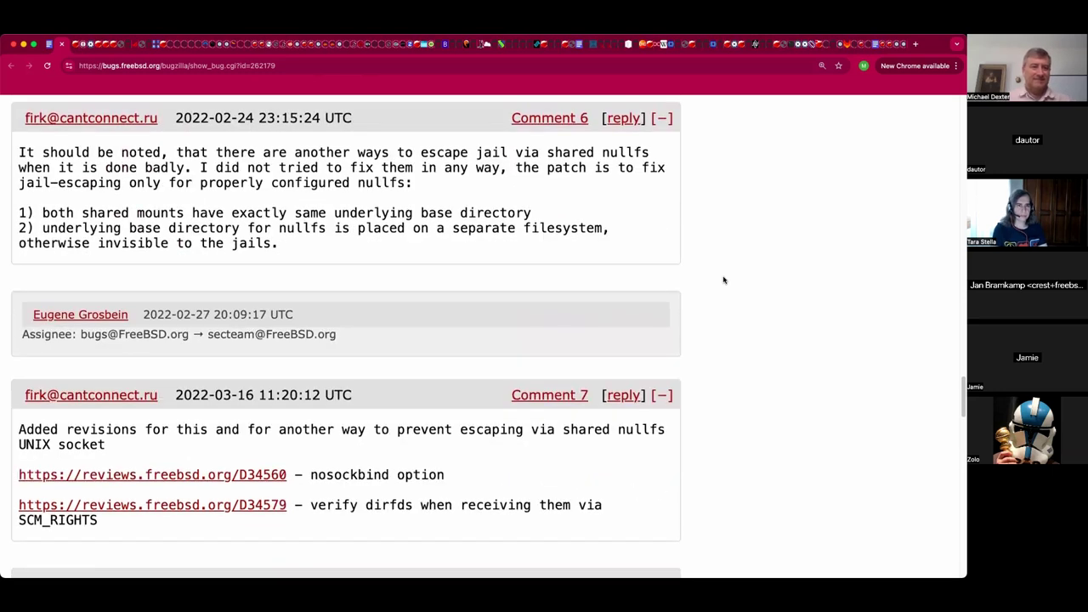
{"action": "scroll", "coordinate": [724, 280], "scroll_direction": "down", "scroll_amount": 5}
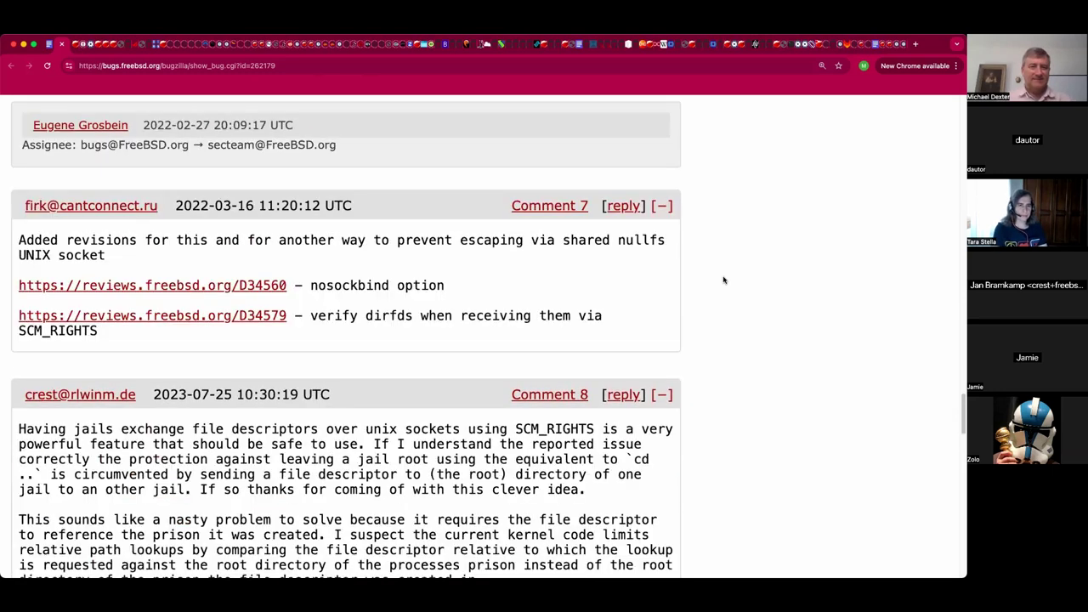
{"action": "scroll", "coordinate": [724, 280], "scroll_direction": "down", "scroll_amount": 1}
{"action": "scroll", "coordinate": [724, 280], "scroll_direction": "down", "scroll_amount": 1}
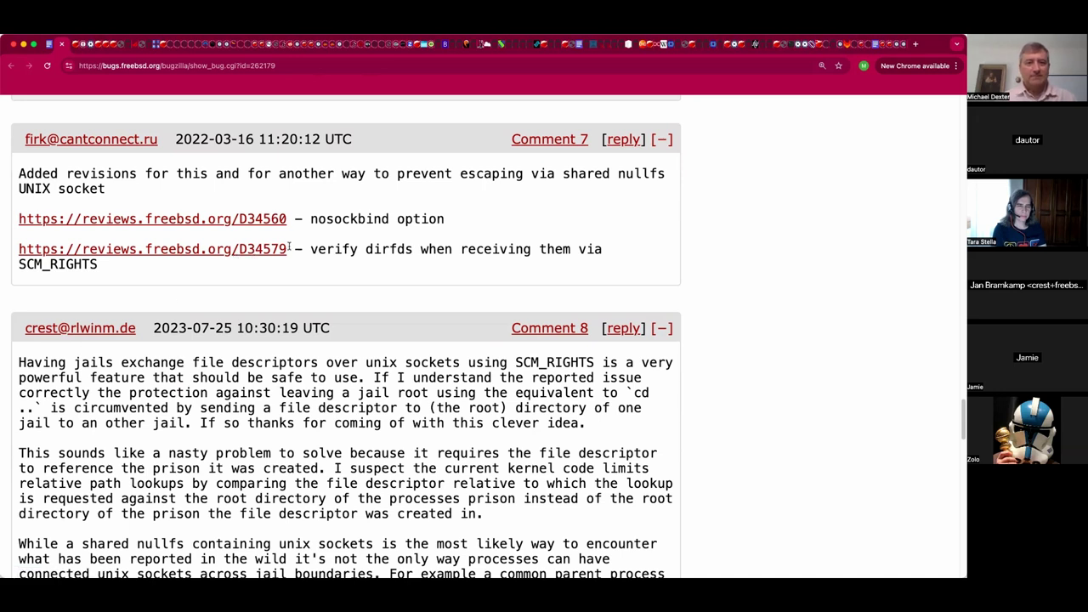
Select the D34560 nosockbind review line, then read through the remaining later comments.
{"action": "left_click_drag", "start_coordinate": [228, 228], "coordinate": [15, 223]}
{"action": "left_click", "coordinate": [184, 323]}
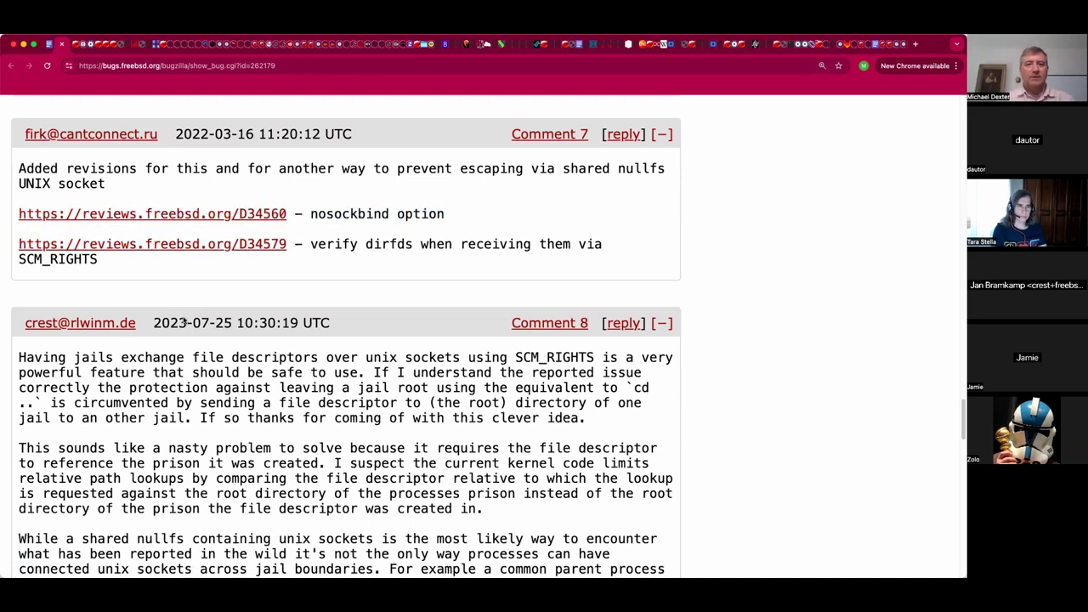
{"action": "scroll", "coordinate": [316, 204], "scroll_direction": "down", "scroll_amount": 3}
{"action": "scroll", "coordinate": [318, 204], "scroll_direction": "down", "scroll_amount": 5}
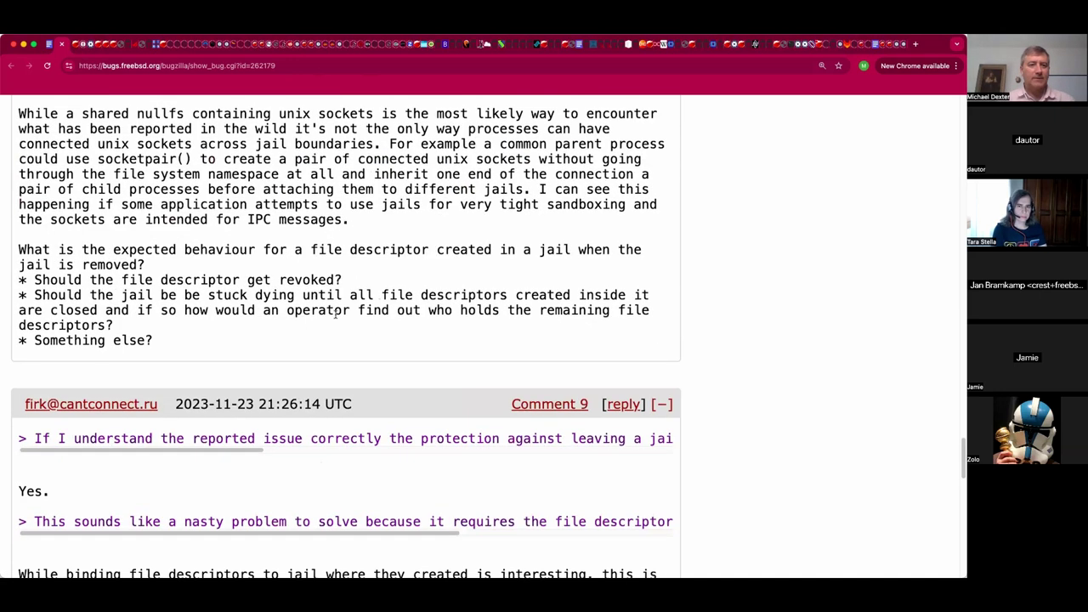
{"action": "scroll", "coordinate": [336, 315], "scroll_direction": "down", "scroll_amount": 12}
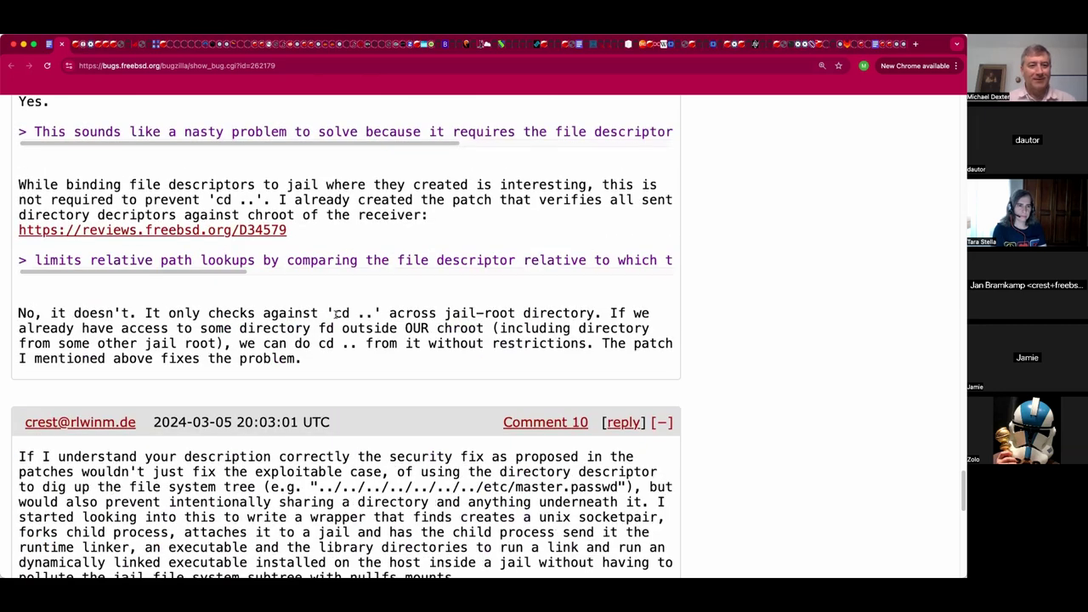
{"action": "scroll", "coordinate": [503, 302], "scroll_direction": "down", "scroll_amount": 8}
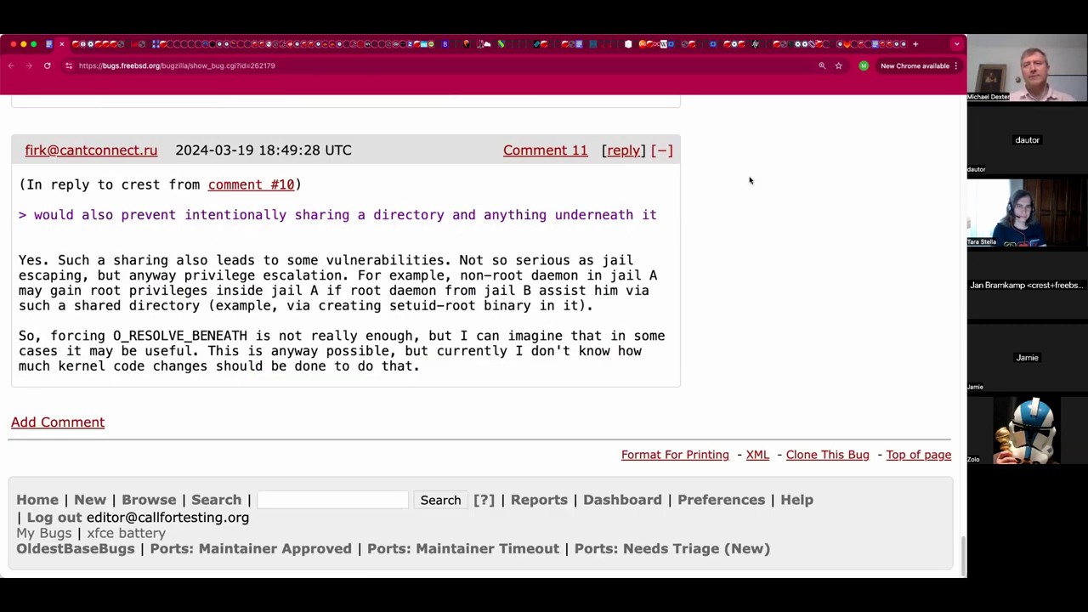
{"action": "scroll", "coordinate": [684, 187], "scroll_direction": "up", "scroll_amount": 10}
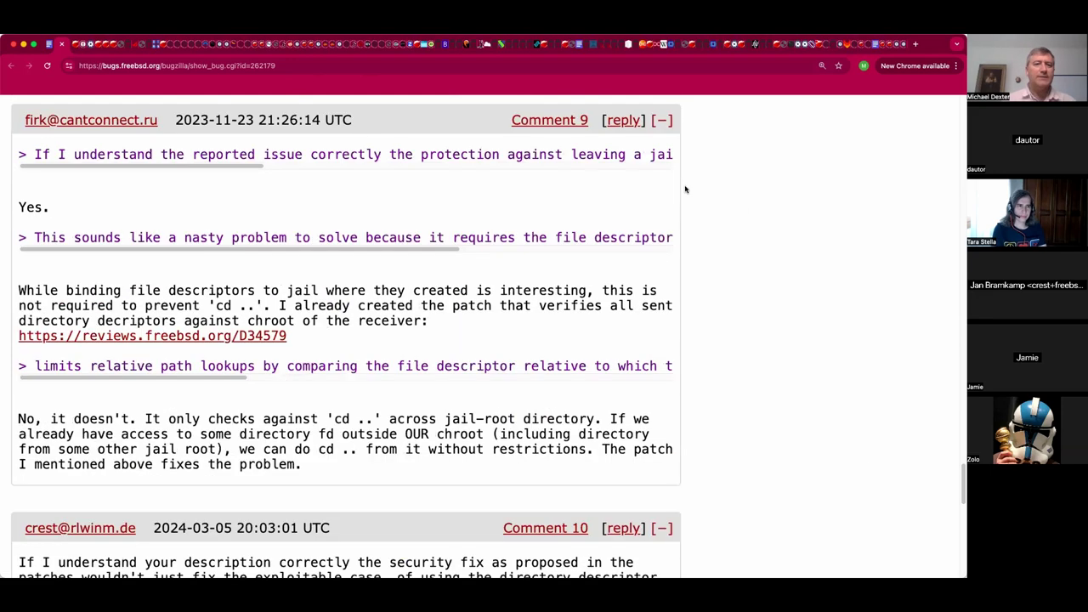
{"action": "scroll", "coordinate": [684, 187], "scroll_direction": "up", "scroll_amount": 10}
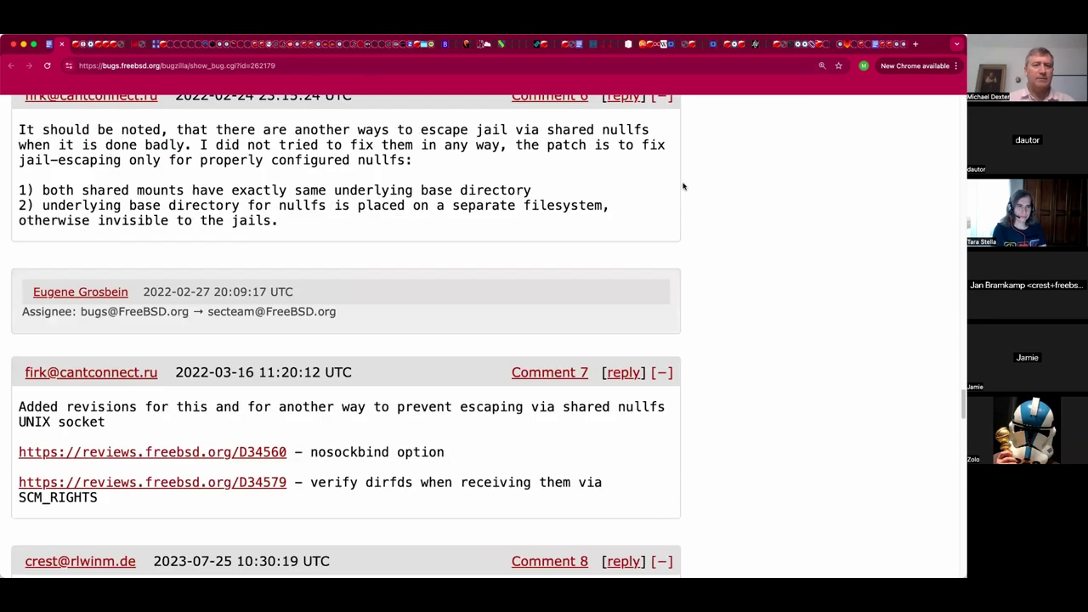
{"action": "scroll", "coordinate": [494, 447], "scroll_direction": "down", "scroll_amount": 4}
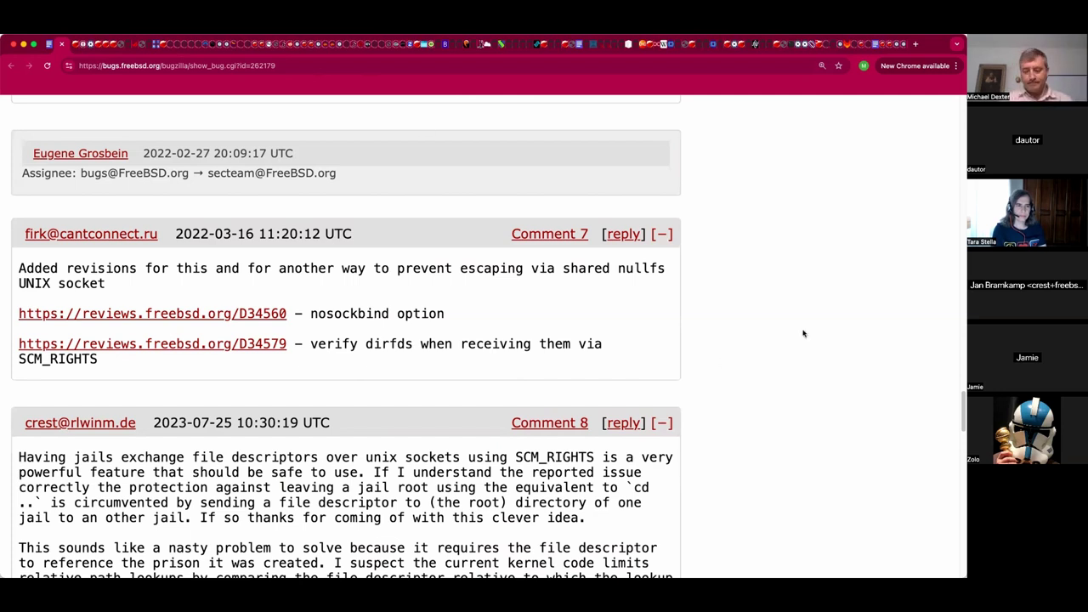
Add a 'Nuclear option Fixes' line in the notes with the D34560 and D34579 review URLs below it.
{"action": "key", "text": "ctrl+shift+Tab"}
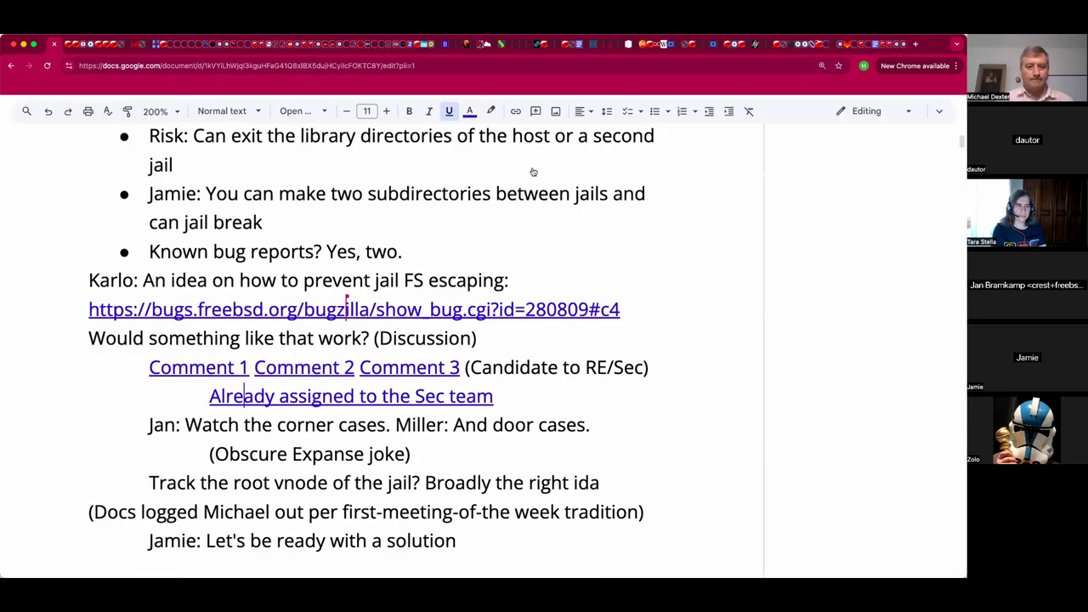
{"action": "left_click", "coordinate": [513, 556]}
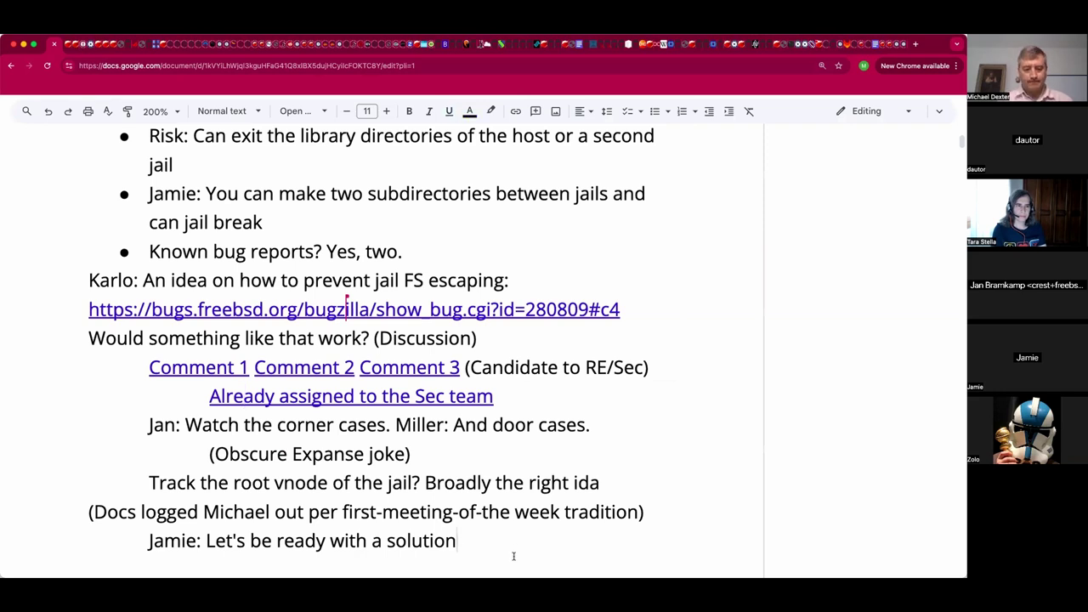
{"action": "key", "text": "Return"}
{"action": "type", "text": "Nuclea"}
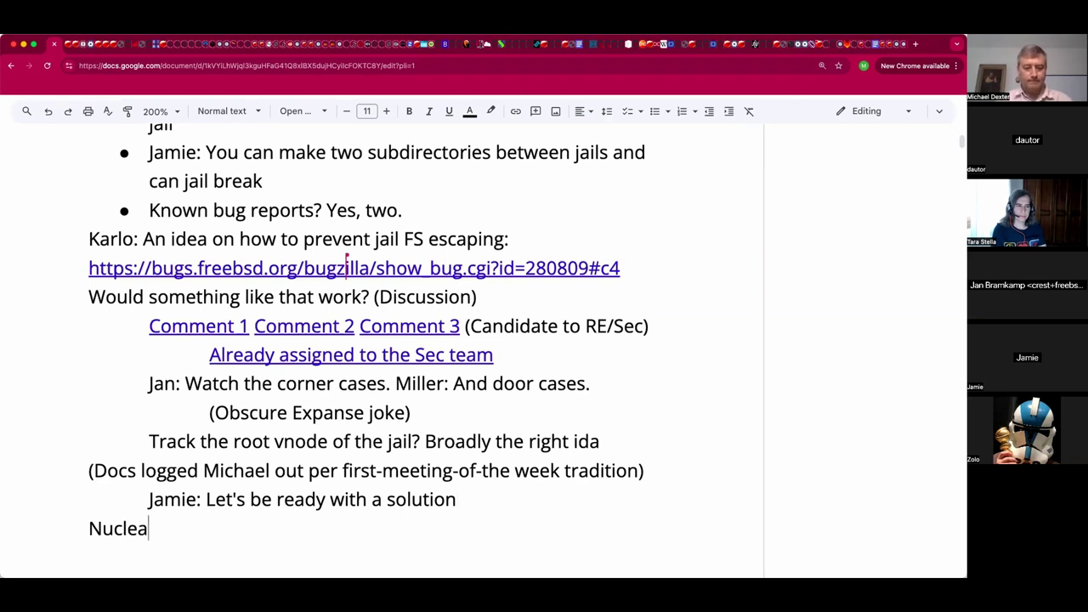
{"action": "type", "text": "r option Fixes"}
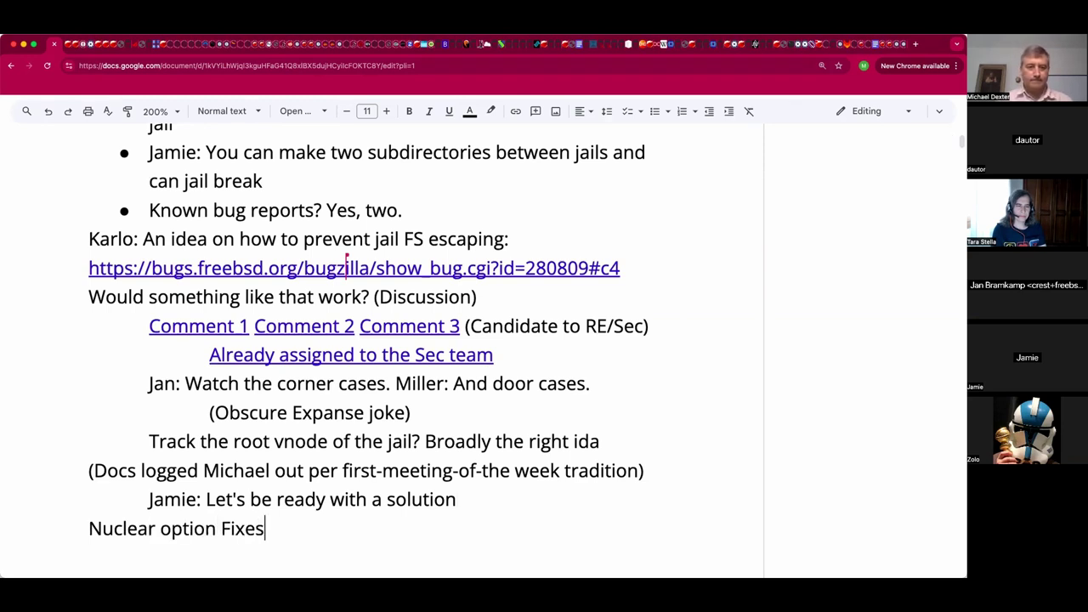
{"action": "key", "text": "Return"}
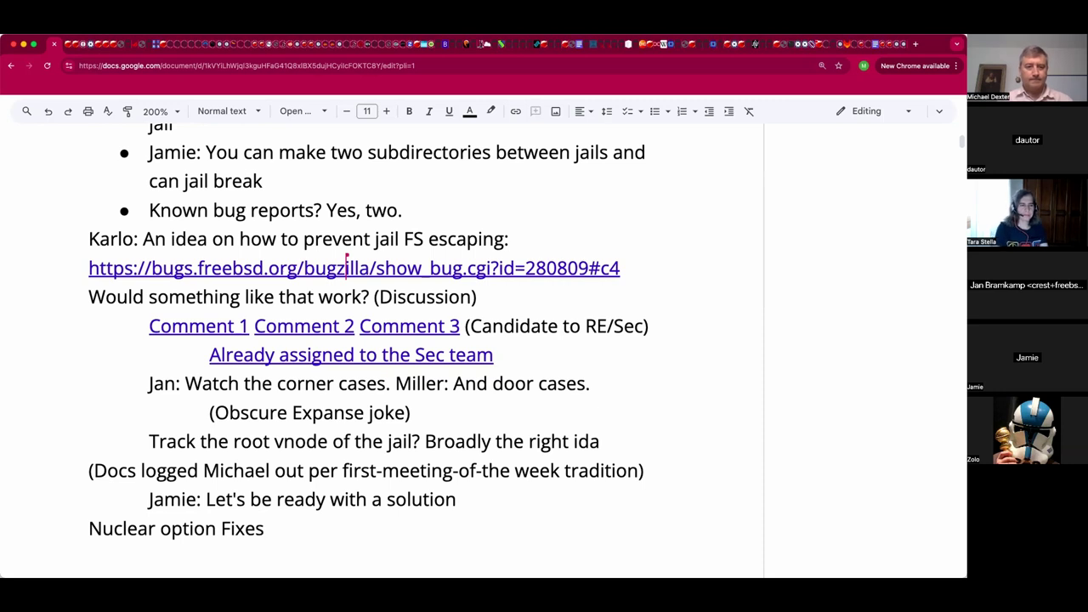
{"action": "type", "text": "https://reviews.freebsd.org/D34560 - nosockbind option  https://reviews.freebsd.org/D34579"}
{"action": "key", "text": "Up"}
{"action": "key", "text": "BackSpace"}
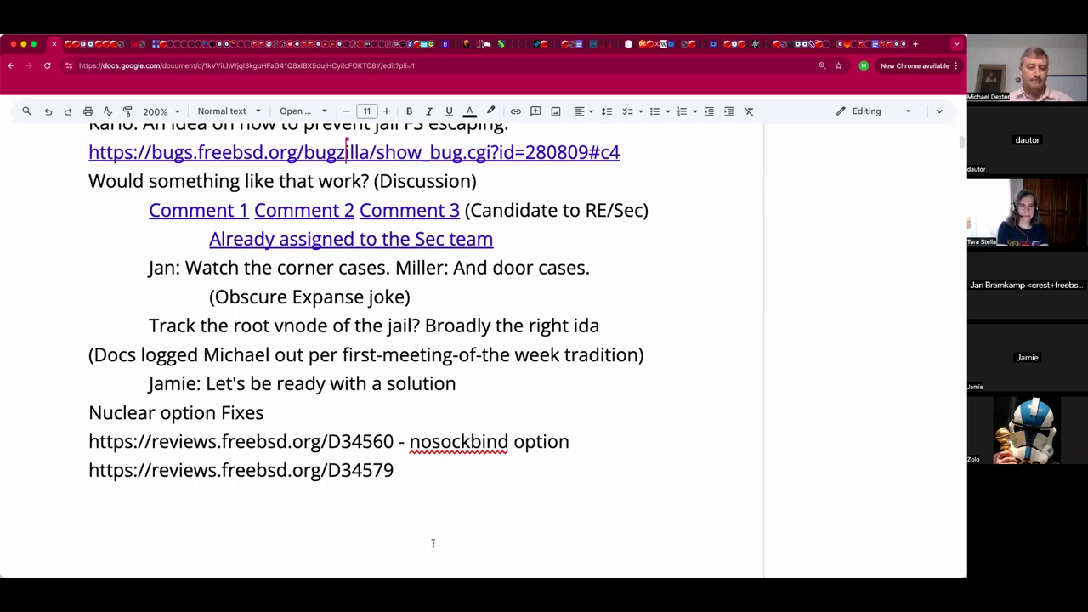
Copy the D34579 description from the bug page and paste it after the D34579 URL.
{"action": "key", "text": "ctrl+Tab"}
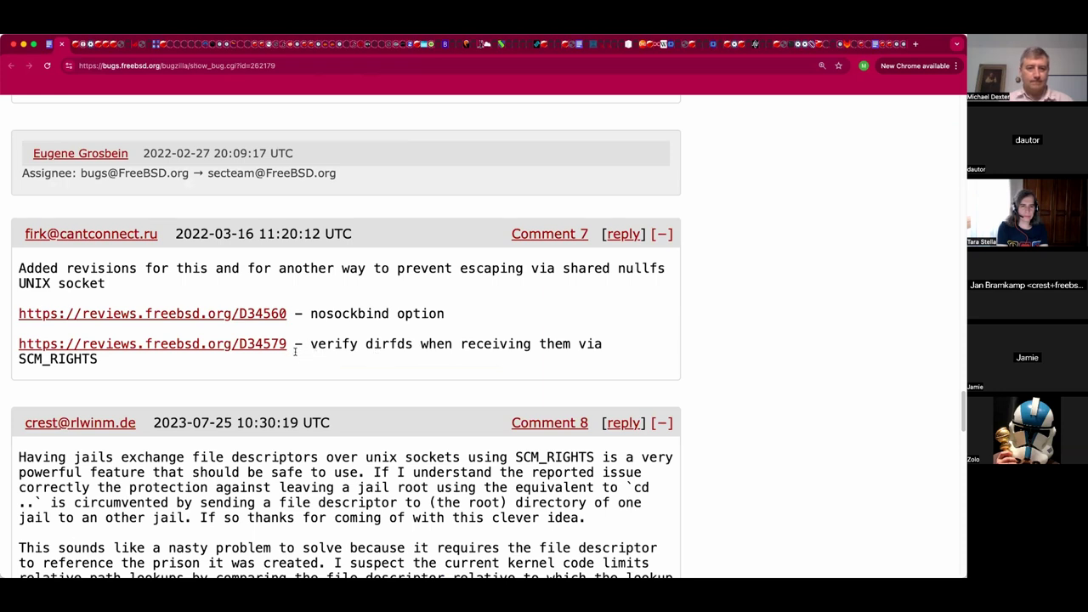
{"action": "left_click_drag", "start_coordinate": [299, 350], "coordinate": [296, 357]}
{"action": "key", "text": "super+c"}
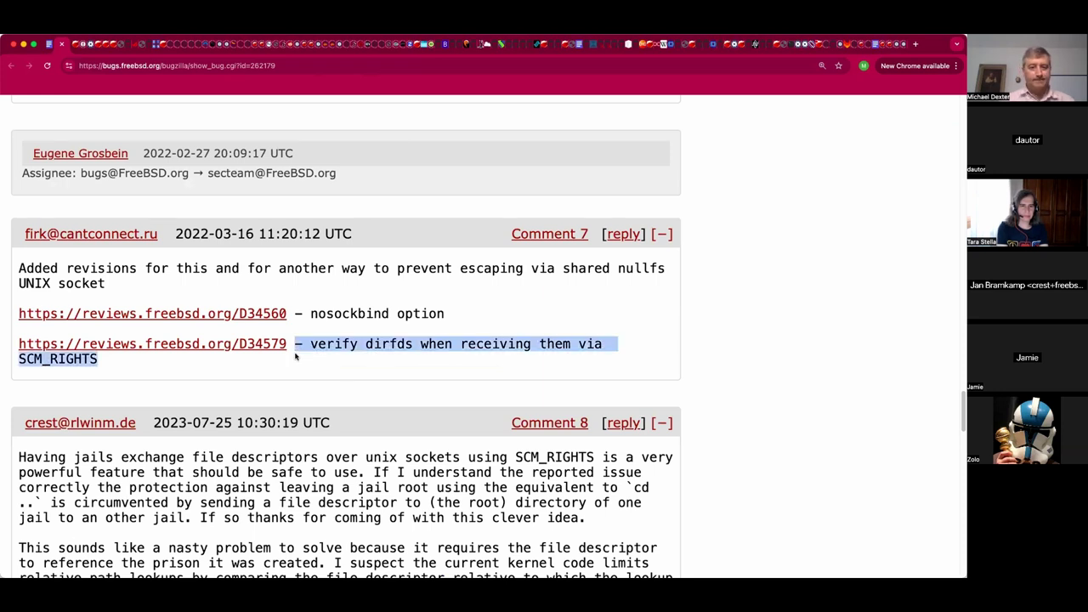
{"action": "key", "text": "ctrl+shift+Tab"}
{"action": "left_click", "coordinate": [415, 467]}
{"action": "key", "text": "super+v"}
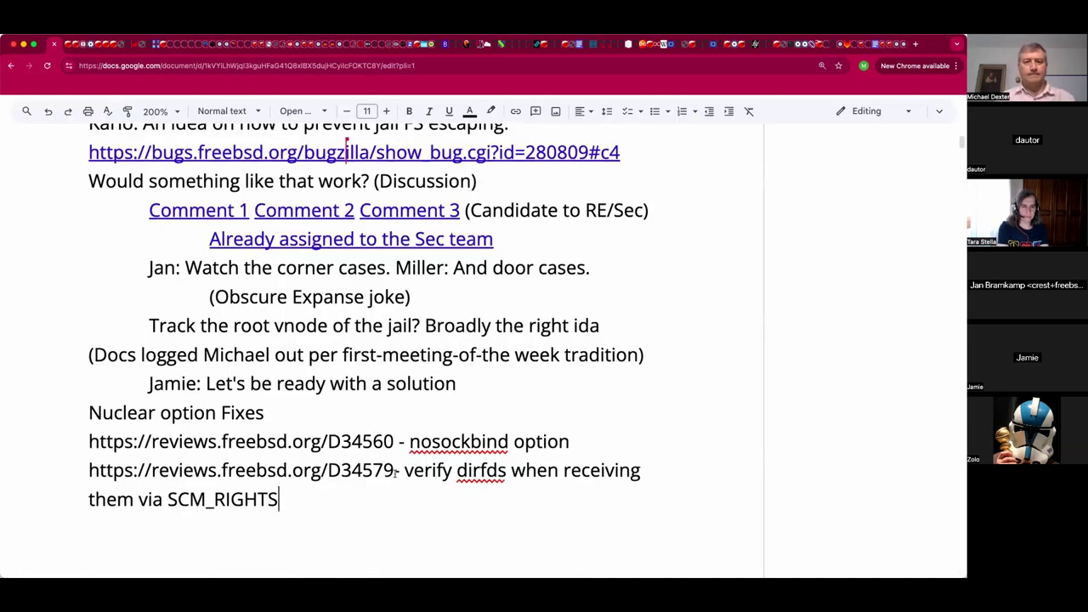
Turn the D34579 and D34560 review URLs into links.
{"action": "left_click", "coordinate": [395, 471]}
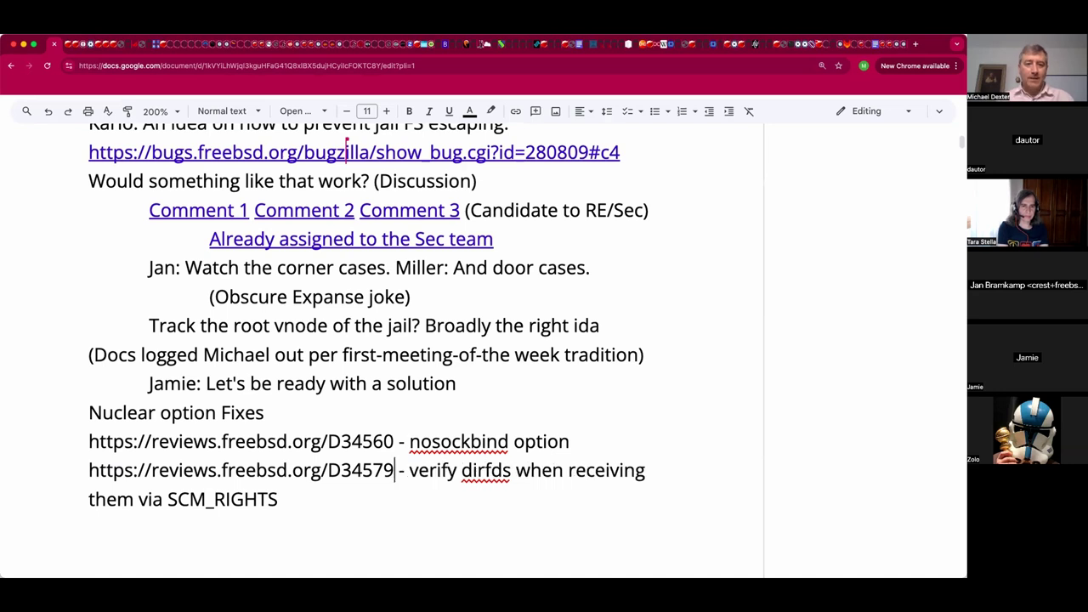
{"action": "key", "text": "shift+Home"}
{"action": "key", "text": "ctrl+k"}
{"action": "key", "text": "Return"}
{"action": "key", "text": "Up"}
{"action": "key", "text": "shift+Home"}
{"action": "key", "text": "ctrl+k"}
{"action": "key", "text": "Return"}
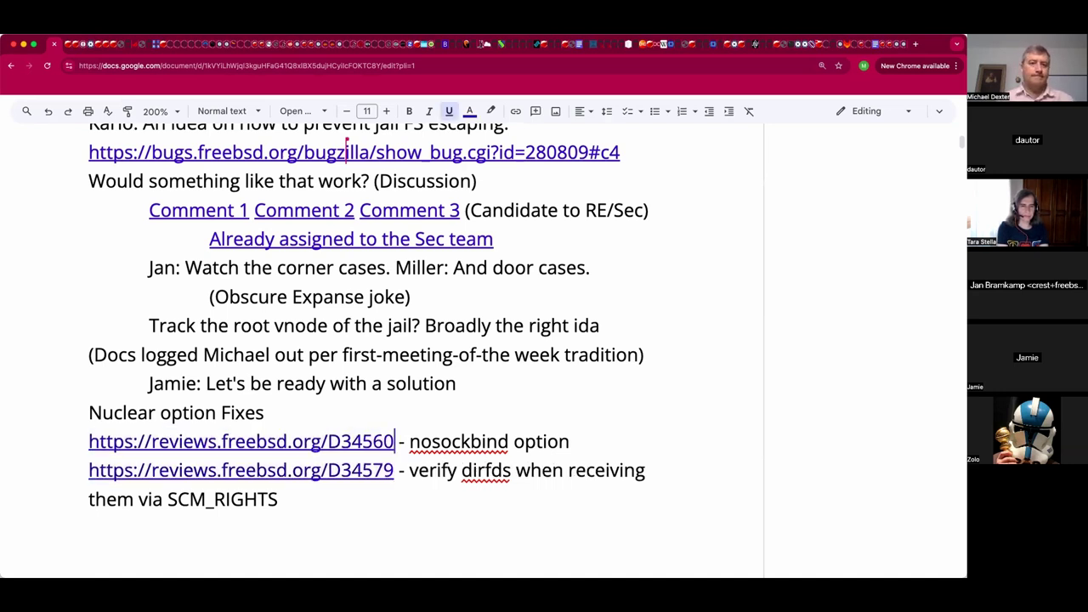
Add a colon after 'Nuclear option Fixes' and leave blank lines below the review links.
{"action": "key", "text": "Up"}
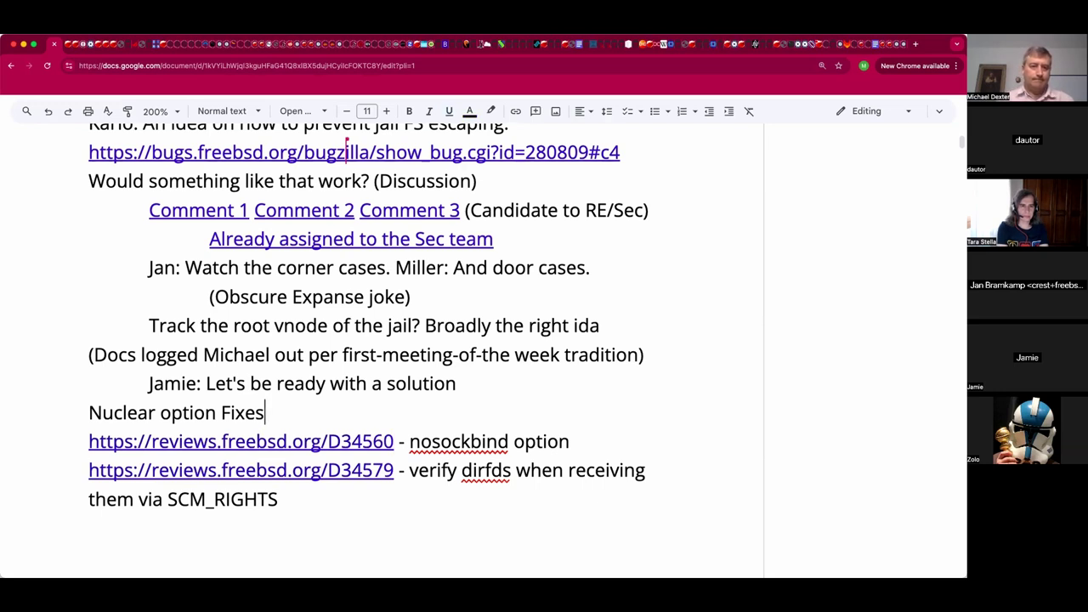
{"action": "type", "text": ":"}
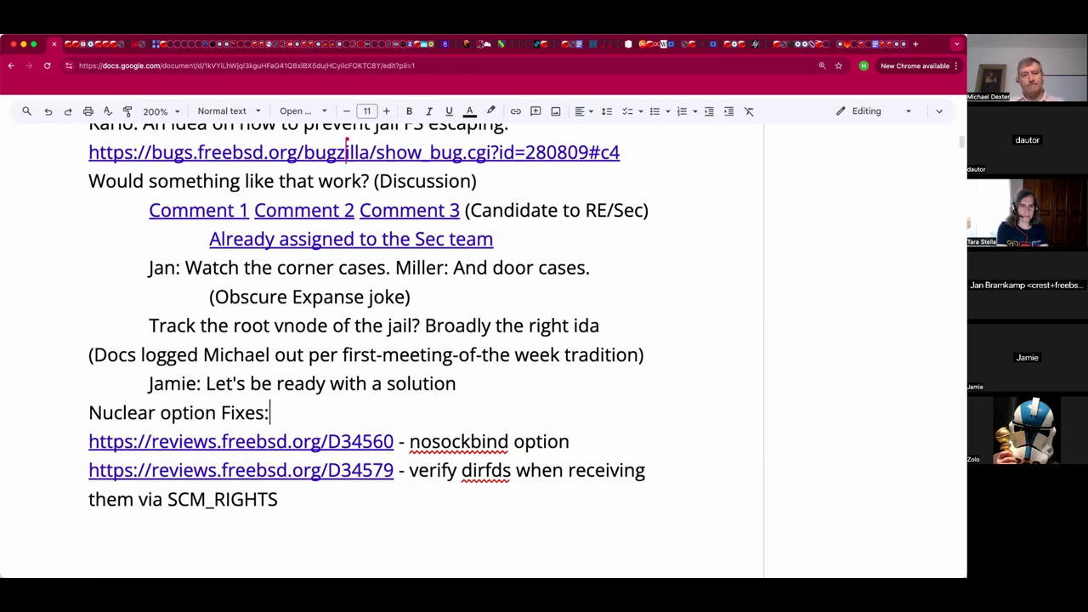
{"action": "key", "text": "Down"}
{"action": "key", "text": "Down"}
{"action": "key", "text": "Down"}
{"action": "key", "text": "Down"}
{"action": "key", "text": "Down"}
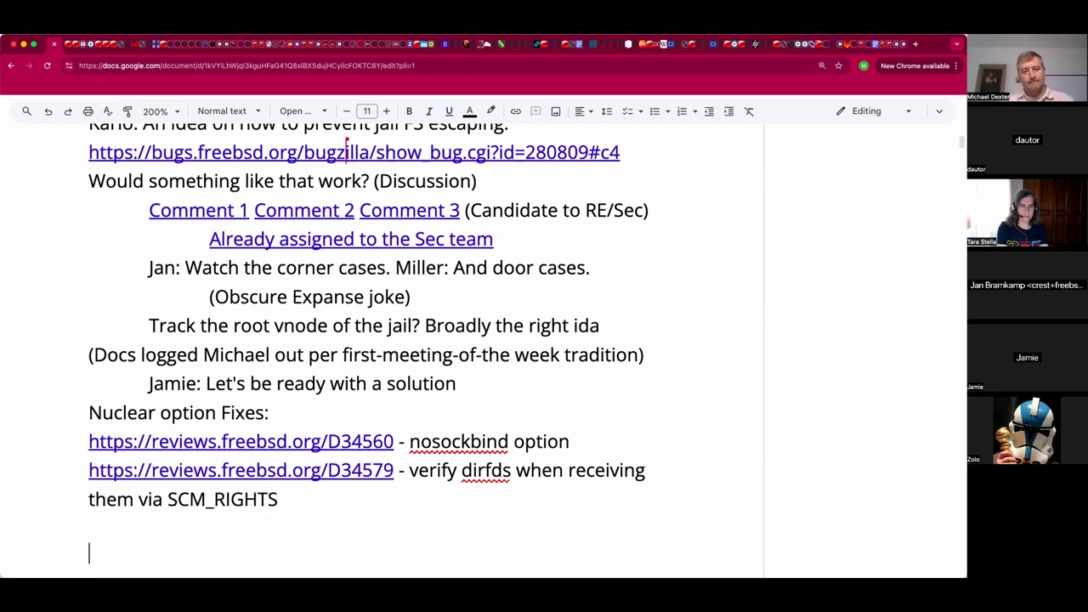
{"action": "key", "text": "Return"}
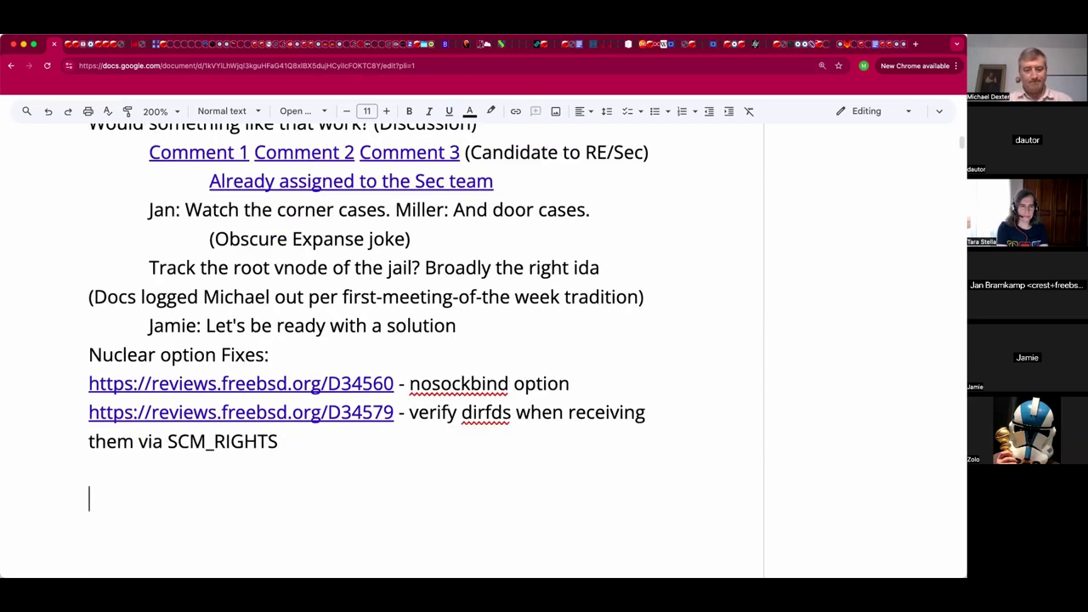
{"action": "key", "text": "Return"}
{"action": "key", "text": "Return"}
{"action": "key", "text": "ctrl+b"}
Indent the empty line below the SCM_RIGHTS entry.
{"action": "scroll", "coordinate": [374, 438], "scroll_direction": "down", "scroll_amount": 1}
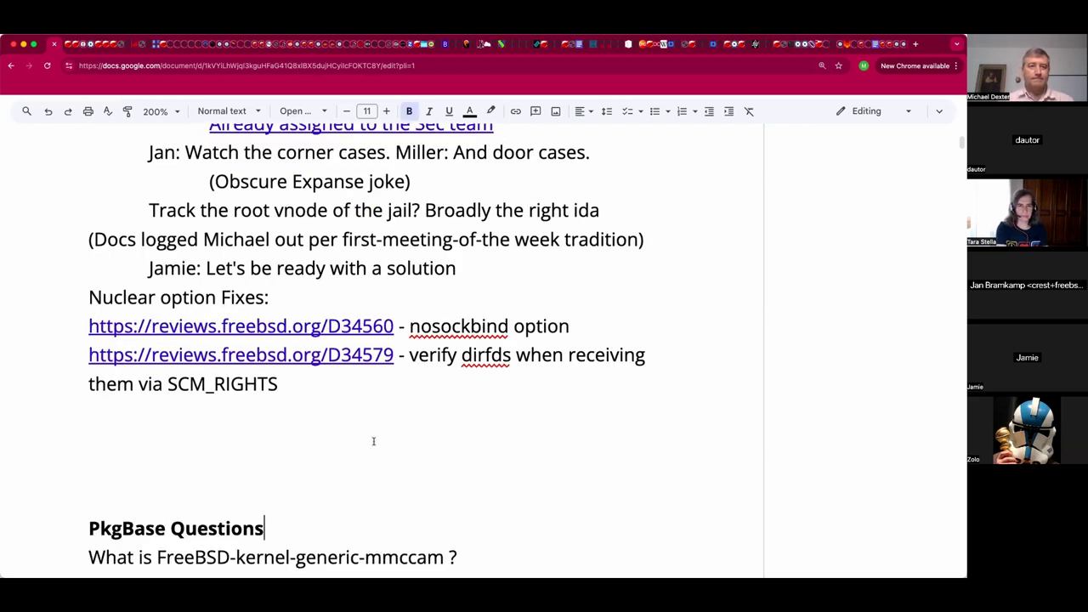
{"action": "scroll", "coordinate": [371, 439], "scroll_direction": "up", "scroll_amount": 1}
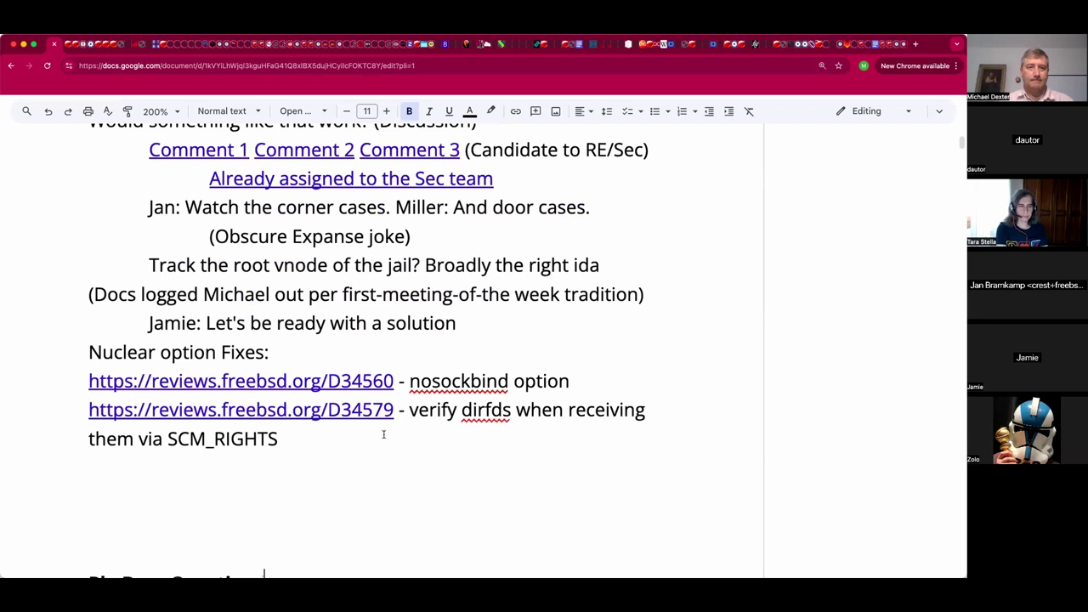
{"action": "scroll", "coordinate": [383, 437], "scroll_direction": "down", "scroll_amount": 1}
{"action": "left_click", "coordinate": [357, 456]}
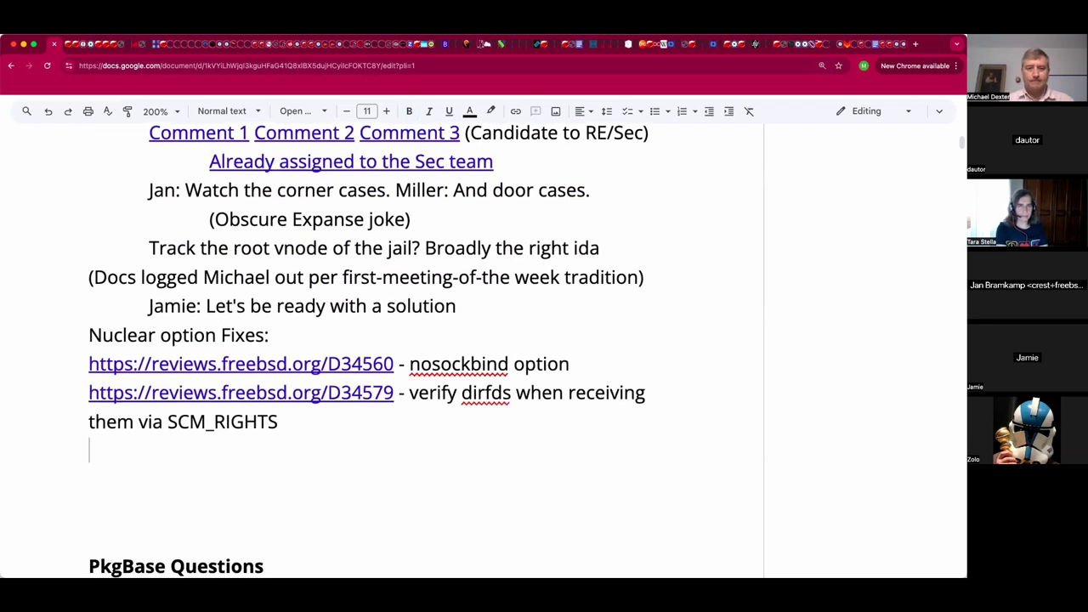
{"action": "key", "text": "ctrl+z"}
{"action": "left_click", "coordinate": [89, 450]}
{"action": "key", "text": "Tab"}
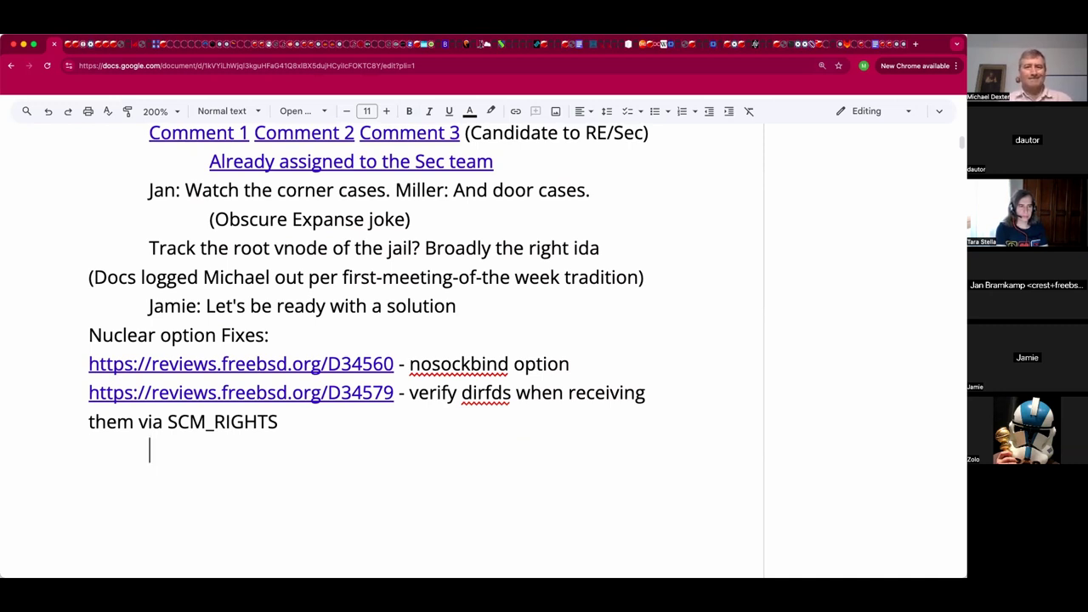
Append '(With PoC)' after 'Already assigned to the Sec team' and unindent the empty line below.
{"action": "double_click", "coordinate": [541, 160]}
{"action": "type", "text": "I("}
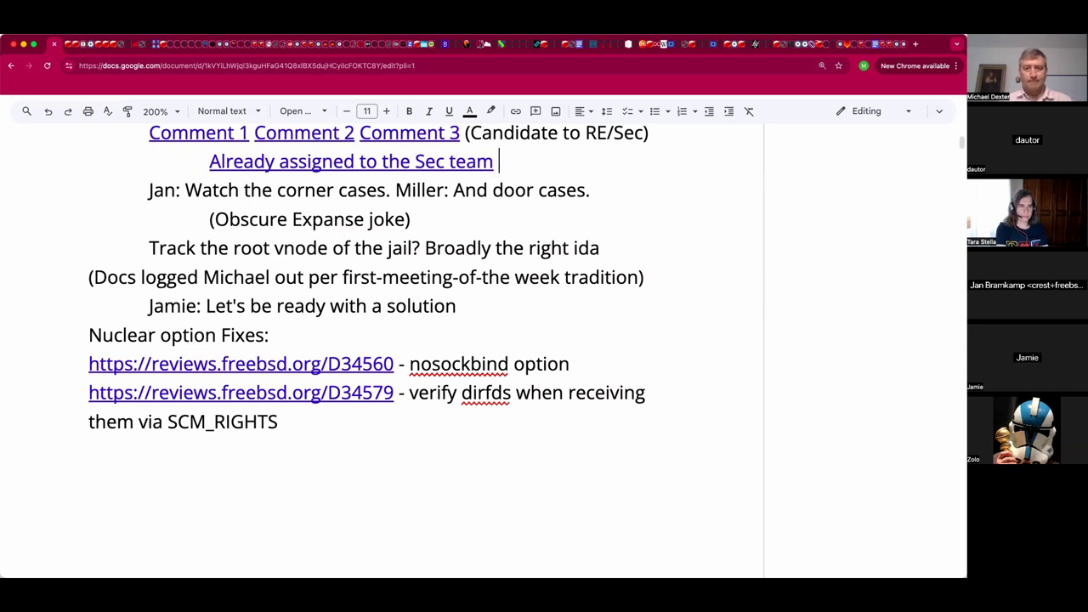
{"action": "key", "text": "BackSpace"}
{"action": "key", "text": "BackSpace"}
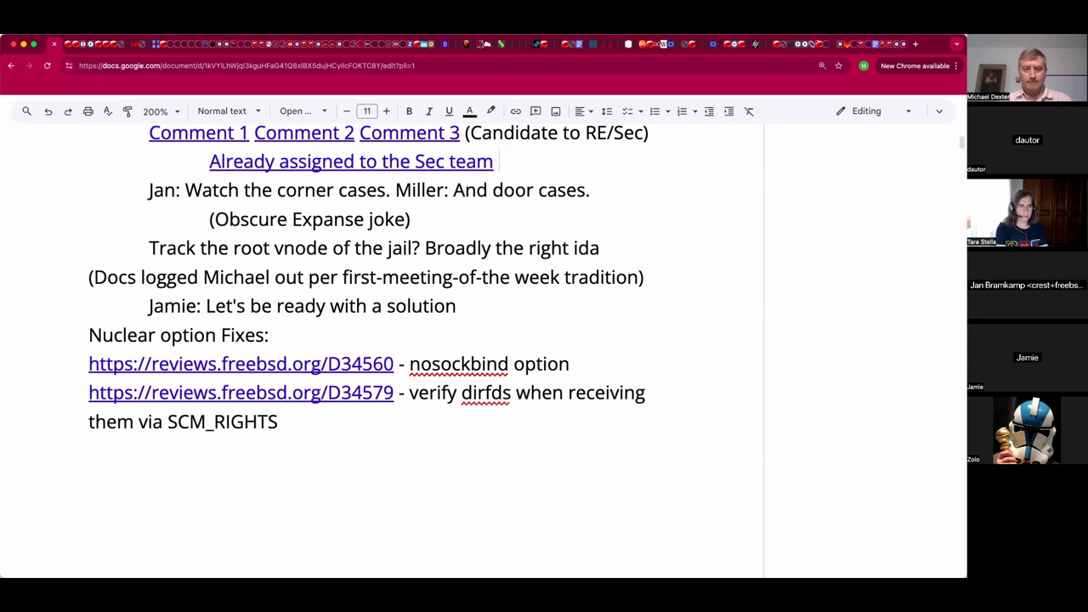
{"action": "type", "text": "(With Po"}
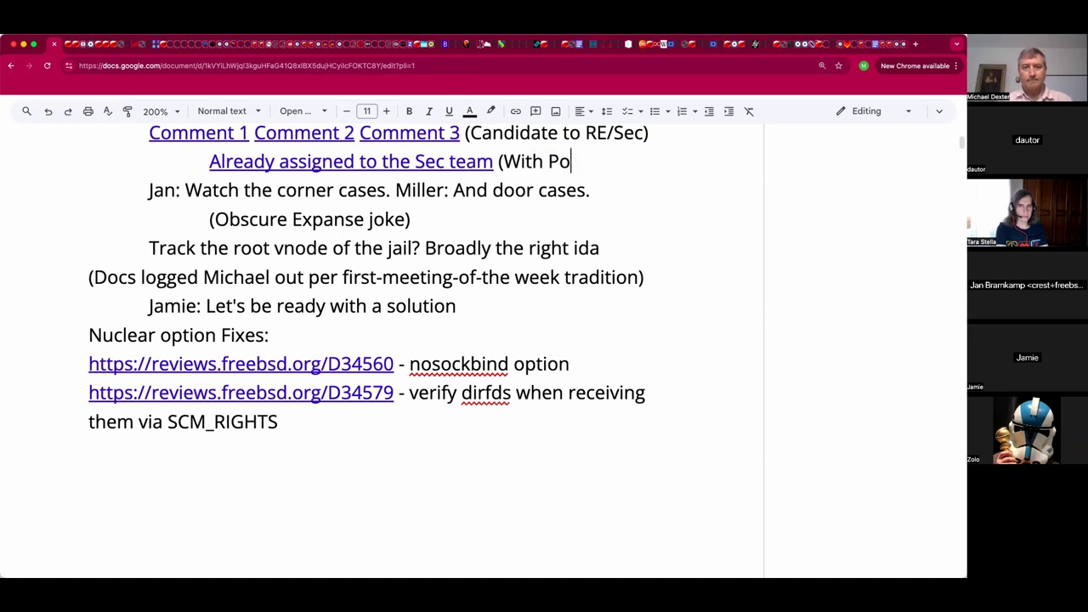
{"action": "type", "text": "C)"}
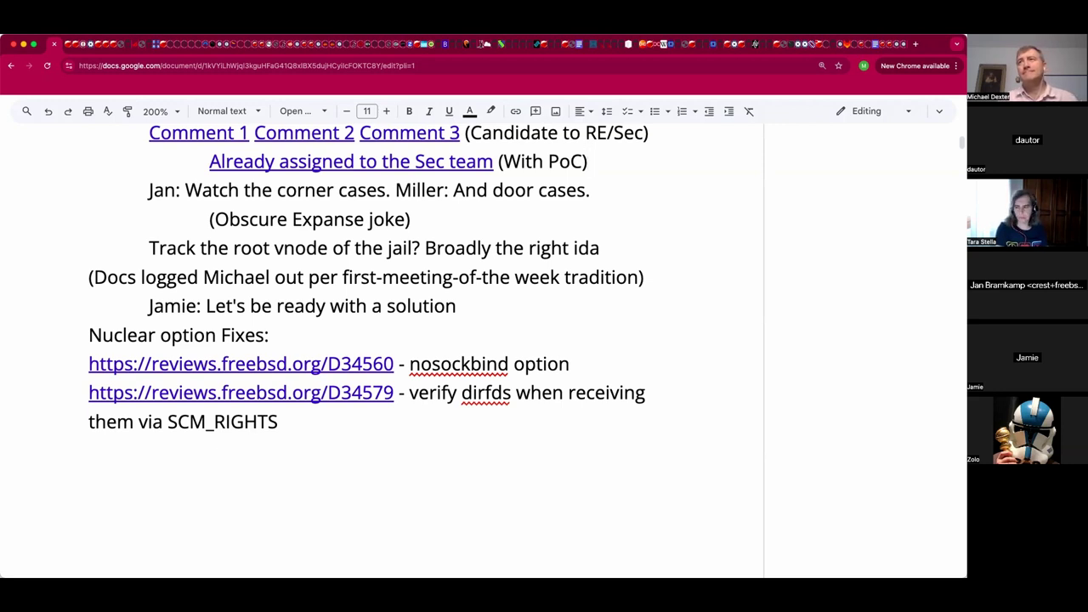
{"action": "double_click", "coordinate": [395, 454]}
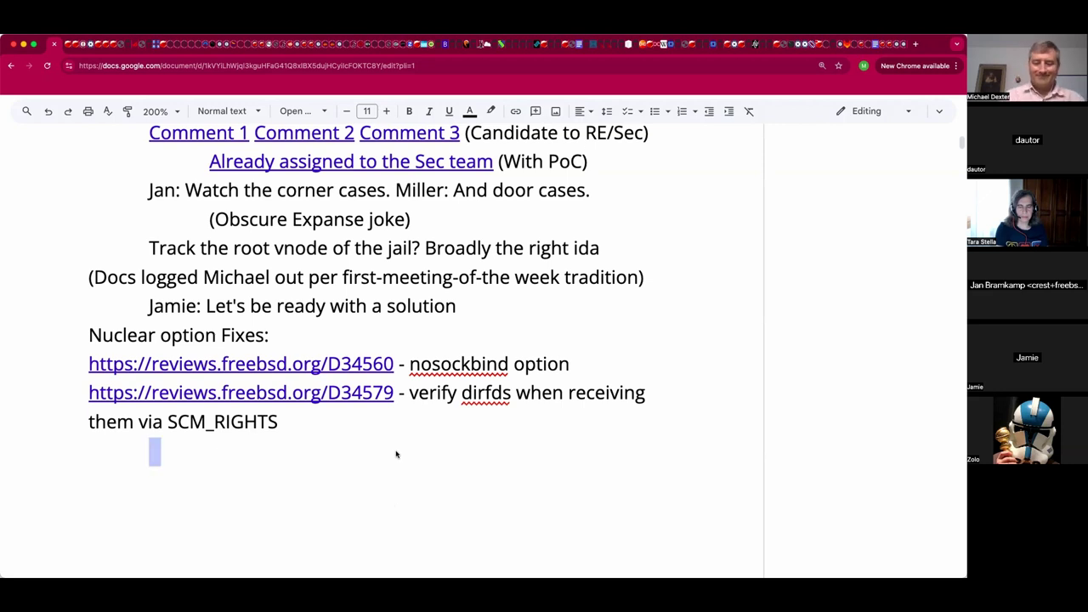
{"action": "key", "text": "BackSpace"}
{"action": "key", "text": "BackSpace"}
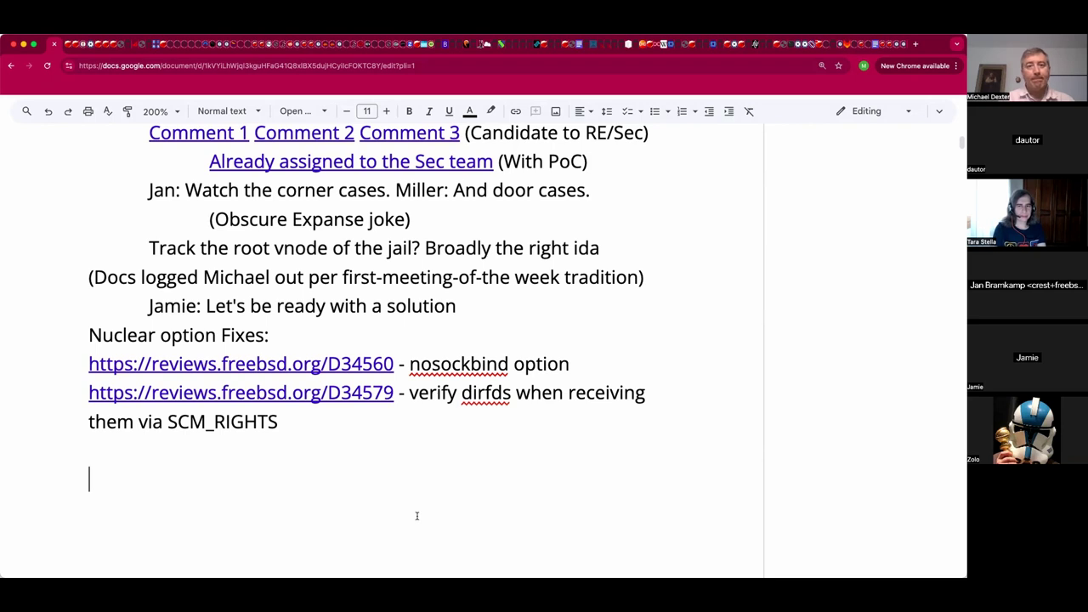
Add an indented line 'Review with a PoC and fix' below the D34579 entry, correcting typos.
{"action": "scroll", "coordinate": [416, 515], "scroll_direction": "down", "scroll_amount": 5}
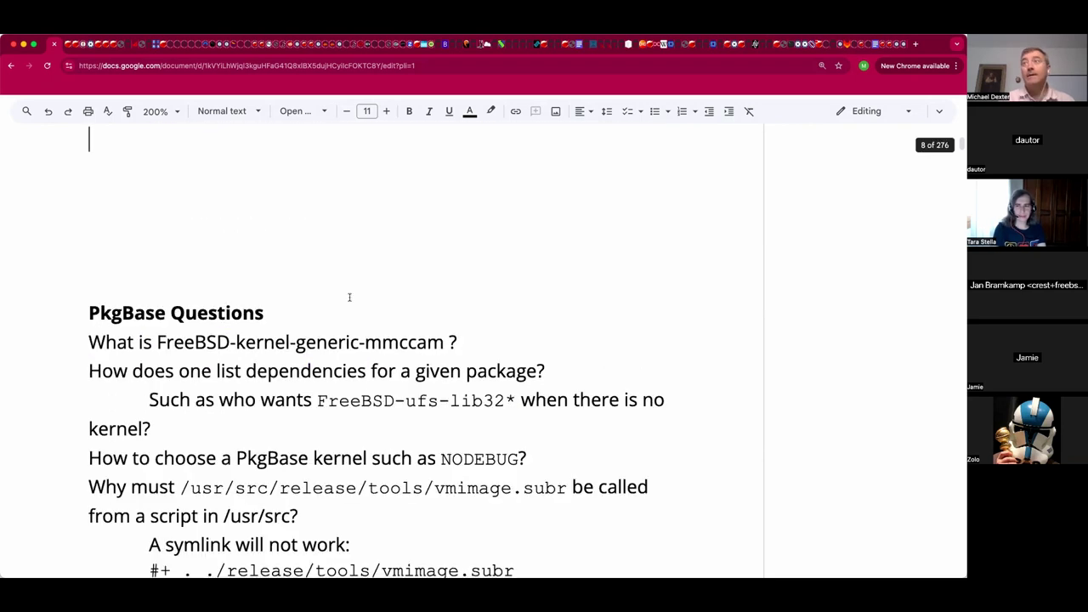
{"action": "scroll", "coordinate": [348, 297], "scroll_direction": "up", "scroll_amount": 2}
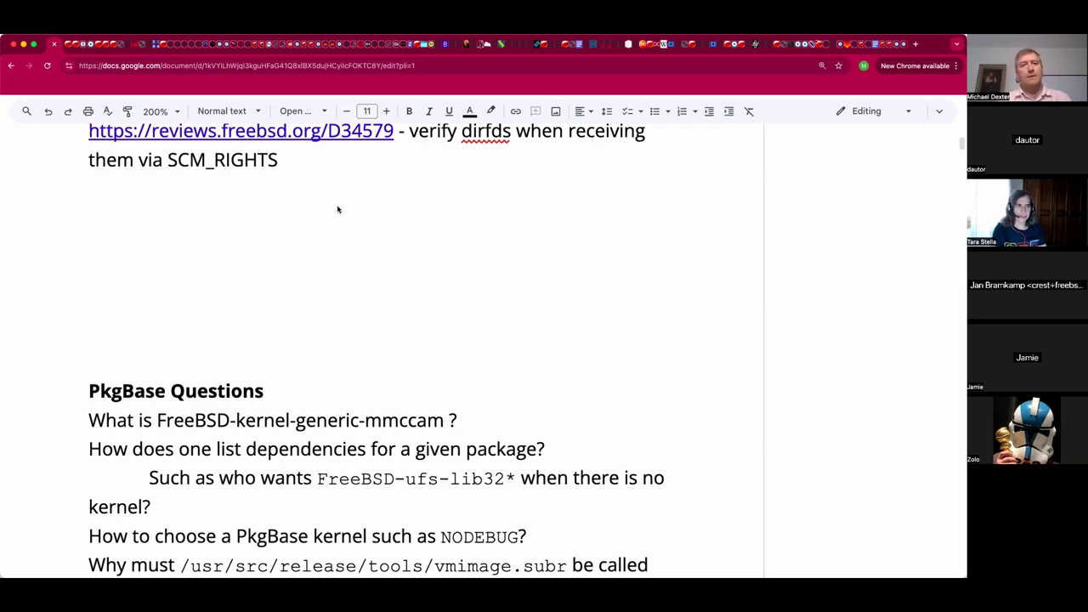
{"action": "key", "text": "Up"}
{"action": "key", "text": "Tab"}
{"action": "type", "text": "Riew iw"}
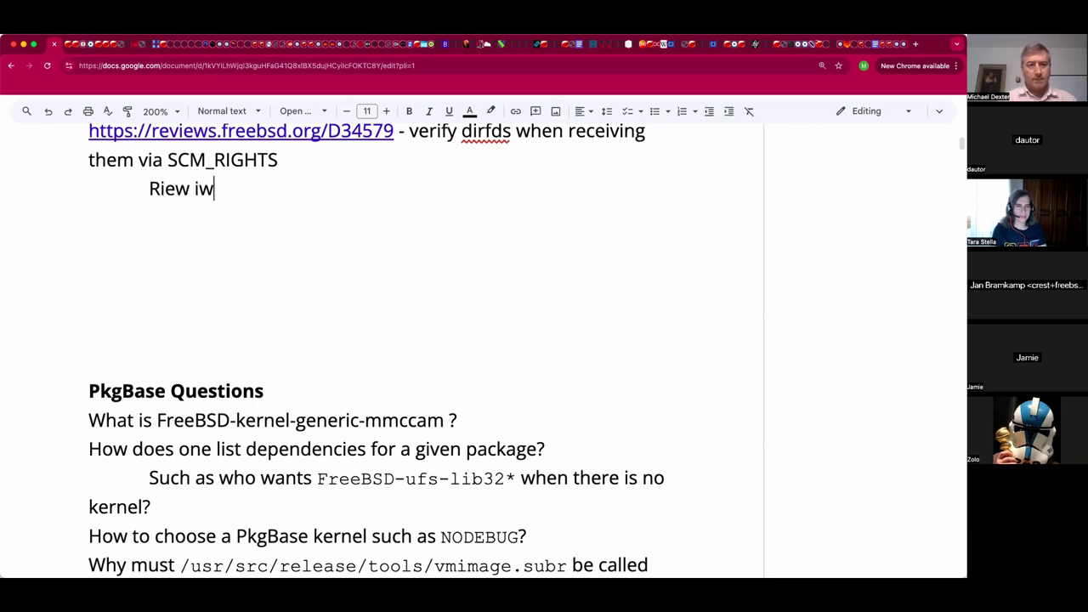
{"action": "type", "text": "th a"}
{"action": "left_click", "coordinate": [176, 192]}
{"action": "key", "text": "BackSpace"}
{"action": "key", "text": "BackSpace"}
{"action": "type", "text": "e"}
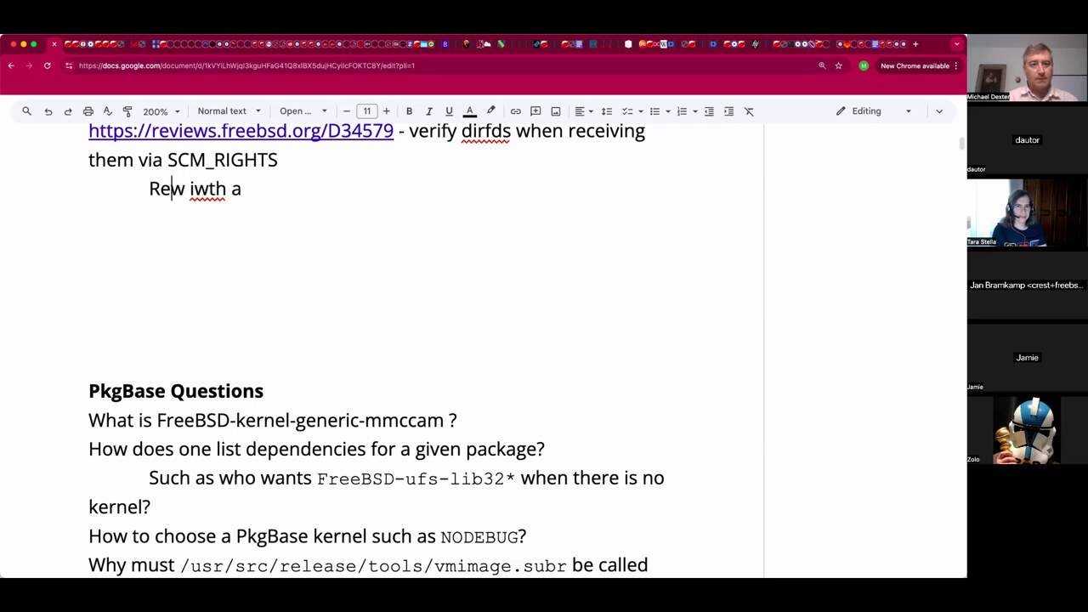
{"action": "type", "text": "vie"}
{"action": "left_click", "coordinate": [269, 189]}
{"action": "left_click", "coordinate": [253, 189]}
{"action": "key", "text": "alt+Left"}
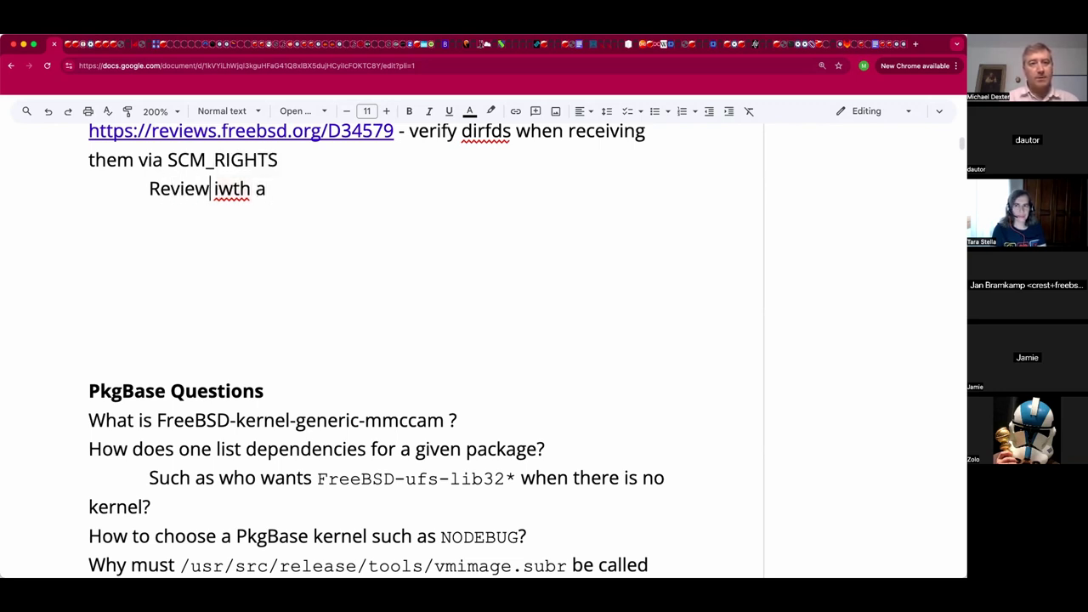
{"action": "key", "text": "shift+End"}
{"action": "type", "text": "wit"}
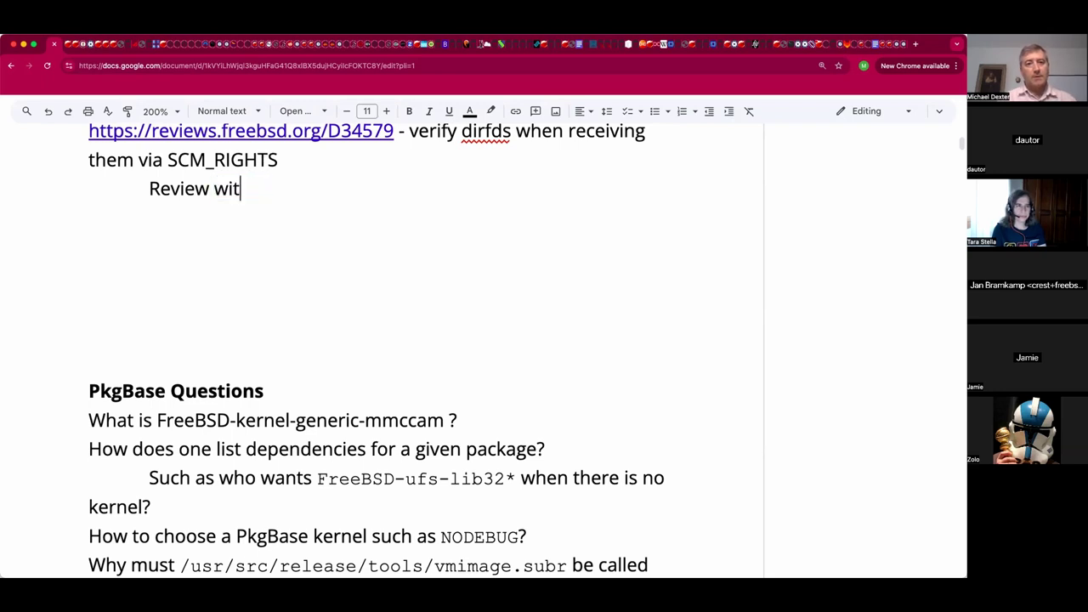
{"action": "type", "text": "h a PoC and fix"}
Link the word Review to the D34579 review and open it in a new tab.
{"action": "double_click", "coordinate": [188, 191]}
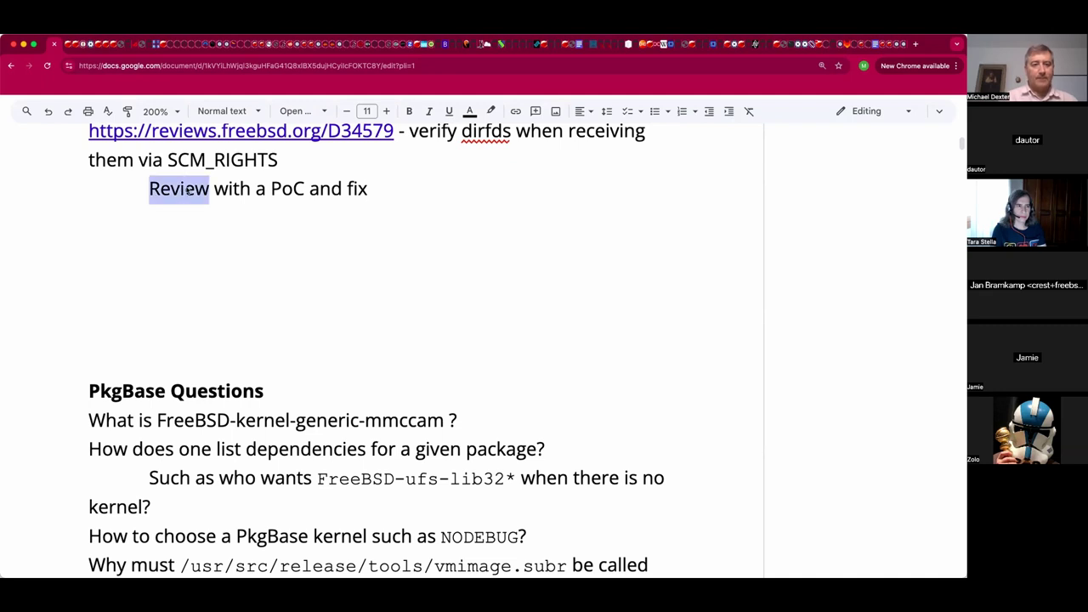
{"action": "key", "text": "super+k"}
{"action": "type", "text": "https://reviews.freebsd.org/D34579"}
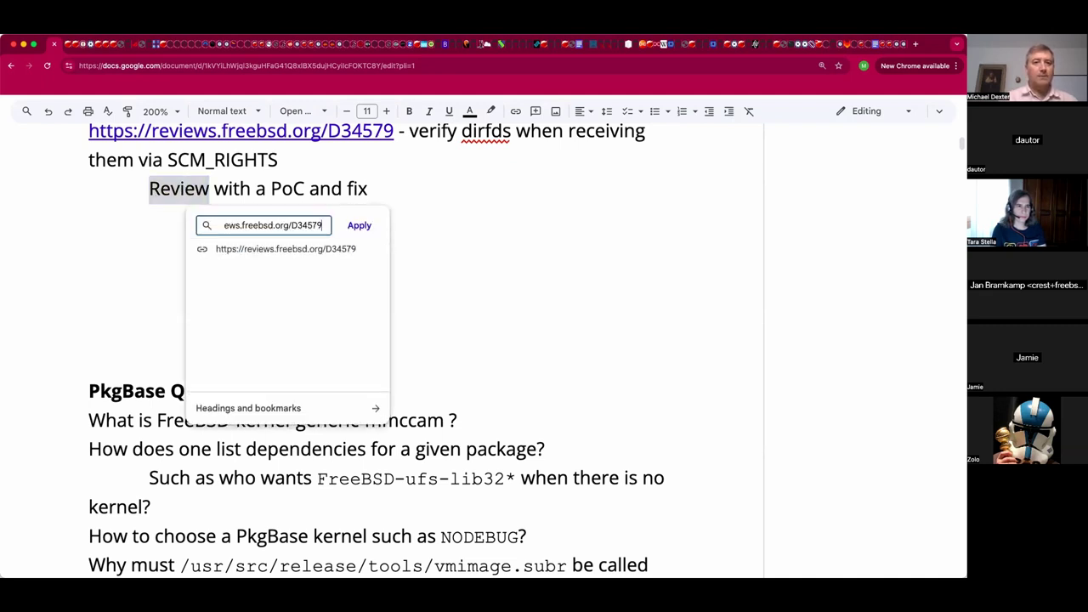
{"action": "key", "text": "Return"}
{"action": "left_click", "coordinate": [180, 190]}
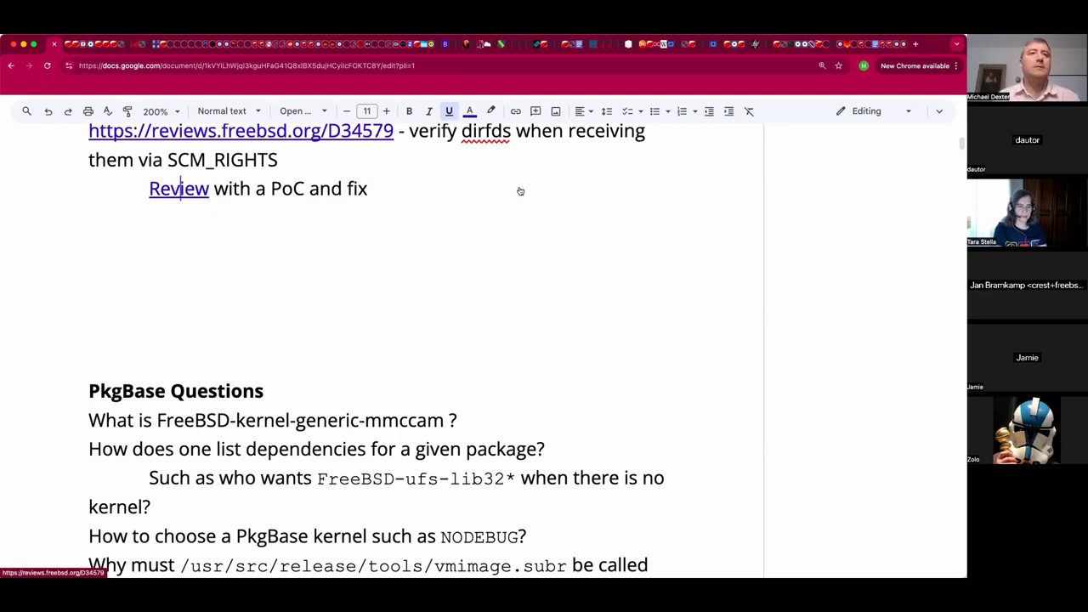
{"action": "key", "text": "alt+Return"}
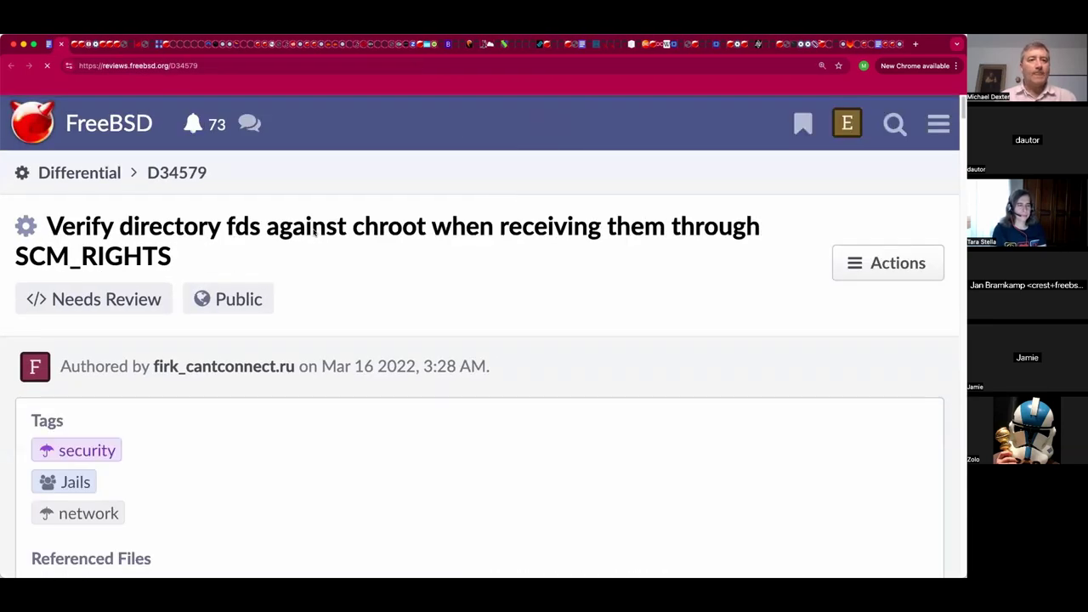
Select the full 'Differential › D34579' breadcrumb label on the review page.
{"action": "left_click_drag", "start_coordinate": [179, 174], "coordinate": [36, 173]}
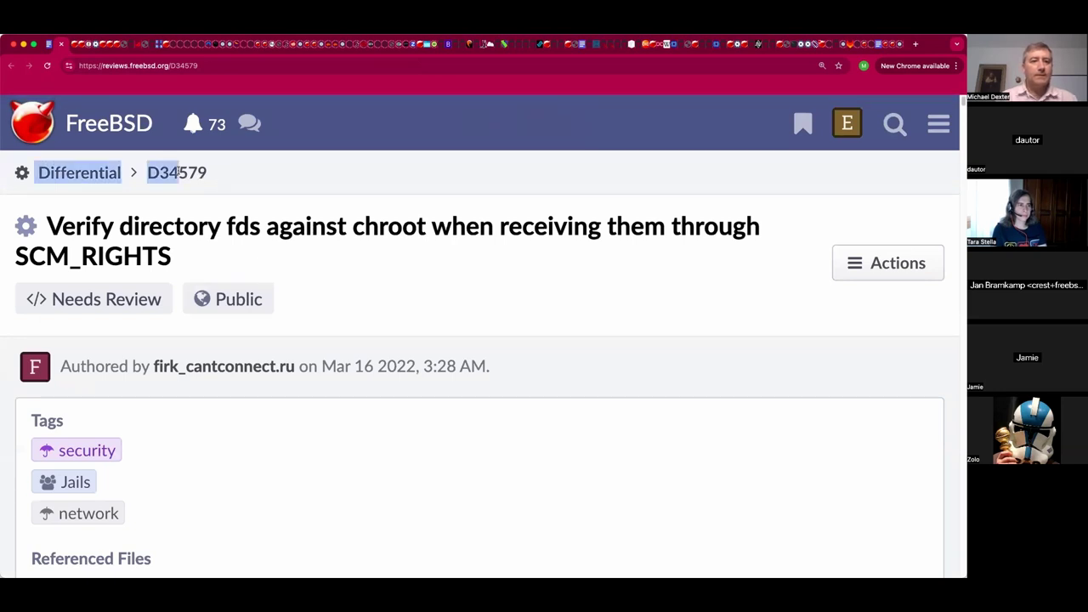
{"action": "left_click_drag", "start_coordinate": [179, 173], "coordinate": [36, 173]}
{"action": "left_click", "coordinate": [227, 172]}
{"action": "left_click", "coordinate": [167, 172]}
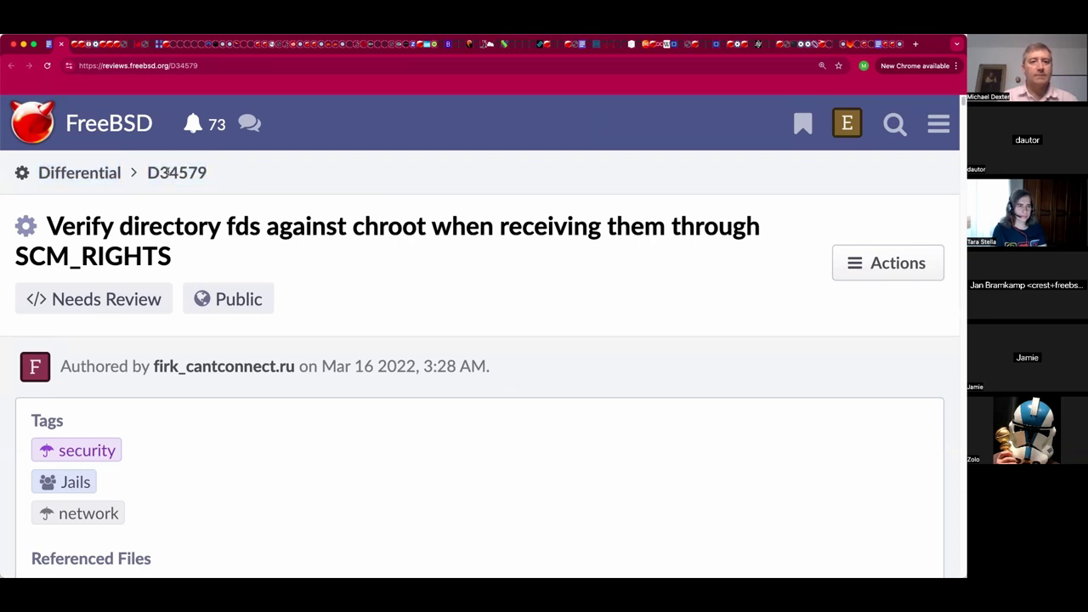
{"action": "triple_click", "coordinate": [178, 172]}
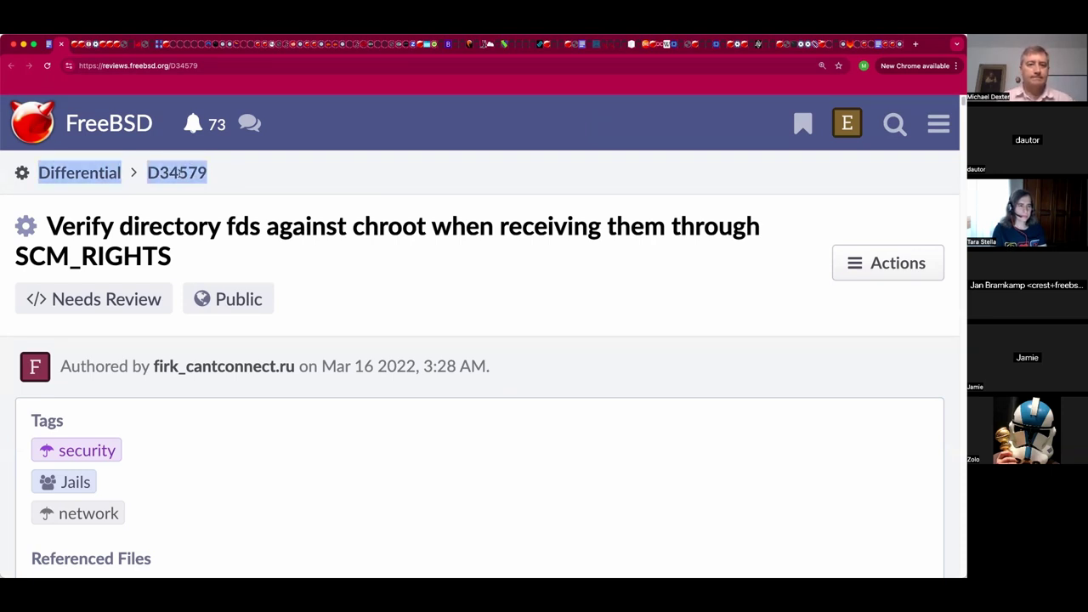
Look over the D34579 summary and sendfd.c PoC code, then go back to the notes.
{"action": "scroll", "coordinate": [174, 186], "scroll_direction": "down", "scroll_amount": 10}
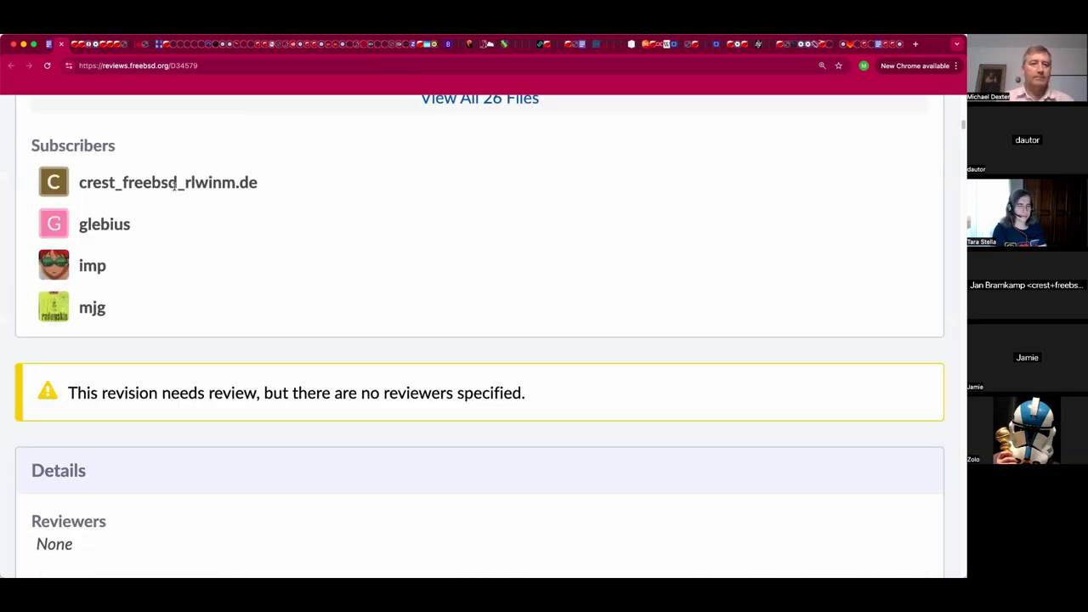
{"action": "scroll", "coordinate": [173, 185], "scroll_direction": "down", "scroll_amount": 1}
{"action": "scroll", "coordinate": [174, 187], "scroll_direction": "down", "scroll_amount": 9}
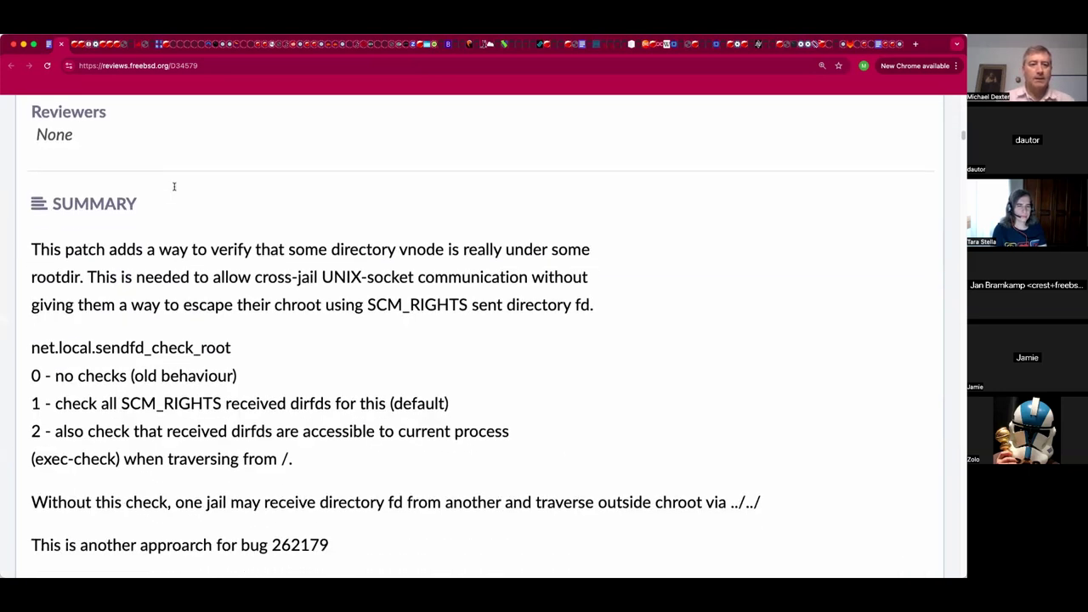
{"action": "scroll", "coordinate": [173, 185], "scroll_direction": "down", "scroll_amount": 15}
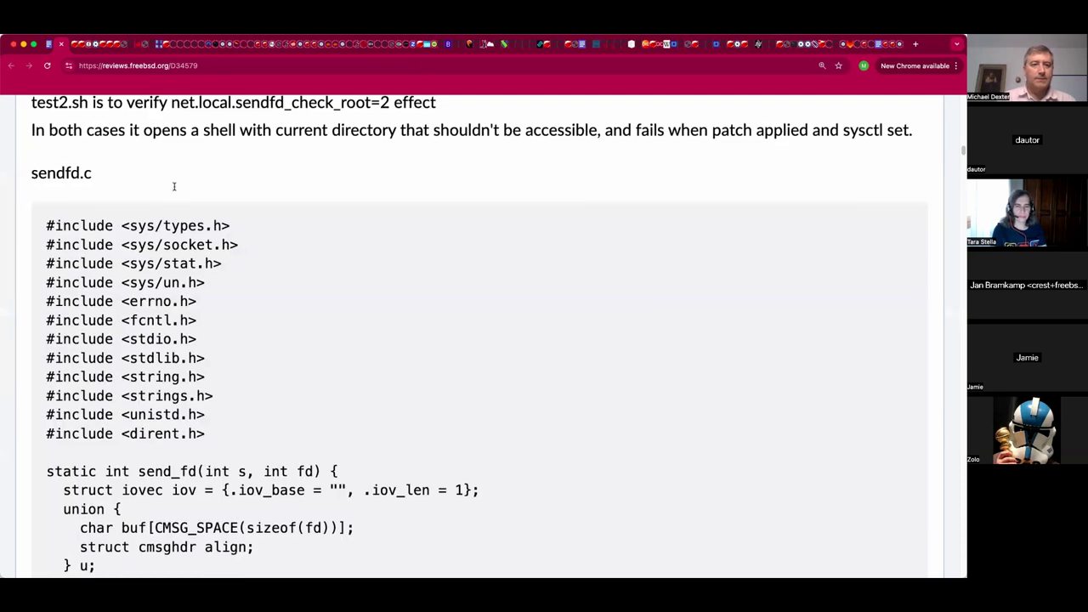
{"action": "scroll", "coordinate": [173, 186], "scroll_direction": "down", "scroll_amount": 17}
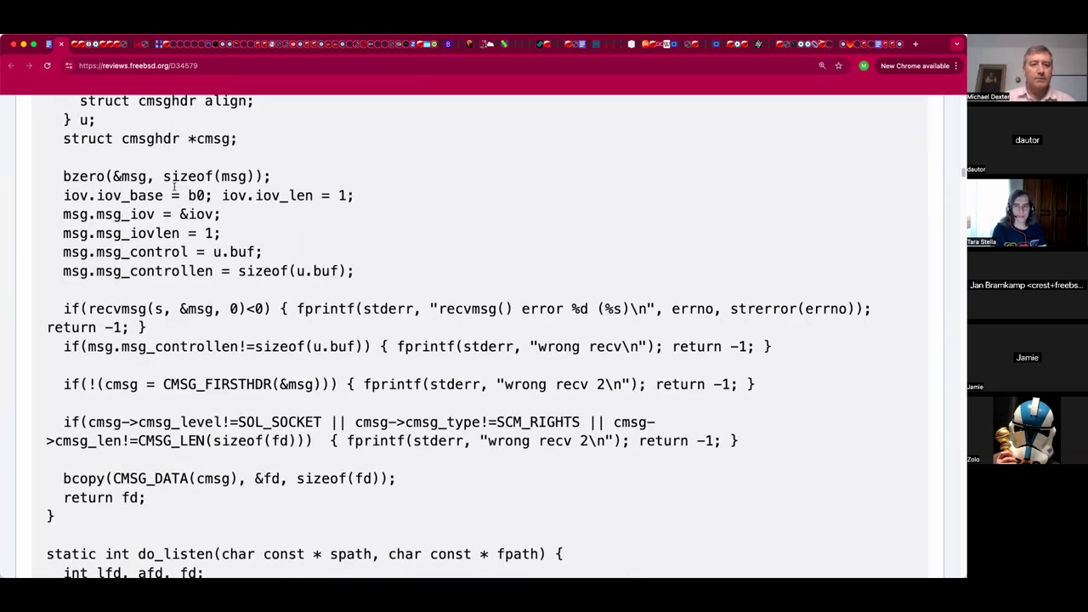
{"action": "scroll", "coordinate": [173, 185], "scroll_direction": "down", "scroll_amount": 8}
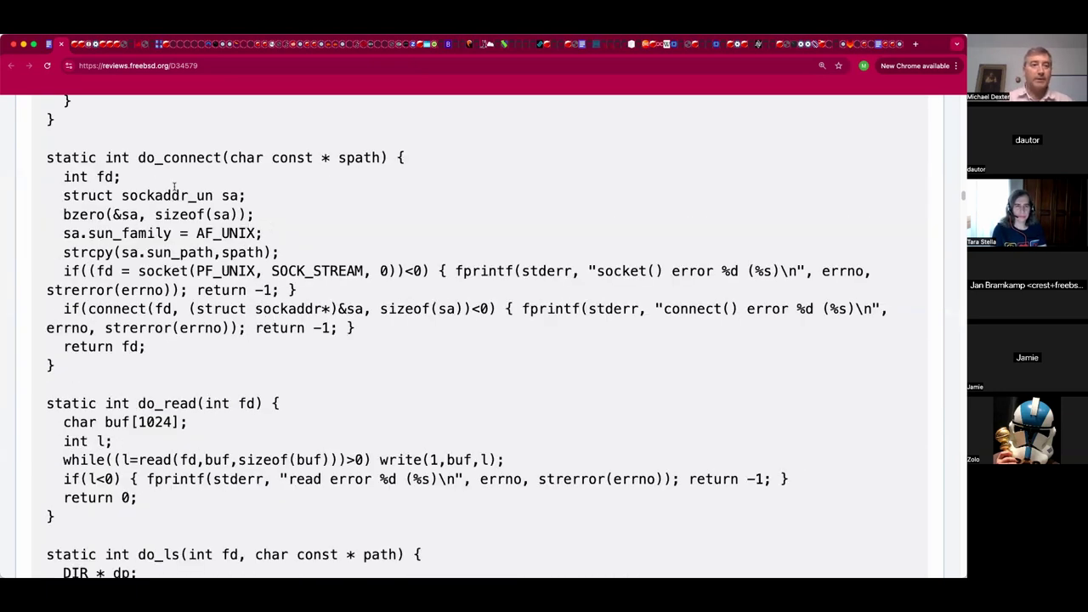
{"action": "key", "text": "ctrl+shift+Tab"}
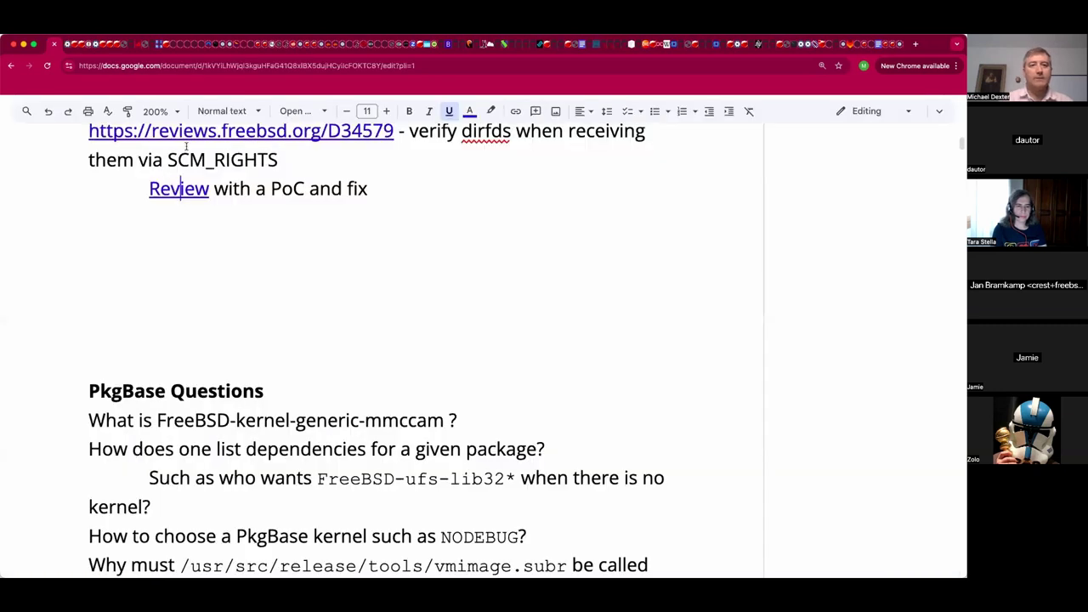
Insert D34579 so the line reads 'Review D34579 with a PoC and fix'.
{"action": "left_click", "coordinate": [215, 192]}
{"action": "type", "text": "DifferentialD34579"}
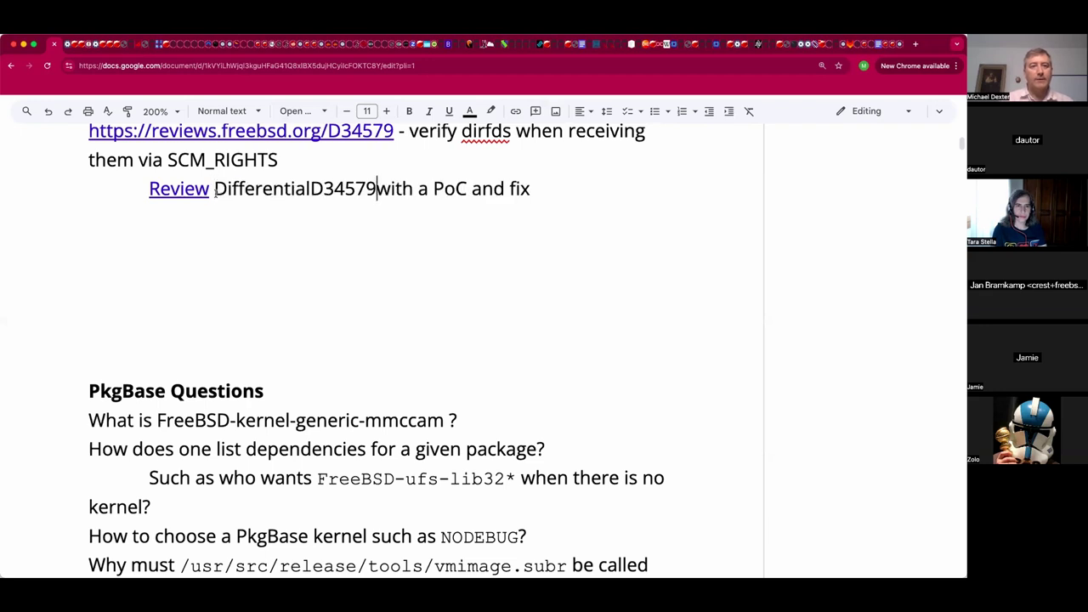
{"action": "left_click_drag", "start_coordinate": [311, 178], "coordinate": [218, 181]}
{"action": "key", "text": "BackSpace"}
{"action": "key", "text": "shift+Right"}
{"action": "key", "text": "shift+Right"}
{"action": "key", "text": "shift+Right"}
{"action": "key", "text": "shift+Right"}
{"action": "key", "text": "shift+Right"}
{"action": "key", "text": "shift+Right"}
{"action": "key", "text": "super+c"}
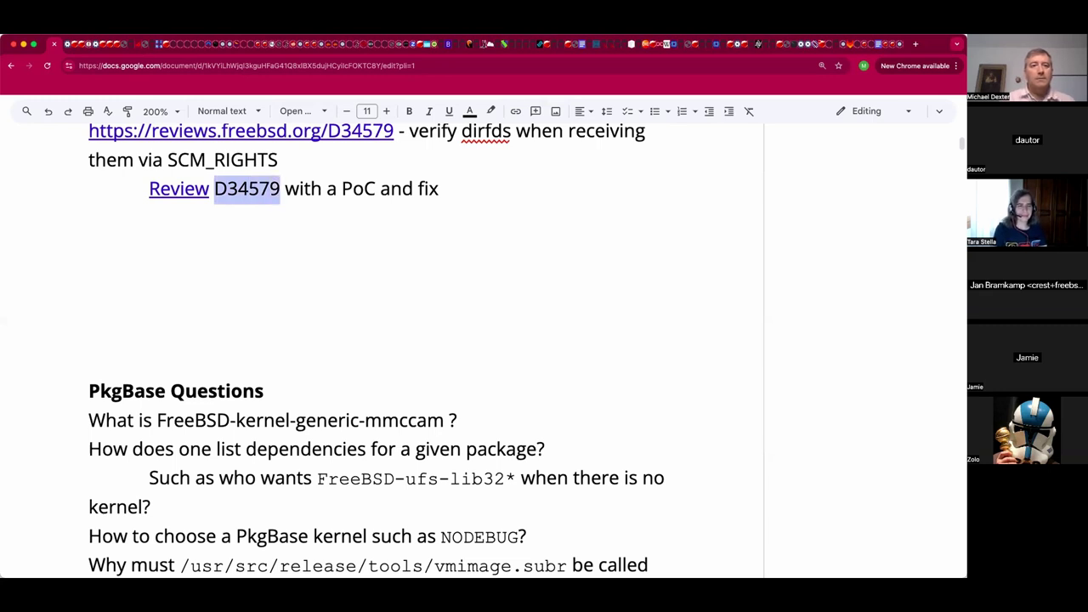
{"action": "key", "text": "BackSpace"}
{"action": "key", "text": "BackSpace"}
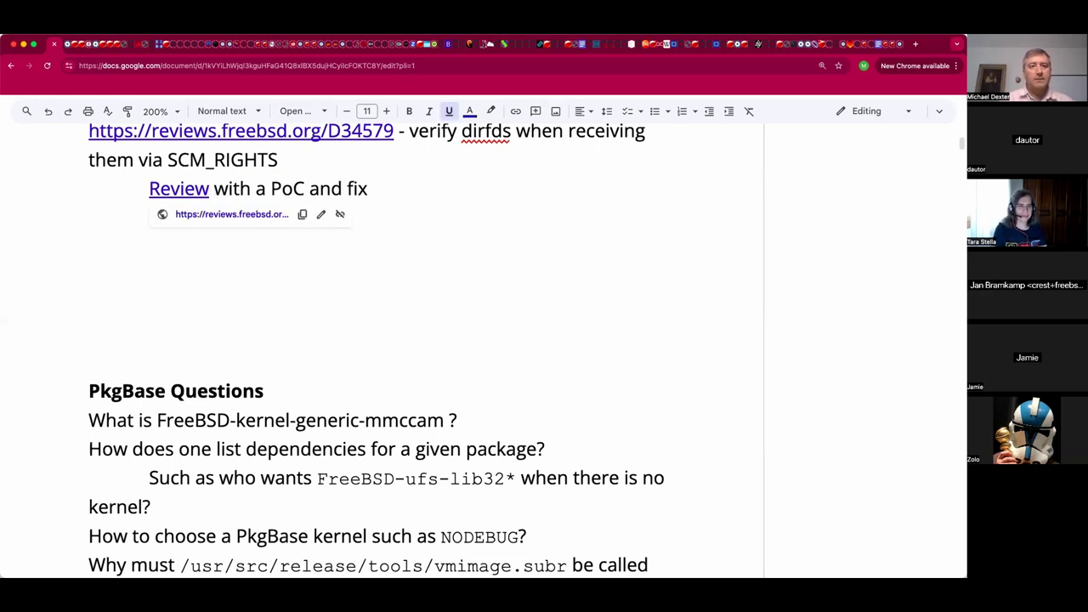
{"action": "type", "text": "w"}
{"action": "key", "text": "Left"}
{"action": "key", "text": "super+v"}
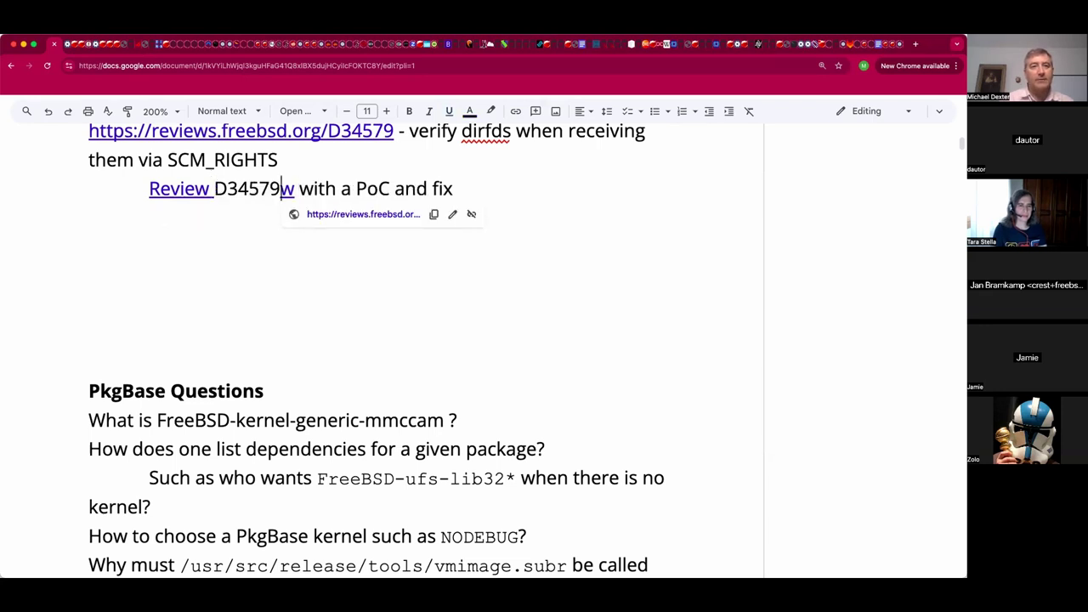
{"action": "key", "text": "super+z"}
{"action": "key", "text": "Delete"}
{"action": "key", "text": "super+v"}
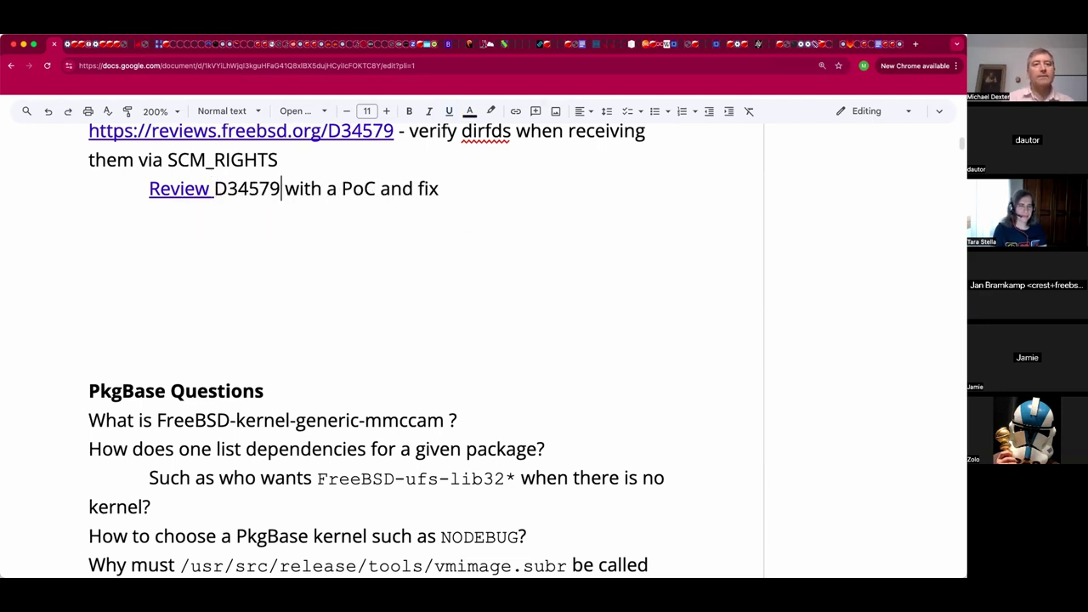
{"action": "key", "text": "Left"}
{"action": "key", "text": "Left"}
{"action": "key", "text": "Left"}
{"action": "key", "text": "Left"}
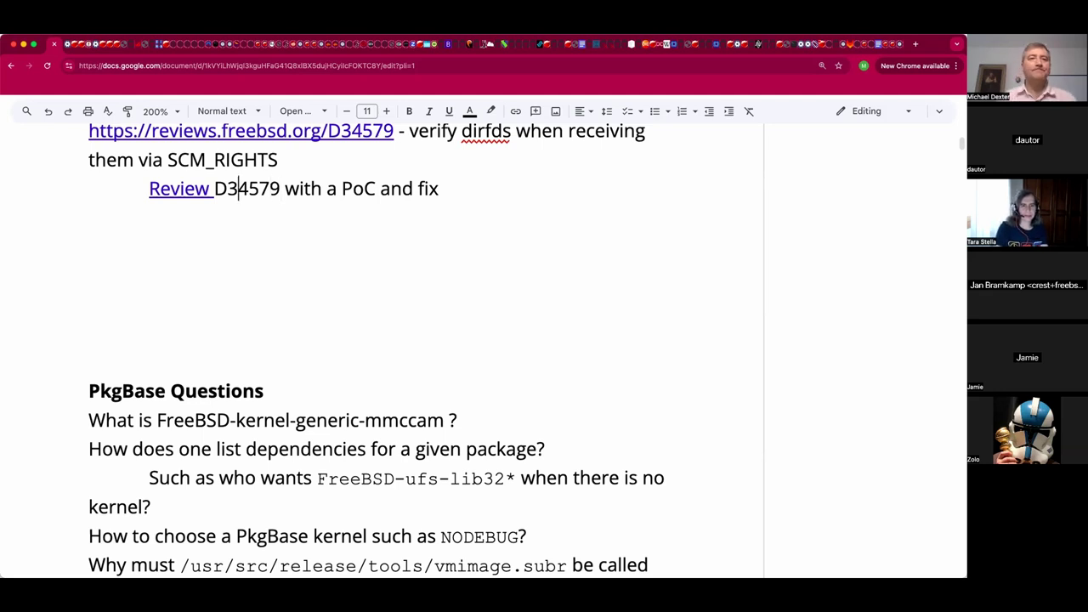
{"action": "left_click", "coordinate": [214, 188]}
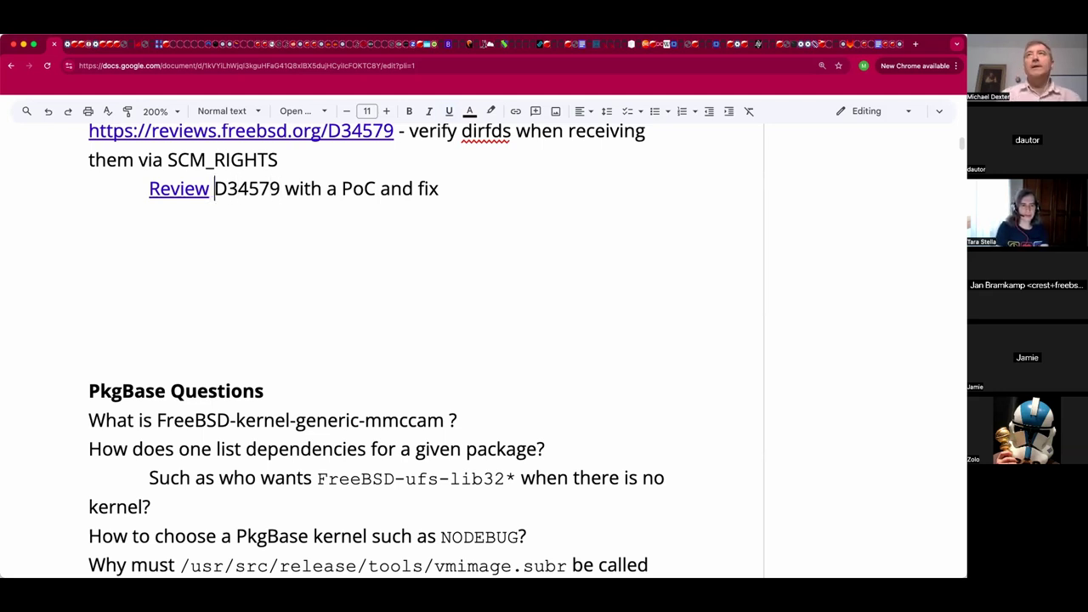
Remove the extra blank lines above PkgBase Questions and place the caret after the mmccam question.
{"action": "key", "text": "Down"}
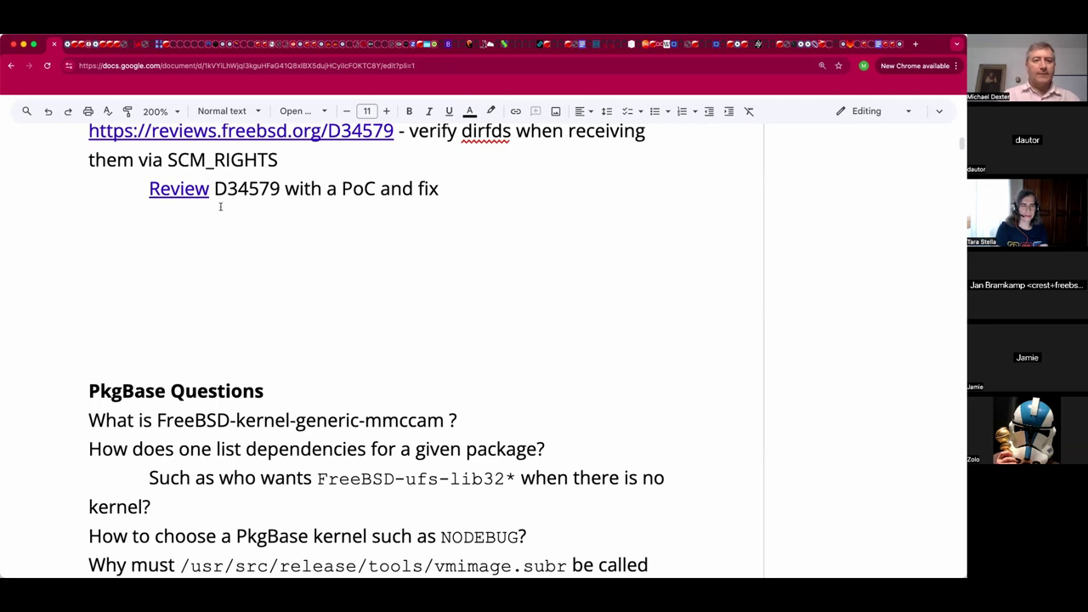
{"action": "left_click", "coordinate": [214, 353]}
{"action": "key", "text": "BackSpace"}
{"action": "key", "text": "BackSpace"}
{"action": "key", "text": "BackSpace"}
{"action": "key", "text": "BackSpace"}
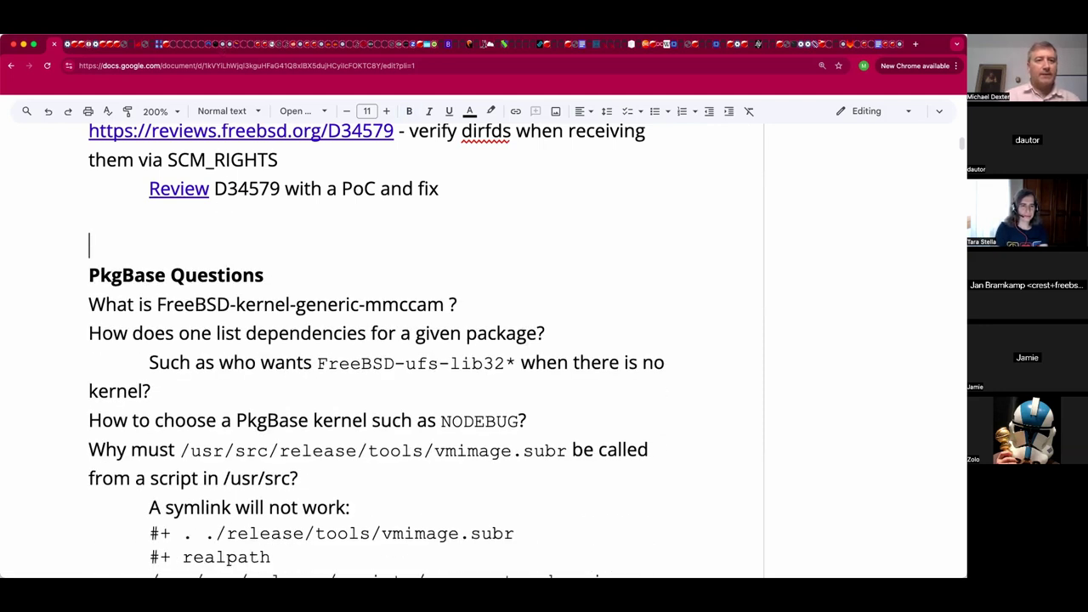
{"action": "key", "text": "BackSpace"}
{"action": "left_click", "coordinate": [89, 246]}
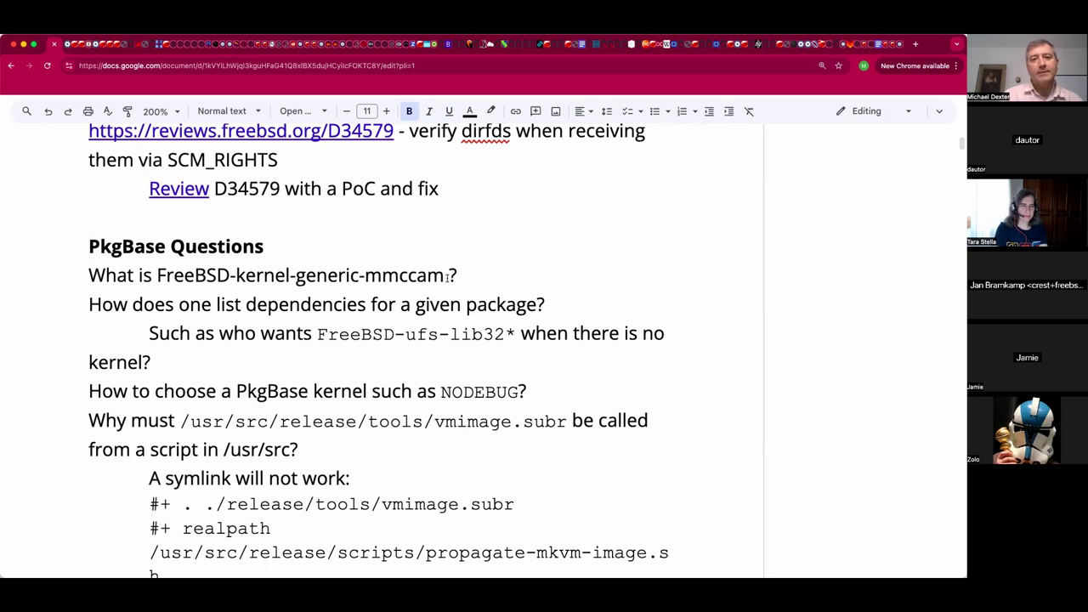
{"action": "double_click", "coordinate": [479, 269]}
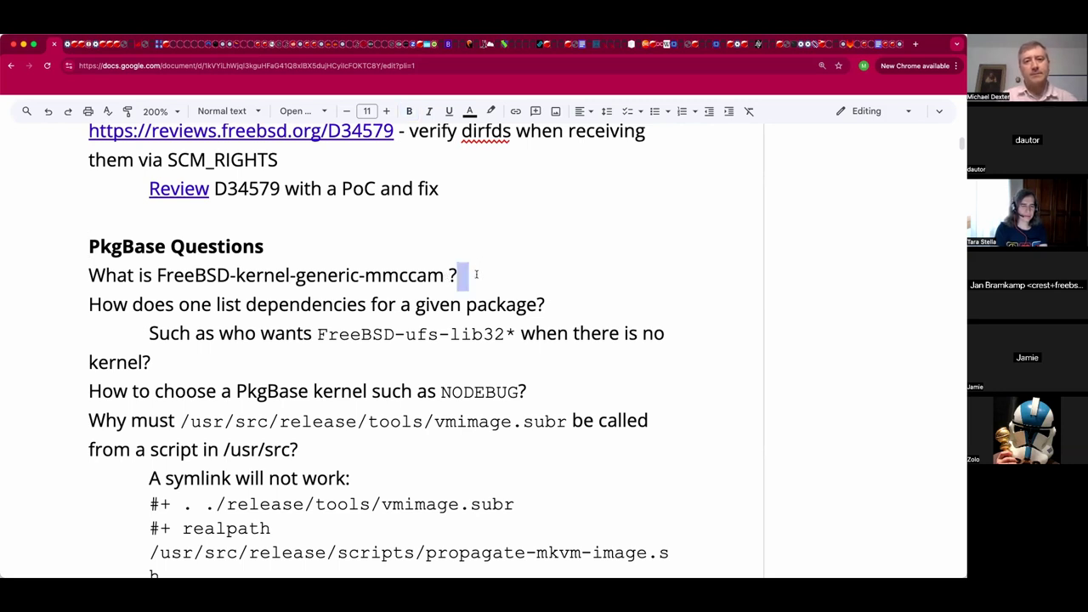
{"action": "left_click", "coordinate": [477, 274]}
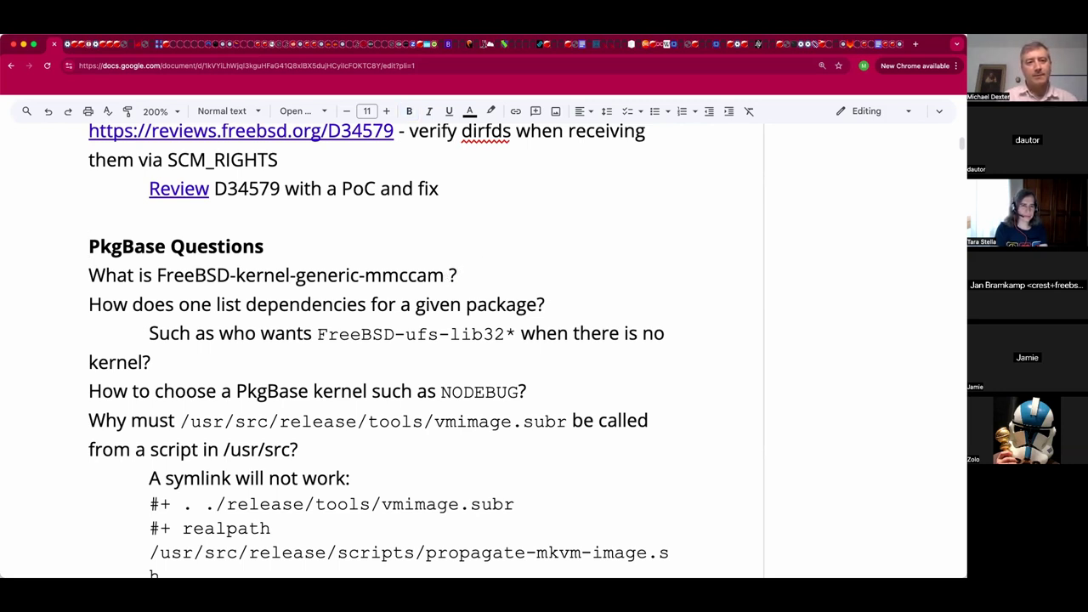
Add Jan's indented answer: 'A KERNCONF with MMC CAM module built-in'.
{"action": "key", "text": "Return"}
{"action": "key", "text": "Tab"}
{"action": "type", "text": "Jan: A "}
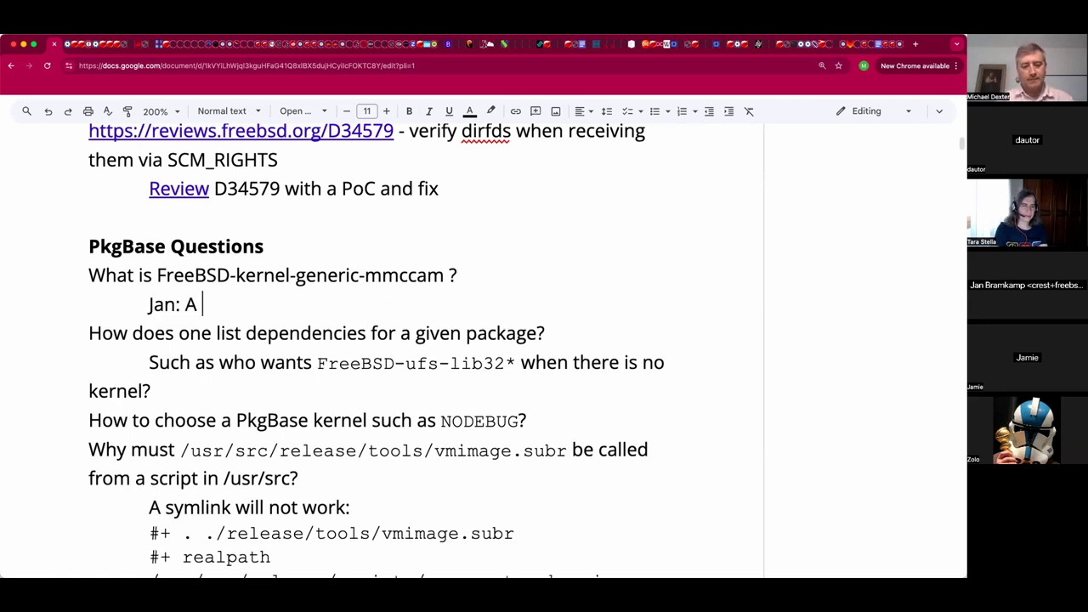
{"action": "type", "text": "KERNCO"}
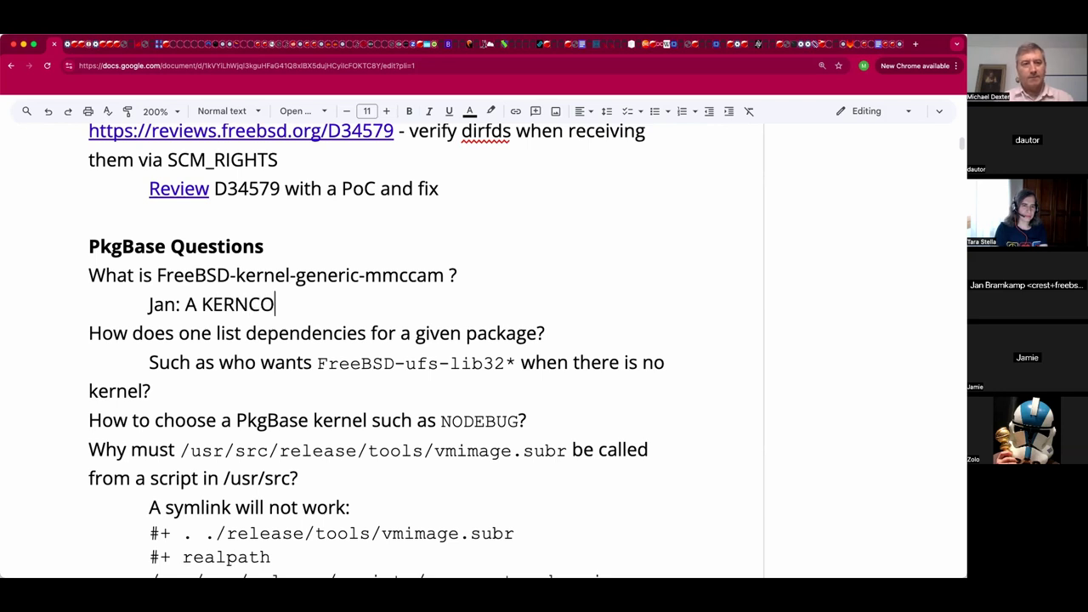
{"action": "type", "text": "NF with MMC"}
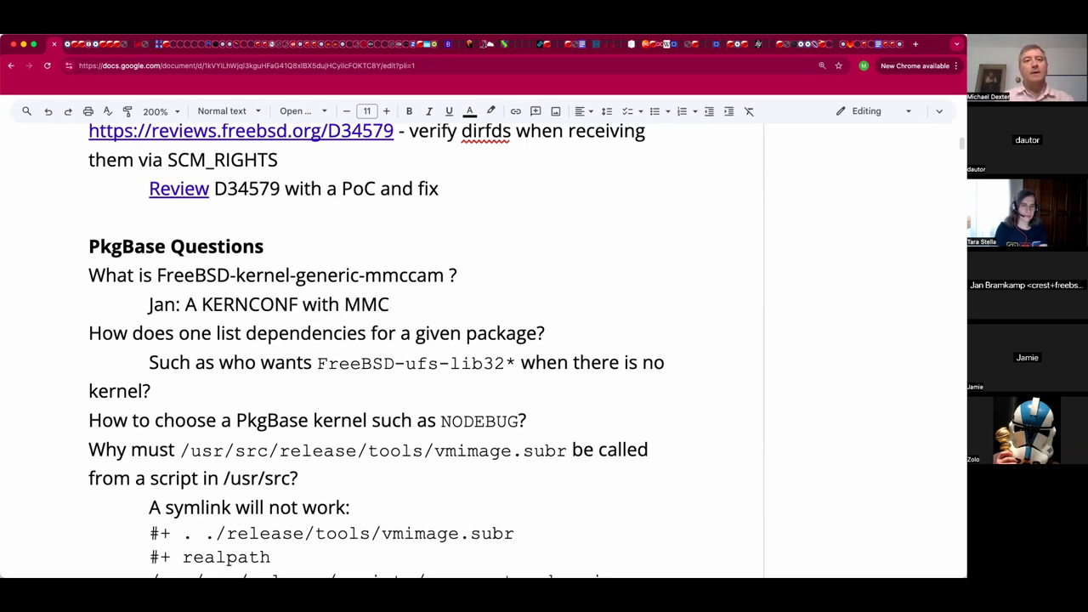
{"action": "type", "text": " CSAM"}
{"action": "key", "text": "BackSpace"}
{"action": "key", "text": "BackSpace"}
{"action": "key", "text": "BackSpace"}
{"action": "key", "text": "BackSpace"}
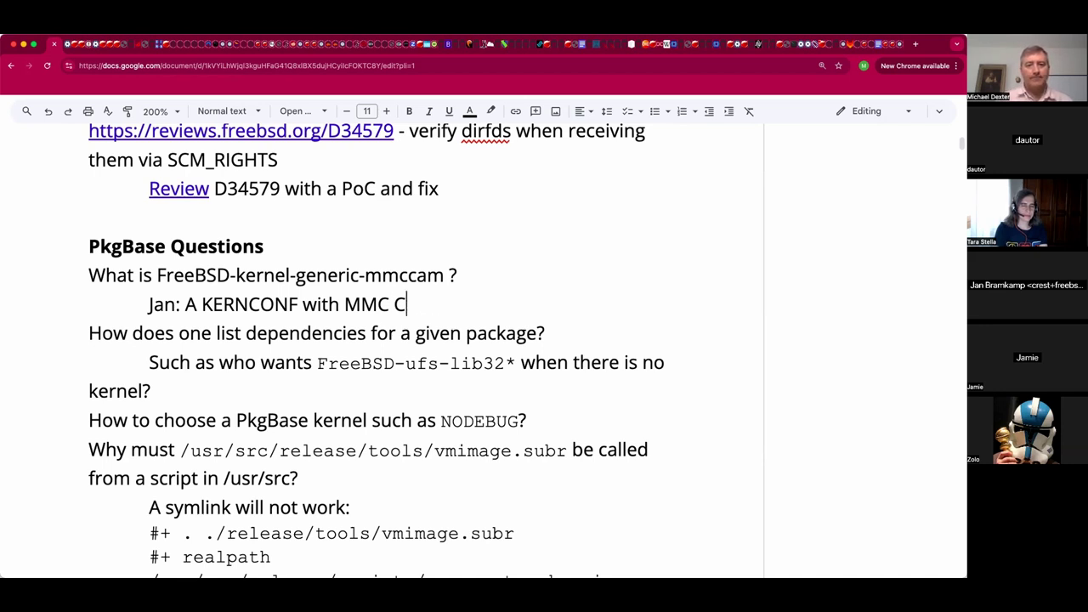
{"action": "type", "text": "AM module built-in"}
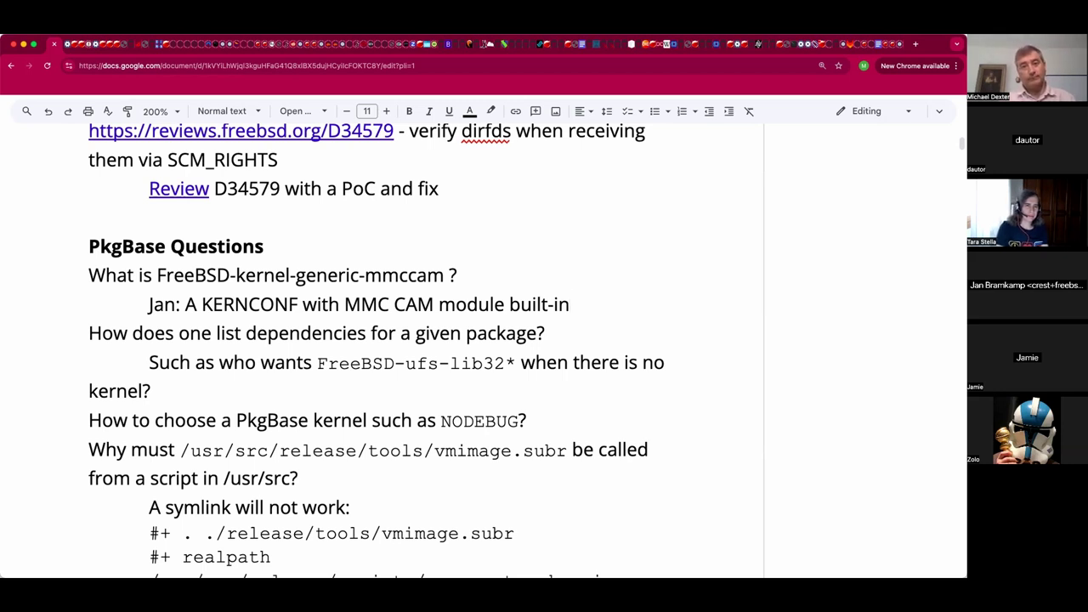
Append '(Alternative MMC driver that looks SCSI like)' to Jan's answer.
{"action": "type", "text": "("}
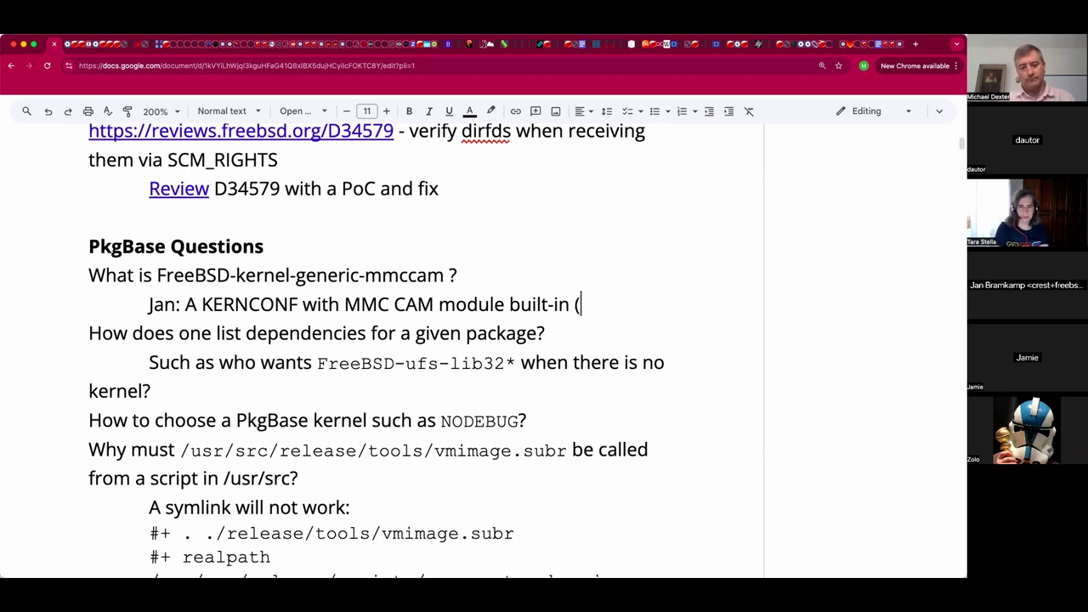
{"action": "type", "text": "Alt"}
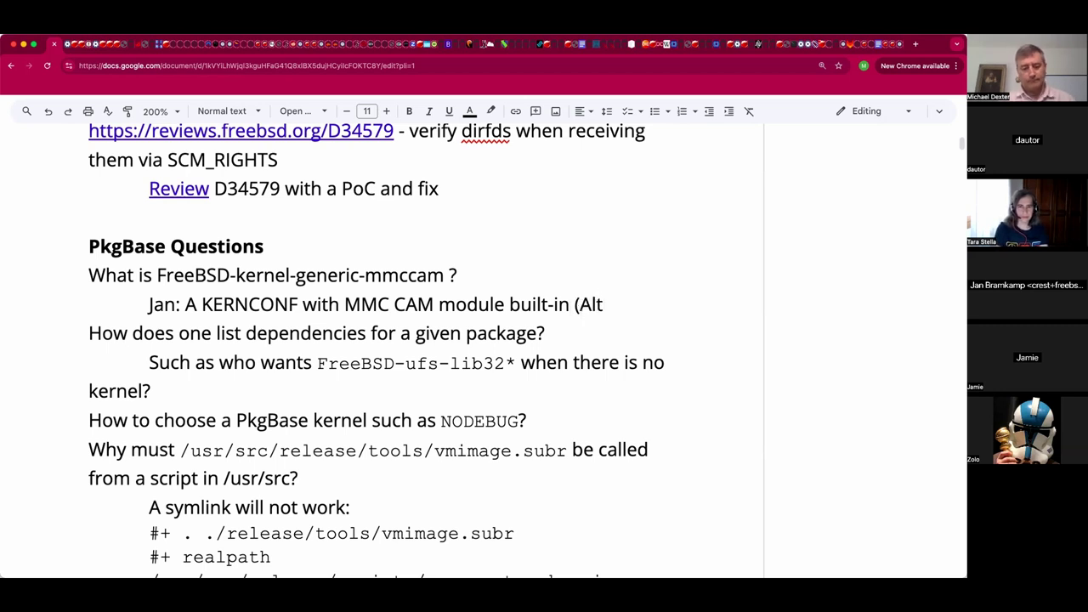
{"action": "type", "text": "ernative MMC driver)"}
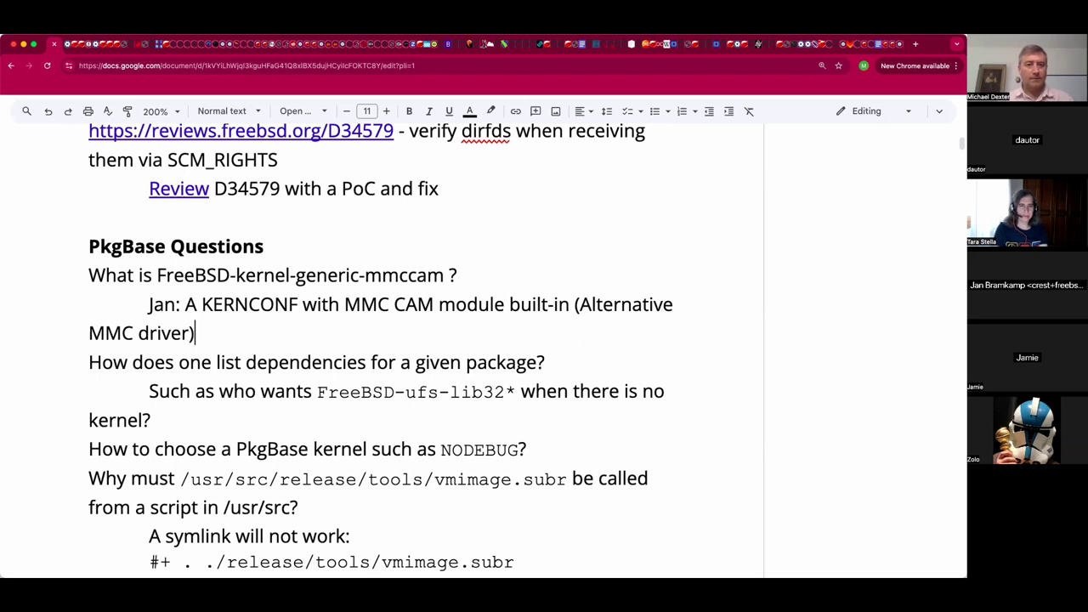
{"action": "key", "text": "BackSpace"}
{"action": "type", "text": "that looks SCSI like)"}
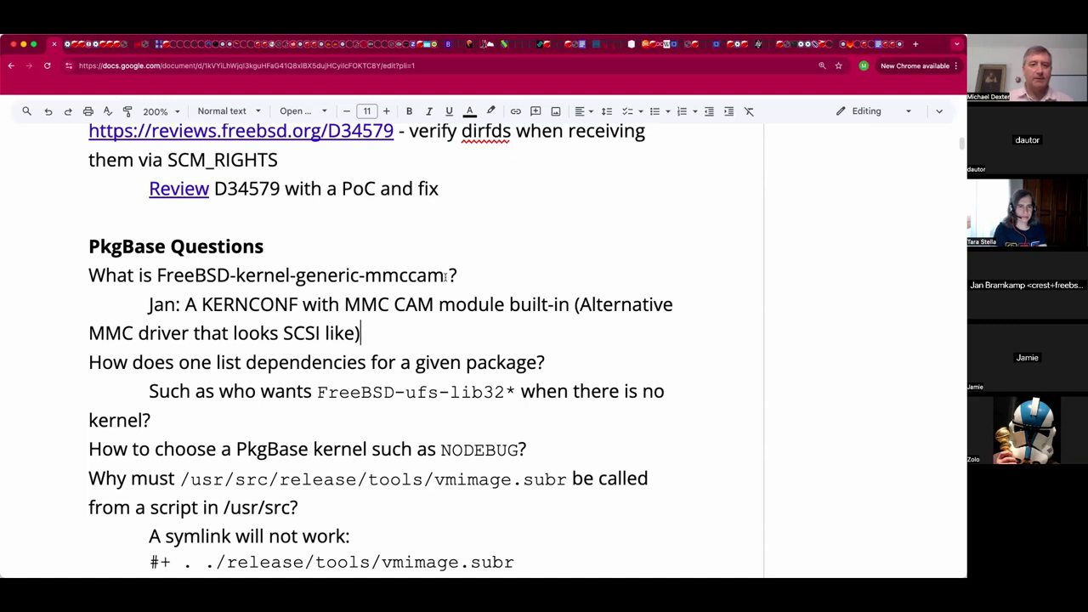
{"action": "left_click_drag", "start_coordinate": [443, 276], "coordinate": [171, 274]}
{"action": "left_click", "coordinate": [223, 299]}
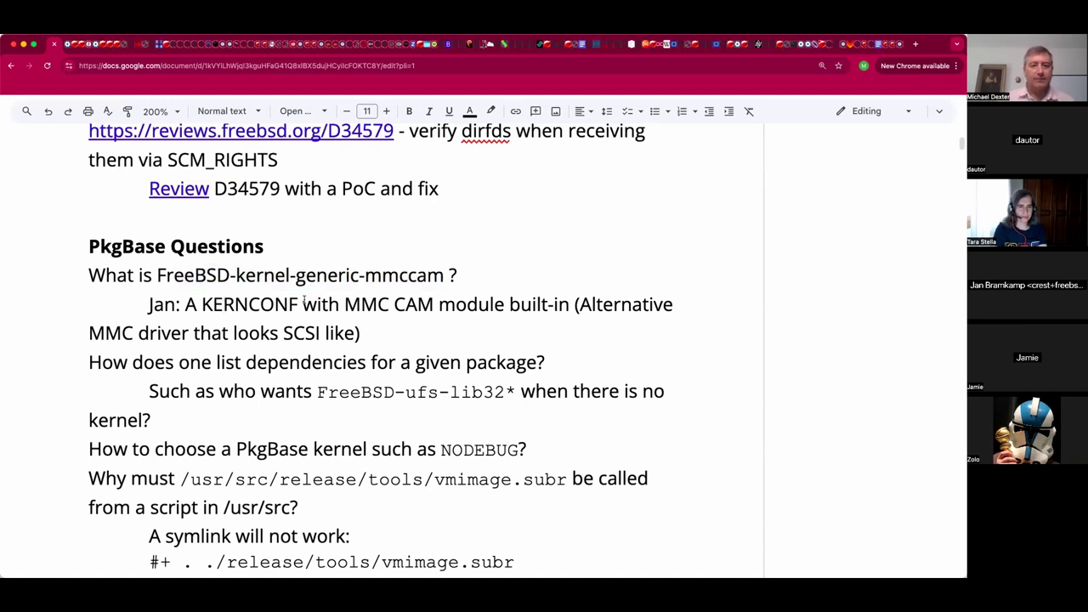
{"action": "scroll", "coordinate": [304, 299], "scroll_direction": "down", "scroll_amount": 1}
{"action": "scroll", "coordinate": [303, 299], "scroll_direction": "down", "scroll_amount": 2}
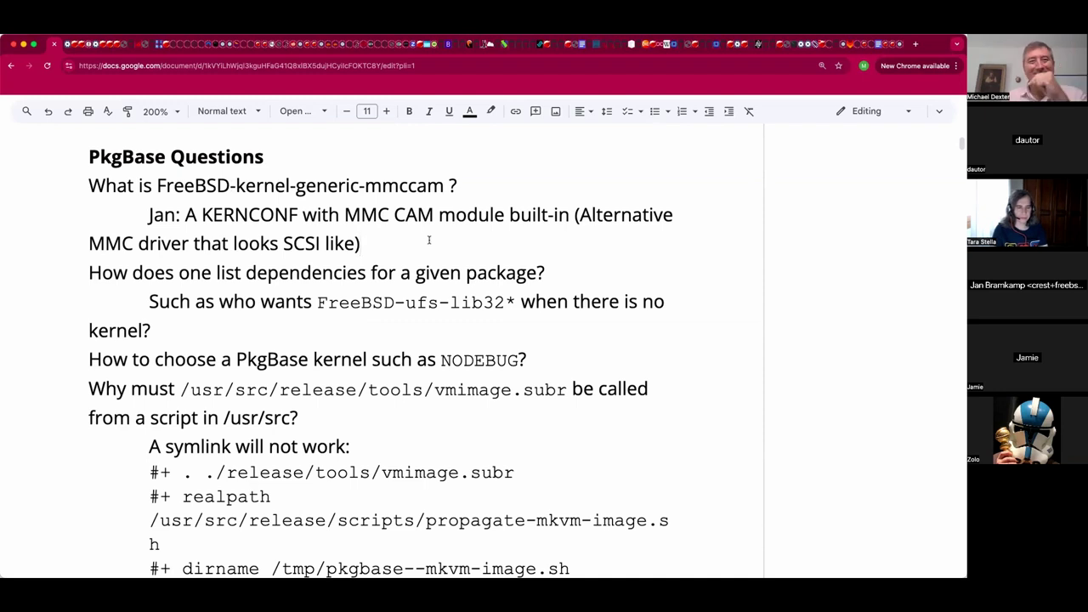
{"action": "double_click", "coordinate": [408, 180]}
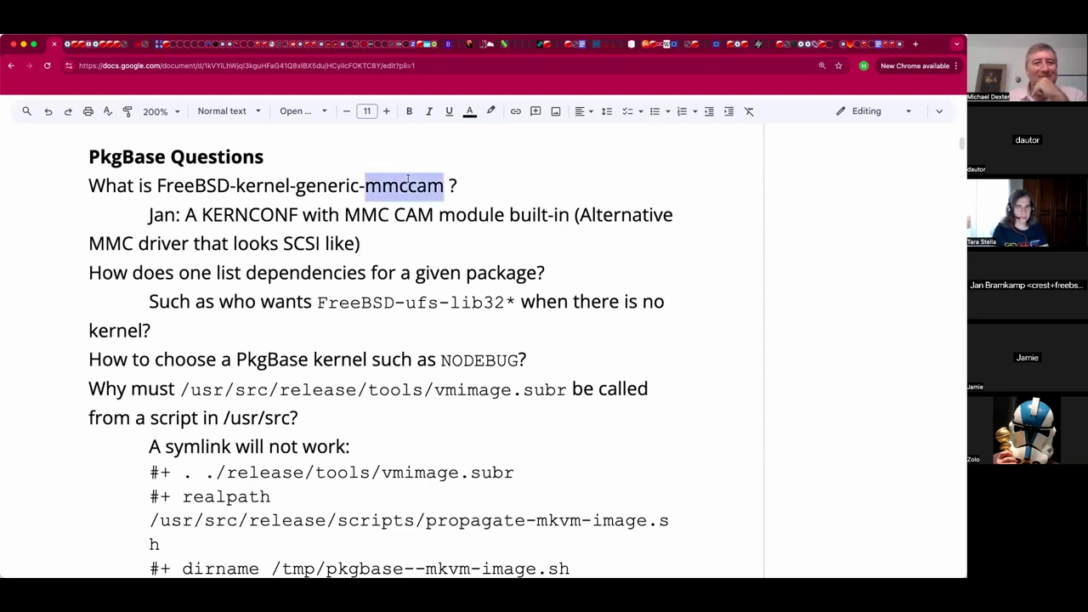
{"action": "left_click_drag", "start_coordinate": [292, 185], "coordinate": [237, 185]}
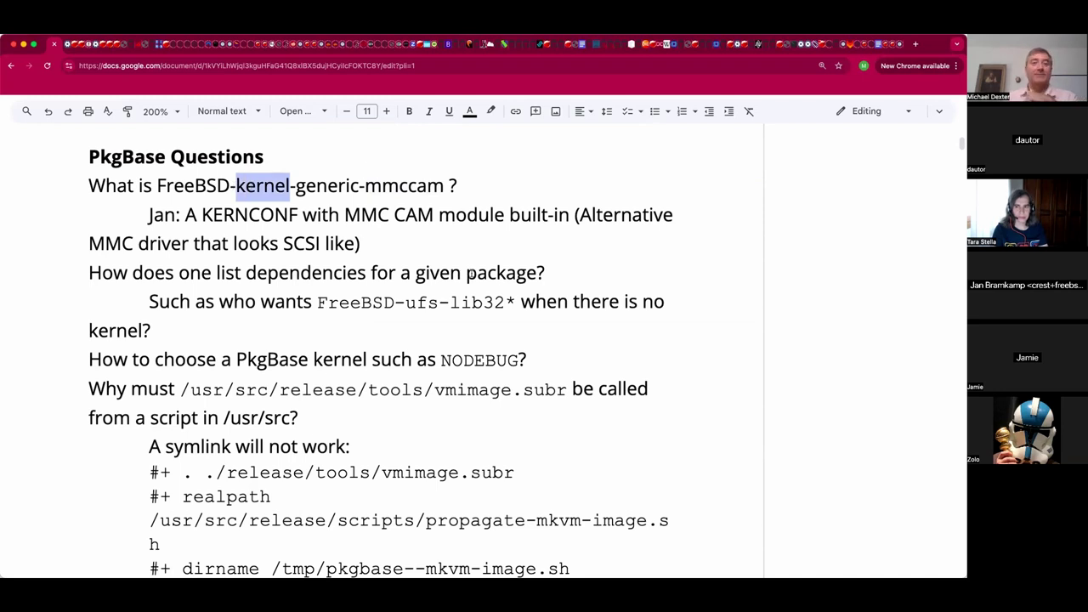
{"action": "left_click", "coordinate": [443, 238]}
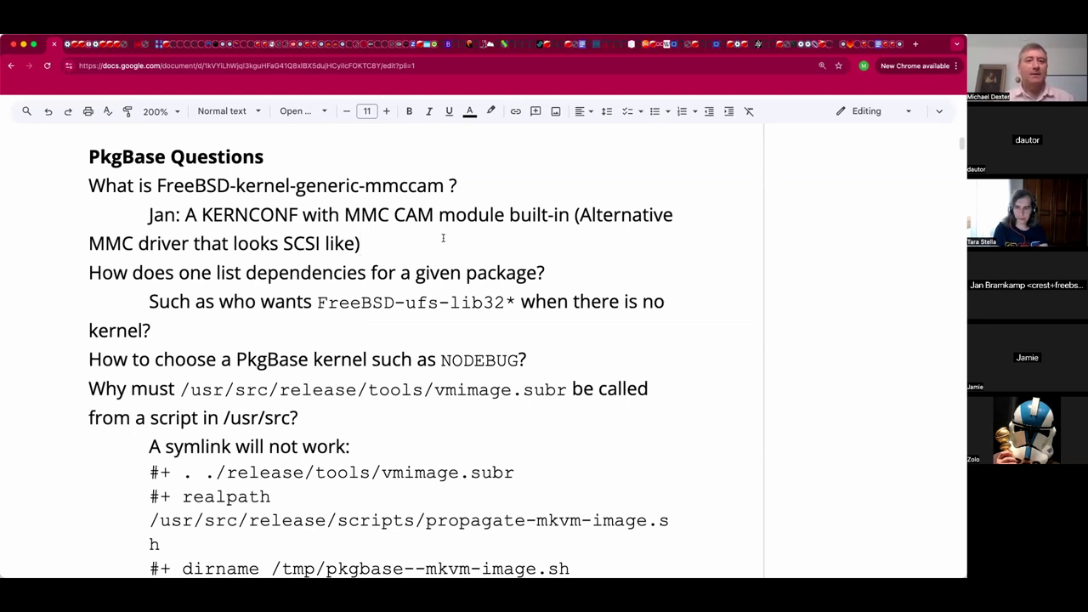
{"action": "key", "text": "Right"}
{"action": "key", "text": "shift+End"}
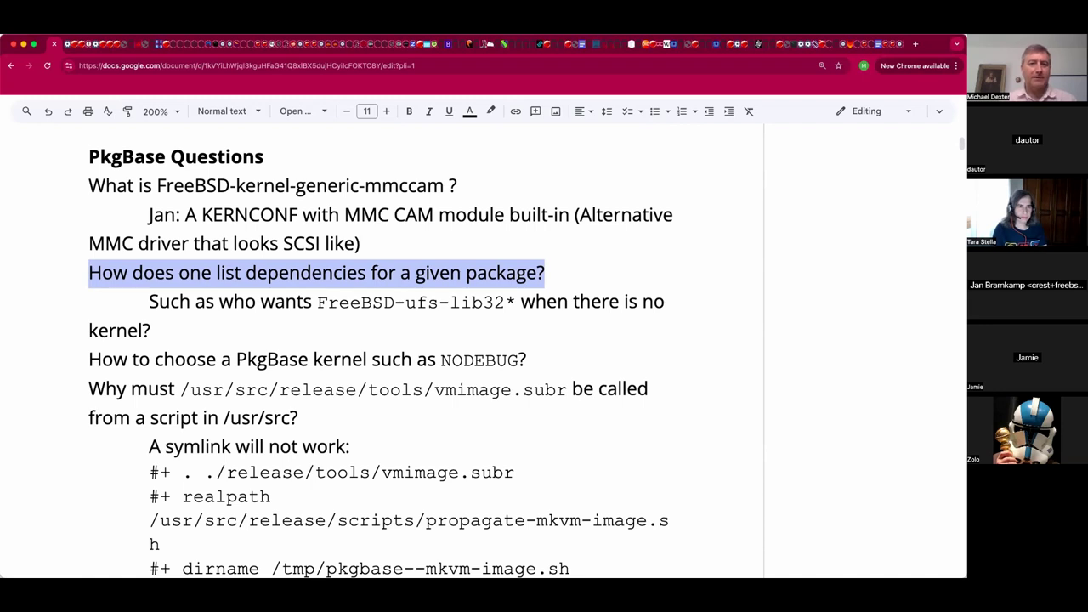
{"action": "key", "text": "Right"}
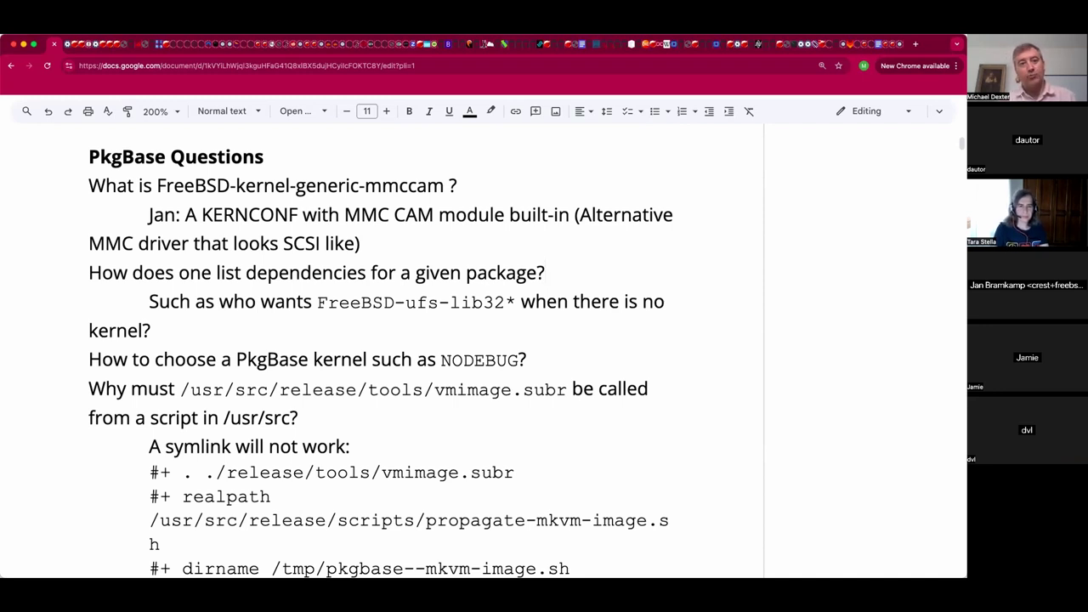
Add the indented note 'Note DRY RUN mode for install -n!' under the dependencies question.
{"action": "key", "text": "Return"}
{"action": "key", "text": "Tab"}
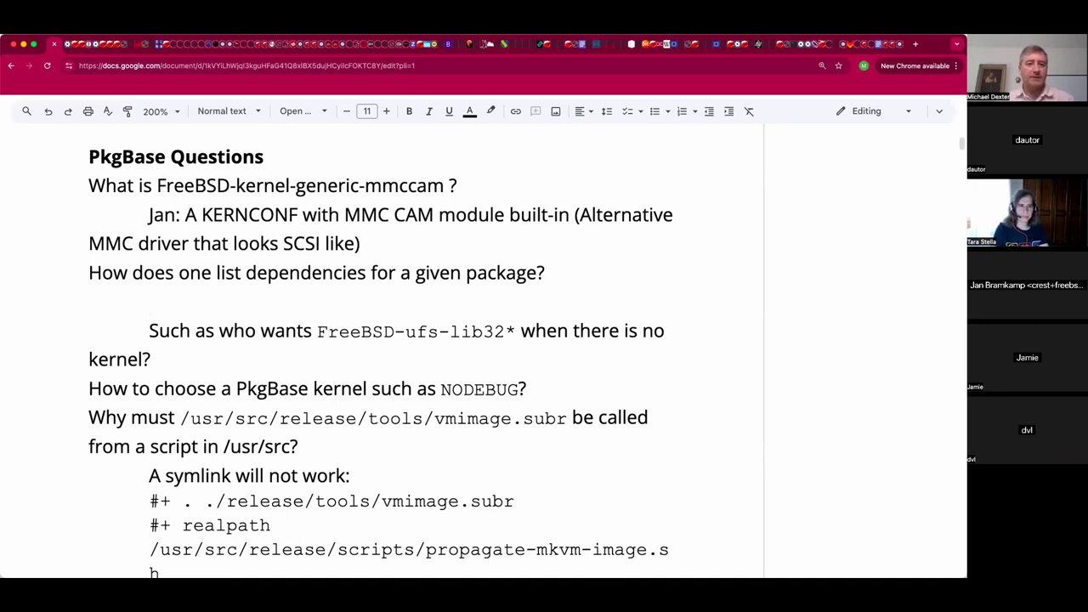
{"action": "type", "text": "Note D"}
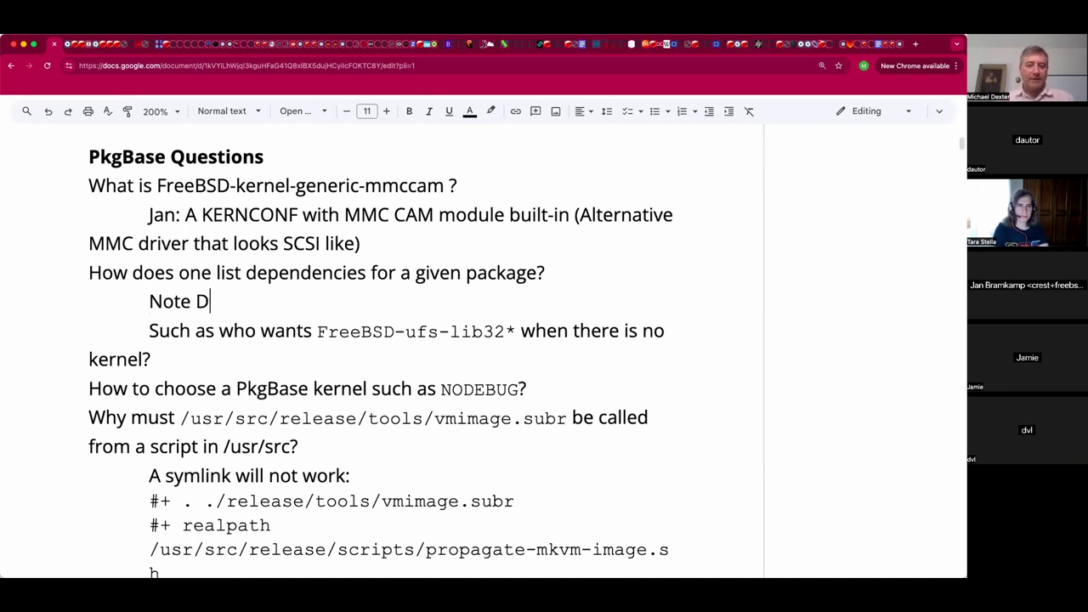
{"action": "type", "text": "RY RUN mod"}
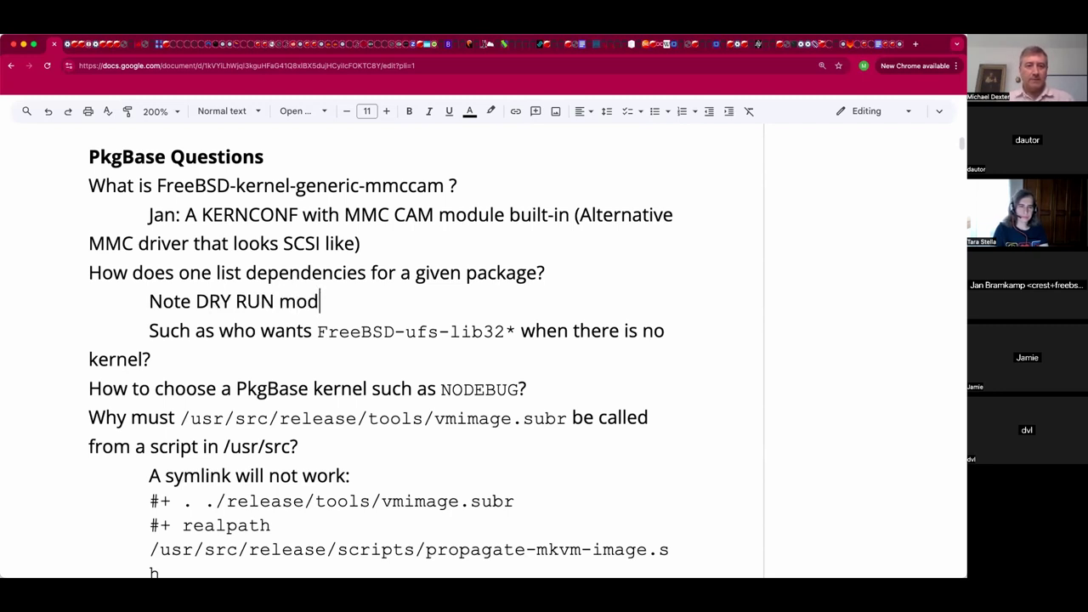
{"action": "type", "text": "e for"}
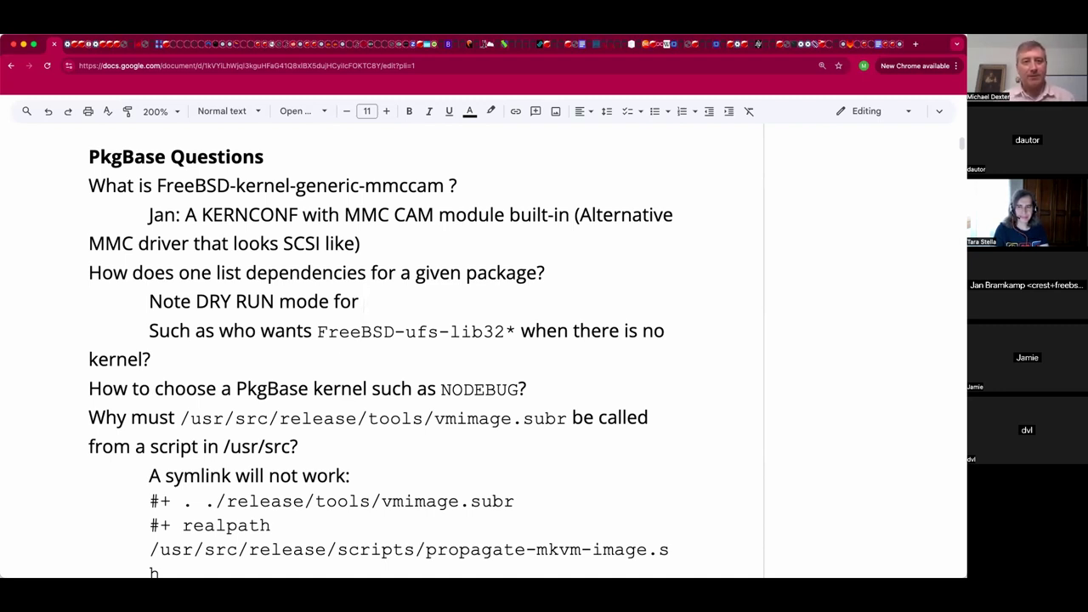
{"action": "type", "text": "in"}
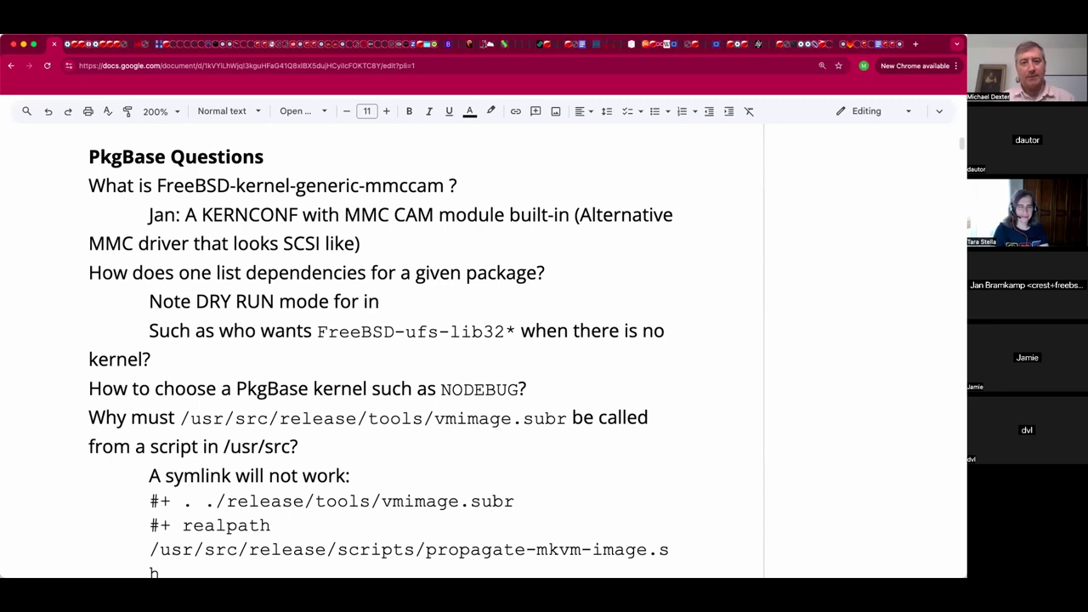
{"action": "type", "text": "stall -"}
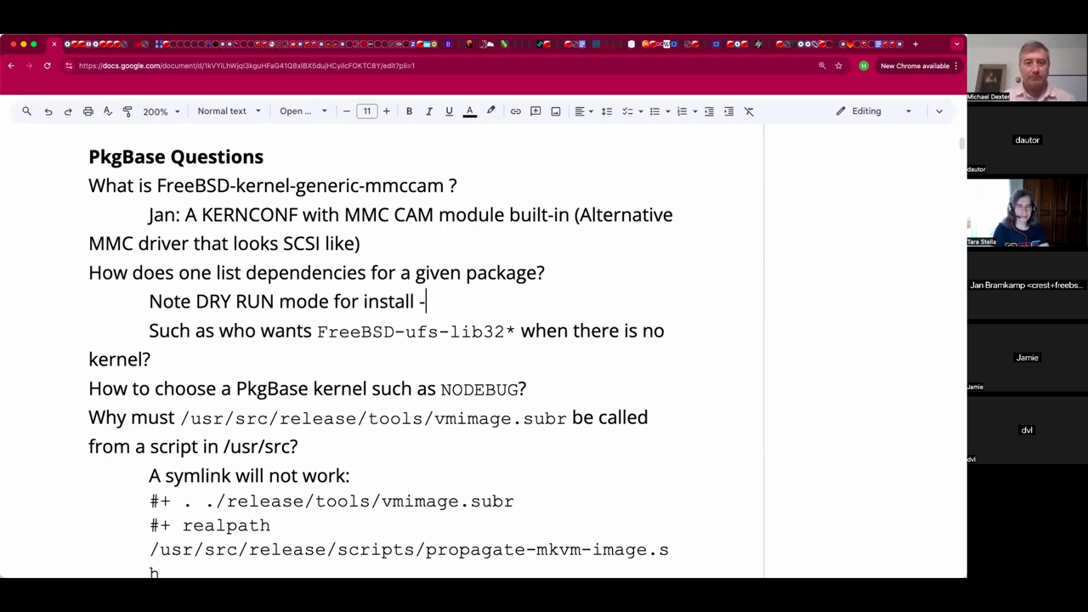
{"action": "type", "text": "n!"}
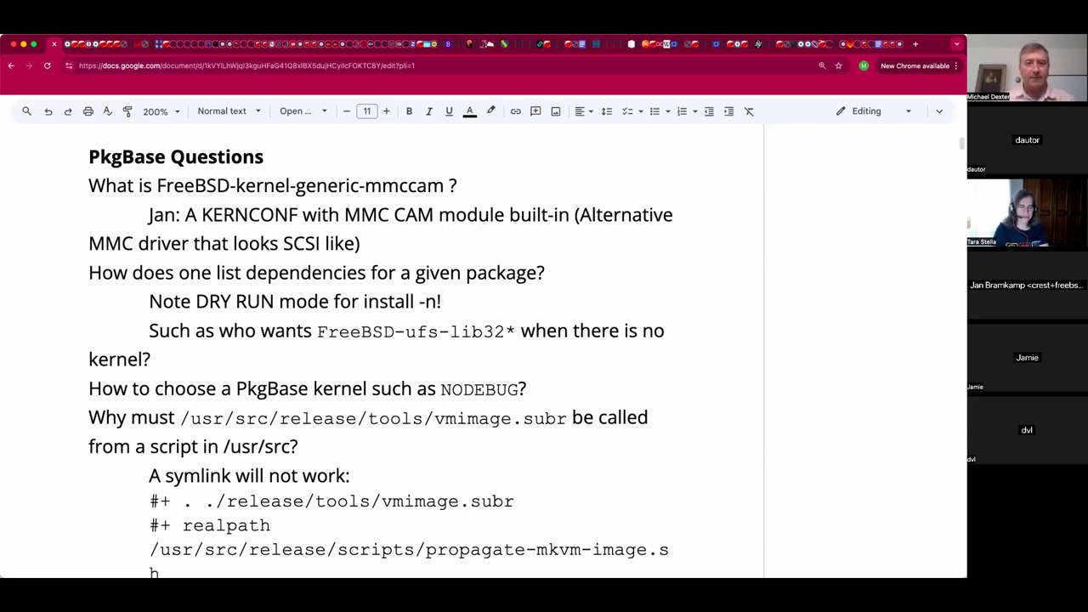
{"action": "key", "text": "Down"}
{"action": "key", "text": "Down"}
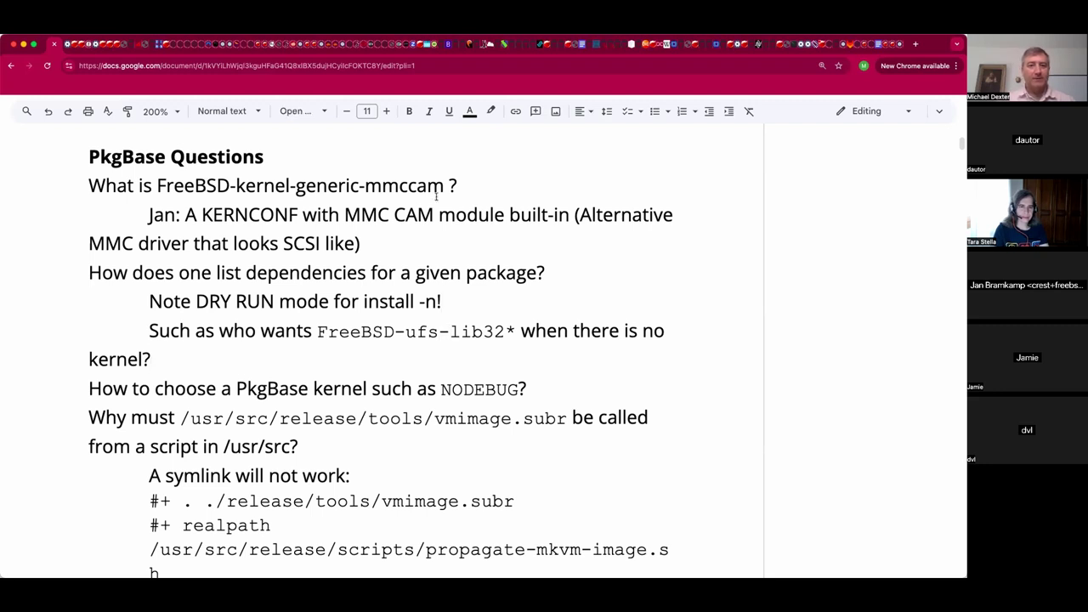
Highlight the FreeBSD-ufs-lib32 package name and its 'ufs' part while reviewing the notes.
{"action": "left_click_drag", "start_coordinate": [511, 331], "coordinate": [317, 340]}
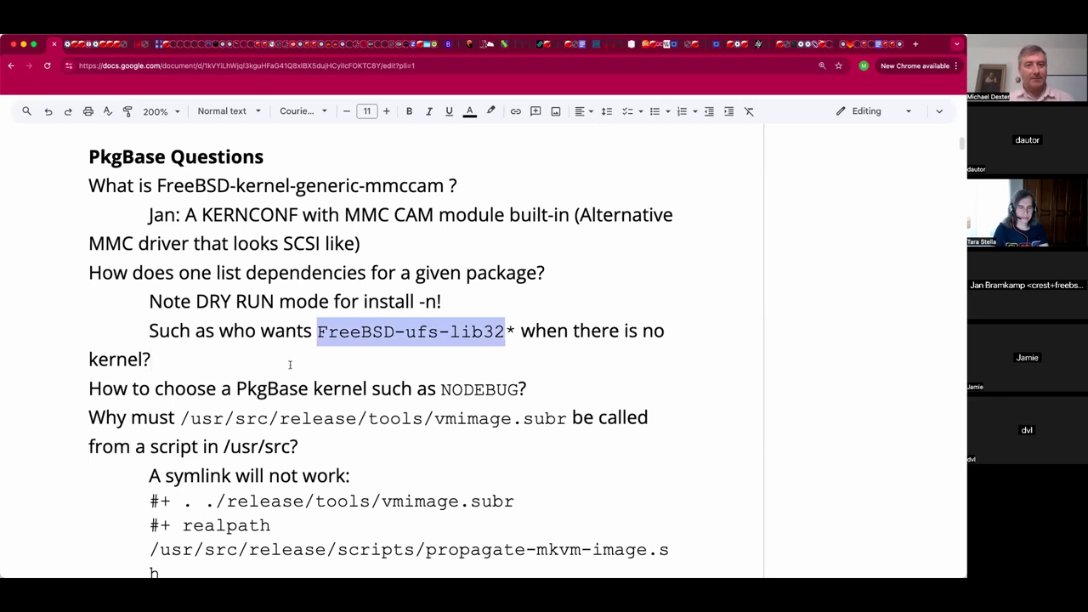
{"action": "left_click", "coordinate": [290, 365]}
{"action": "scroll", "coordinate": [291, 361], "scroll_direction": "down", "scroll_amount": 1}
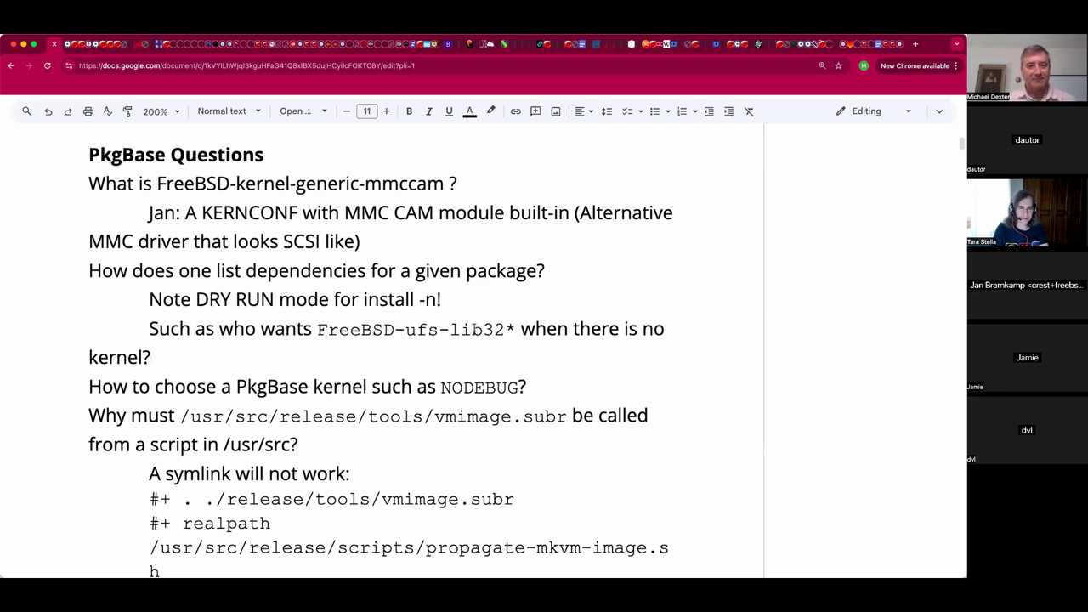
{"action": "double_click", "coordinate": [424, 332]}
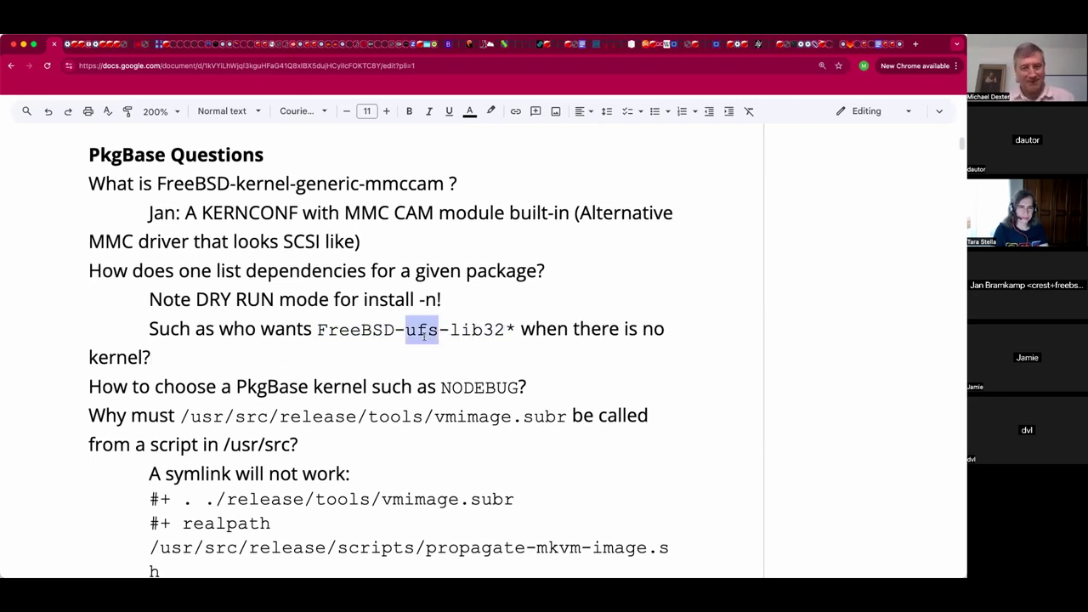
{"action": "left_click", "coordinate": [414, 360]}
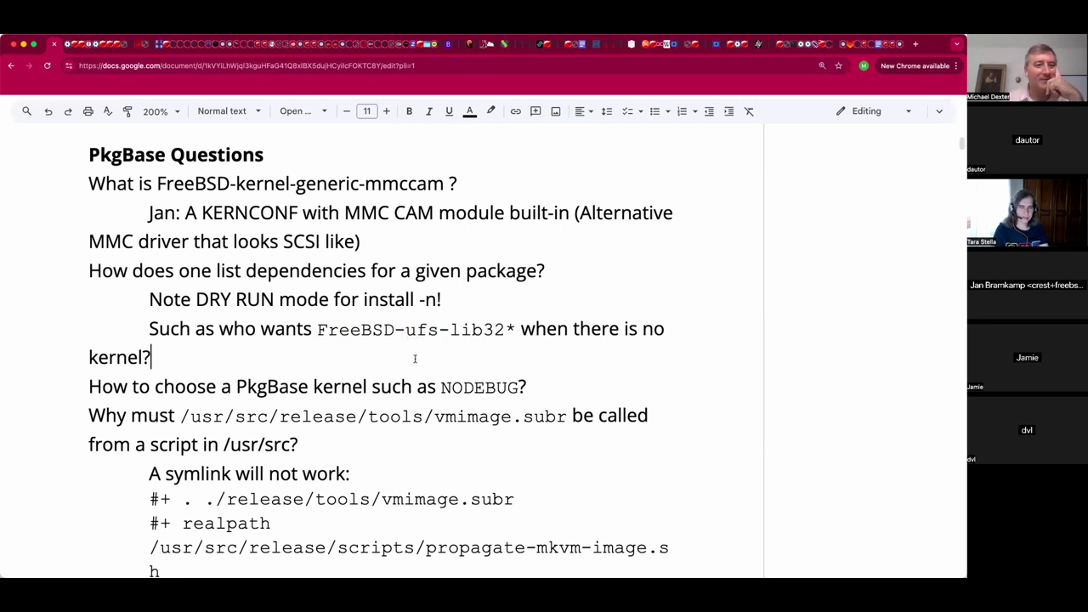
{"action": "scroll", "coordinate": [421, 340], "scroll_direction": "down", "scroll_amount": 3}
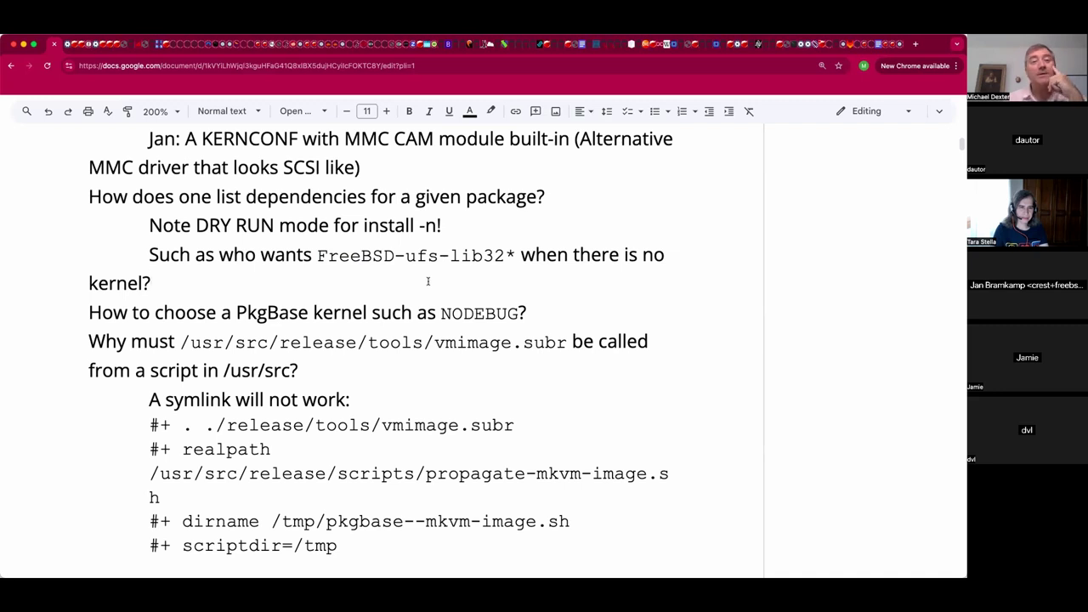
Insert a space before the exclamation mark so the note reads 'install -n !'.
{"action": "left_click", "coordinate": [551, 314]}
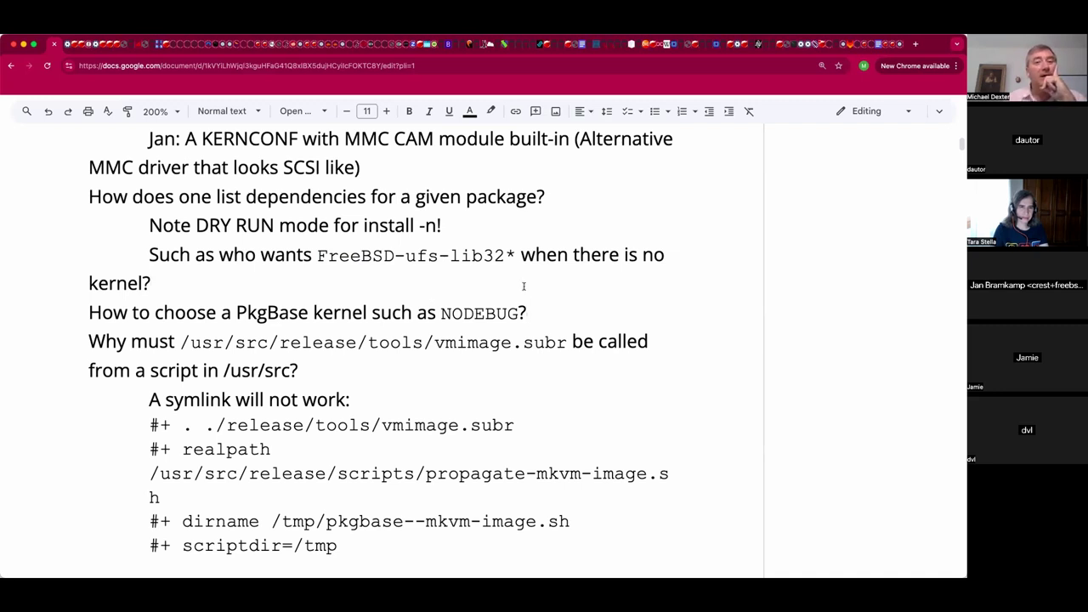
{"action": "left_click_drag", "start_coordinate": [506, 256], "coordinate": [361, 257]}
{"action": "left_click", "coordinate": [367, 294]}
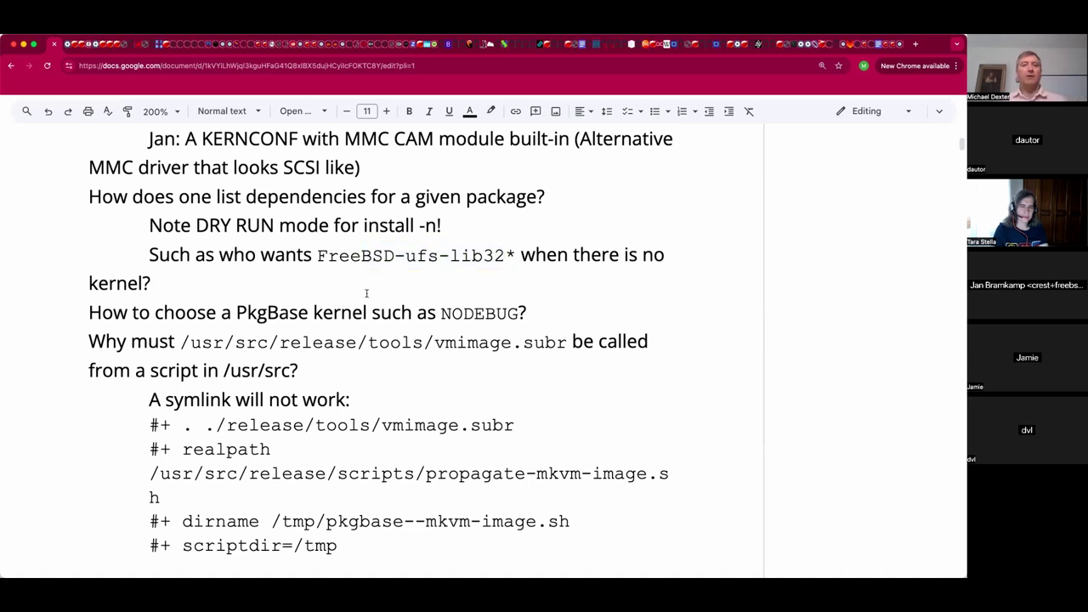
{"action": "double_click", "coordinate": [553, 311]}
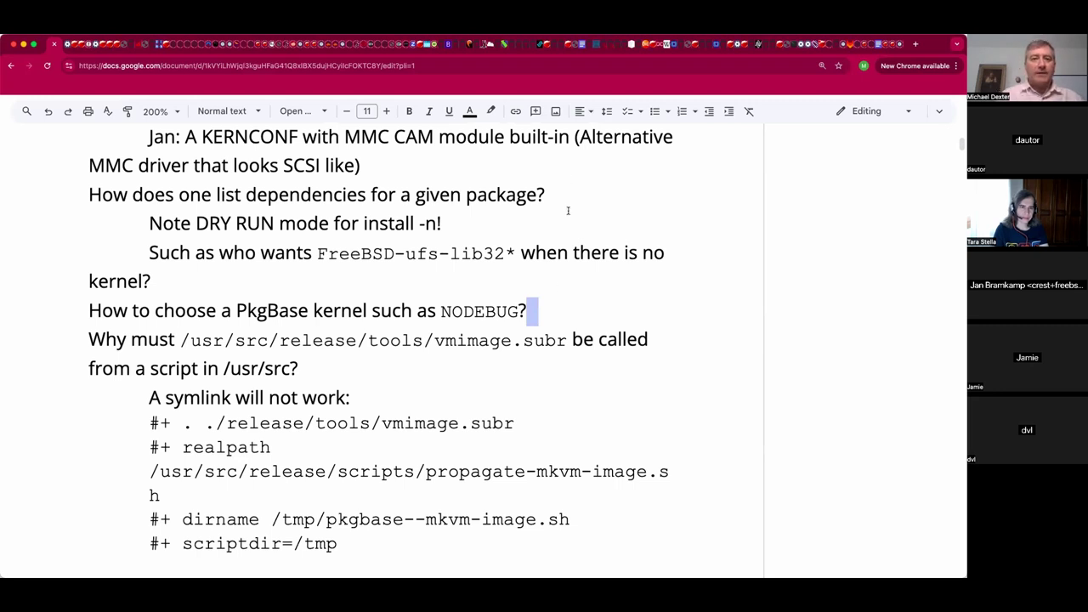
{"action": "scroll", "coordinate": [571, 246], "scroll_direction": "up", "scroll_amount": 1}
{"action": "left_click", "coordinate": [571, 252]}
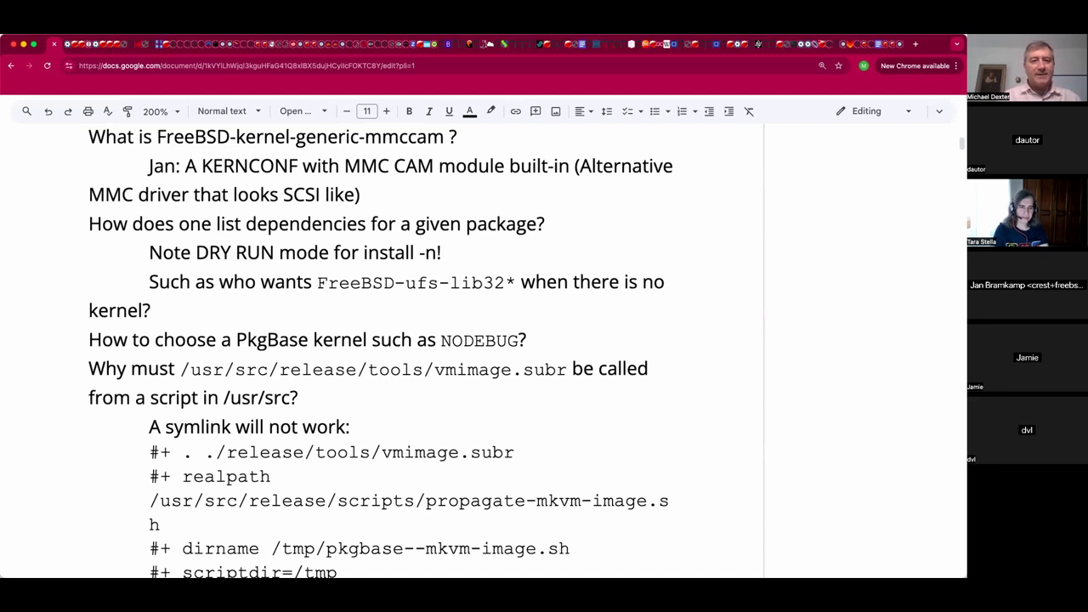
{"action": "left_click", "coordinate": [437, 252]}
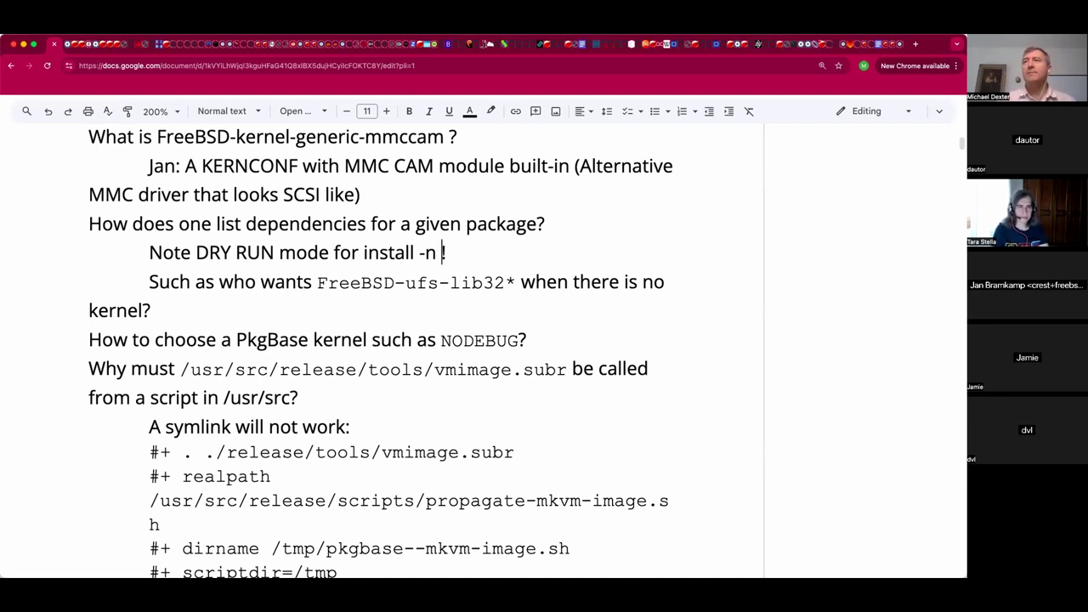
Extend the DRY RUN note to '-n --dry-run!'.
{"action": "type", "text": "--d"}
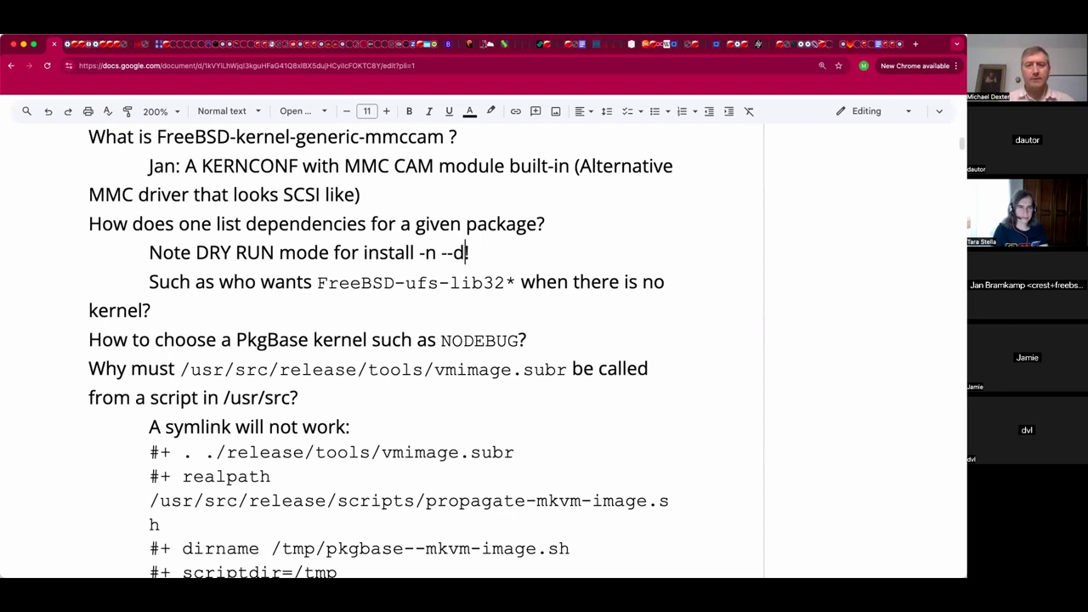
{"action": "type", "text": "ry-run"}
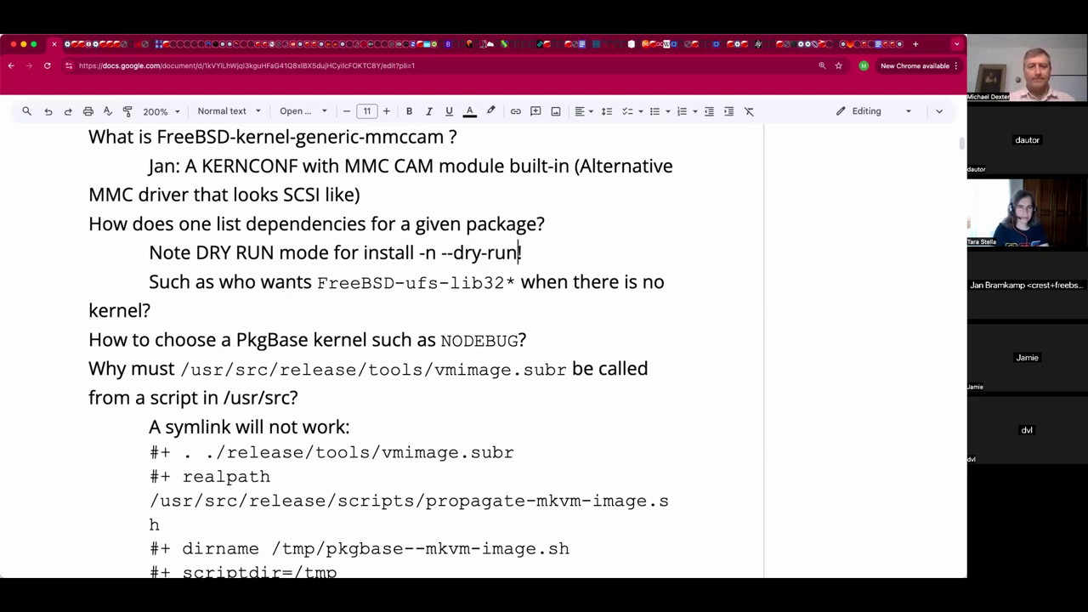
{"action": "key", "text": "Down"}
{"action": "key", "text": "Down"}
{"action": "key", "text": "Down"}
{"action": "key", "text": "Right"}
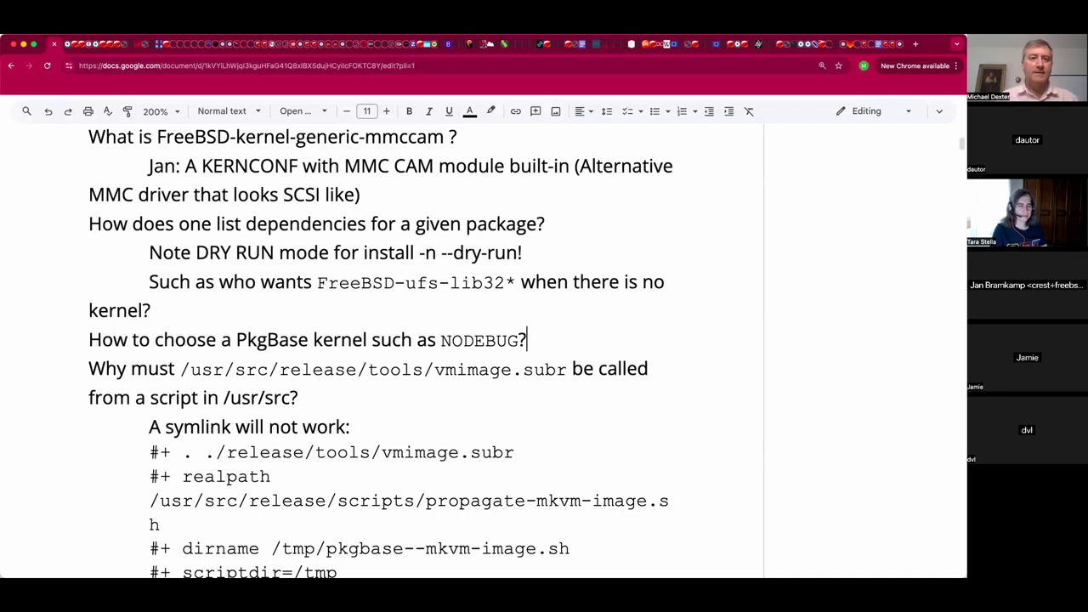
Add an indented 'loader.conf flags? MAYBE:' line under the NODEBUG question.
{"action": "key", "text": "Return"}
{"action": "key", "text": "Tab"}
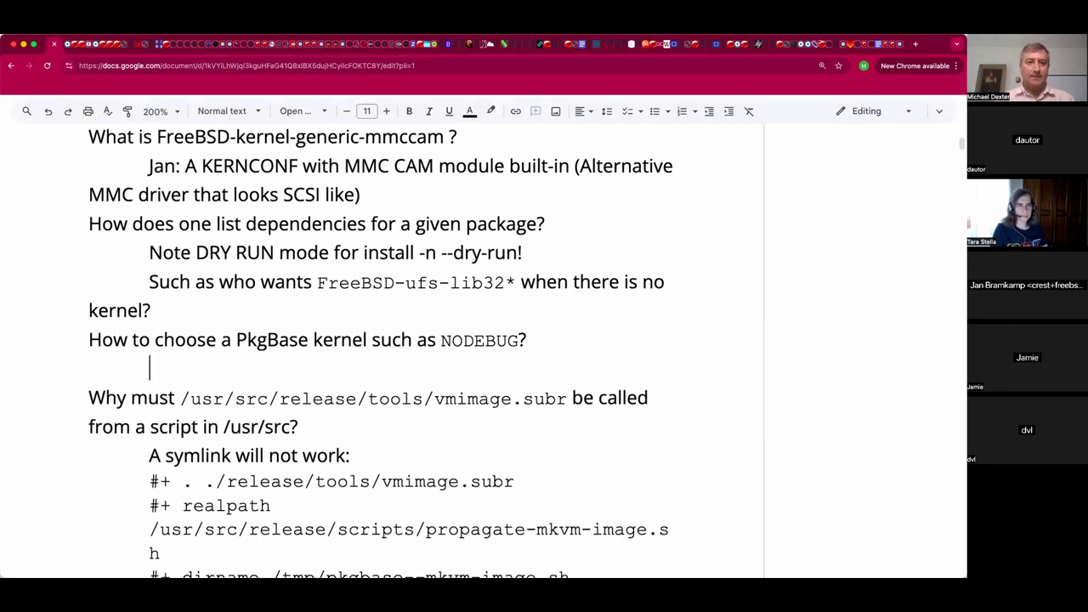
{"action": "type", "text": "Locade"}
{"action": "key", "text": "BackSpace"}
{"action": "key", "text": "BackSpace"}
{"action": "key", "text": "BackSpace"}
{"action": "key", "text": "BackSpace"}
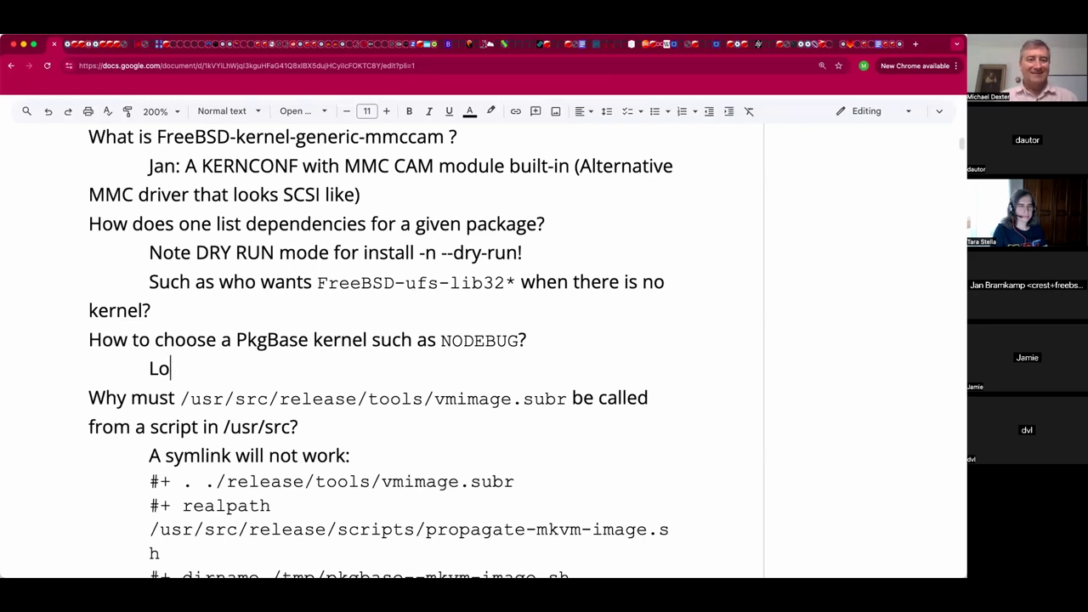
{"action": "key", "text": "BackSpace"}
{"action": "key", "text": "BackSpace"}
{"action": "type", "text": "load"}
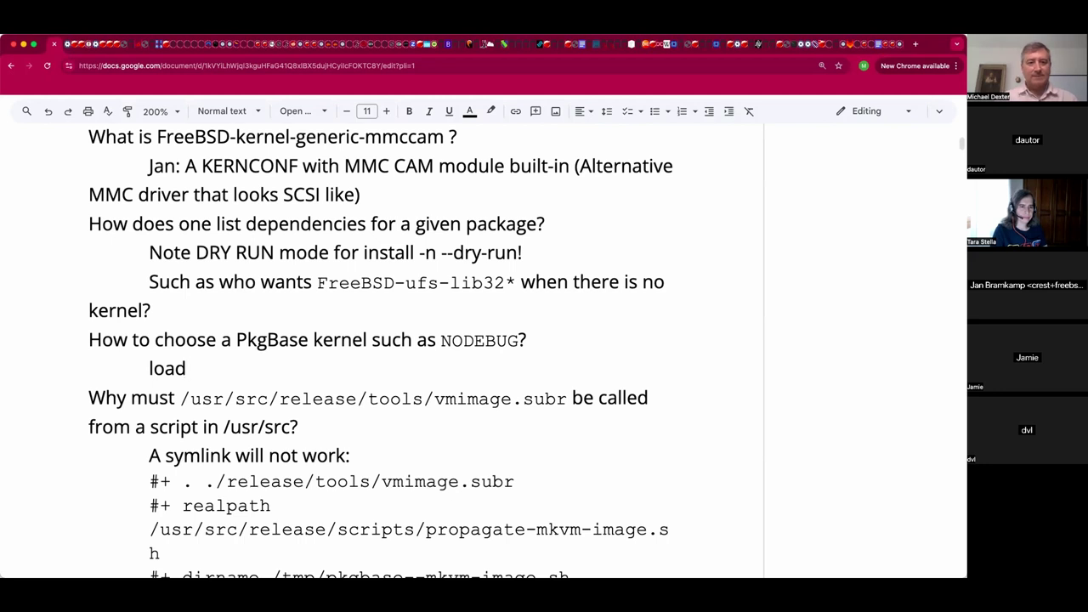
{"action": "type", "text": "er.conf "}
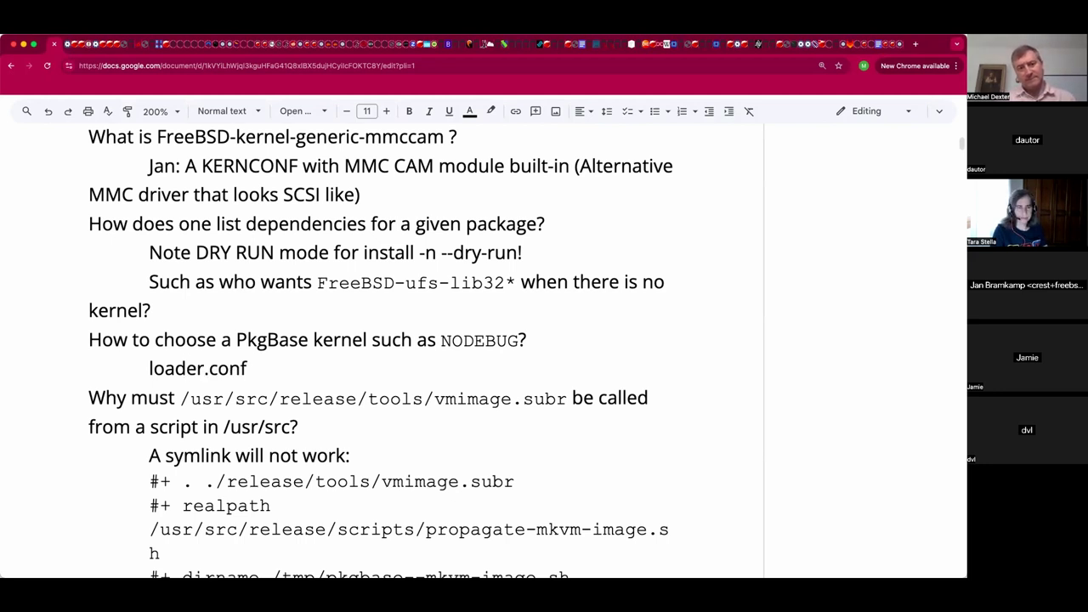
{"action": "type", "text": "flags?"}
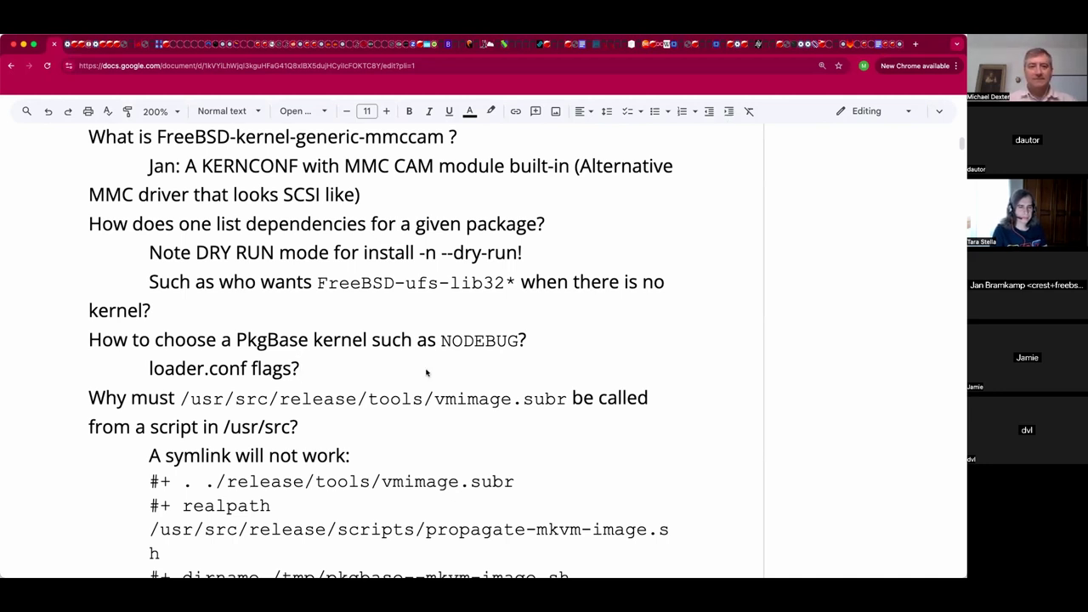
{"action": "type", "text": "MAYBE:"}
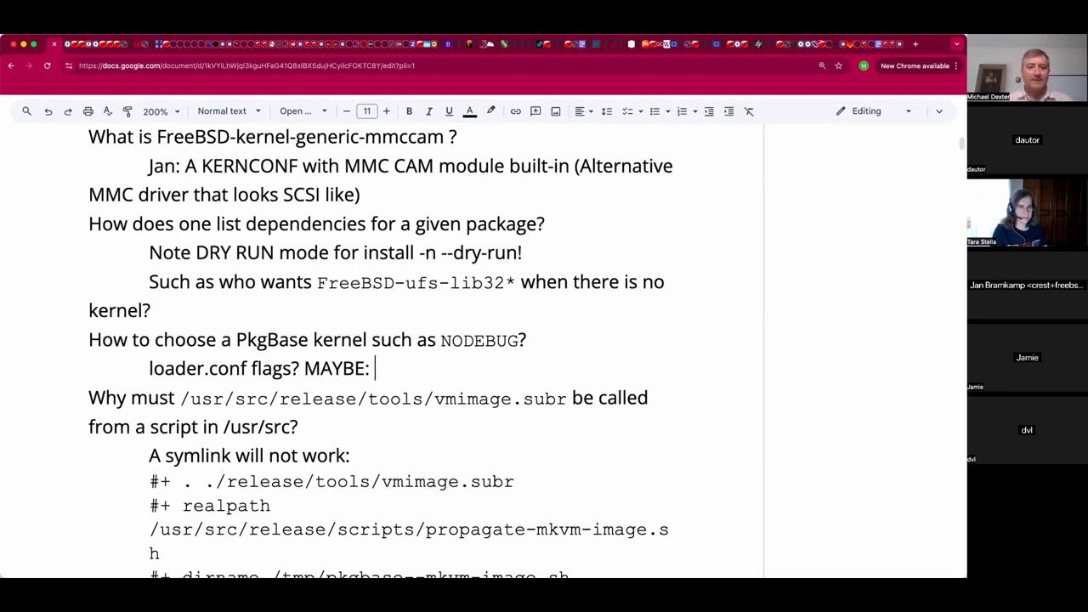
Paste the kernel_path and module_path settings below the MAYBE line and select them.
{"action": "type", "text": "kernel_path=\"/boot/kernel.GENERIC-NODEBUG\" module_path=\"/boot/kernel.GENERIC-NODEBUG;/boot/modules;/boot/dtb;/boot/dtb/overlays\""}
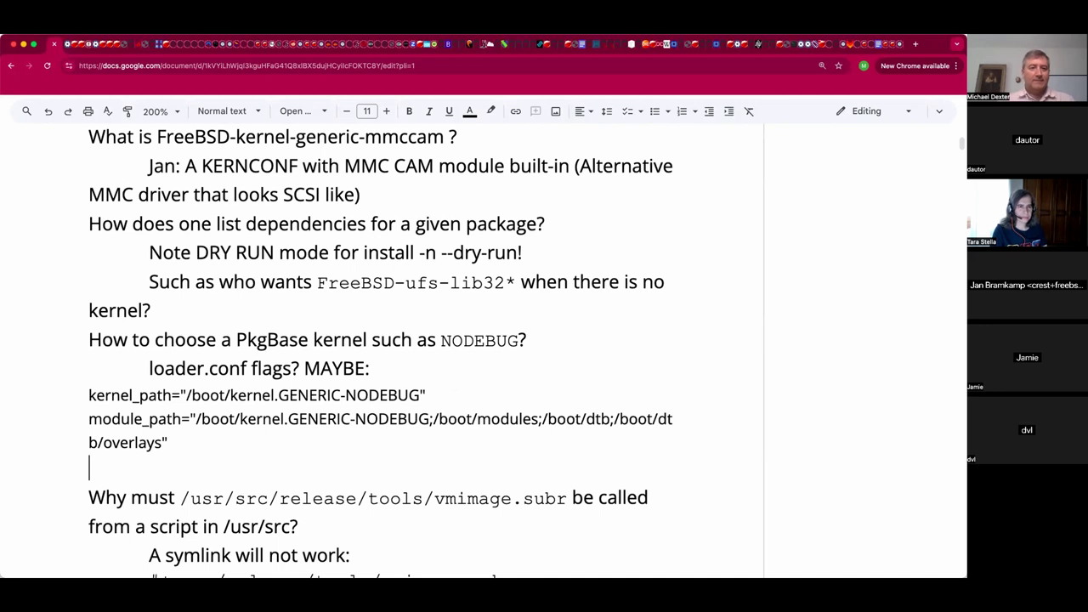
{"action": "key", "text": "shift+Up"}
{"action": "key", "text": "shift+Up"}
{"action": "key", "text": "shift+Up"}
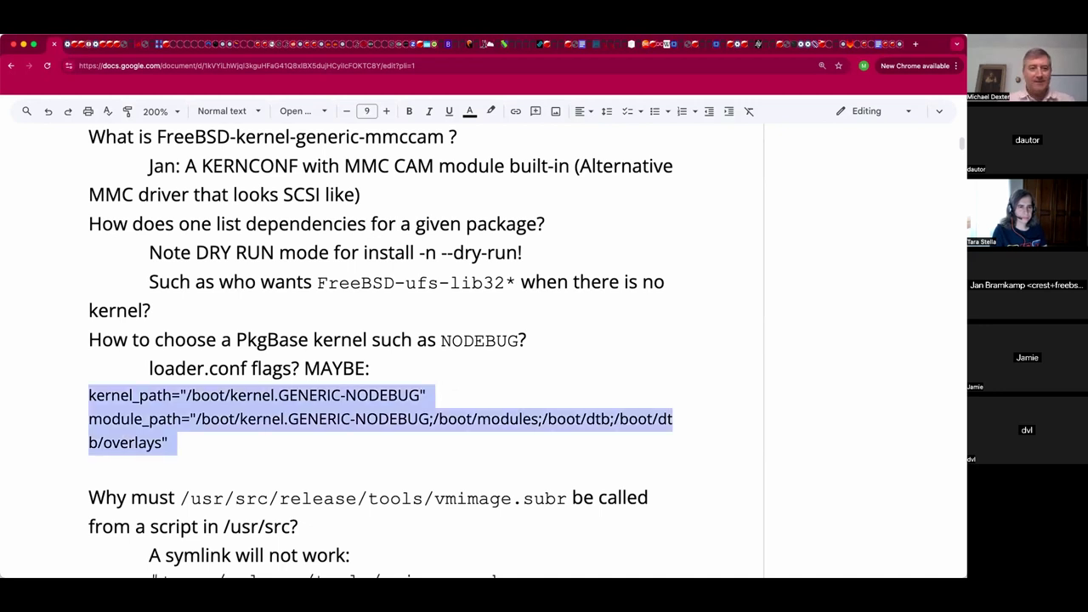
{"action": "key", "text": "super+k"}
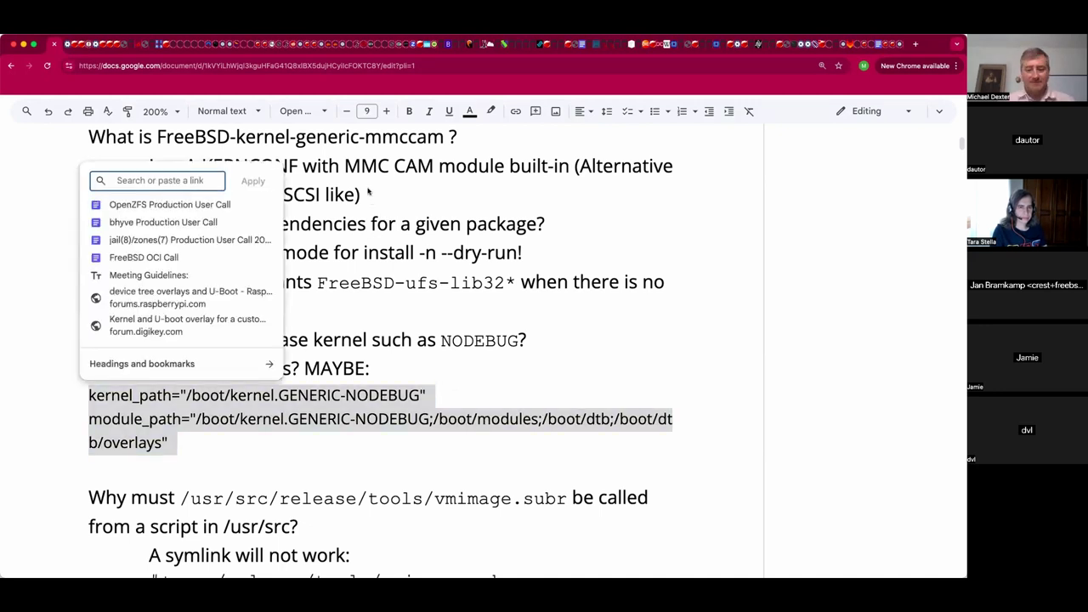
{"action": "key", "text": "Escape"}
{"action": "key", "text": "super+shift+period"}
{"action": "key", "text": "super+shift+period"}
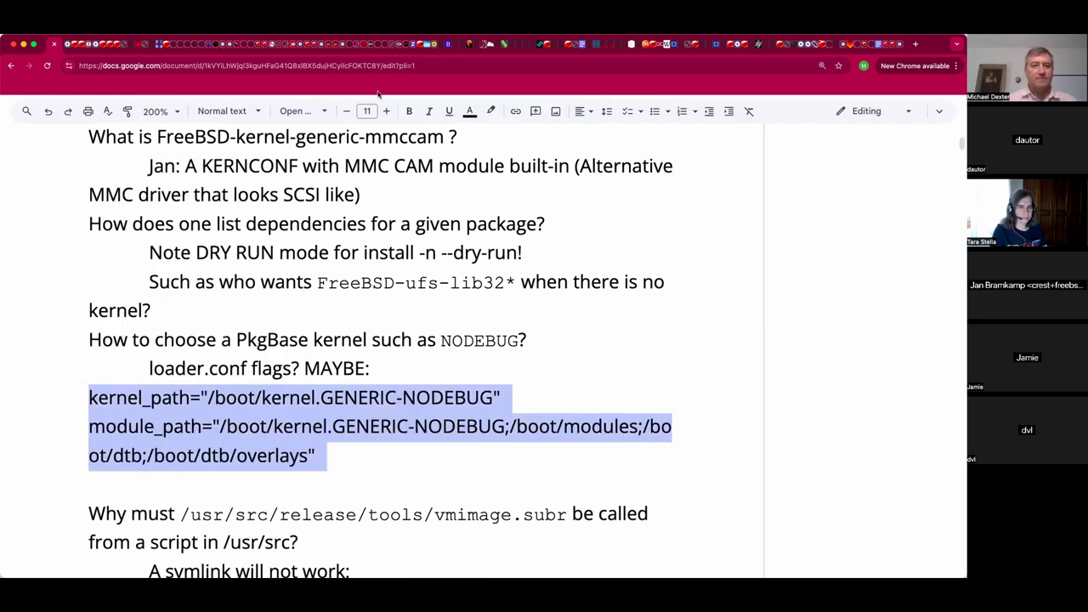
Format the two path lines in Courier New at 8 pt.
{"action": "left_click", "coordinate": [323, 113]}
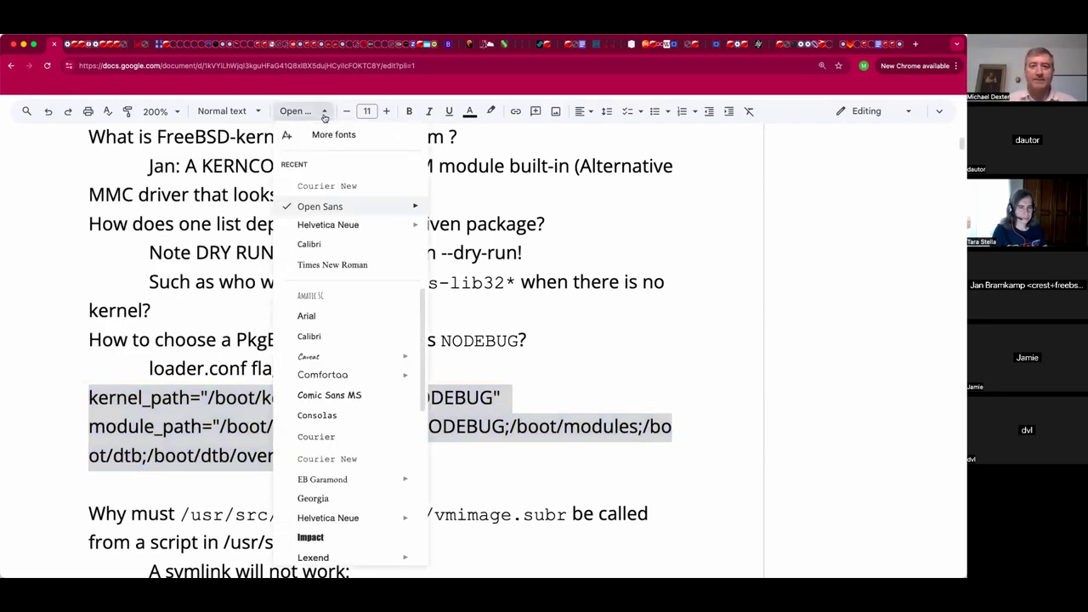
{"action": "left_click", "coordinate": [324, 186]}
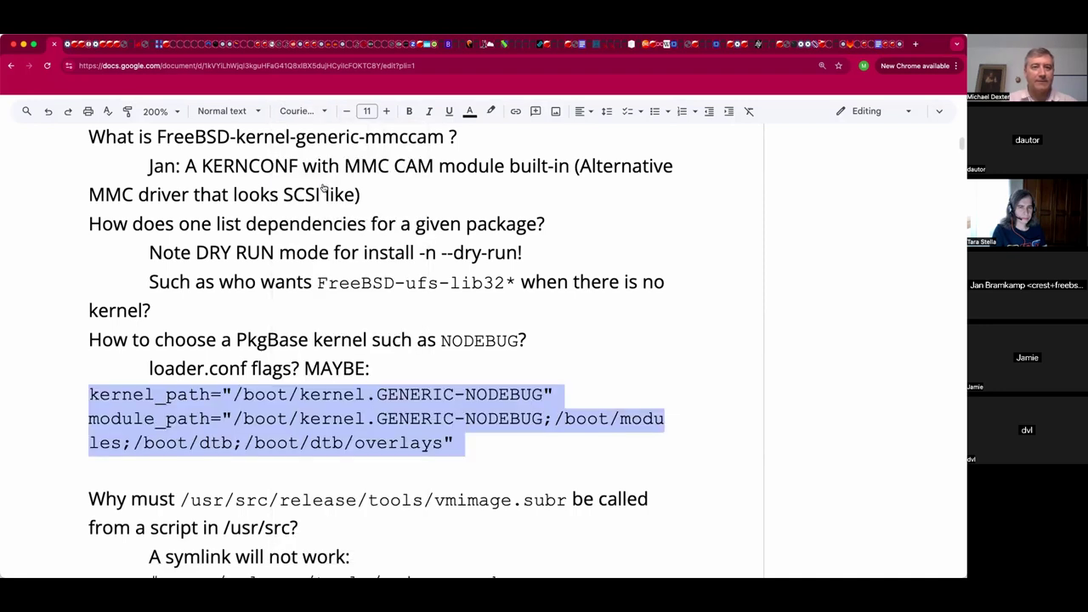
{"action": "left_click", "coordinate": [346, 113]}
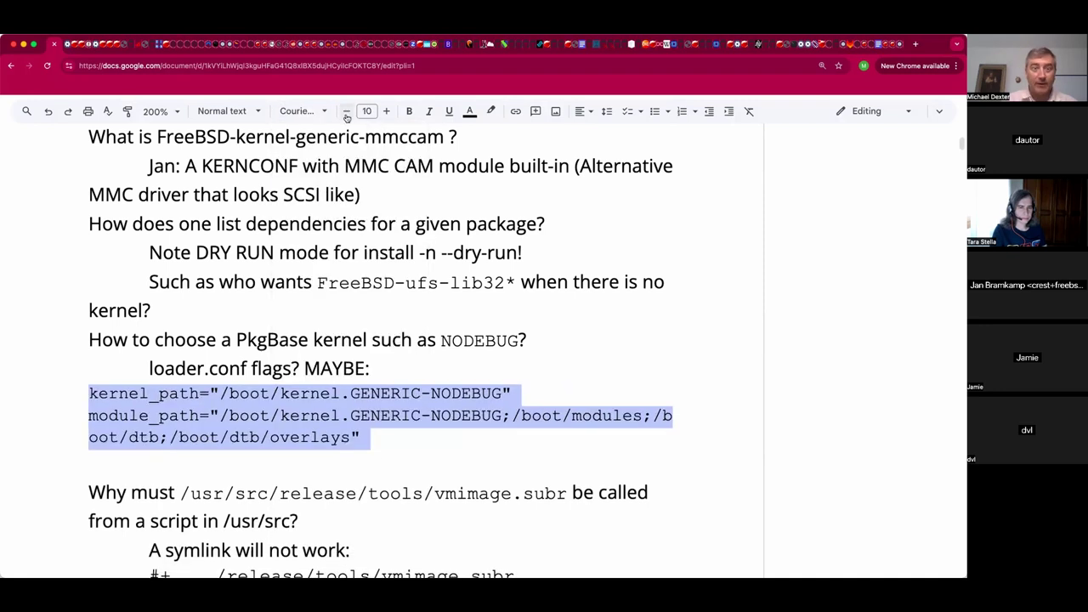
{"action": "left_click", "coordinate": [346, 113]}
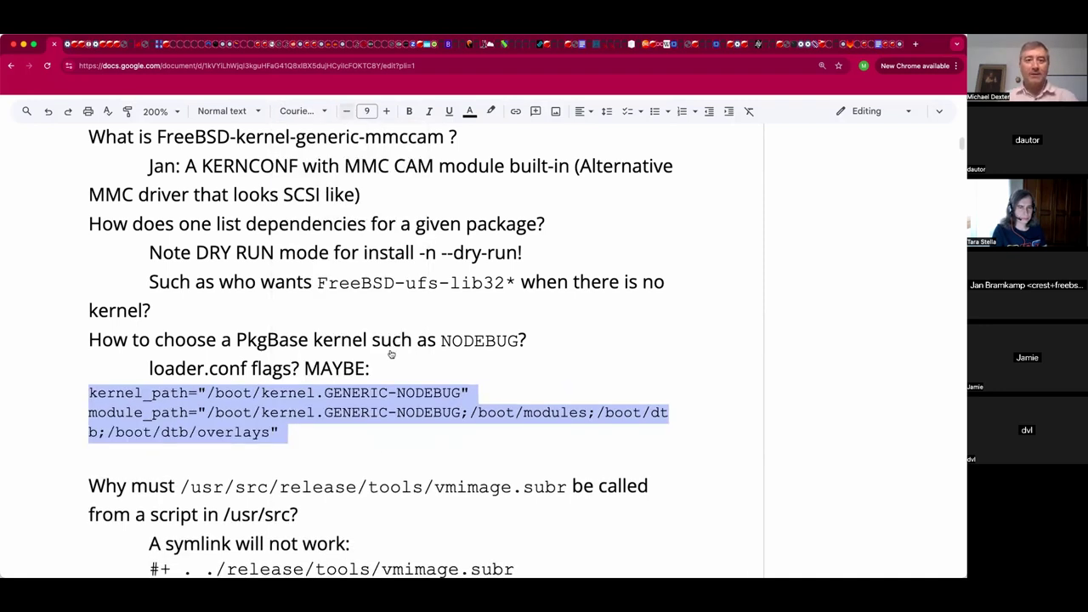
{"action": "key", "text": "super+shift+comma"}
{"action": "left_click", "coordinate": [342, 368]}
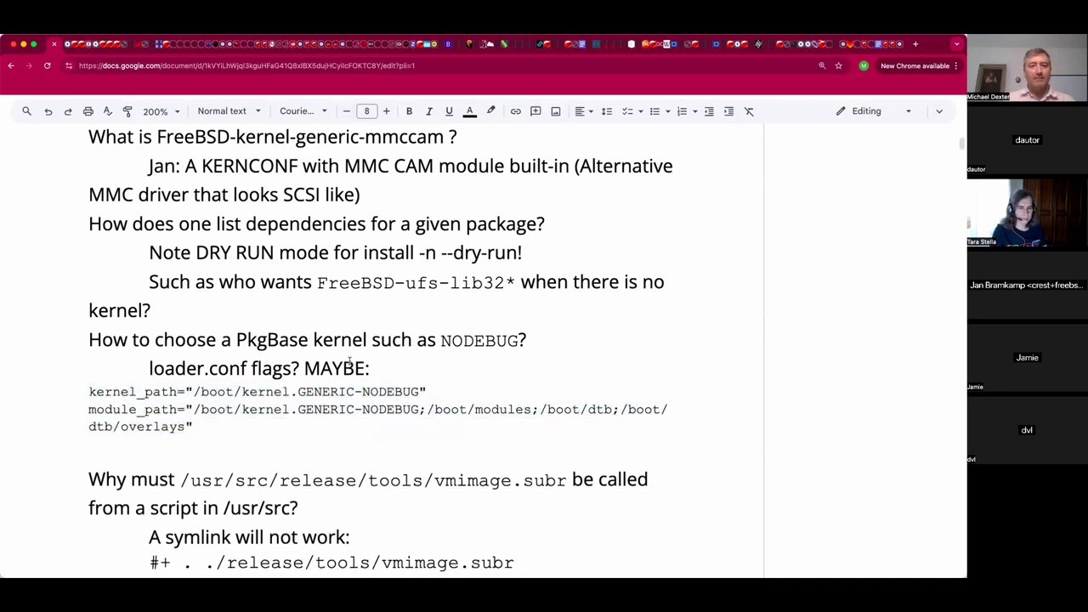
{"action": "scroll", "coordinate": [344, 399], "scroll_direction": "down", "scroll_amount": 4}
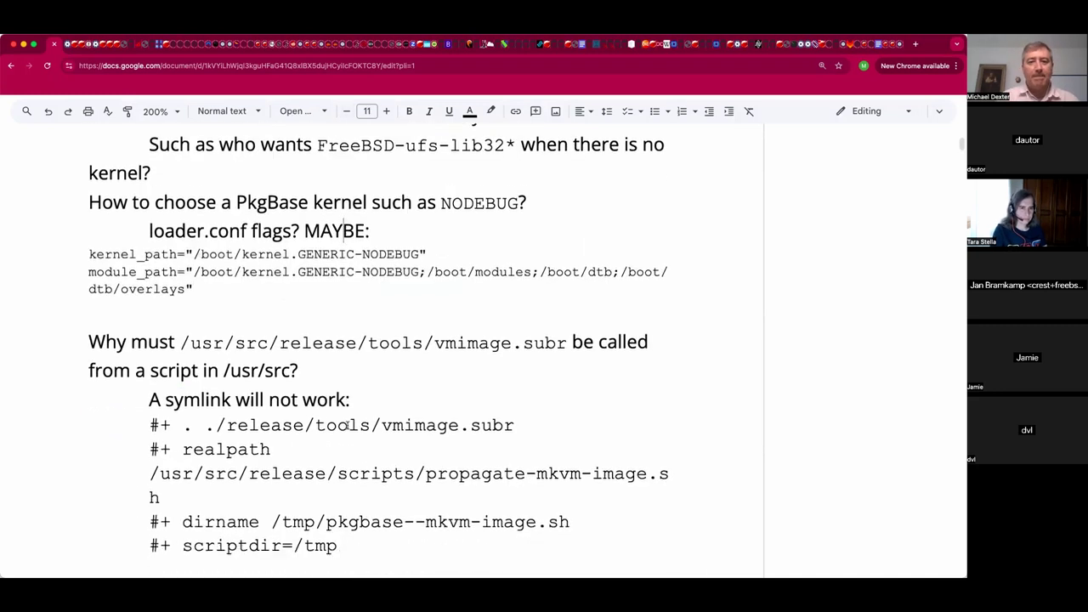
{"action": "scroll", "coordinate": [346, 425], "scroll_direction": "down", "scroll_amount": 2}
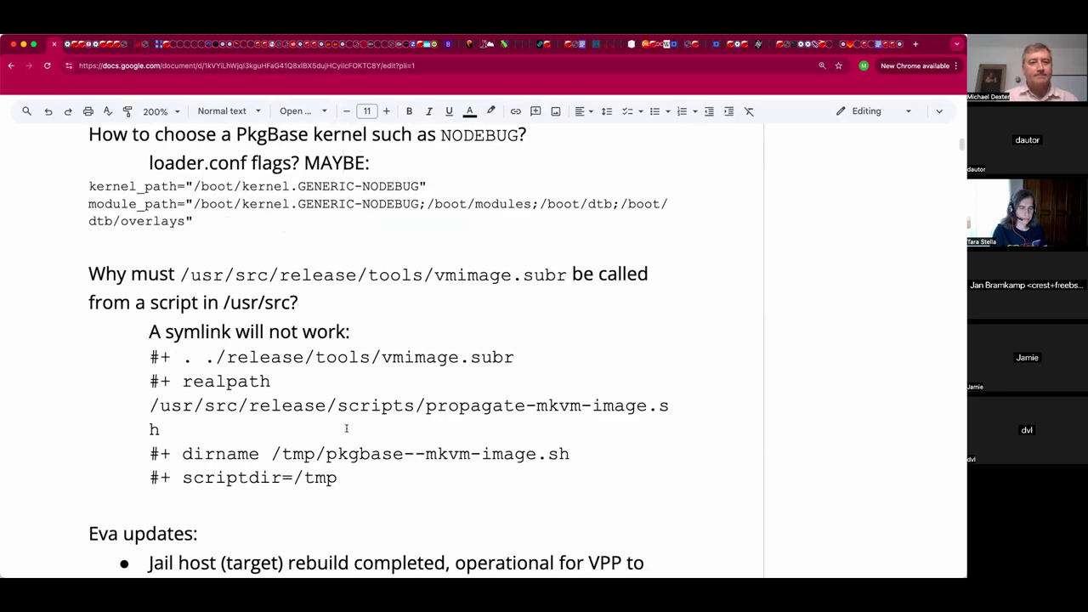
{"action": "scroll", "coordinate": [346, 430], "scroll_direction": "down", "scroll_amount": 1}
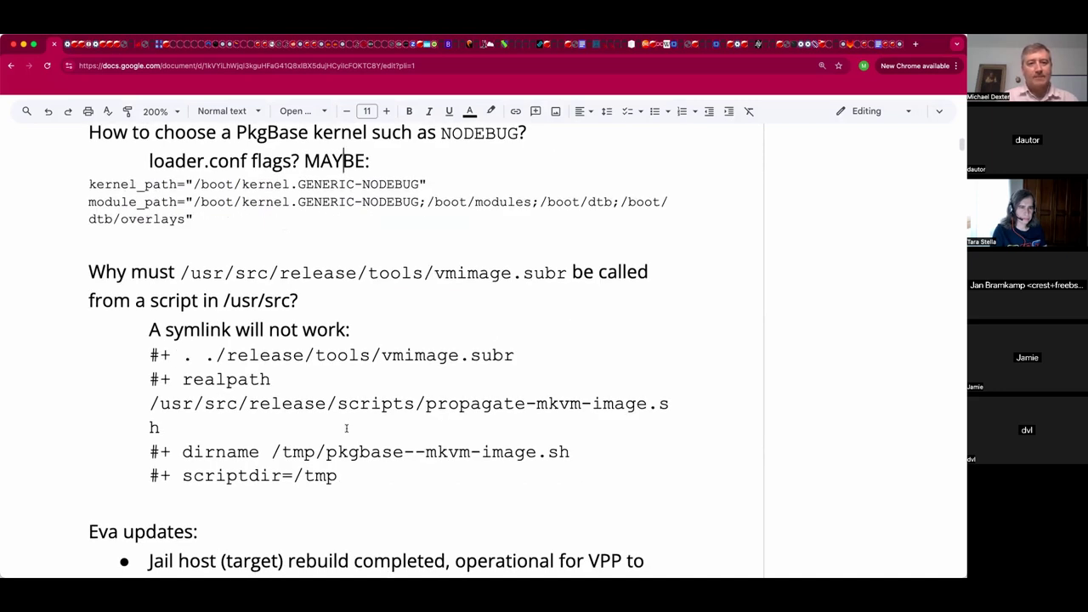
{"action": "scroll", "coordinate": [348, 432], "scroll_direction": "up", "scroll_amount": 1}
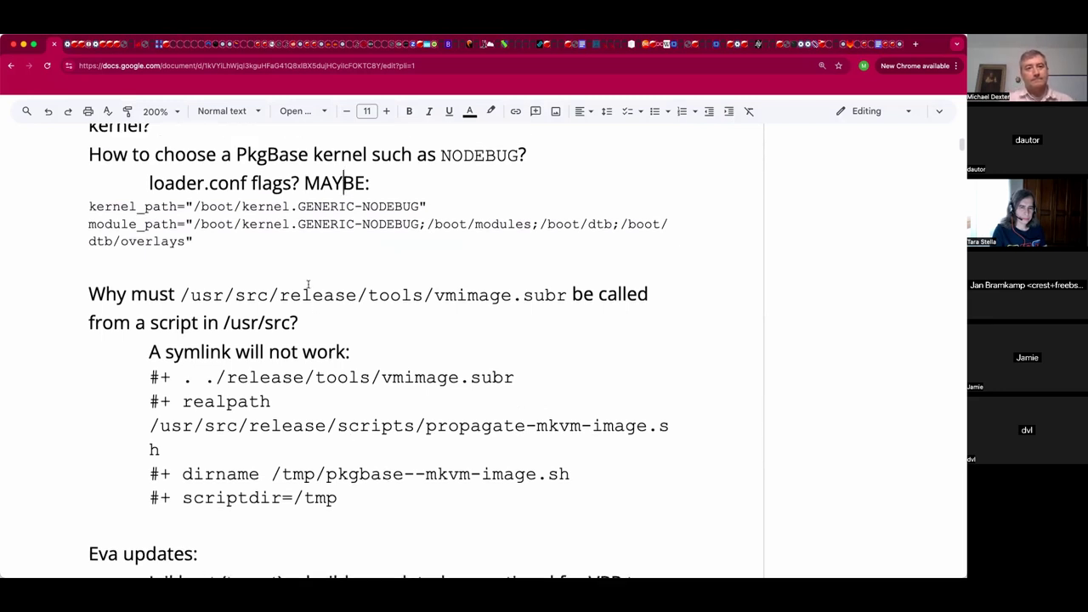
{"action": "scroll", "coordinate": [307, 282], "scroll_direction": "down", "scroll_amount": 1}
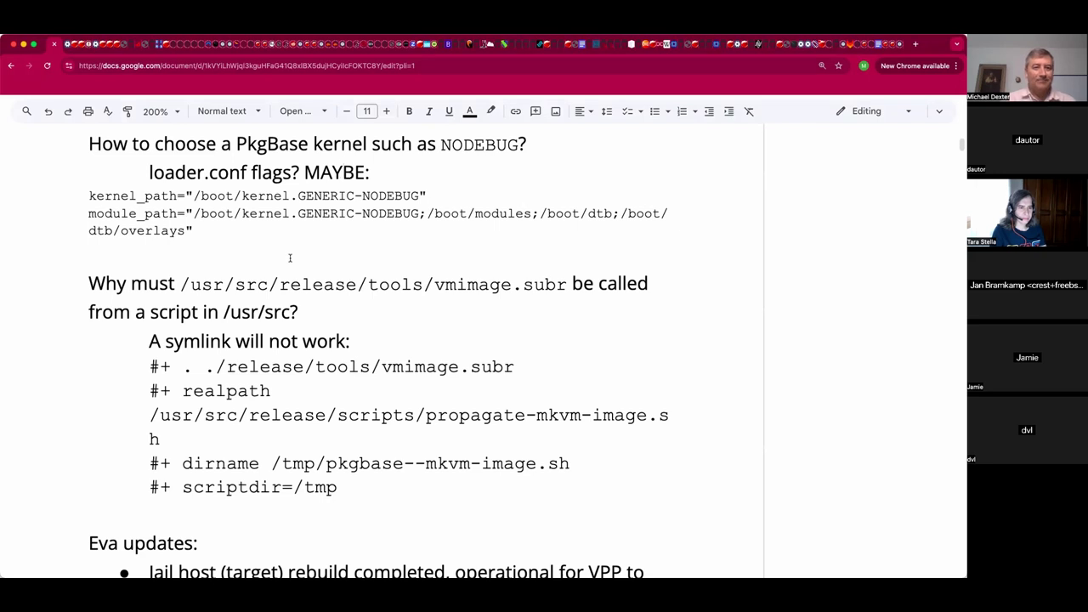
Add the indented line 'Boot menu has a kernel boot choice option!' below the path settings.
{"action": "left_click_drag", "start_coordinate": [194, 232], "coordinate": [72, 192]}
{"action": "left_click", "coordinate": [122, 253]}
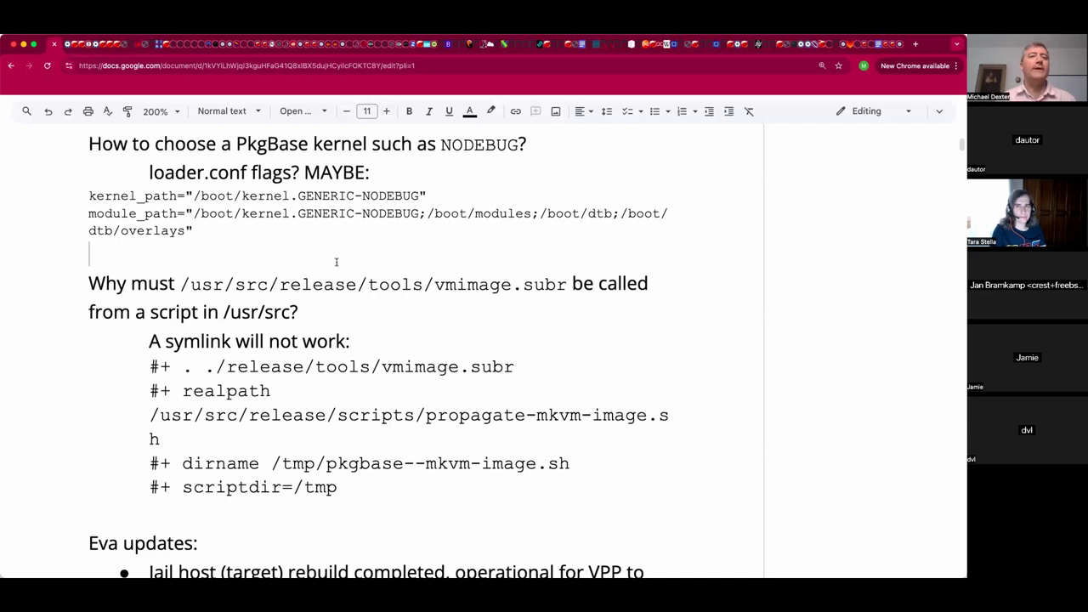
{"action": "key", "text": "Tab"}
{"action": "type", "text": "Boot menu h"}
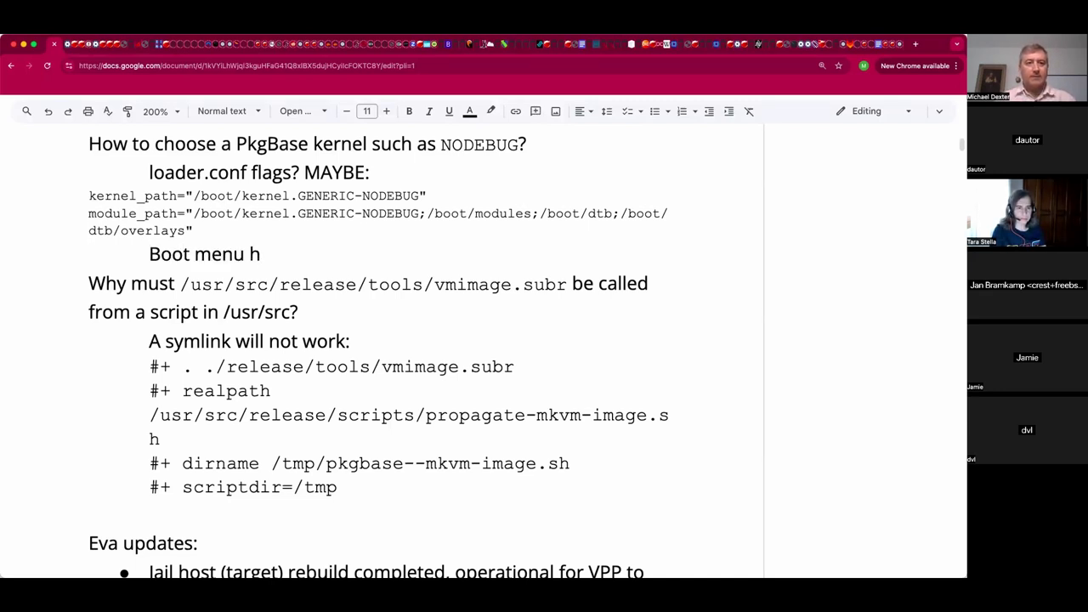
{"action": "type", "text": "as a k"}
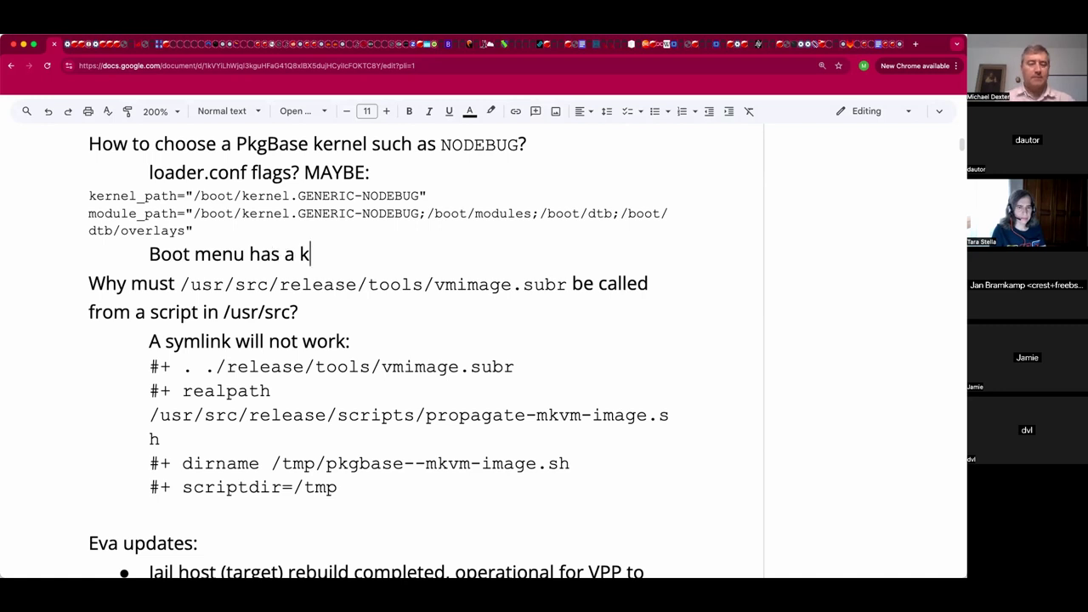
{"action": "type", "text": "ernel boot chose"}
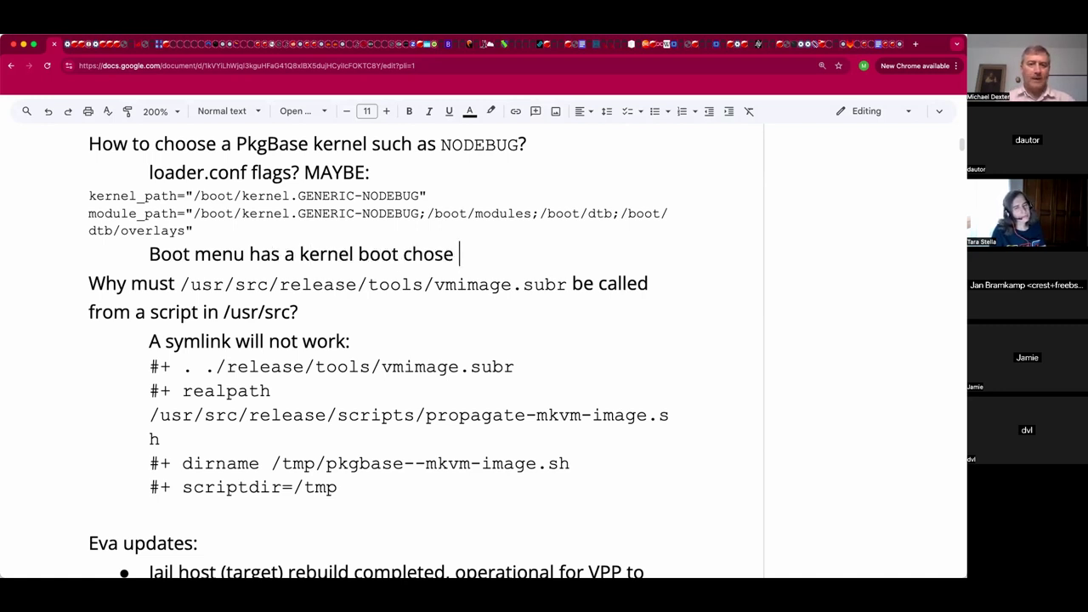
{"action": "key", "text": "BackSpace"}
{"action": "key", "text": "BackSpace"}
{"action": "key", "text": "BackSpace"}
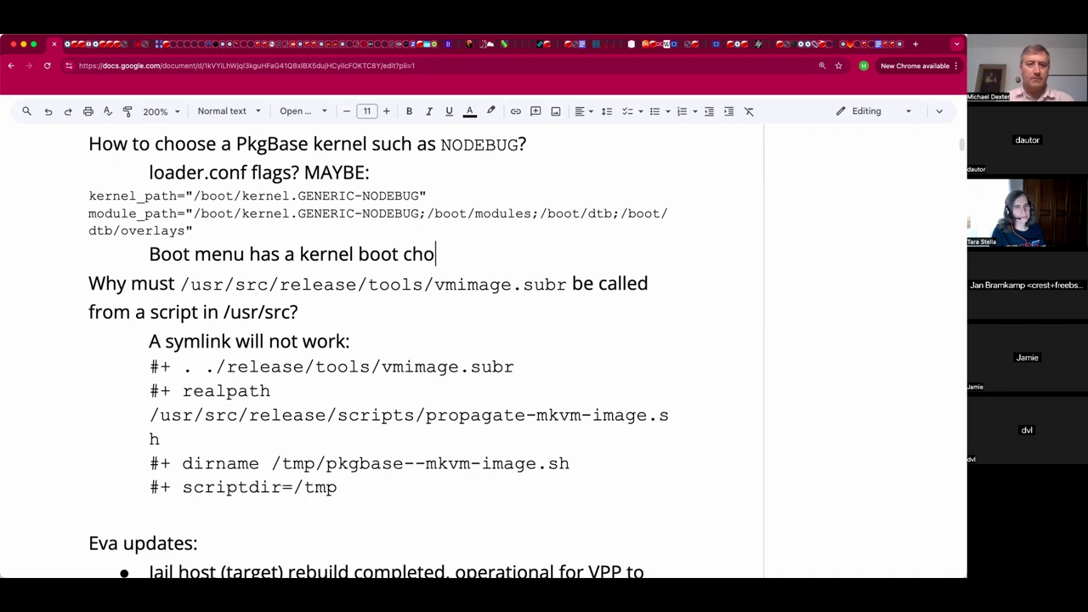
{"action": "type", "text": "ice "}
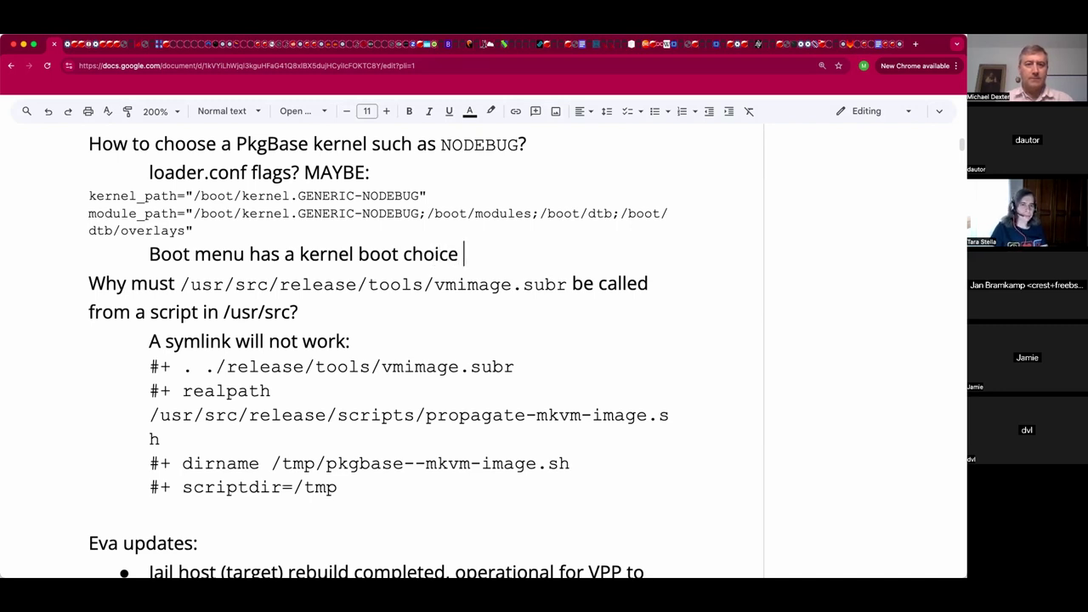
{"action": "type", "text": "option!"}
{"action": "left_click", "coordinate": [89, 283]}
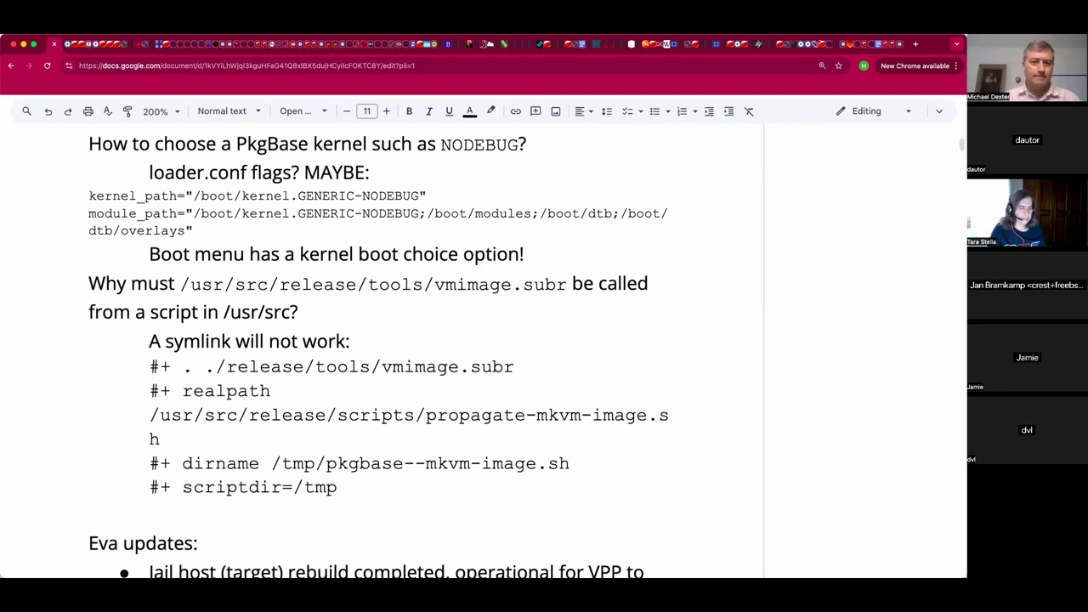
{"action": "left_click", "coordinate": [89, 312]}
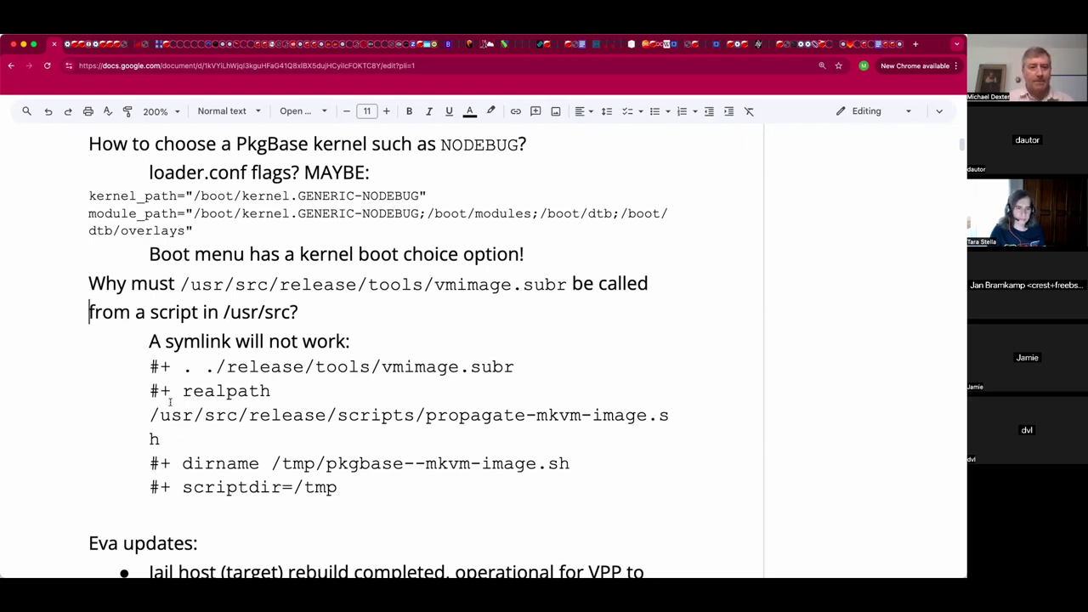
Highlight vmimage.subr and /usr/src in the scripts path while reviewing the symlink notes.
{"action": "left_click", "coordinate": [329, 304]}
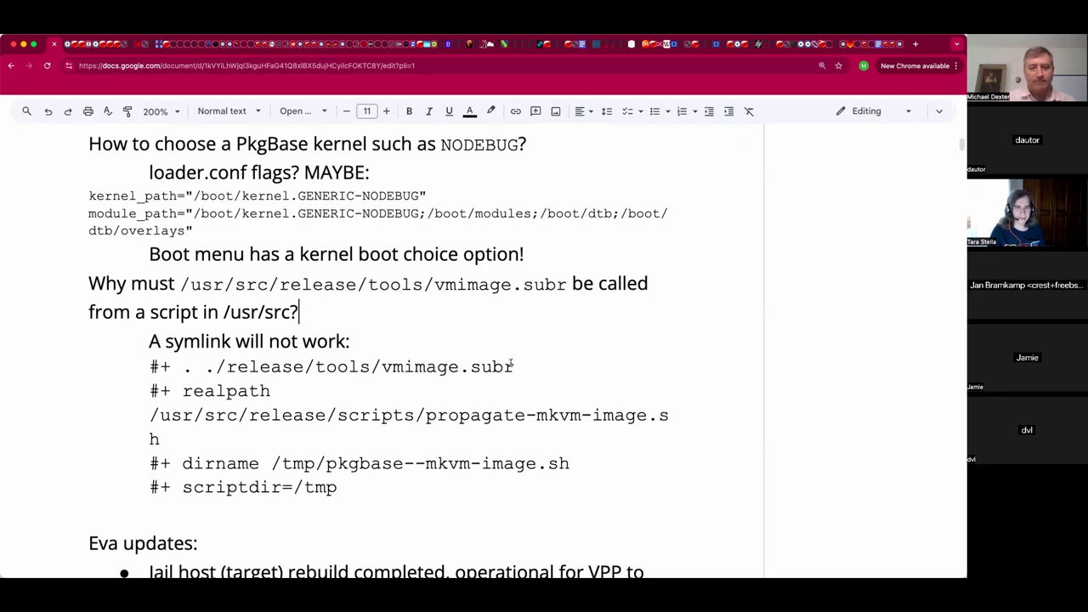
{"action": "left_click_drag", "start_coordinate": [514, 367], "coordinate": [382, 366]}
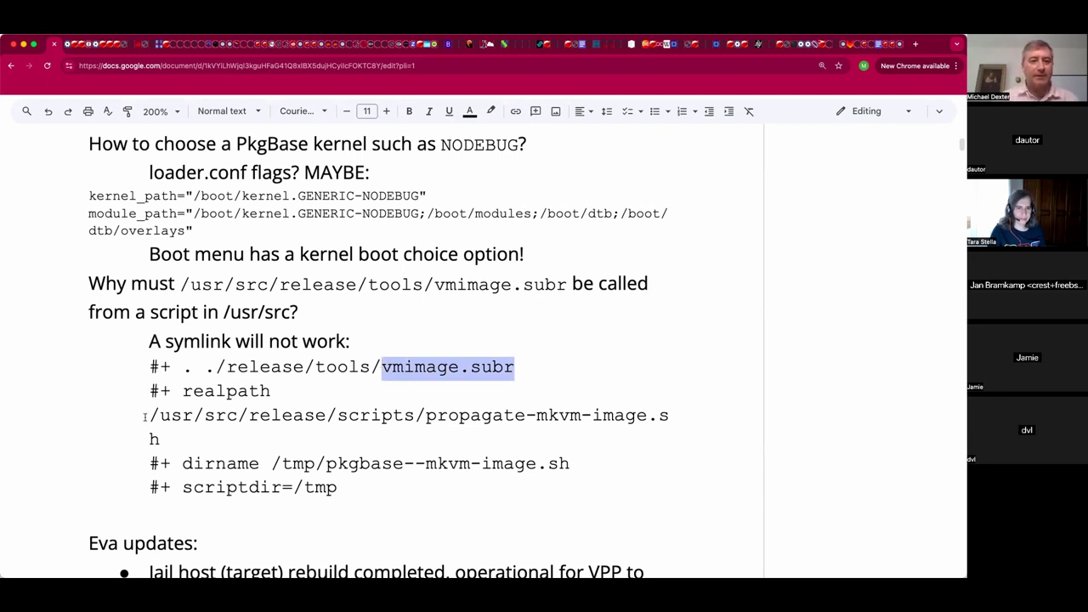
{"action": "left_click_drag", "start_coordinate": [150, 415], "coordinate": [238, 415]}
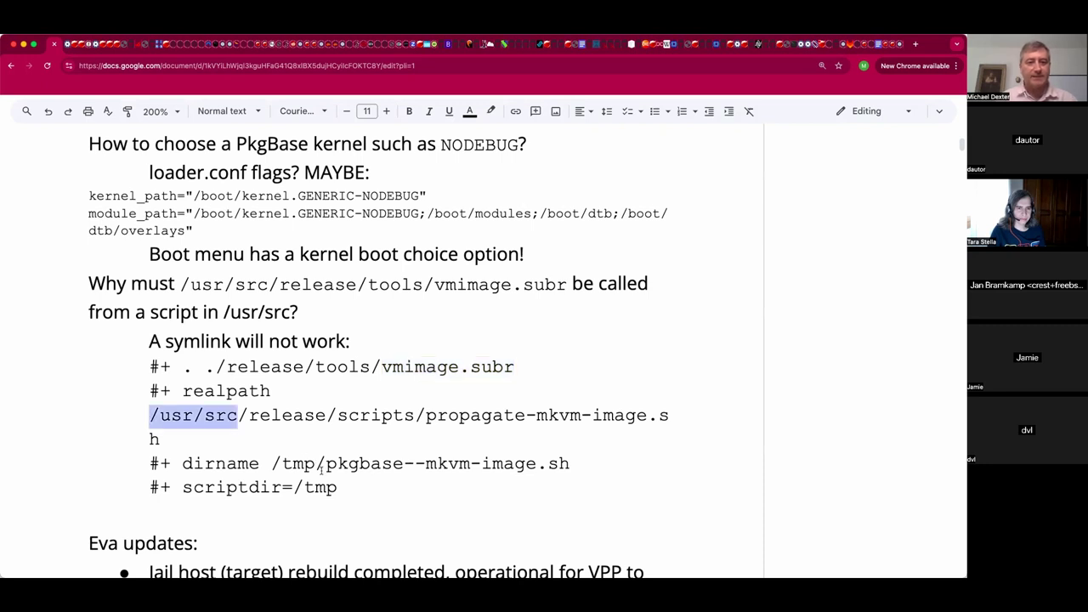
{"action": "left_click", "coordinate": [323, 463]}
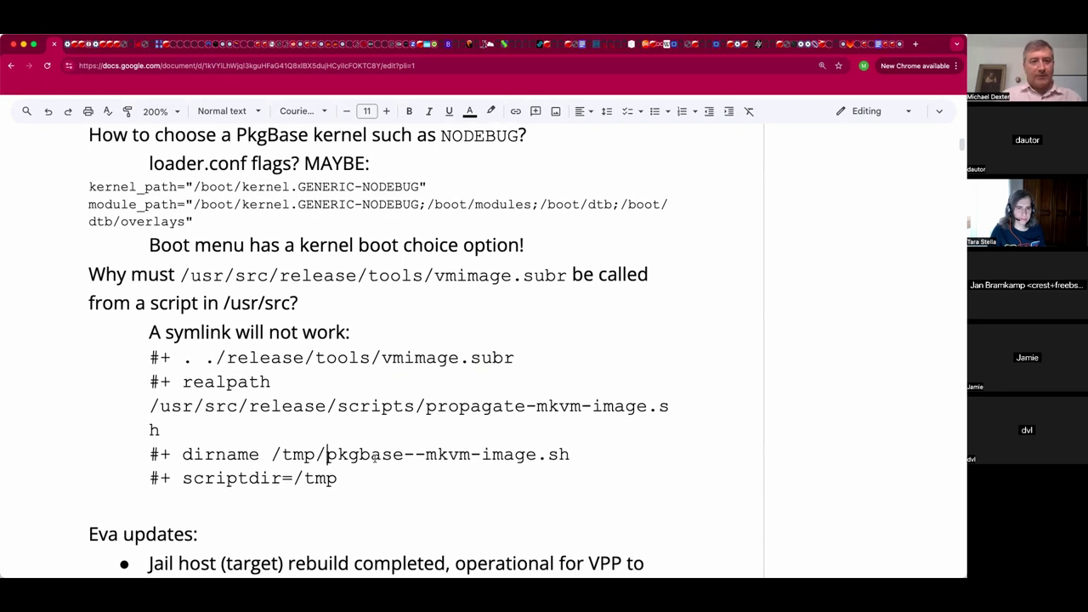
{"action": "scroll", "coordinate": [373, 459], "scroll_direction": "down", "scroll_amount": 2}
{"action": "scroll", "coordinate": [374, 459], "scroll_direction": "down", "scroll_amount": 4}
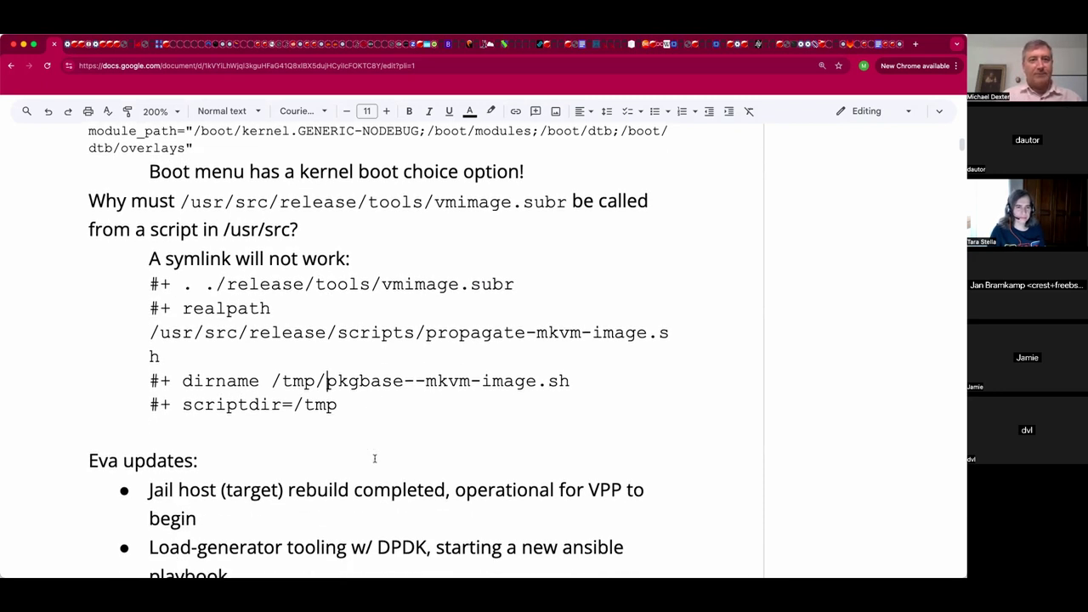
{"action": "scroll", "coordinate": [374, 459], "scroll_direction": "up", "scroll_amount": 1}
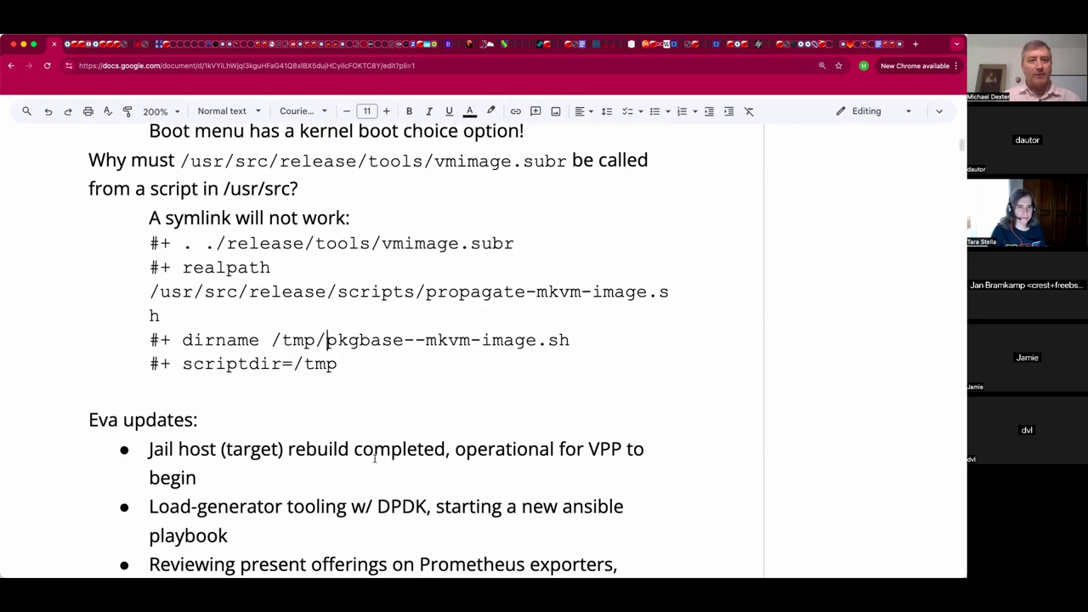
Join the /usr/src/release/scripts path line onto the '#+ realpath' line.
{"action": "left_click", "coordinate": [384, 367]}
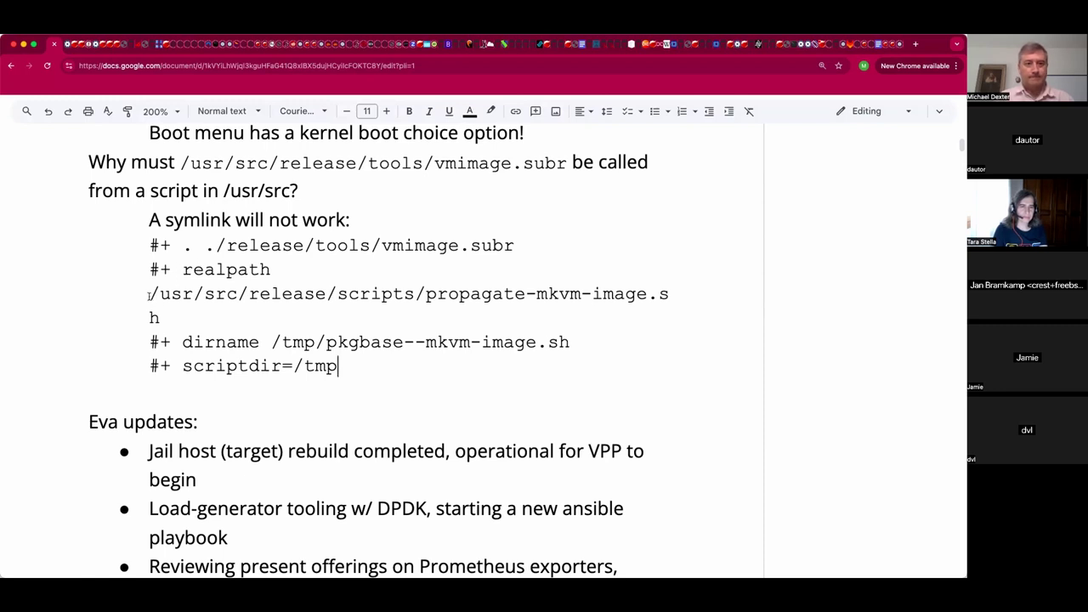
{"action": "left_click", "coordinate": [150, 294]}
{"action": "key", "text": "BackSpace"}
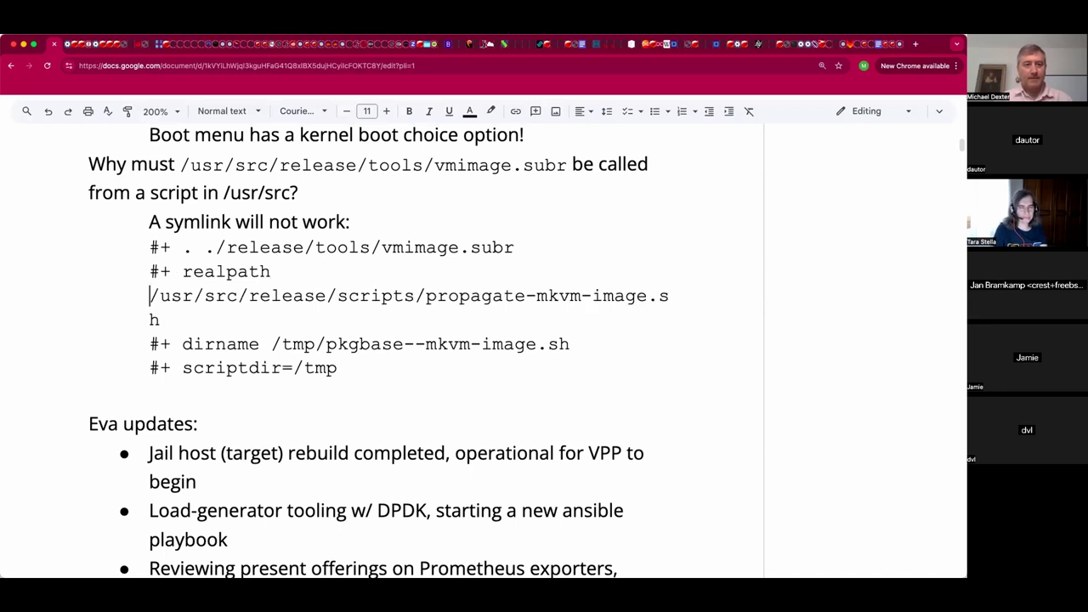
{"action": "left_click", "coordinate": [150, 367]}
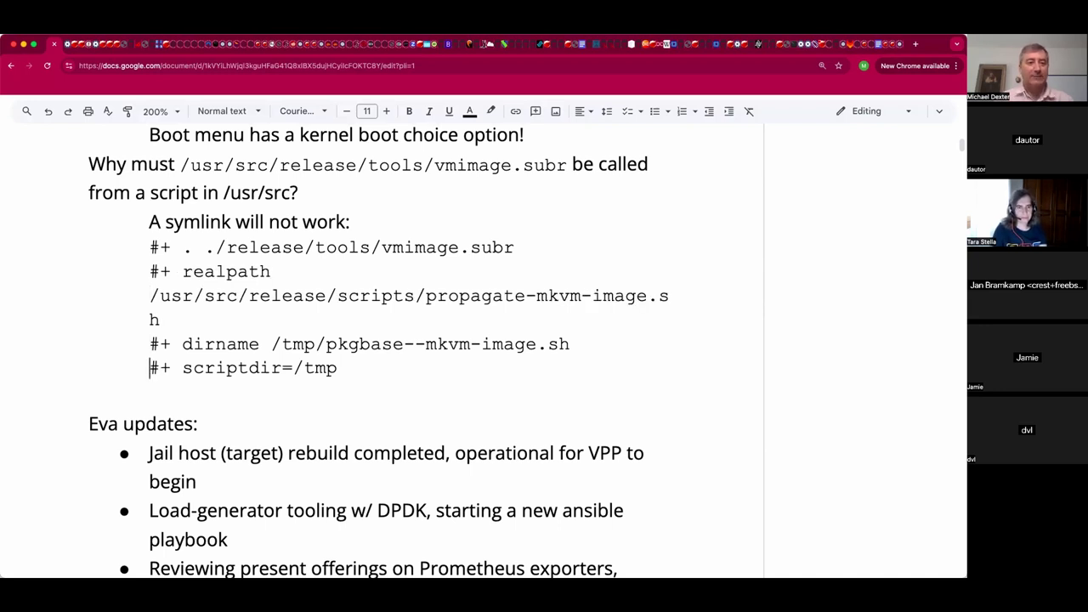
{"action": "left_click", "coordinate": [89, 394]}
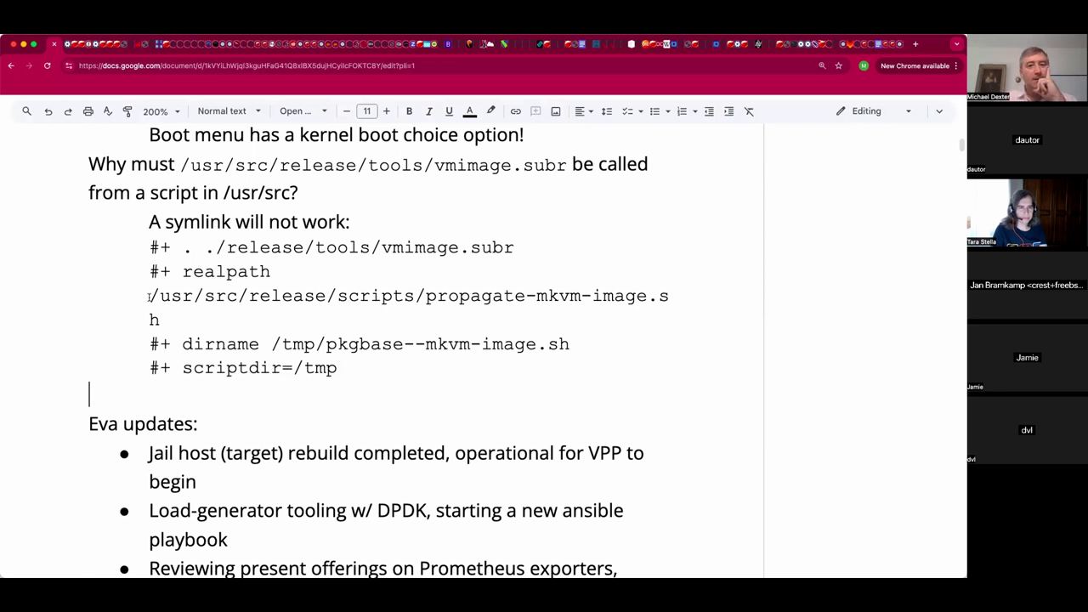
{"action": "scroll", "coordinate": [147, 319], "scroll_direction": "down", "scroll_amount": 1}
{"action": "scroll", "coordinate": [148, 319], "scroll_direction": "down", "scroll_amount": 3}
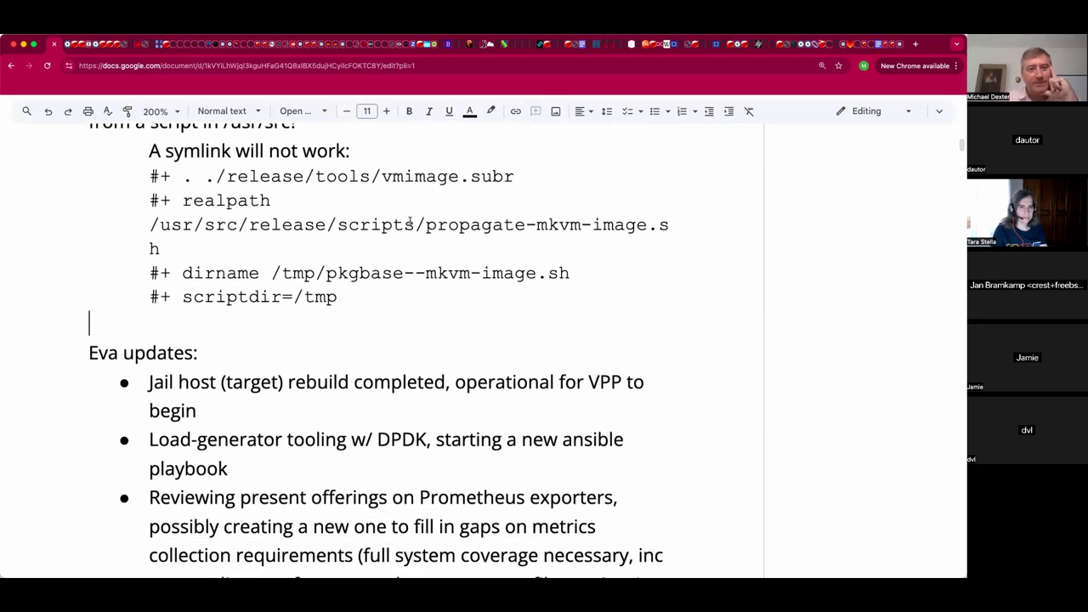
Change the updates heading to 'VPP updates'.
{"action": "scroll", "coordinate": [412, 230], "scroll_direction": "down", "scroll_amount": 6}
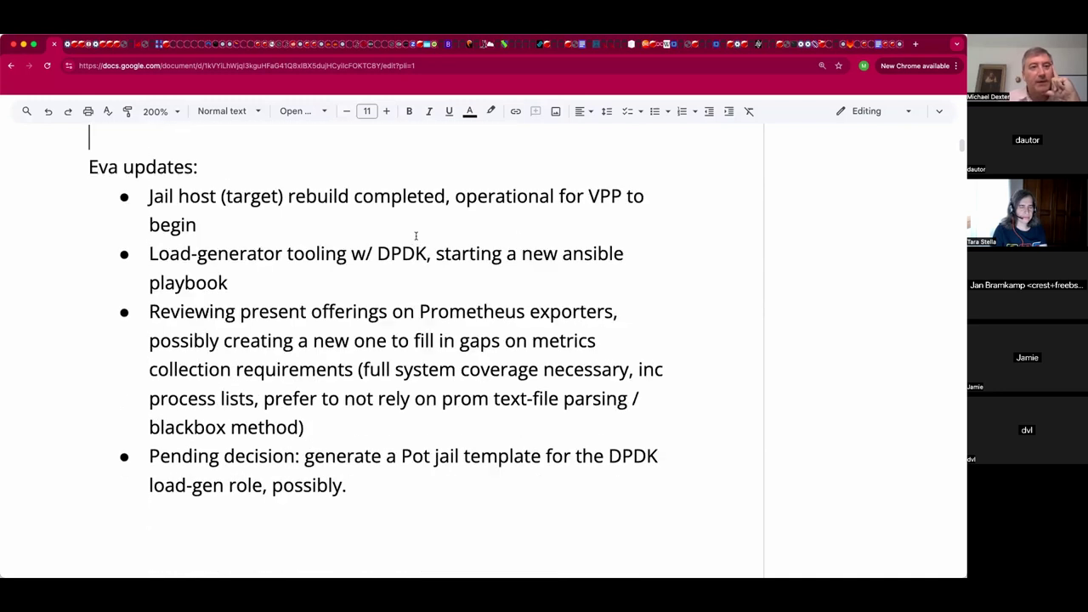
{"action": "scroll", "coordinate": [415, 236], "scroll_direction": "down", "scroll_amount": 1}
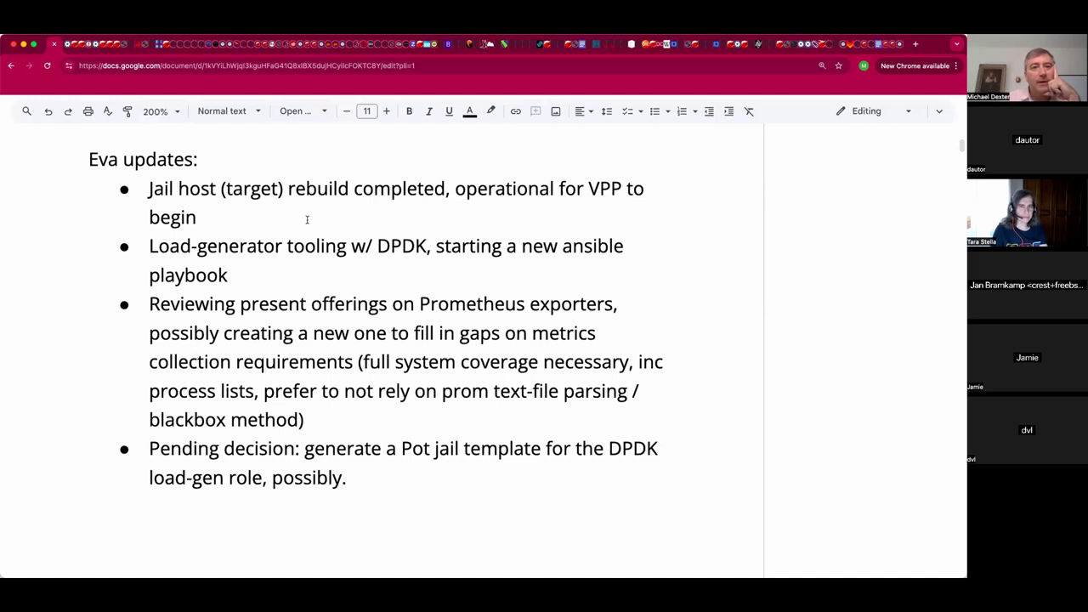
{"action": "left_click", "coordinate": [386, 213]}
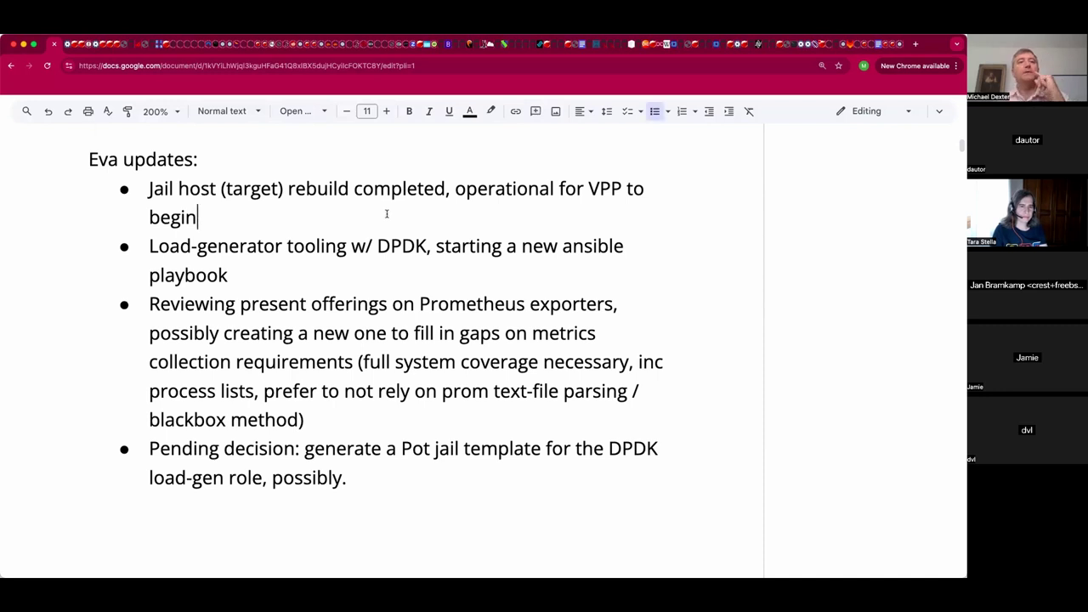
{"action": "left_click", "coordinate": [124, 159]}
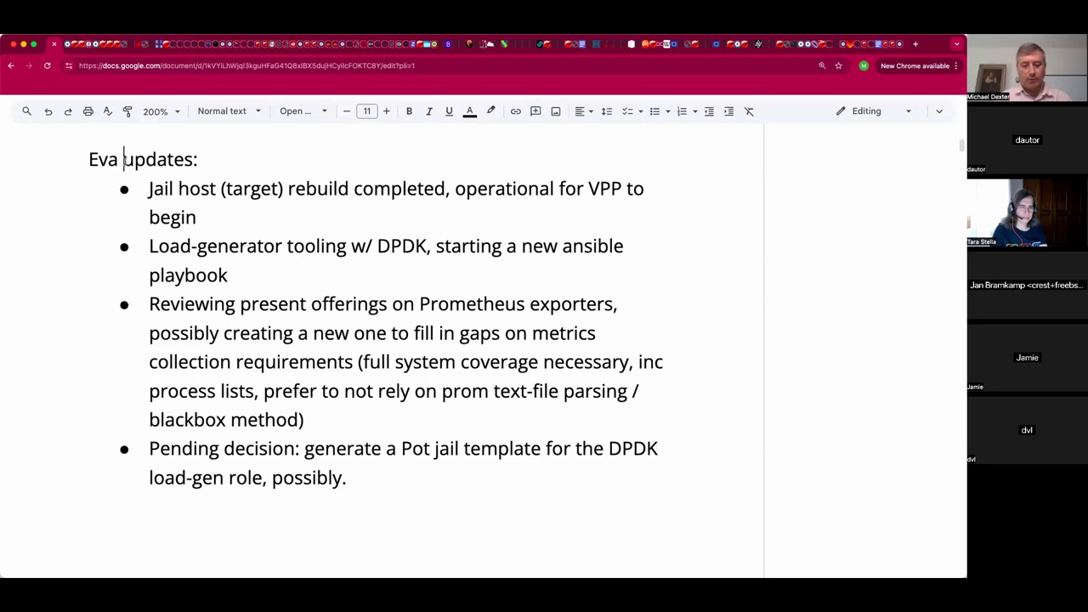
{"action": "type", "text": "VPP"}
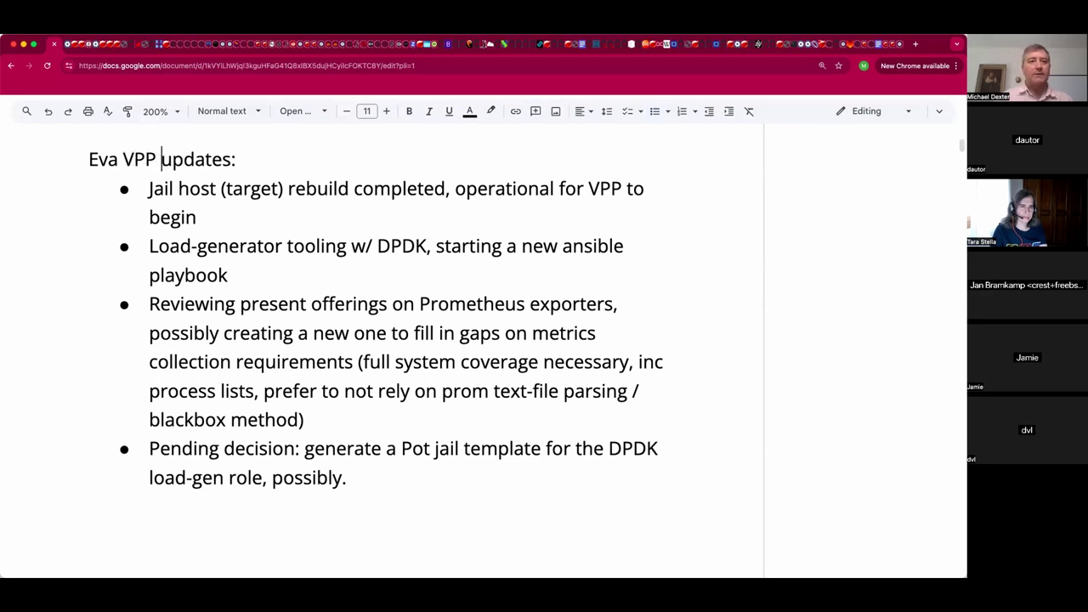
Add a new indented empty line after the Pending decision bullet.
{"action": "left_click", "coordinate": [311, 278]}
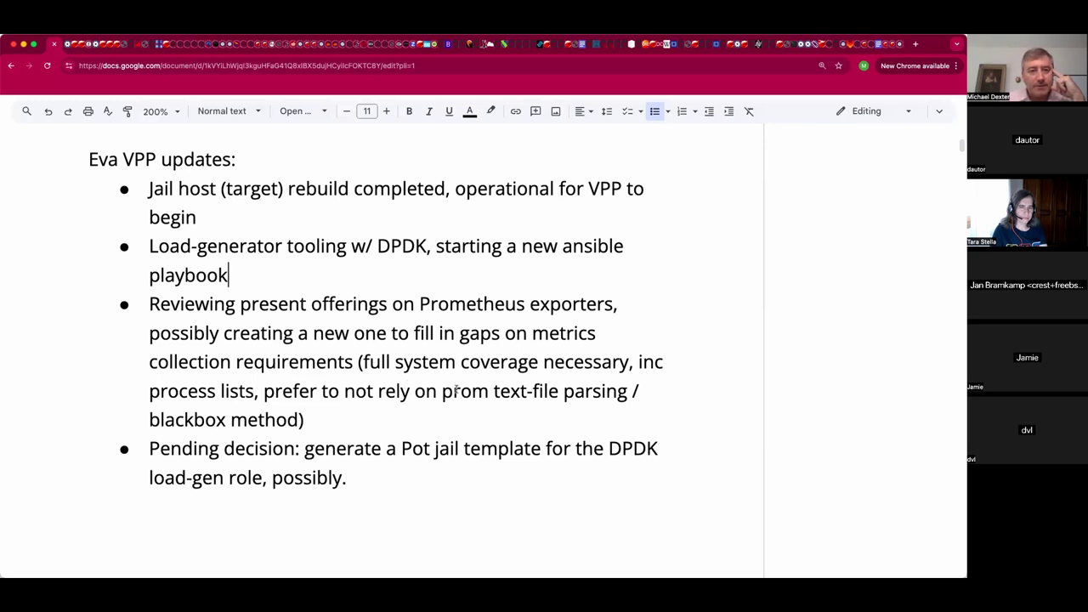
{"action": "left_click", "coordinate": [393, 418]}
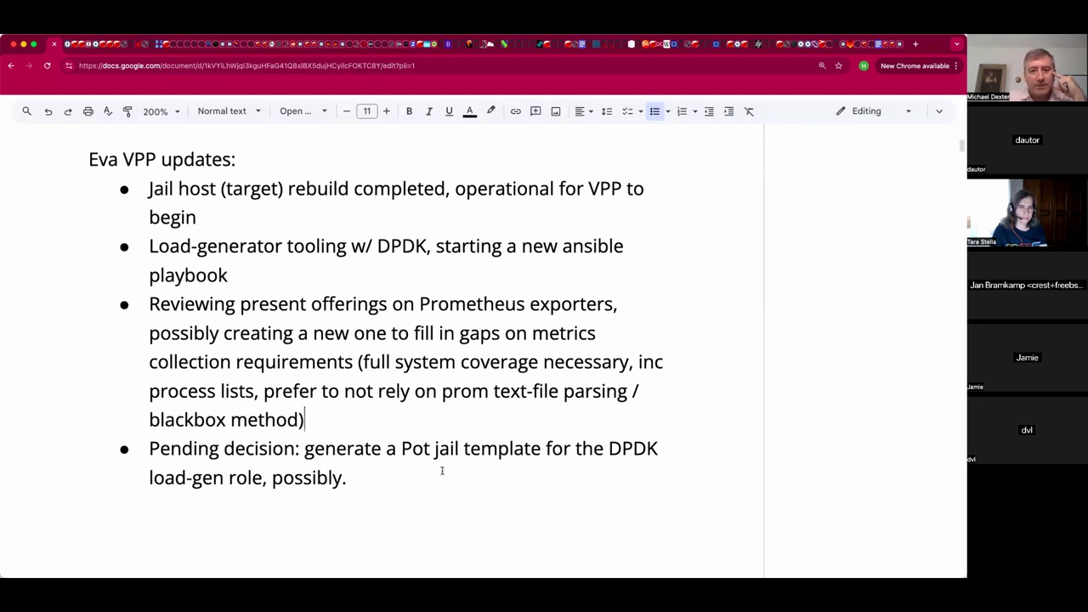
{"action": "left_click", "coordinate": [376, 484]}
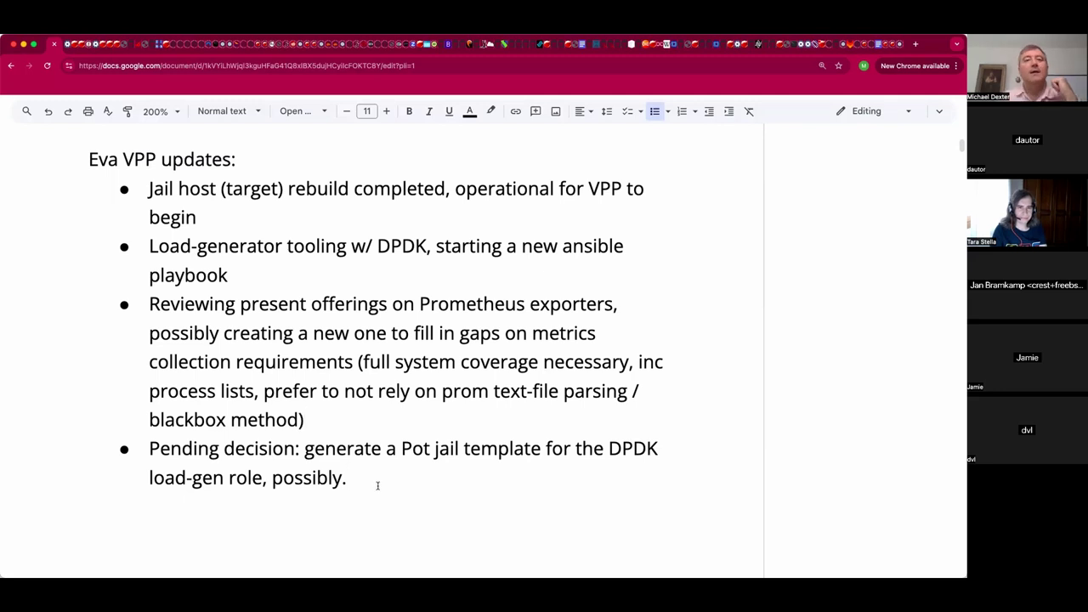
{"action": "scroll", "coordinate": [378, 485], "scroll_direction": "down", "scroll_amount": 1}
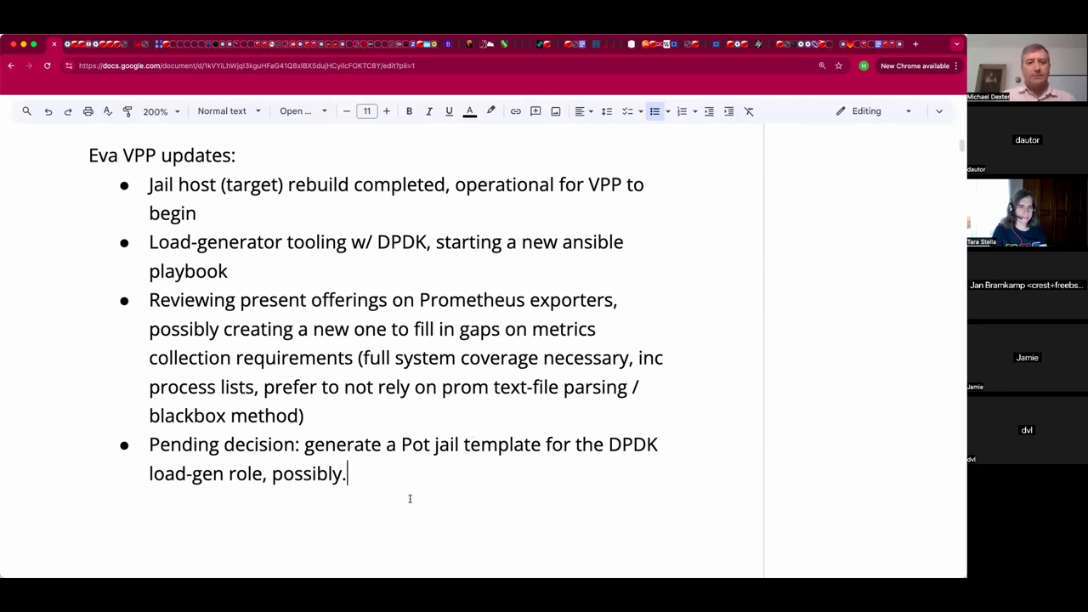
{"action": "key", "text": "Return"}
{"action": "key", "text": "Return"}
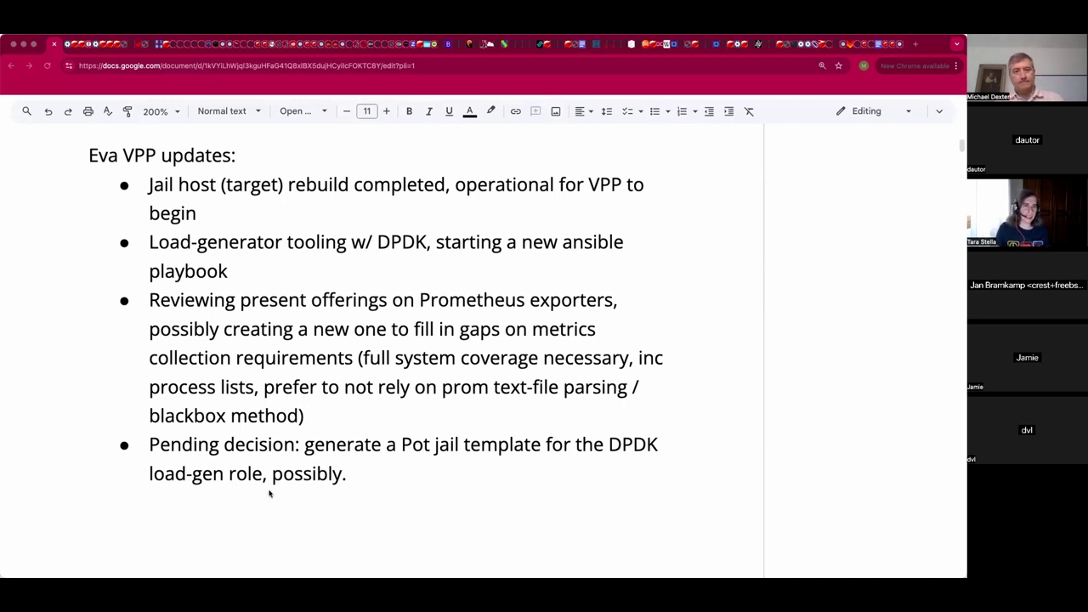
{"action": "left_click", "coordinate": [272, 494]}
{"action": "key", "text": "Tab"}
{"action": "key", "text": "Tab"}
Add the sub-bullet 'Tara: Pot vs. podman vs. Poudriere is quite the ongoing discussion.' under Pending decision.
{"action": "key", "text": "BackSpace"}
{"action": "key", "text": "BackSpace"}
{"action": "key", "text": "BackSpace"}
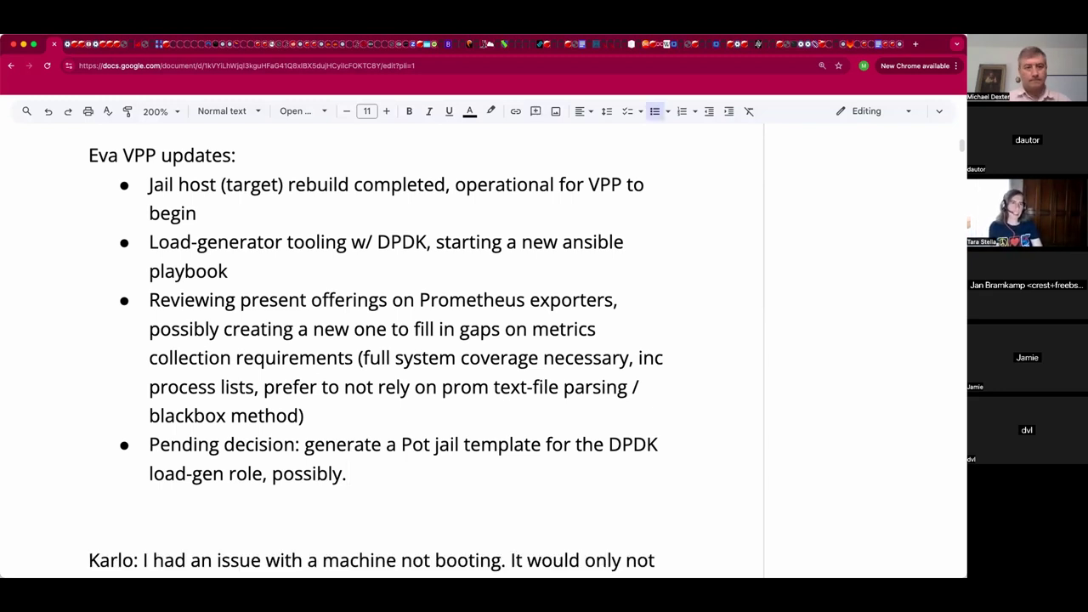
{"action": "key", "text": "Return"}
{"action": "key", "text": "Tab"}
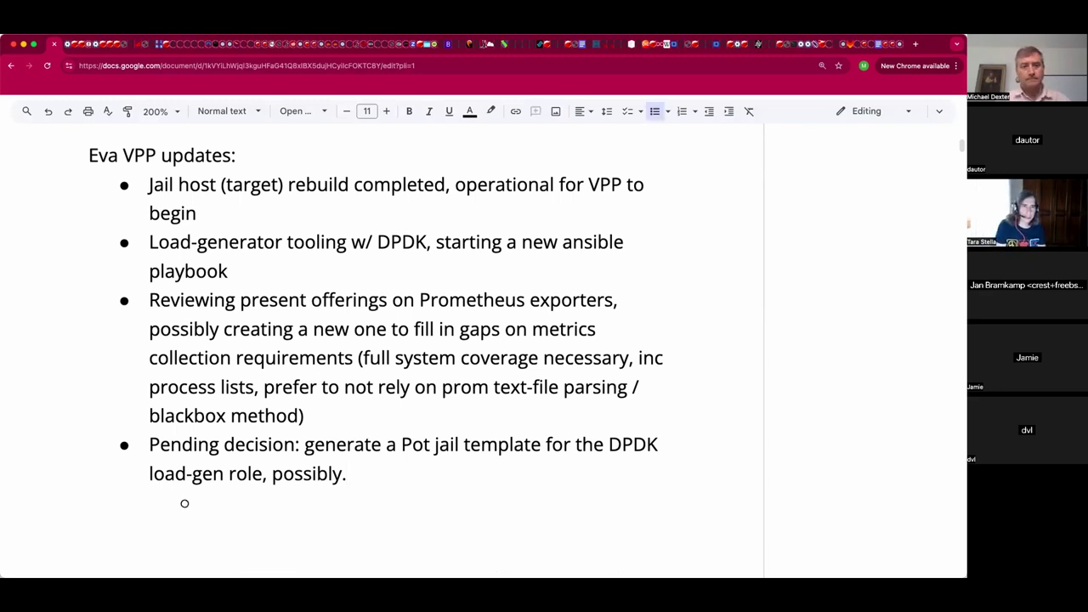
{"action": "type", "text": "Tara: "}
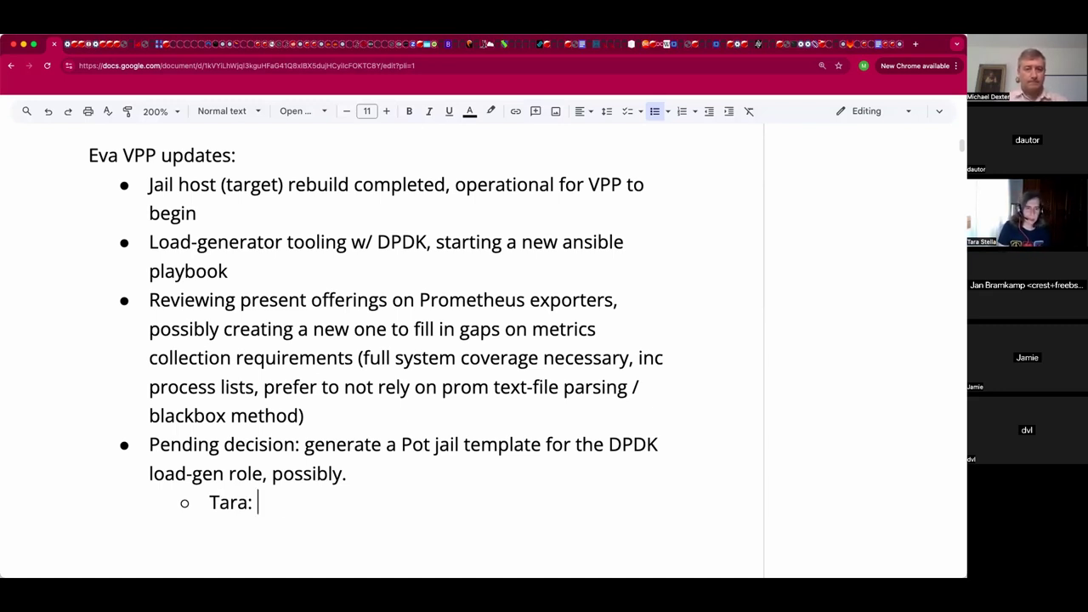
{"action": "type", "text": "Pot vs. "}
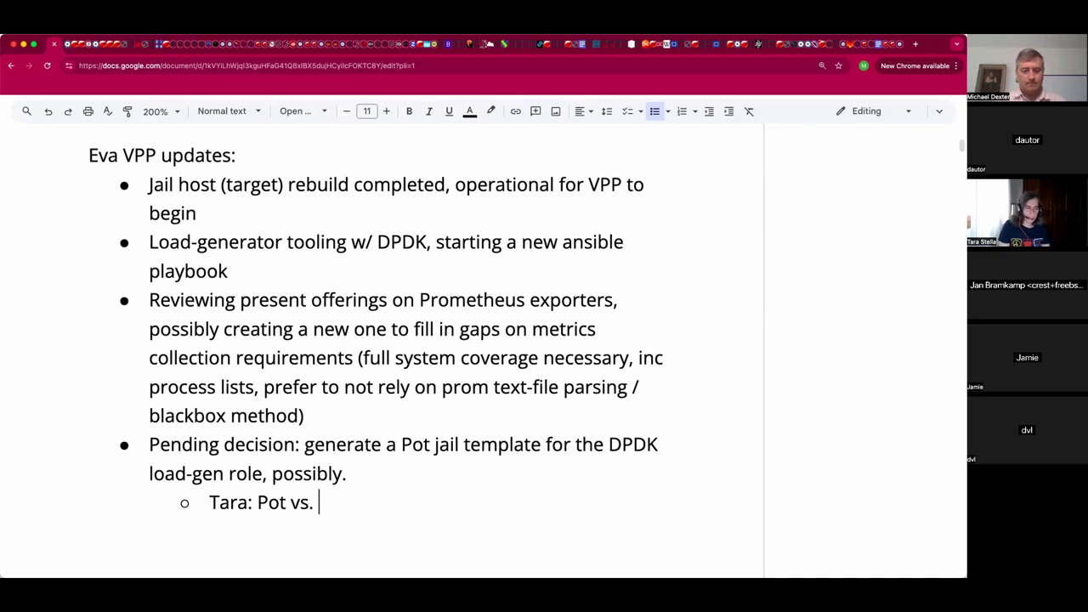
{"action": "type", "text": "podm"}
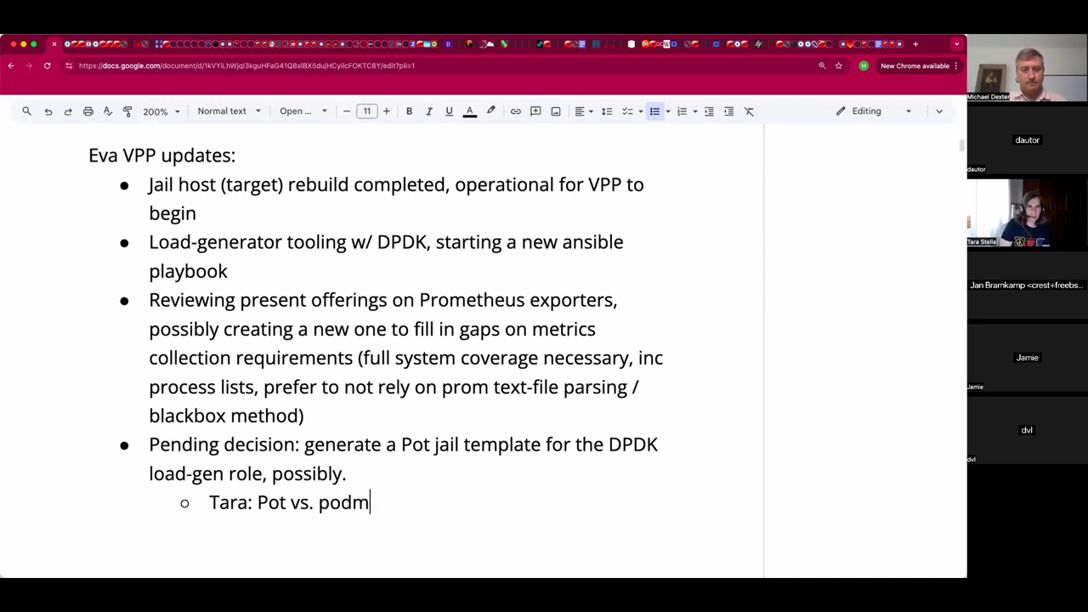
{"action": "type", "text": "an vs. "}
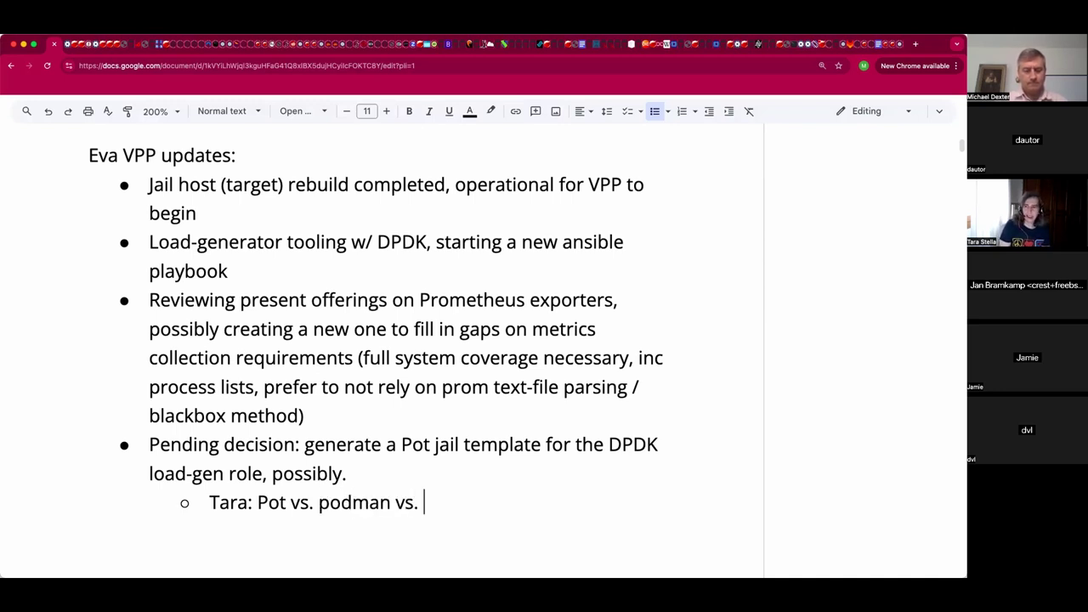
{"action": "type", "text": "Poudriere is "}
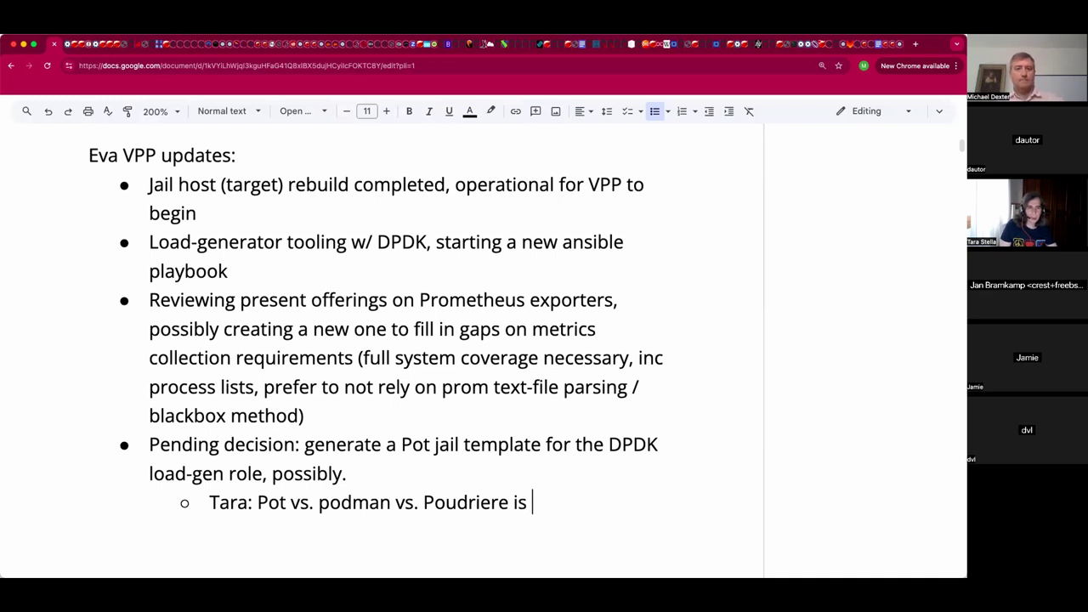
{"action": "type", "text": "qui"}
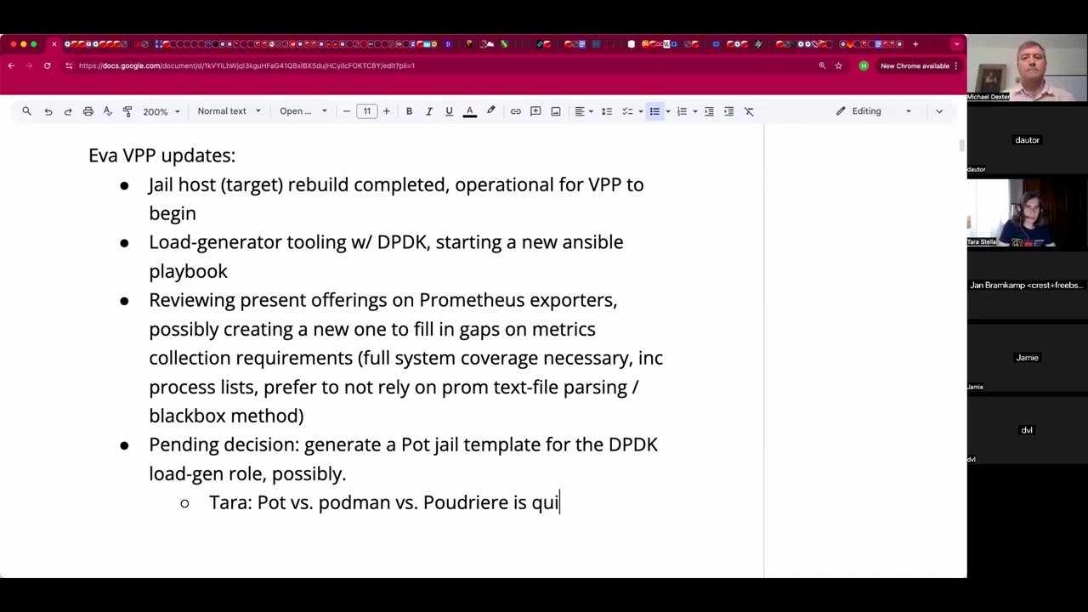
{"action": "type", "text": "te t"}
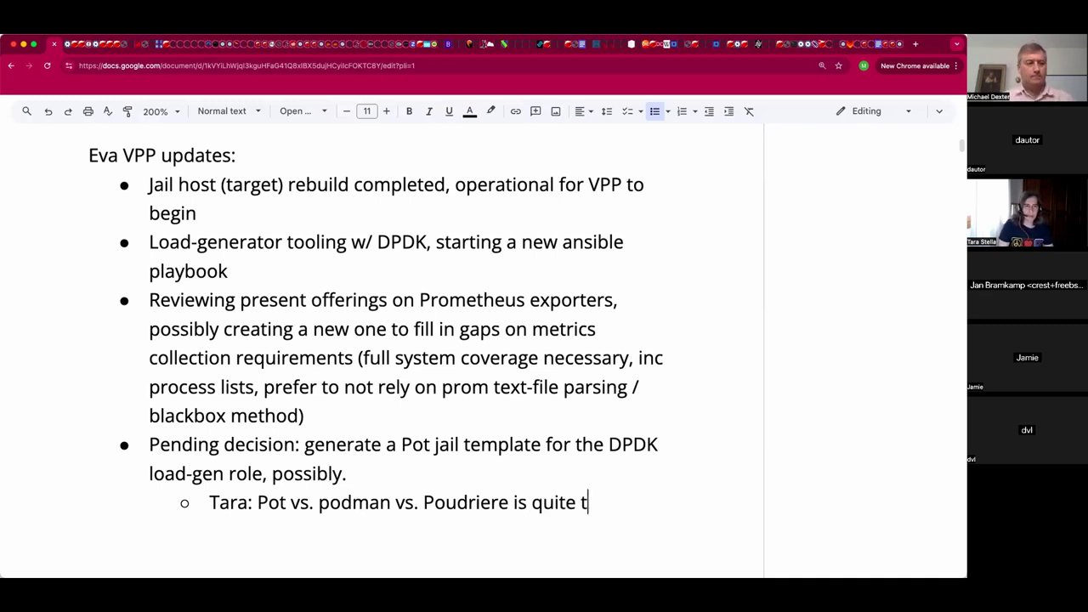
{"action": "type", "text": "he ongoing dis"}
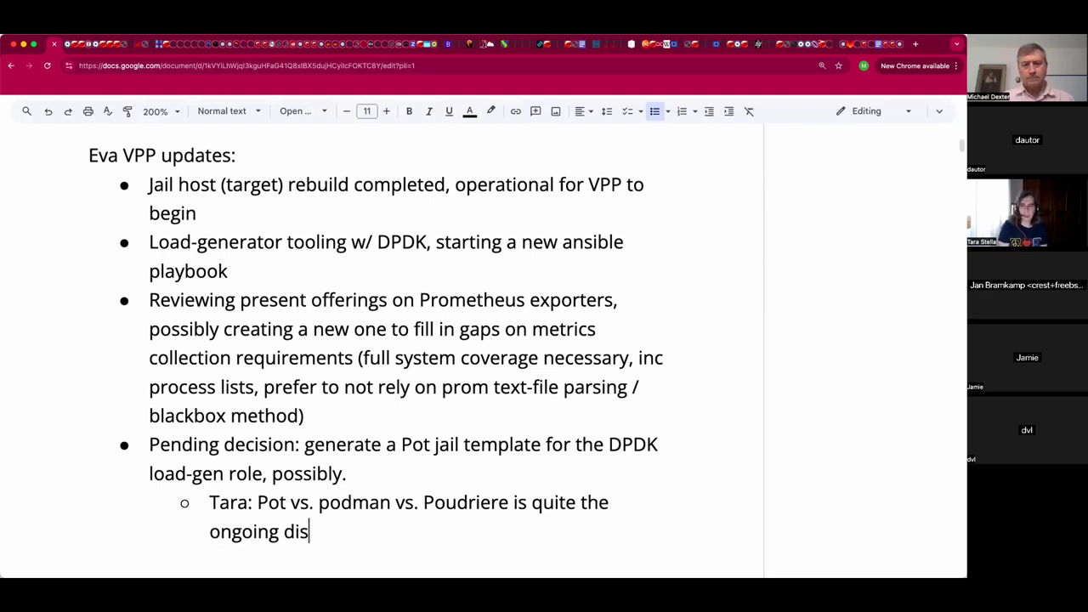
{"action": "type", "text": "cussion"}
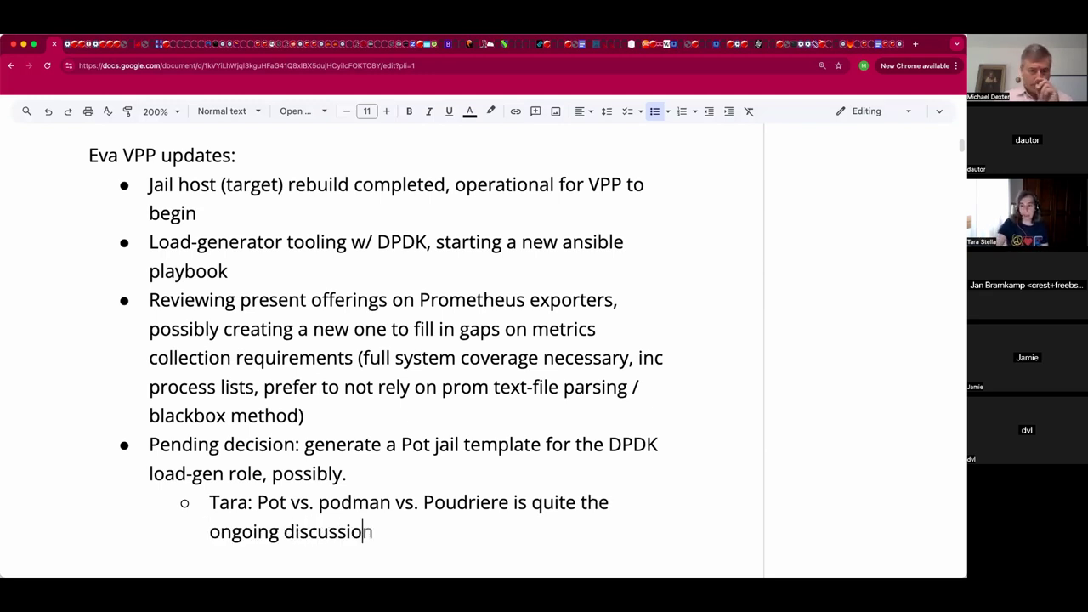
{"action": "type", "text": ". C"}
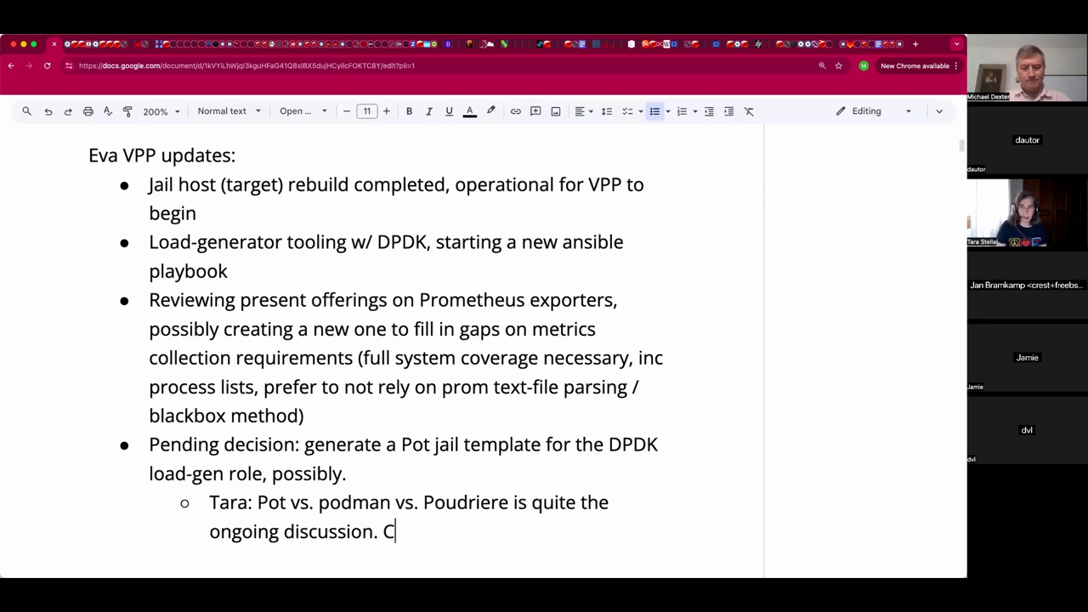
{"action": "type", "text": "oncensus: "}
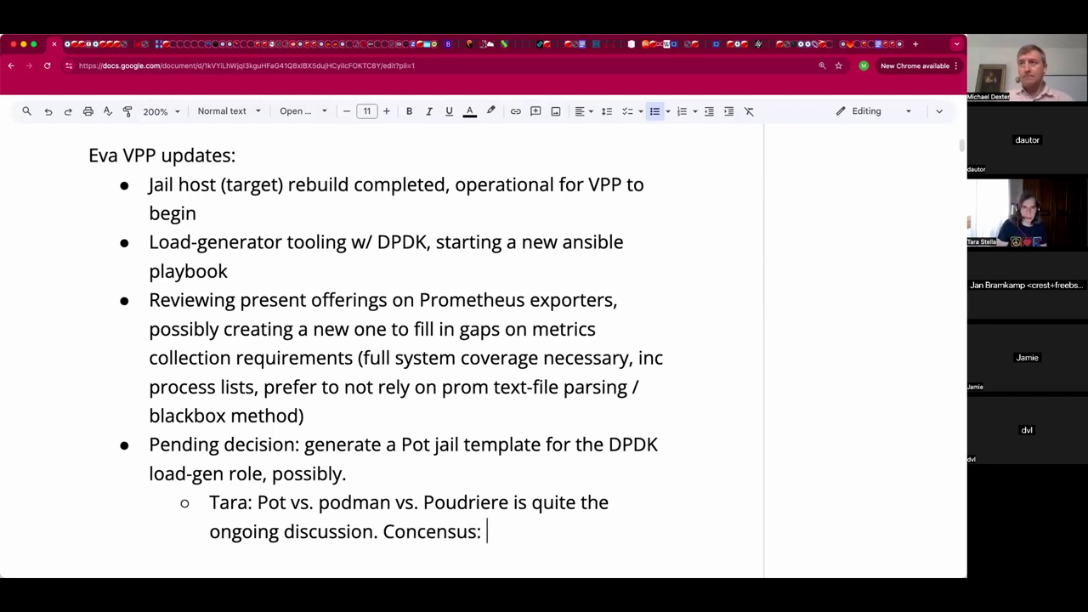
{"action": "type", "text": "There"}
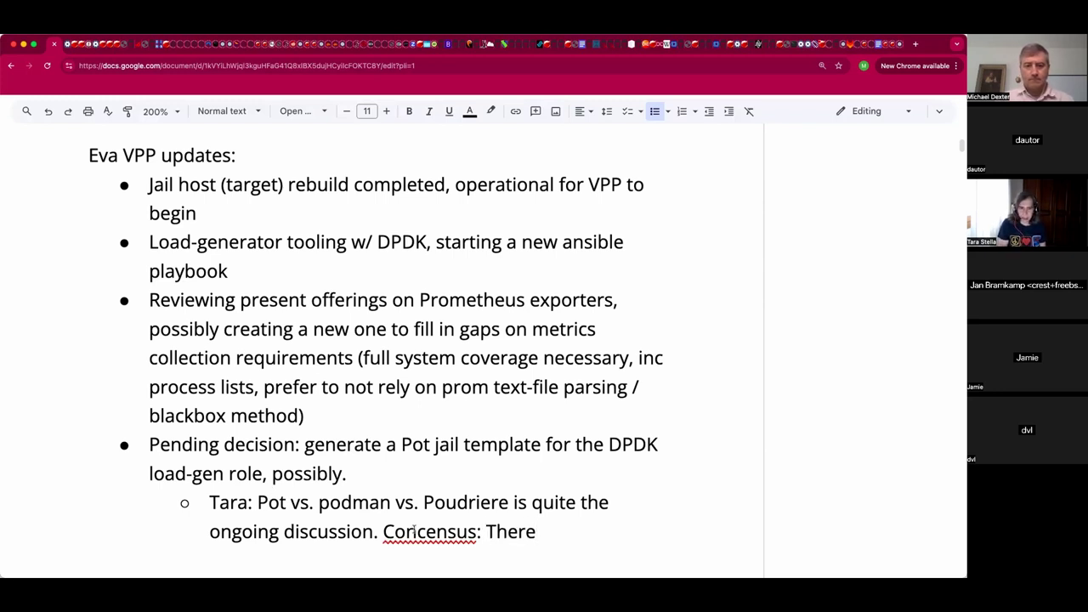
Correct 'Concensus' to 'Consensus' and continue the note about low development.
{"action": "left_click", "coordinate": [414, 531]}
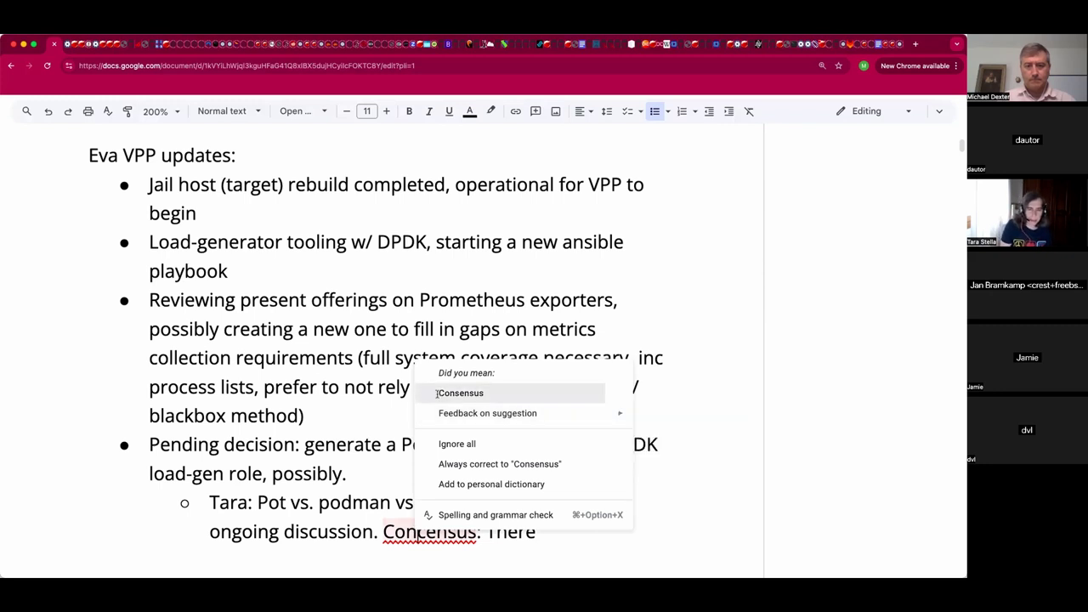
{"action": "left_click", "coordinate": [459, 392]}
{"action": "left_click", "coordinate": [585, 527]}
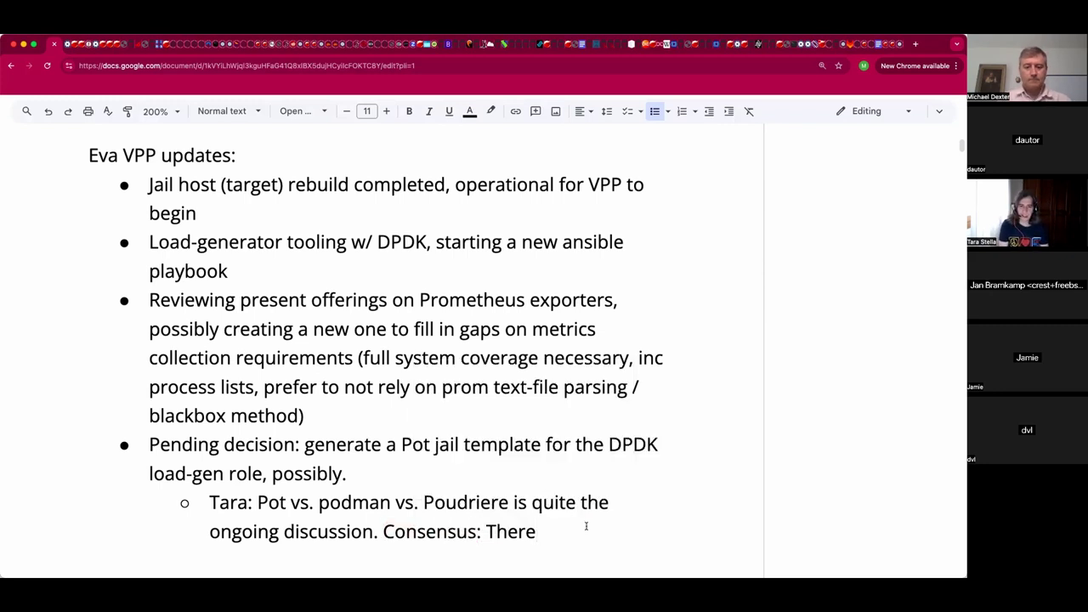
{"action": "type", "text": "low "}
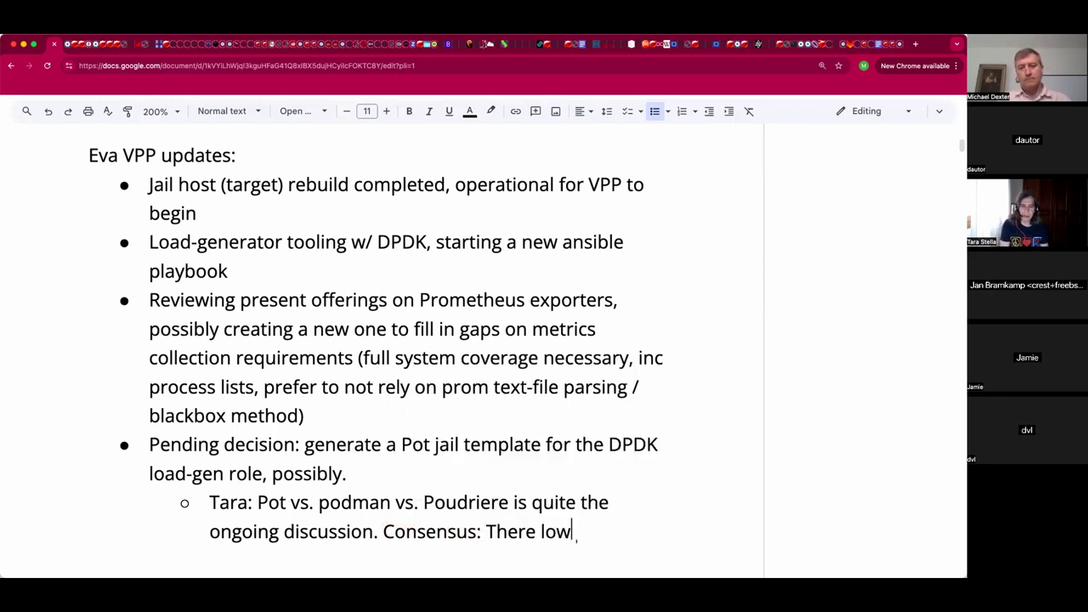
{"action": "type", "text": "development "}
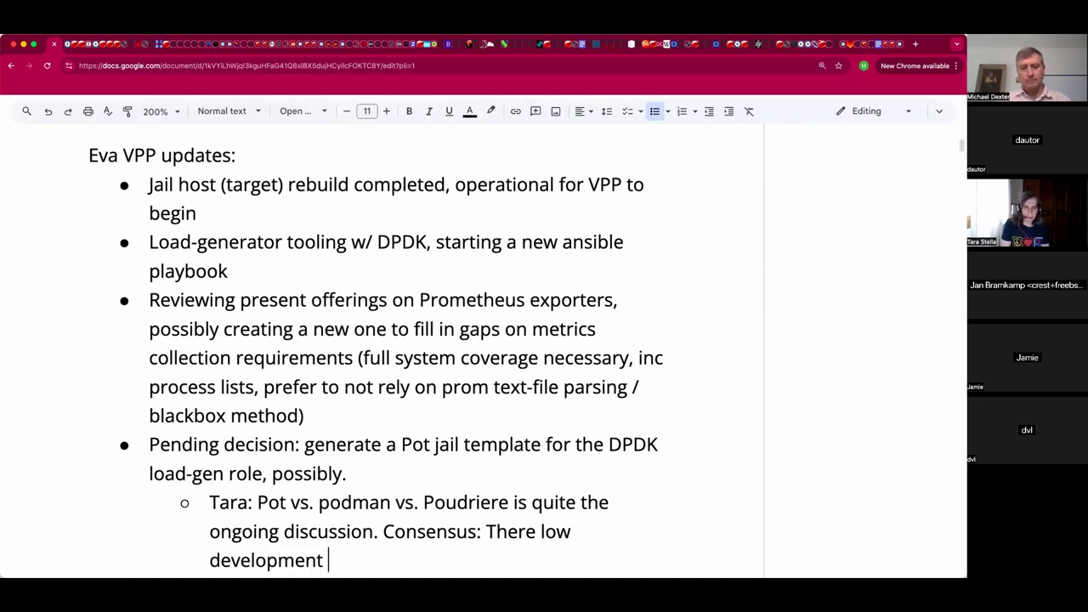
{"action": "type", "text": "on all of tehse"}
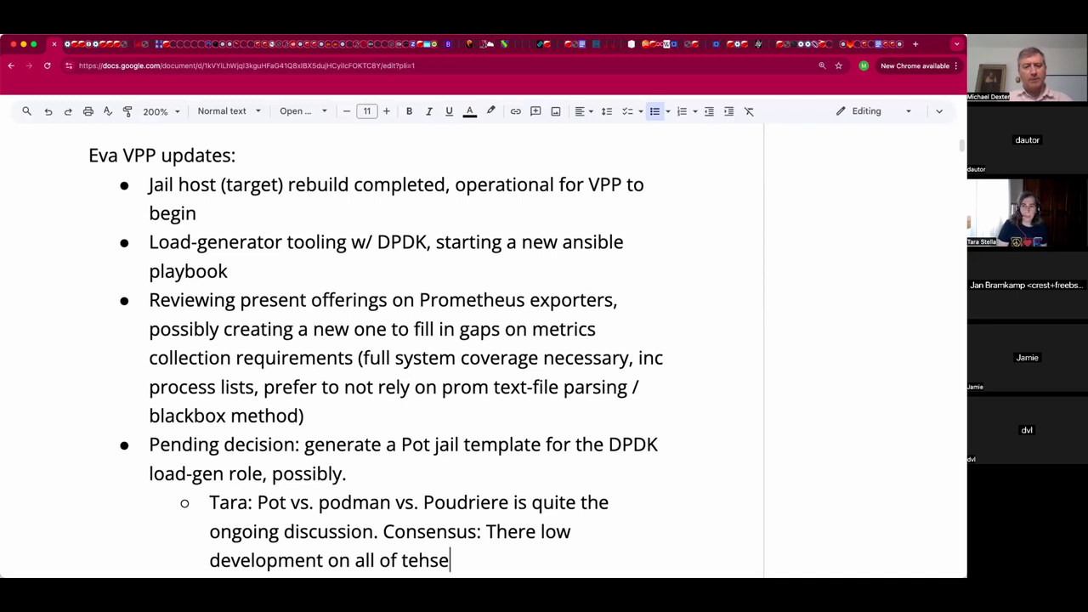
{"action": "key", "text": "BackSpace"}
{"action": "key", "text": "BackSpace"}
{"action": "key", "text": "BackSpace"}
{"action": "key", "text": "BackSpace"}
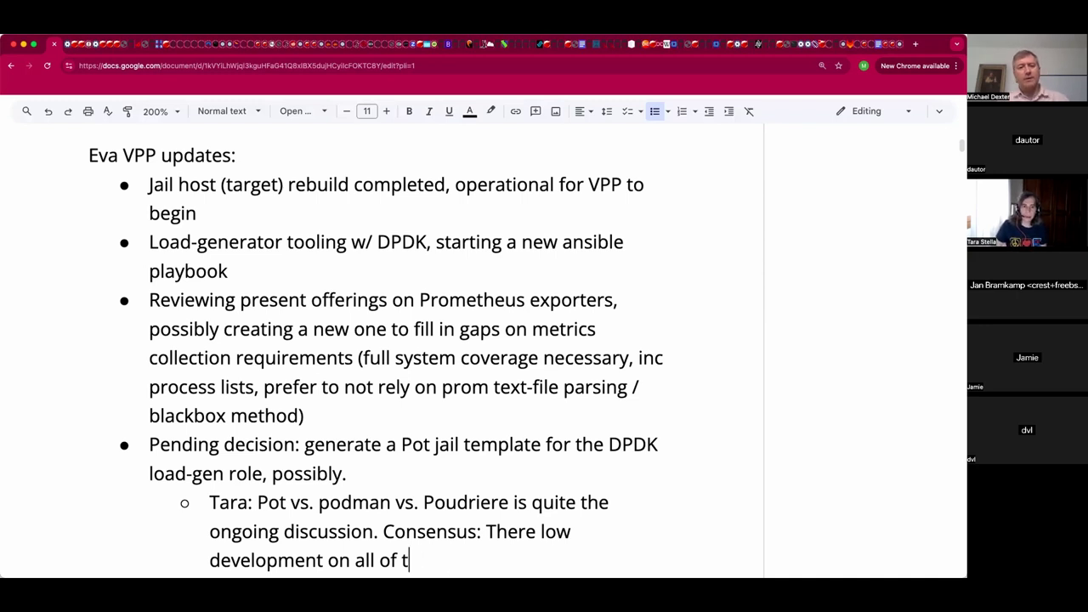
{"action": "key", "text": "BackSpace"}
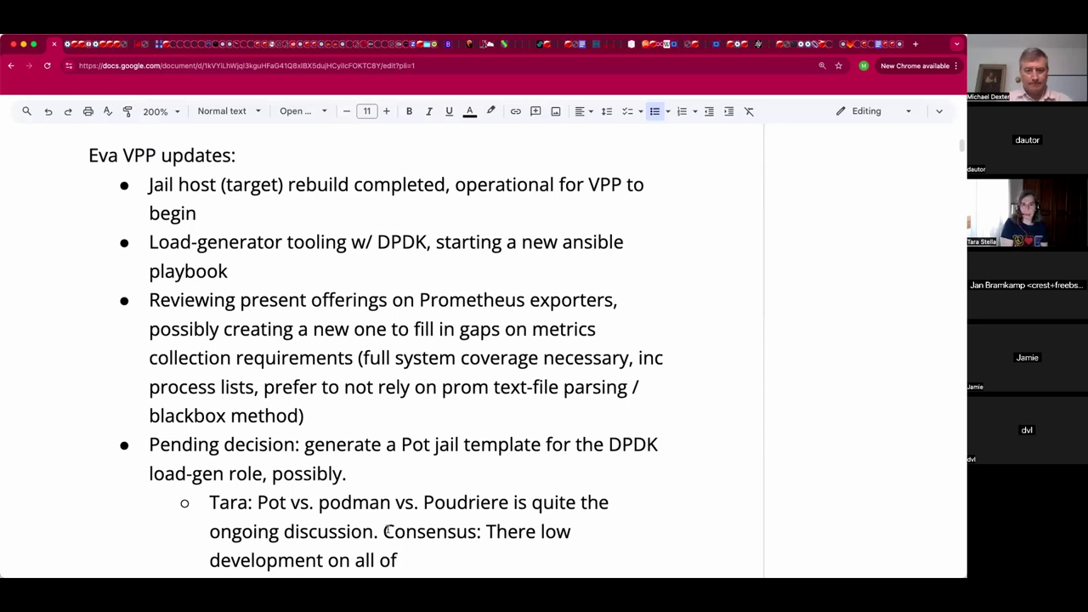
Replace the unfinished consensus sentence with 'Is jail.conf the ultimate answer?' and begin a new sub-bullet.
{"action": "left_click", "coordinate": [385, 532]}
{"action": "left_click_drag", "start_coordinate": [385, 533], "coordinate": [408, 561]}
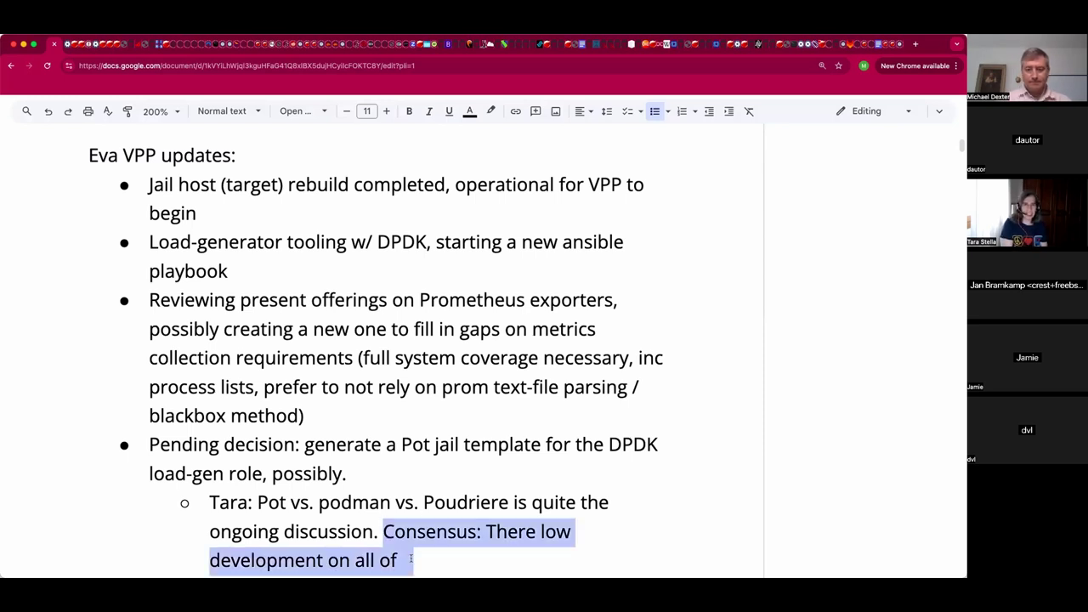
{"action": "key", "text": "BackSpace"}
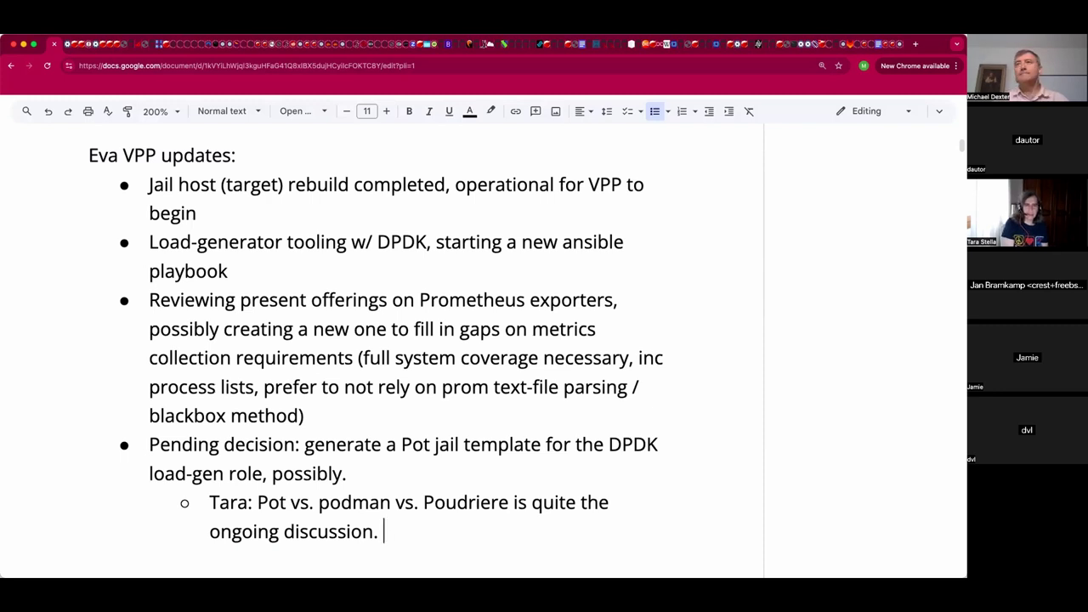
{"action": "type", "text": "Is "}
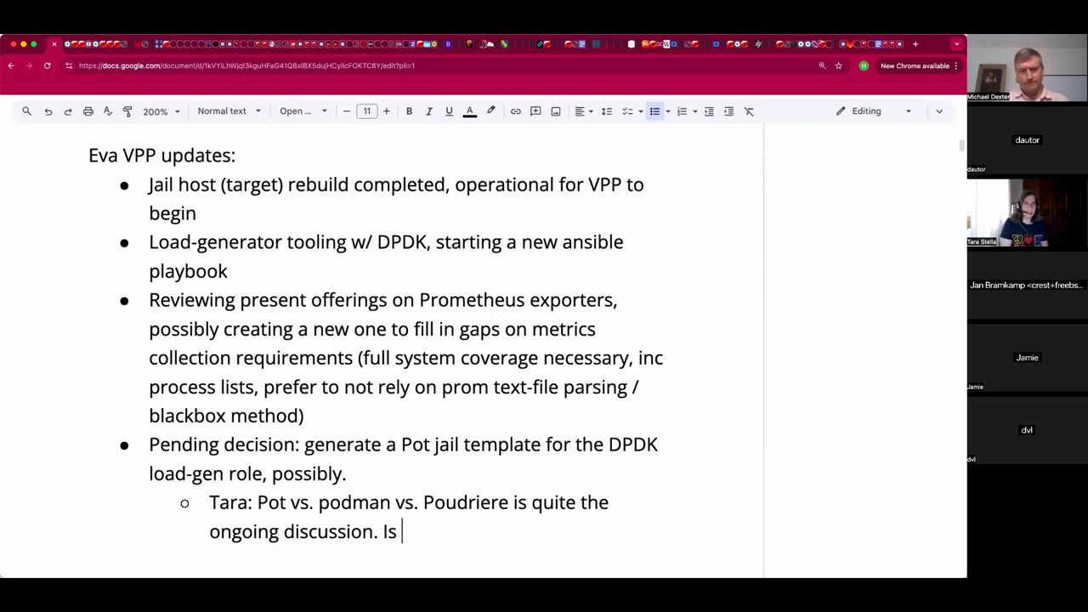
{"action": "type", "text": "jail.con"}
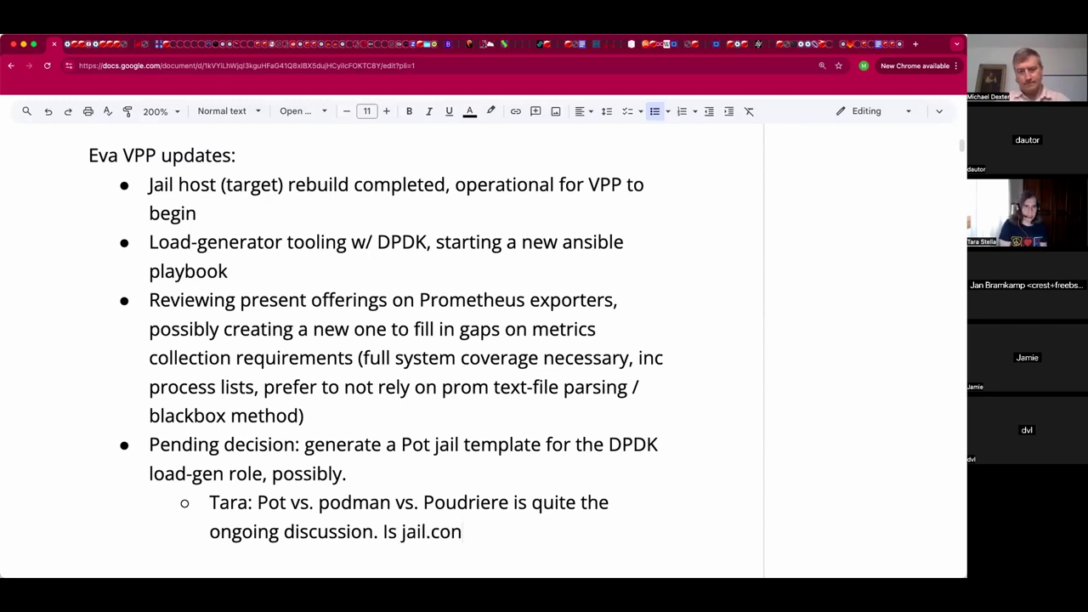
{"action": "type", "text": "f the"}
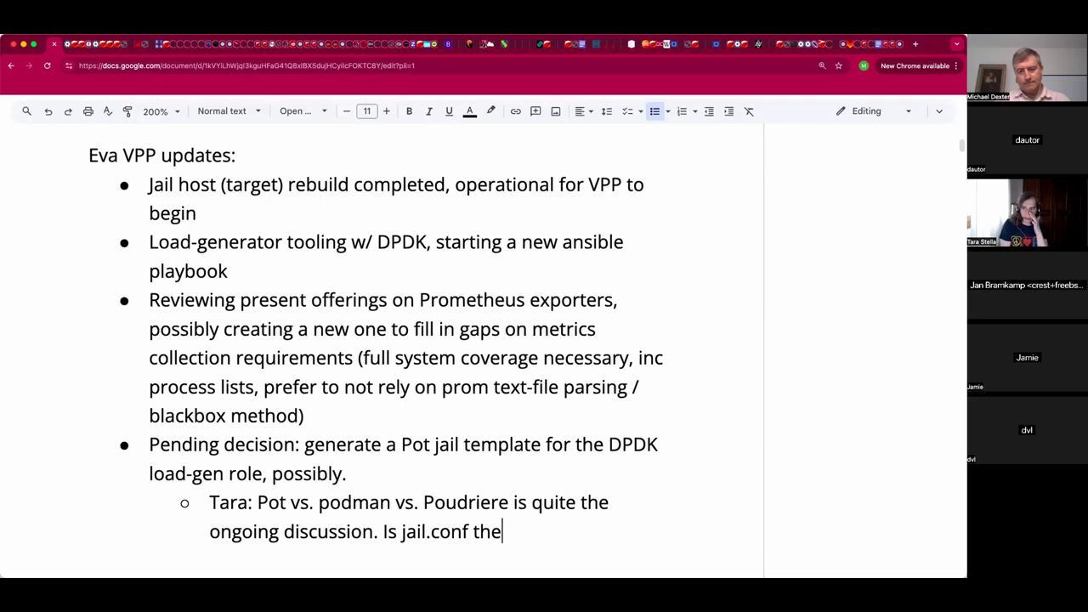
{"action": "type", "text": " ultimate "}
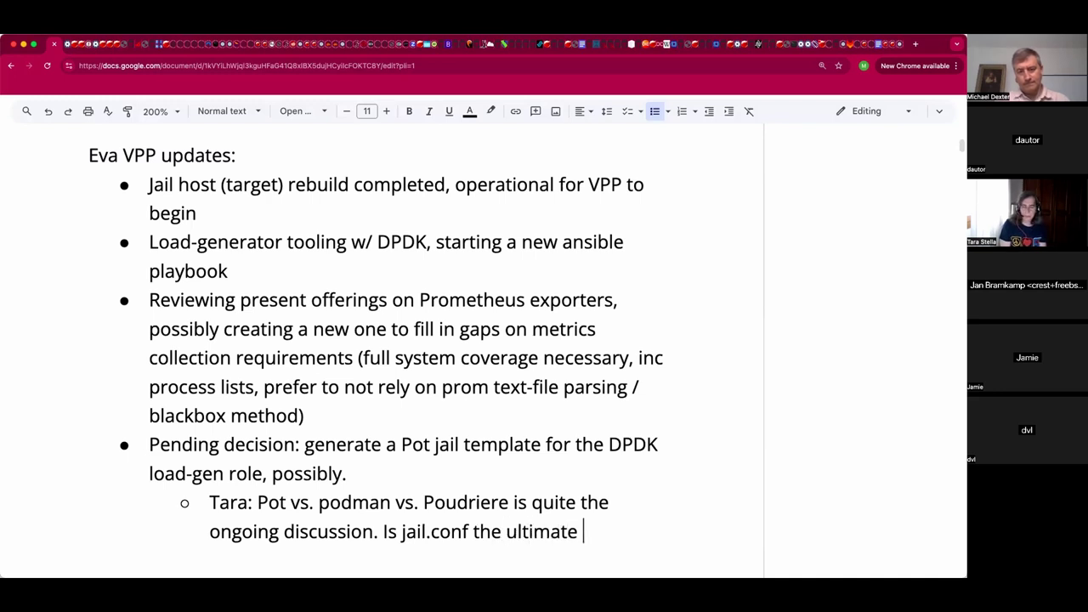
{"action": "type", "text": "answer?"}
{"action": "key", "text": "Return"}
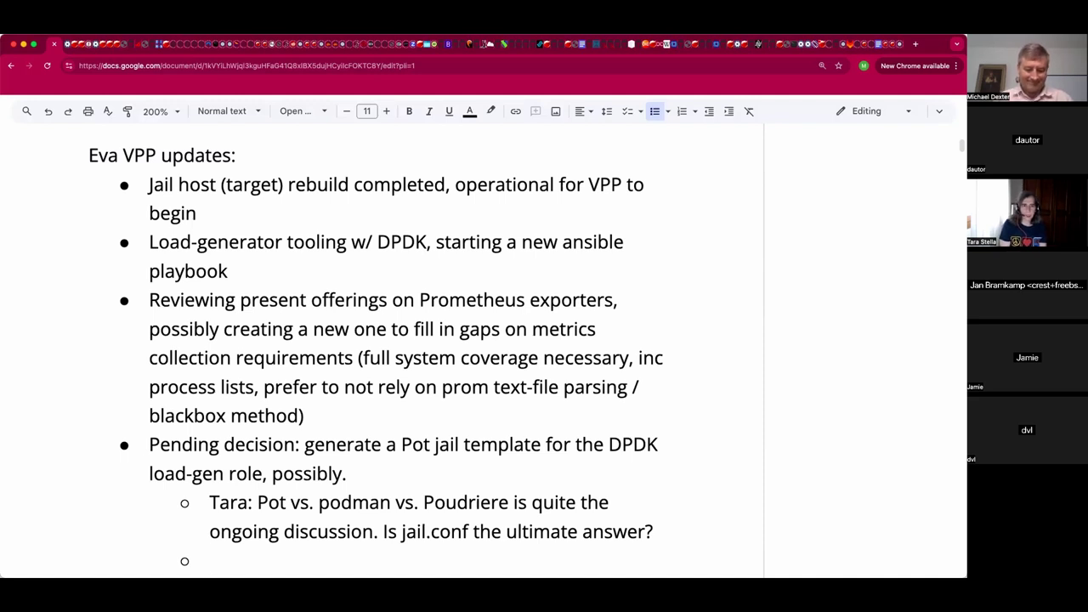
Replace the stray letters with the speaker's remark 'Brings in the good and bad of Docker-style containers'.
{"action": "type", "text": "pad"}
{"action": "key", "text": "BackSpace"}
{"action": "key", "text": "BackSpace"}
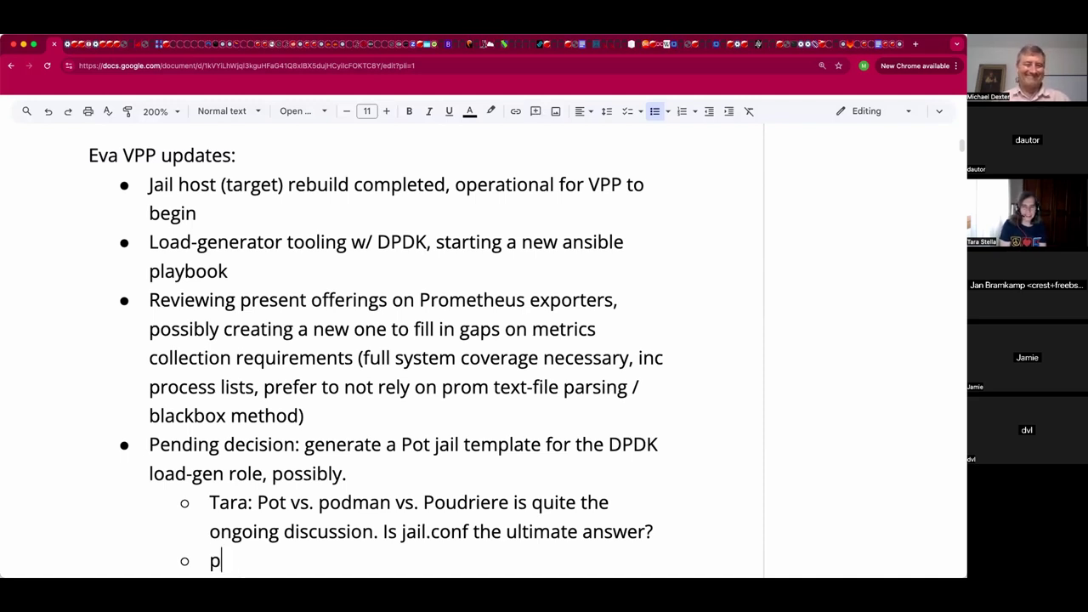
{"action": "key", "text": "BackSpace"}
{"action": "type", "text": "Ja"}
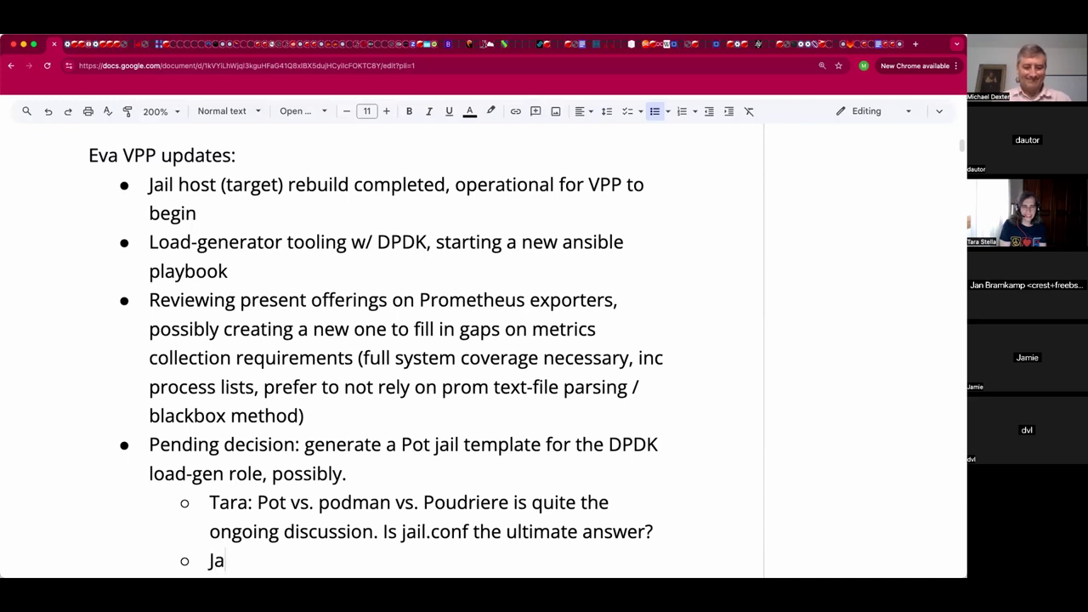
{"action": "type", "text": "n: Brings in the goo"}
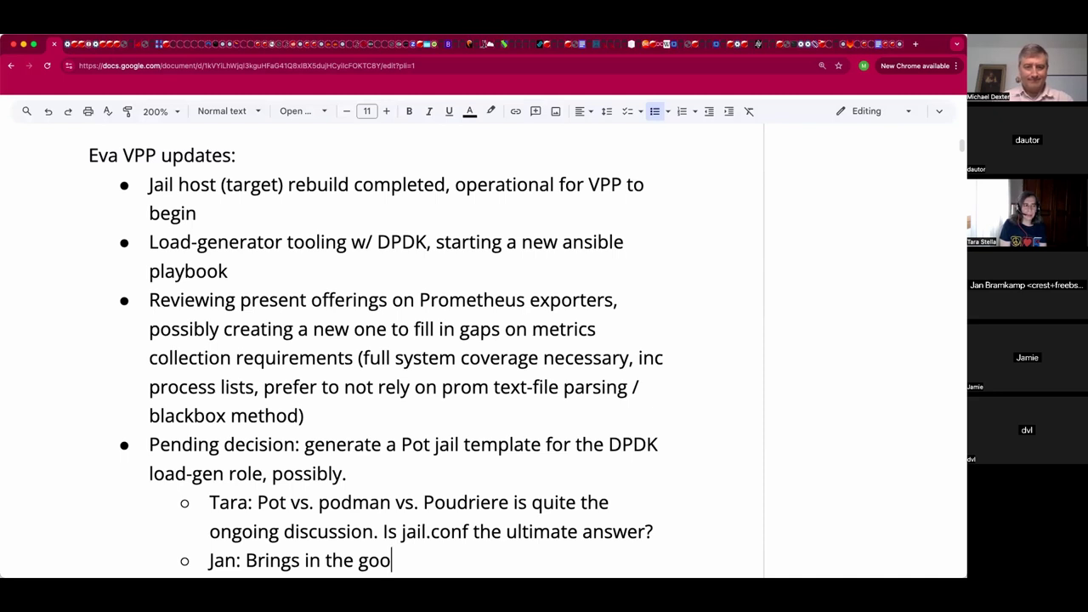
{"action": "type", "text": "d and bad of Doc"}
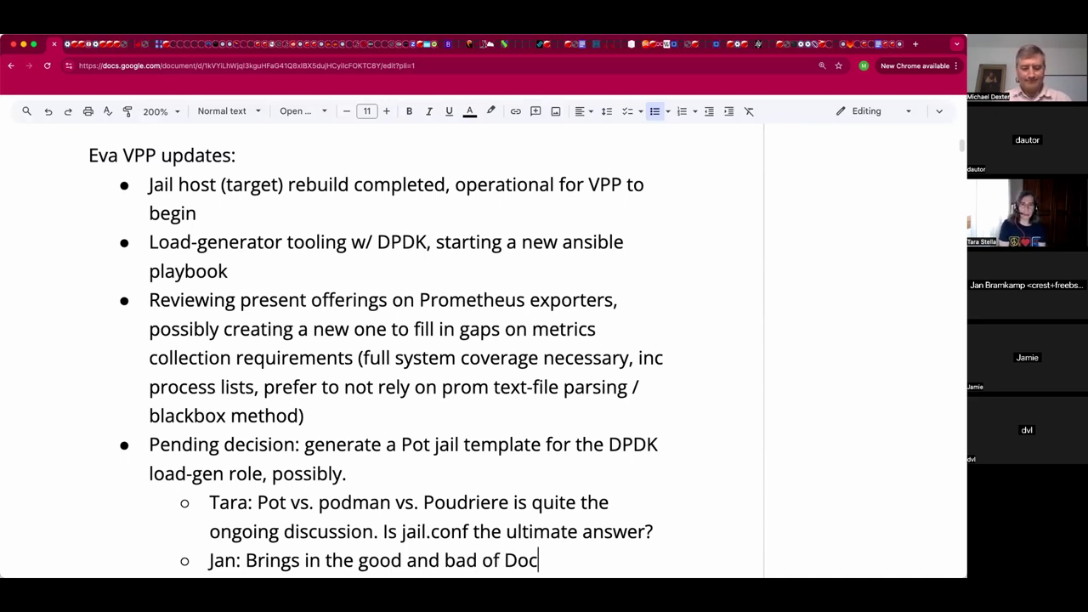
{"action": "type", "text": "ker-style containers"}
Add a sub-bullet asking 'What is jail.conf missing?', expanding the speaker's initial to their name.
{"action": "key", "text": "Return"}
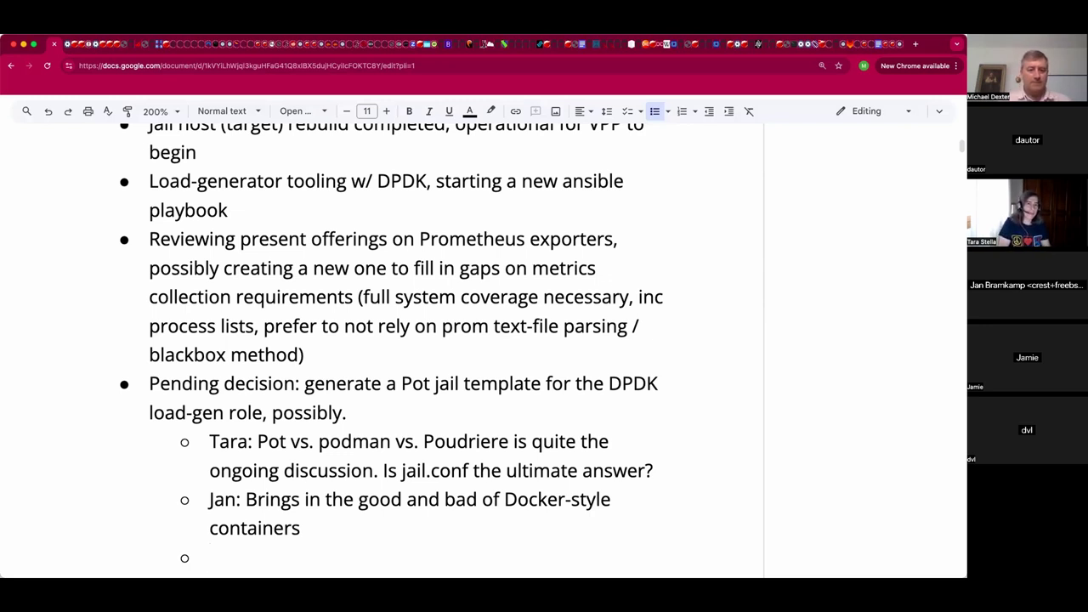
{"action": "type", "text": "M"}
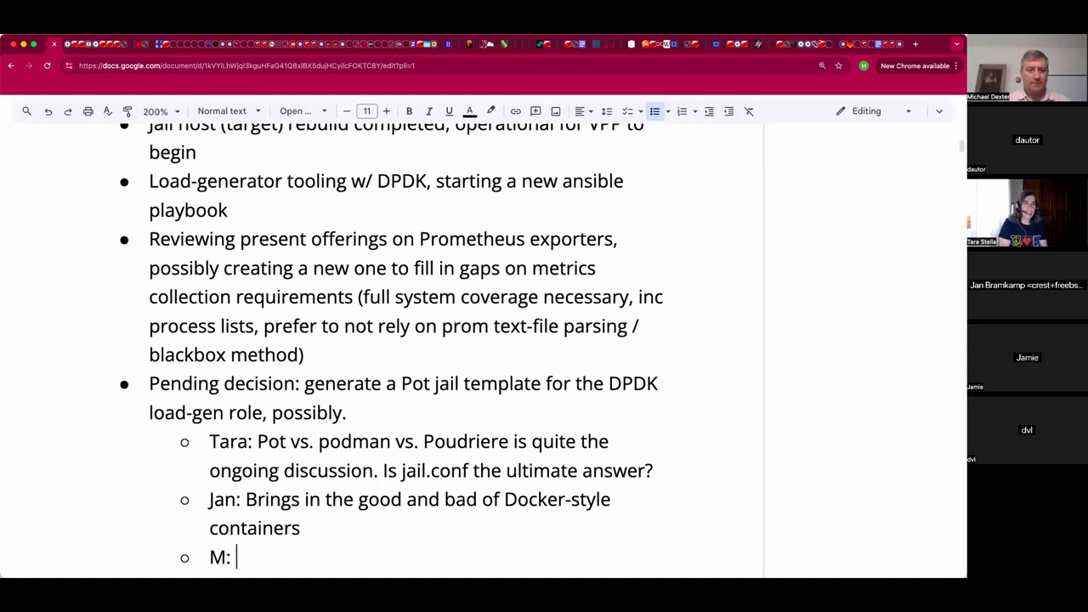
{"action": "type", "text": ": What is "}
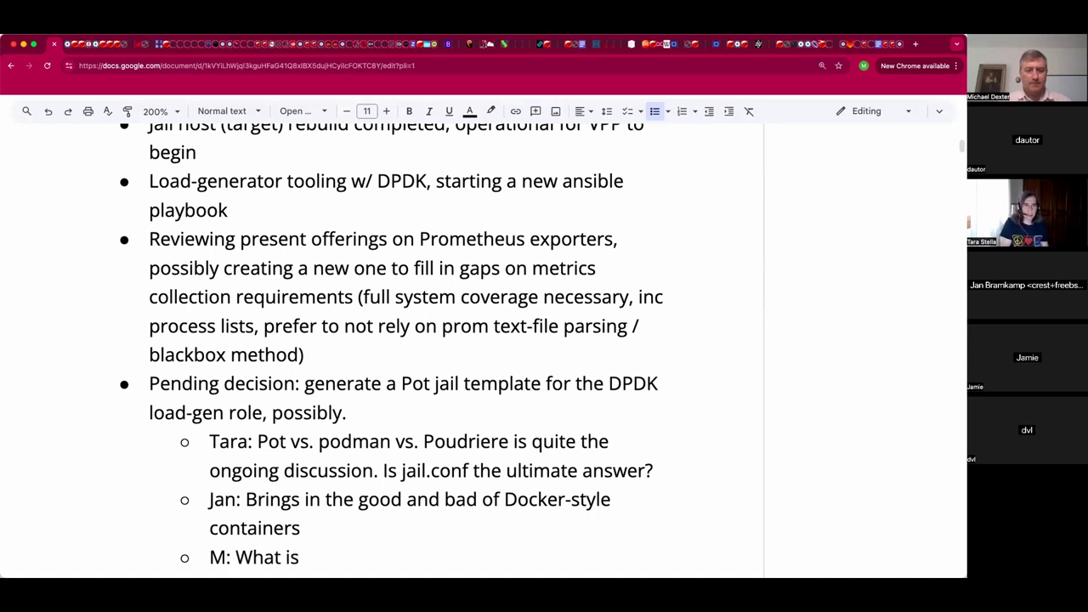
{"action": "type", "text": "jail.con missing?"}
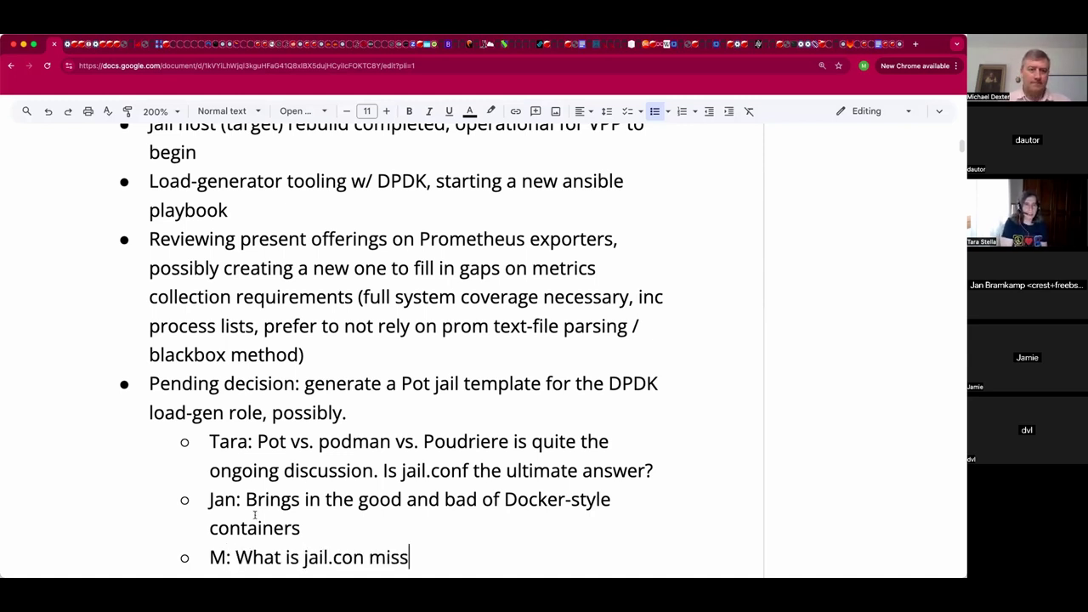
{"action": "left_click", "coordinate": [227, 557]}
{"action": "type", "text": "ichael"}
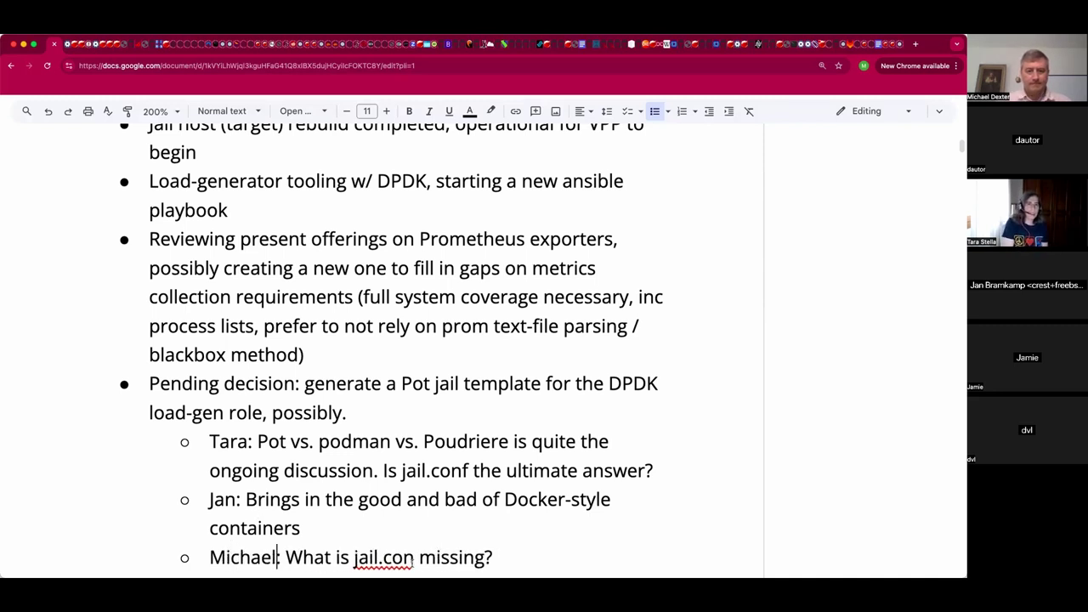
{"action": "type", "text": "f"}
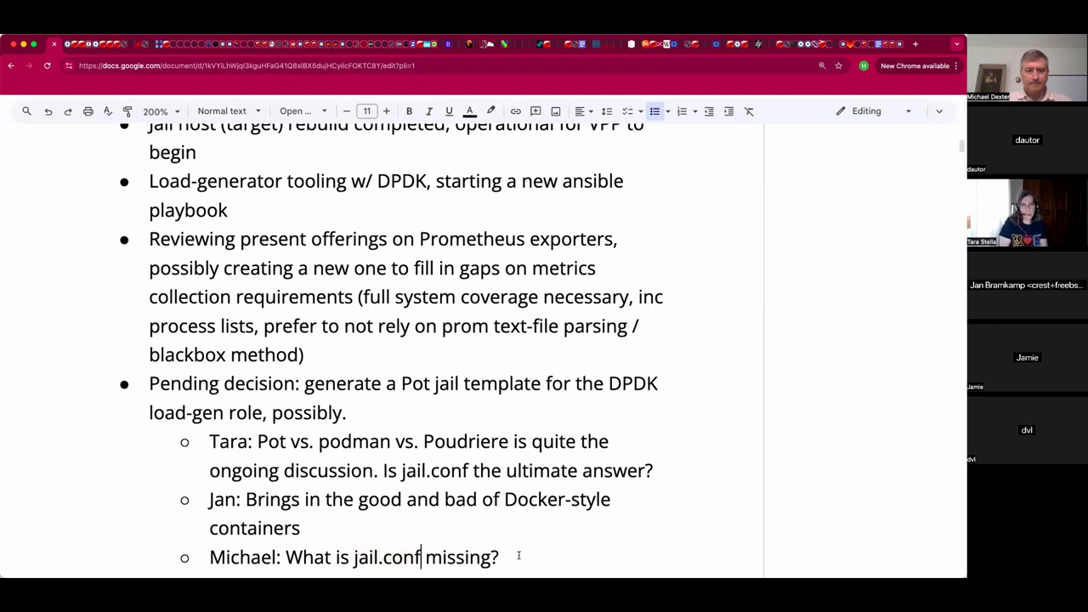
{"action": "left_click", "coordinate": [519, 556]}
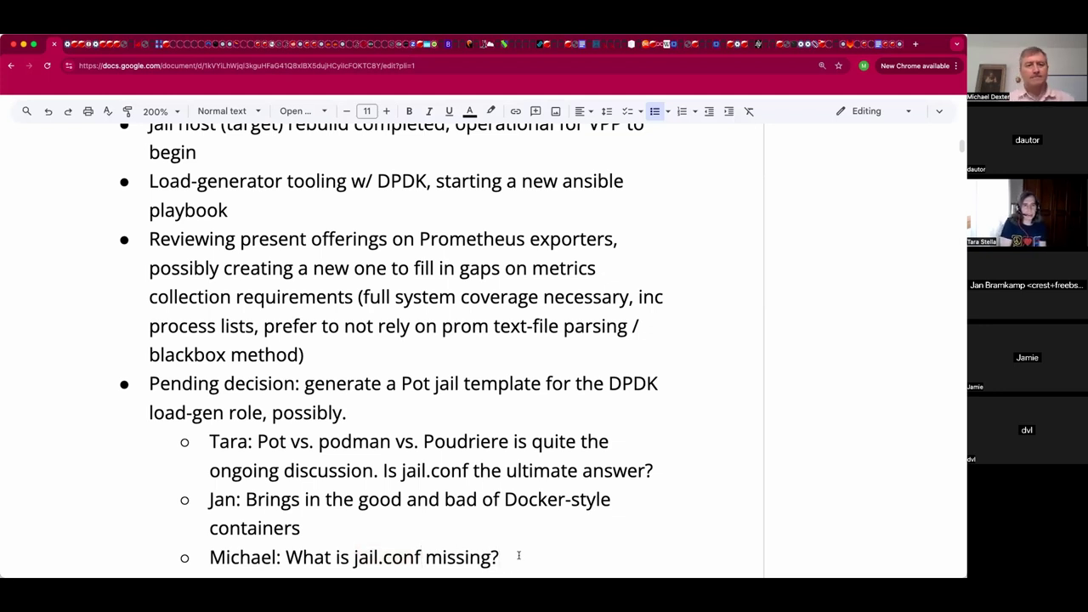
{"action": "scroll", "coordinate": [518, 555], "scroll_direction": "down", "scroll_amount": 3}
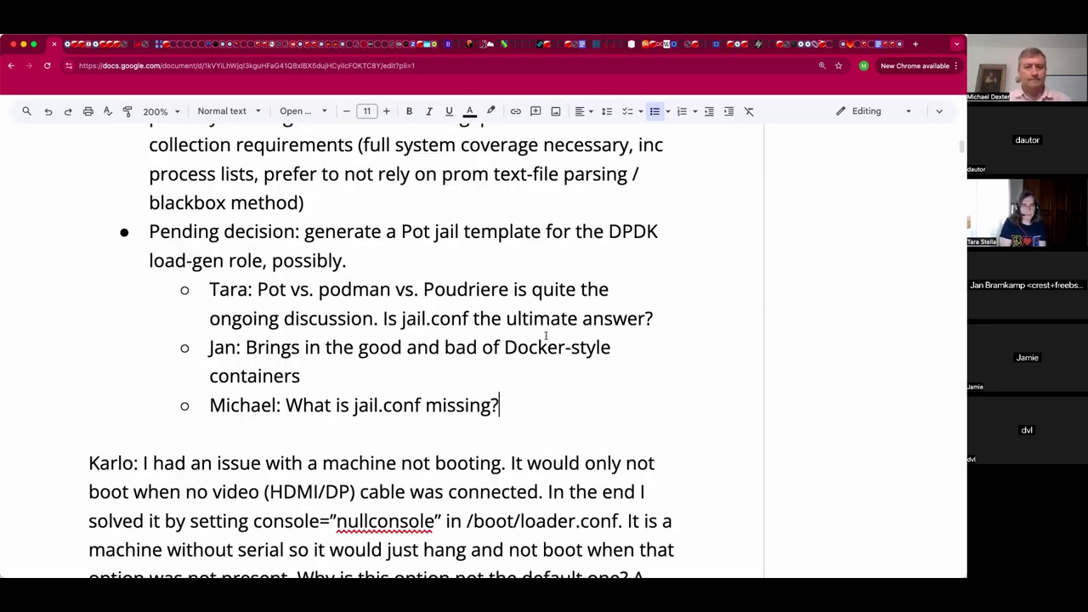
Insert three blank lines above the boot-issue paragraph.
{"action": "left_click", "coordinate": [537, 431]}
{"action": "key", "text": "Return"}
{"action": "key", "text": "Return"}
{"action": "key", "text": "Return"}
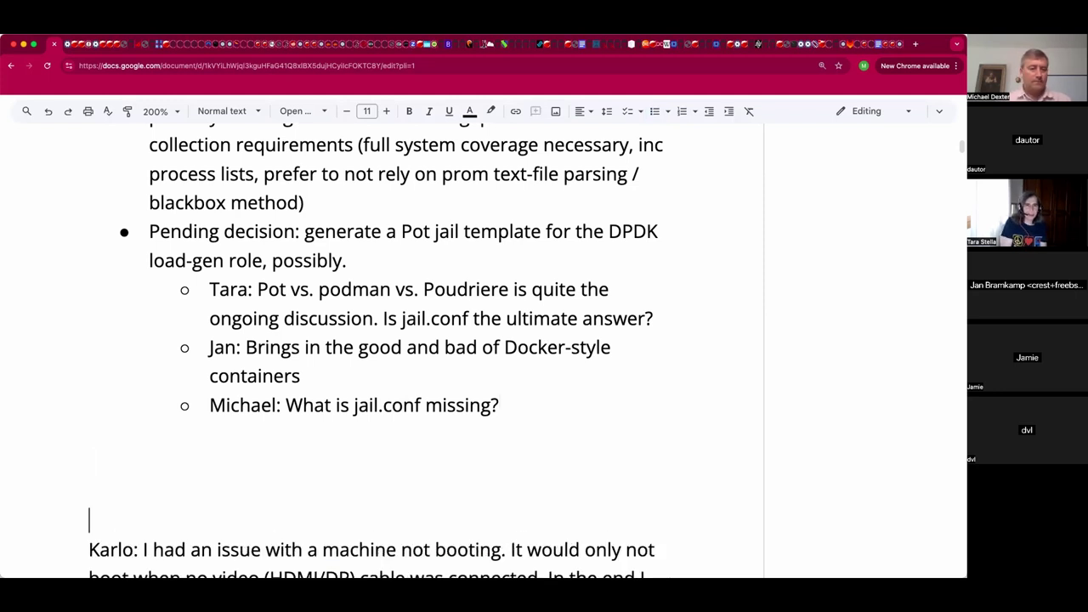
{"action": "key", "text": "Return"}
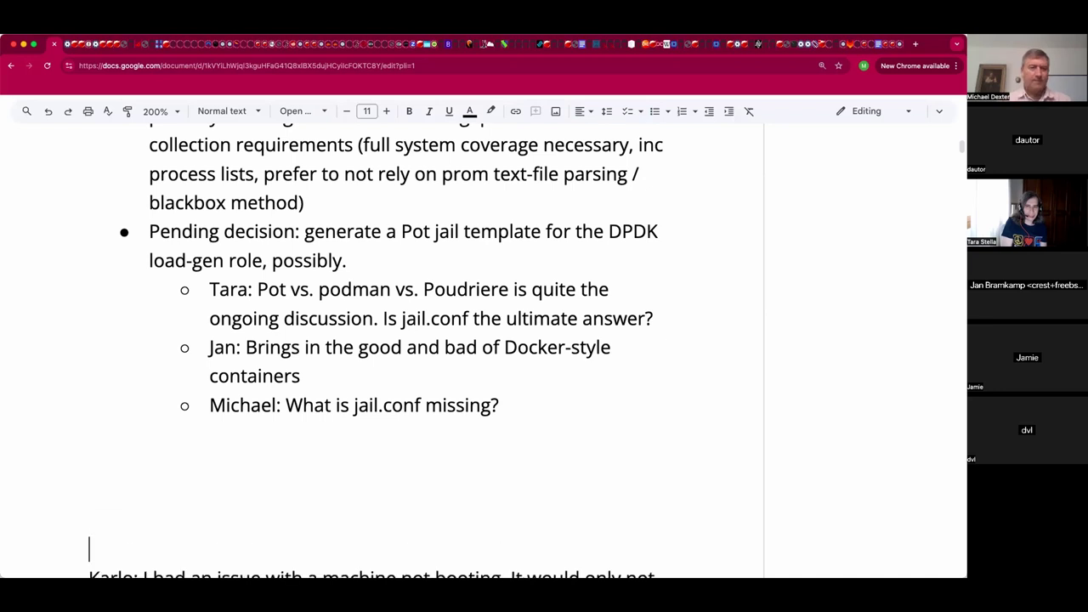
{"action": "key", "text": "Return"}
{"action": "scroll", "coordinate": [580, 286], "scroll_direction": "down", "scroll_amount": 1}
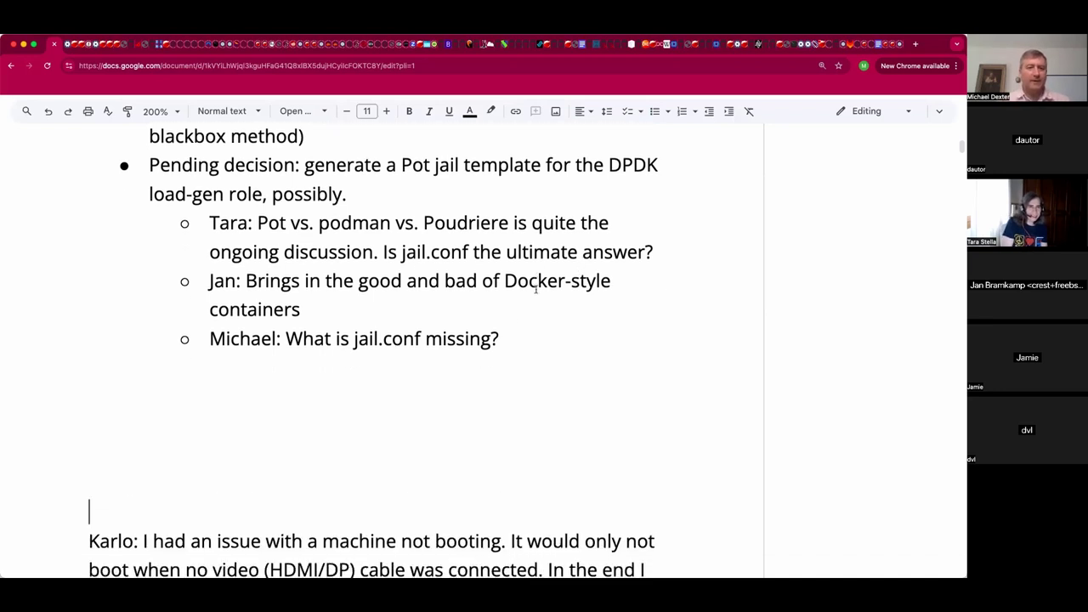
Append the reply 'Every tooling project solves/solved someone's issue. ezjail still works...' to the jail.conf question.
{"action": "left_click", "coordinate": [558, 337]}
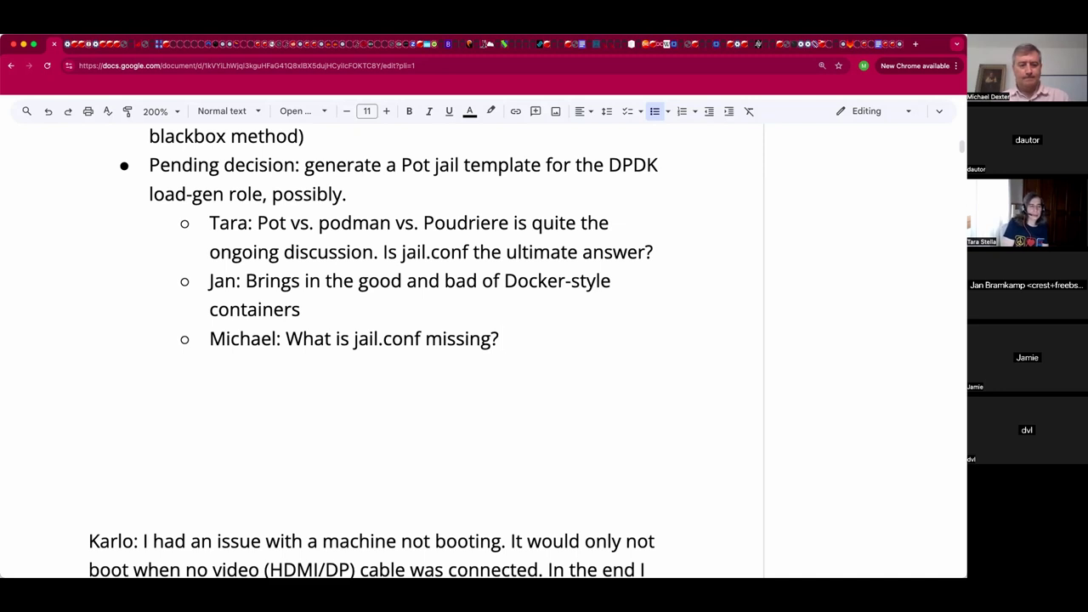
{"action": "type", "text": "Jan: Every"}
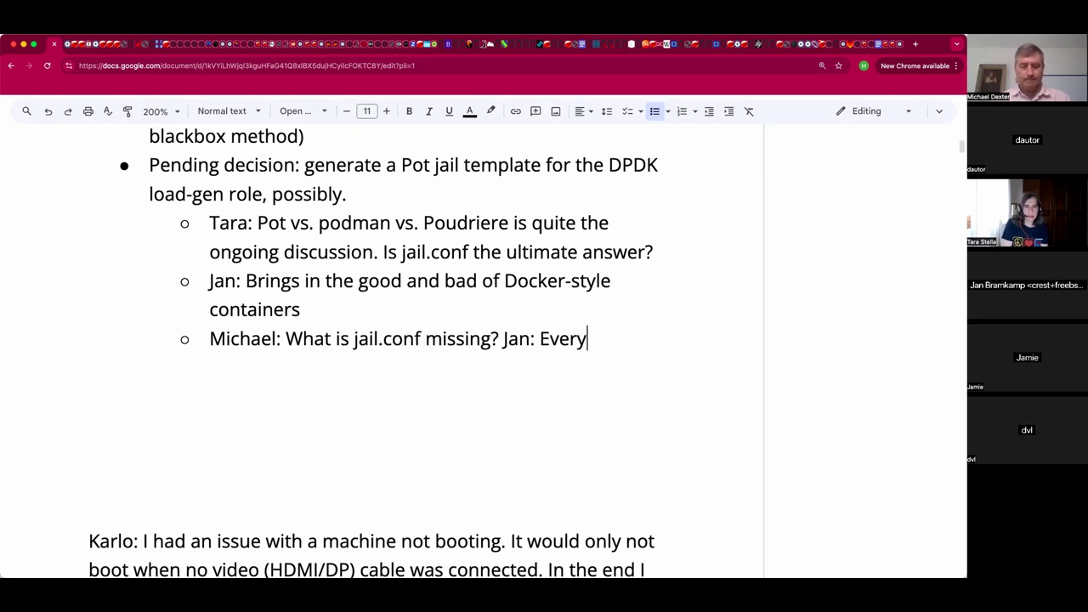
{"action": "type", "text": " tooling project "}
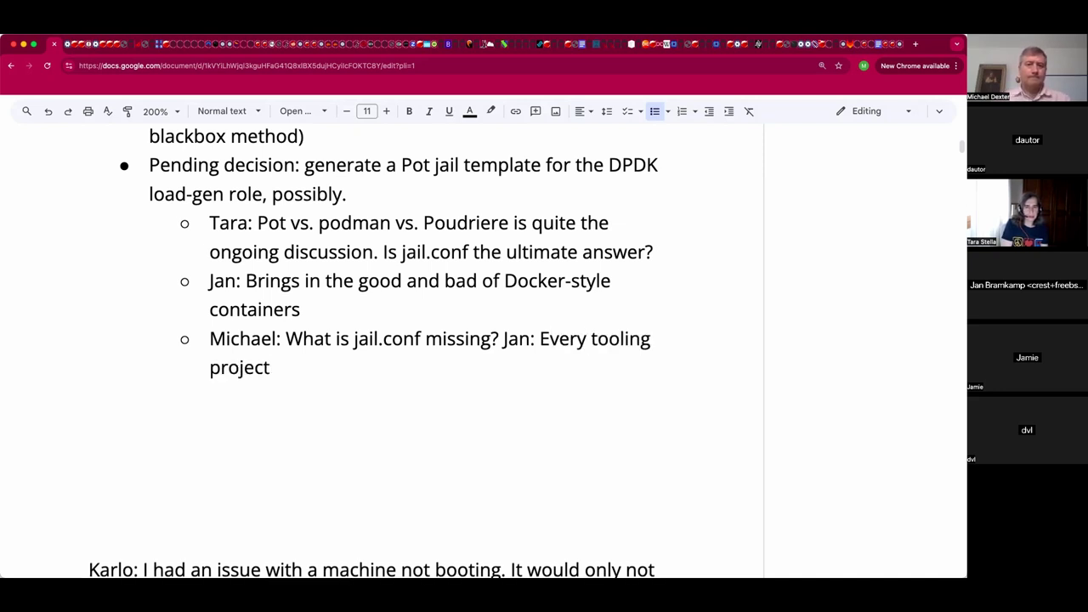
{"action": "type", "text": "solved"}
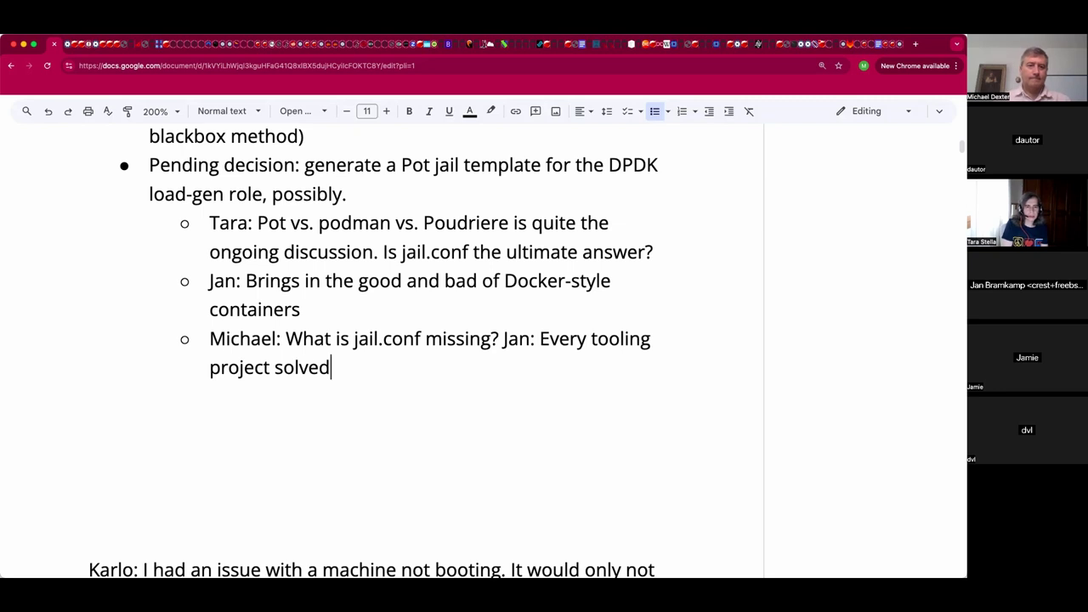
{"action": "key", "text": "BackSpace"}
{"action": "type", "text": "s/solved "}
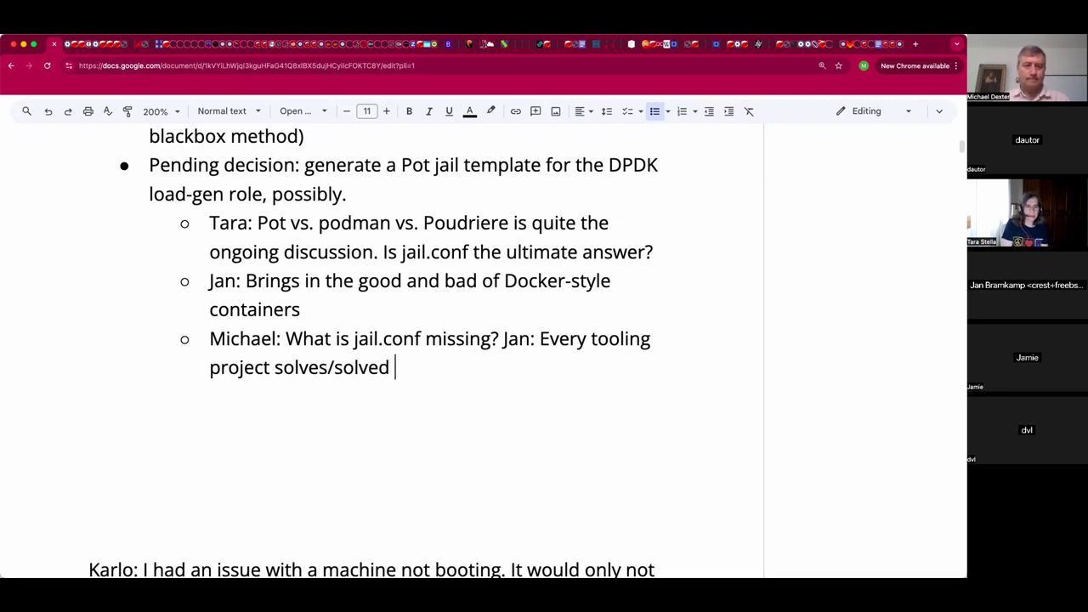
{"action": "type", "text": "someon"}
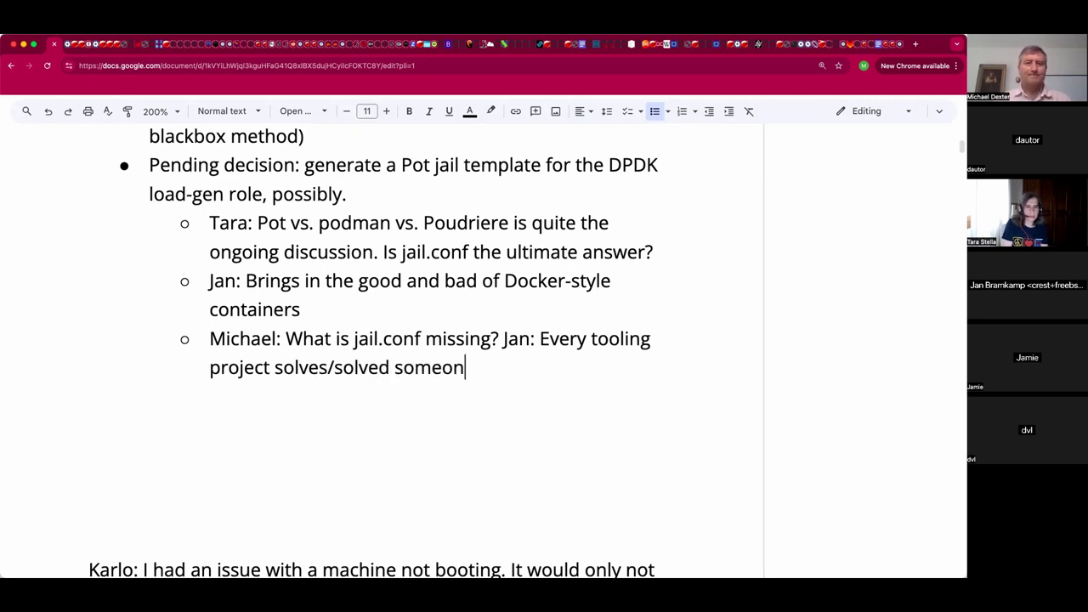
{"action": "key", "text": "BackSpace"}
{"action": "type", "text": "ne's isu"}
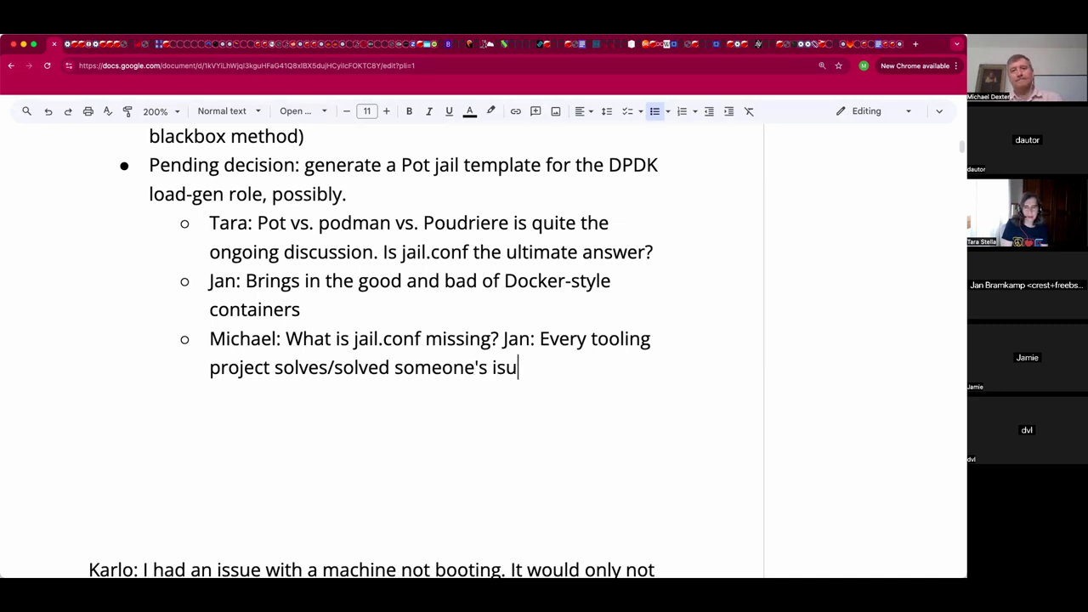
{"action": "key", "text": "BackSpace"}
{"action": "type", "text": "sue. z"}
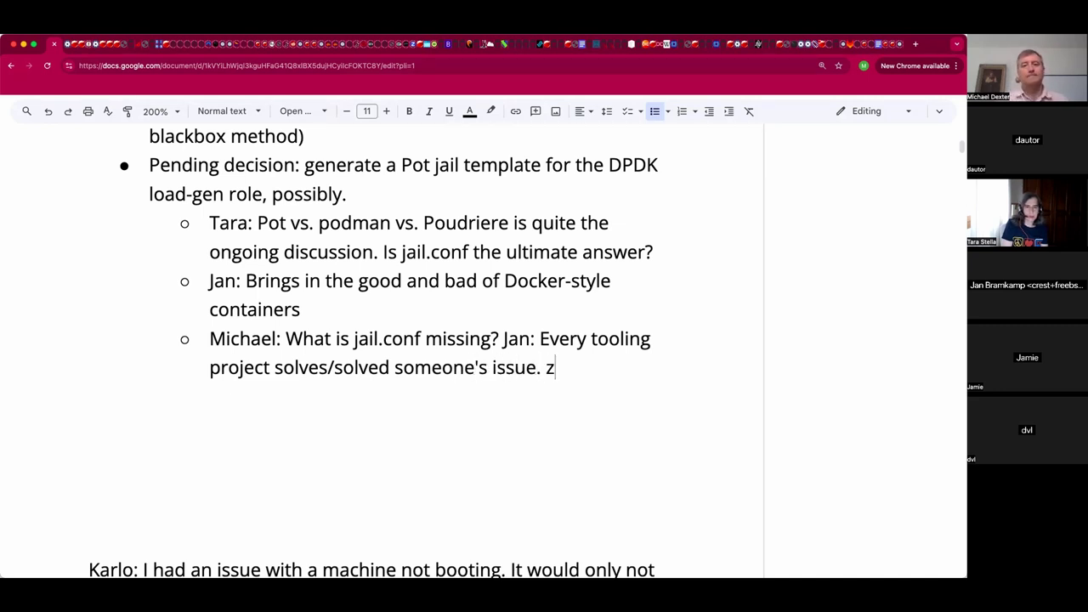
{"action": "key", "text": "BackSpace"}
{"action": "type", "text": "e"}
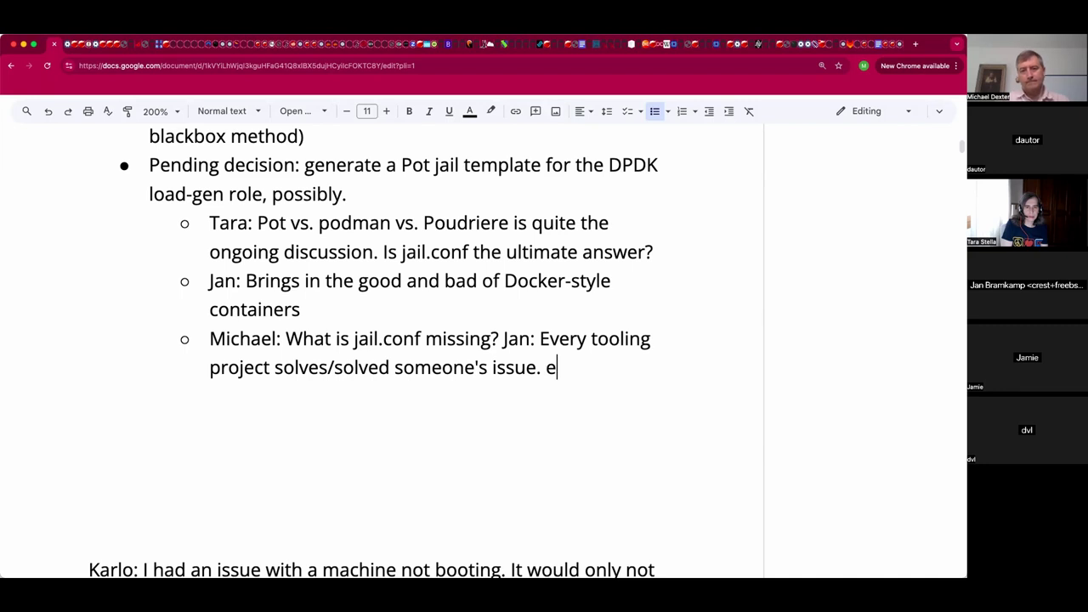
{"action": "type", "text": "zjail still works.."}
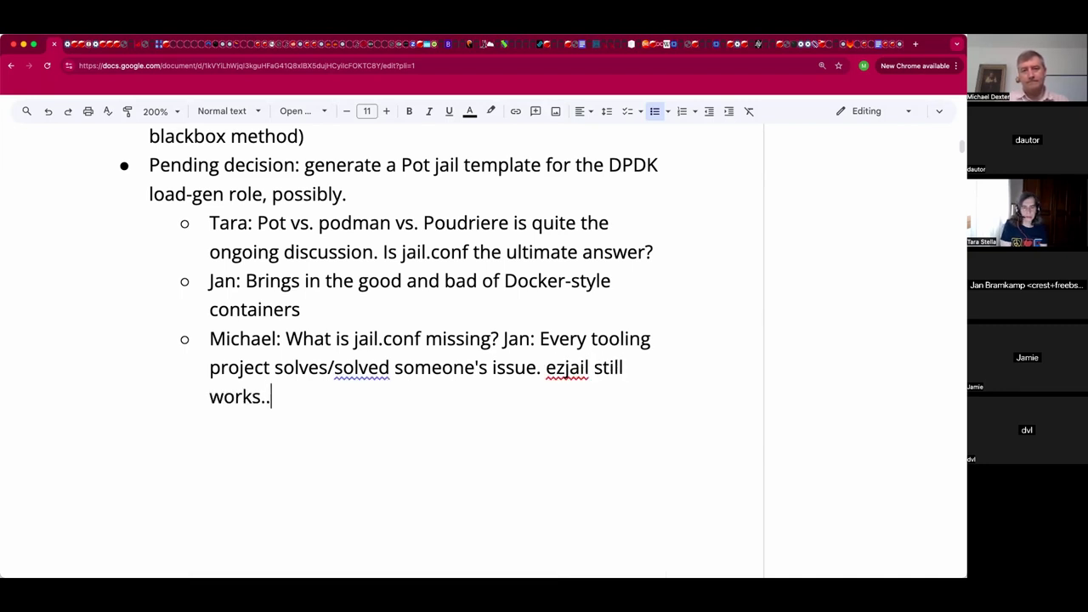
{"action": "key", "text": "BackSpace"}
{"action": "key", "text": "BackSpace"}
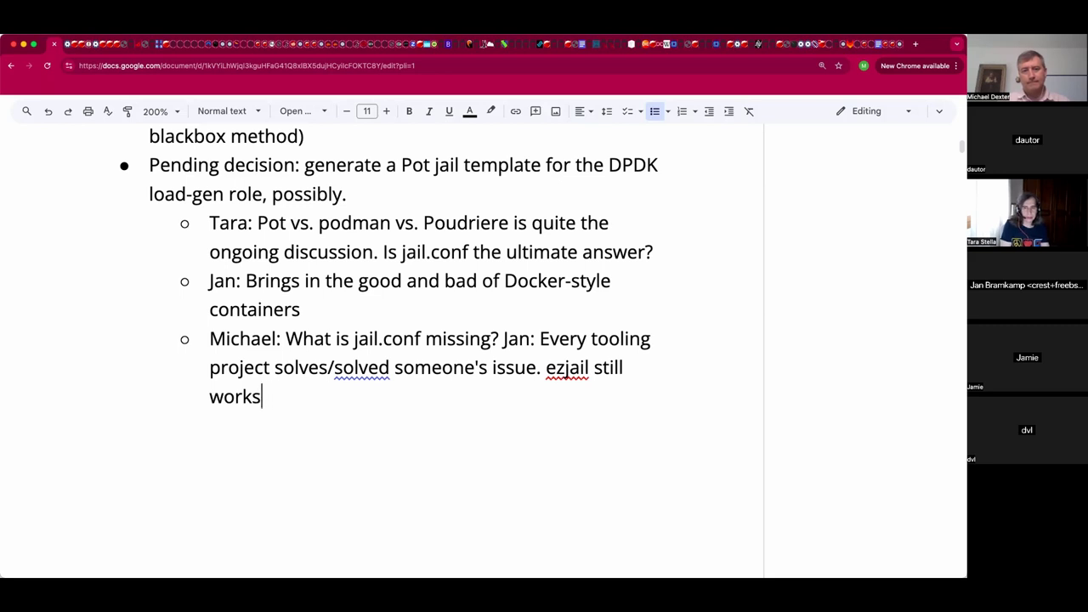
{"action": "type", "text": ".."}
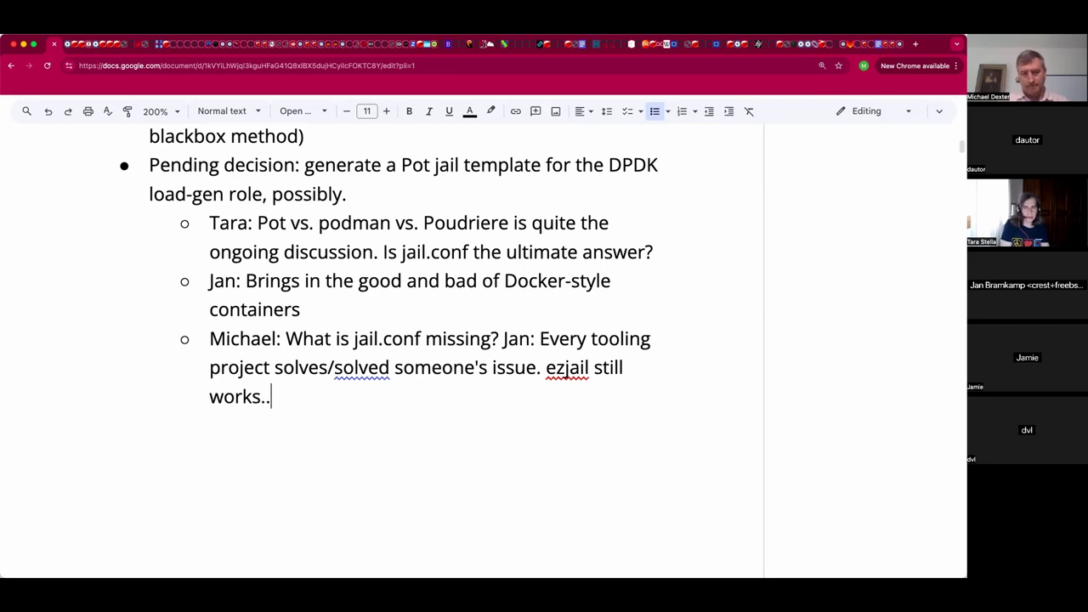
{"action": "type", "text": "."}
{"action": "key", "text": "Return"}
Add the sub-bullet '14.0 has PkgBase, .includes...' and leave an empty paragraph below the list.
{"action": "type", "text": "Jan: 14.0 has PkgB"}
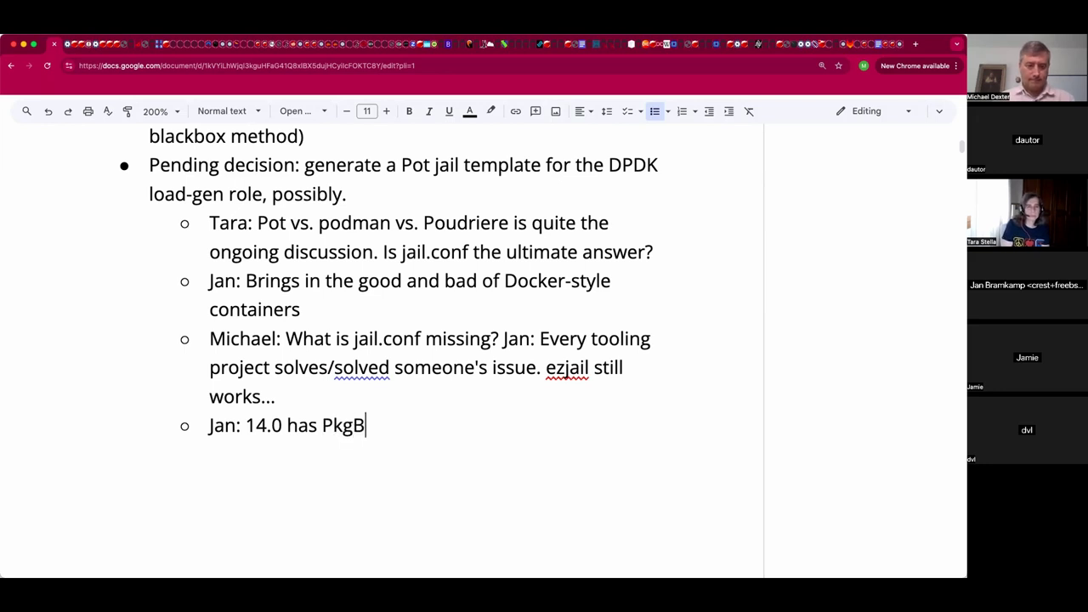
{"action": "type", "text": "ase, i"}
{"action": "key", "text": "BackSpace"}
{"action": "type", "text": "i"}
{"action": "key", "text": "BackSpace"}
{"action": "type", "text": ".includes..."}
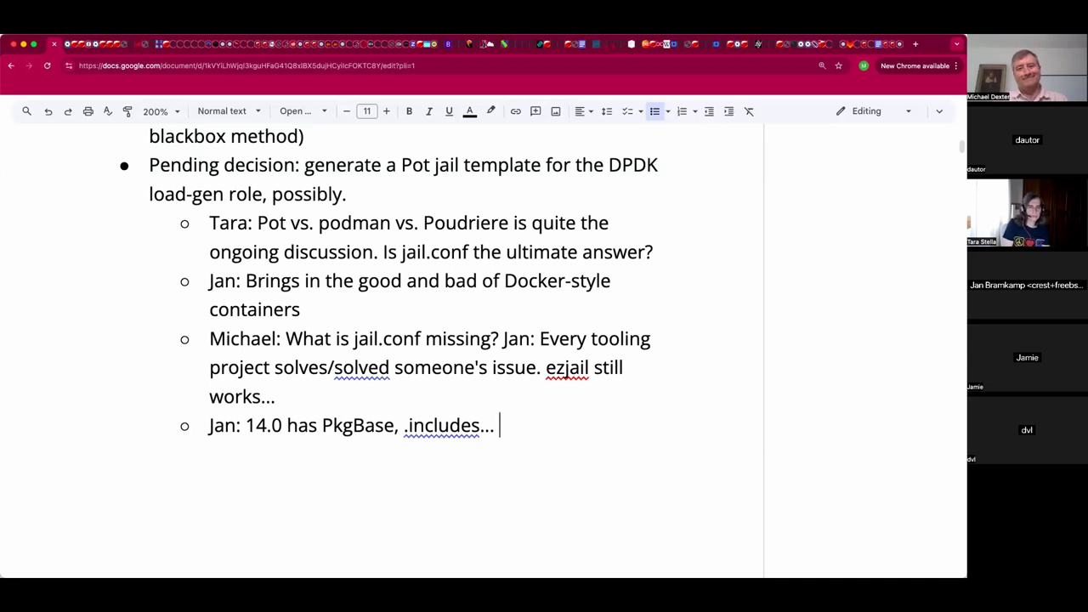
{"action": "key", "text": "BackSpace"}
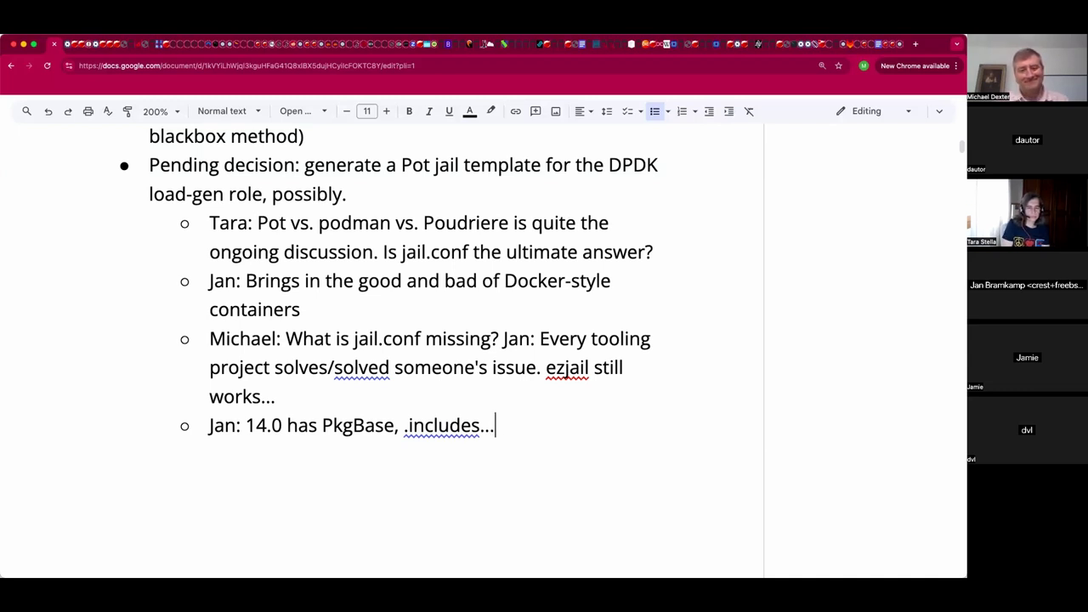
{"action": "key", "text": "Return"}
{"action": "key", "text": "Return"}
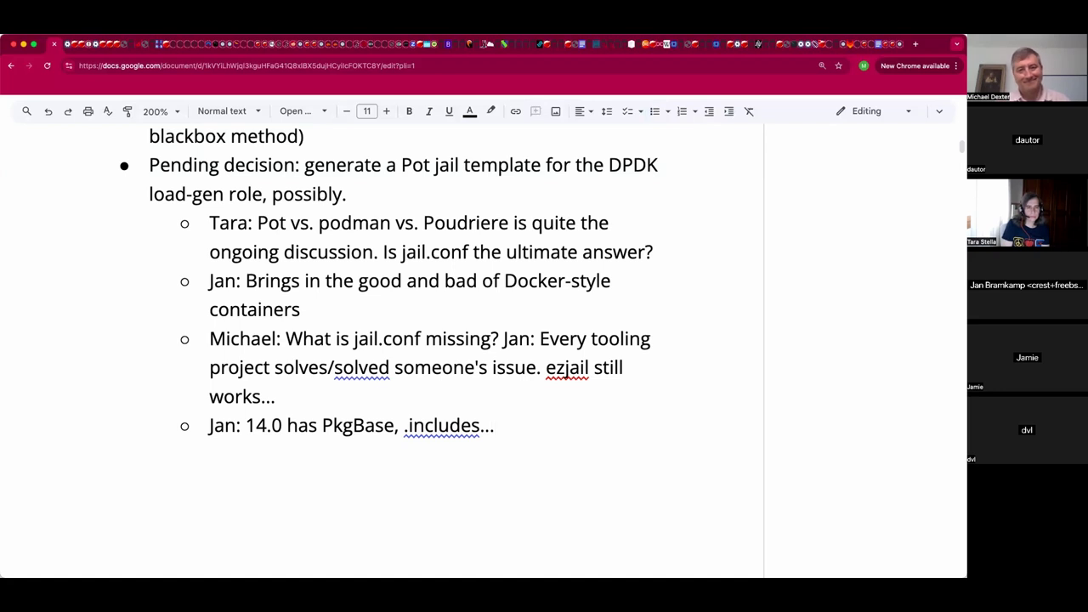
{"action": "key", "text": "Left"}
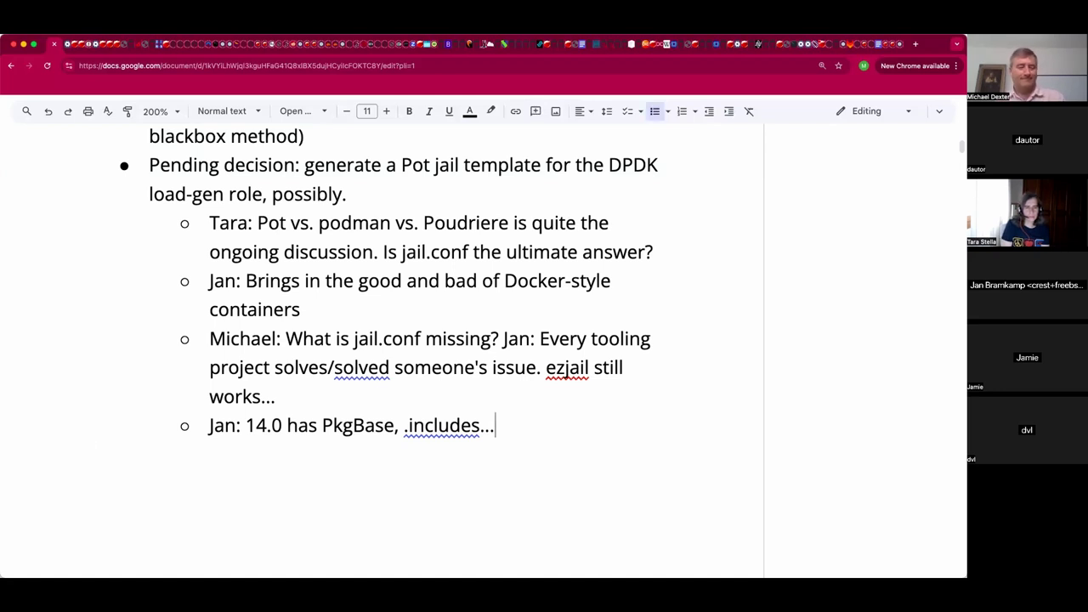
{"action": "key", "text": "Right"}
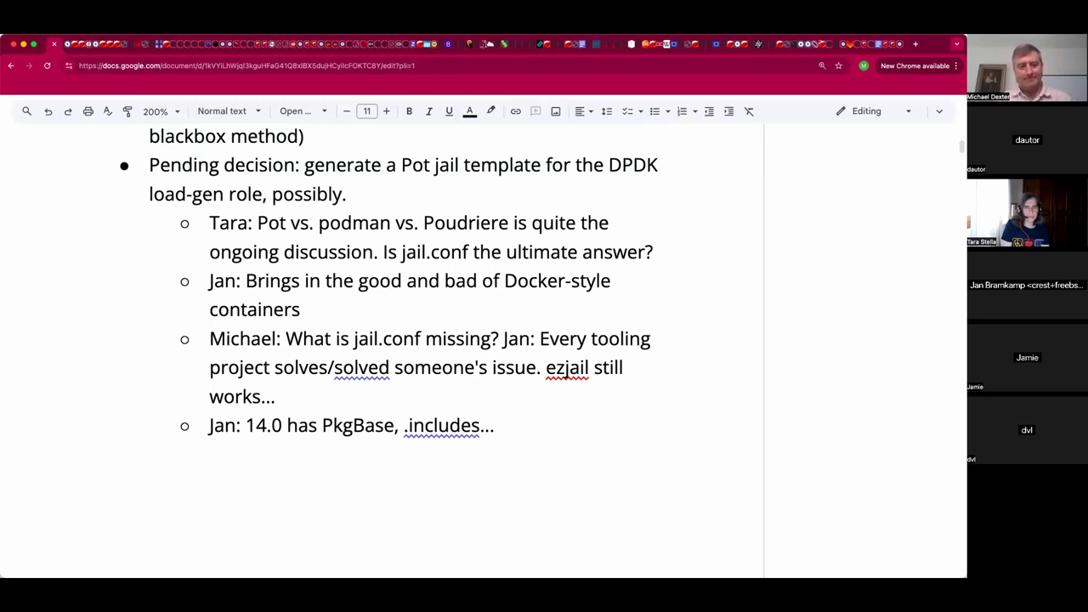
Type the line 'To quote the EWR: "That might be a documentation issue"'.
{"action": "type", "text": "To quote the E"}
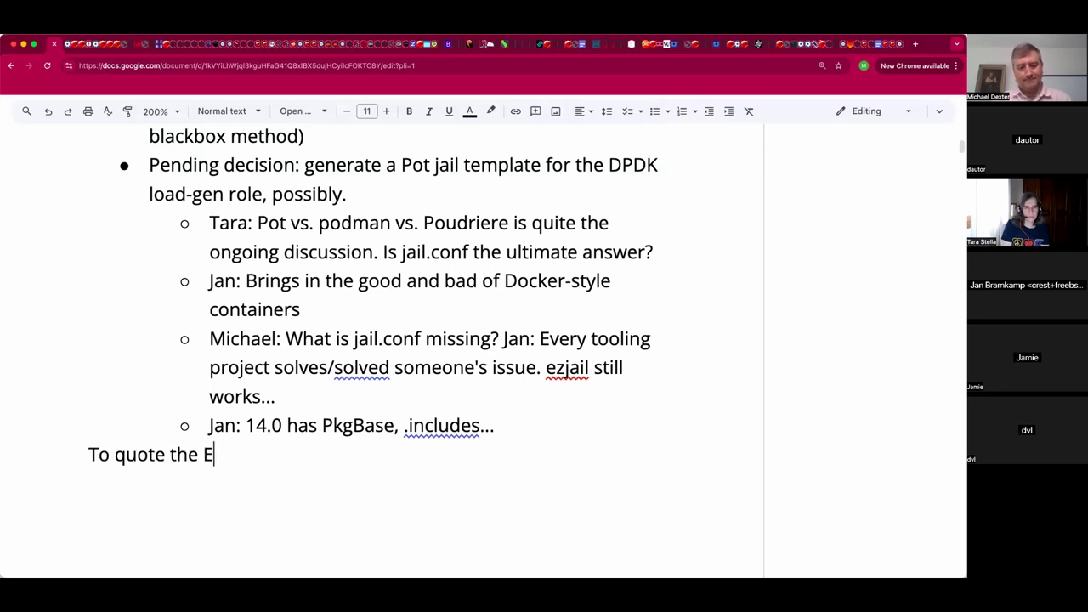
{"action": "type", "text": "WR: \"That so"}
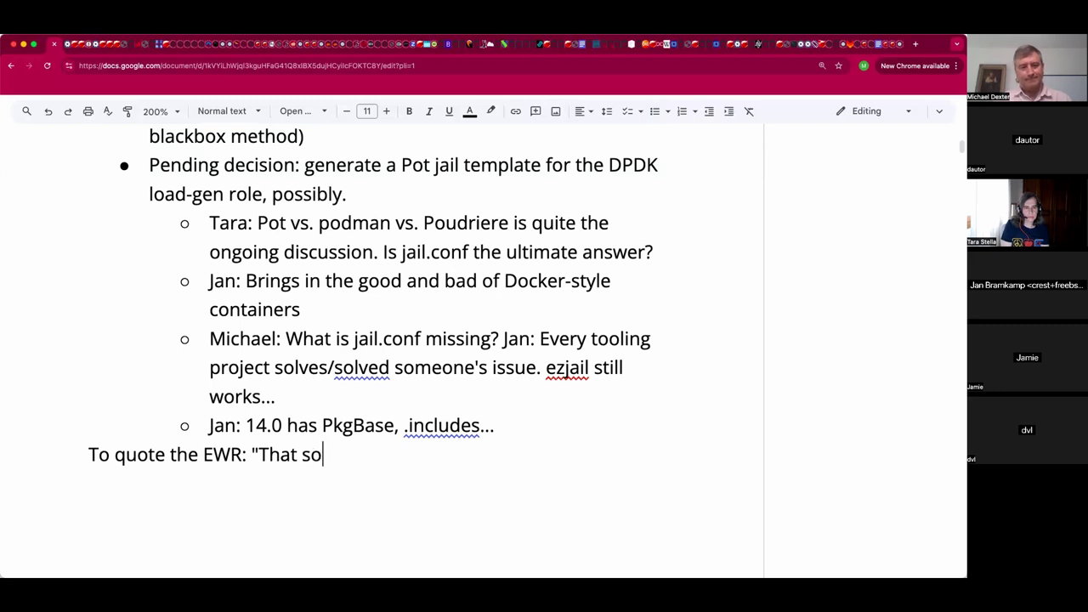
{"action": "type", "text": "unds"}
{"action": "key", "text": "BackSpace"}
{"action": "key", "text": "BackSpace"}
{"action": "key", "text": "BackSpace"}
{"action": "key", "text": "BackSpace"}
{"action": "key", "text": "BackSpace"}
{"action": "key", "text": "BackSpace"}
{"action": "type", "text": "might "}
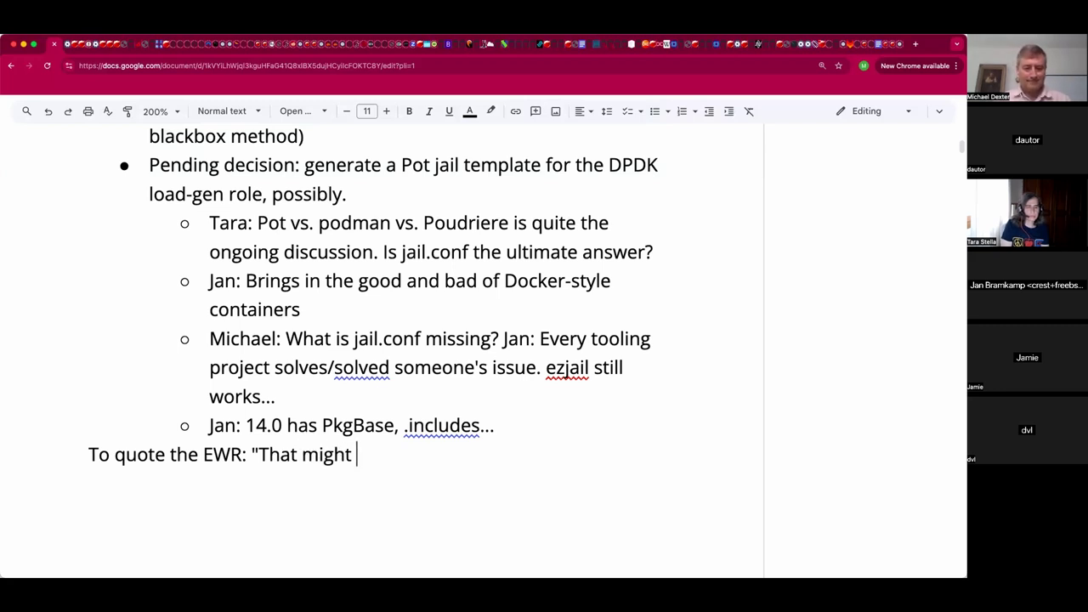
{"action": "type", "text": "be a documentation issue"}
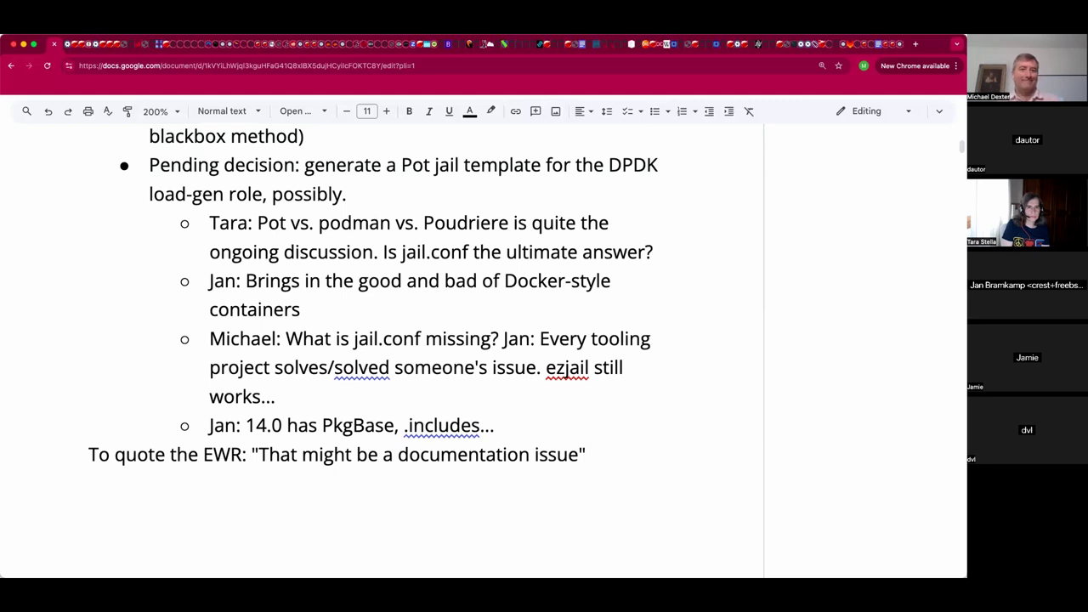
Italicize the quoted sentence "That might be a documentation issue".
{"action": "left_click", "coordinate": [89, 454]}
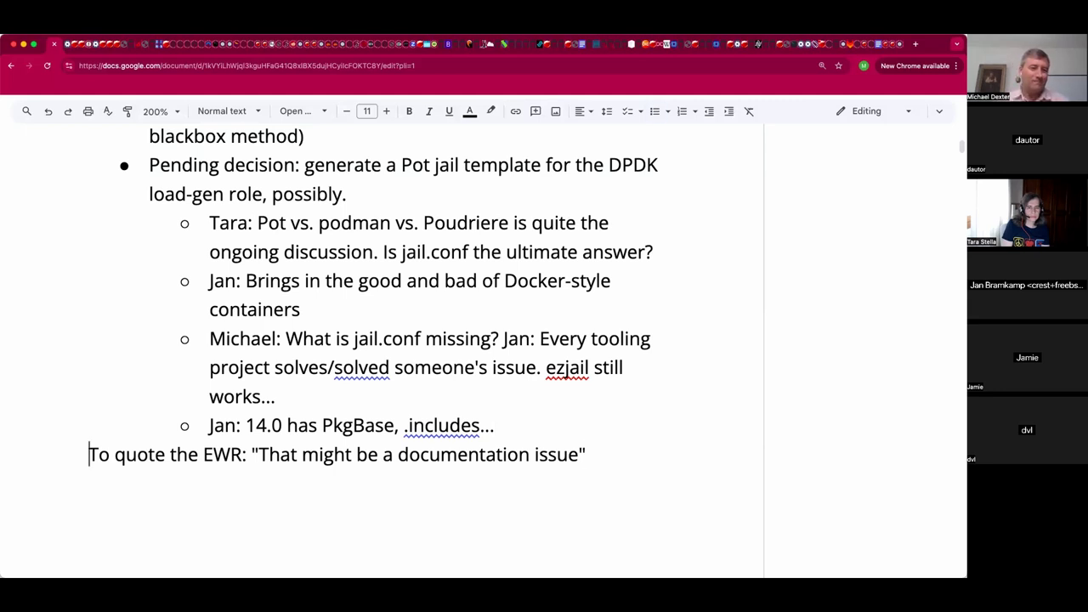
{"action": "key", "text": "Down"}
{"action": "key", "text": "Up"}
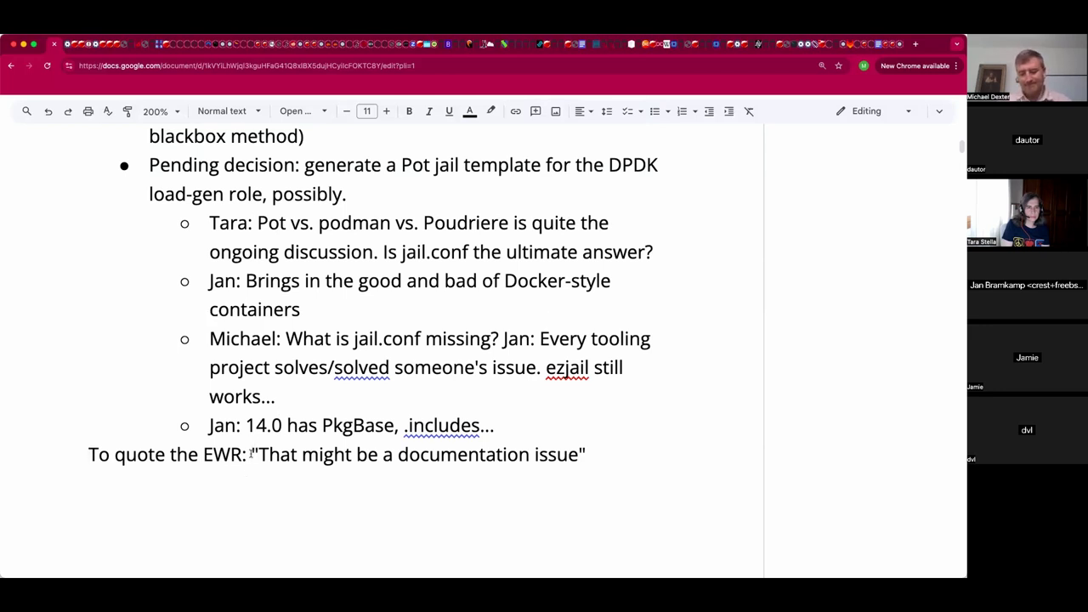
{"action": "left_click", "coordinate": [251, 454]}
{"action": "key", "text": "shift+End"}
{"action": "key", "text": "super+i"}
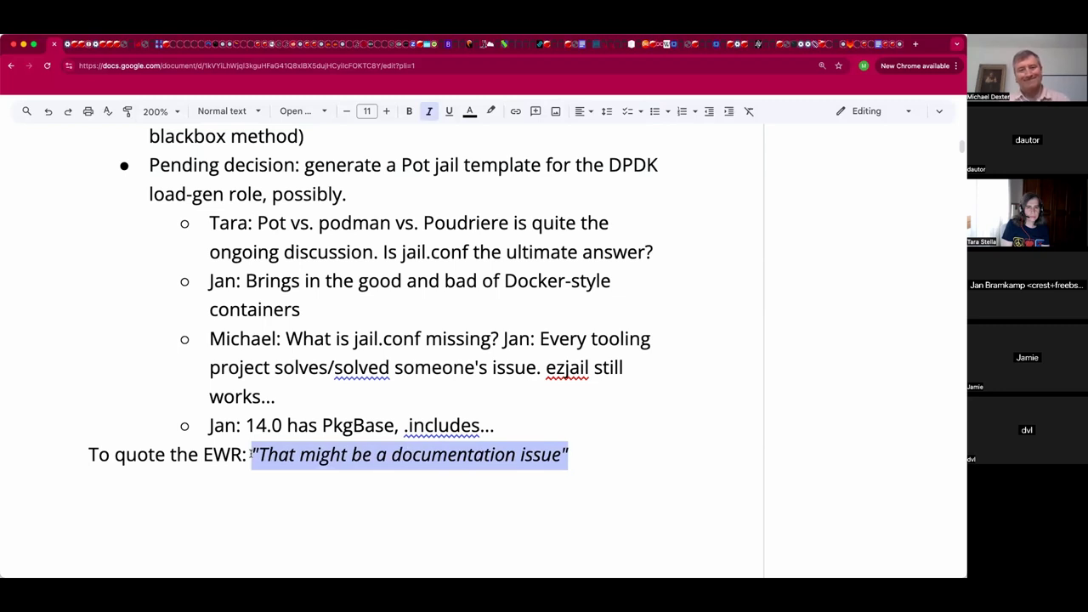
{"action": "key", "text": "Down"}
{"action": "key", "text": "Left"}
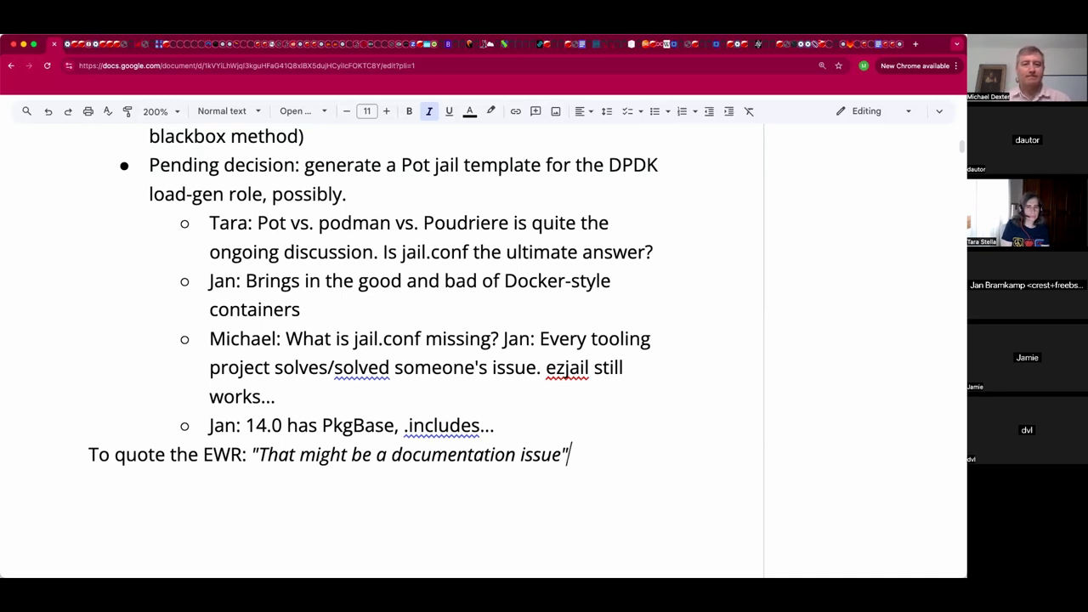
Add a sub-bullet 'Upstream more helpers?' with the reply 'Few jail managers have attempted to solve the container redistribution issue.'.
{"action": "left_click", "coordinate": [494, 425]}
{"action": "key", "text": "Return"}
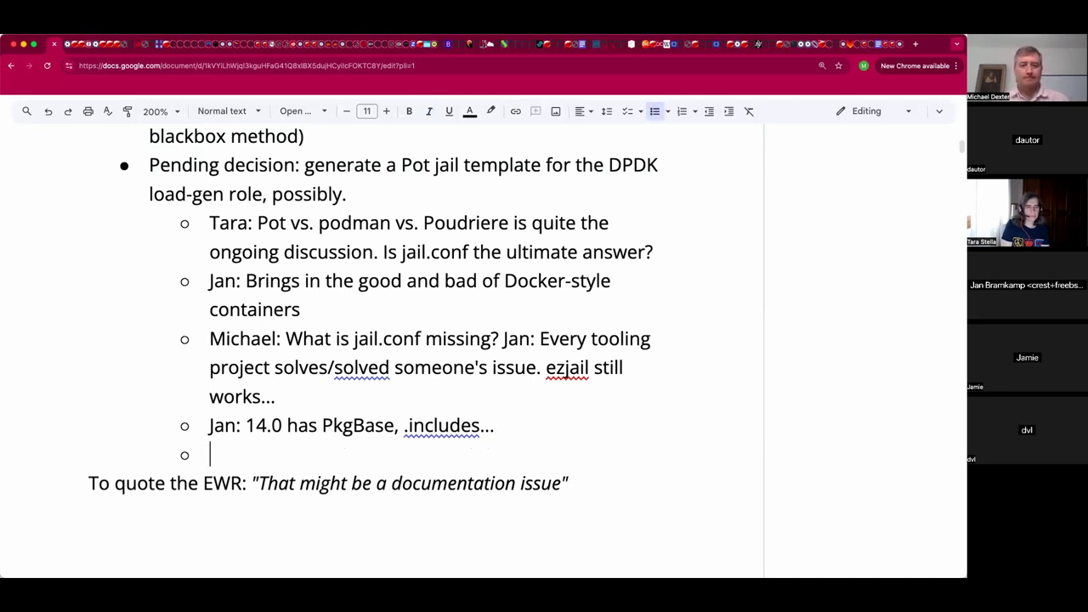
{"action": "type", "text": "Upstream more help"}
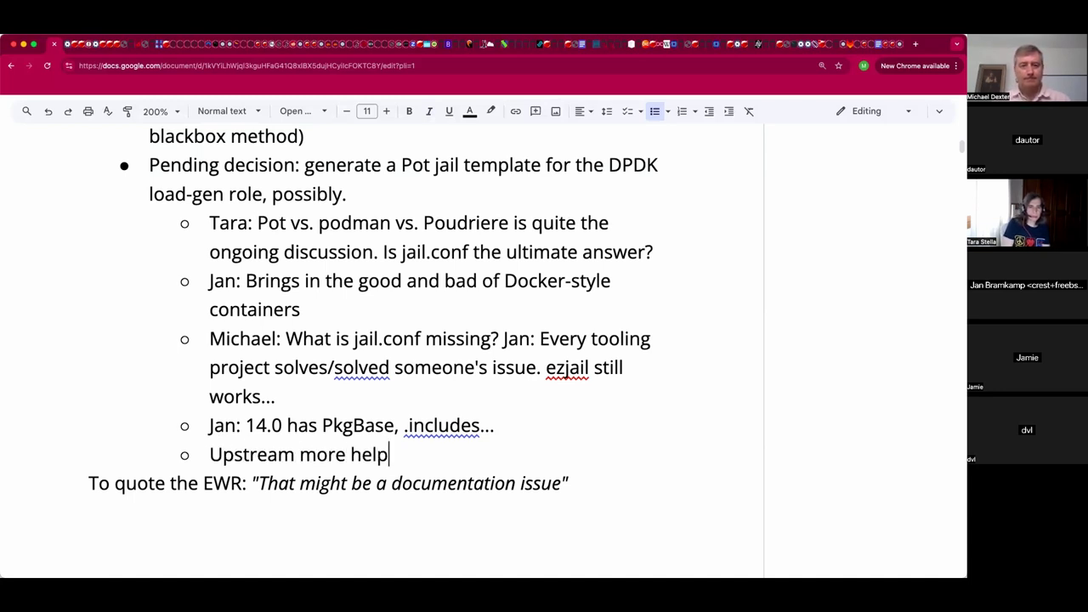
{"action": "type", "text": "ers?"}
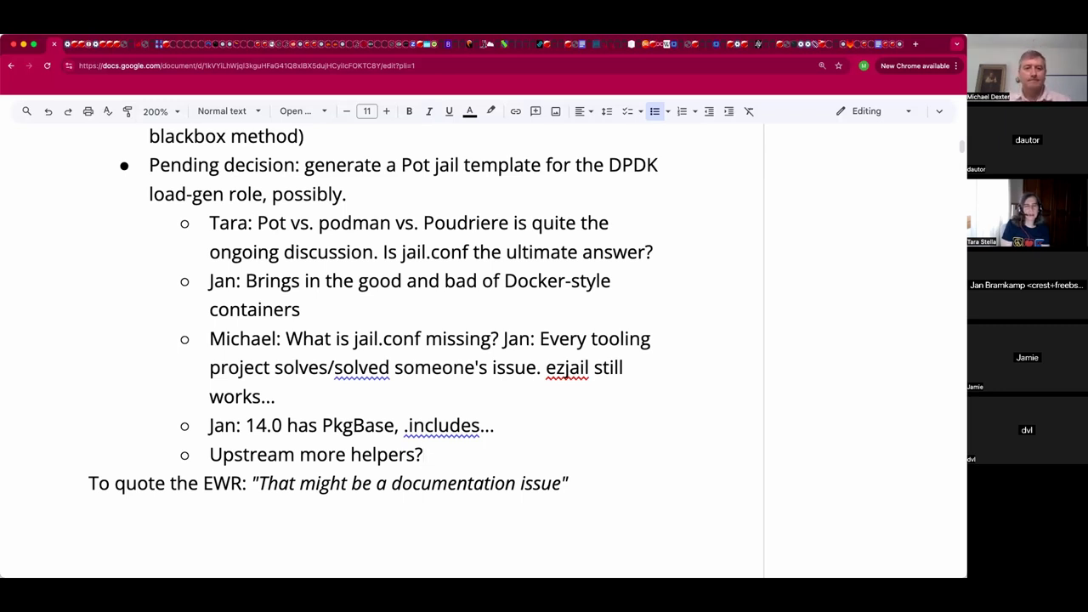
{"action": "type", "text": "Jan: "}
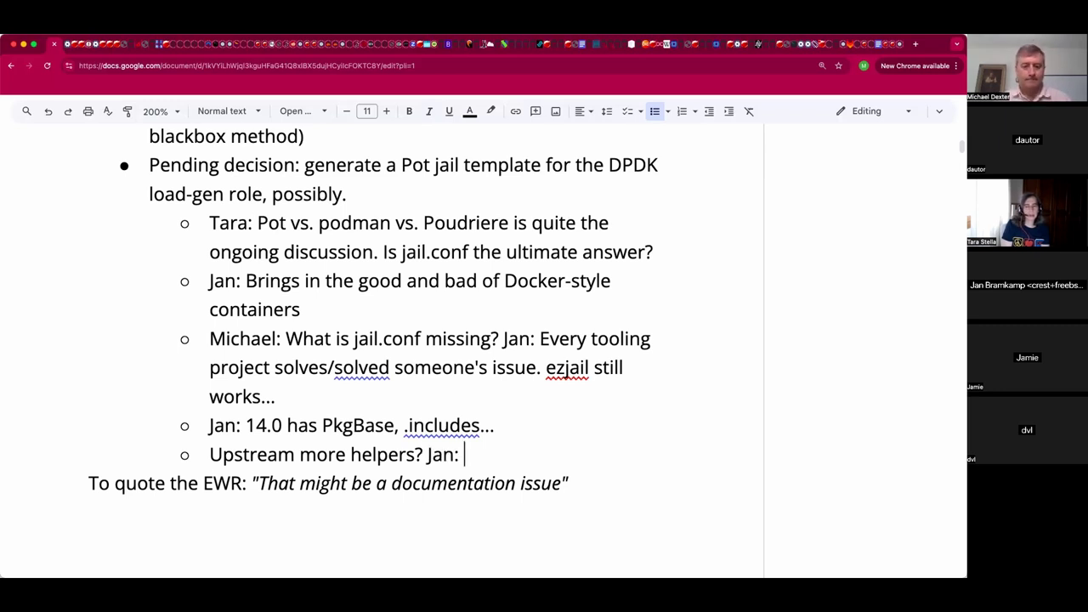
{"action": "type", "text": "Few "}
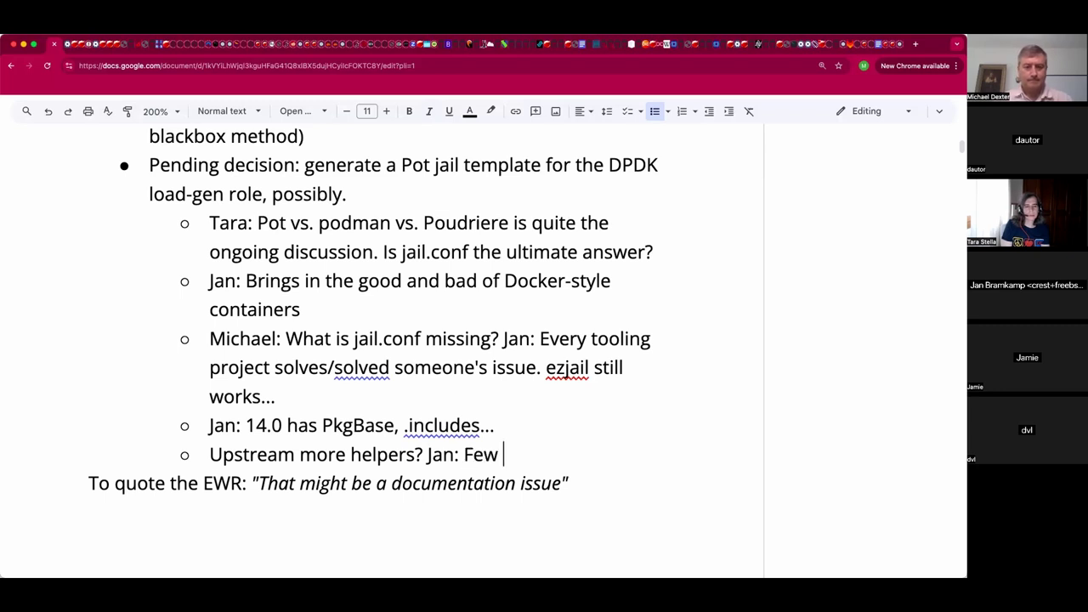
{"action": "type", "text": "jail mana"}
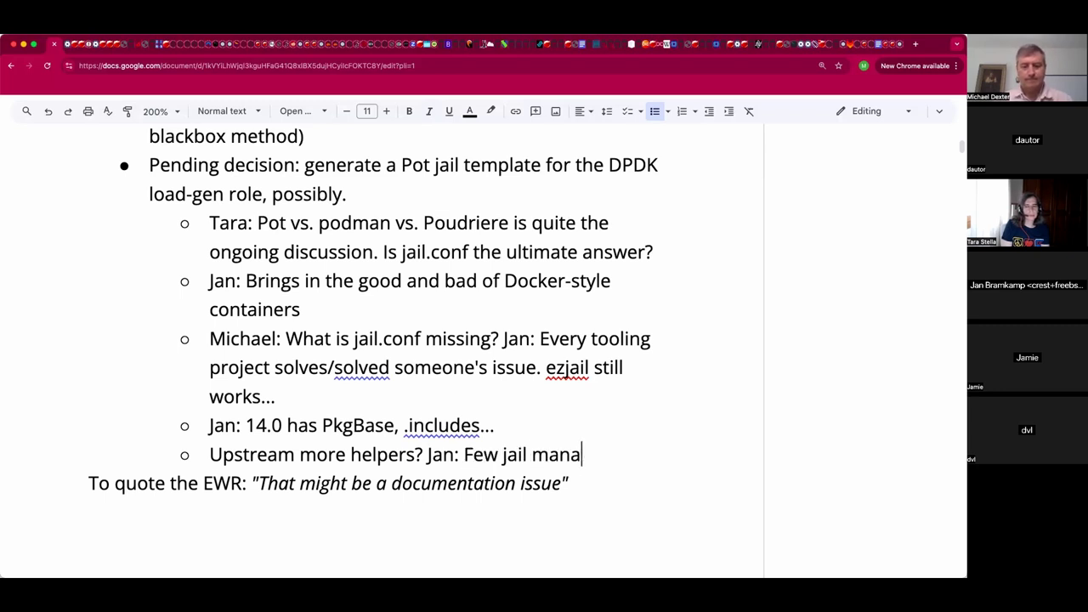
{"action": "type", "text": "gers have attempted to so"}
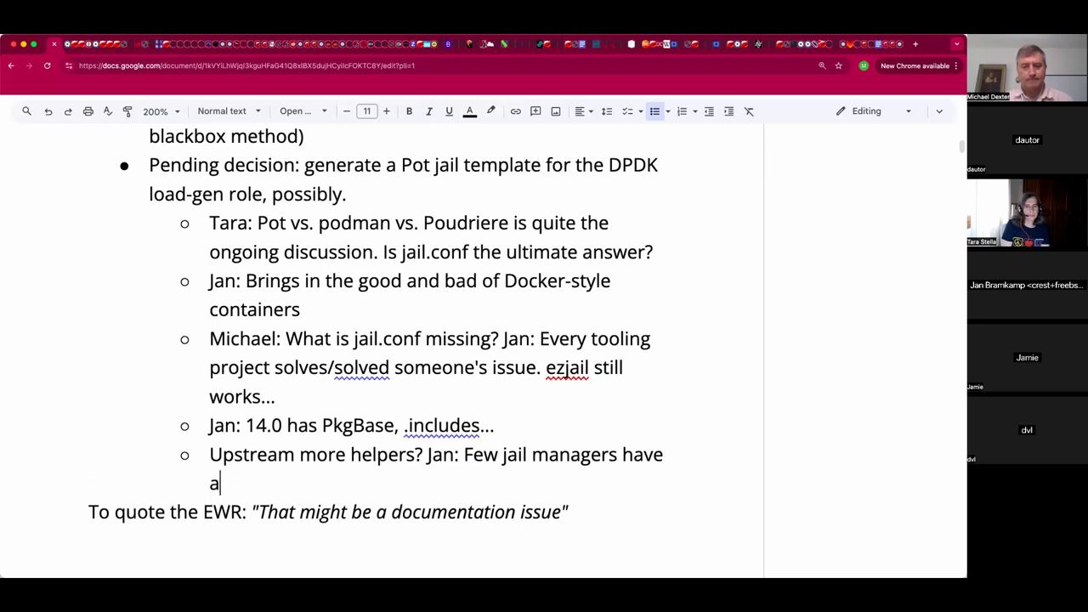
{"action": "type", "text": "lve the re"}
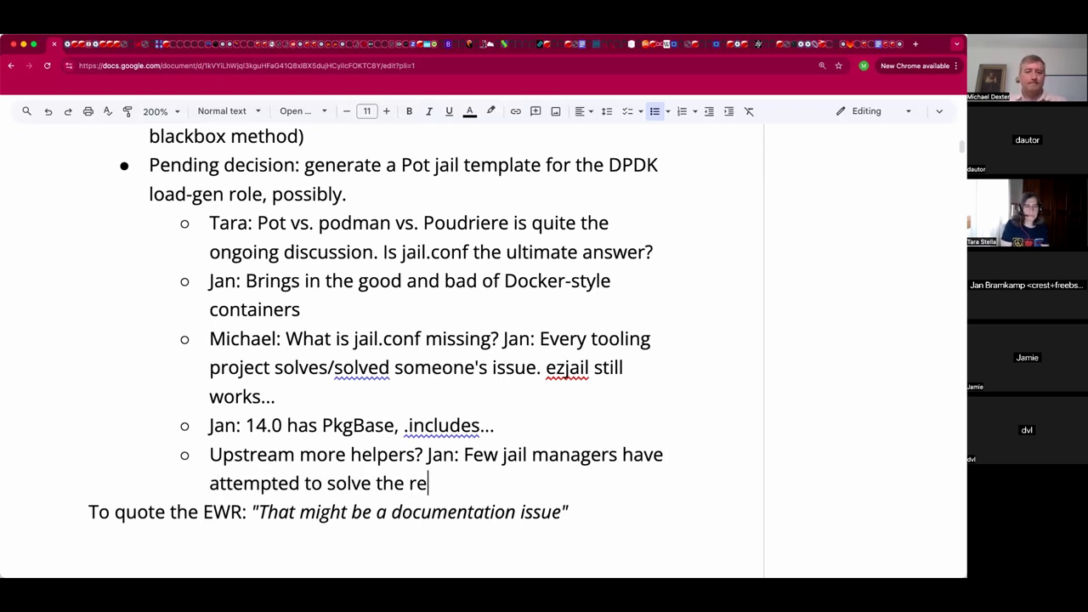
{"action": "type", "text": "distribution issue."}
{"action": "key", "text": "alt+Left"}
{"action": "key", "text": "alt+Left"}
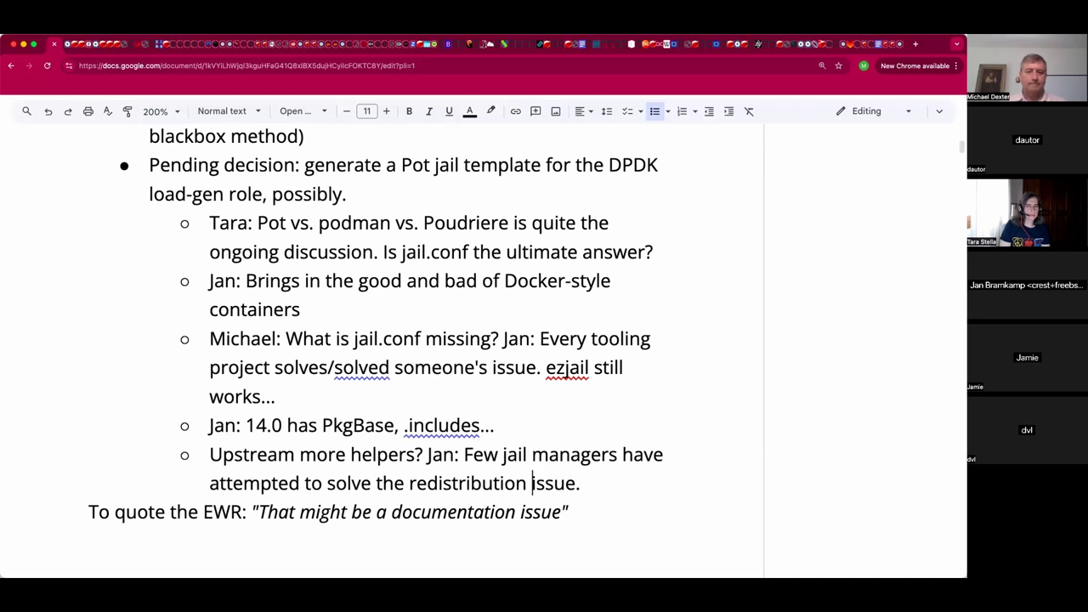
{"action": "type", "text": "container"}
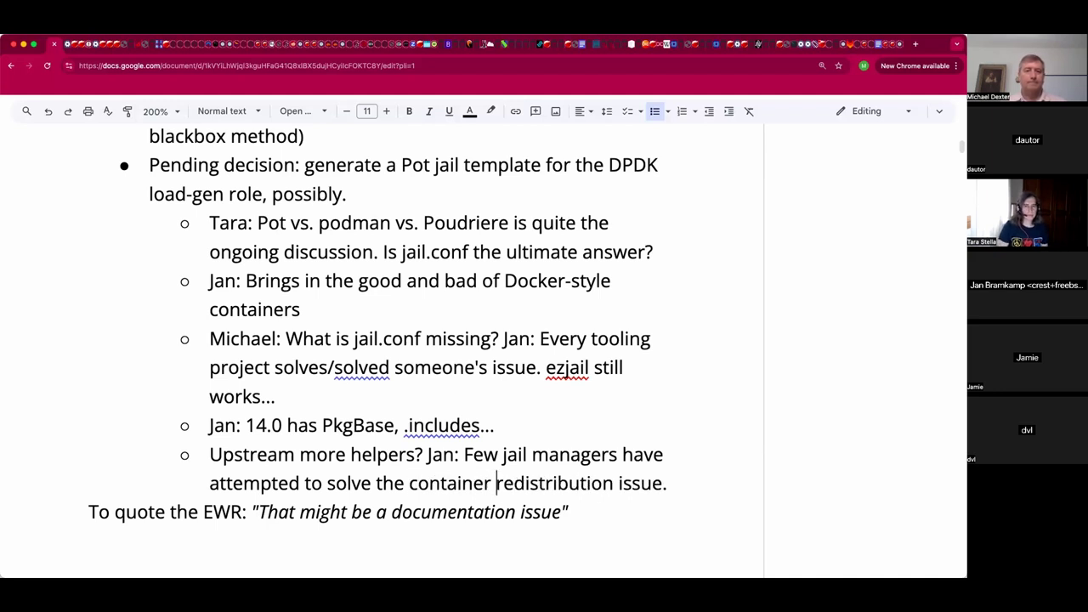
{"action": "key", "text": "super+Right"}
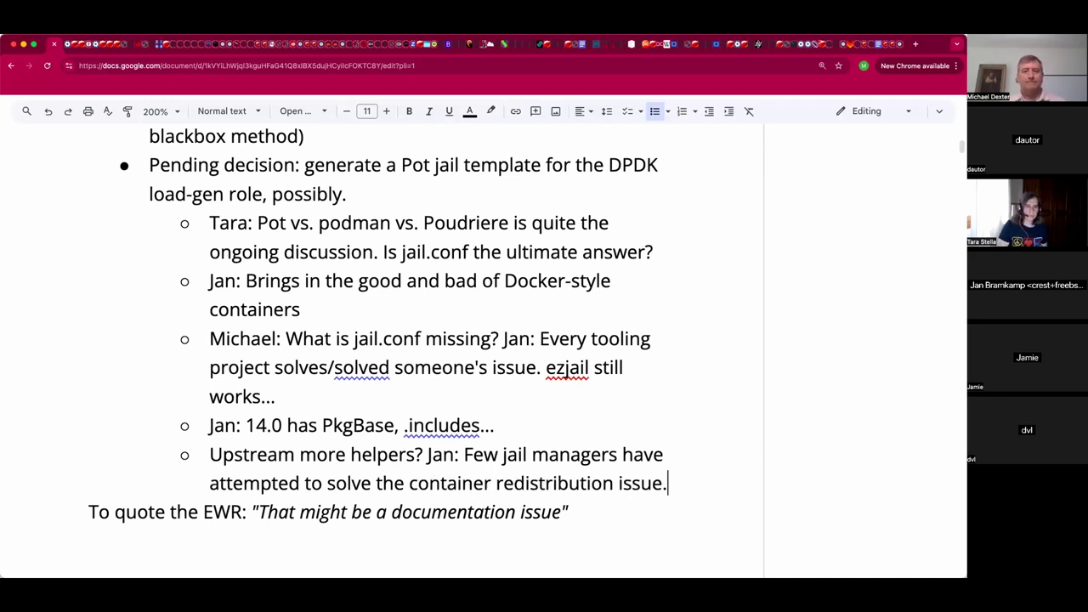
Select the speaker's container redistribution reply.
{"action": "key", "text": "shift+Home"}
{"action": "key", "text": "shift+Left"}
{"action": "key", "text": "shift+Left"}
{"action": "key", "text": "shift+Left"}
{"action": "key", "text": "shift+Left"}
{"action": "key", "text": "shift+Left"}
{"action": "key", "text": "shift+Left"}
{"action": "key", "text": "shift+Left"}
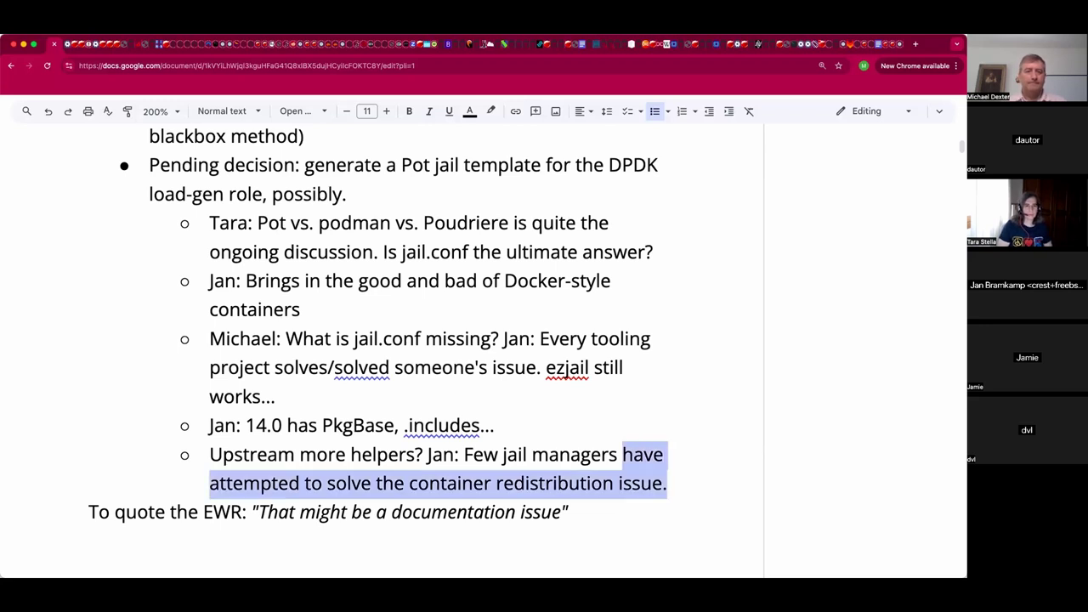
{"action": "key", "text": "shift+Left"}
{"action": "key", "text": "shift+Left"}
{"action": "key", "text": "shift+Left"}
{"action": "key", "text": "shift+Left"}
{"action": "key", "text": "shift+Left"}
{"action": "key", "text": "shift+Left"}
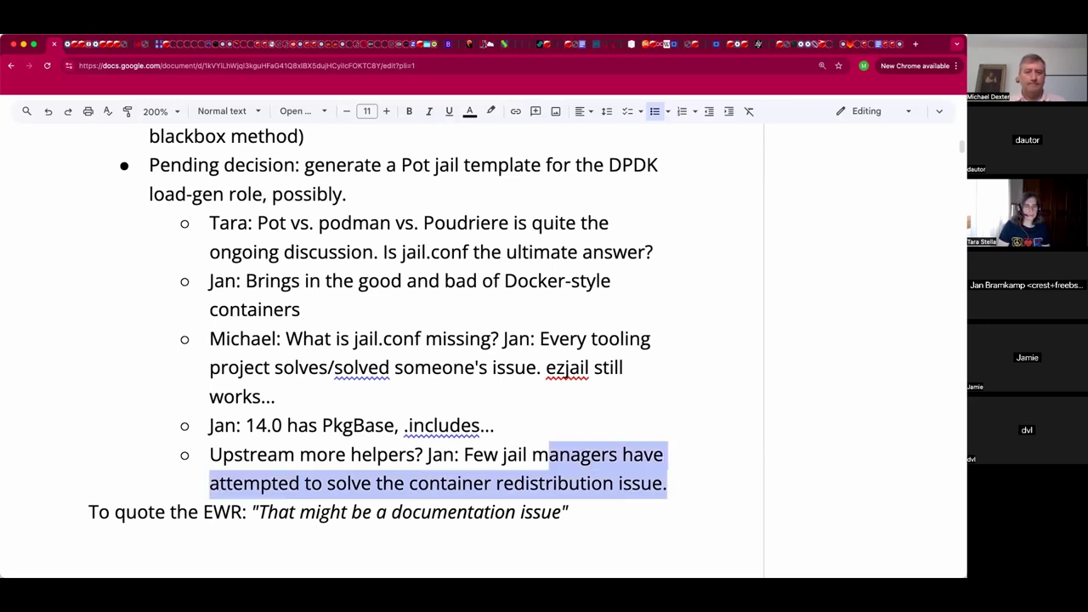
{"action": "key", "text": "shift+Left"}
{"action": "key", "text": "shift+Left"}
{"action": "key", "text": "shift+Left"}
{"action": "key", "text": "shift+Left"}
{"action": "key", "text": "shift+Left"}
{"action": "key", "text": "shift+Left"}
{"action": "key", "text": "shift+Left"}
{"action": "key", "text": "shift+Left"}
{"action": "key", "text": "shift+Left"}
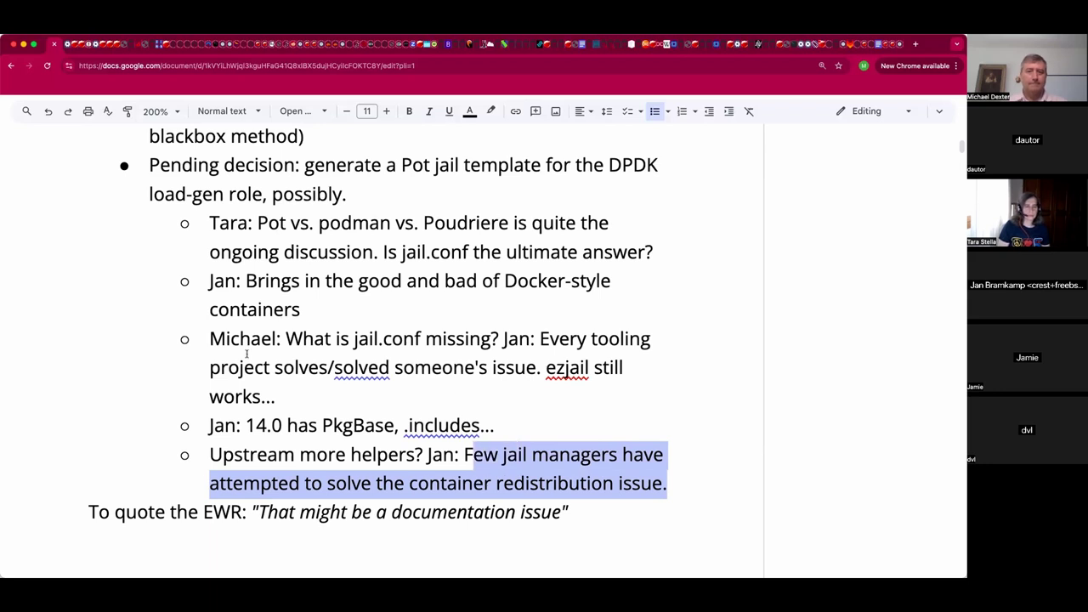
{"action": "key", "text": "shift+Left"}
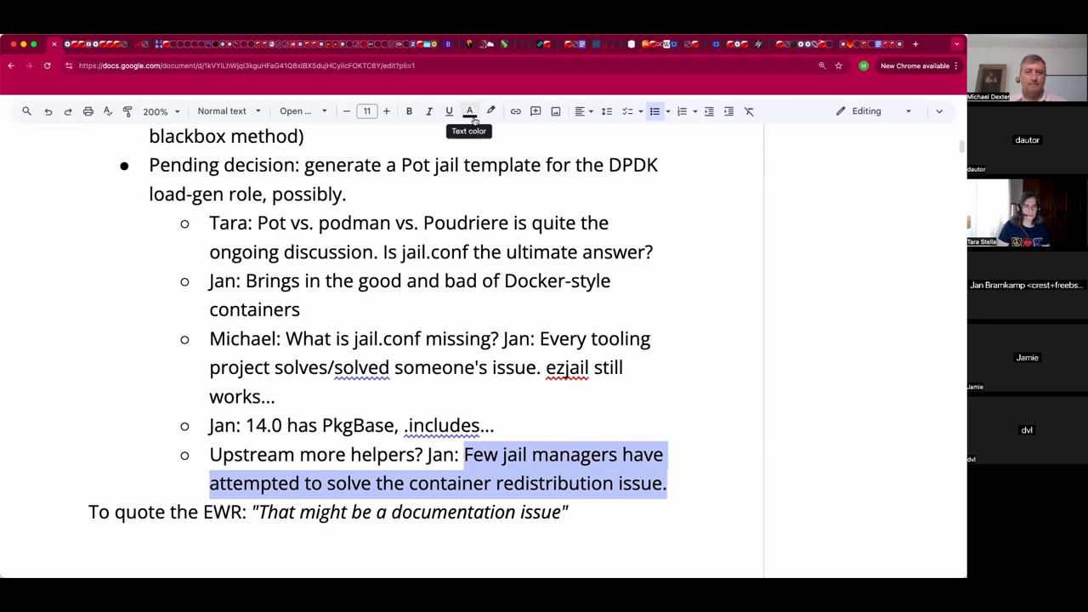
Color the container redistribution reply red and insert a blank line above the EWR quote.
{"action": "left_click", "coordinate": [470, 111]}
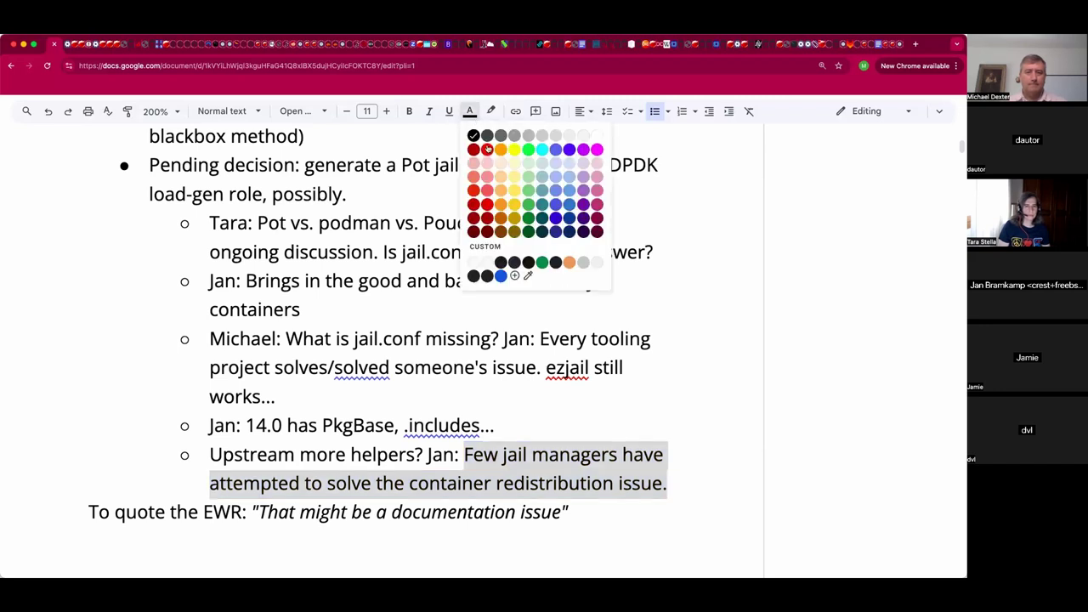
{"action": "left_click", "coordinate": [487, 149]}
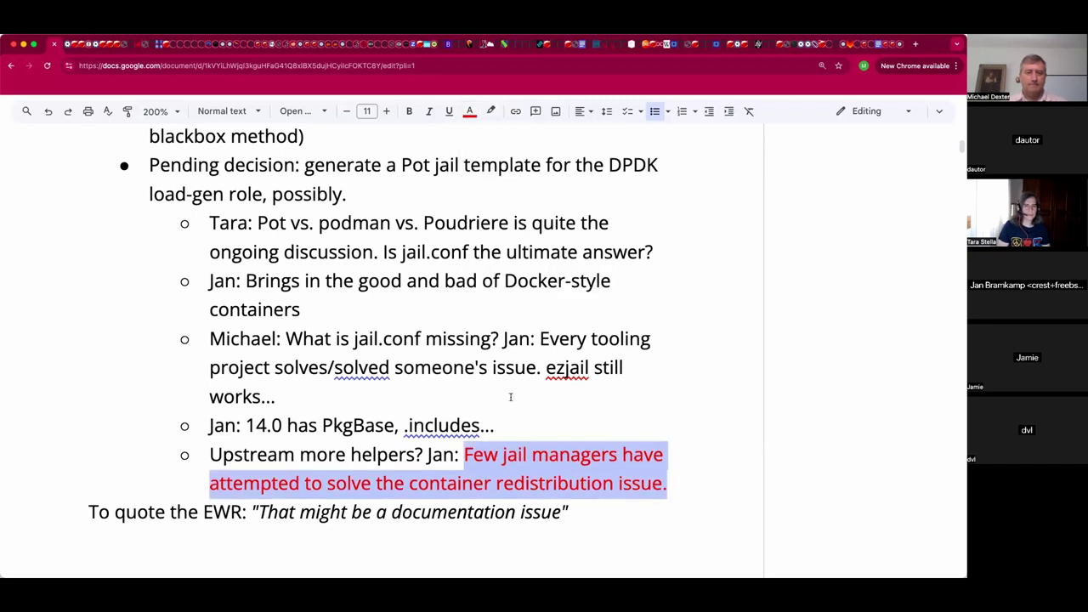
{"action": "left_click", "coordinate": [479, 542]}
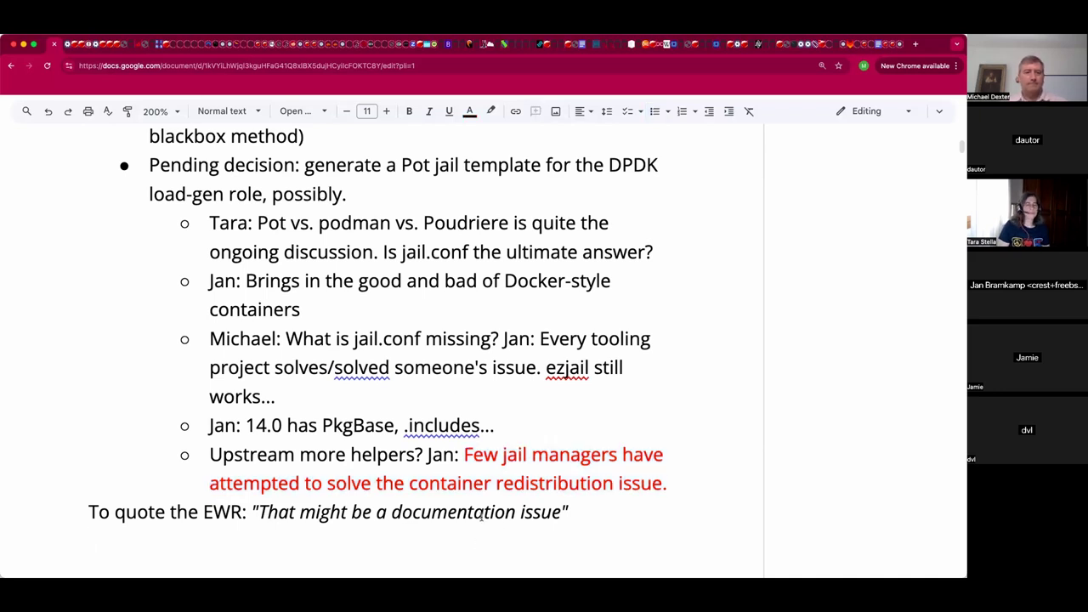
{"action": "key", "text": "Up"}
{"action": "key", "text": "Return"}
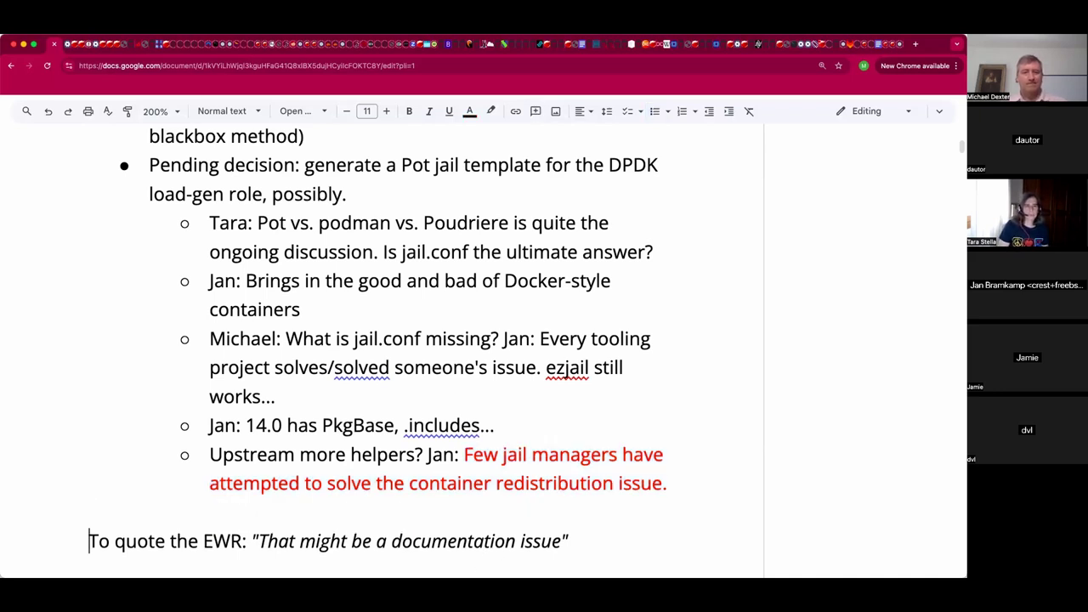
{"action": "key", "text": "Up"}
{"action": "key", "text": "Left"}
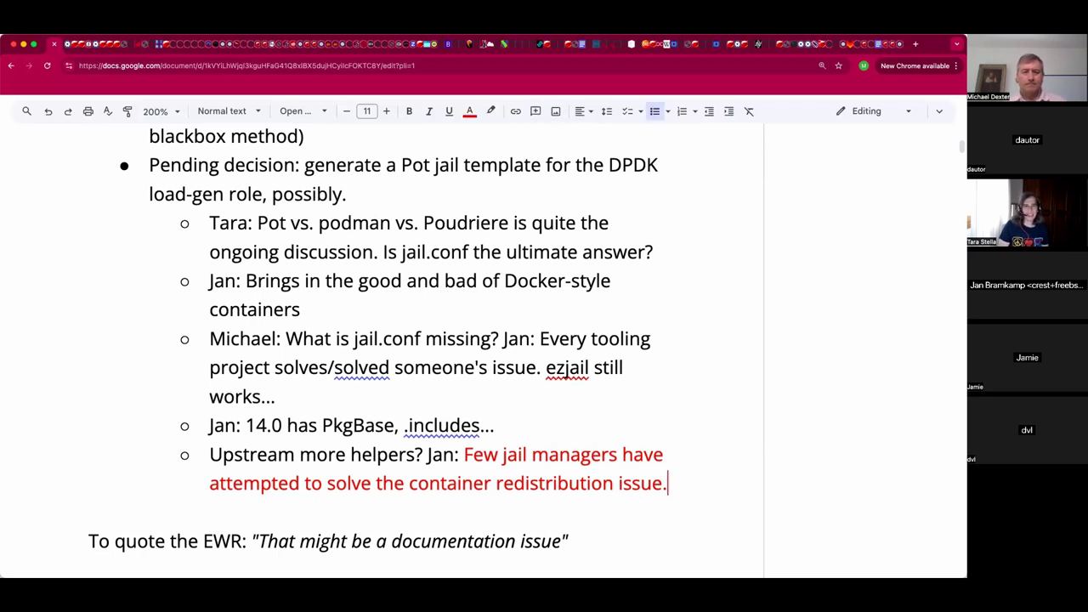
Add a black sub-bullet 'Pot supports it. Bastille has Bastille files' under the red reply.
{"action": "key", "text": "Return"}
{"action": "type", "text": "P"}
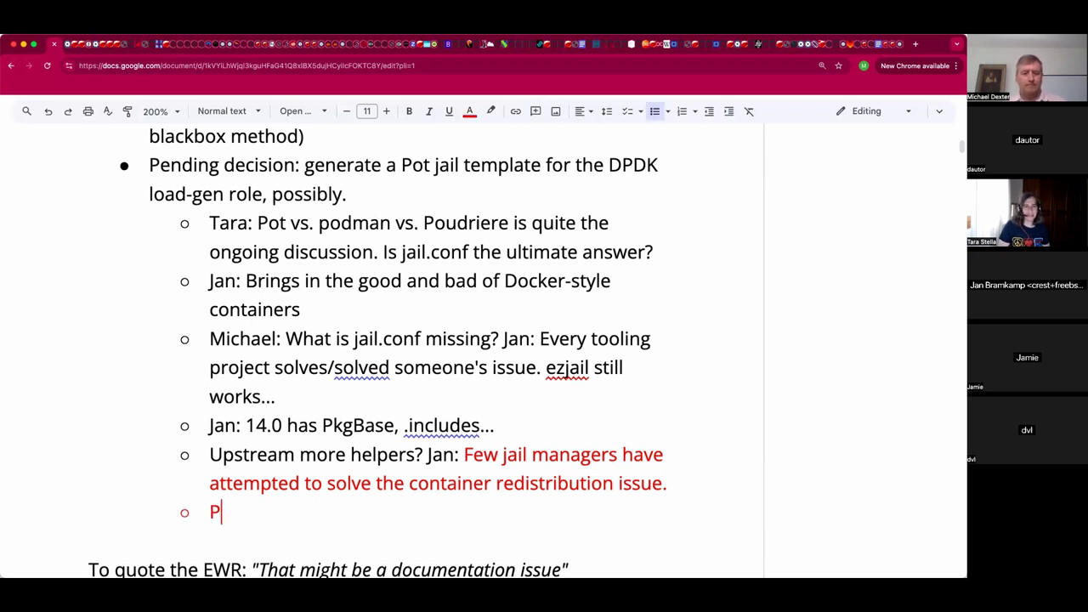
{"action": "type", "text": "ot "}
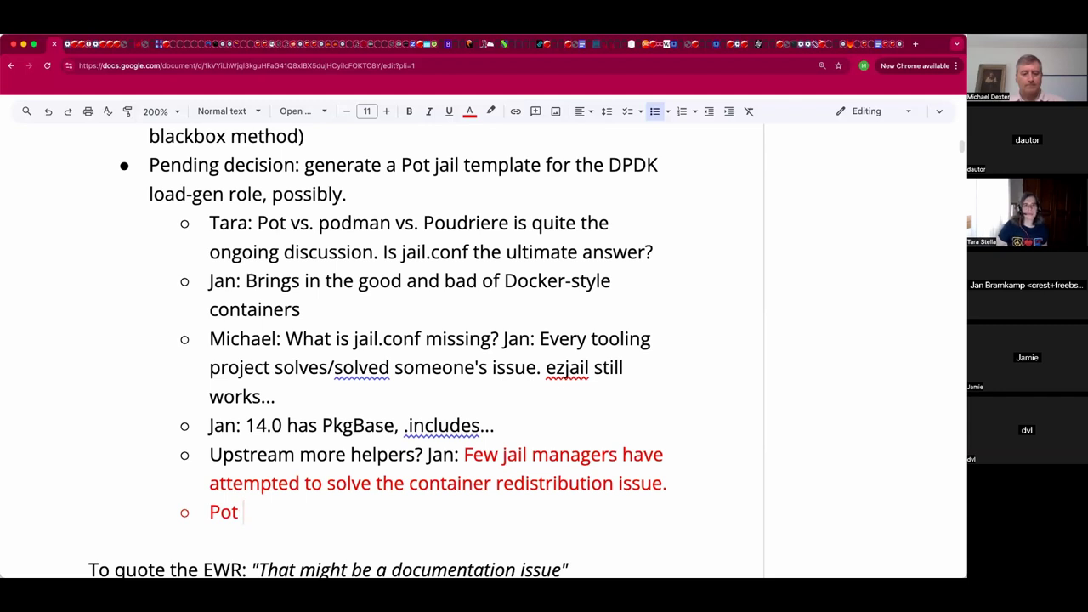
{"action": "type", "text": "supports it. Bastille has Bastille "}
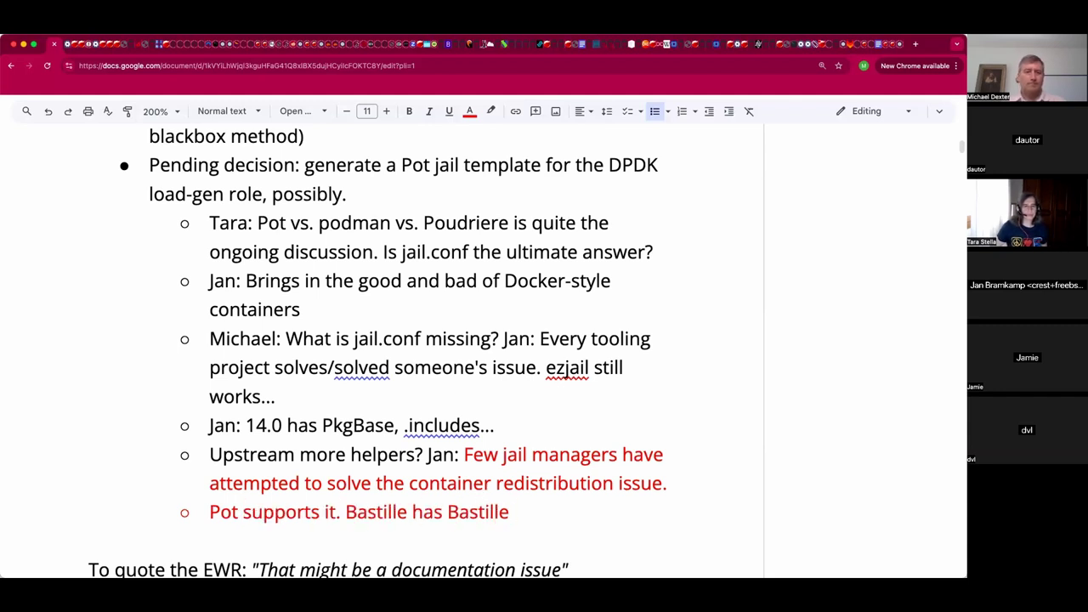
{"action": "type", "text": "files"}
{"action": "key", "text": "super+shift+Left"}
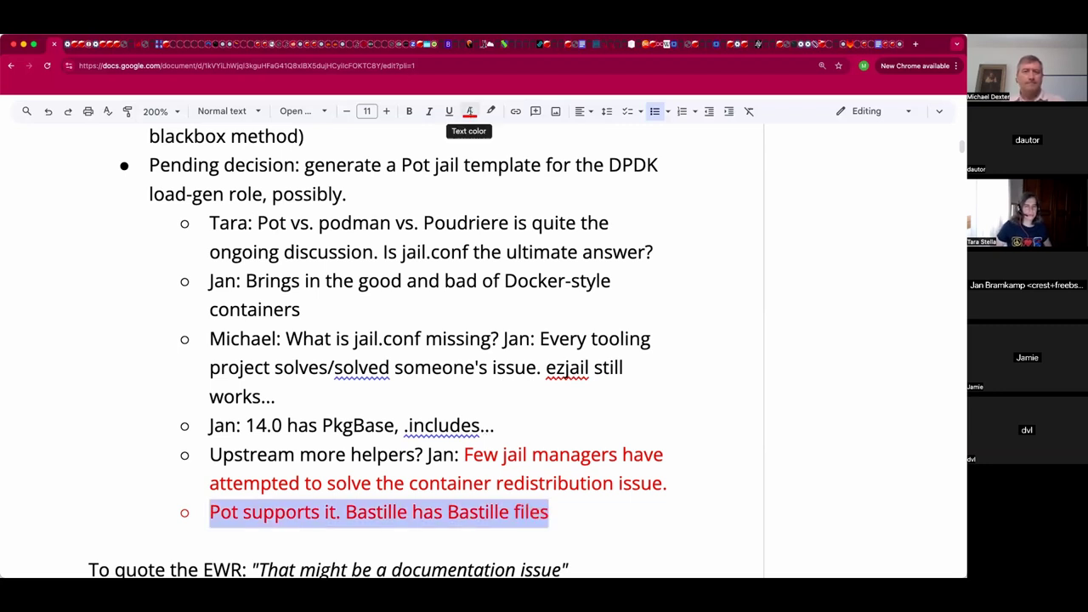
{"action": "left_click", "coordinate": [469, 111]}
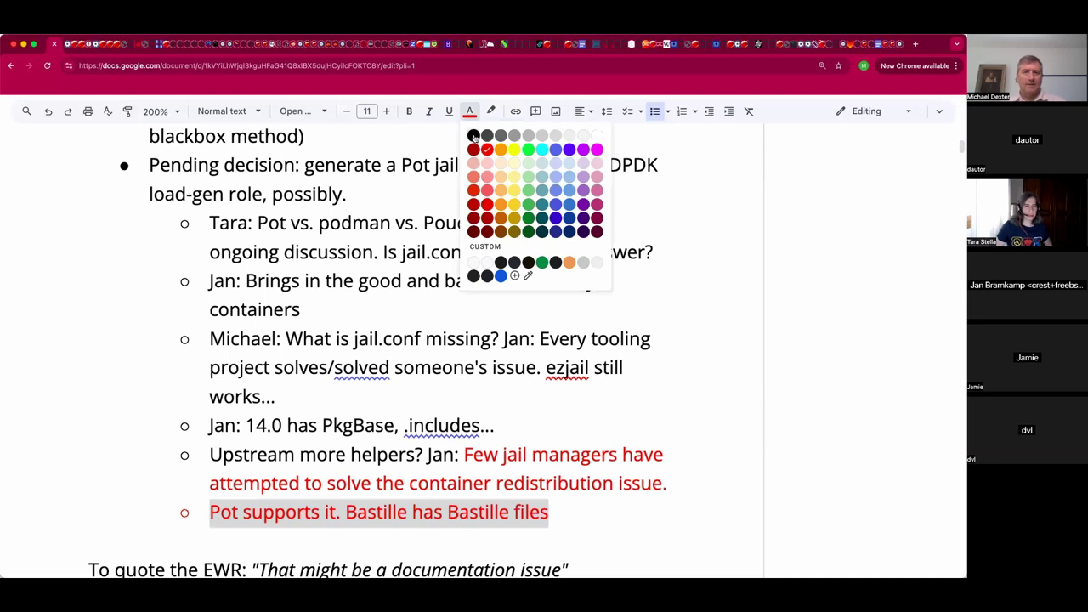
{"action": "left_click", "coordinate": [473, 136]}
{"action": "left_click", "coordinate": [448, 539]}
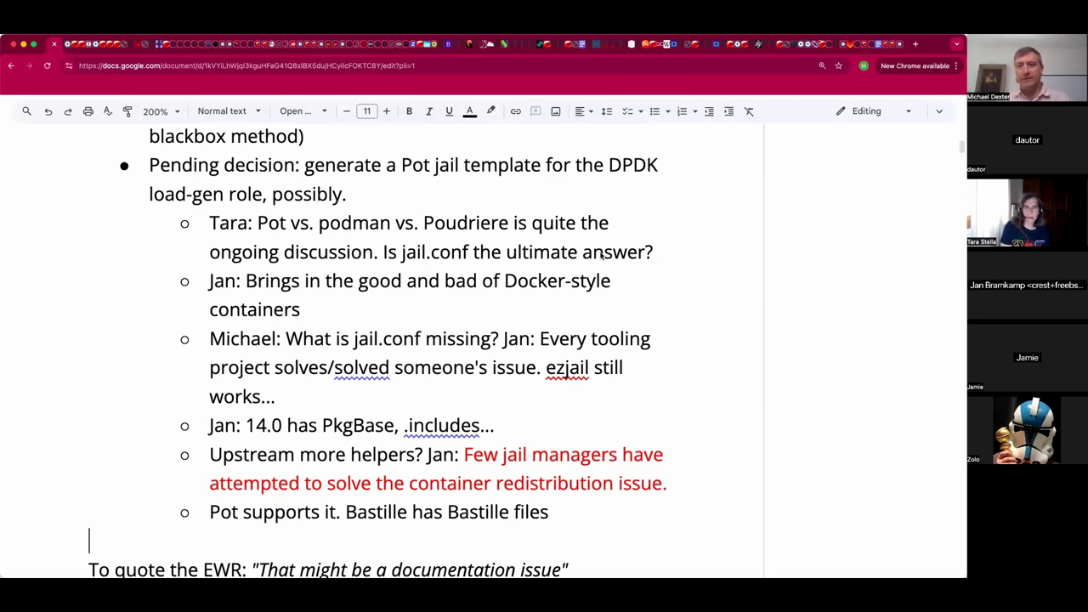
Search the document for 2024-04-09 and scroll through the matching meeting notes.
{"action": "key", "text": "super+f"}
{"action": "type", "text": "2024-04-09"}
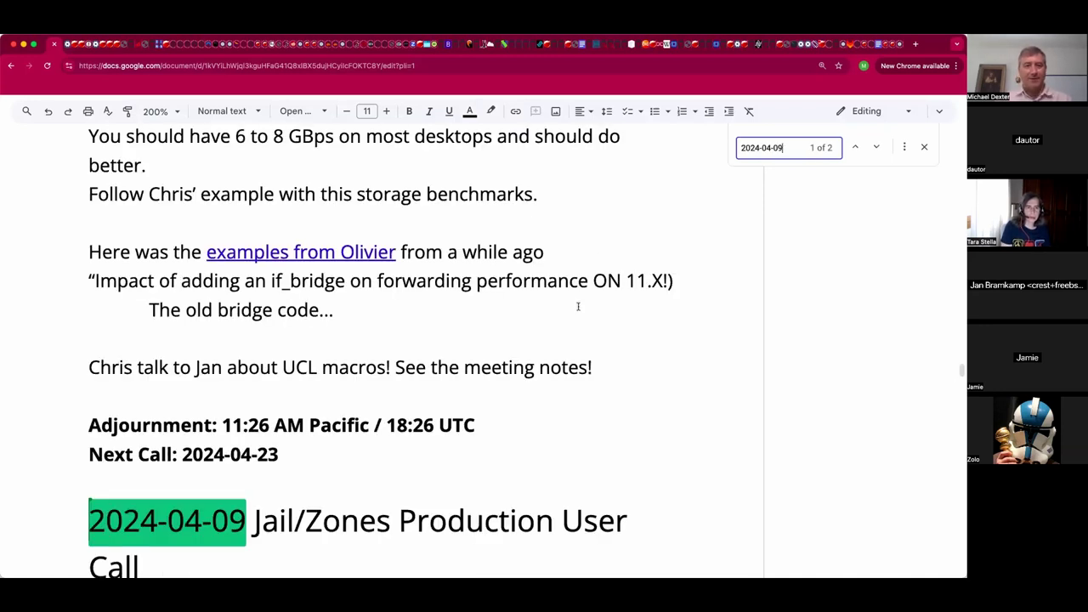
{"action": "scroll", "coordinate": [578, 306], "scroll_direction": "down", "scroll_amount": 3}
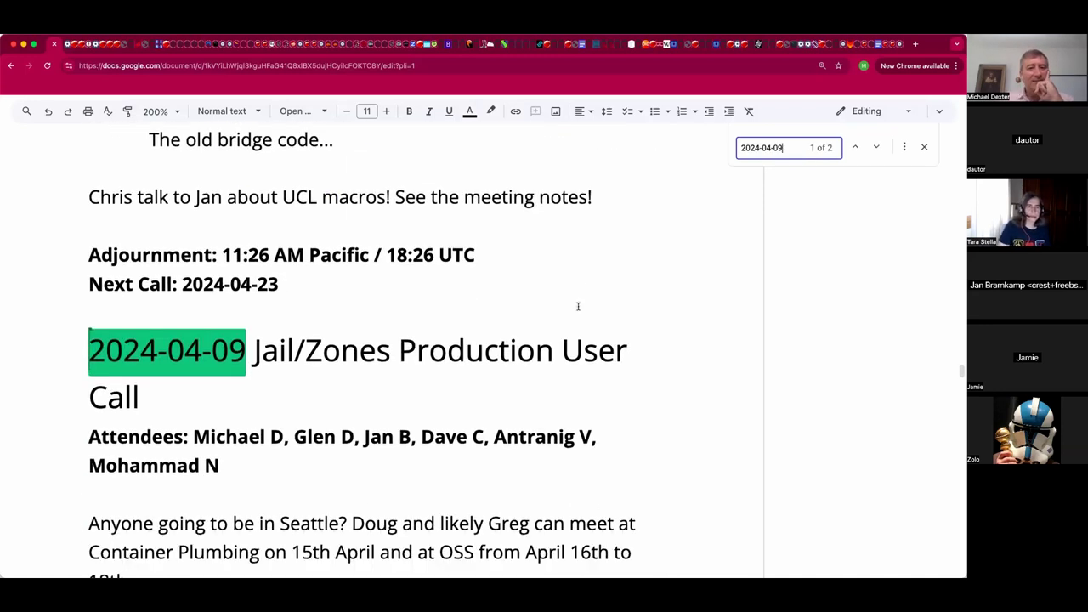
{"action": "scroll", "coordinate": [578, 306], "scroll_direction": "down", "scroll_amount": 10}
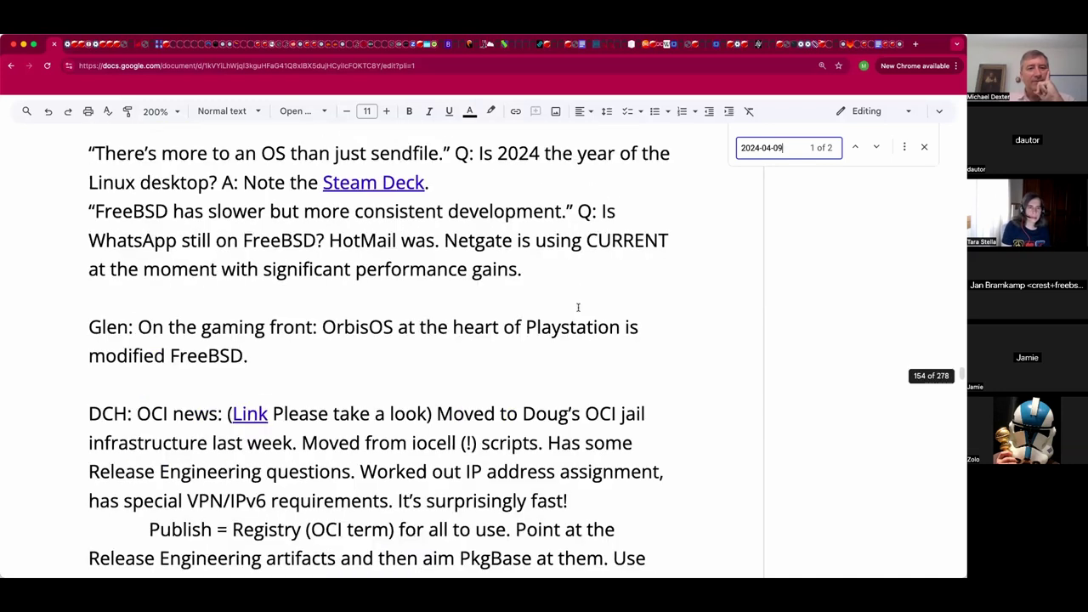
{"action": "scroll", "coordinate": [578, 307], "scroll_direction": "up", "scroll_amount": 3}
{"action": "scroll", "coordinate": [578, 306], "scroll_direction": "down", "scroll_amount": 3}
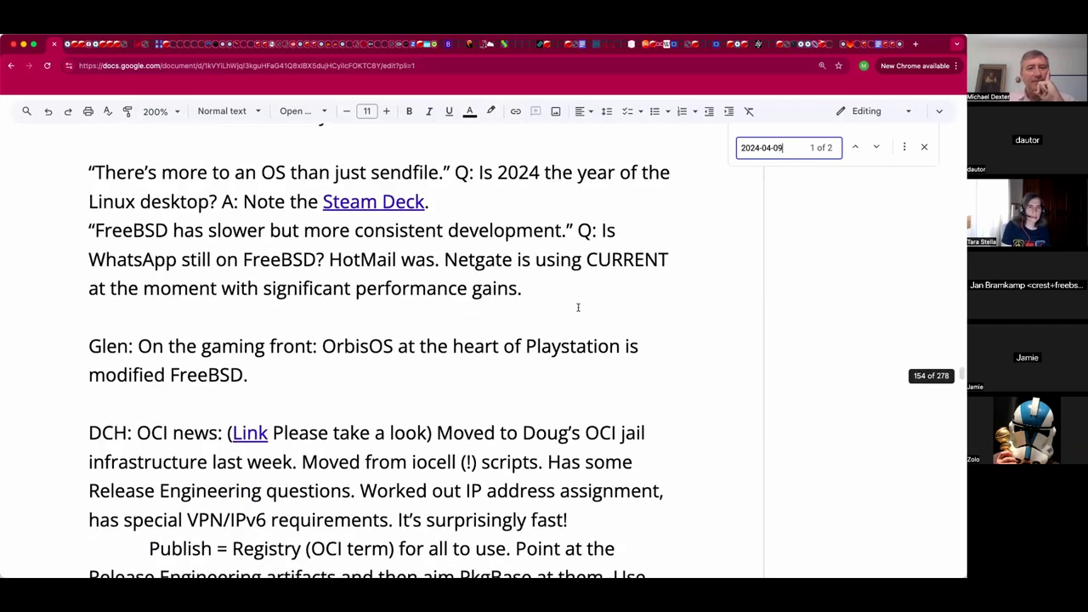
{"action": "scroll", "coordinate": [584, 308], "scroll_direction": "down", "scroll_amount": 4}
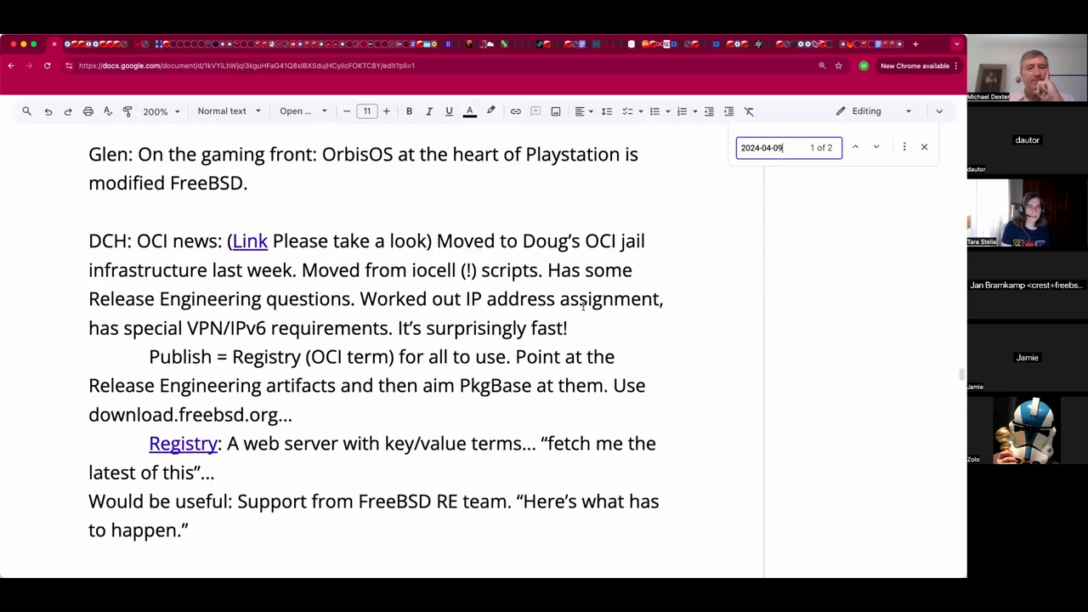
{"action": "scroll", "coordinate": [584, 308], "scroll_direction": "down", "scroll_amount": 3}
{"action": "scroll", "coordinate": [583, 304], "scroll_direction": "up", "scroll_amount": 3}
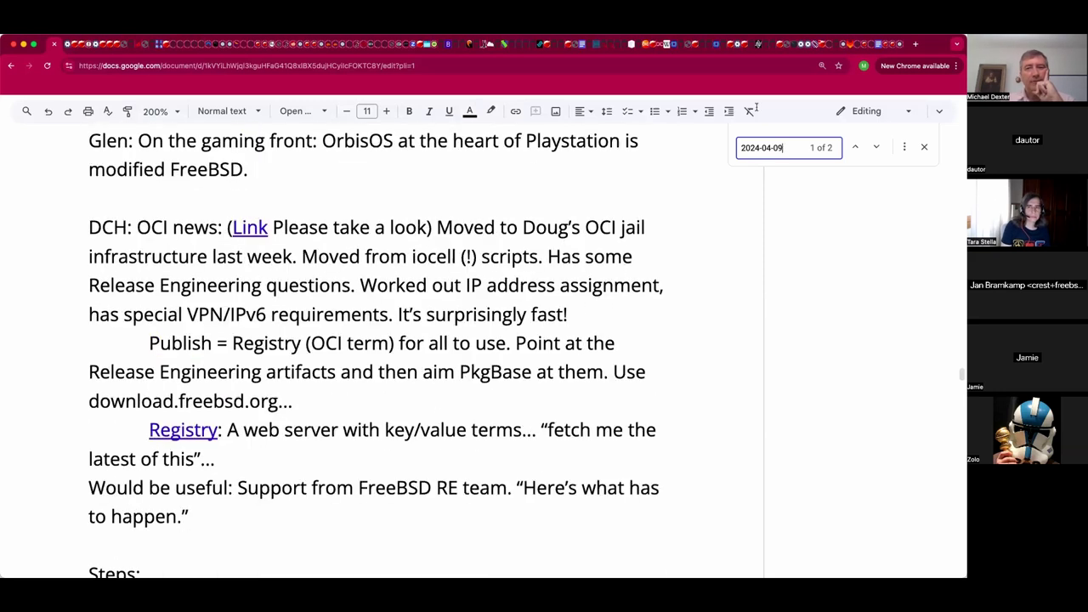
Close the find bar and scroll down through the OCI registry and CI tooling notes.
{"action": "left_click", "coordinate": [924, 147]}
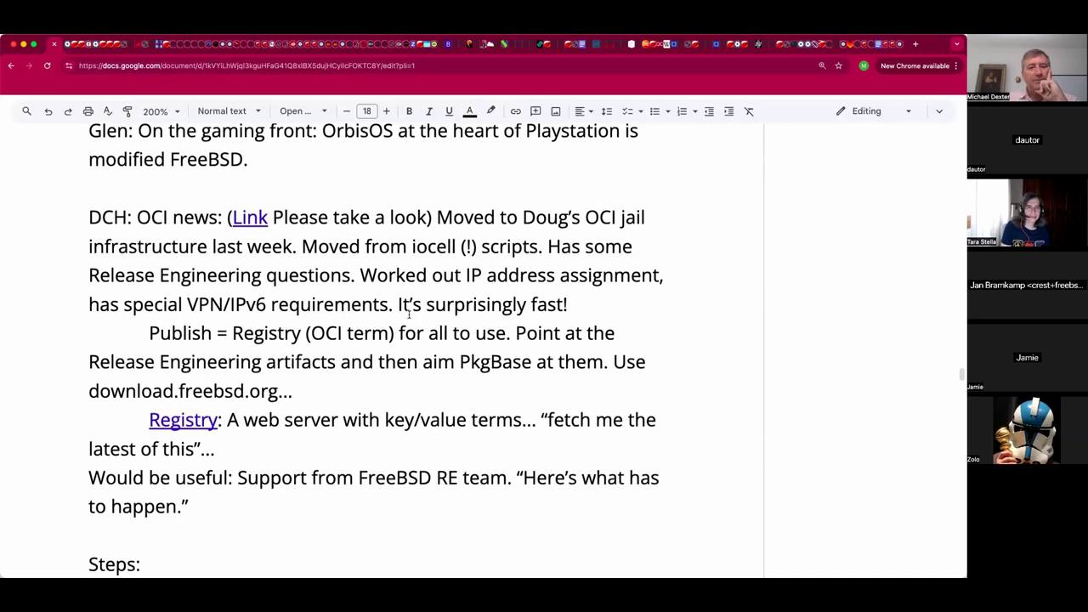
{"action": "scroll", "coordinate": [408, 314], "scroll_direction": "down", "scroll_amount": 1}
{"action": "scroll", "coordinate": [409, 314], "scroll_direction": "down", "scroll_amount": 2}
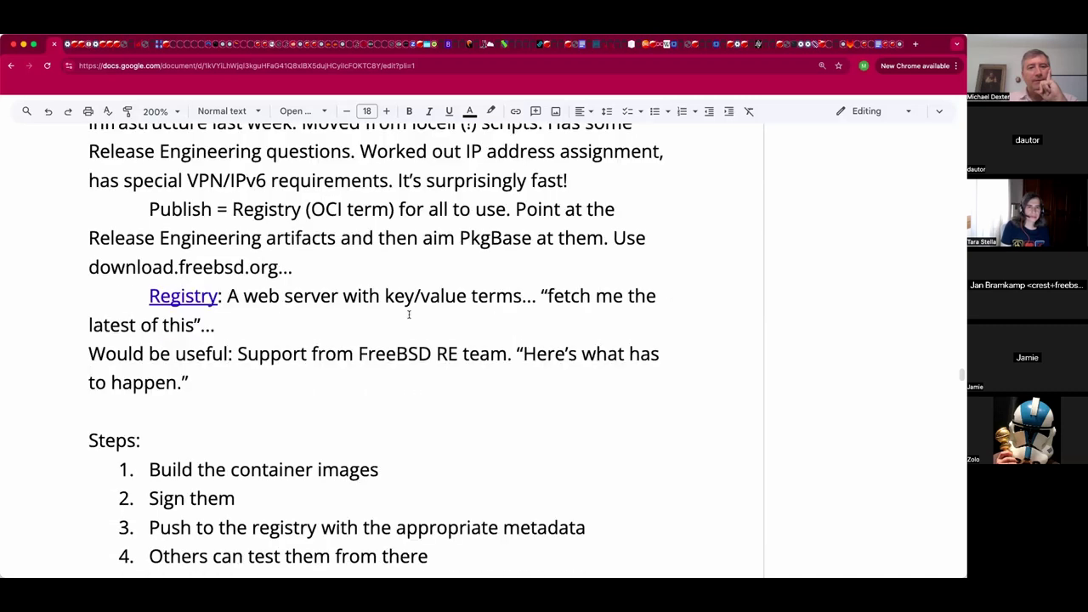
{"action": "scroll", "coordinate": [409, 314], "scroll_direction": "down", "scroll_amount": 1}
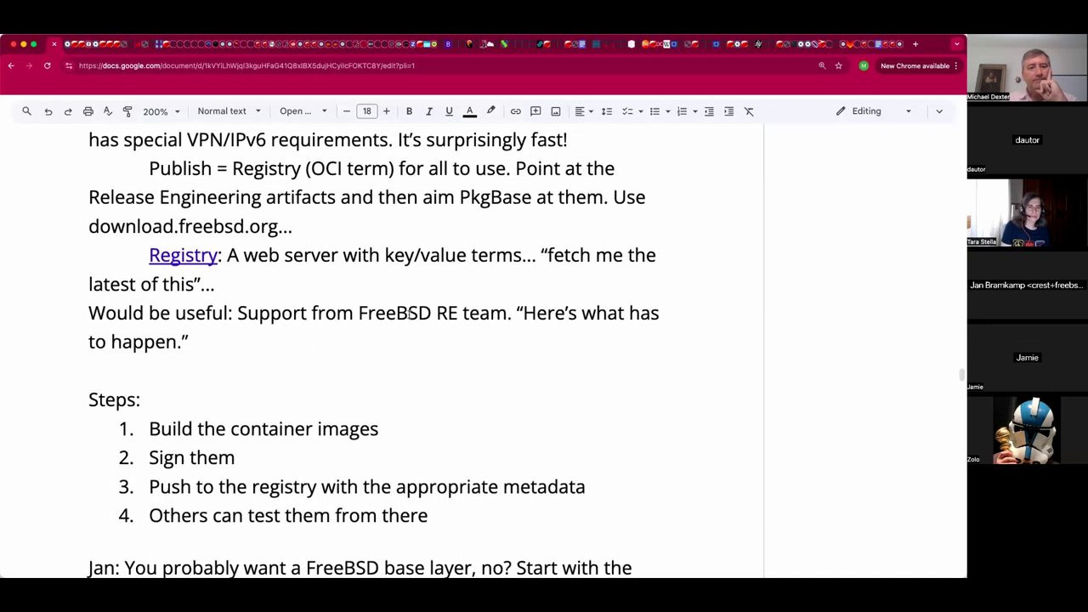
{"action": "scroll", "coordinate": [408, 314], "scroll_direction": "down", "scroll_amount": 2}
{"action": "scroll", "coordinate": [409, 314], "scroll_direction": "down", "scroll_amount": 2}
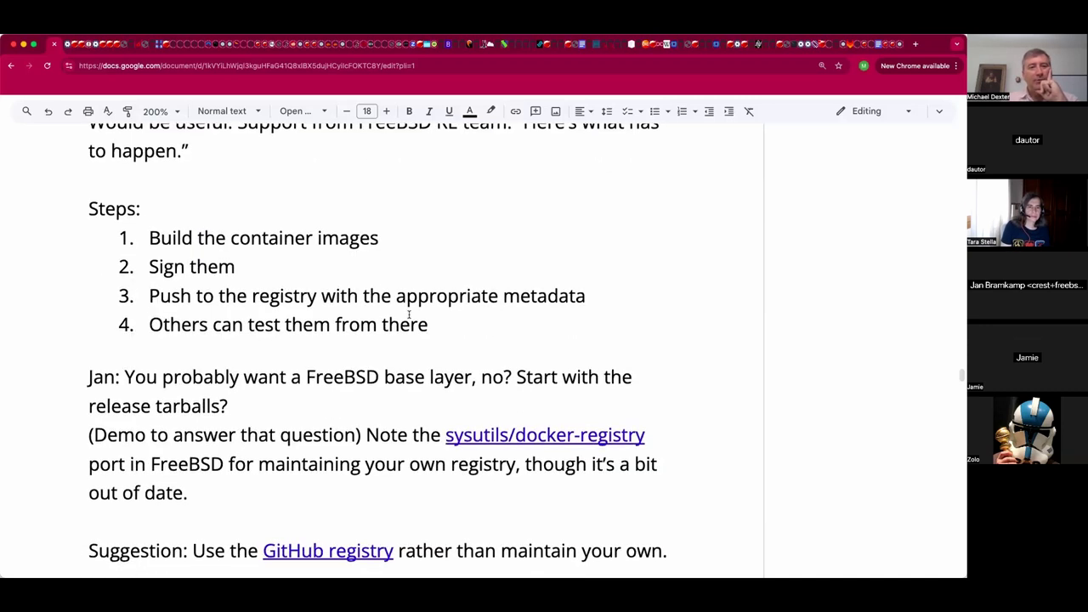
{"action": "scroll", "coordinate": [409, 315], "scroll_direction": "down", "scroll_amount": 2}
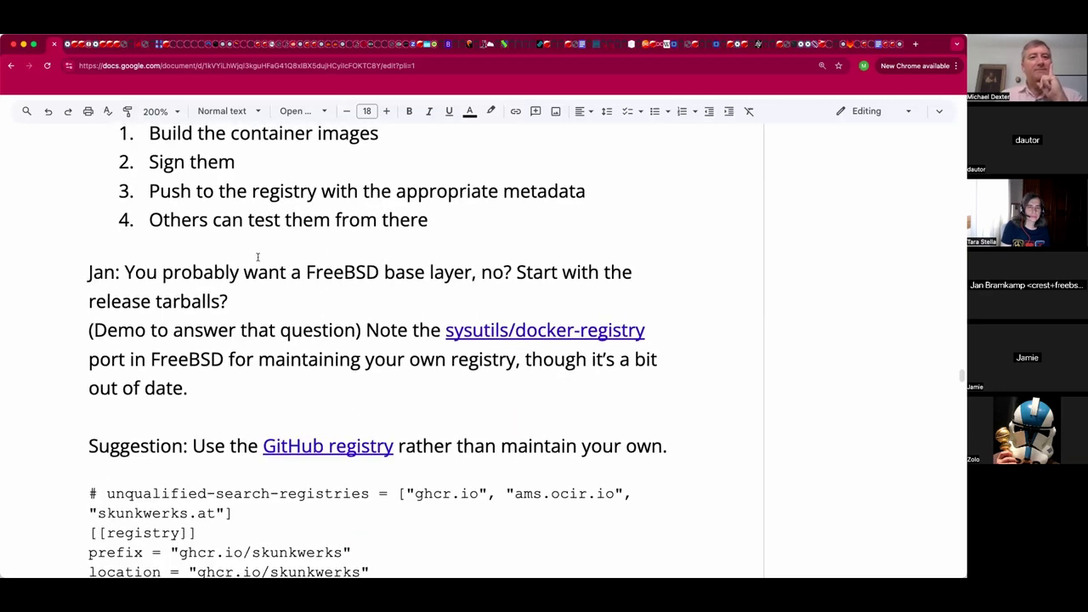
{"action": "scroll", "coordinate": [369, 267], "scroll_direction": "down", "scroll_amount": 1}
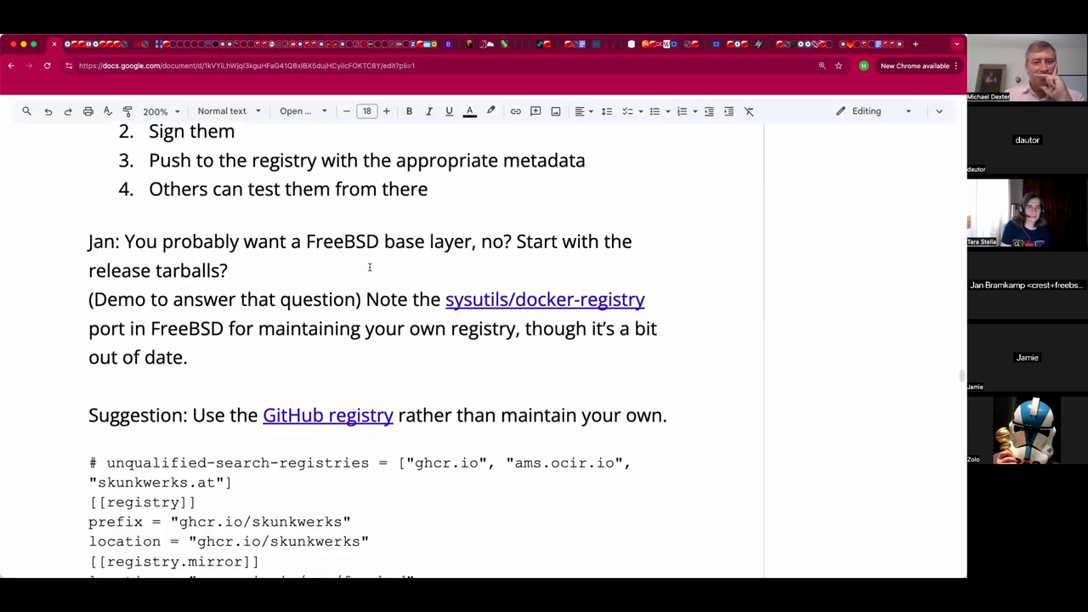
{"action": "scroll", "coordinate": [369, 267], "scroll_direction": "down", "scroll_amount": 2}
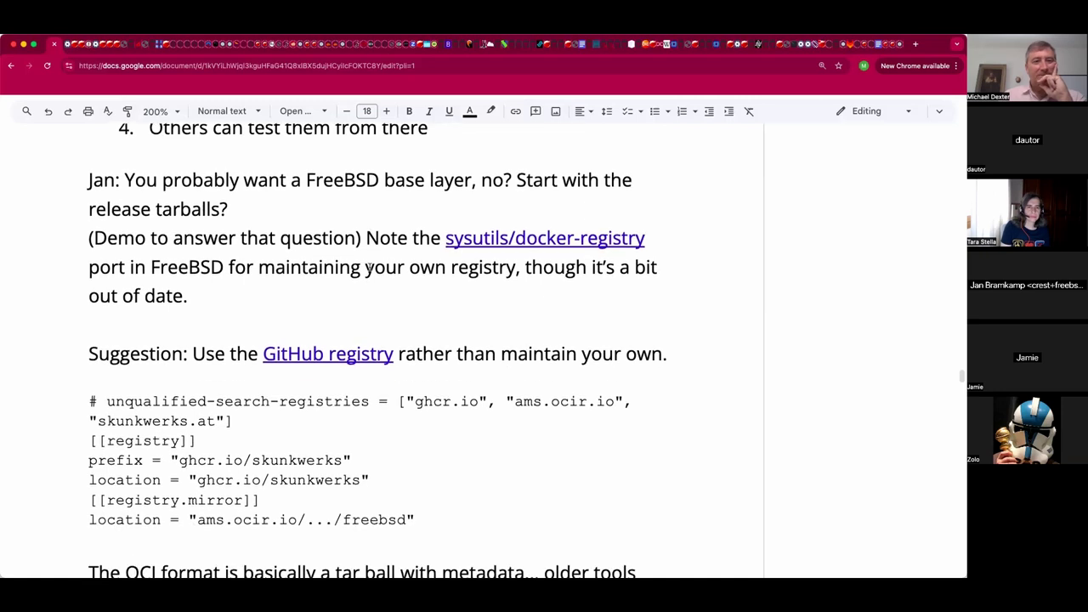
{"action": "scroll", "coordinate": [369, 267], "scroll_direction": "down", "scroll_amount": 2}
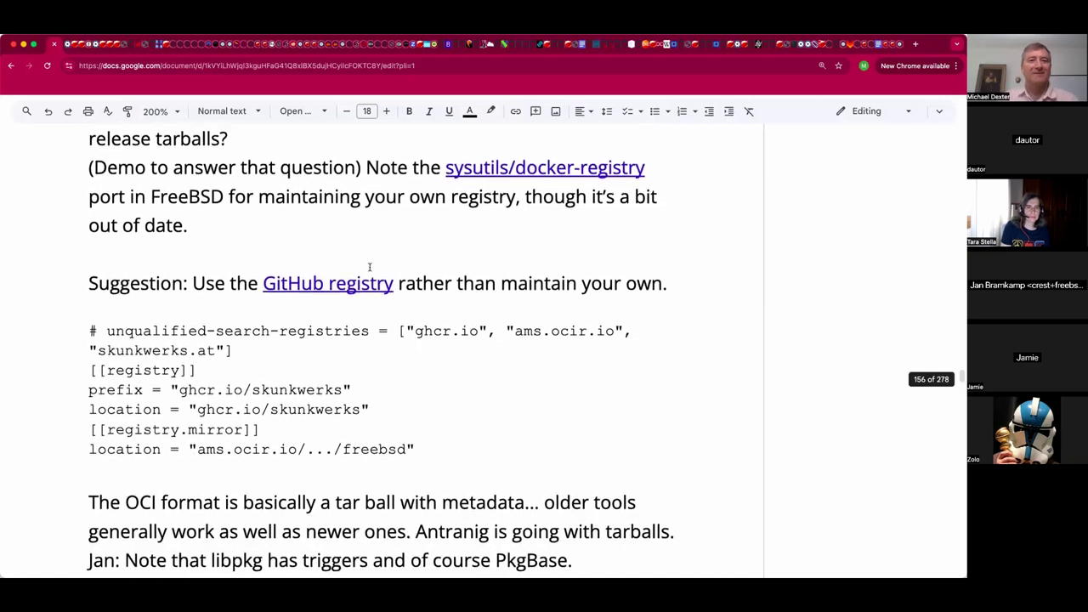
{"action": "scroll", "coordinate": [504, 264], "scroll_direction": "down", "scroll_amount": 1}
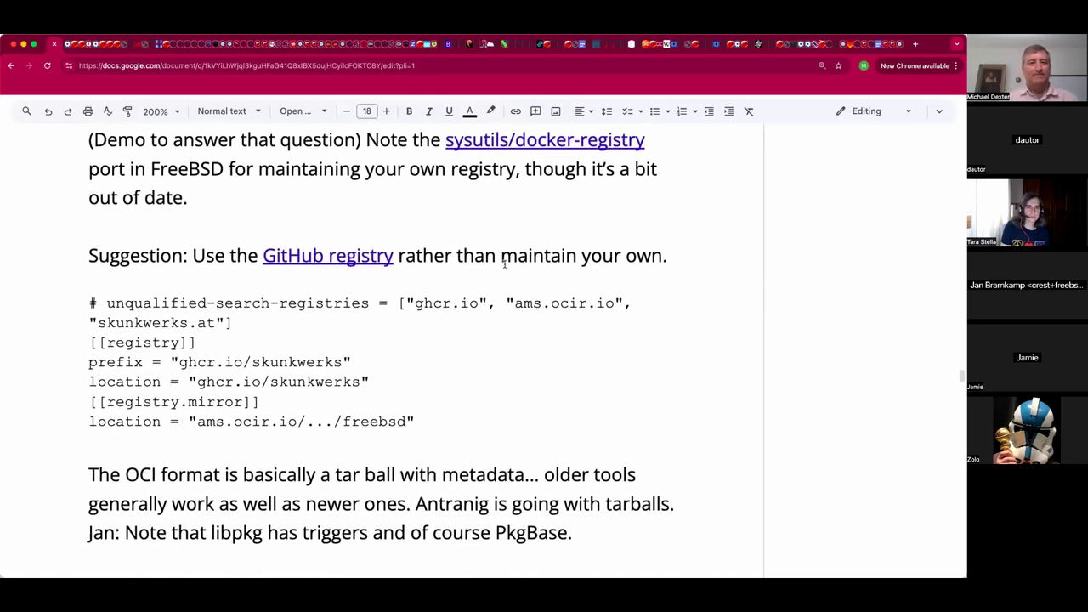
{"action": "scroll", "coordinate": [504, 264], "scroll_direction": "down", "scroll_amount": 1}
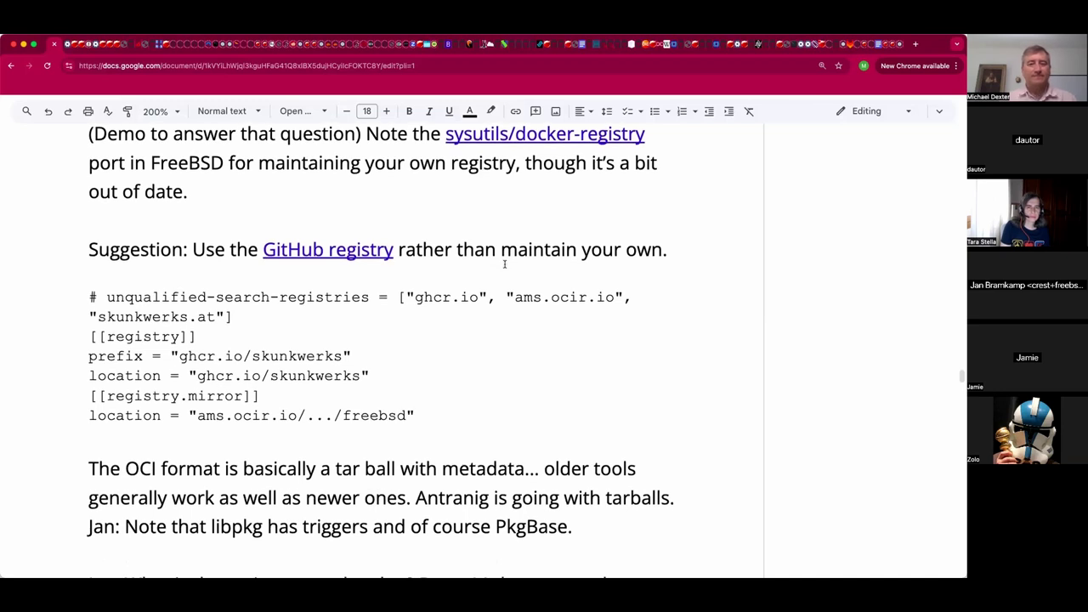
{"action": "scroll", "coordinate": [505, 265], "scroll_direction": "down", "scroll_amount": 1}
{"action": "scroll", "coordinate": [504, 264], "scroll_direction": "down", "scroll_amount": 1}
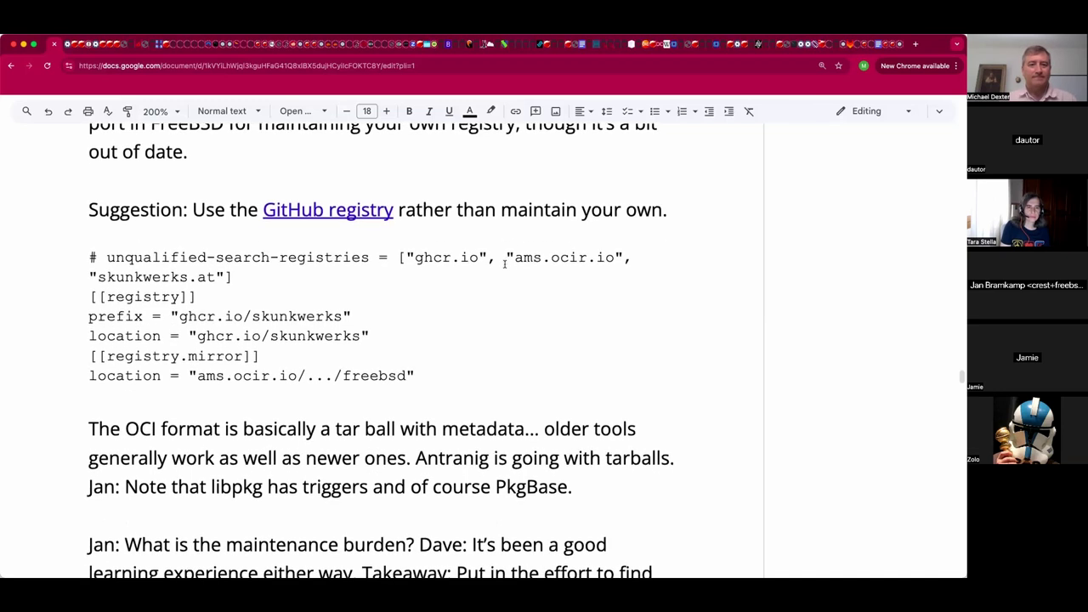
{"action": "scroll", "coordinate": [504, 263], "scroll_direction": "down", "scroll_amount": 3}
{"action": "scroll", "coordinate": [504, 264], "scroll_direction": "down", "scroll_amount": 2}
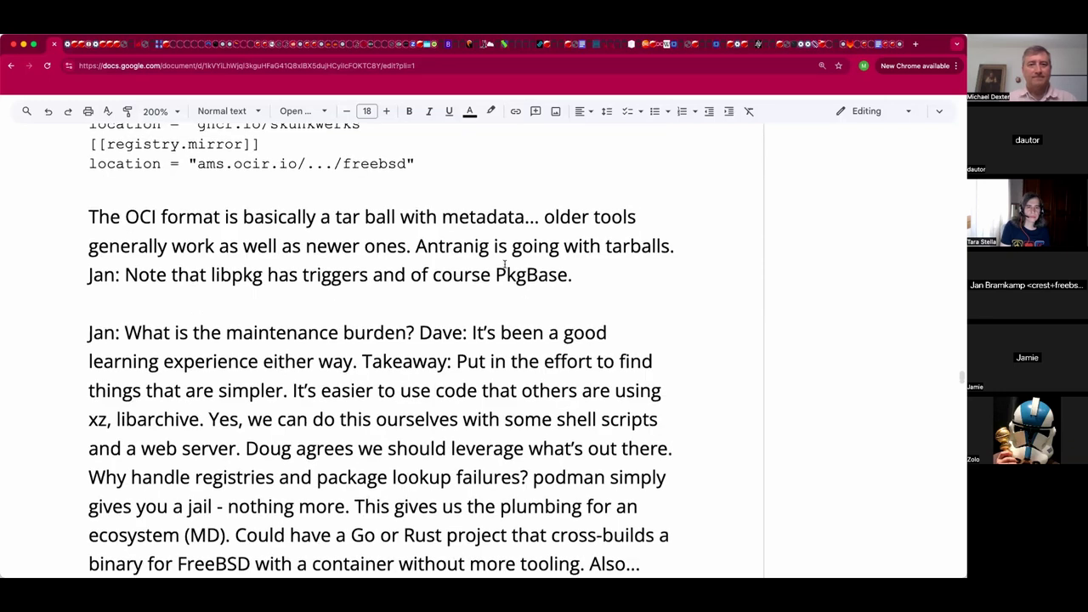
{"action": "scroll", "coordinate": [504, 264], "scroll_direction": "down", "scroll_amount": 1}
{"action": "scroll", "coordinate": [504, 264], "scroll_direction": "down", "scroll_amount": 1}
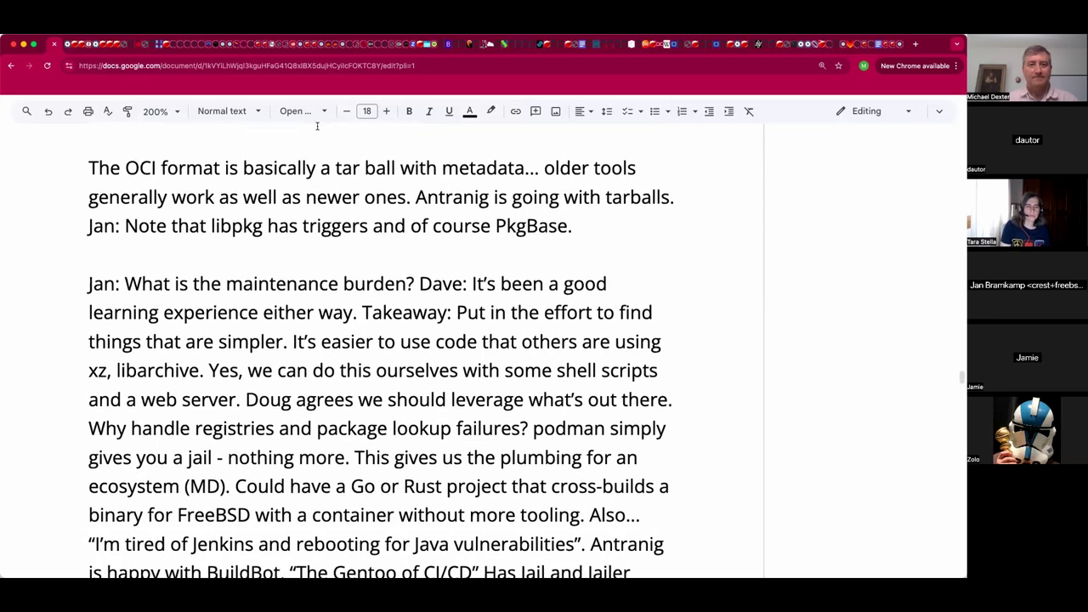
Select the document's web address and scroll through the ZFS layout and IPv6 news sections.
{"action": "left_click", "coordinate": [313, 65]}
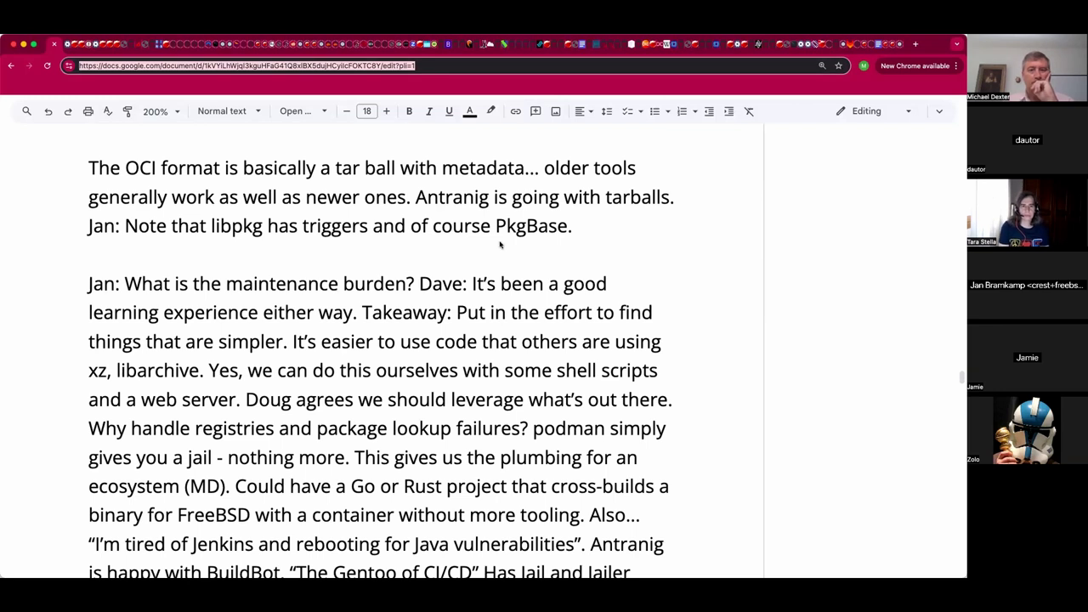
{"action": "scroll", "coordinate": [500, 245], "scroll_direction": "down", "scroll_amount": 2}
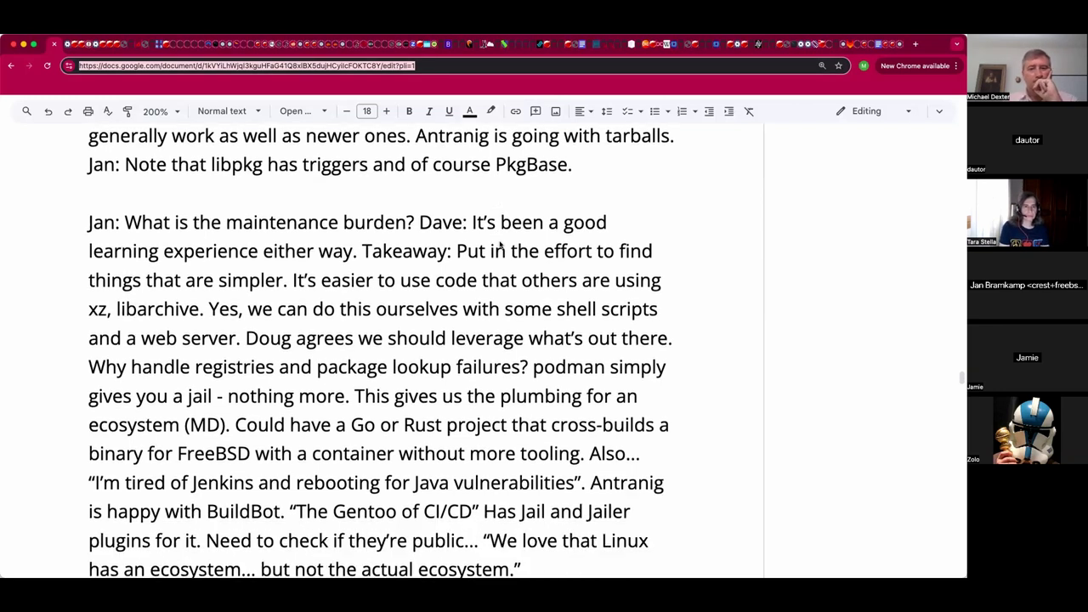
{"action": "scroll", "coordinate": [500, 245], "scroll_direction": "down", "scroll_amount": 5}
{"action": "scroll", "coordinate": [500, 245], "scroll_direction": "down", "scroll_amount": 2}
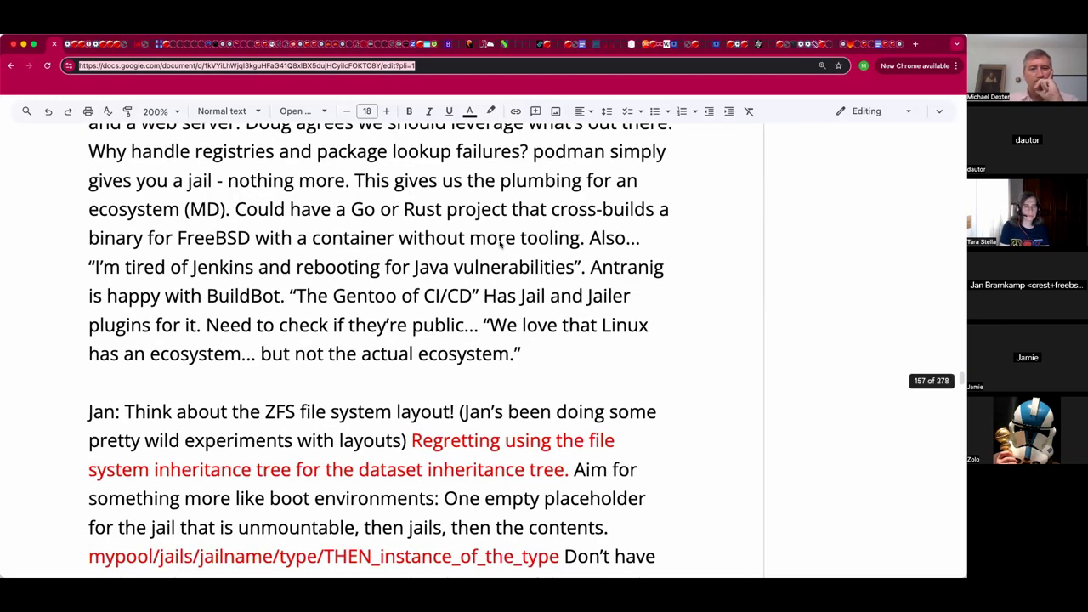
{"action": "scroll", "coordinate": [500, 245], "scroll_direction": "down", "scroll_amount": 5}
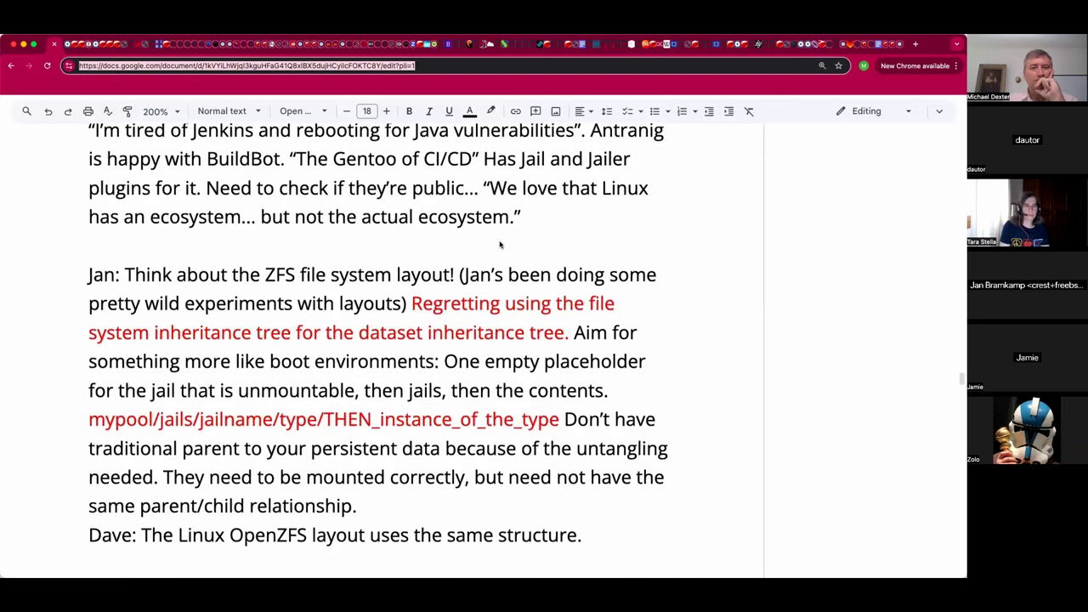
{"action": "scroll", "coordinate": [499, 245], "scroll_direction": "down", "scroll_amount": 2}
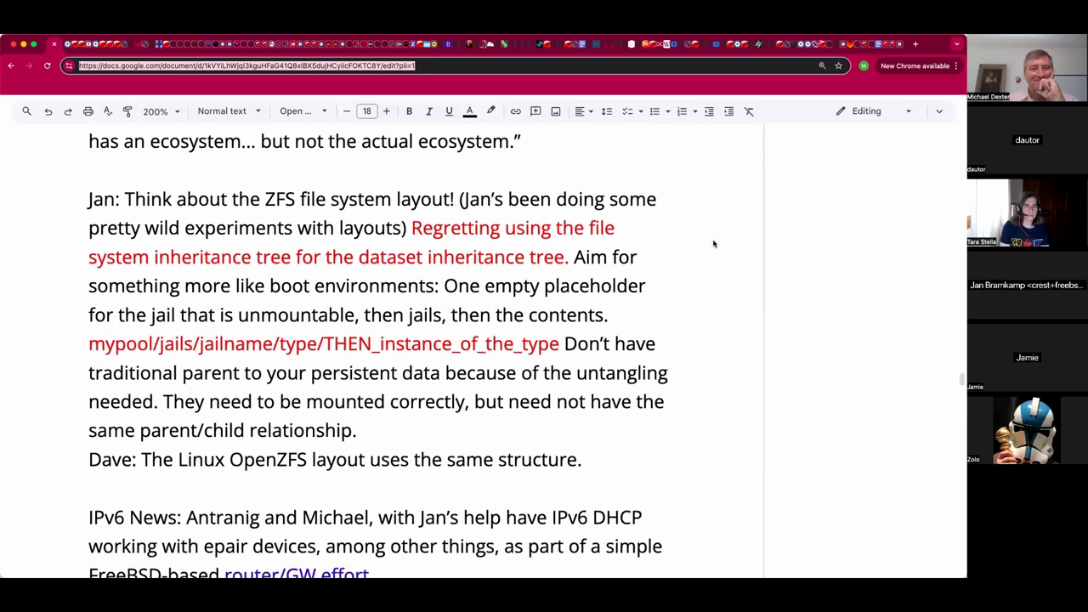
{"action": "scroll", "coordinate": [713, 244], "scroll_direction": "down", "scroll_amount": 1}
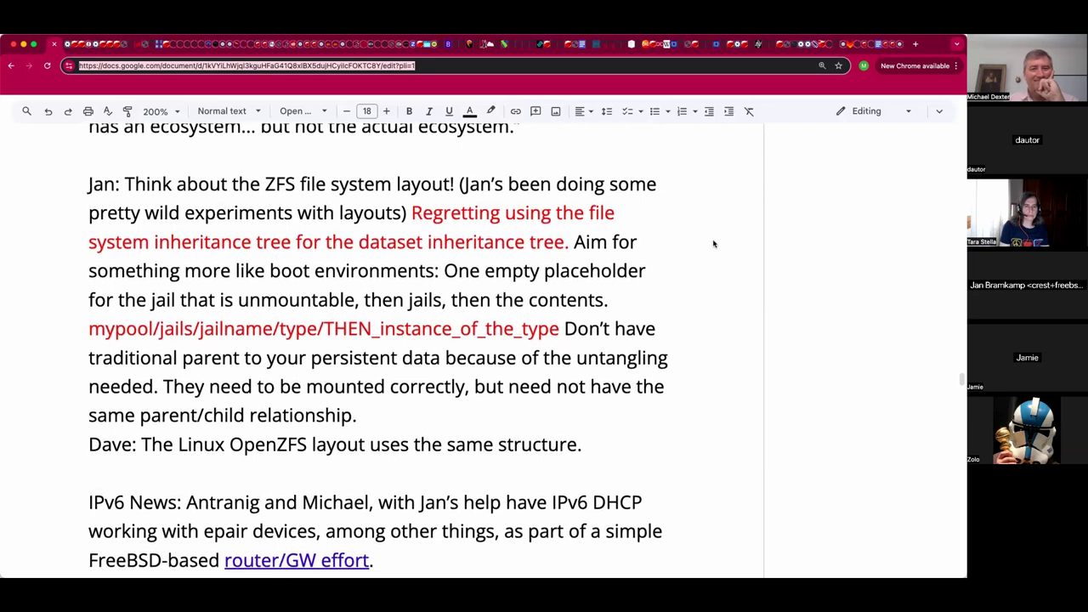
{"action": "scroll", "coordinate": [713, 244], "scroll_direction": "down", "scroll_amount": 2}
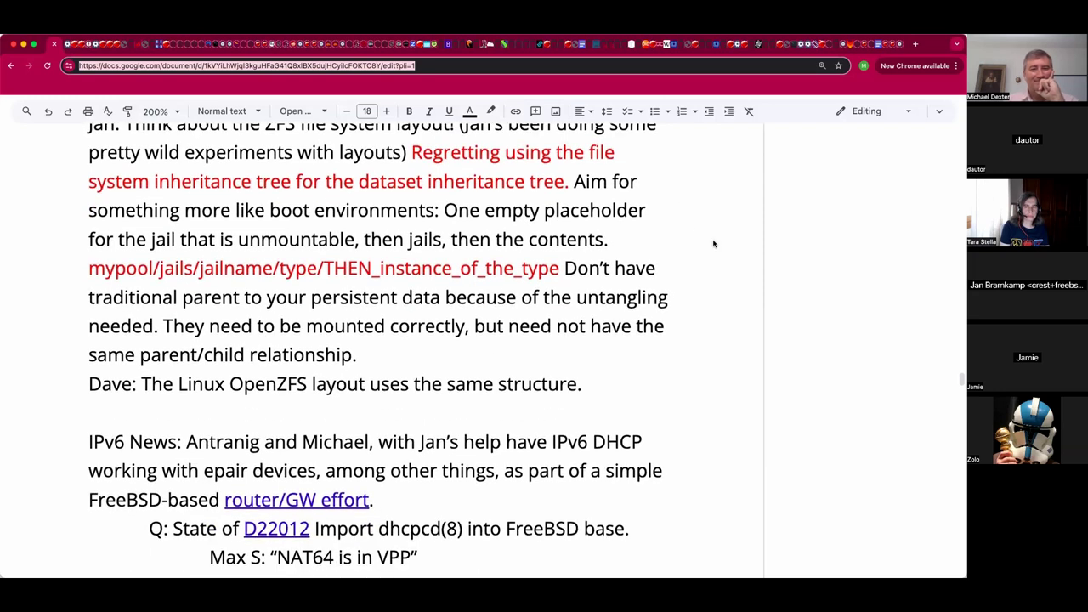
{"action": "scroll", "coordinate": [713, 244], "scroll_direction": "down", "scroll_amount": 4}
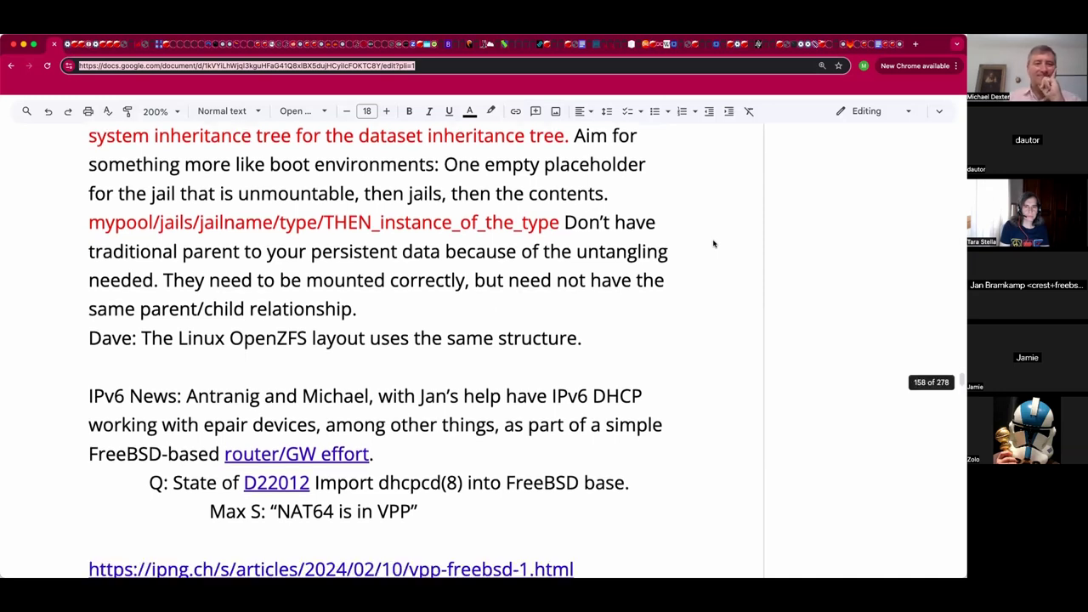
{"action": "scroll", "coordinate": [713, 244], "scroll_direction": "down", "scroll_amount": 1}
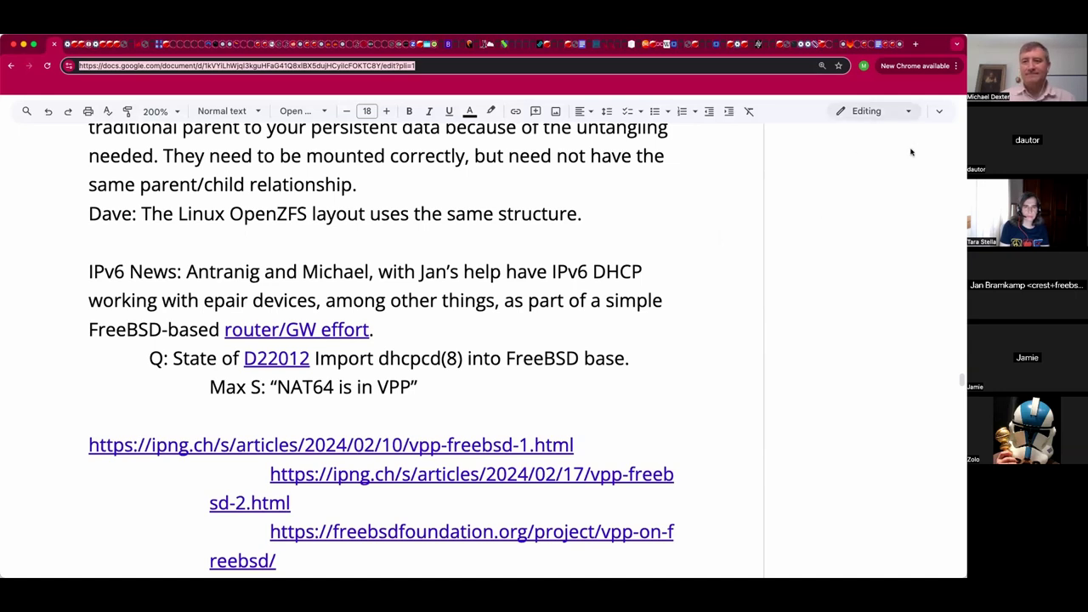
{"action": "scroll", "coordinate": [850, 383], "scroll_direction": "down", "scroll_amount": 1}
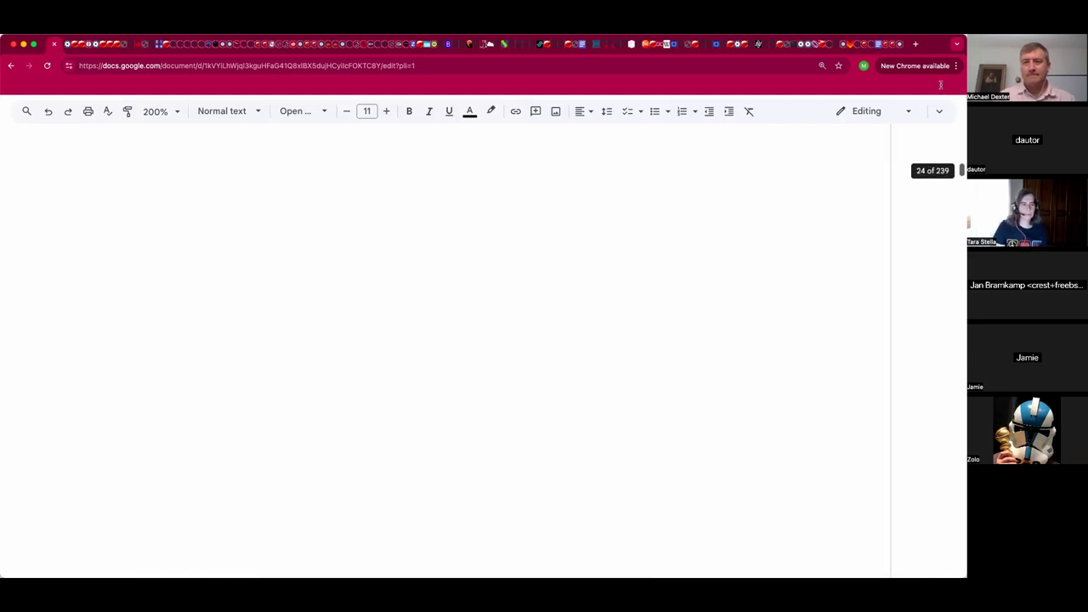
{"action": "scroll", "coordinate": [857, 257], "scroll_direction": "down", "scroll_amount": 10}
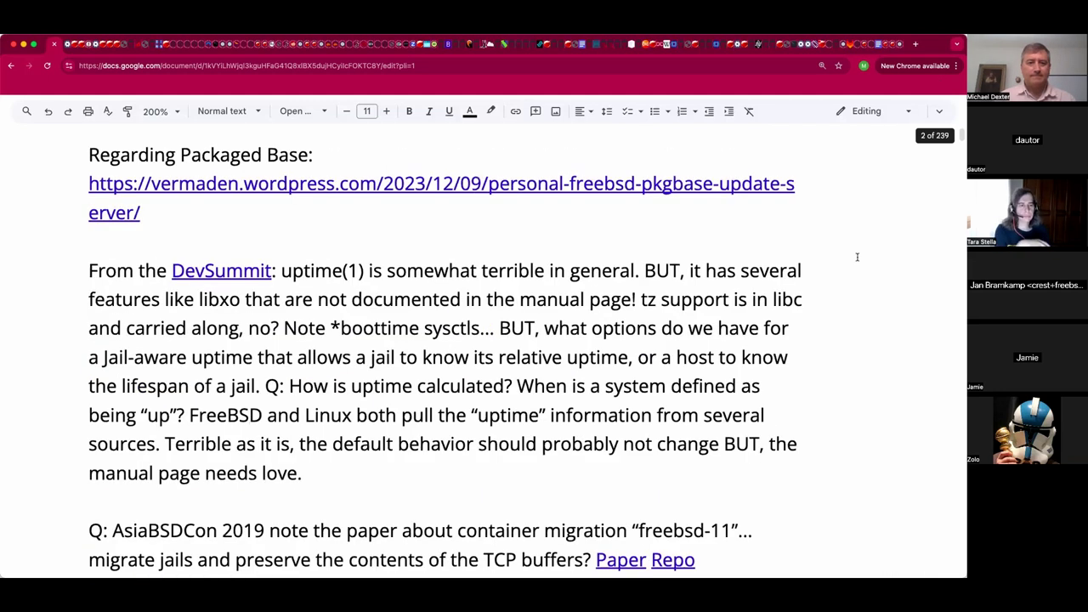
{"action": "scroll", "coordinate": [857, 257], "scroll_direction": "down", "scroll_amount": 5}
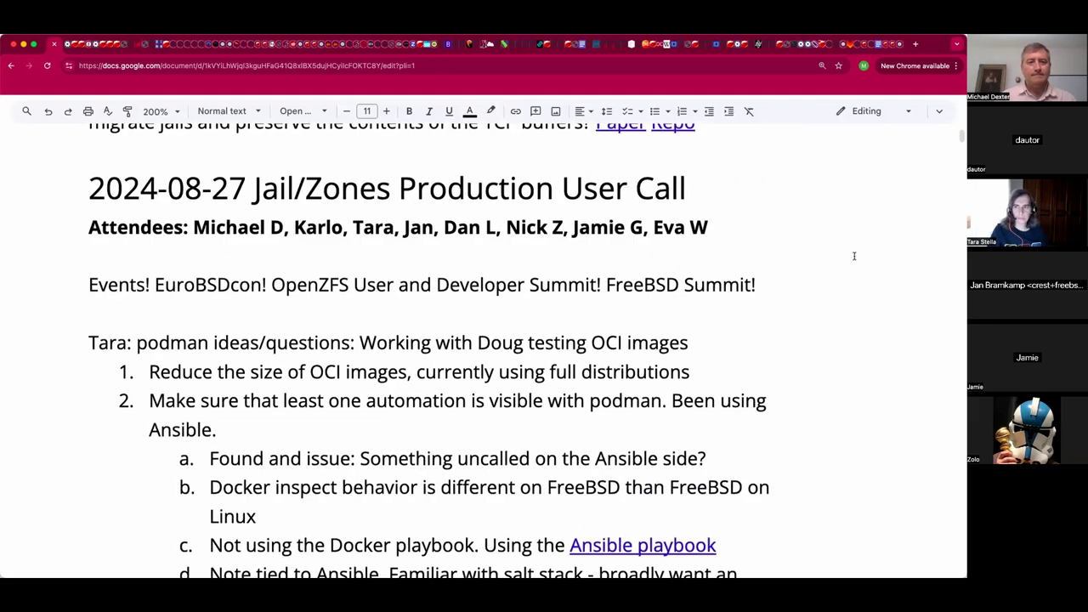
{"action": "scroll", "coordinate": [855, 256], "scroll_direction": "down", "scroll_amount": 10}
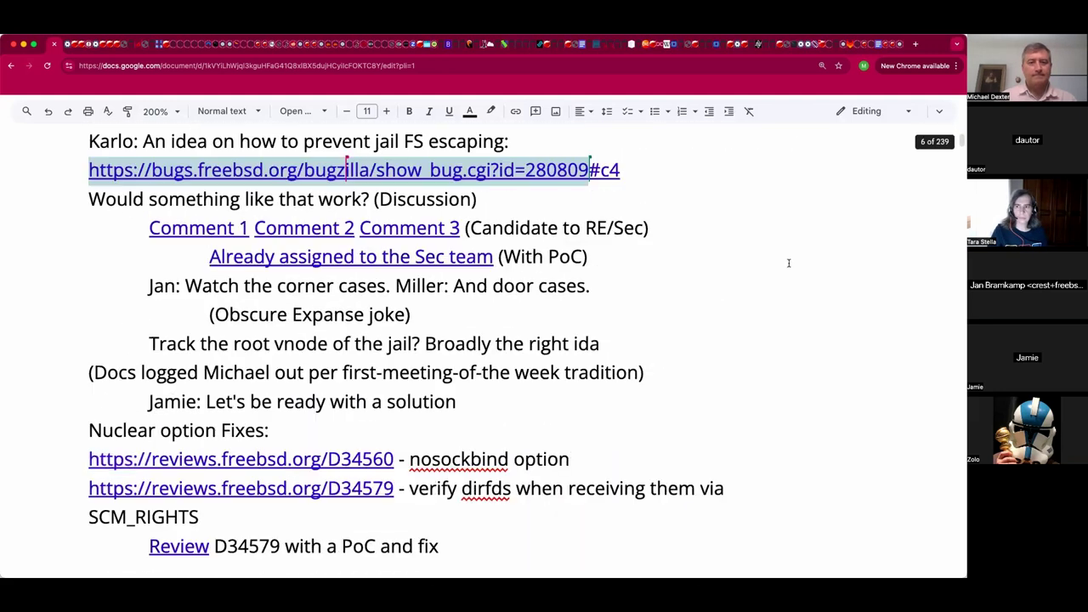
{"action": "scroll", "coordinate": [788, 264], "scroll_direction": "down", "scroll_amount": 10}
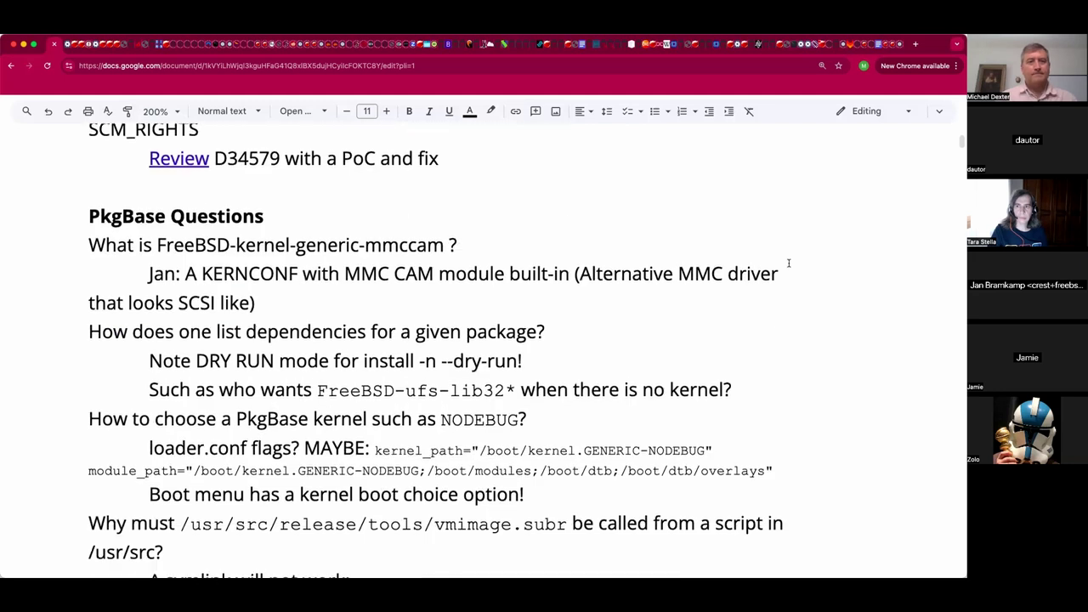
{"action": "scroll", "coordinate": [788, 263], "scroll_direction": "down", "scroll_amount": 10}
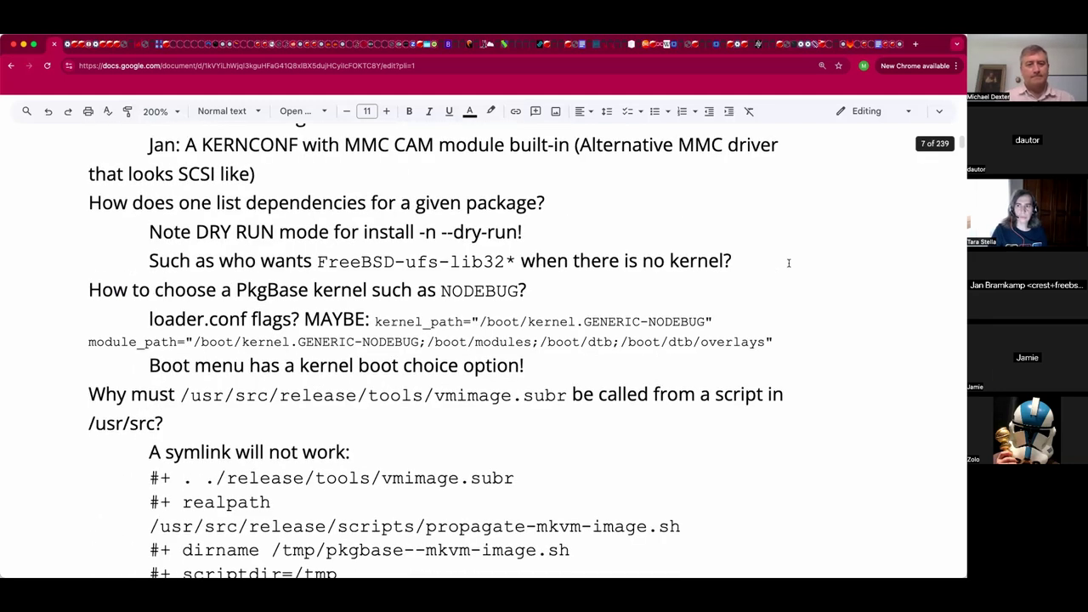
{"action": "scroll", "coordinate": [788, 263], "scroll_direction": "down", "scroll_amount": 5}
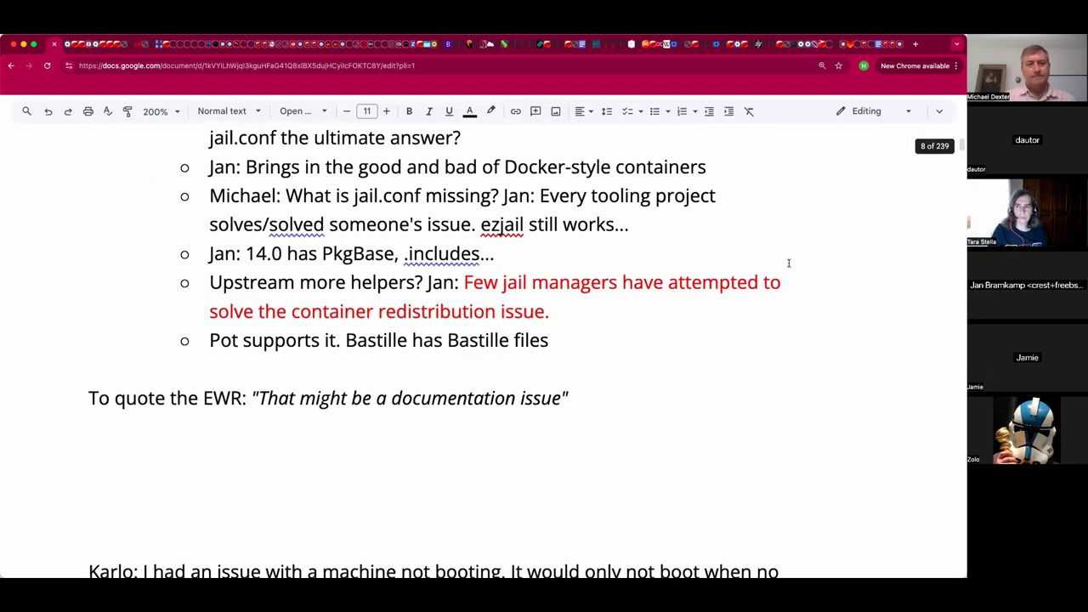
{"action": "scroll", "coordinate": [788, 263], "scroll_direction": "down", "scroll_amount": 5}
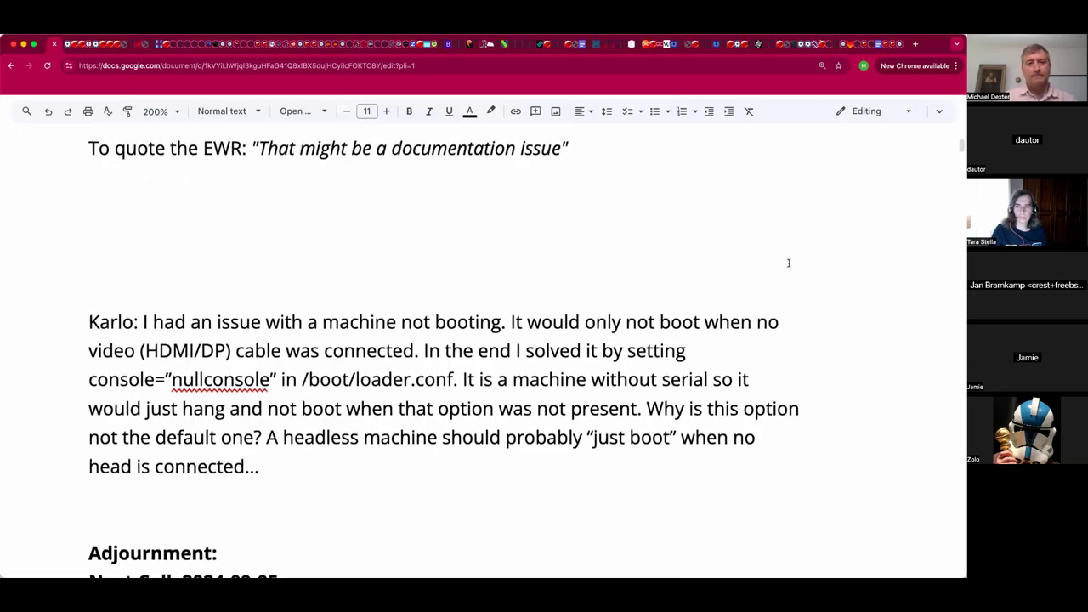
Add a blank line under the EWR quote and type 'OCI Specs: Dist Image' below it.
{"action": "left_click", "coordinate": [606, 203]}
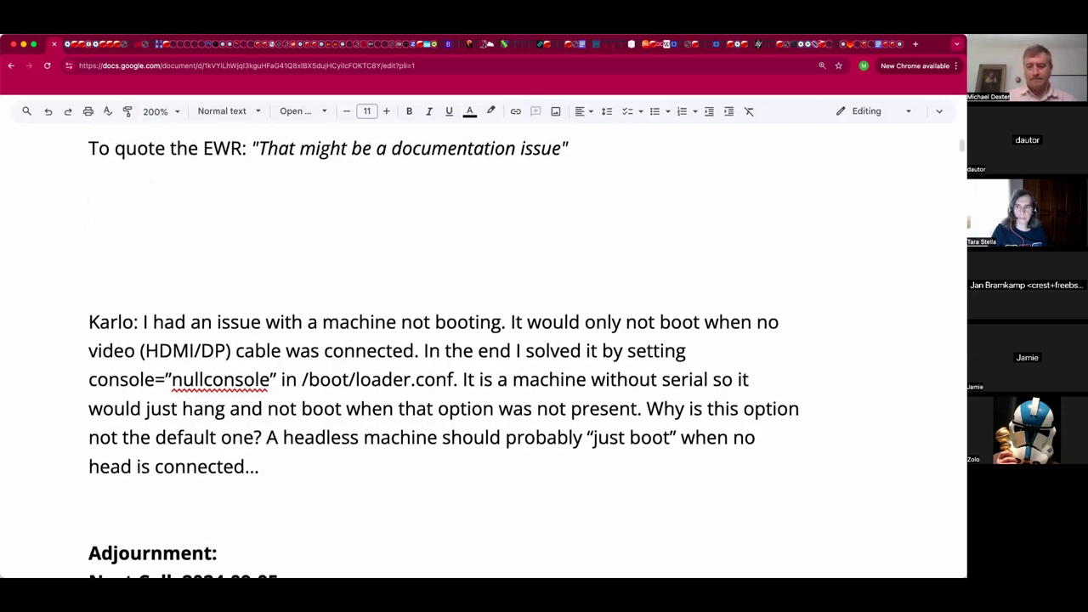
{"action": "key", "text": "Return"}
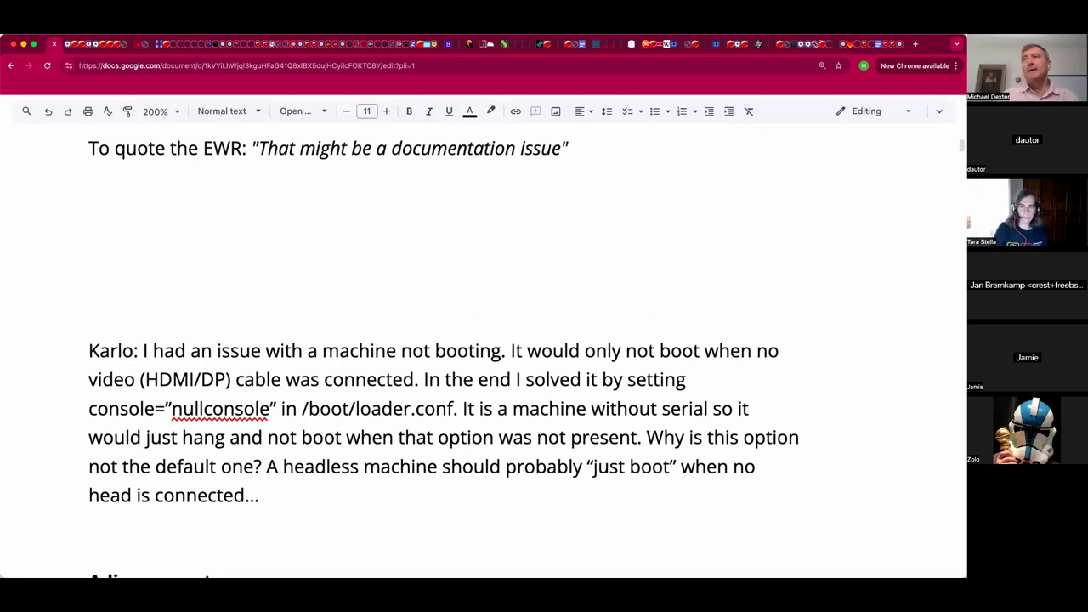
{"action": "left_click", "coordinate": [427, 192]}
{"action": "key", "text": "Down"}
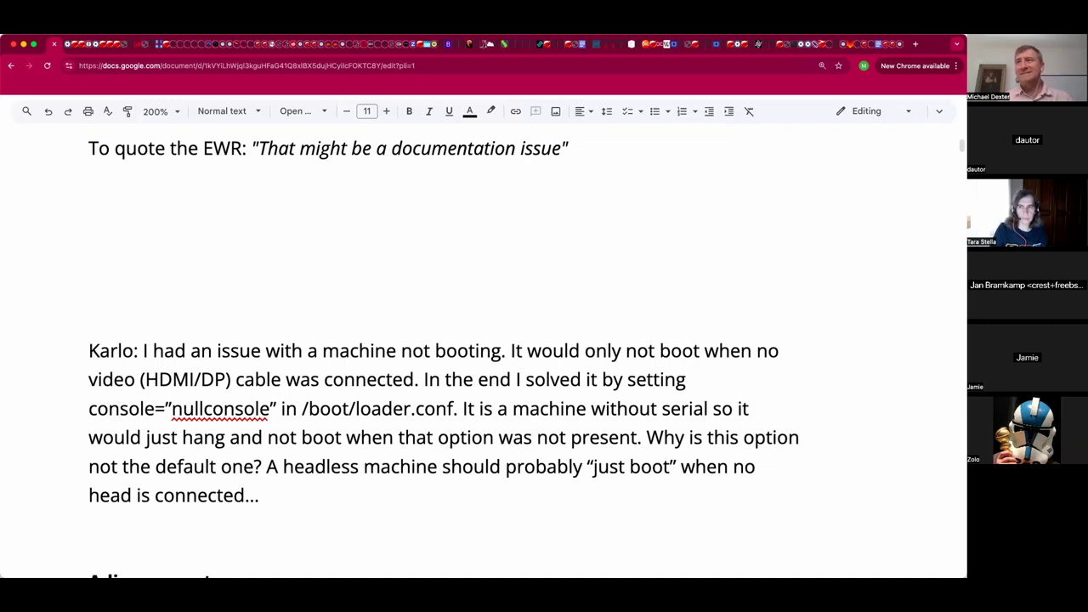
{"action": "type", "text": "OCI "}
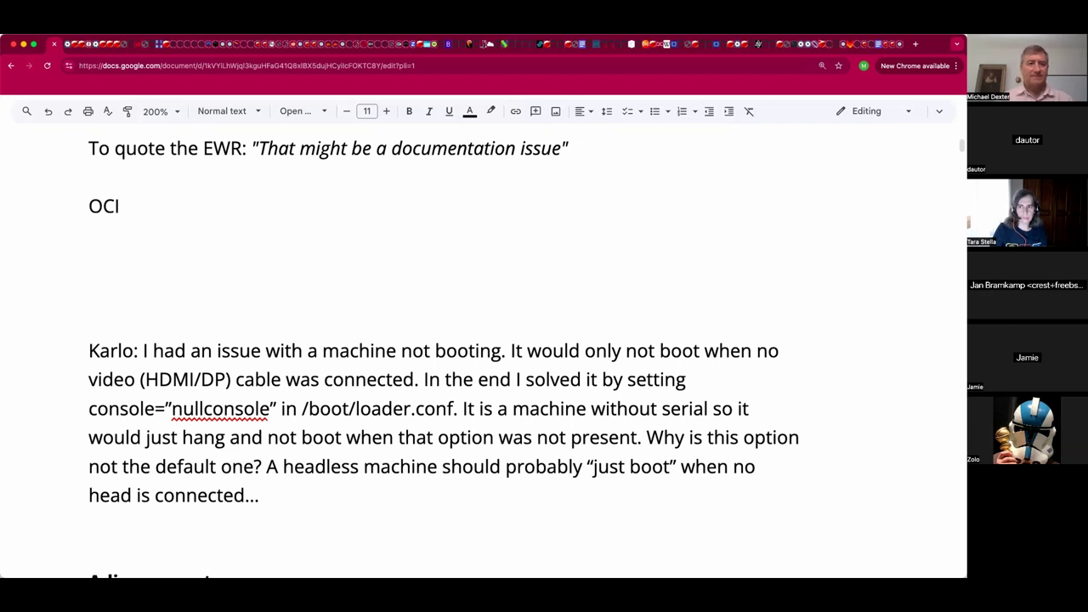
{"action": "type", "text": "Specs"}
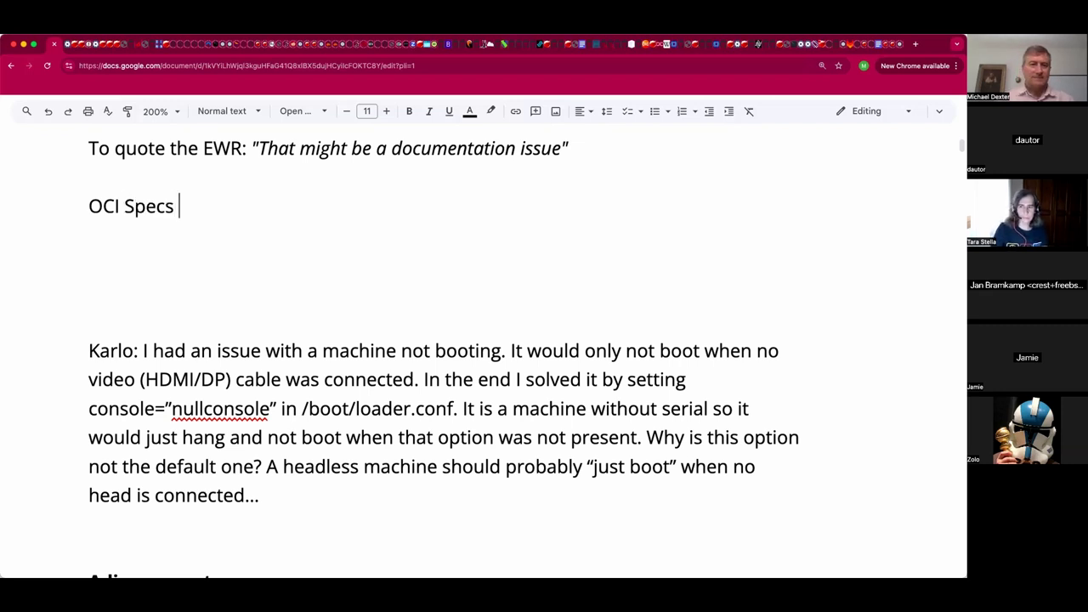
{"action": "key", "text": "BackSpace"}
{"action": "type", "text": ": Dis"}
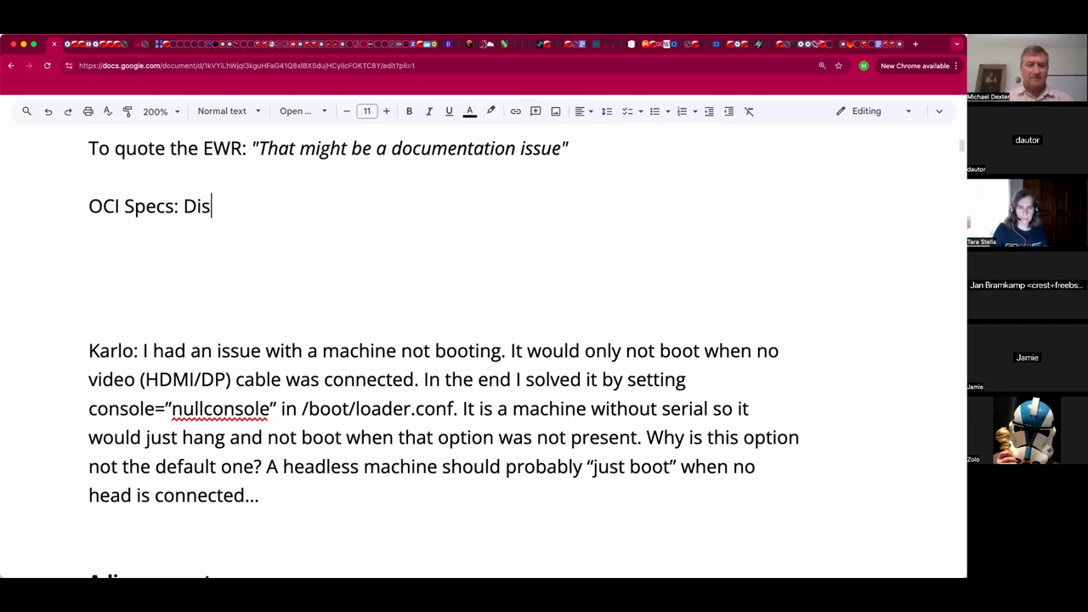
{"action": "type", "text": "t Image"}
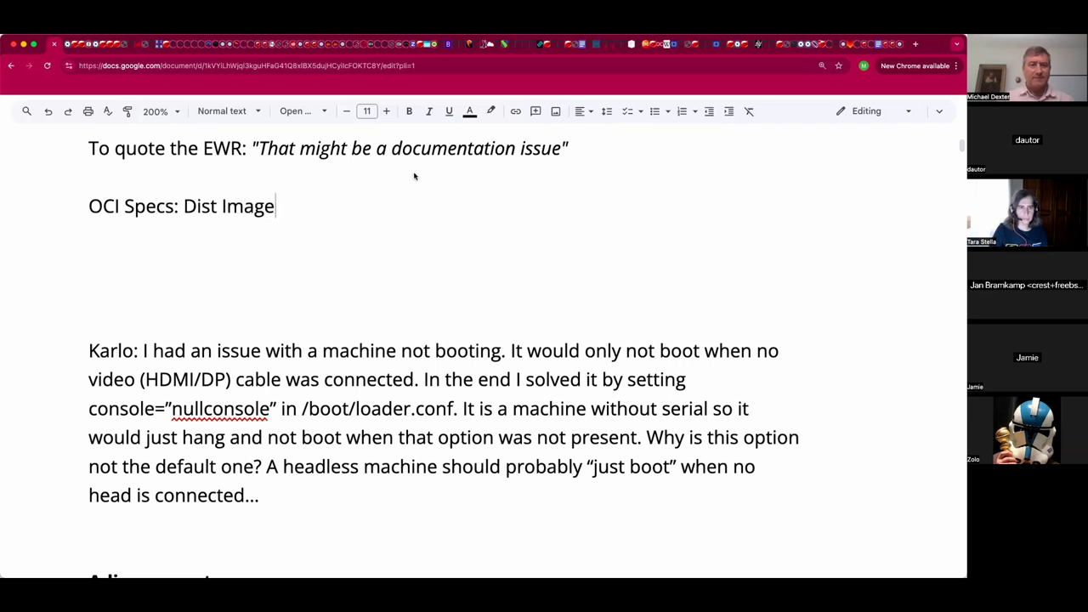
Hyperlink 'Dist' and 'Image' with pasted URLs, Image pointing to the opencontainers image-spec repository.
{"action": "double_click", "coordinate": [213, 205]}
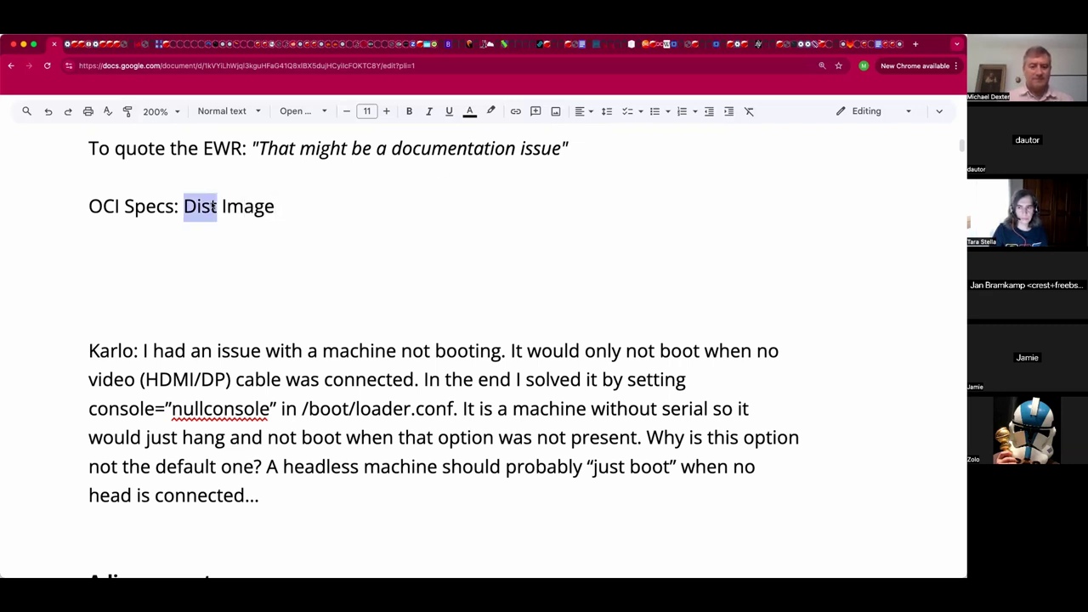
{"action": "key", "text": "ctrl+k"}
{"action": "type", "text": "https://github.com/opencontainers/distribution-spec"}
{"action": "key", "text": "Return"}
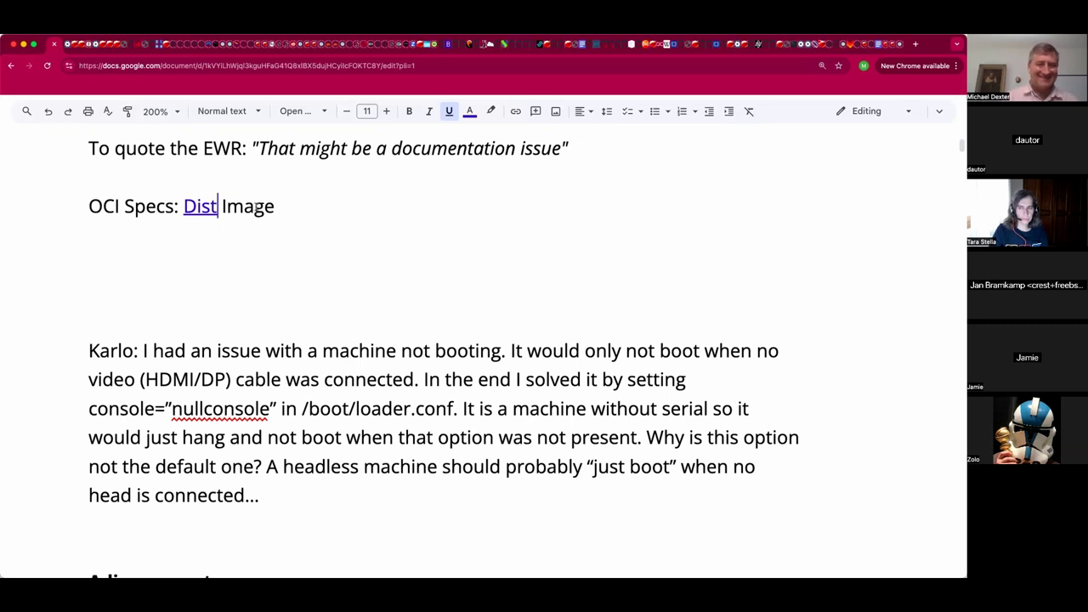
{"action": "double_click", "coordinate": [255, 207]}
{"action": "key", "text": "ctrl+k"}
{"action": "type", "text": "https://github.com/opencontainers/image-spec"}
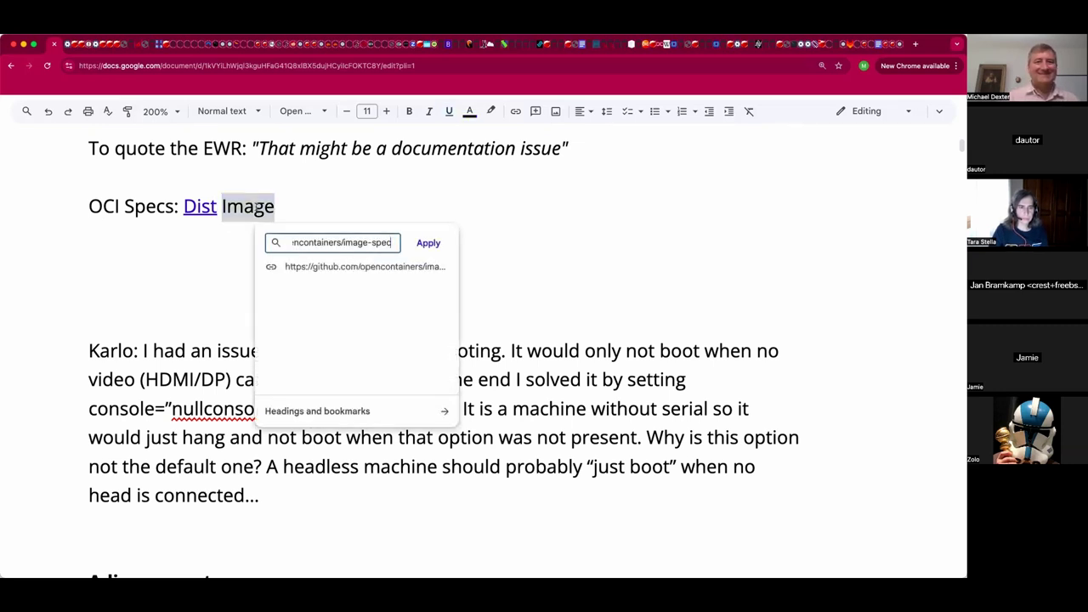
{"action": "key", "text": "Return"}
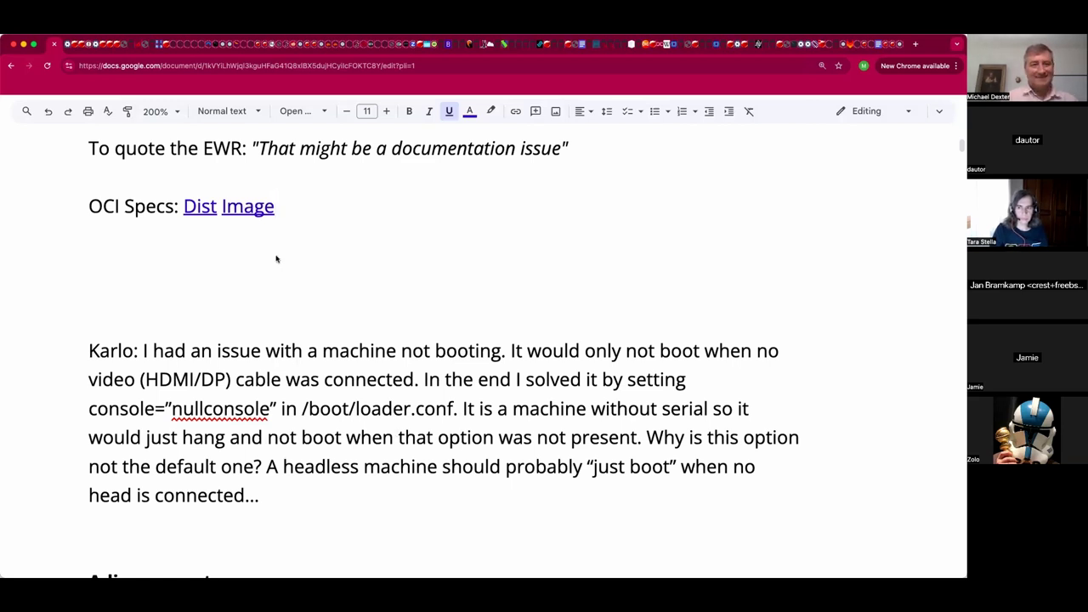
Paste a participant's jail.conf.d comment on a new line below OCI Specs.
{"action": "key", "text": "Down"}
{"action": "type", "text": "Eva:"}
{"action": "type", "text": "Scripting jail.conf.d is a delight (for my workflows), but I can see that some community feedback may be representative of a desire for \"Exceptional Simplicity\" ... conf.d methods are powerful, but that requires knowing a good deal about FBSD internals."}
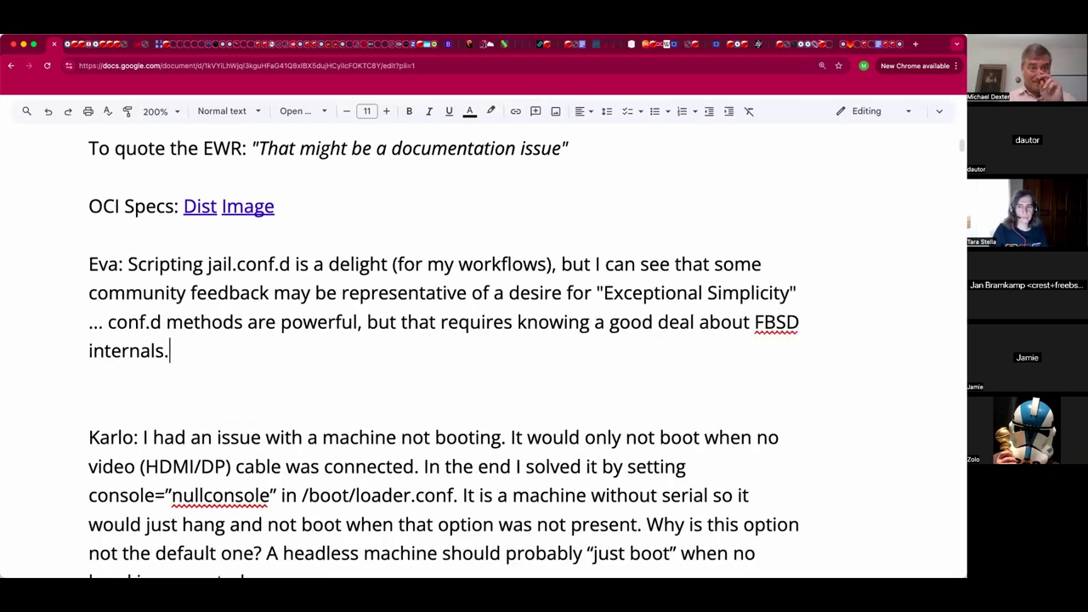
{"action": "left_click", "coordinate": [167, 321]}
{"action": "left_click", "coordinate": [170, 293]}
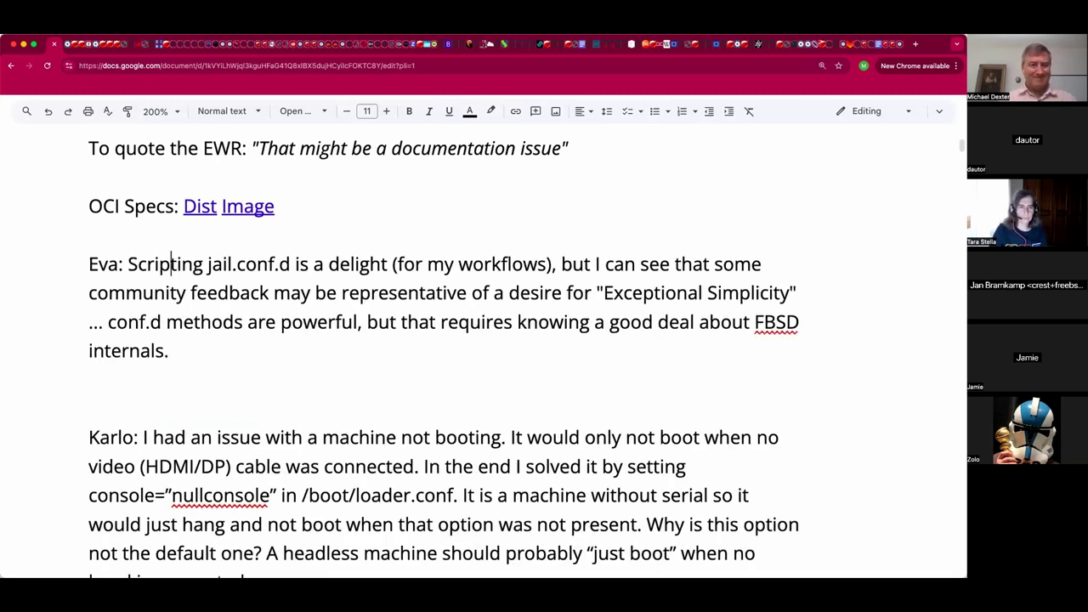
Add the question 'Should jails be self-managed or externally managed?', correcting 'externall' to 'externally'.
{"action": "left_click", "coordinate": [150, 235]}
{"action": "type", "text": "Jan: Should"}
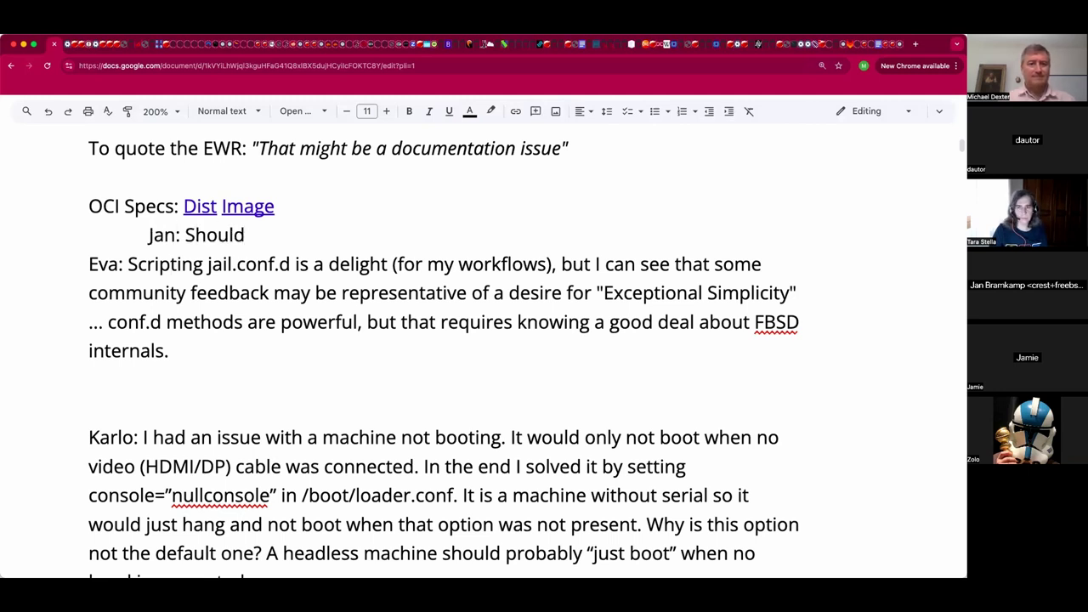
{"action": "type", "text": " jails be"}
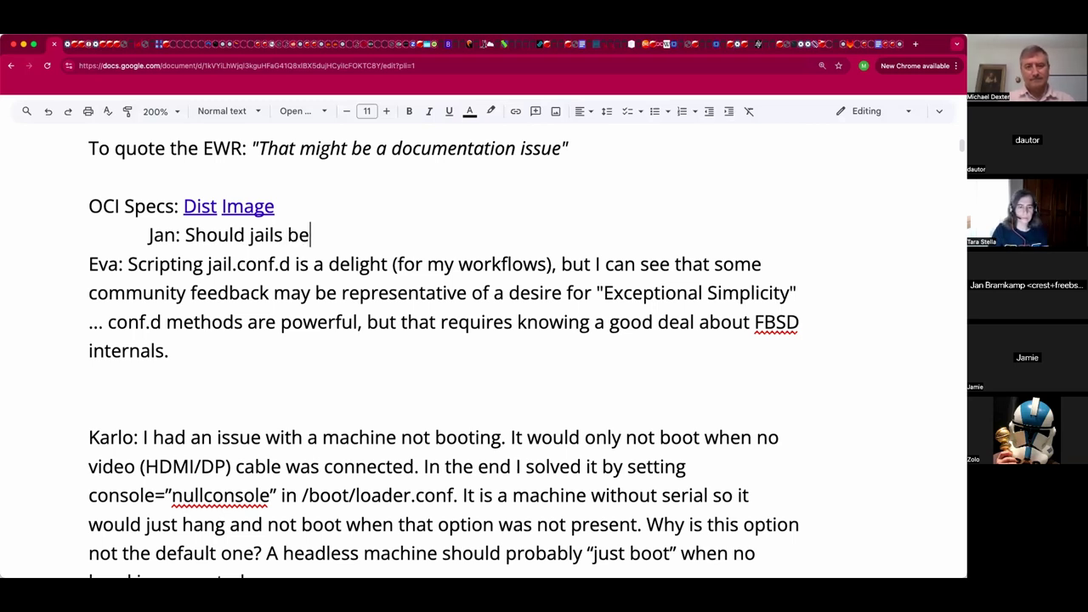
{"action": "type", "text": " self-managed or"}
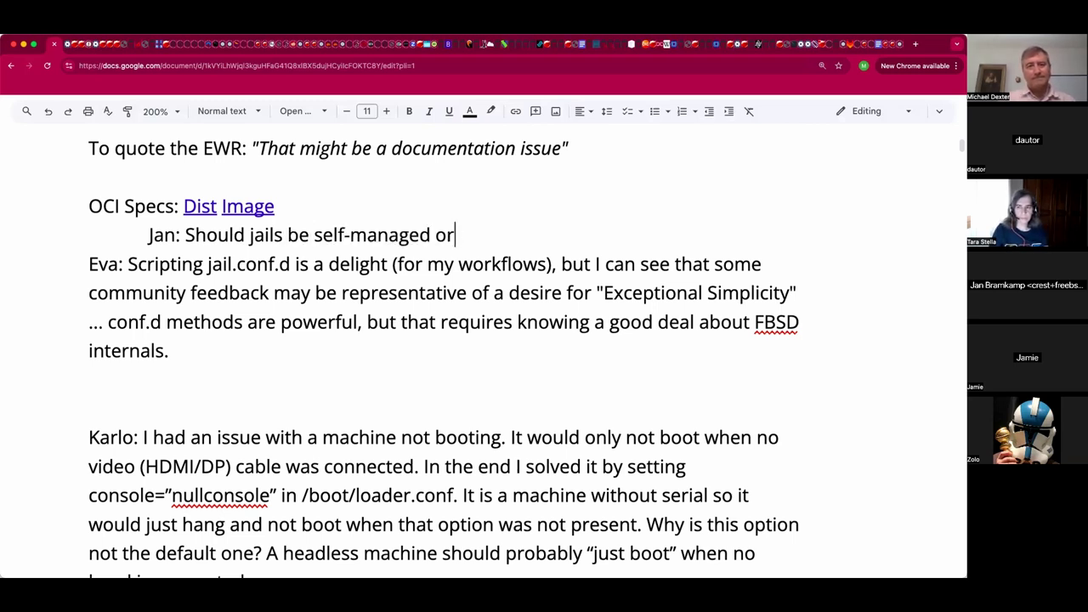
{"action": "type", "text": " externall managed?"}
{"action": "key", "text": "Return"}
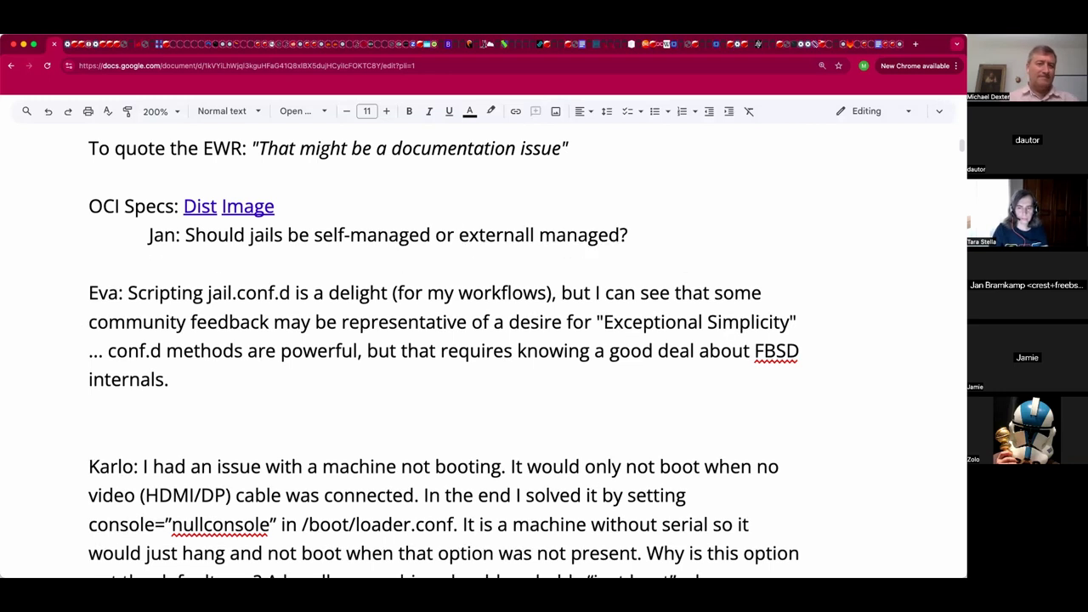
{"action": "left_click", "coordinate": [289, 428]}
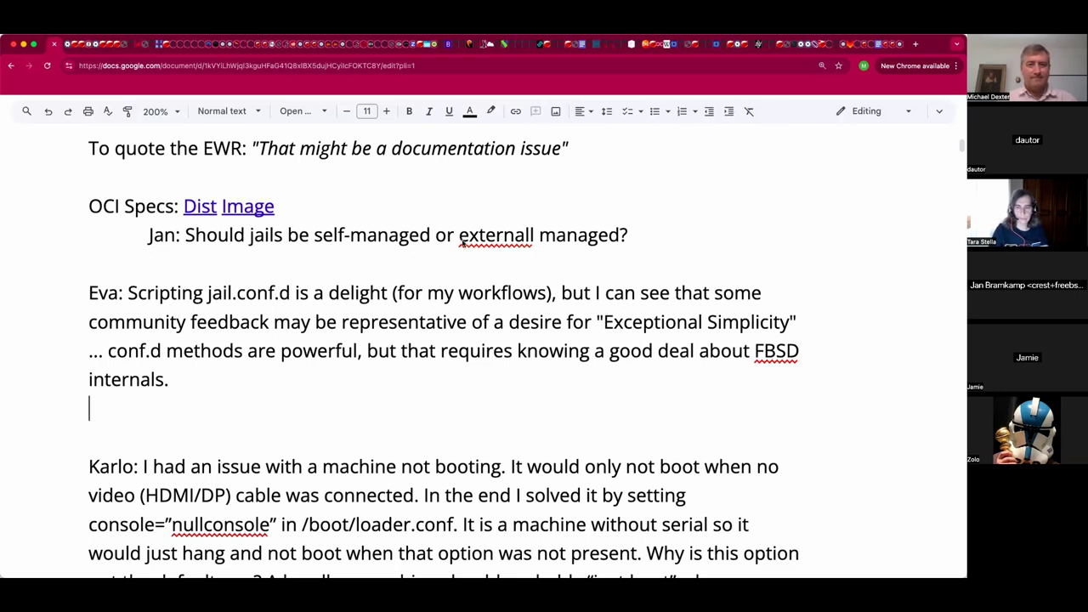
{"action": "left_click", "coordinate": [534, 238]}
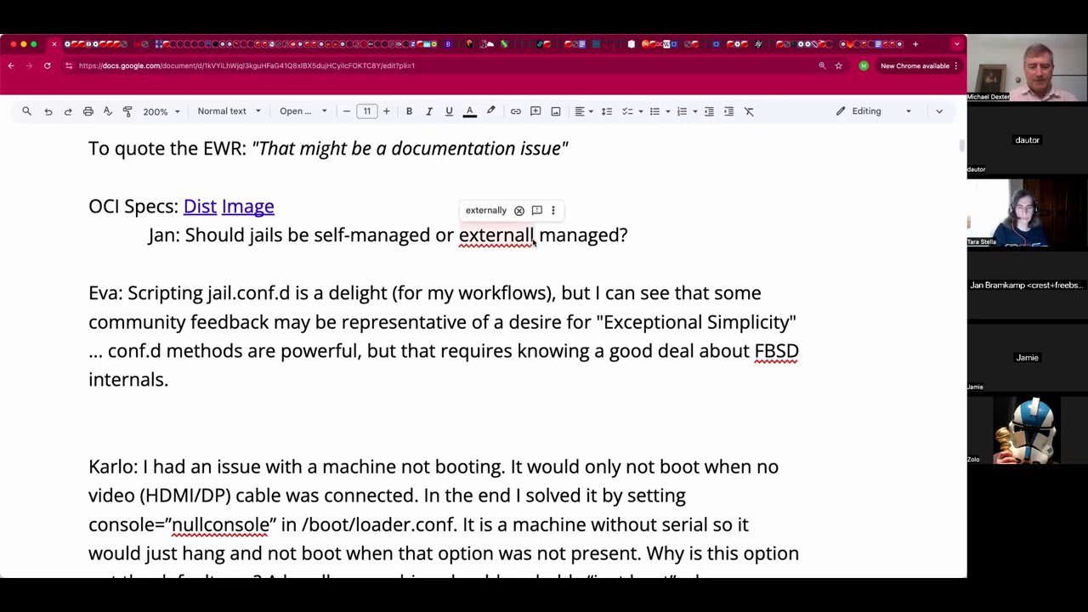
{"action": "type", "text": "y"}
{"action": "key", "text": "Down"}
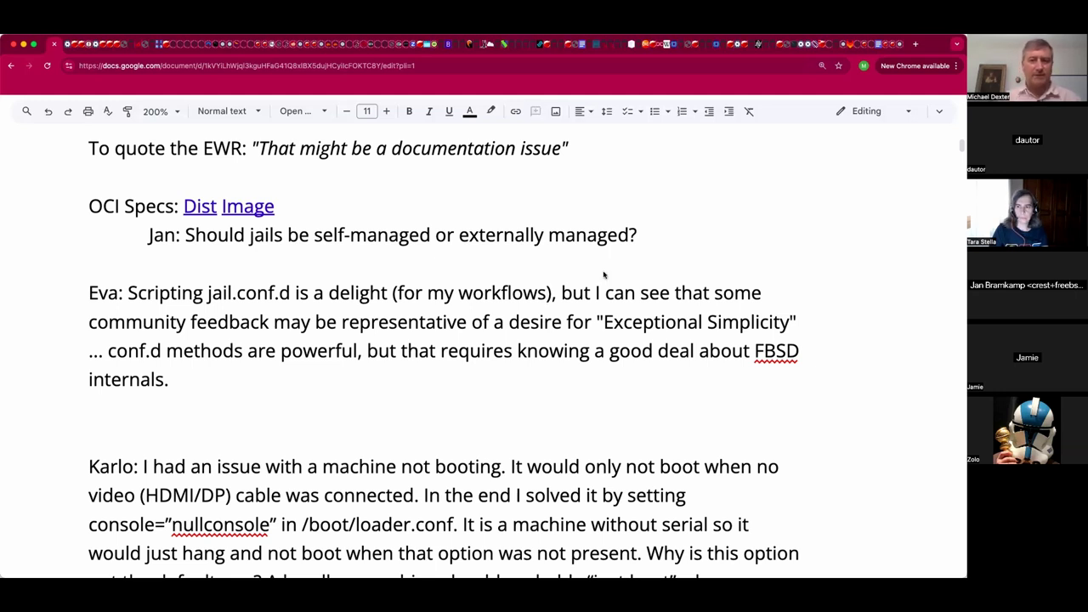
{"action": "left_click", "coordinate": [767, 353]}
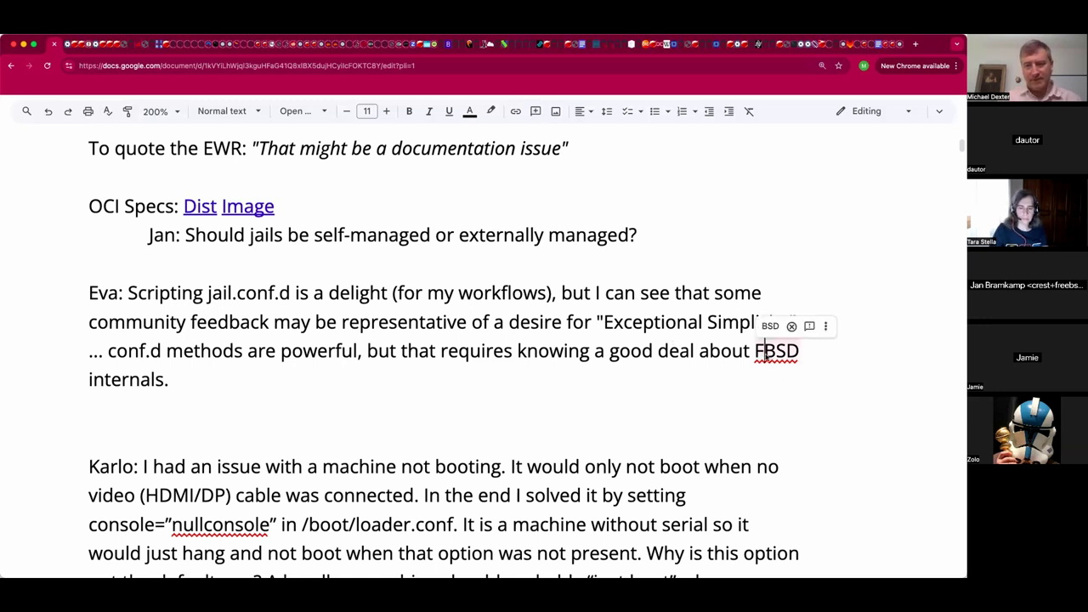
Reduce the blank lines between the jail.conf.d comment and the nullconsole boot paragraph to one.
{"action": "type", "text": "ree"}
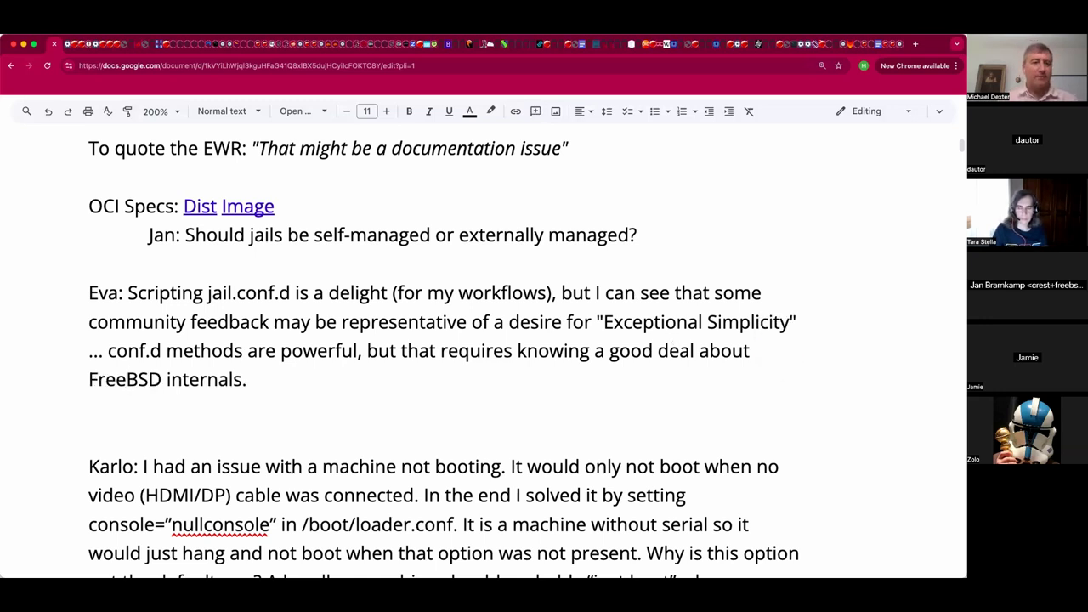
{"action": "left_click", "coordinate": [90, 408]}
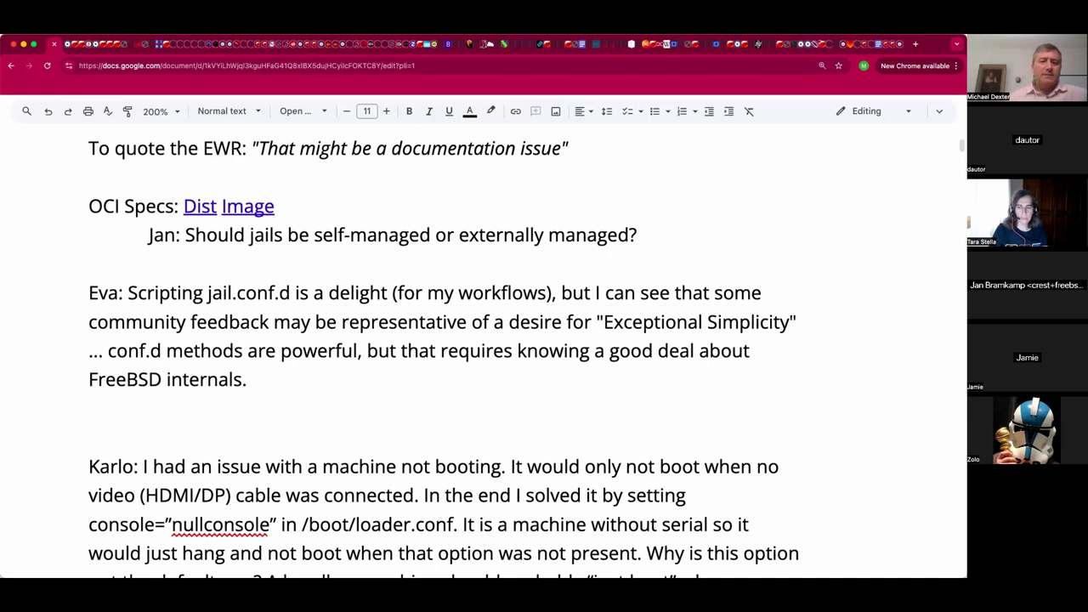
{"action": "key", "text": "BackSpace"}
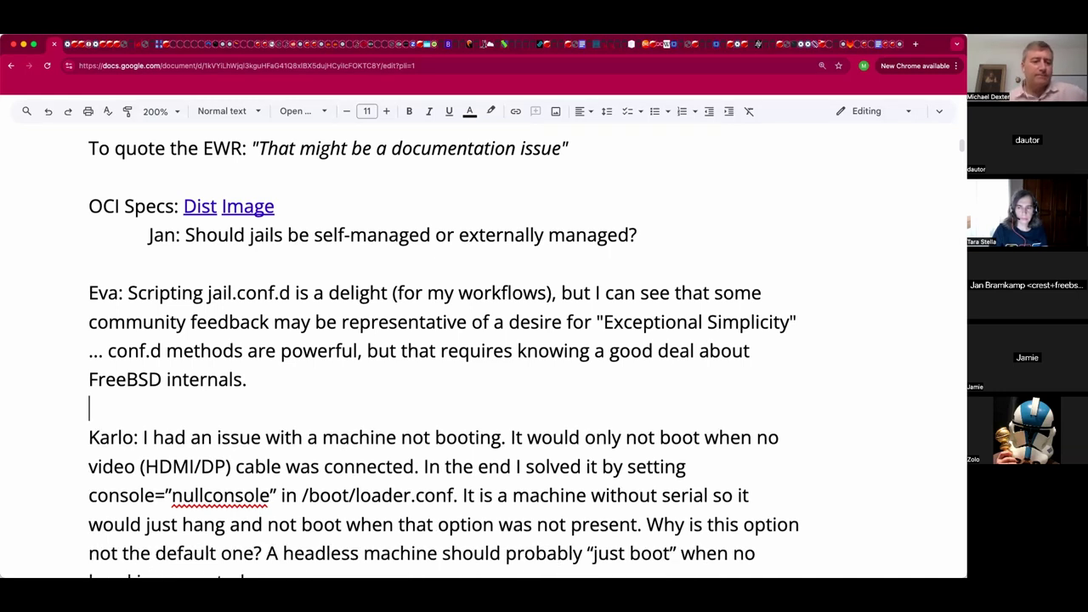
{"action": "key", "text": "Return"}
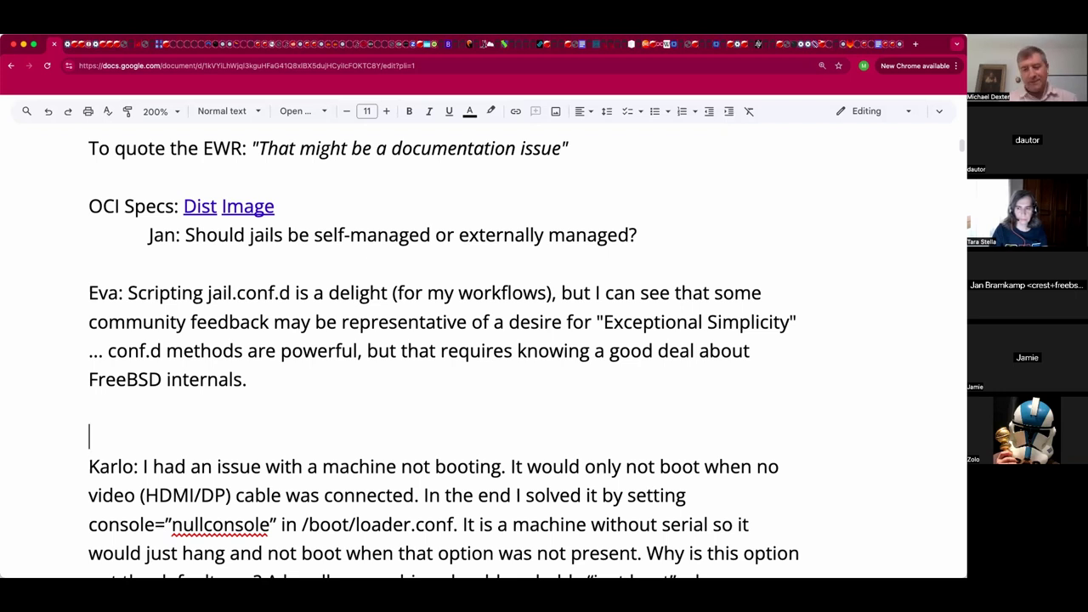
{"action": "left_click", "coordinate": [89, 495]}
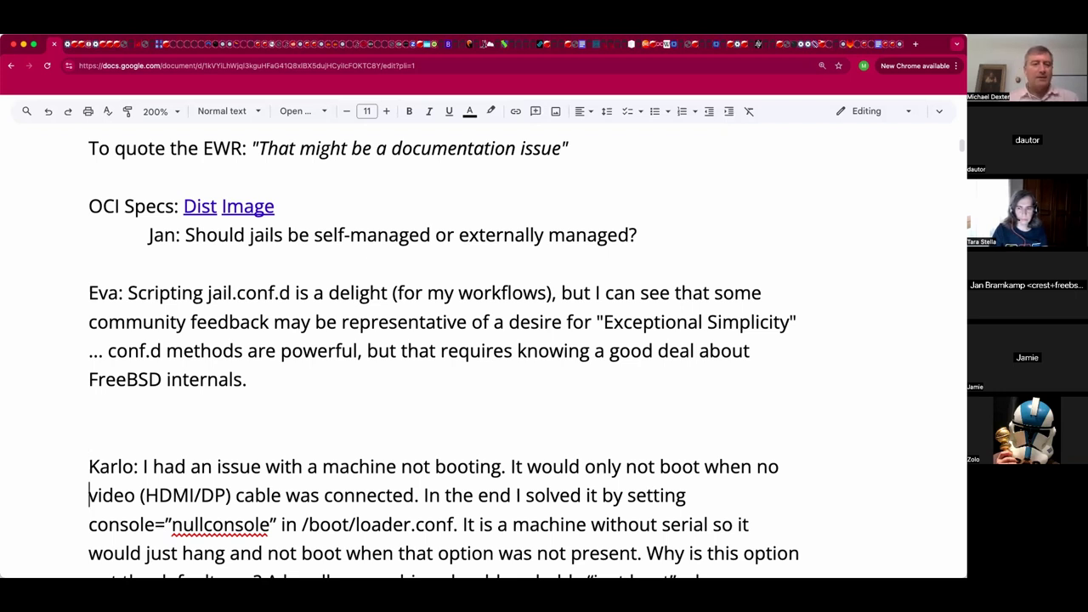
{"action": "key", "text": "Down"}
{"action": "key", "text": "Down"}
{"action": "key", "text": "Down"}
{"action": "key", "text": "Down"}
{"action": "key", "text": "Down"}
{"action": "key", "text": "Down"}
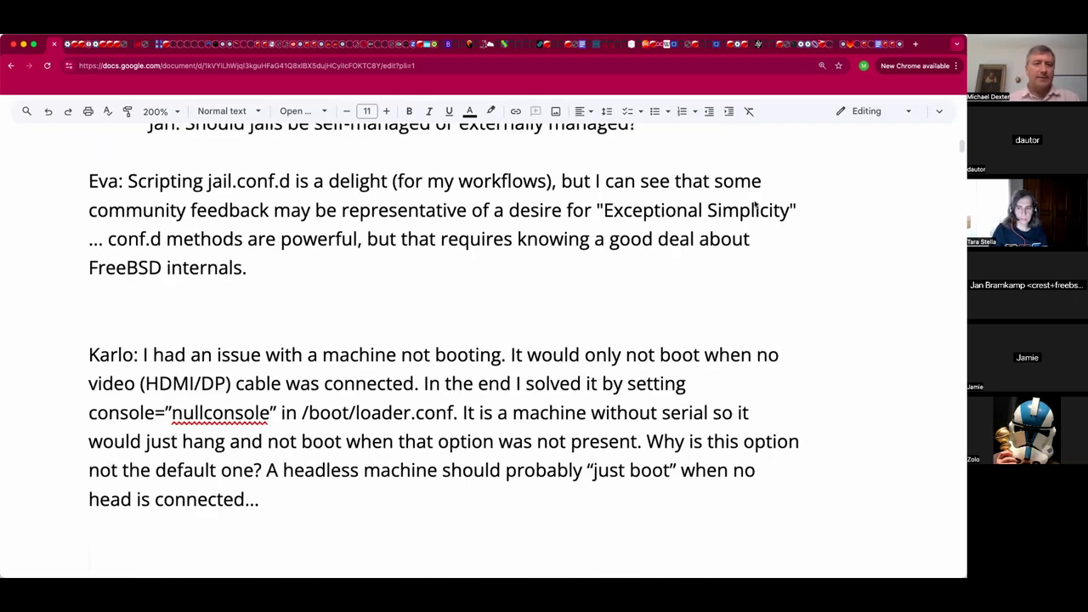
{"action": "scroll", "coordinate": [756, 207], "scroll_direction": "down", "scroll_amount": 1}
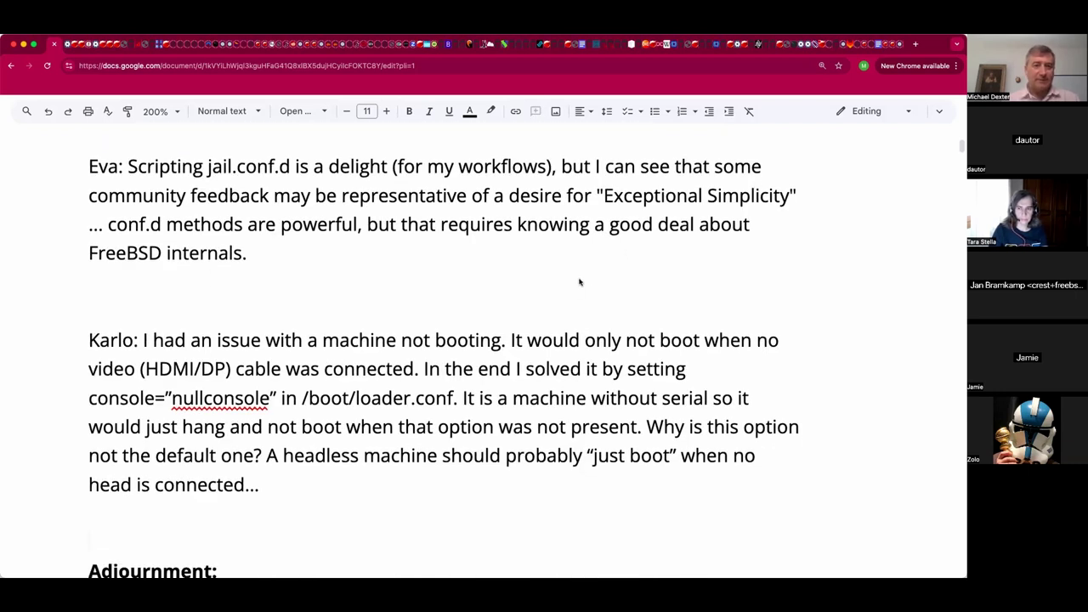
{"action": "scroll", "coordinate": [580, 282], "scroll_direction": "down", "scroll_amount": 1}
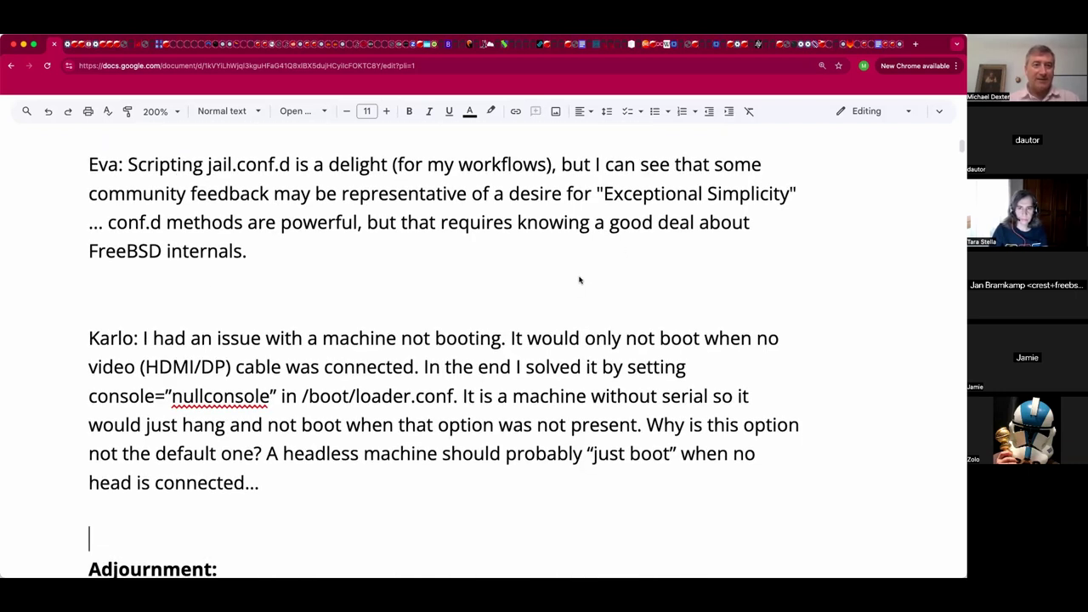
{"action": "left_click", "coordinate": [495, 270]}
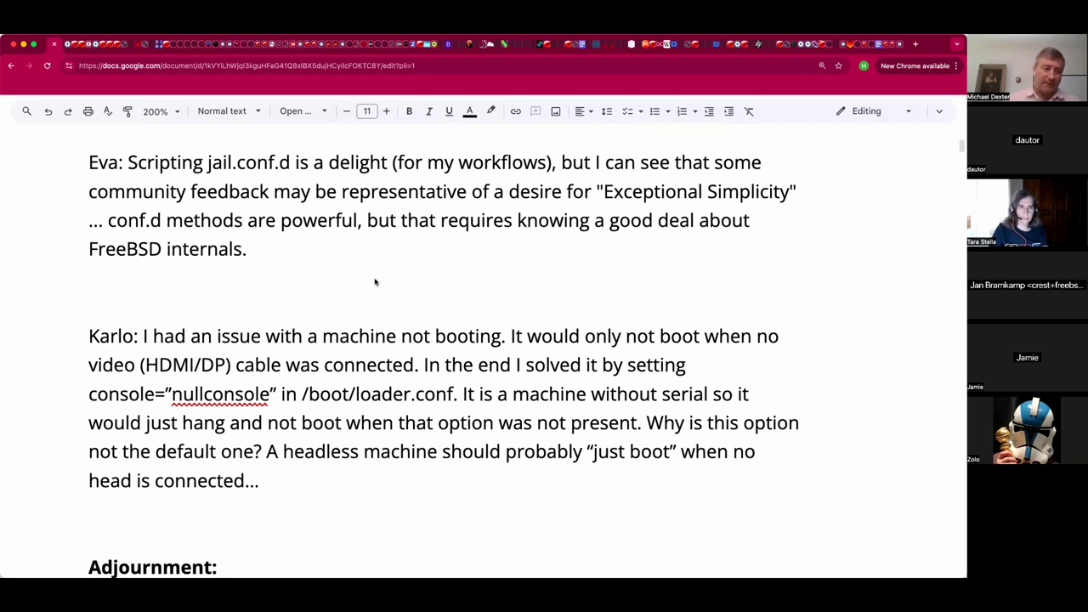
{"action": "scroll", "coordinate": [358, 287], "scroll_direction": "down", "scroll_amount": 1}
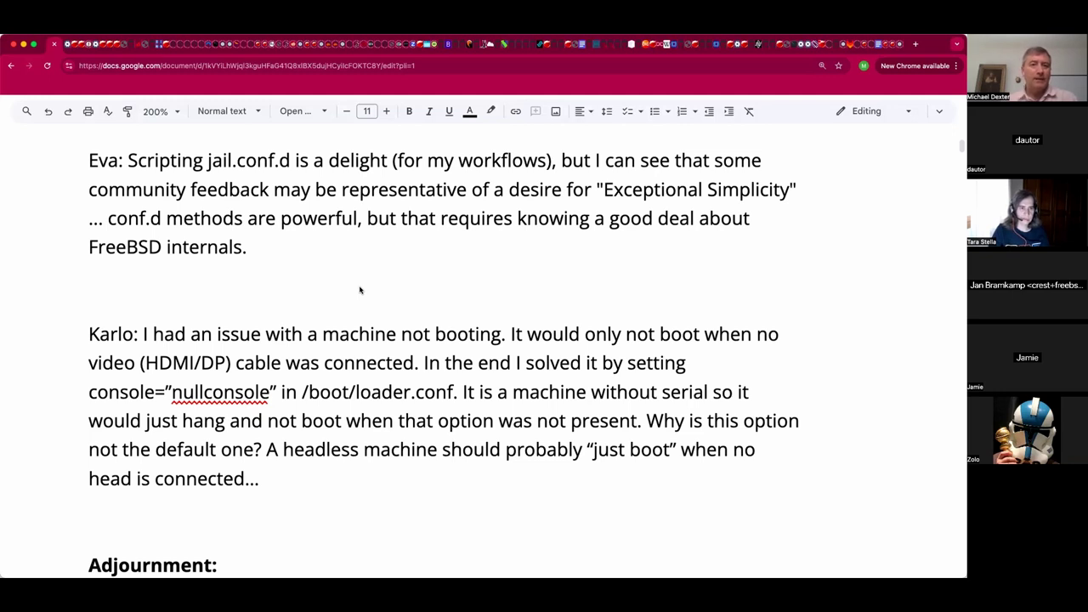
{"action": "key", "text": "BackSpace"}
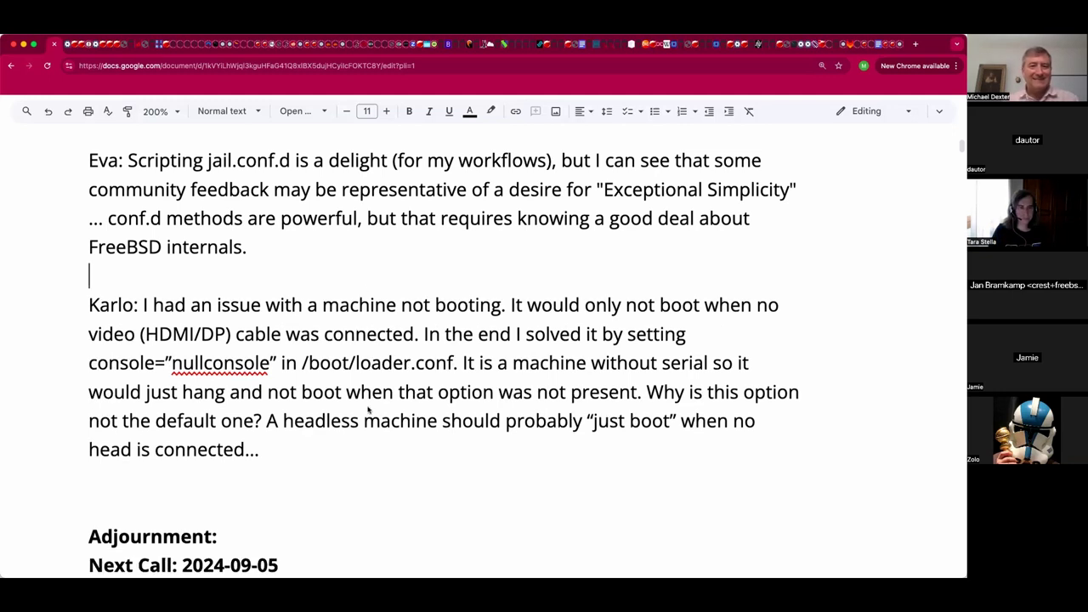
{"action": "left_click", "coordinate": [338, 487]}
Insert empty lines below the nullconsole boot paragraph, pushing the Adjournment heading down.
{"action": "key", "text": "Down"}
{"action": "key", "text": "ctrl+shift+End"}
{"action": "key", "text": "Delete"}
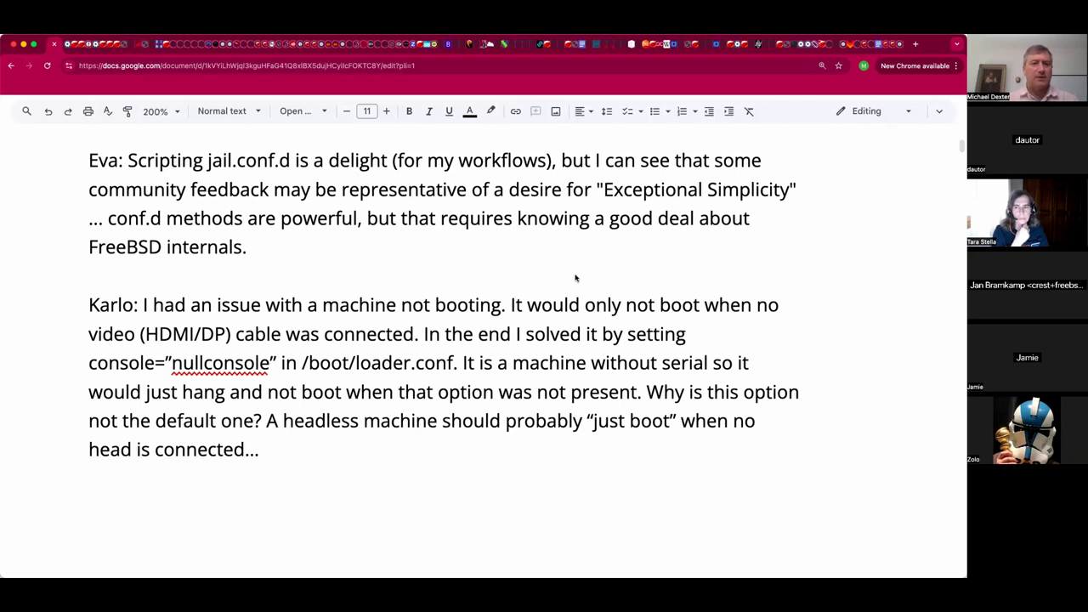
Add an indented, name-prefixed reply pasting the bootstrap and thin-jails question with matching formatting.
{"action": "key", "text": "Tab"}
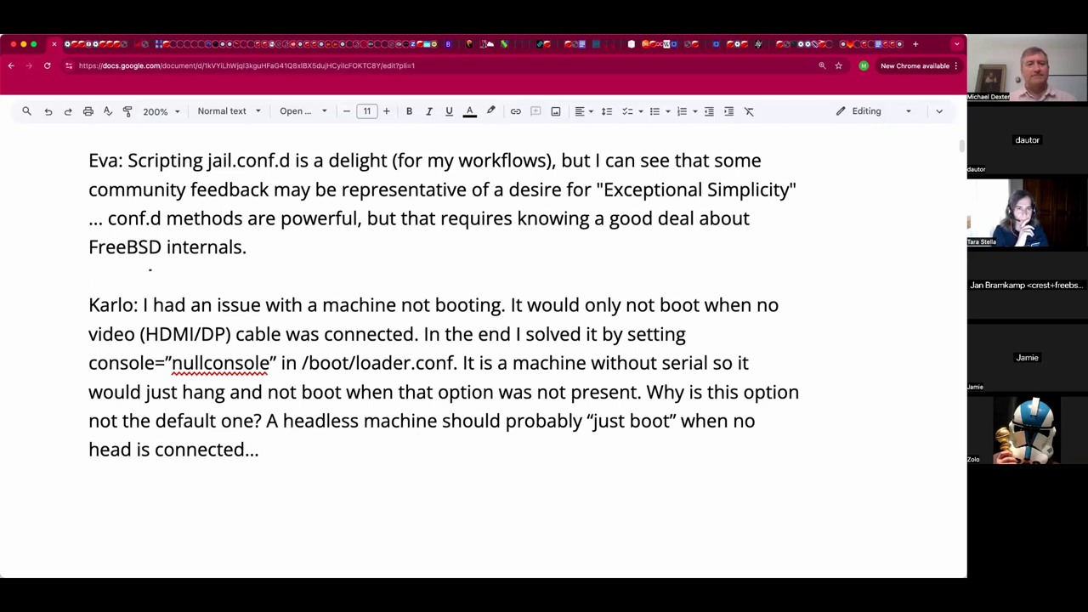
{"action": "type", "text": "Tara:"}
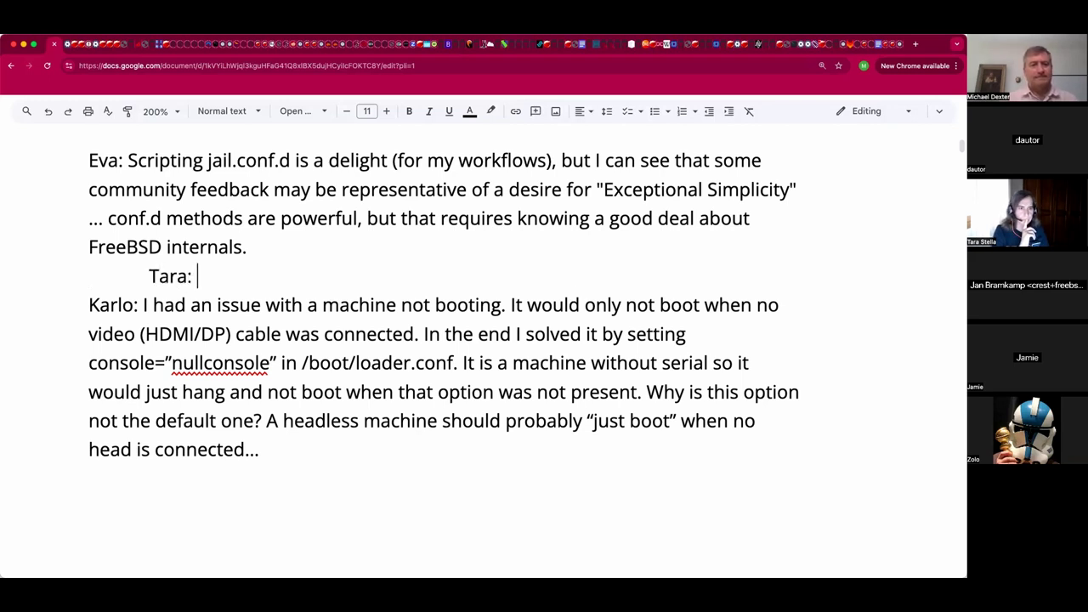
{"action": "type", "text": "I like the .d directories for automation. But what about automating the boostrap process, for example? Or automating thin jails? Let me know if you have a way of doing it, i'm just new on this"}
{"action": "key", "text": "Return"}
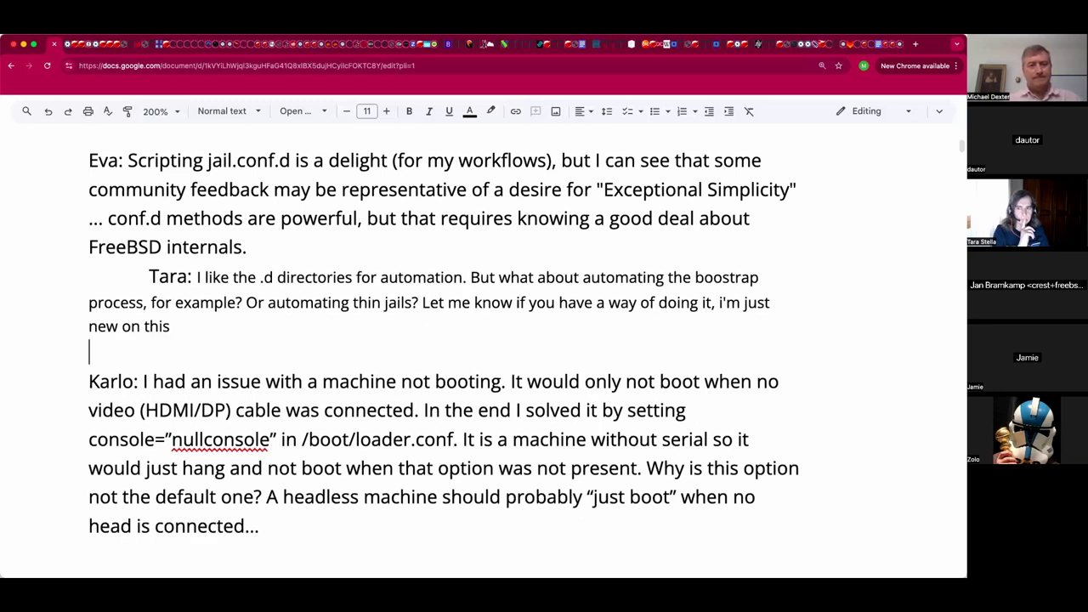
{"action": "key", "text": "super+z"}
{"action": "key", "text": "super+z"}
{"action": "type", "text": "I like the .d directories for automation. But what about automating the boostrap process, for example? Or automating thin jails? Let me know if you have a way of doing it, i'm just new on this"}
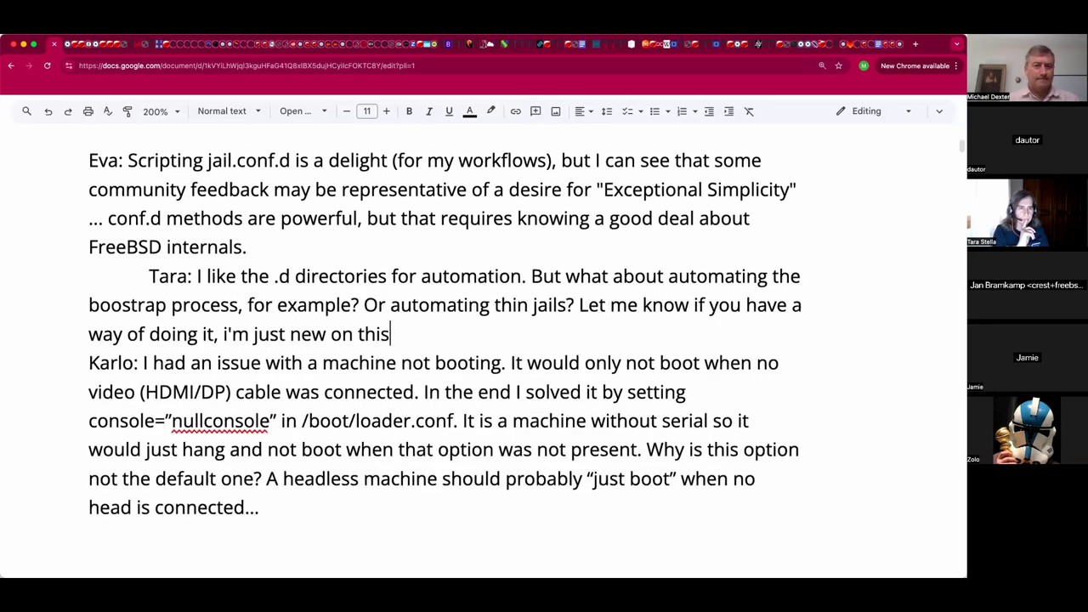
{"action": "key", "text": "Return"}
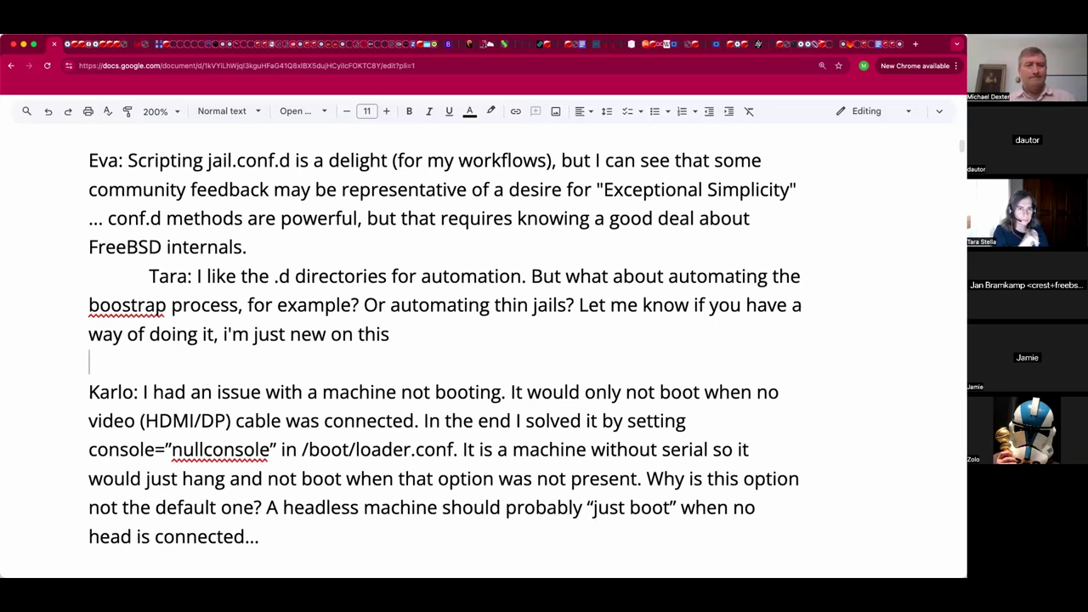
Delete the trailing ', i'm just new on this' from the reply and end it with a period.
{"action": "left_click", "coordinate": [390, 333]}
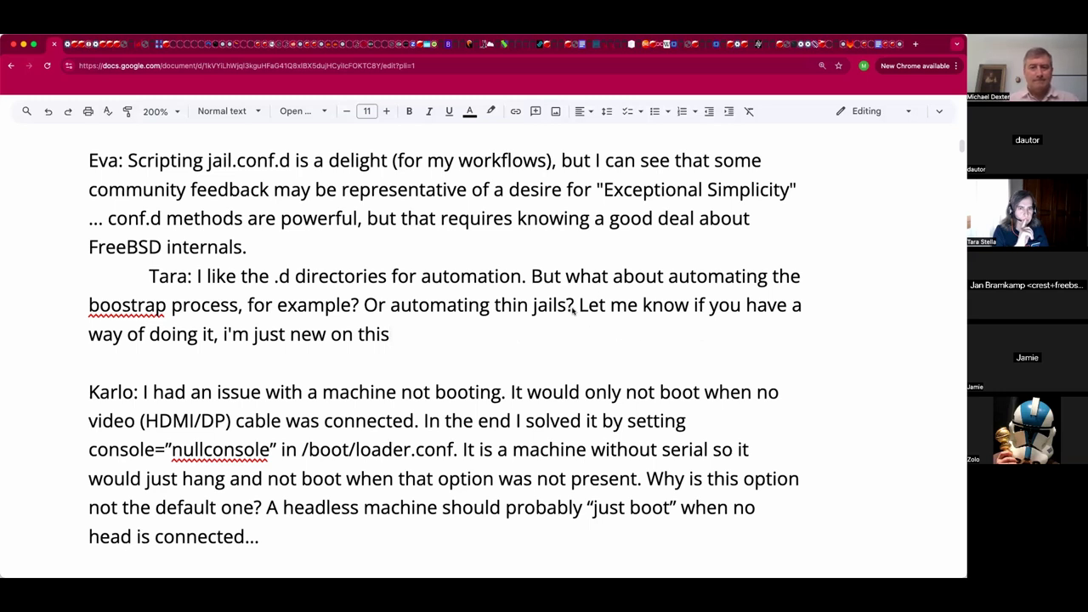
{"action": "left_click", "coordinate": [214, 333]}
{"action": "key", "text": "shift+End"}
{"action": "key", "text": "BackSpace"}
{"action": "type", "text": "."}
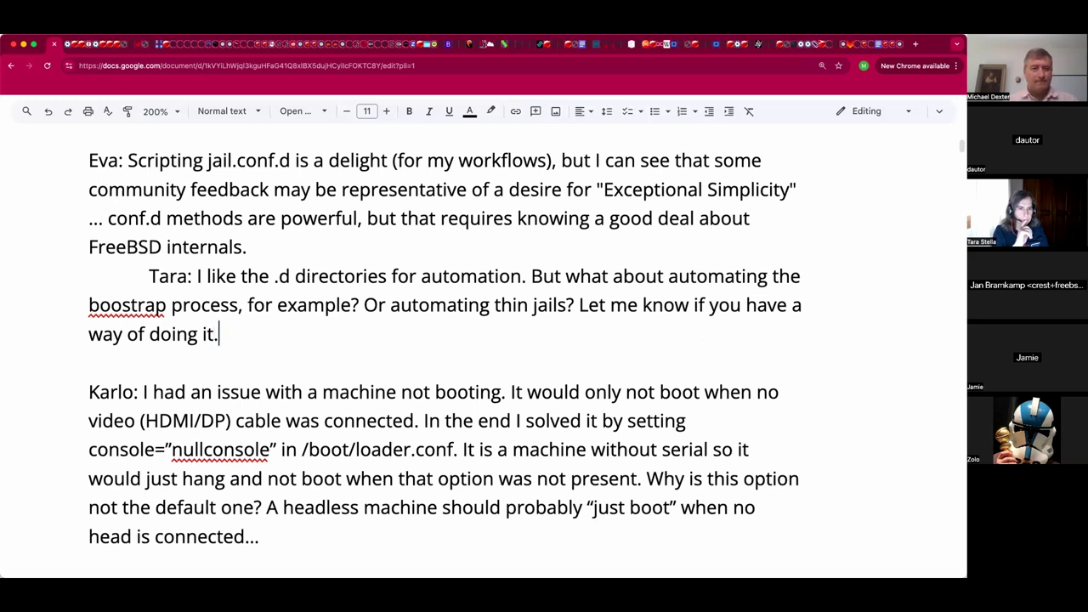
{"action": "left_click", "coordinate": [231, 355]}
{"action": "scroll", "coordinate": [255, 371], "scroll_direction": "down", "scroll_amount": 1}
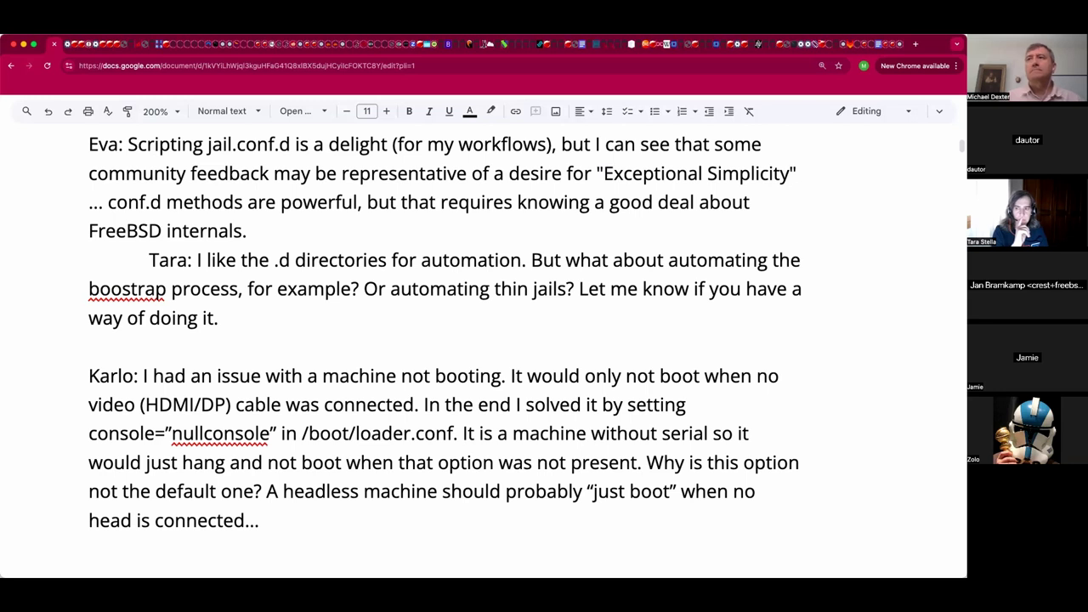
Append the name-prefixed reply 'You can do all of that with exec.* hooks from jail.conf'.
{"action": "left_click", "coordinate": [440, 318], "text": "shift"}
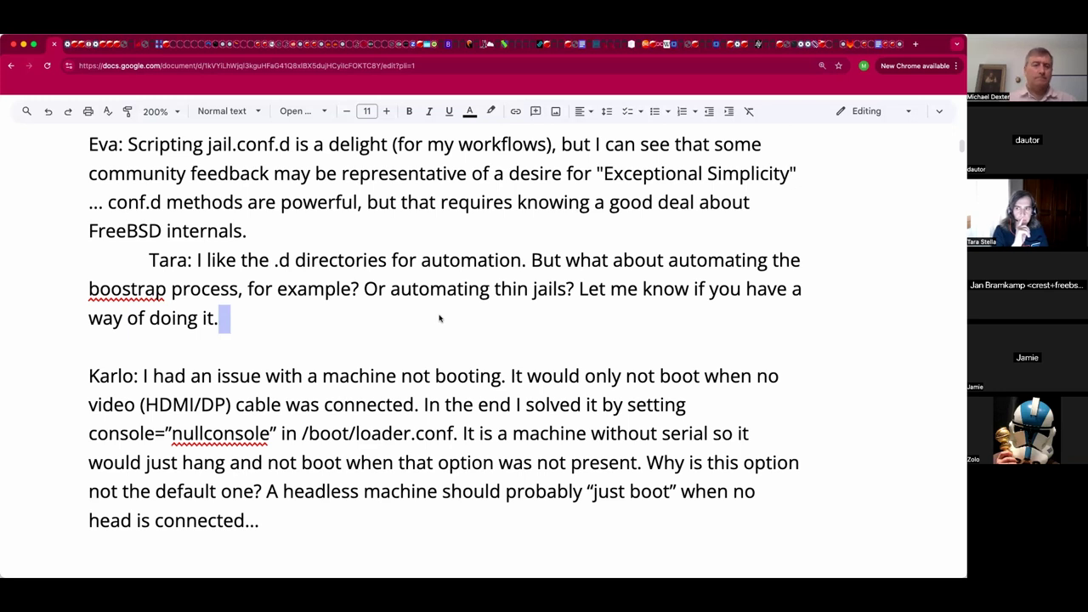
{"action": "type", "text": "Jan: you can do all of that with exec.* hooks from jail.conf"}
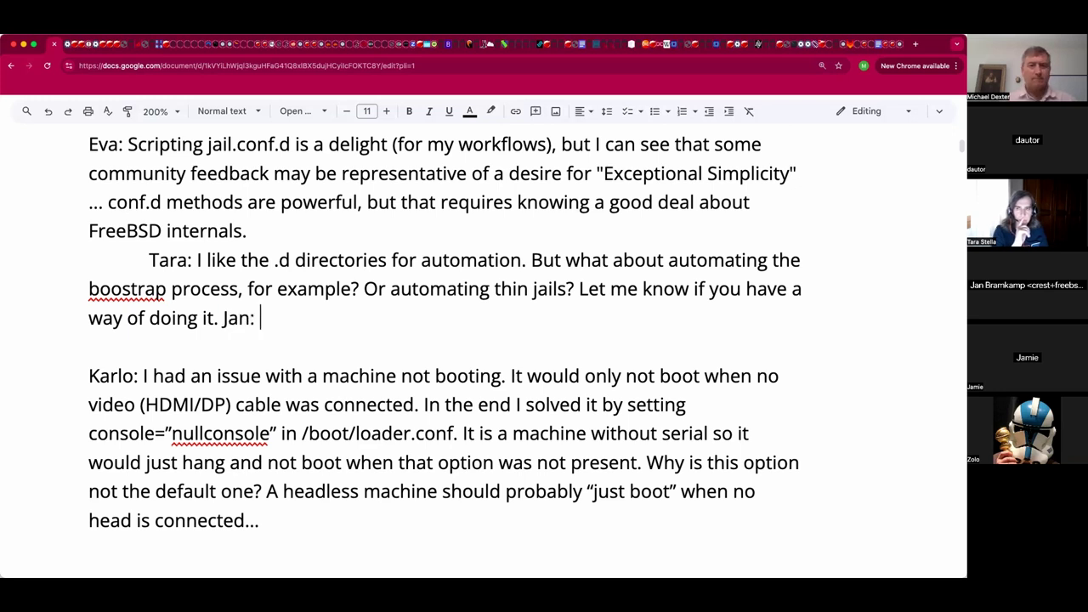
{"action": "left_click", "coordinate": [269, 319]}
{"action": "key", "text": "Delete"}
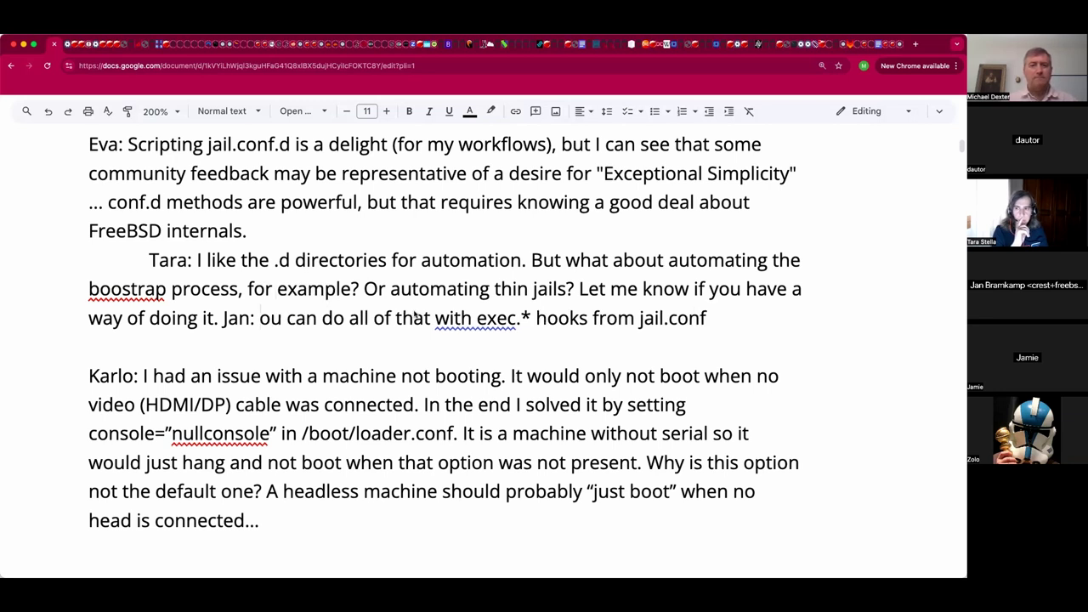
{"action": "type", "text": "Y"}
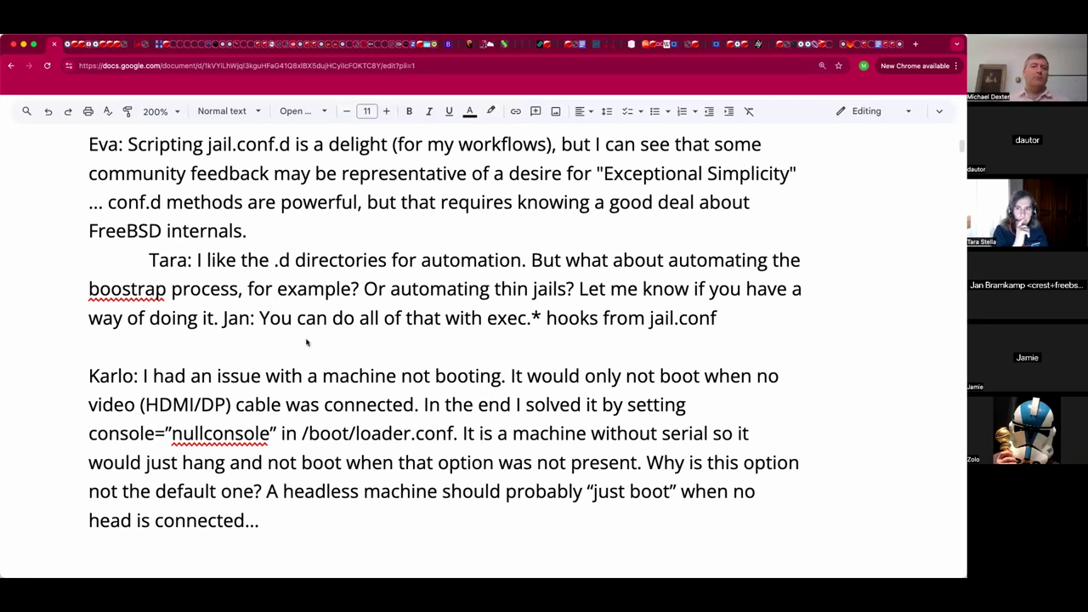
Add an indented, name-prefixed reply with the pasted bootstrapping-automations sentence ending in a period.
{"action": "left_click", "coordinate": [306, 340]}
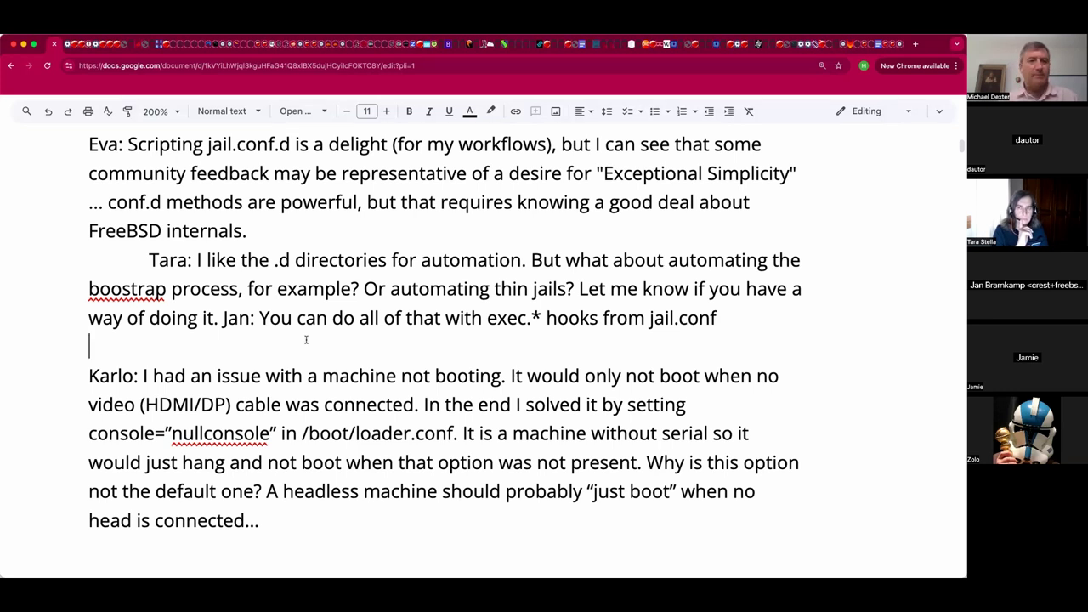
{"action": "key", "text": "Tab"}
{"action": "type", "text": "I do have some automations for bootstrapping jails, thick type, but it could be adapted for thin"}
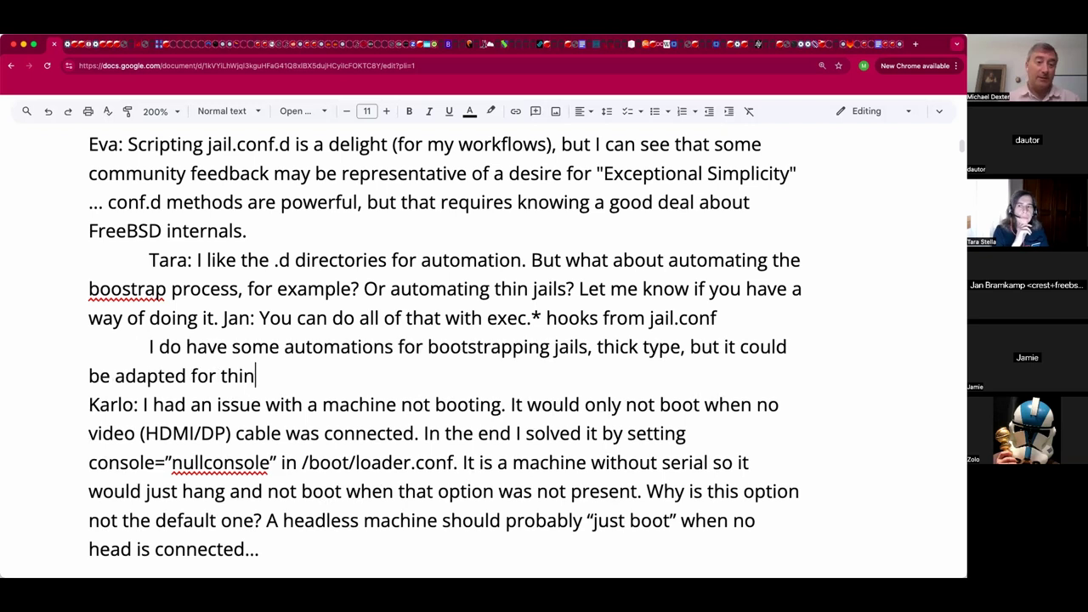
{"action": "key", "text": "Return"}
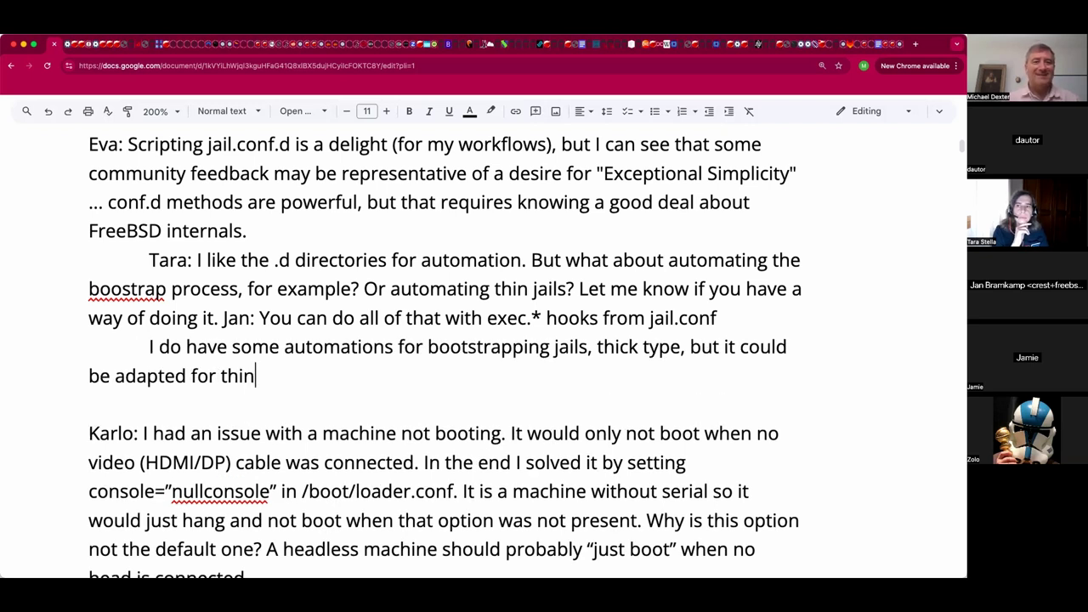
{"action": "type", "text": "."}
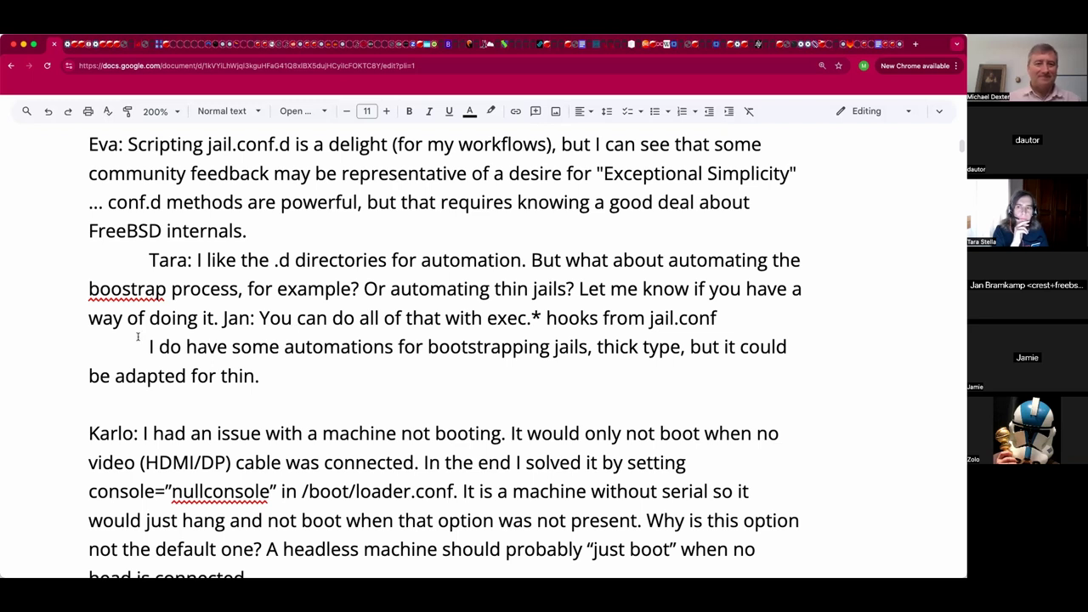
{"action": "left_click", "coordinate": [149, 346]}
{"action": "type", "text": "Eva:"}
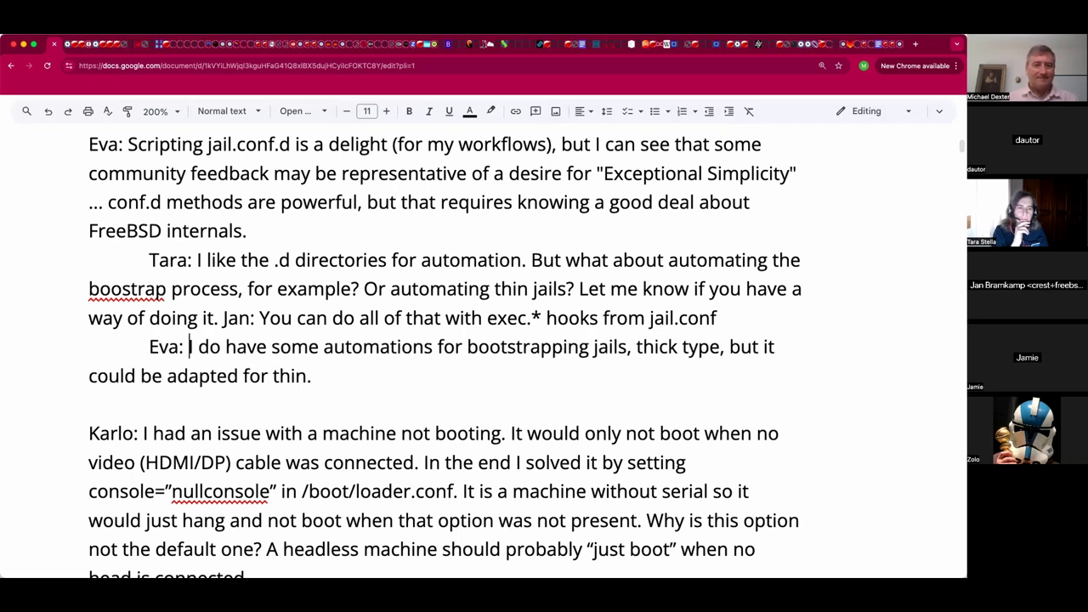
Start a new indented line directly below the nullconsole boot paragraph.
{"action": "scroll", "coordinate": [383, 339], "scroll_direction": "down", "scroll_amount": 2}
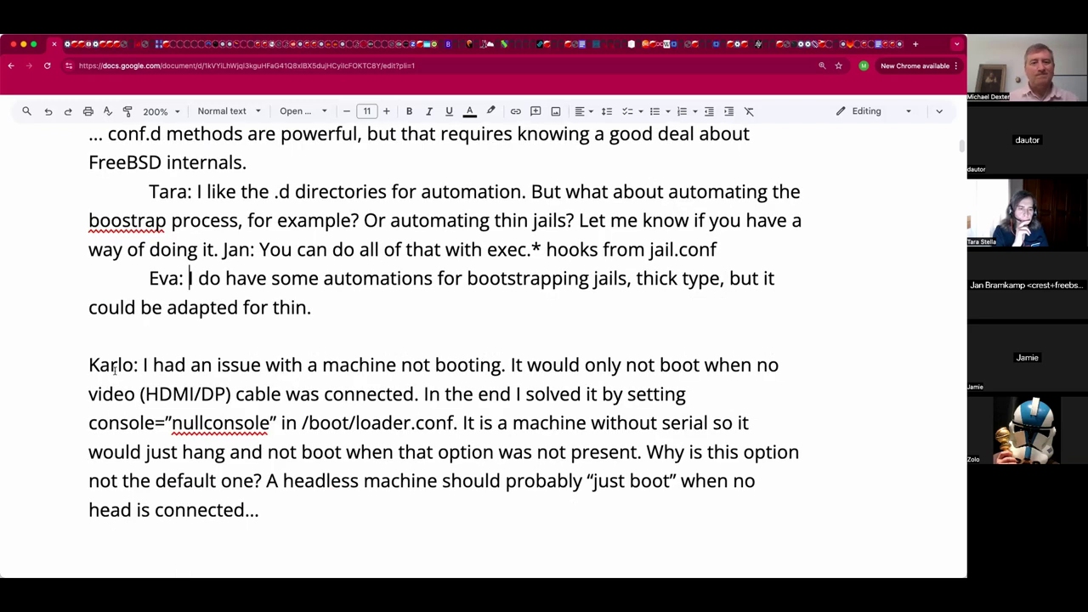
{"action": "scroll", "coordinate": [342, 510], "scroll_direction": "down", "scroll_amount": 1}
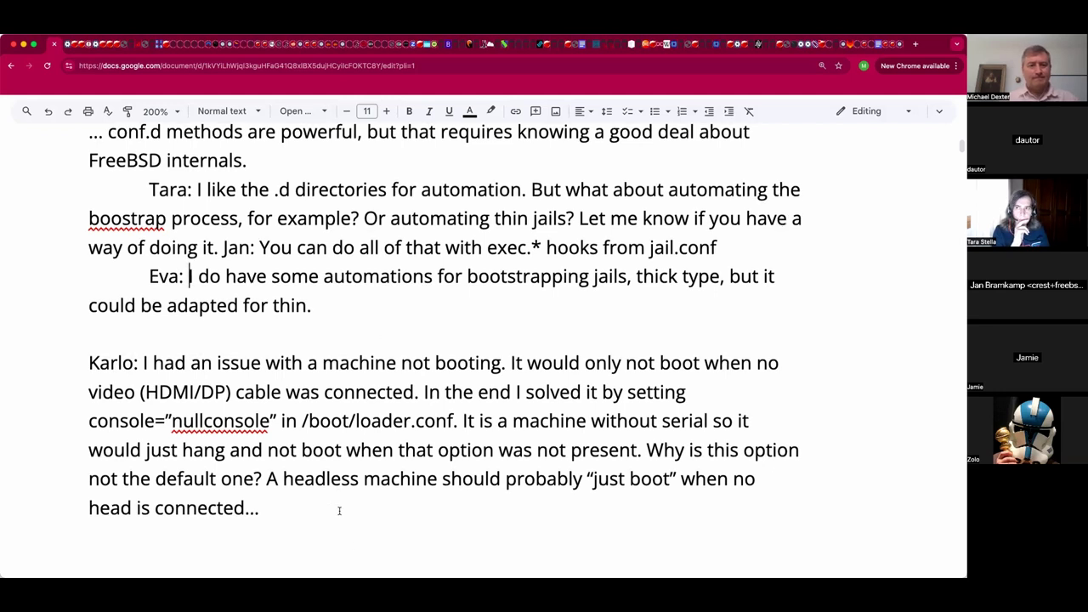
{"action": "left_click", "coordinate": [339, 511]}
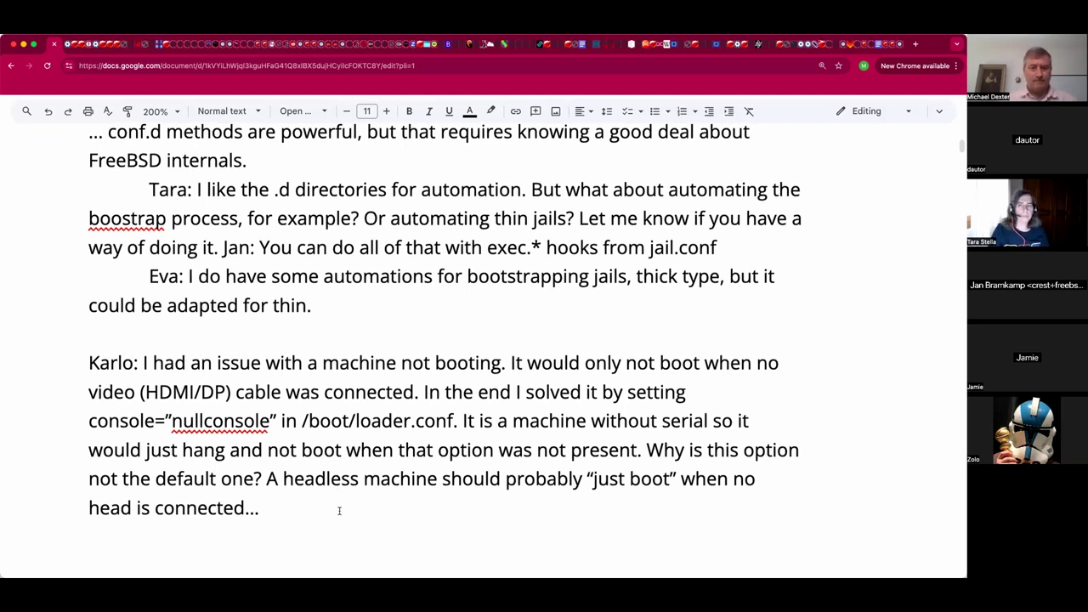
{"action": "key", "text": "Return"}
{"action": "key", "text": "Tab"}
Type the name-prefixed reply 'Which were detected?', correcting the typos in 'Which'.
{"action": "type", "text": "Jan: Which were de"}
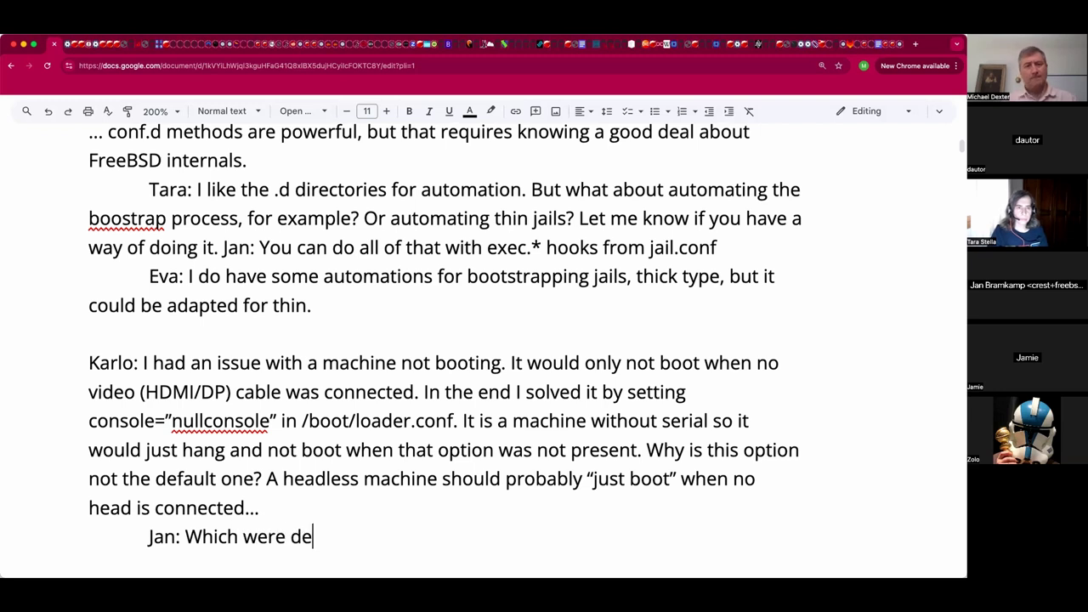
{"action": "type", "text": "tected"}
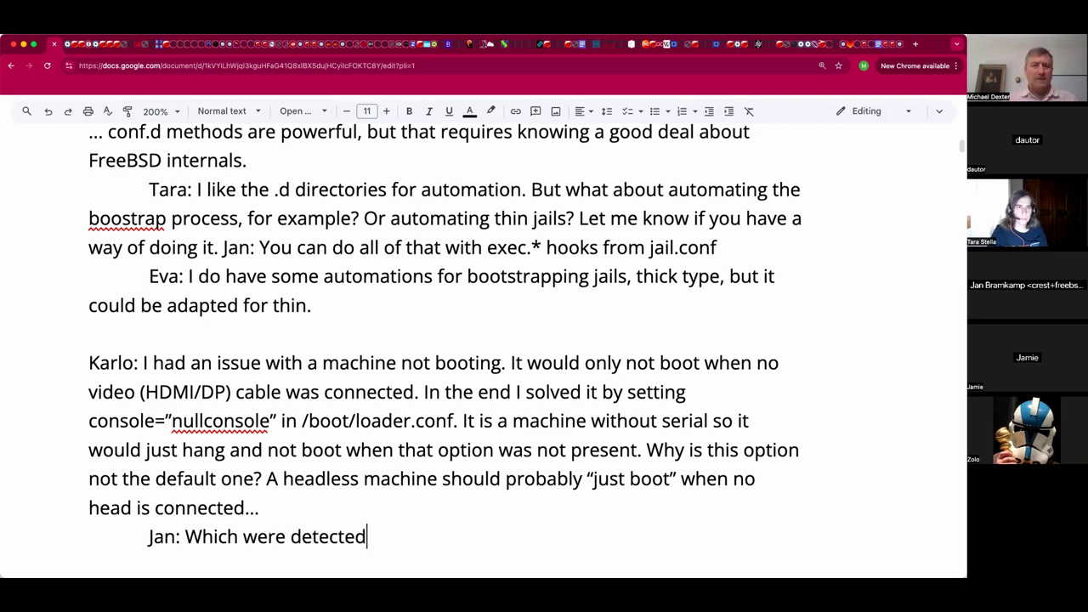
{"action": "type", "text": "?"}
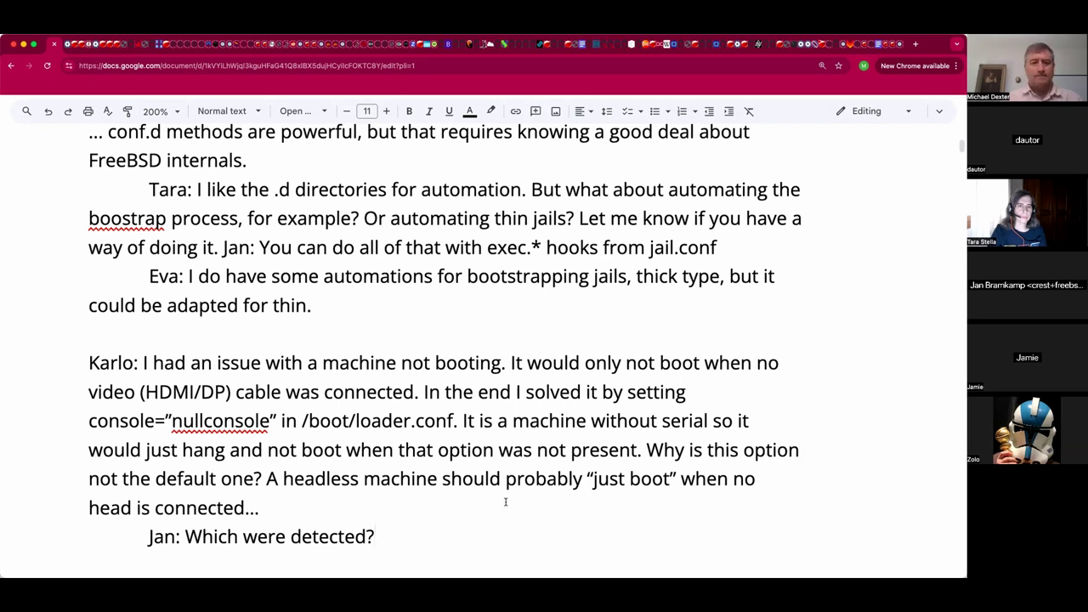
Remove the extra blank lines above the Adjournment heading.
{"action": "scroll", "coordinate": [506, 502], "scroll_direction": "down", "scroll_amount": 1}
{"action": "scroll", "coordinate": [505, 502], "scroll_direction": "down", "scroll_amount": 2}
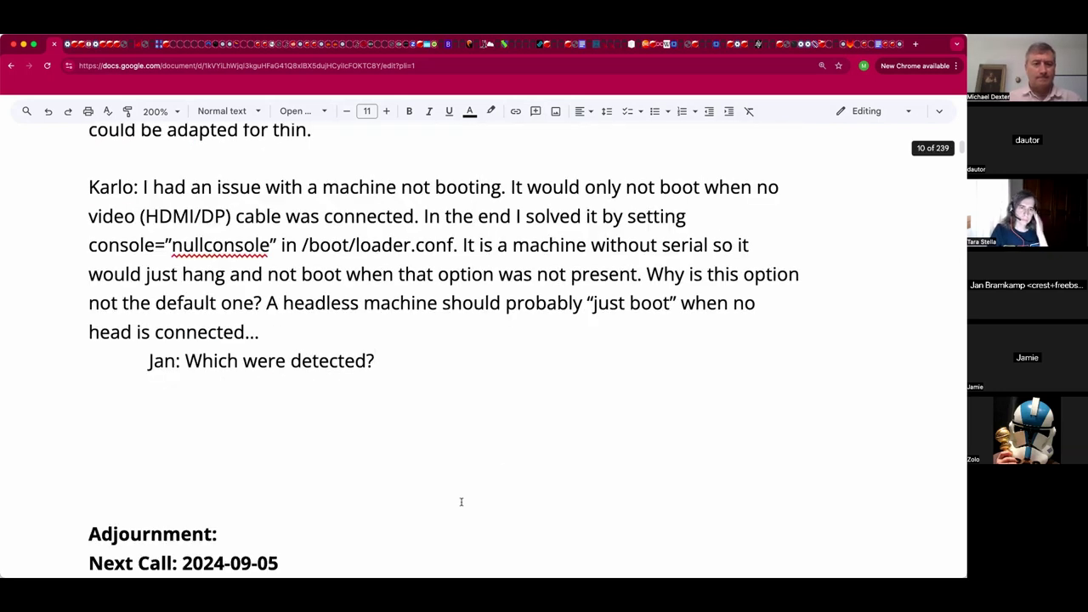
{"action": "left_click", "coordinate": [461, 504]}
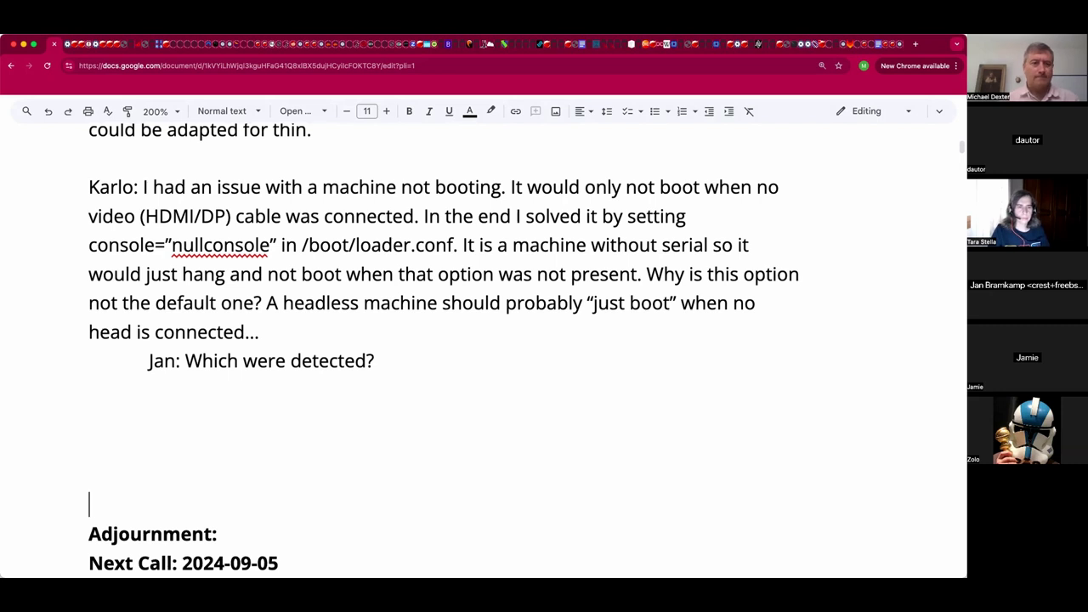
{"action": "key", "text": "BackSpace"}
{"action": "key", "text": "BackSpace"}
Add the placeholder time '18:1X UTC' to the end of the Adjournment line.
{"action": "scroll", "coordinate": [449, 553], "scroll_direction": "up", "scroll_amount": 2}
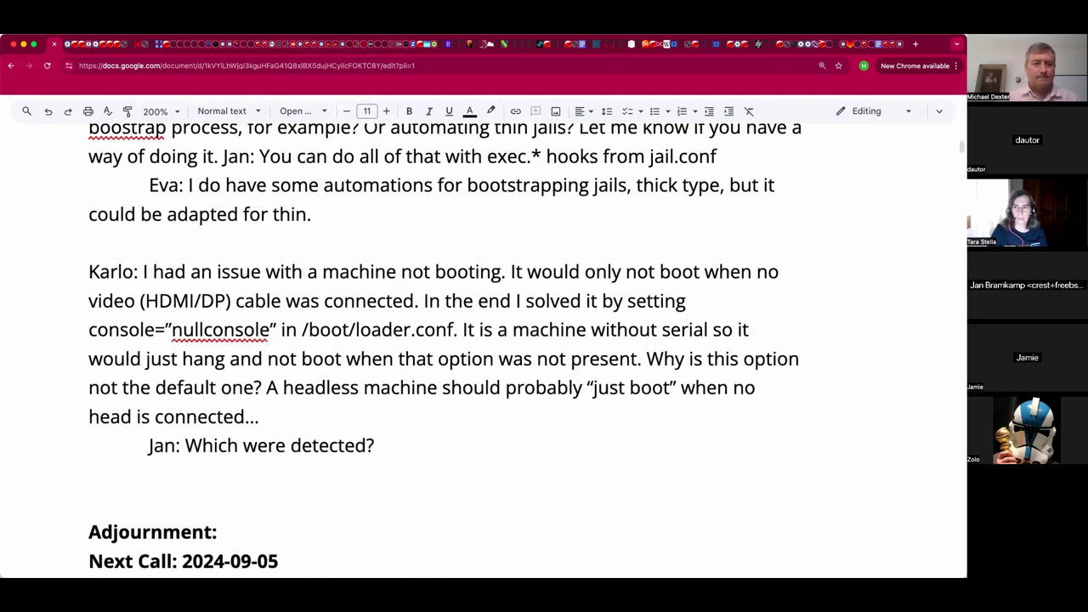
{"action": "left_click", "coordinate": [454, 532]}
{"action": "type", "text": "18:1X UTC"}
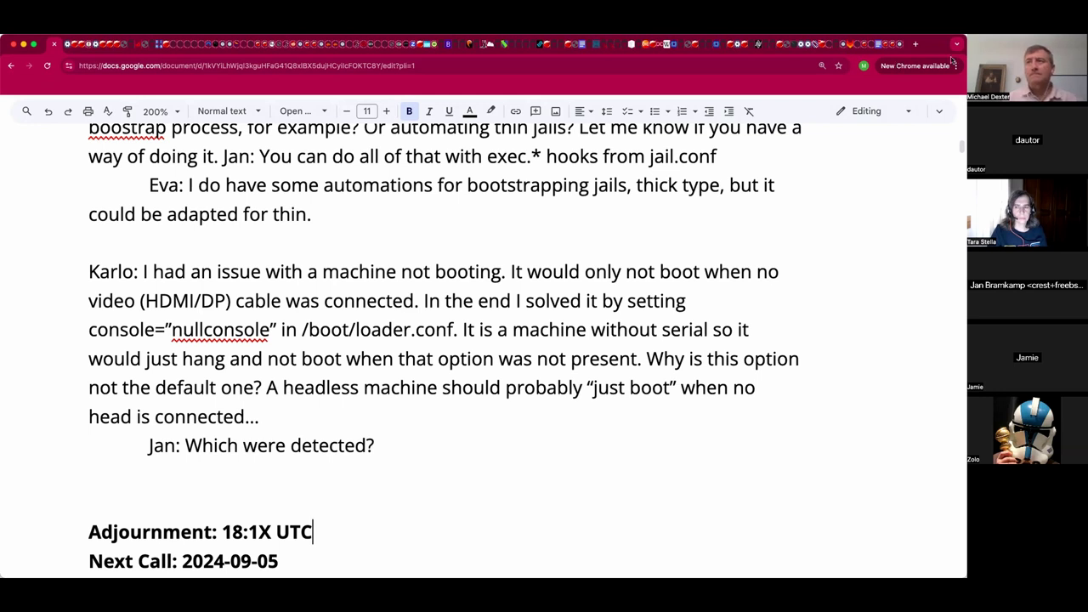
{"action": "left_click", "coordinate": [535, 445]}
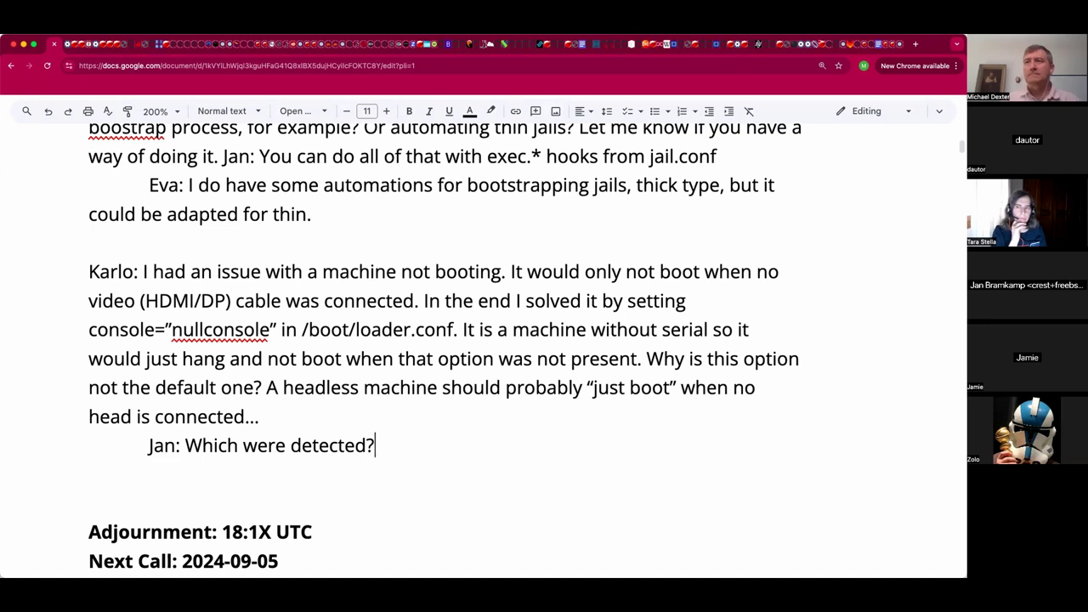
{"action": "left_click", "coordinate": [514, 469]}
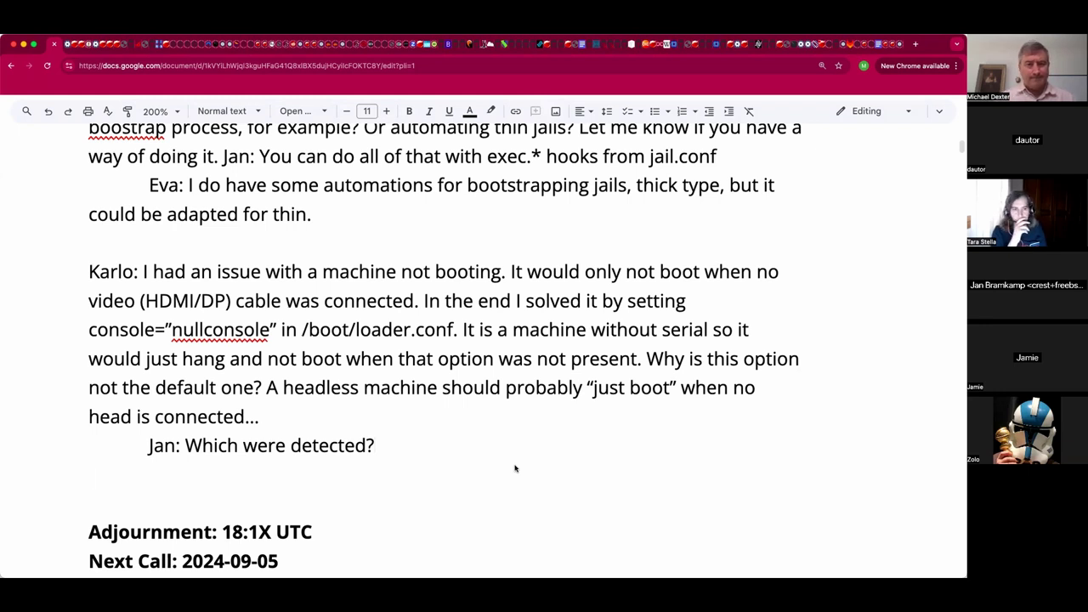
Set console="nullconsole" and /boot/loader.conf in the boot paragraph to Courier New.
{"action": "left_click", "coordinate": [274, 327]}
{"action": "left_click", "coordinate": [279, 329]}
{"action": "key", "text": "super+shift+Left"}
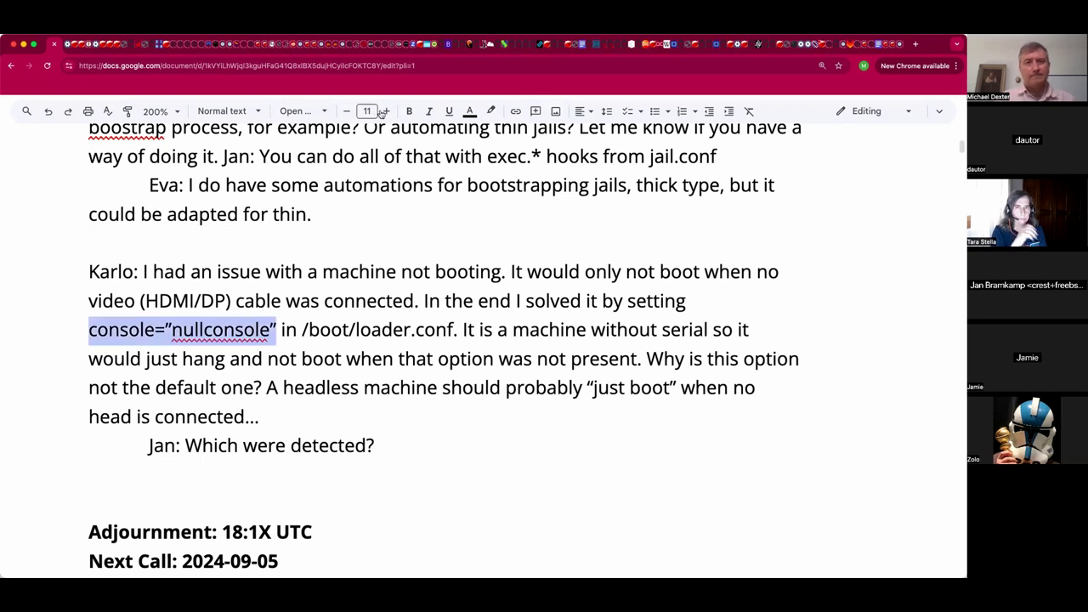
{"action": "left_click", "coordinate": [329, 111]}
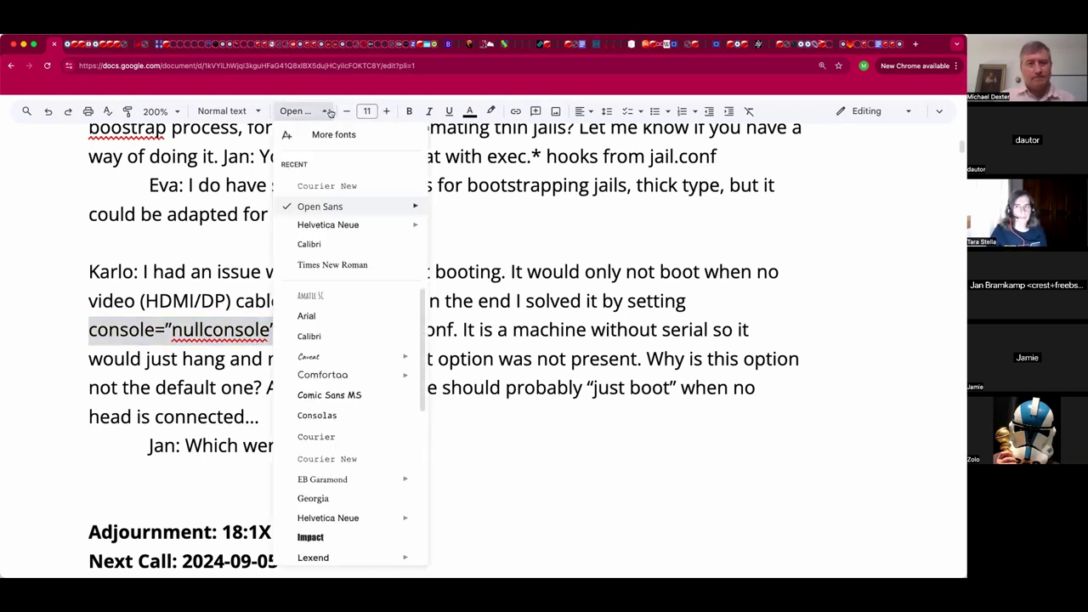
{"action": "left_click", "coordinate": [344, 185]}
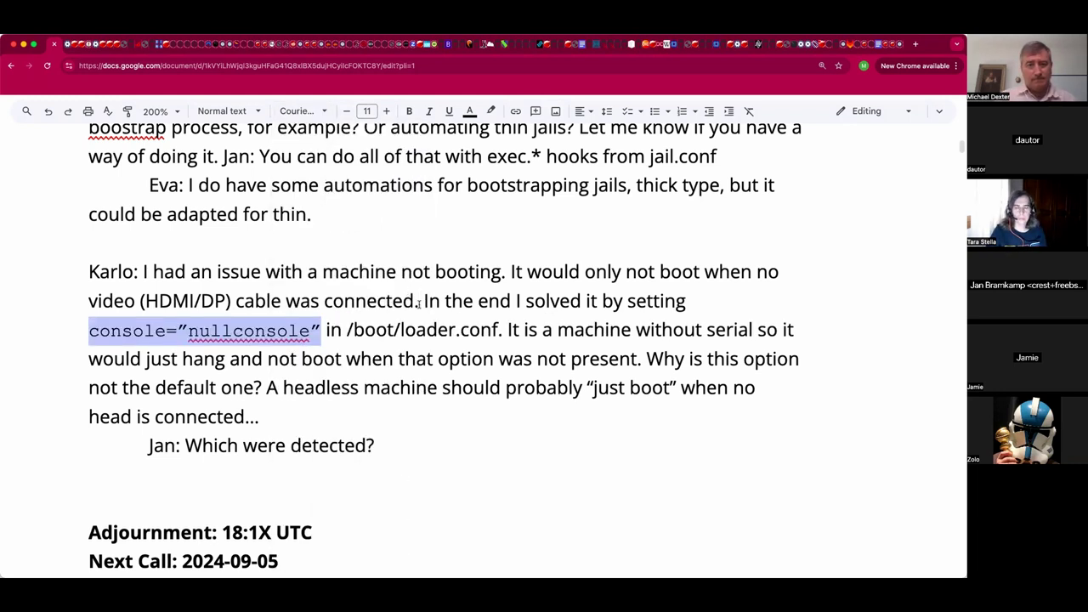
{"action": "left_click_drag", "start_coordinate": [500, 331], "coordinate": [345, 330]}
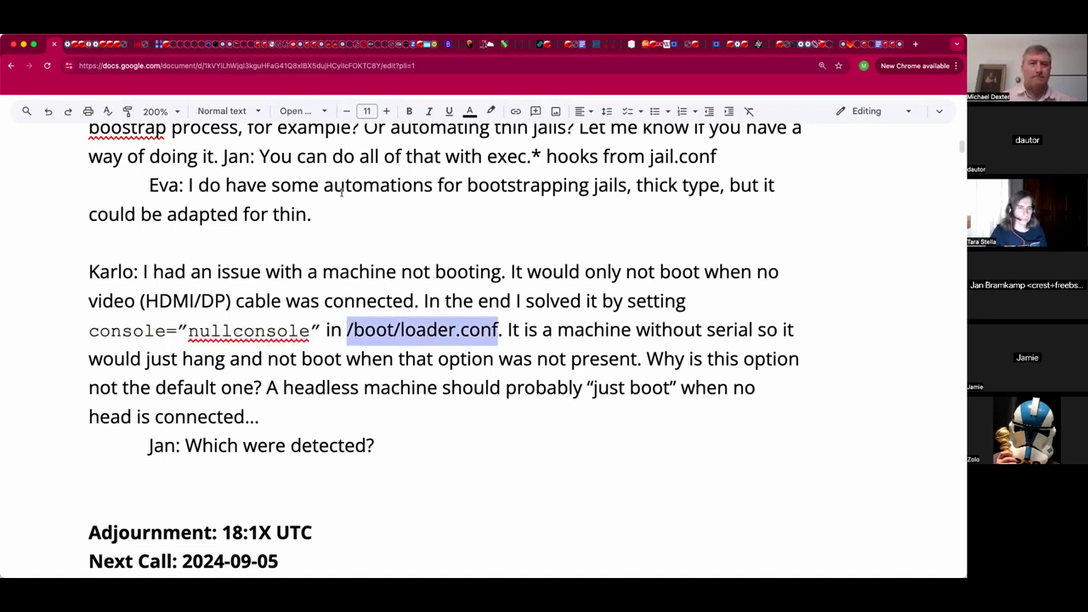
{"action": "left_click", "coordinate": [325, 111]}
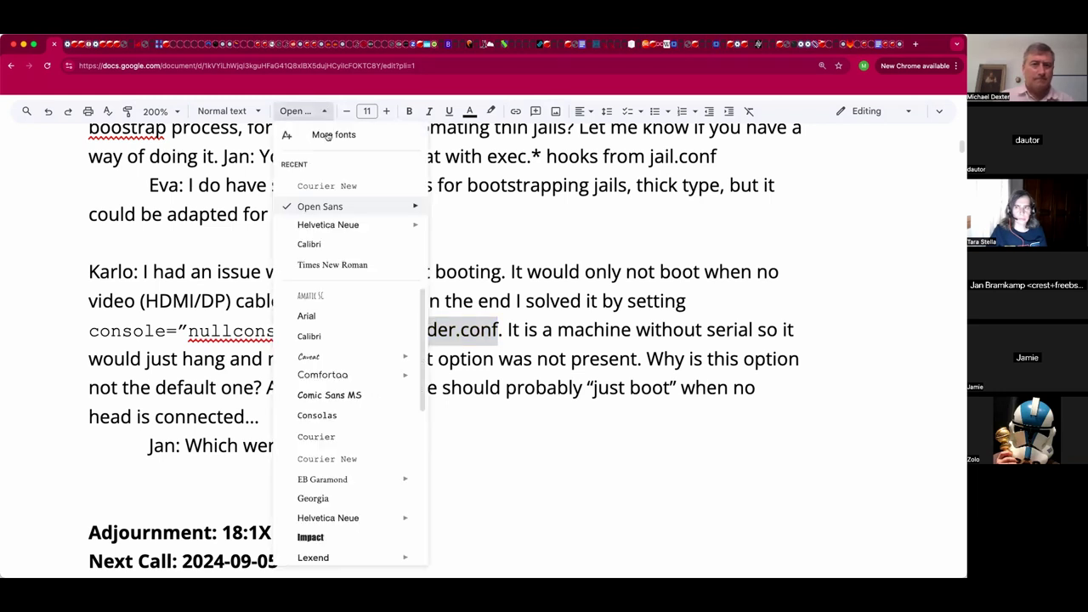
{"action": "left_click", "coordinate": [334, 186]}
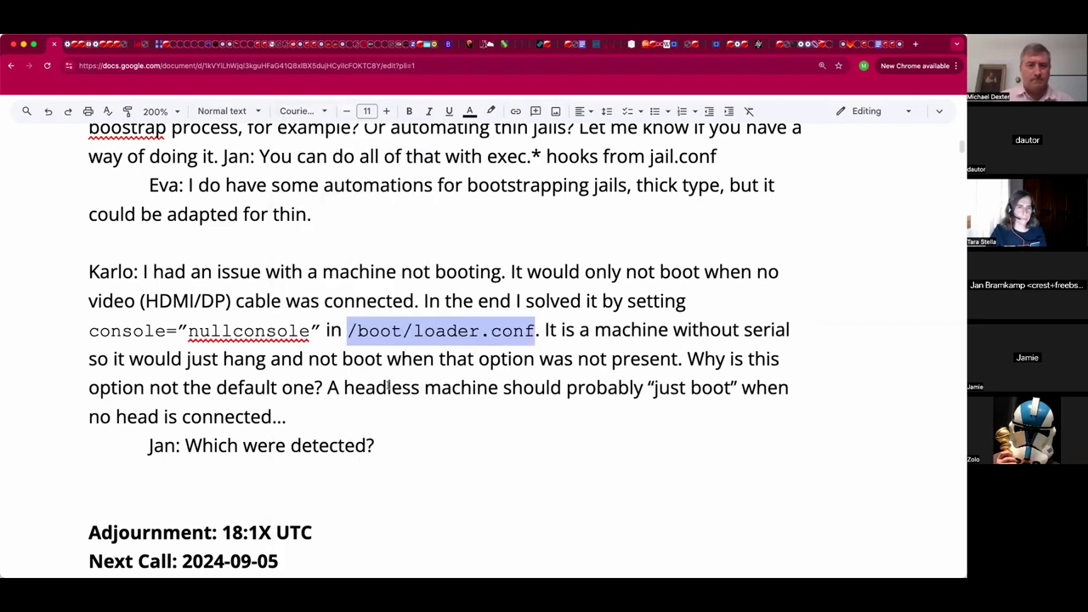
{"action": "left_click", "coordinate": [410, 447]}
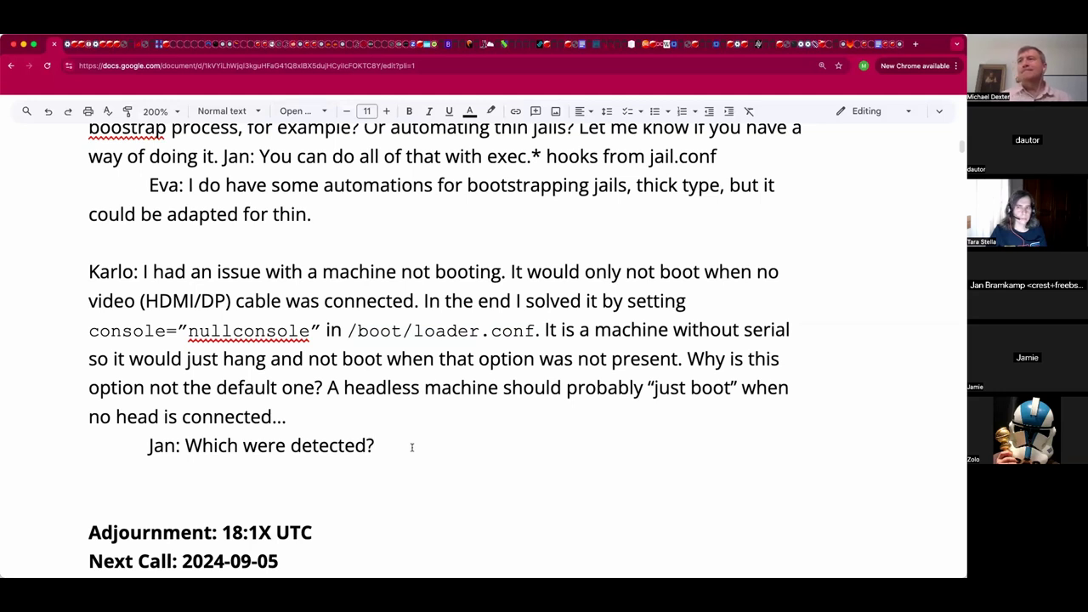
Delete the extra blank line above Adjournment and return to the end of the reply.
{"action": "left_click", "coordinate": [317, 498]}
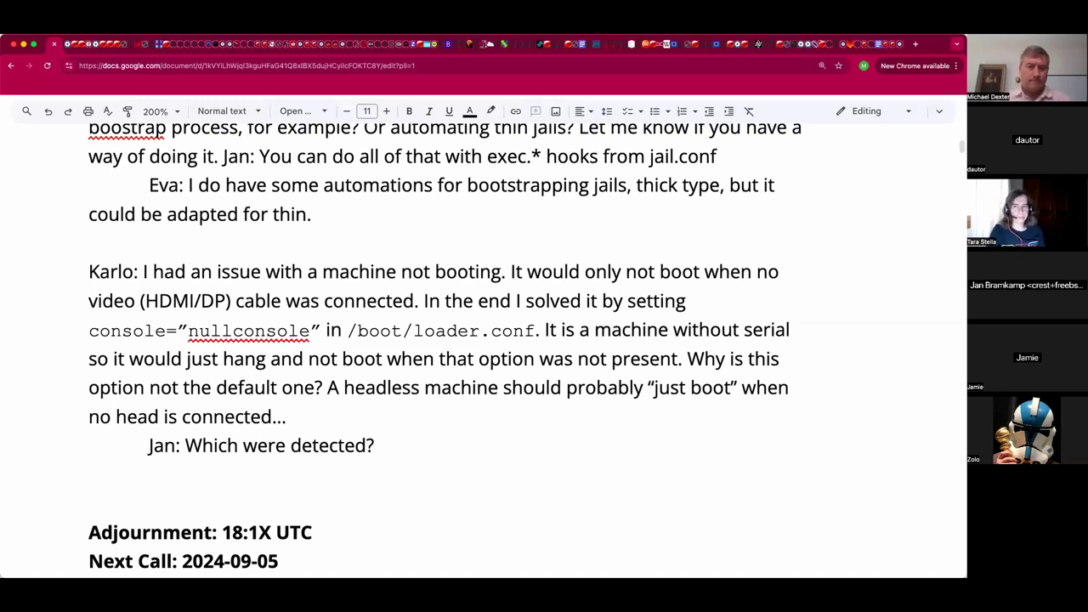
{"action": "key", "text": "BackSpace"}
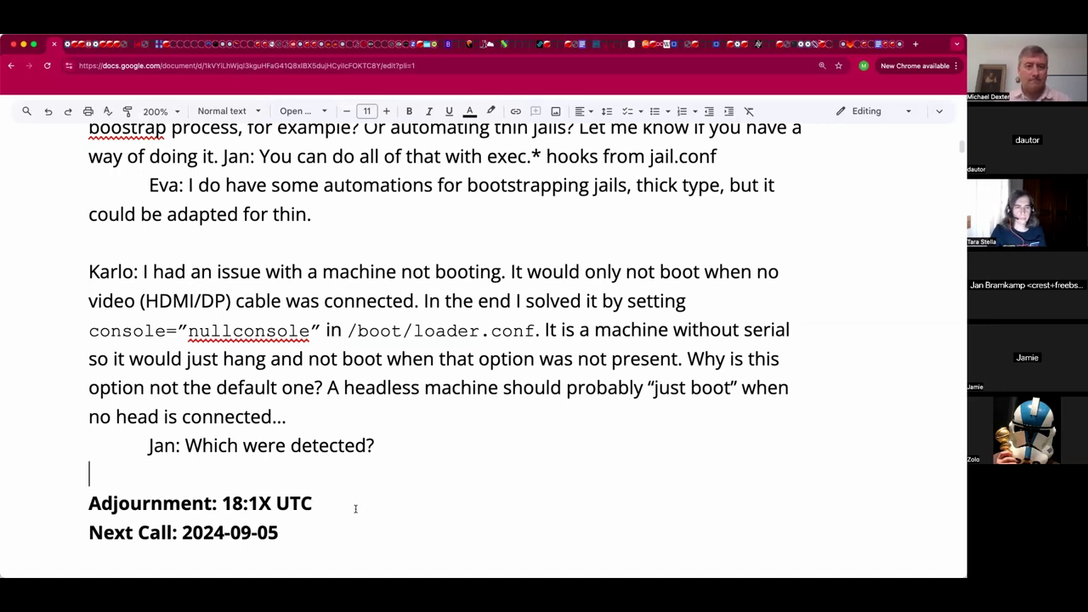
{"action": "left_click", "coordinate": [356, 508]}
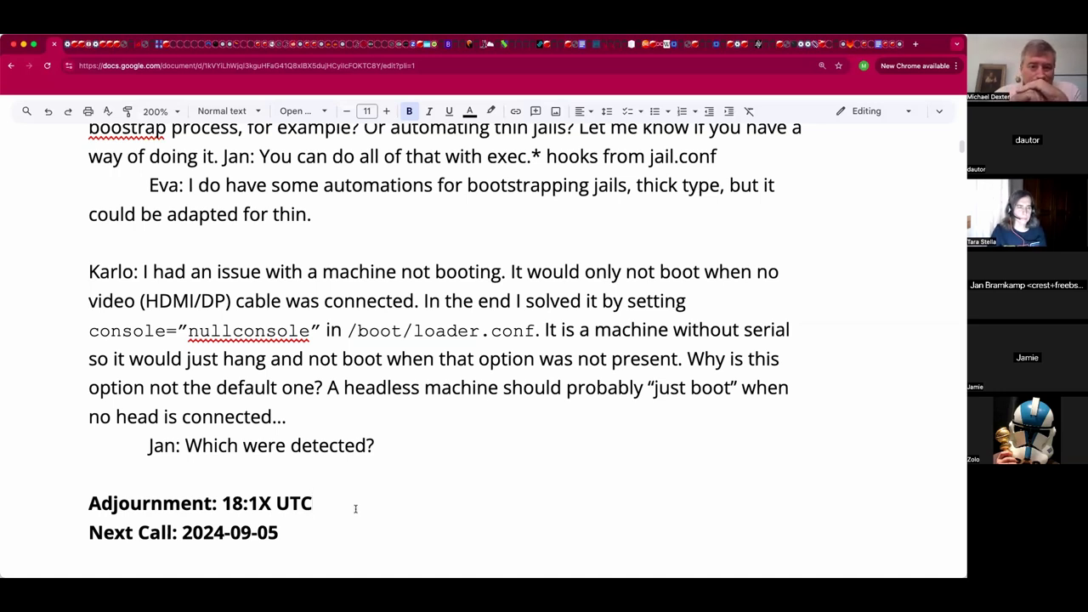
{"action": "key", "text": "Up"}
{"action": "key", "text": "Up"}
{"action": "key", "text": "End"}
Type 'Can force a serial console if you know you will be using that.', fixing 'consolve' via spellcheck.
{"action": "type", "text": "Ca"}
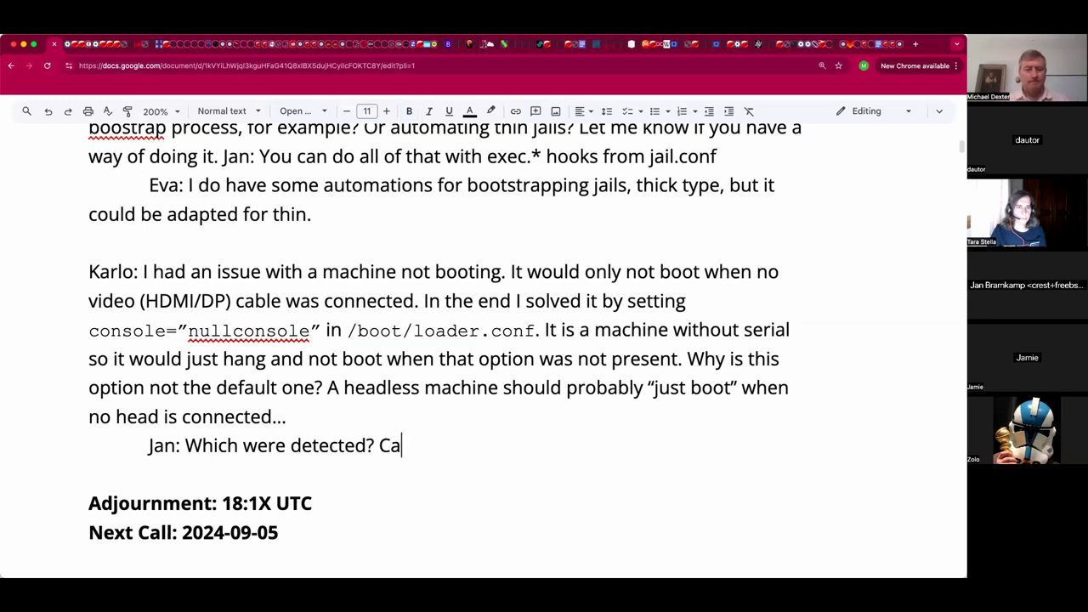
{"action": "type", "text": "n force a "}
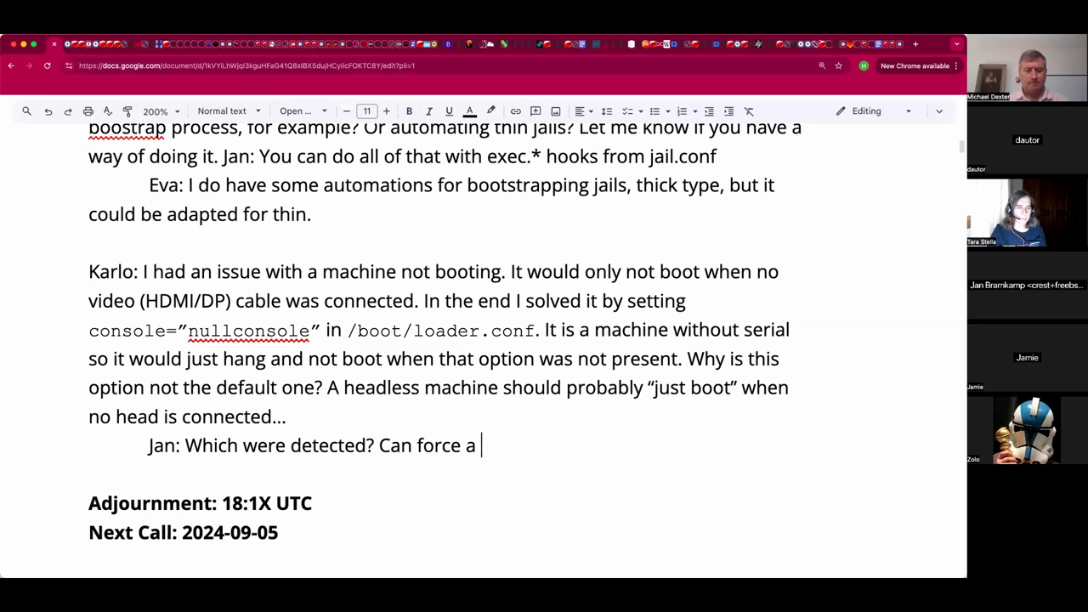
{"action": "type", "text": "sserial"}
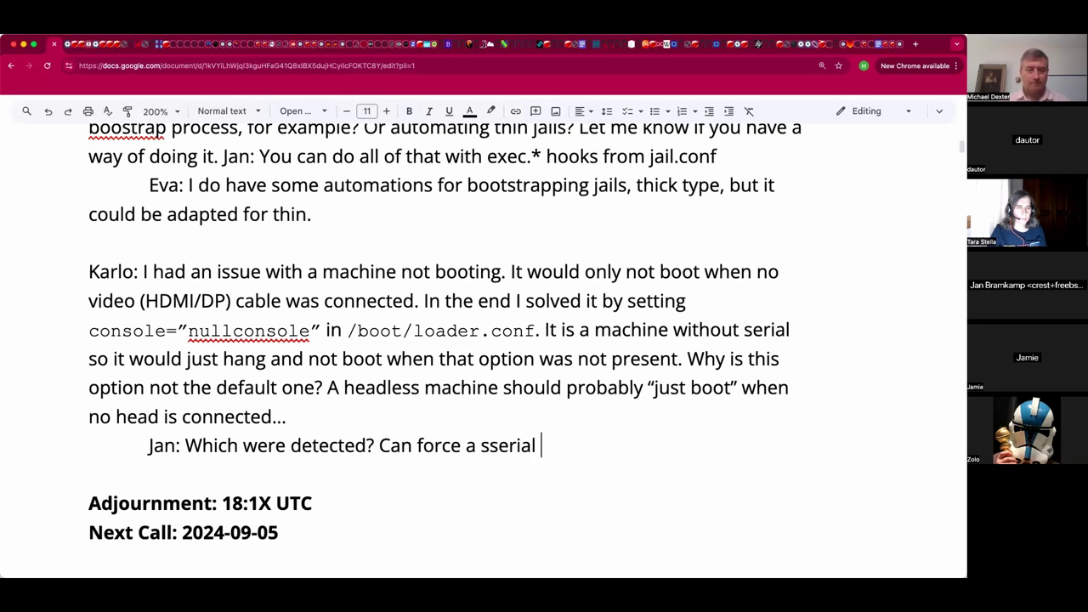
{"action": "key", "text": "BackSpace"}
{"action": "key", "text": "BackSpace"}
{"action": "key", "text": "BackSpace"}
{"action": "key", "text": "BackSpace"}
{"action": "key", "text": "BackSpace"}
{"action": "key", "text": "BackSpace"}
{"action": "type", "text": "er"}
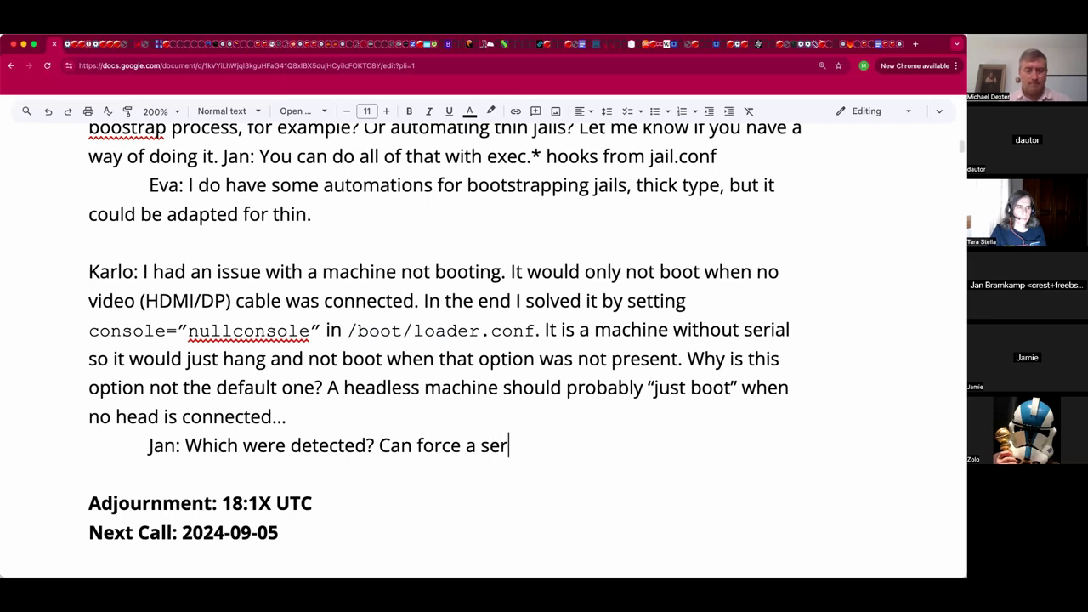
{"action": "type", "text": "ial consolve if yo"}
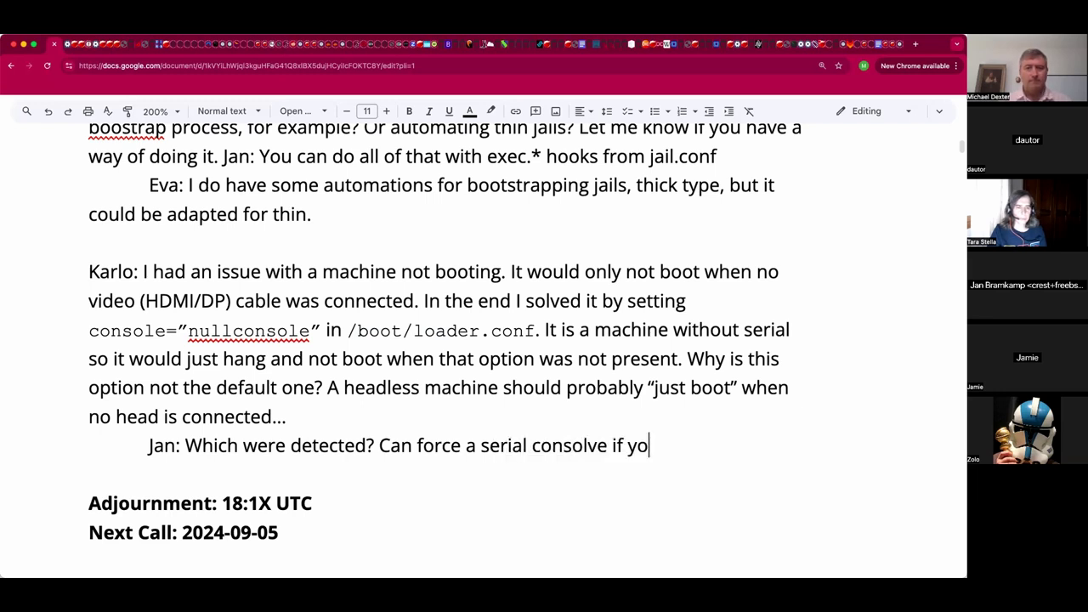
{"action": "type", "text": "u know you "}
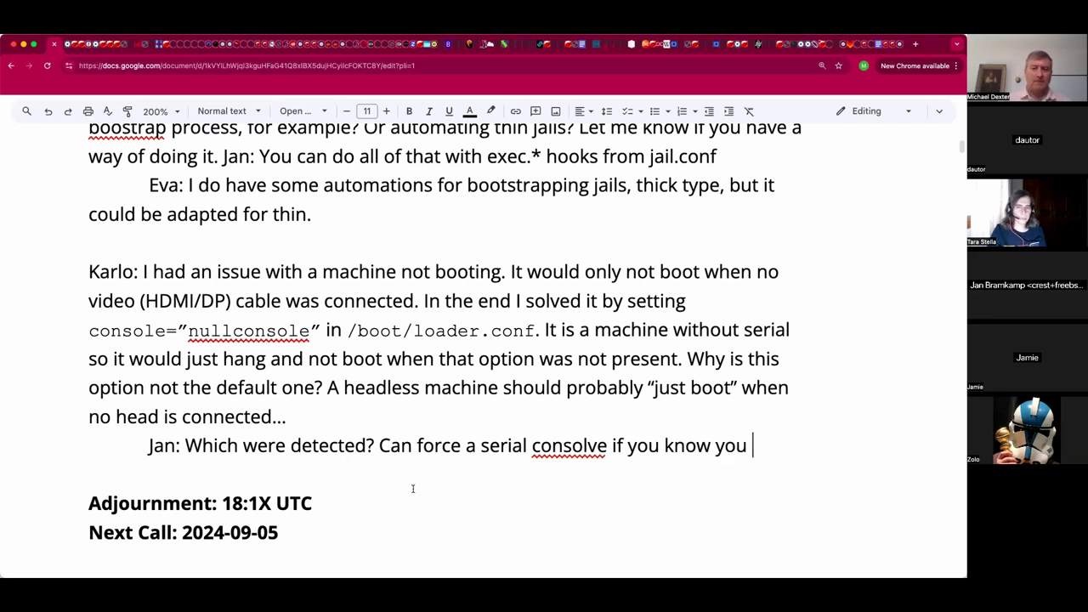
{"action": "type", "text": "will be suing taht."}
{"action": "left_click", "coordinate": [554, 456]}
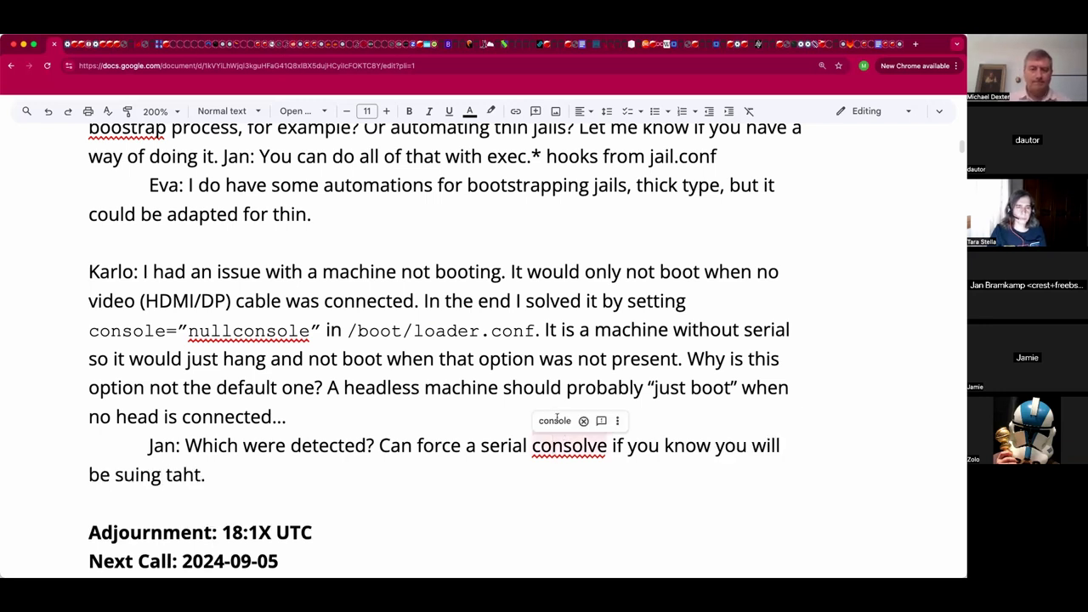
{"action": "left_click", "coordinate": [558, 419]}
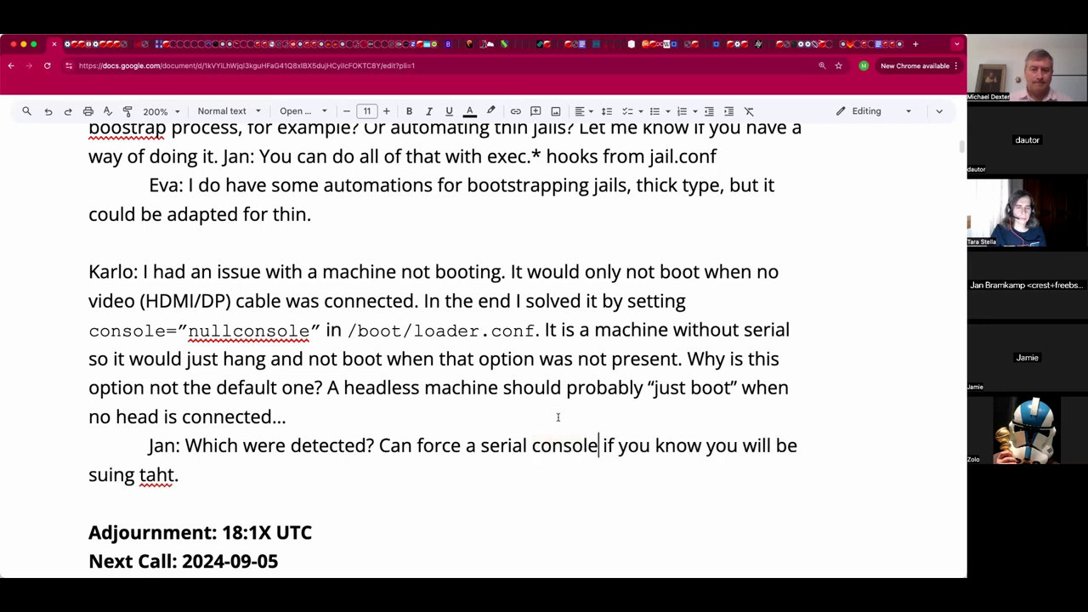
Correct the misspelled ending so the sentence ends 'using that.'.
{"action": "double_click", "coordinate": [199, 474]}
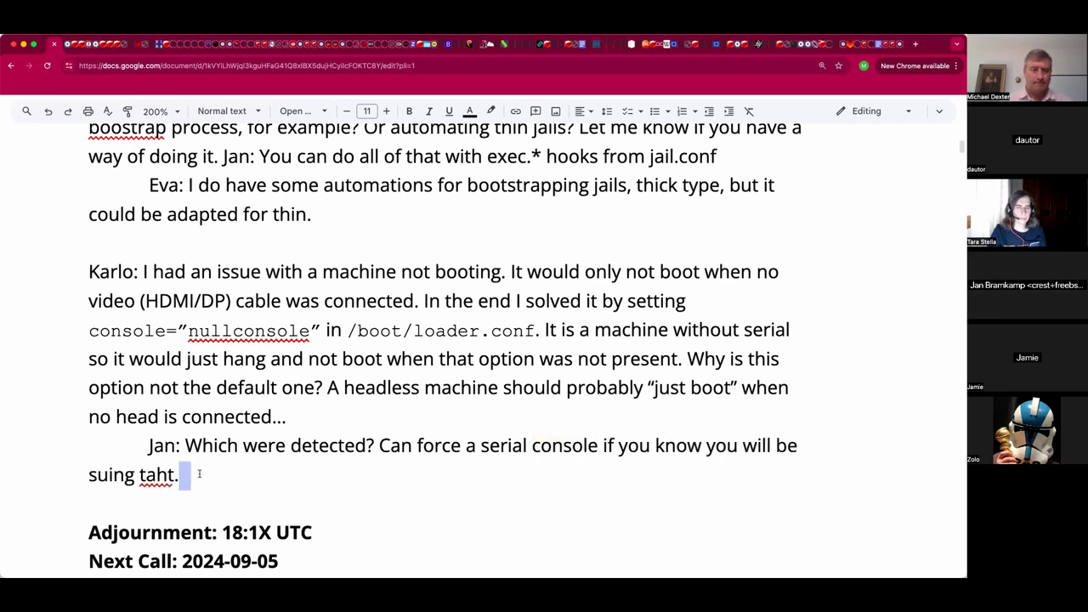
{"action": "key", "text": "super+shift+Left"}
{"action": "type", "text": "usign that."}
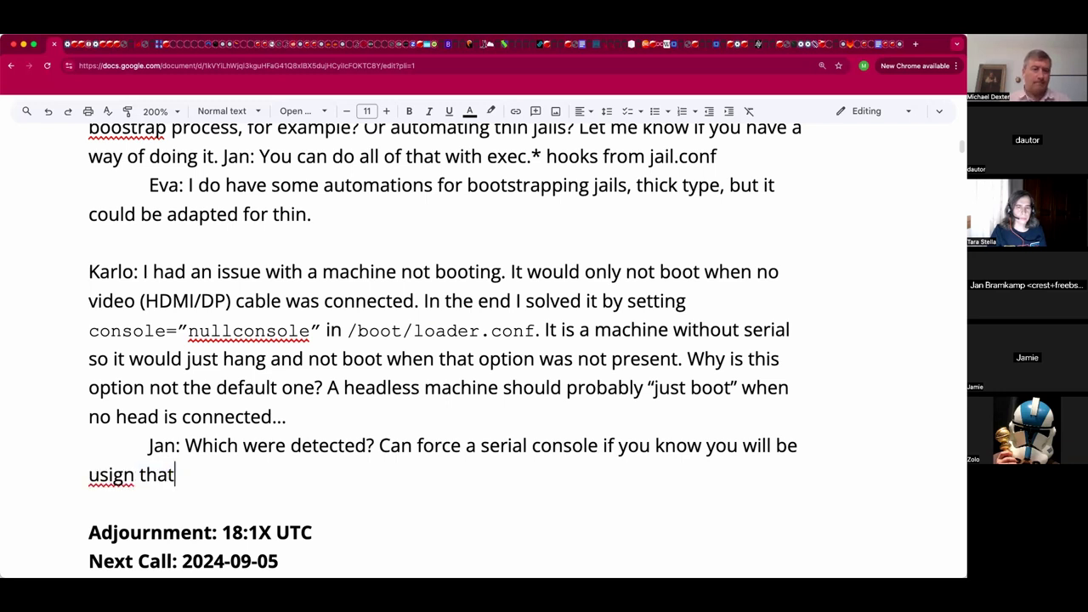
{"action": "key", "text": "Left"}
{"action": "key", "text": "Left"}
{"action": "key", "text": "alt+Left"}
{"action": "key", "text": "Left"}
{"action": "key", "text": "shift+Left"}
{"action": "key", "text": "shift+Left"}
{"action": "type", "text": "ng"}
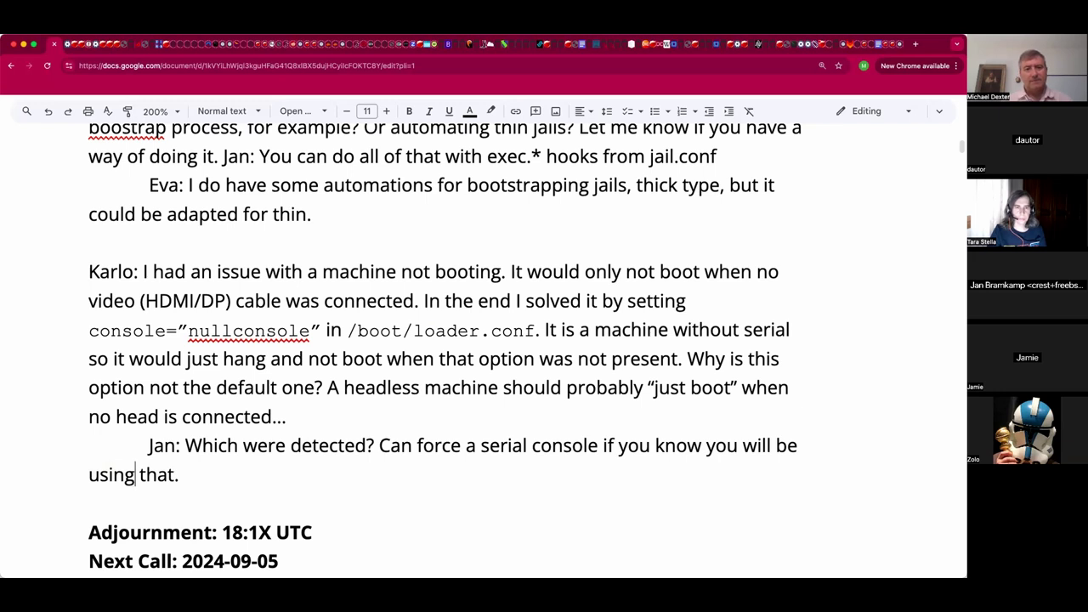
{"action": "left_click", "coordinate": [179, 475]}
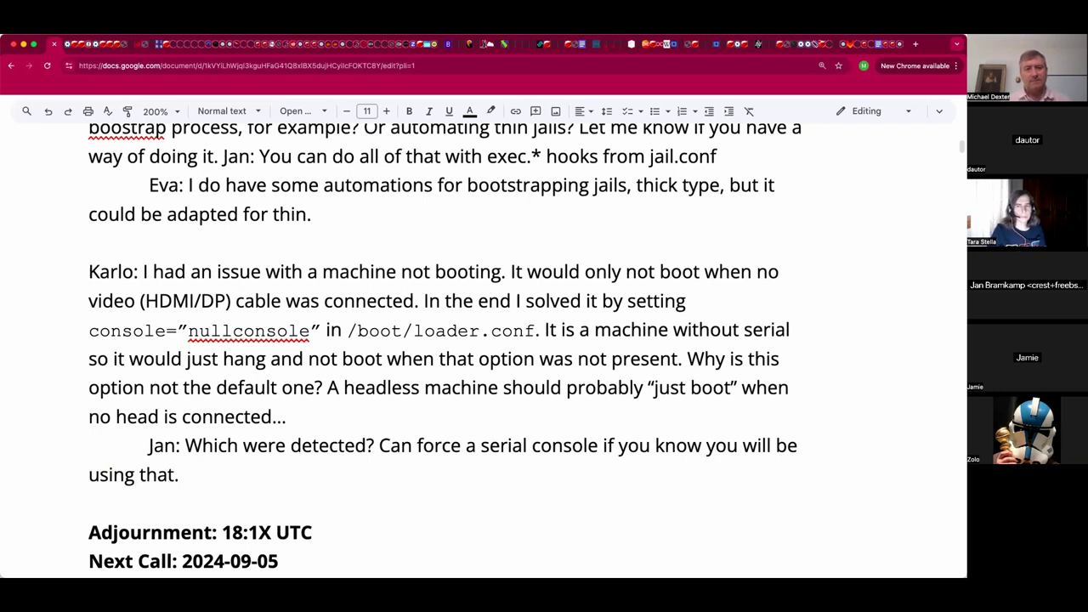
Begin the name-prefixed follow-up reply 'Tried EFI console...'.
{"action": "type", "text": "Karl0"}
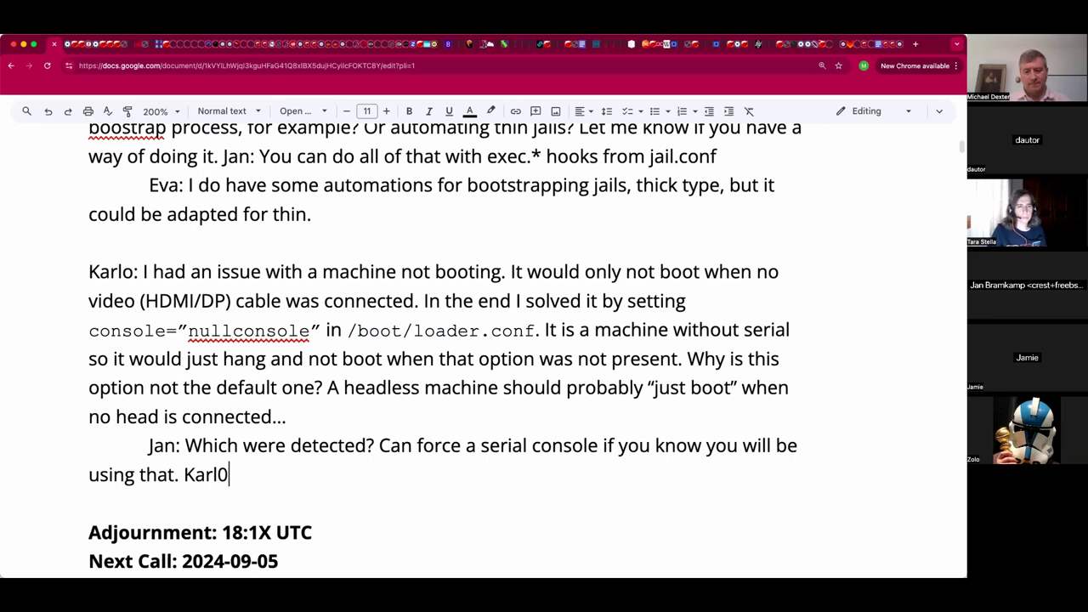
{"action": "key", "text": "BackSpace"}
{"action": "type", "text": "o: Tried EFI console"}
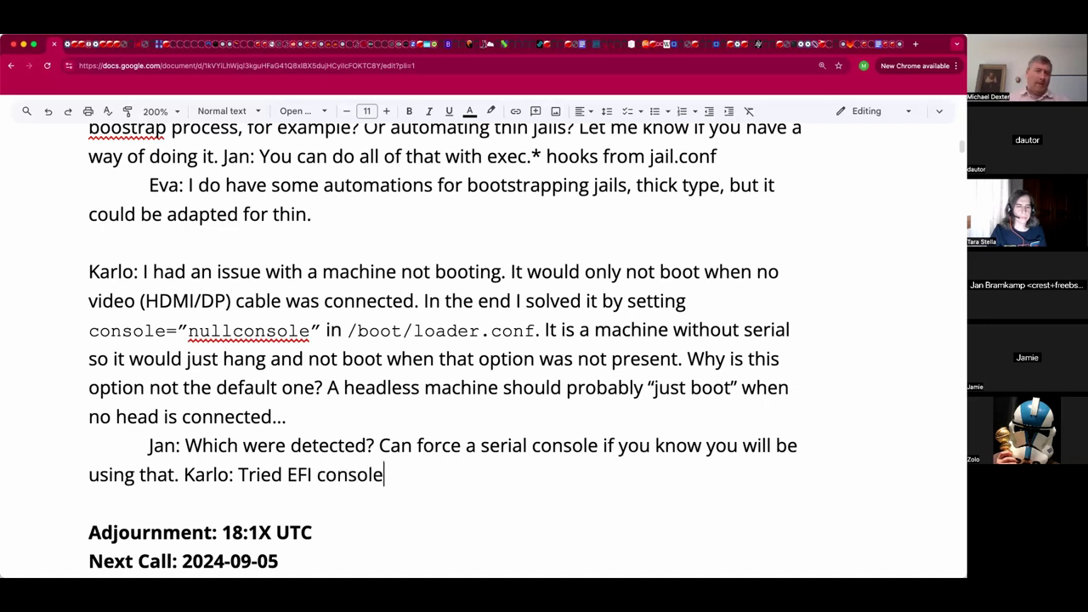
{"action": "type", "text": "..."}
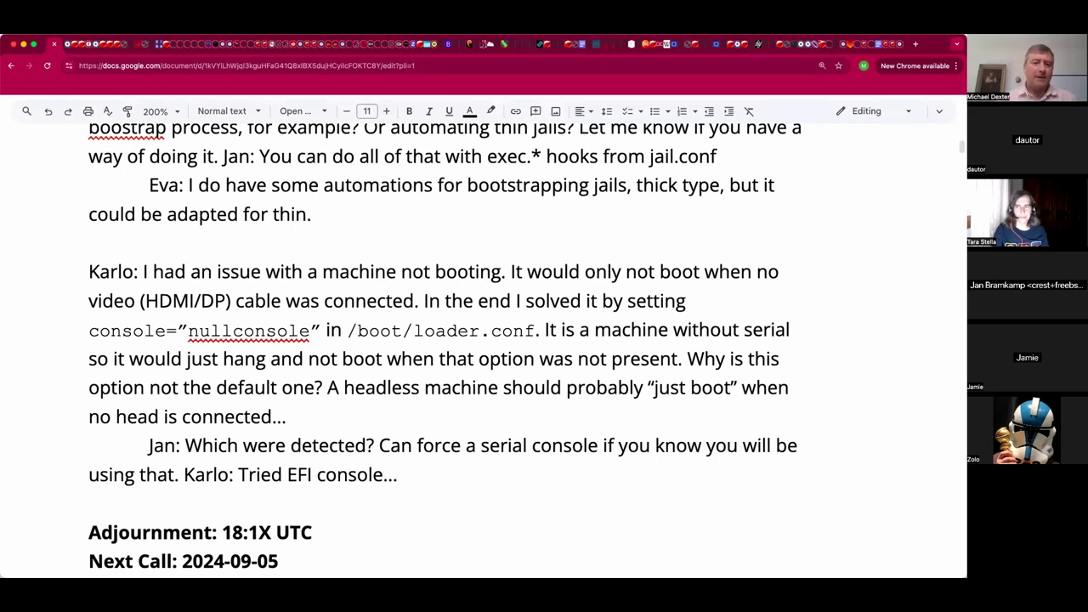
Place the cursor in the Adjournment line's '18:1X UTC' time.
{"action": "left_click", "coordinate": [272, 534]}
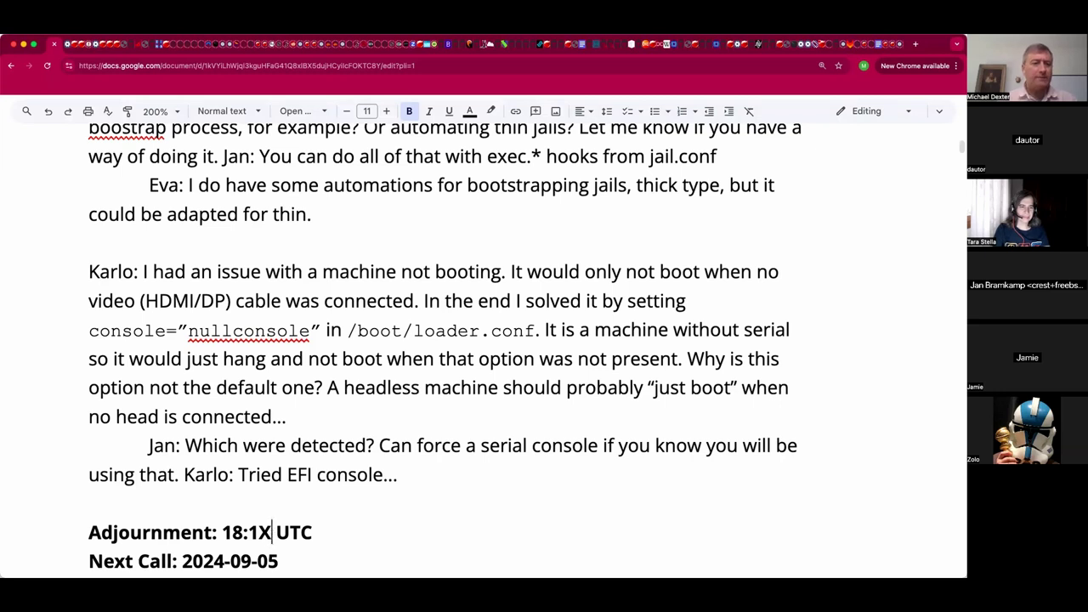
Replace the X placeholder so the Adjournment time reads 18:11 UTC.
{"action": "left_click", "coordinate": [90, 503]}
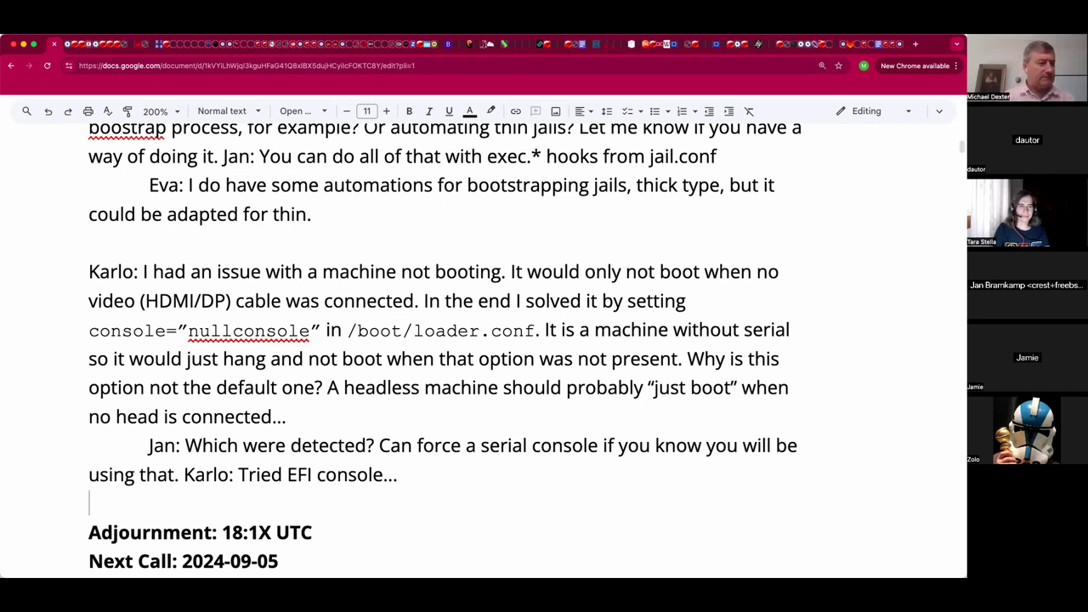
{"action": "left_click", "coordinate": [272, 532]}
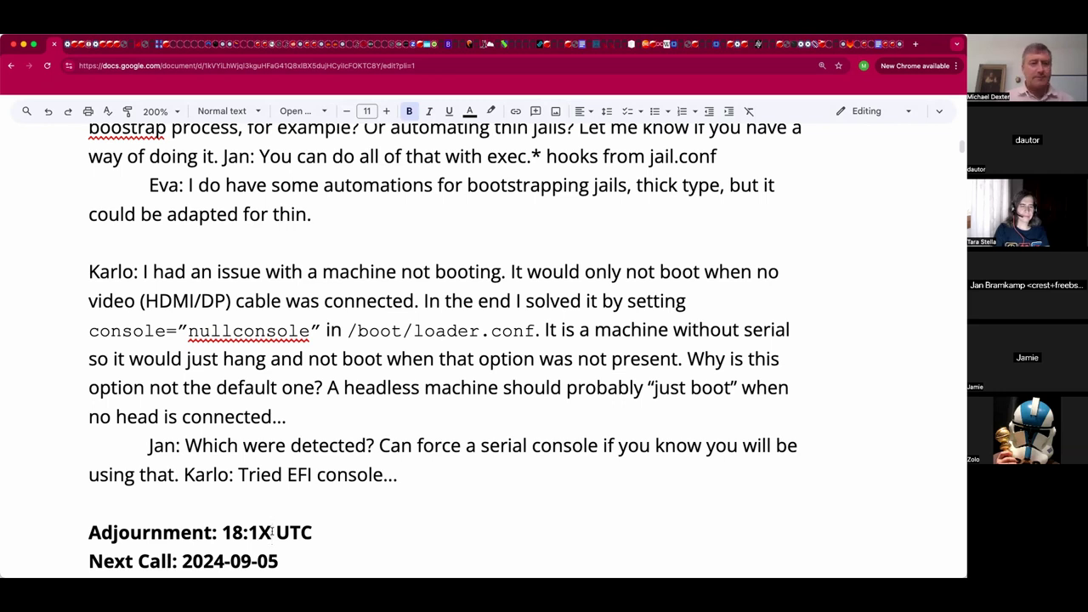
{"action": "key", "text": "BackSpace"}
{"action": "type", "text": "1"}
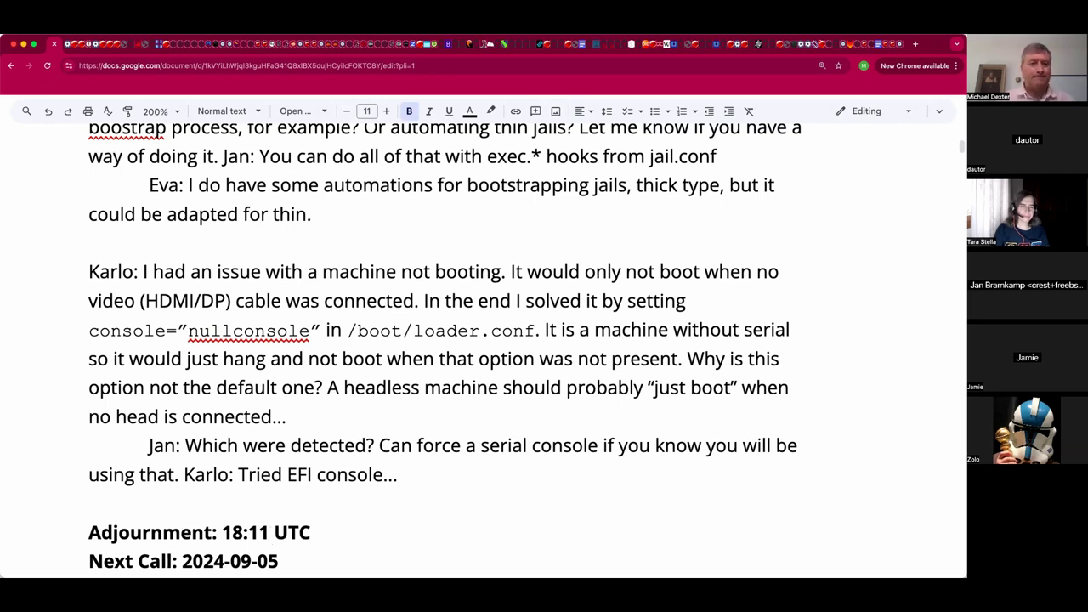
{"action": "left_click", "coordinate": [89, 504]}
{"action": "left_click", "coordinate": [271, 532]}
{"action": "left_click", "coordinate": [89, 503]}
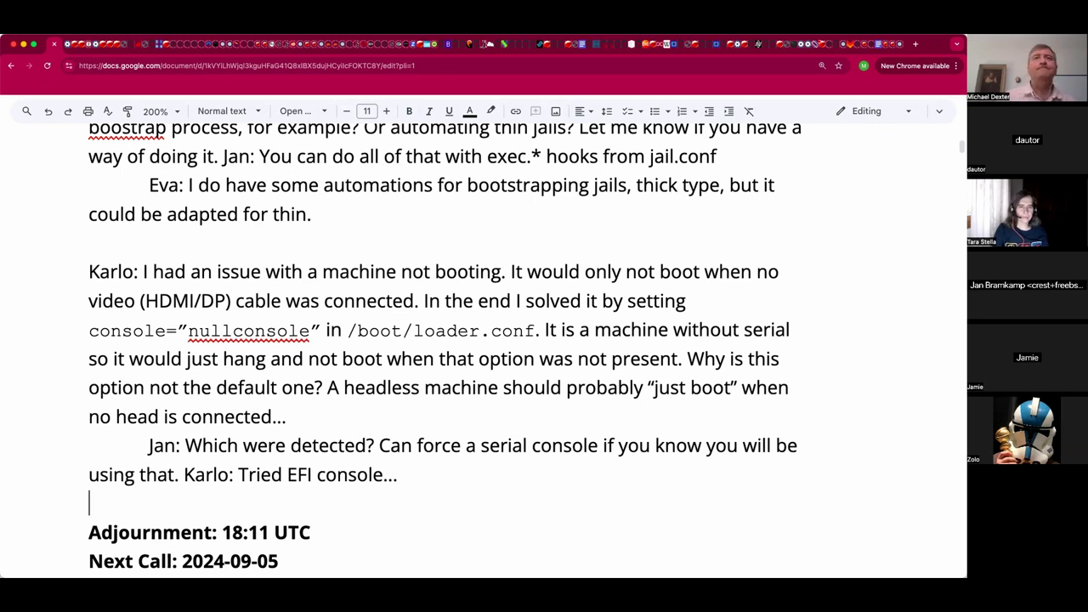